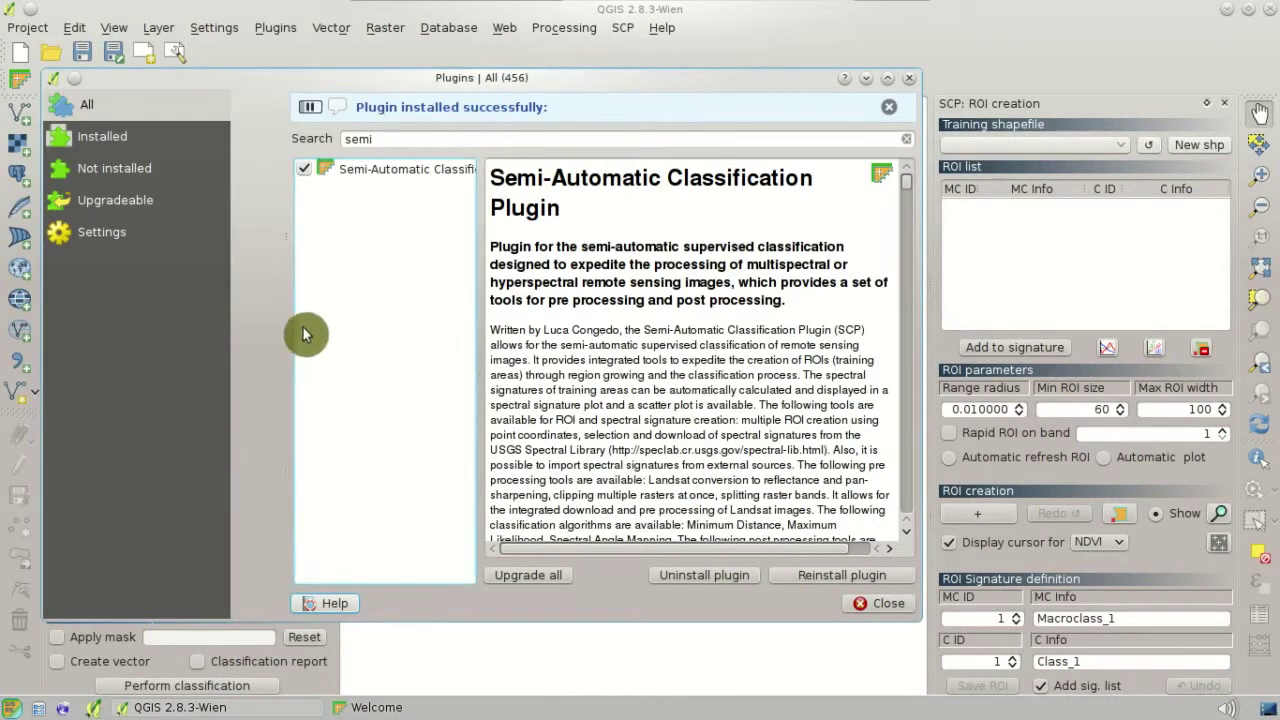
Close the plugin manager and move the SCP toolbar into the uppermost toolbar row.
{"action": "left_click", "coordinate": [852, 604]}
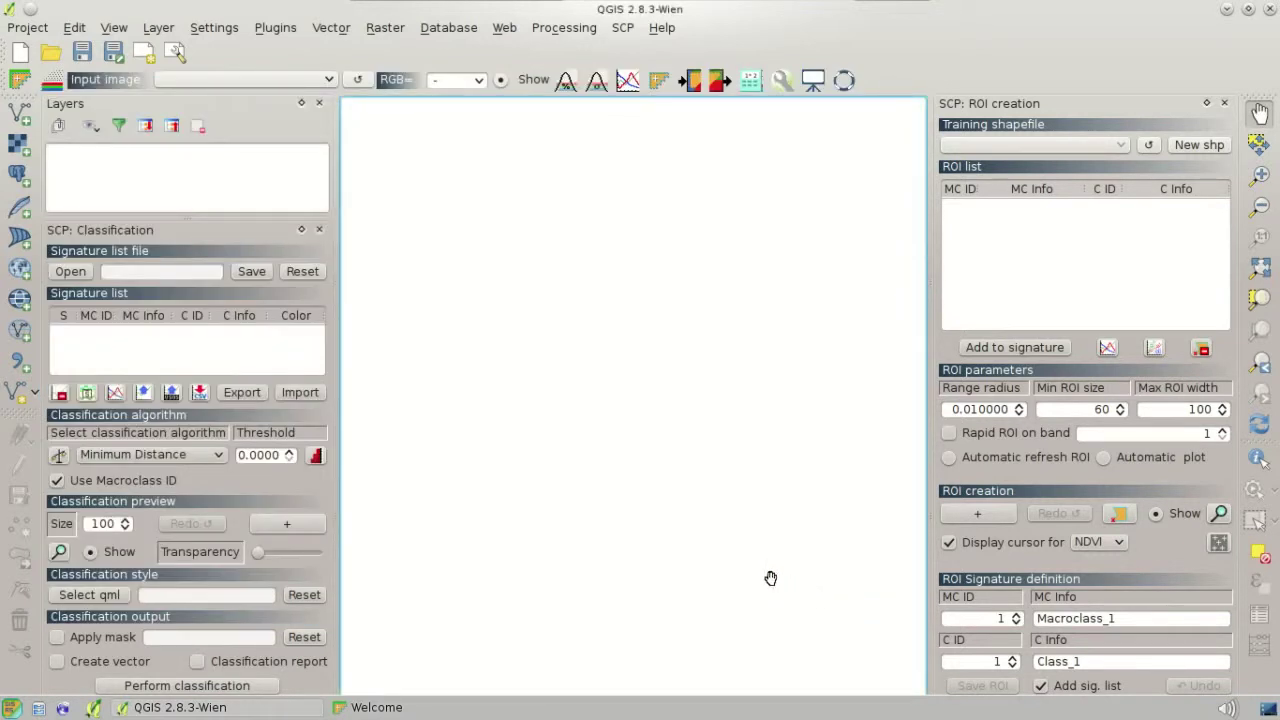
{"action": "left_click_drag", "start_coordinate": [22, 86], "coordinate": [195, 54]}
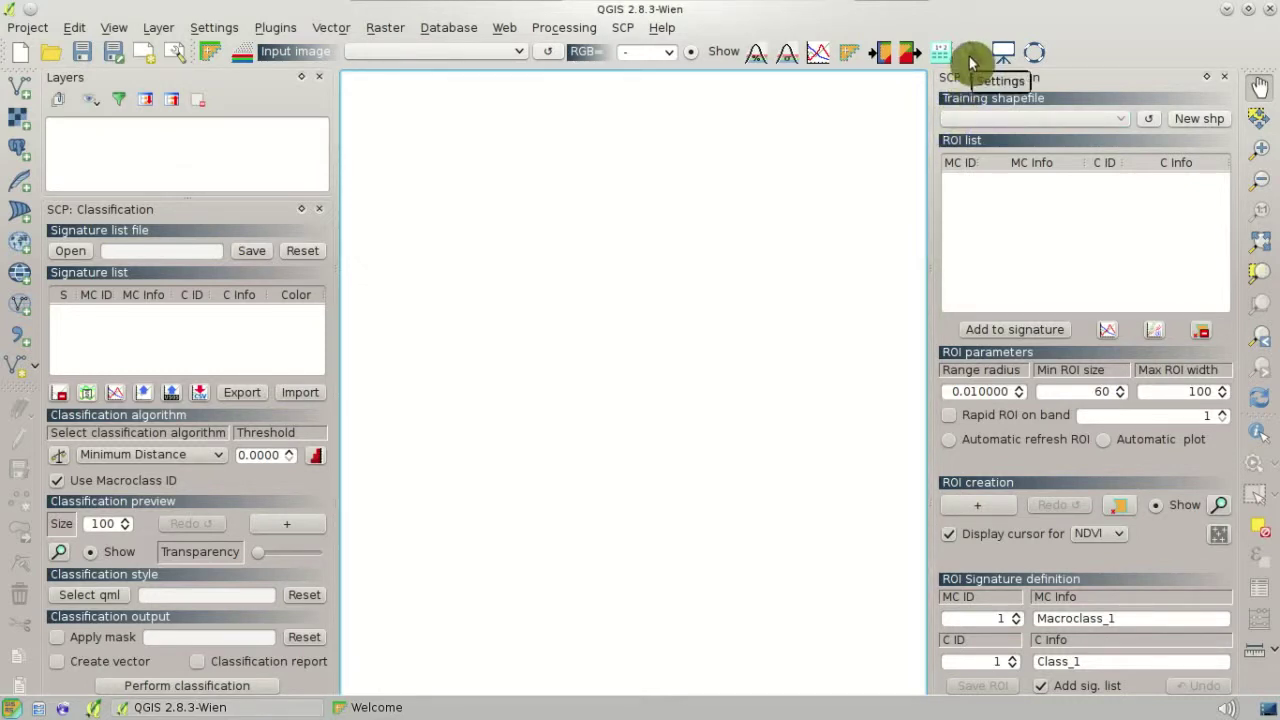
Set the available RAM in the Semi-Automatic Classification Plugin's processing settings to 1024 MB.
{"action": "left_click", "coordinate": [622, 28]}
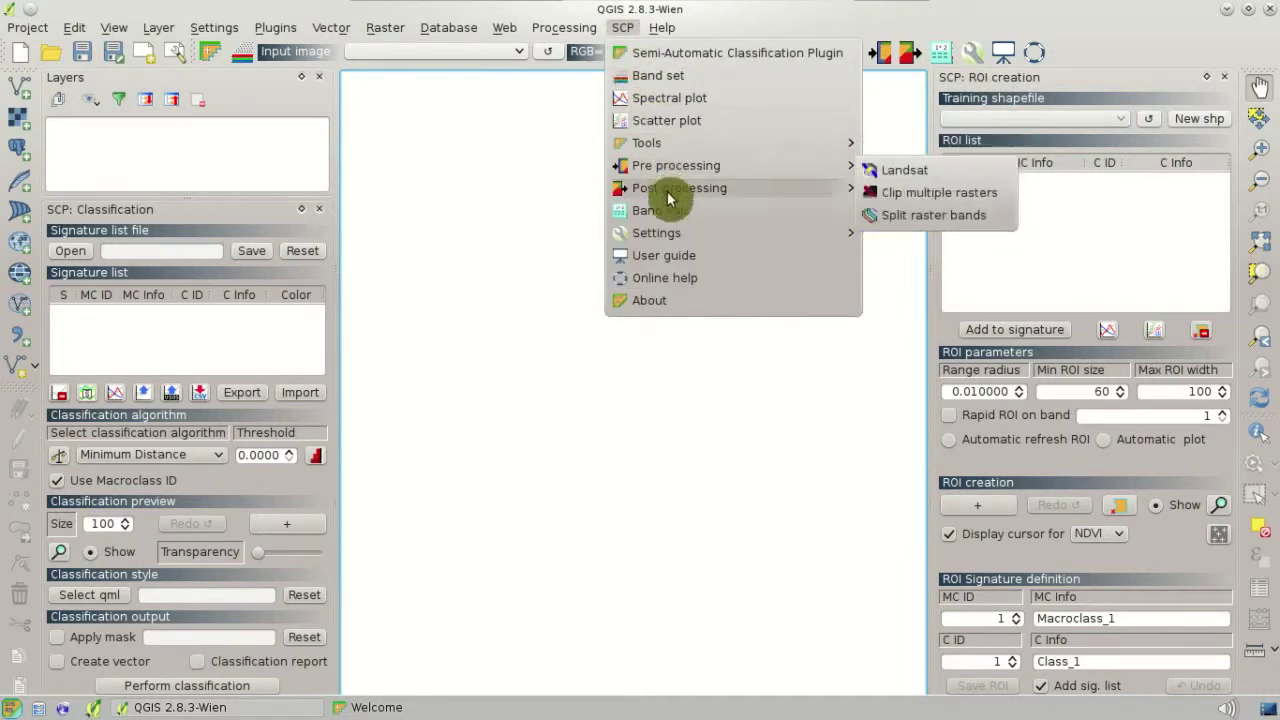
{"action": "mouse_move", "coordinate": [677, 240]}
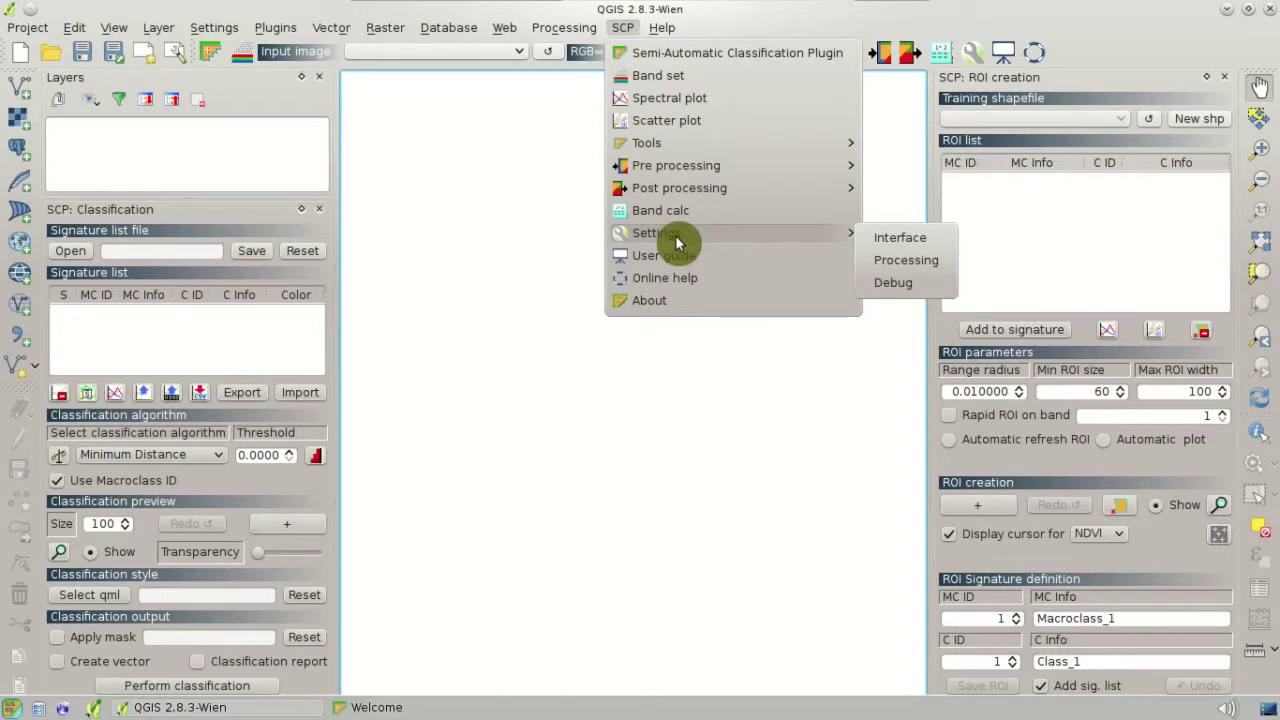
{"action": "left_click", "coordinate": [937, 267]}
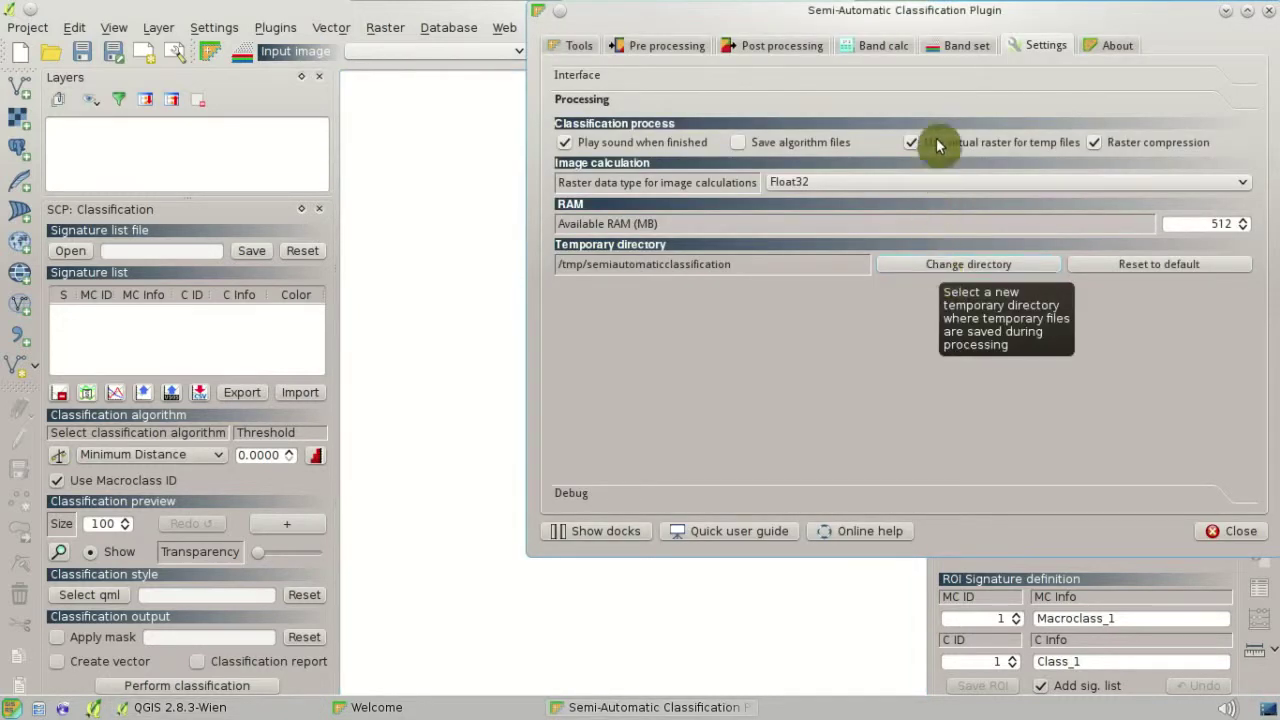
{"action": "left_click_drag", "start_coordinate": [1000, 23], "coordinate": [723, 141]}
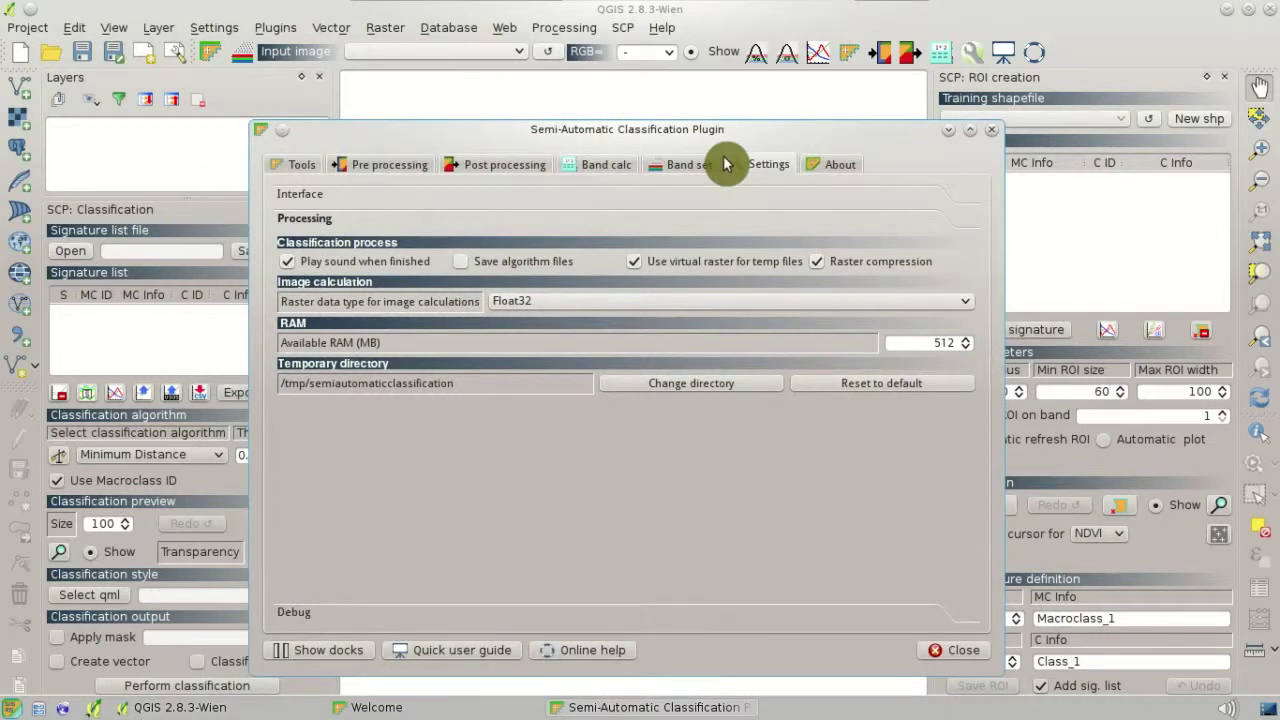
{"action": "double_click", "coordinate": [930, 342]}
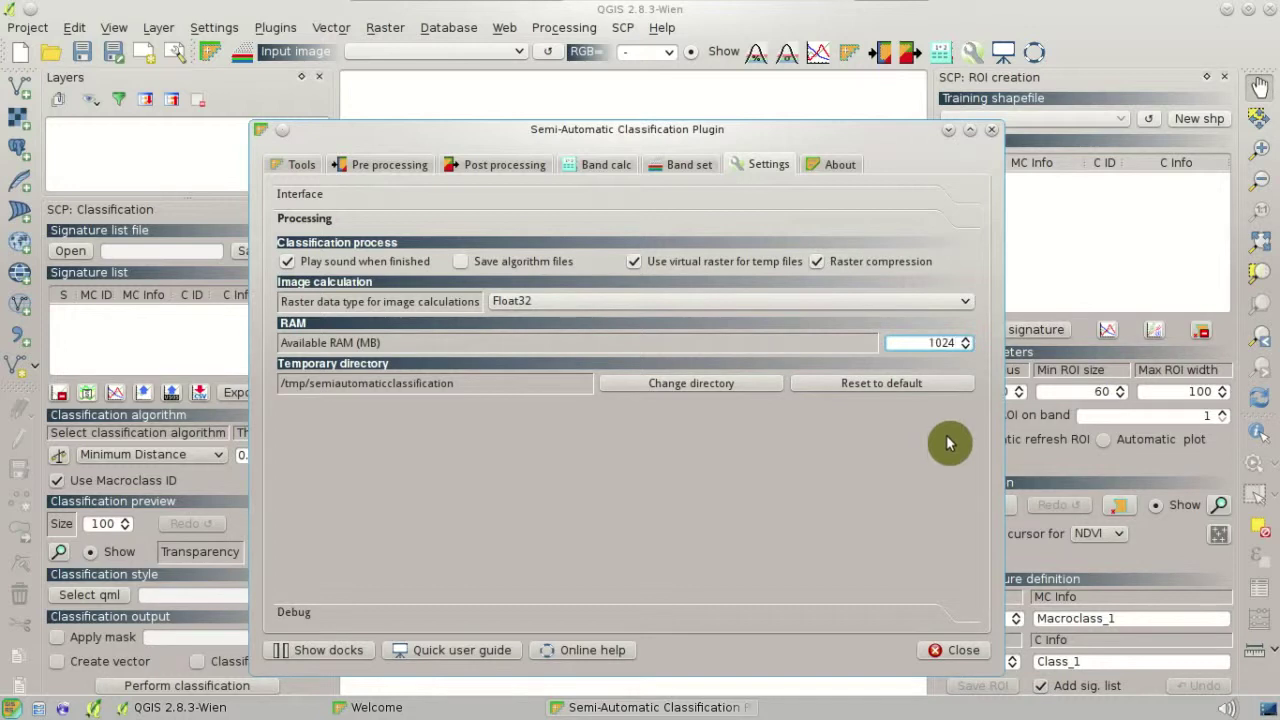
{"action": "left_click", "coordinate": [953, 652]}
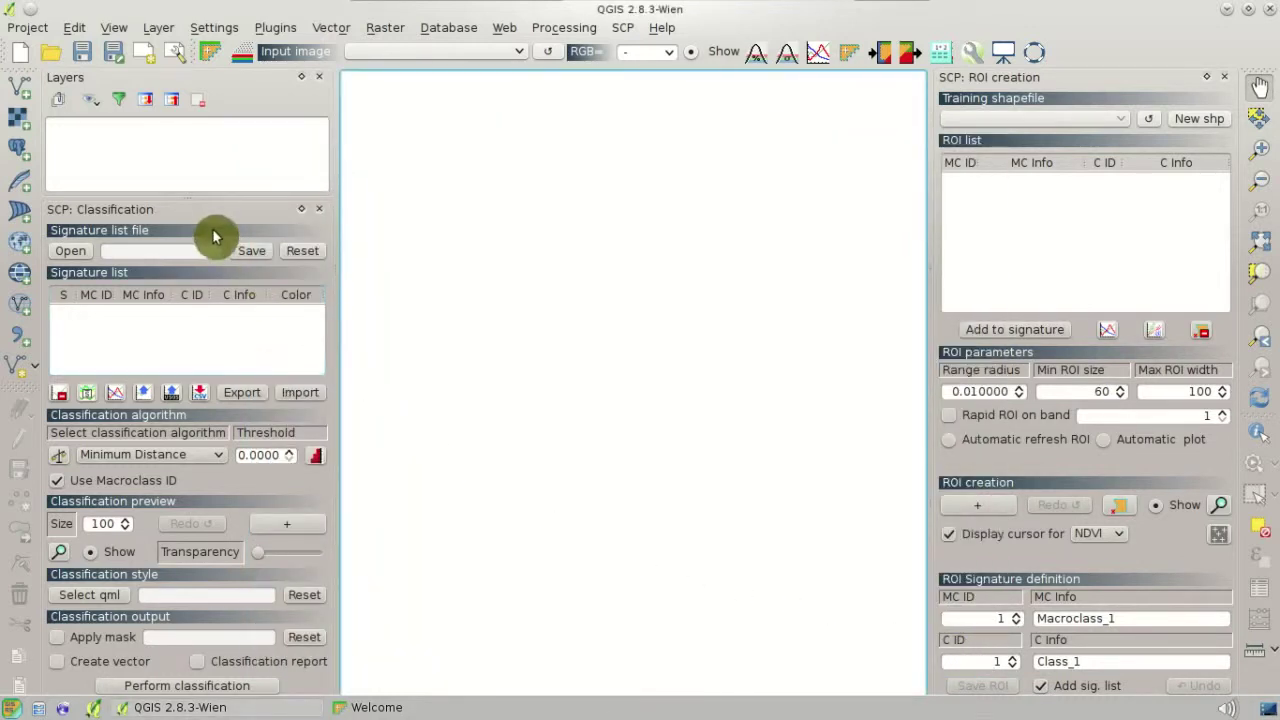
Stack the SCP Classification dock with the Layers dock and open the plugin's Download Landsat tool.
{"action": "left_click_drag", "start_coordinate": [200, 212], "coordinate": [222, 248]}
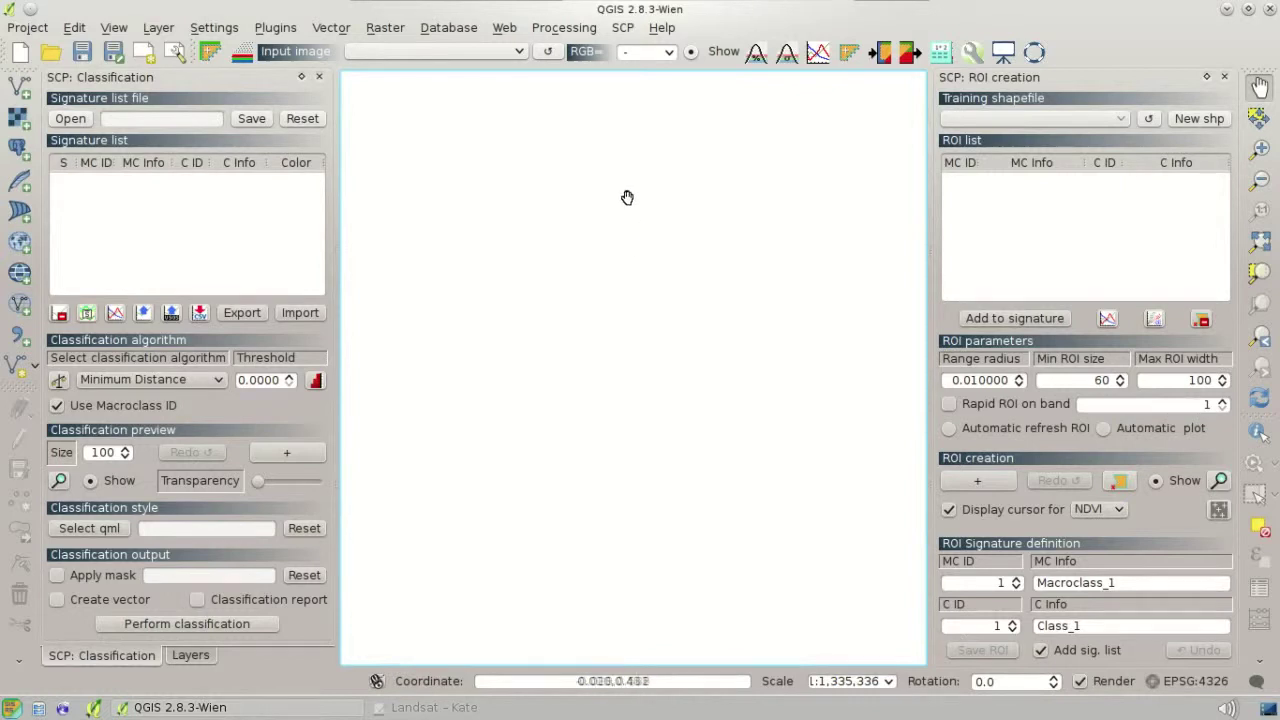
{"action": "left_click", "coordinate": [621, 38]}
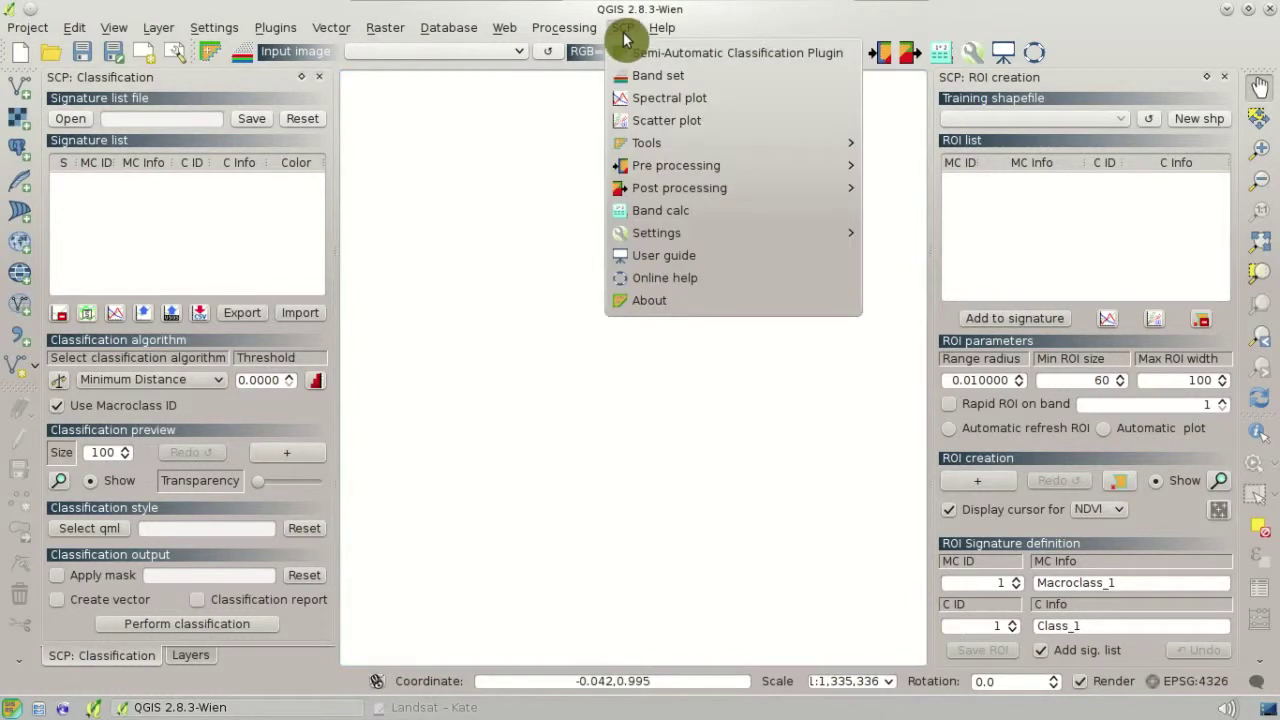
{"action": "mouse_move", "coordinate": [690, 150]}
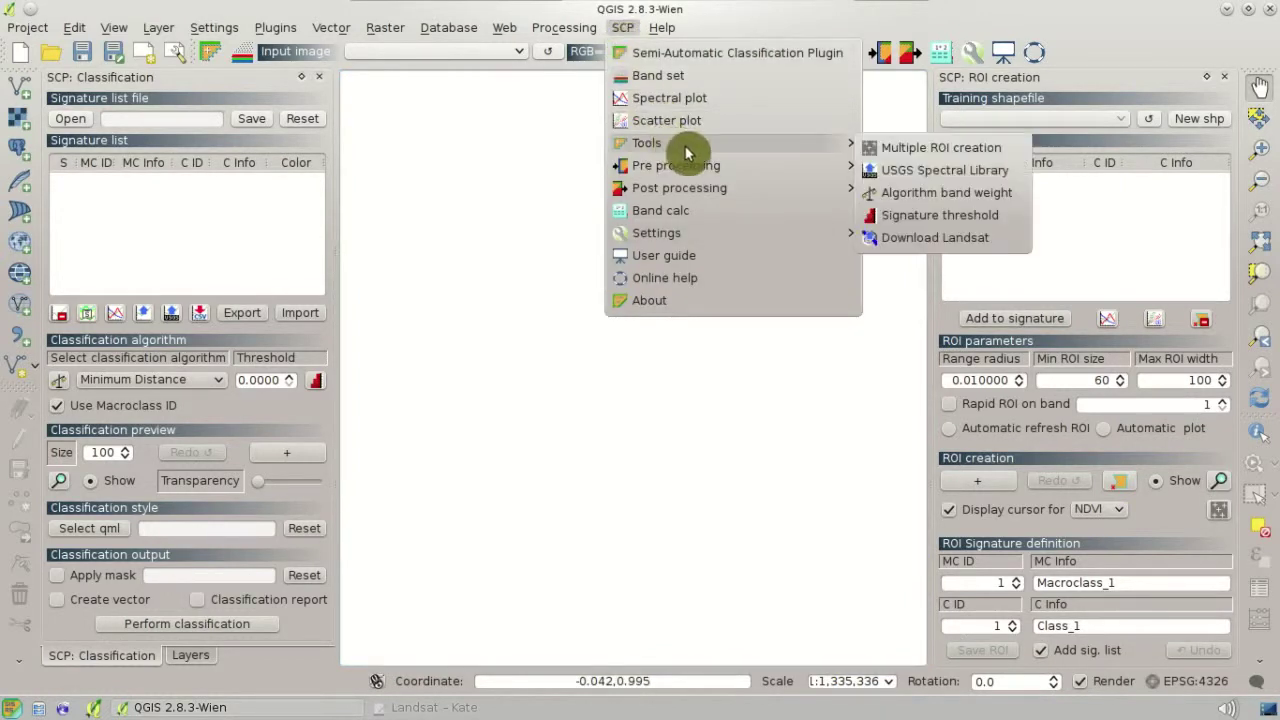
{"action": "left_click", "coordinate": [1014, 242]}
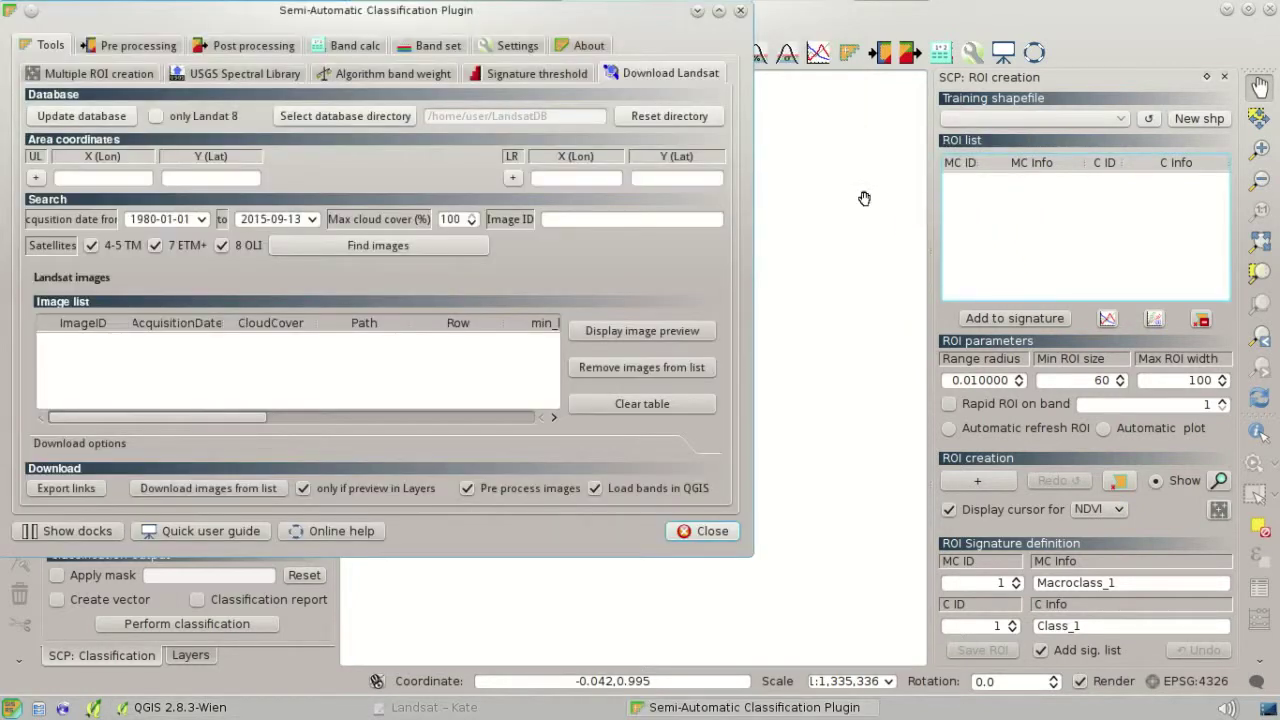
{"action": "left_click_drag", "start_coordinate": [615, 33], "coordinate": [845, 120]}
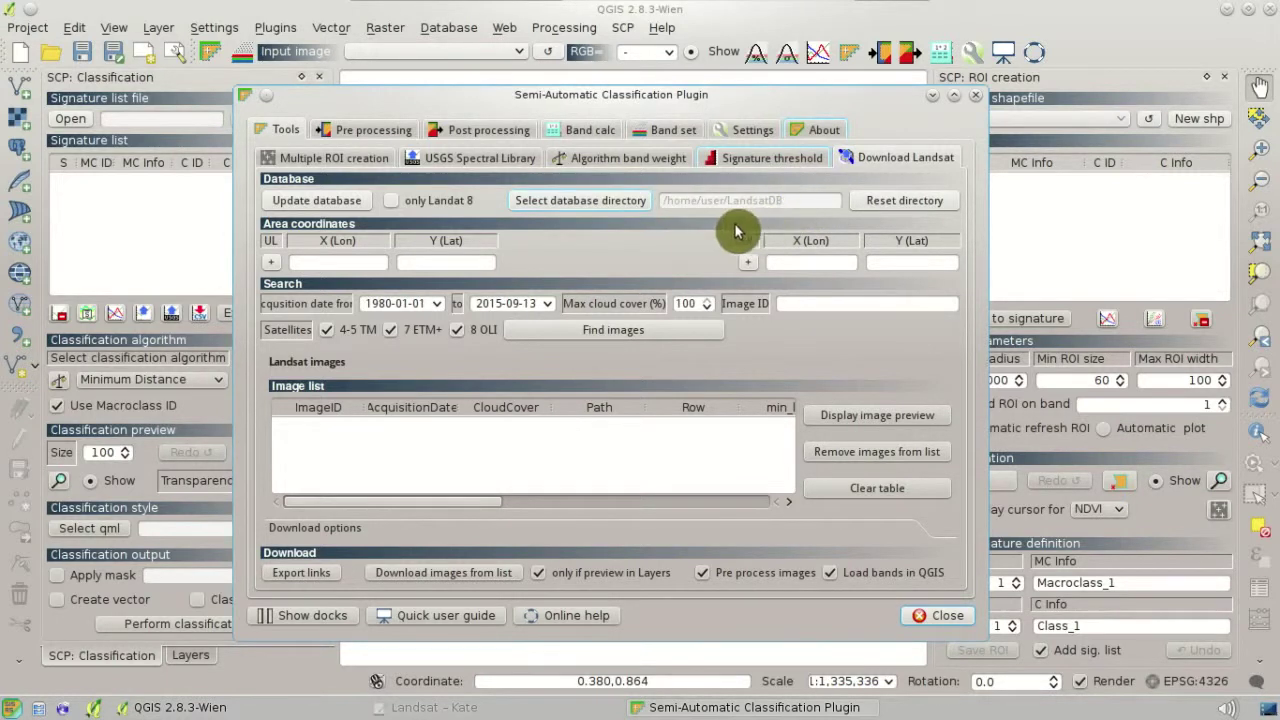
Create a LandsatDB folder on the Desktop as the Landsat database directory and update the image database.
{"action": "left_click", "coordinate": [643, 210]}
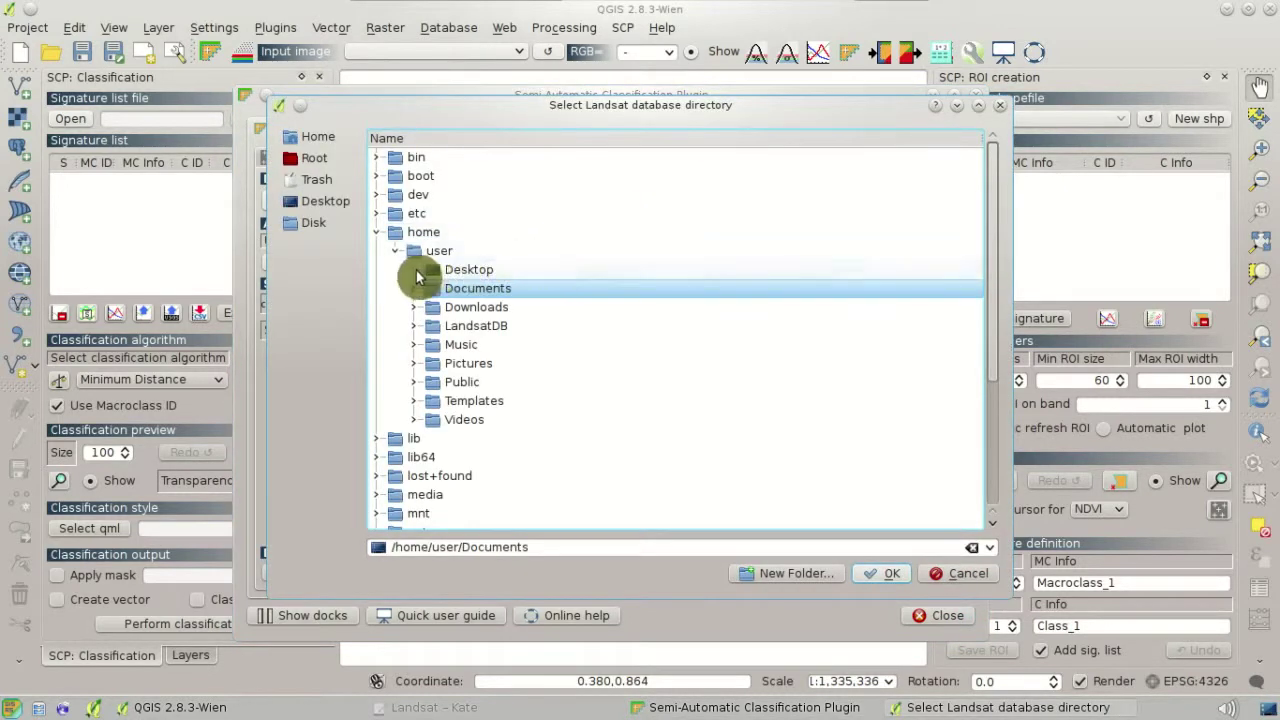
{"action": "left_click", "coordinate": [463, 272]}
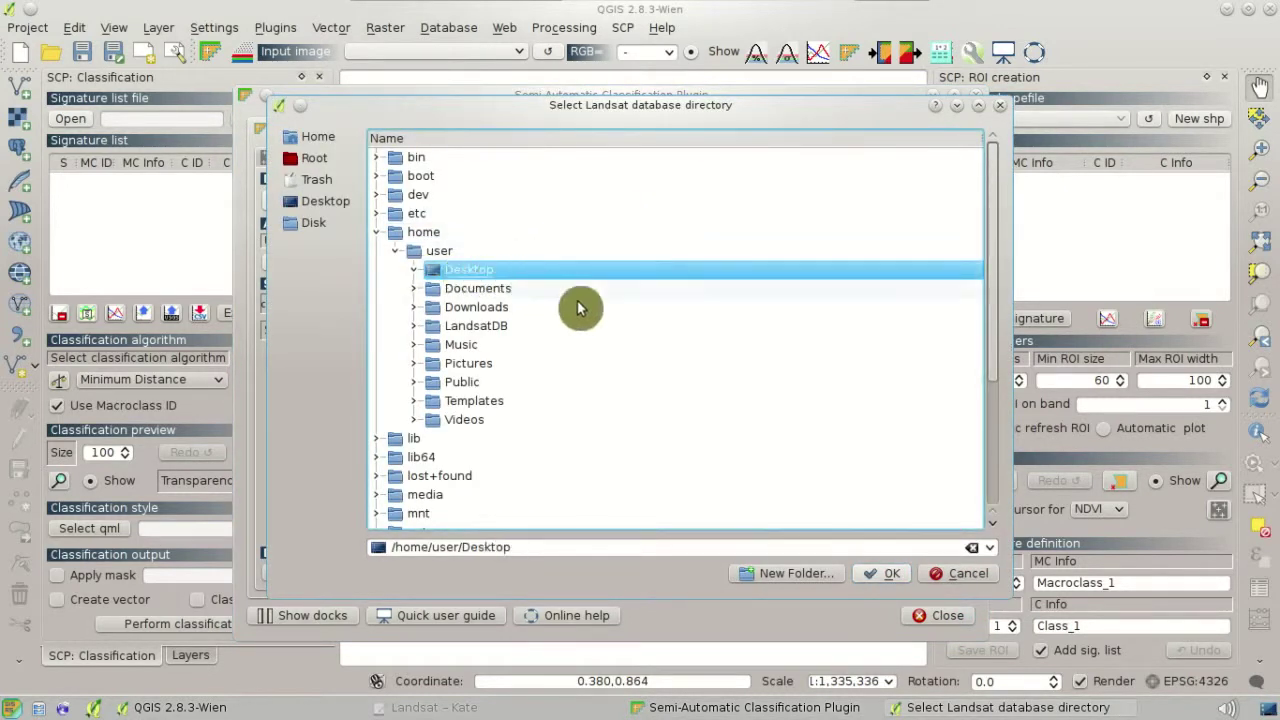
{"action": "left_click", "coordinate": [826, 580]}
{"action": "type", "text": "LandsatDB"}
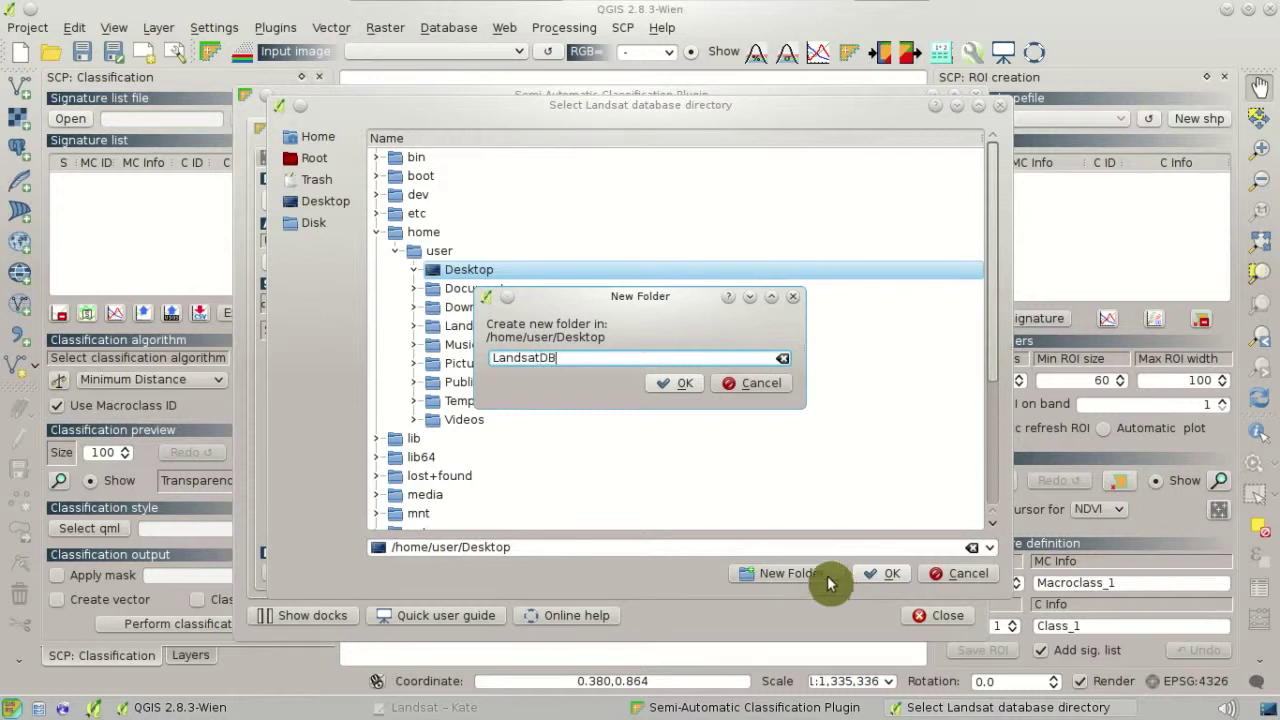
{"action": "left_click", "coordinate": [688, 392]}
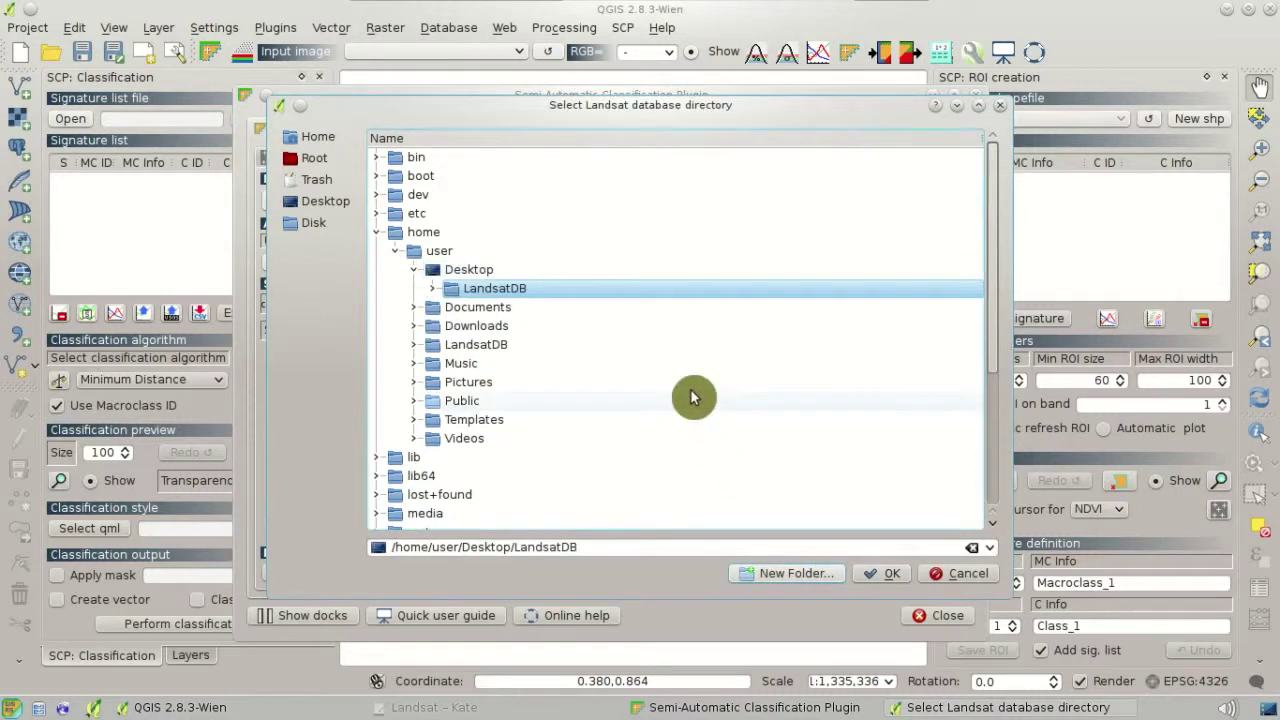
{"action": "left_click", "coordinate": [886, 580]}
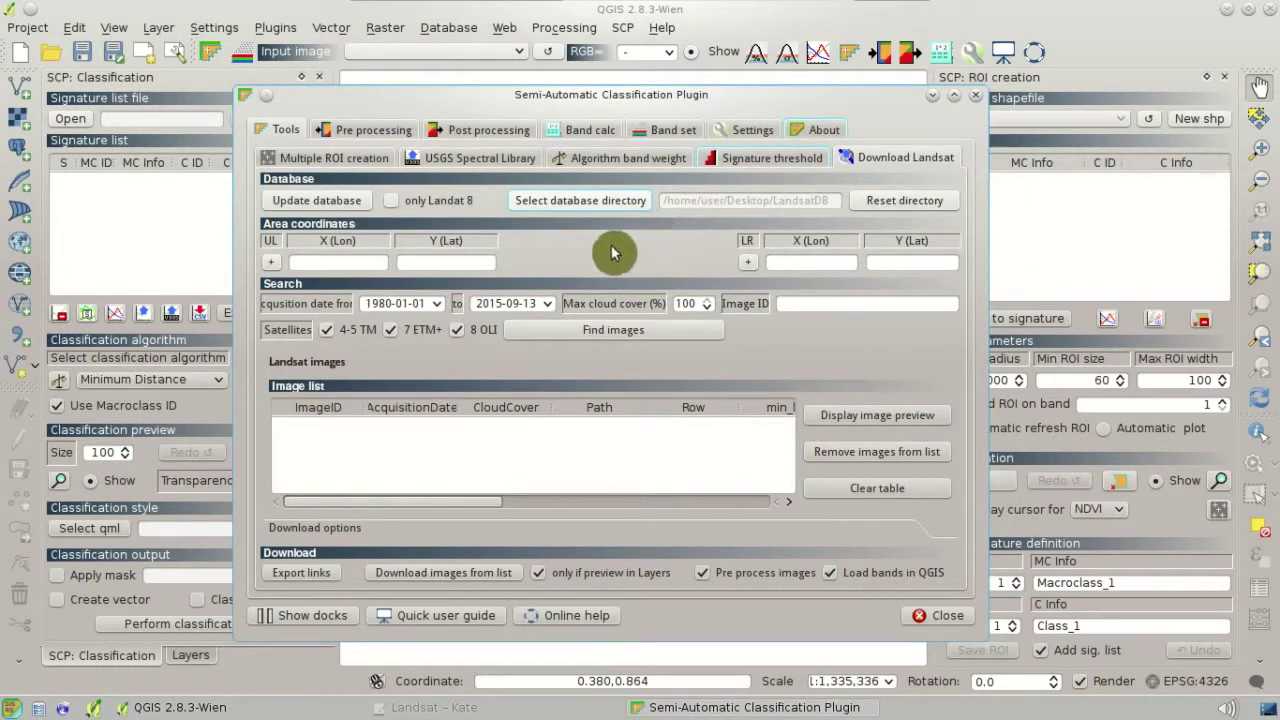
{"action": "left_click", "coordinate": [358, 205]}
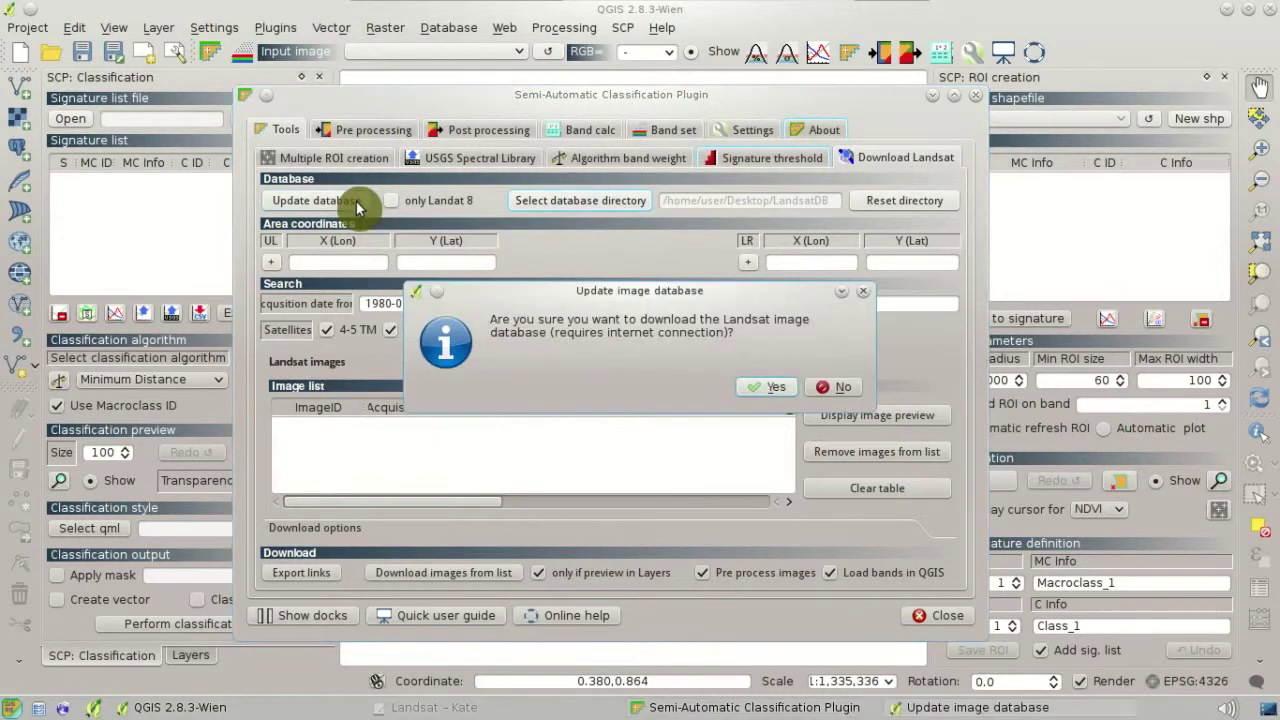
{"action": "left_click", "coordinate": [785, 392]}
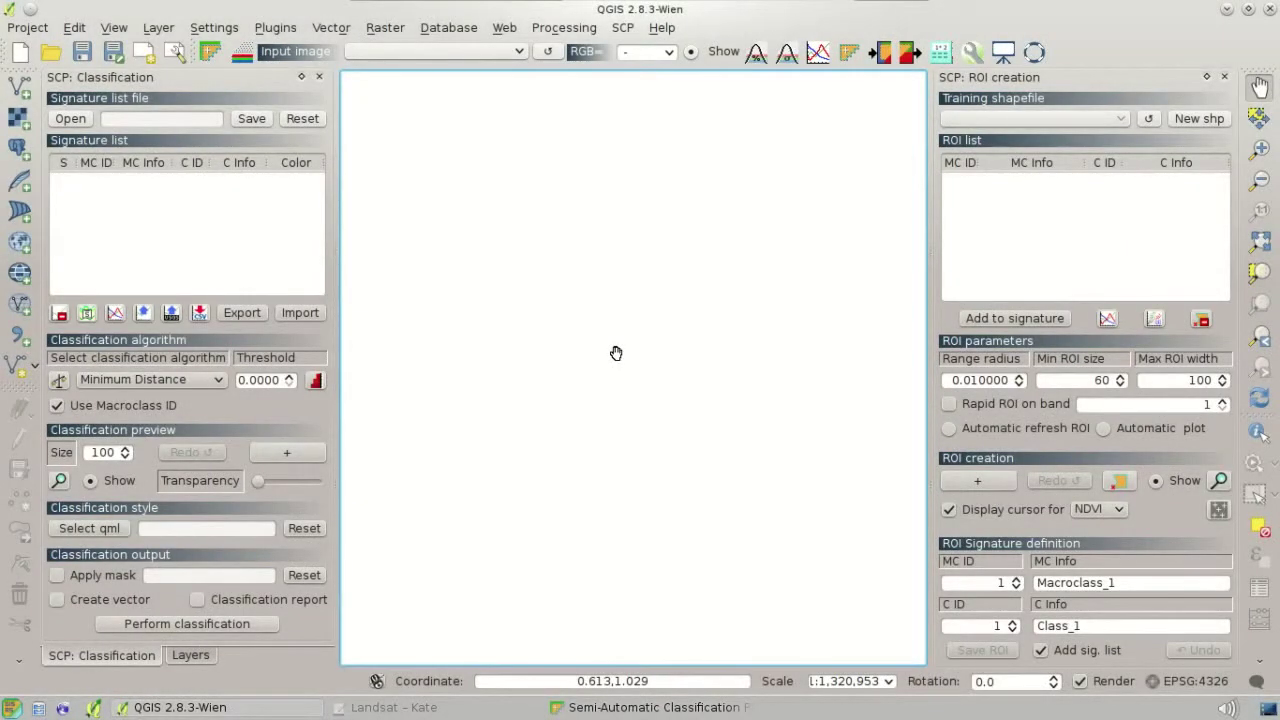
Add the OpenStreetMap base layer from the OpenLayers plugin to the map.
{"action": "left_click", "coordinate": [505, 36]}
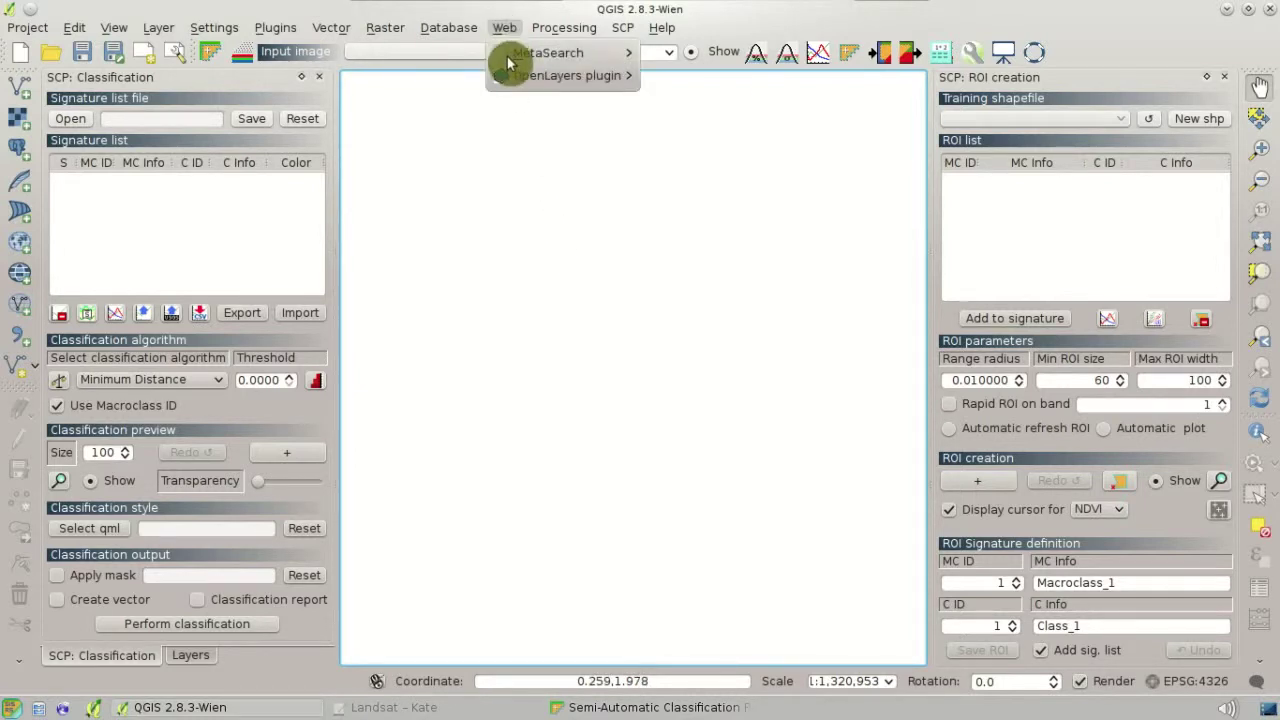
{"action": "mouse_move", "coordinate": [514, 77]}
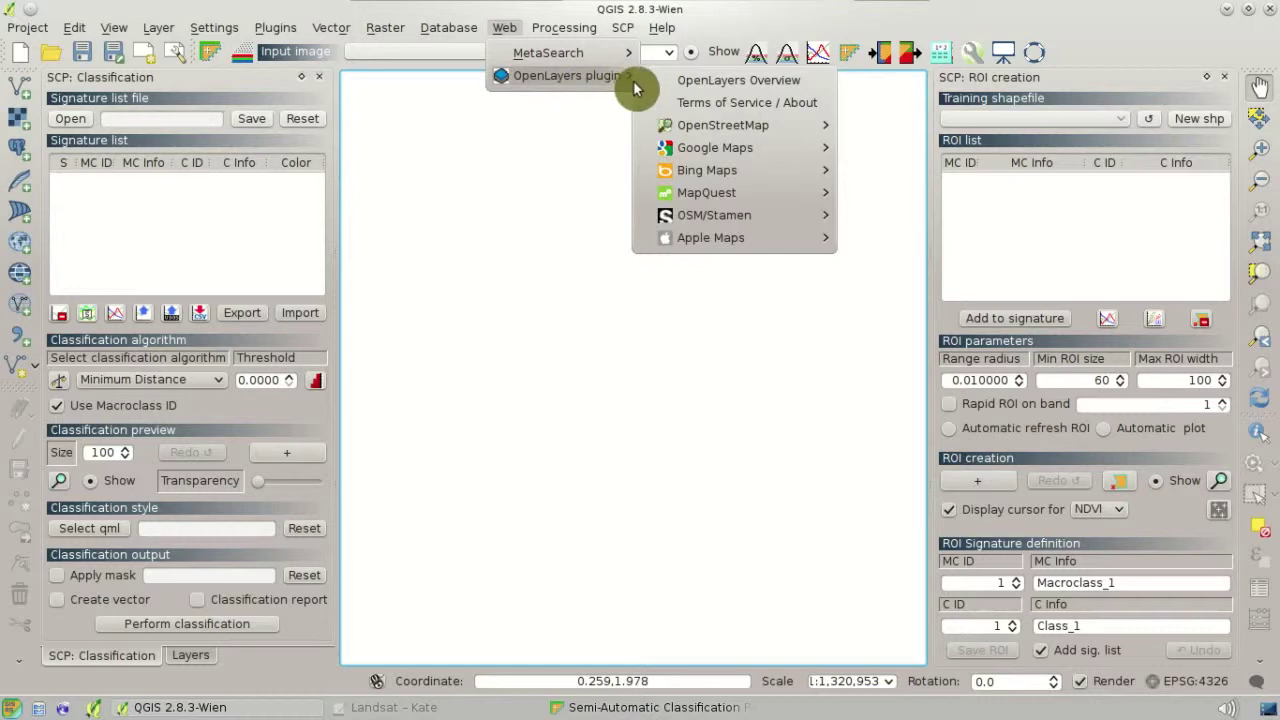
{"action": "mouse_move", "coordinate": [708, 128]}
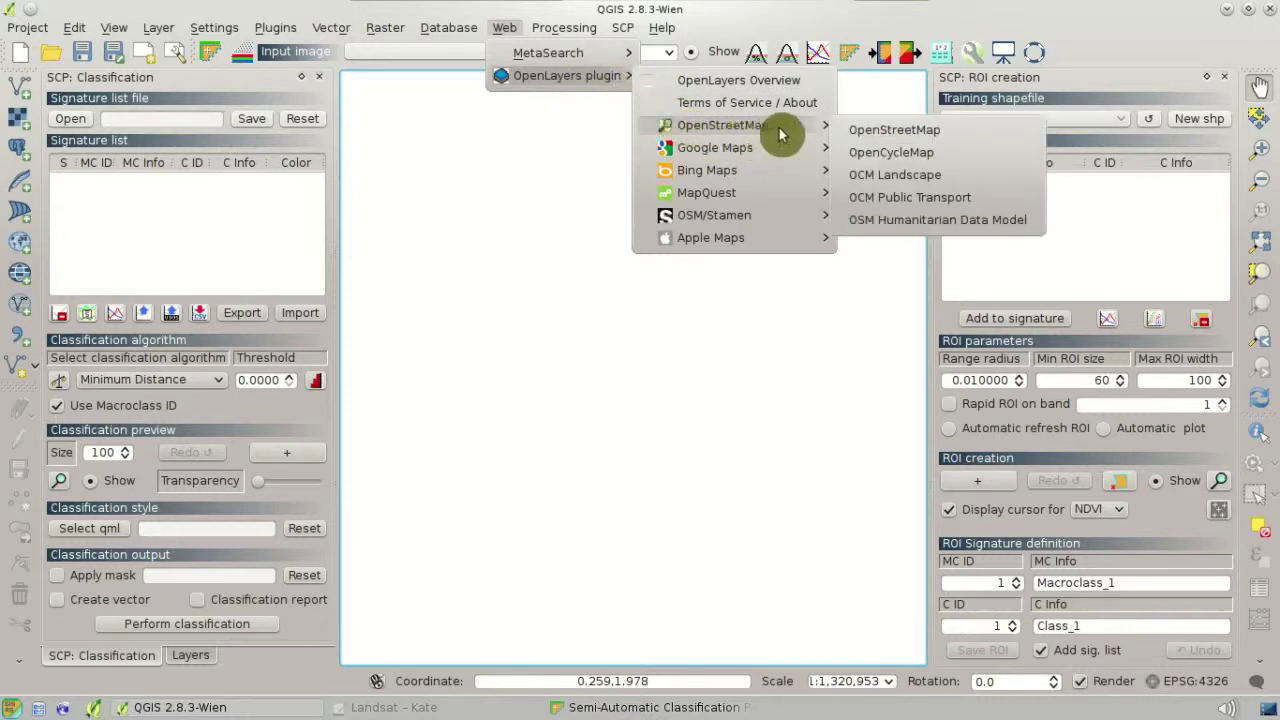
{"action": "left_click", "coordinate": [972, 131]}
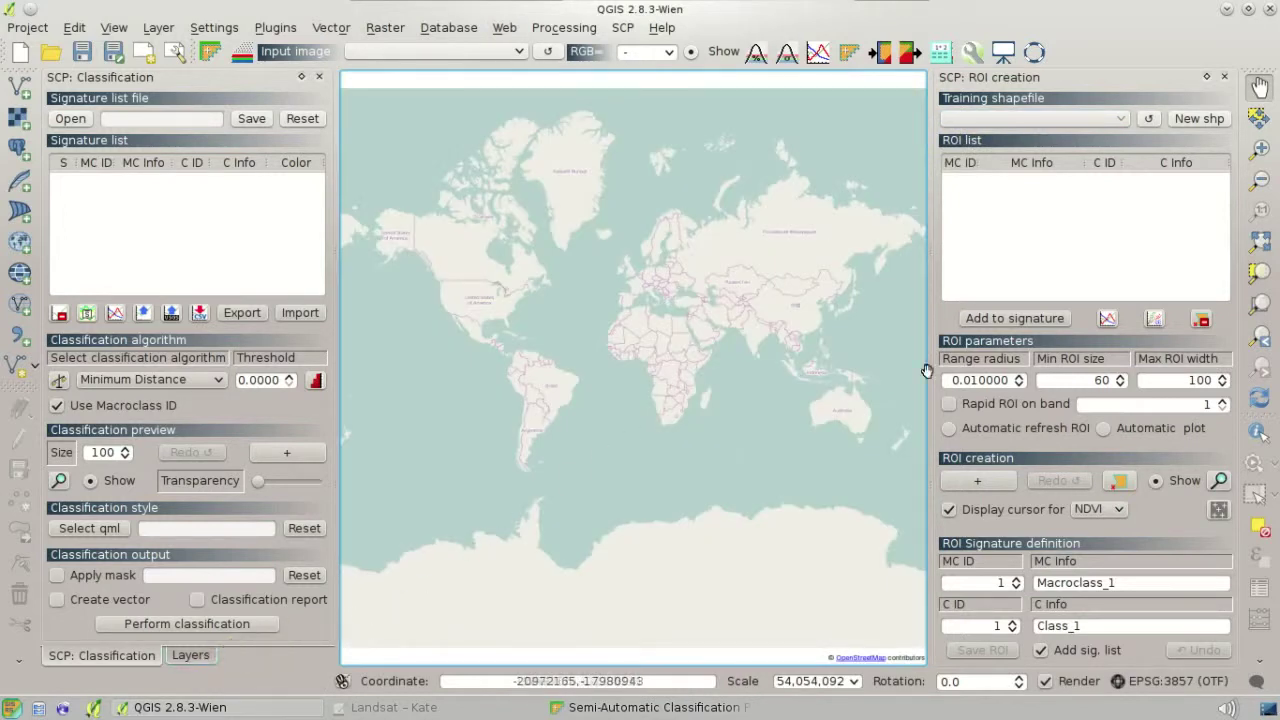
Pick the upper-left corner of the Landsat search area northwest of Costa Rica, at about longitude -86.18, latitude 11.14.
{"action": "left_click", "coordinate": [1258, 149]}
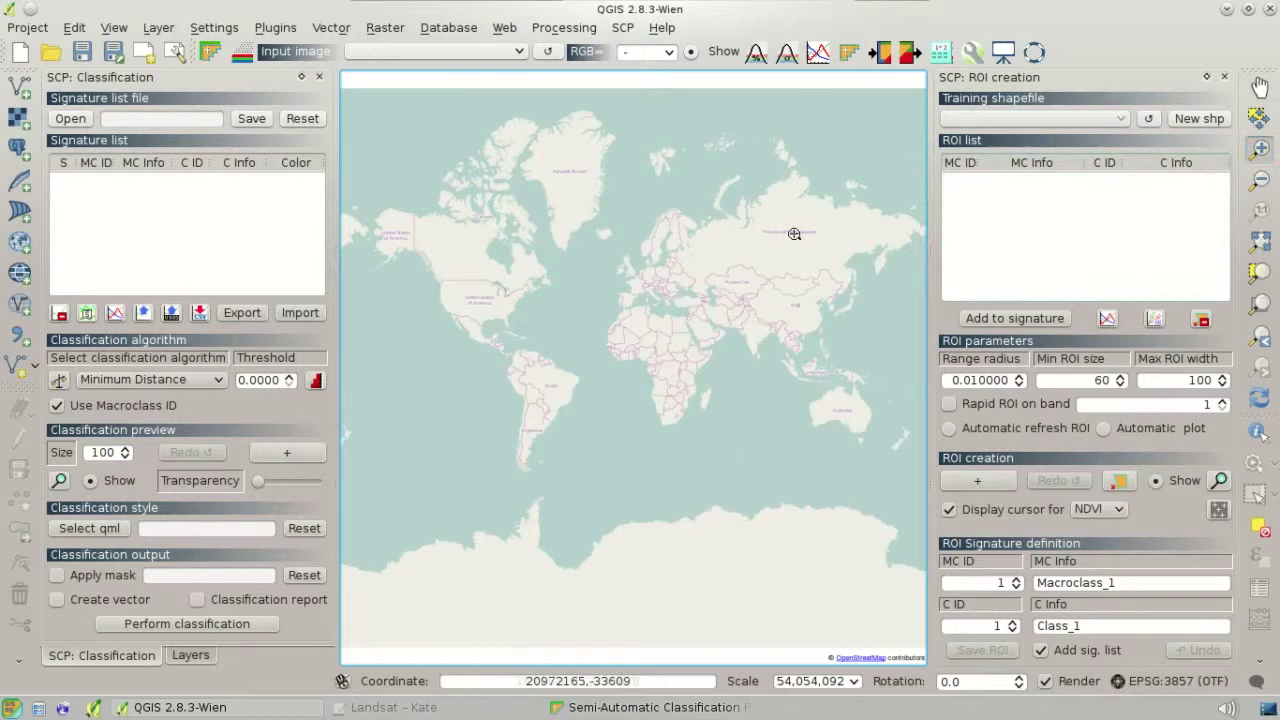
{"action": "left_click_drag", "start_coordinate": [466, 325], "coordinate": [528, 371]}
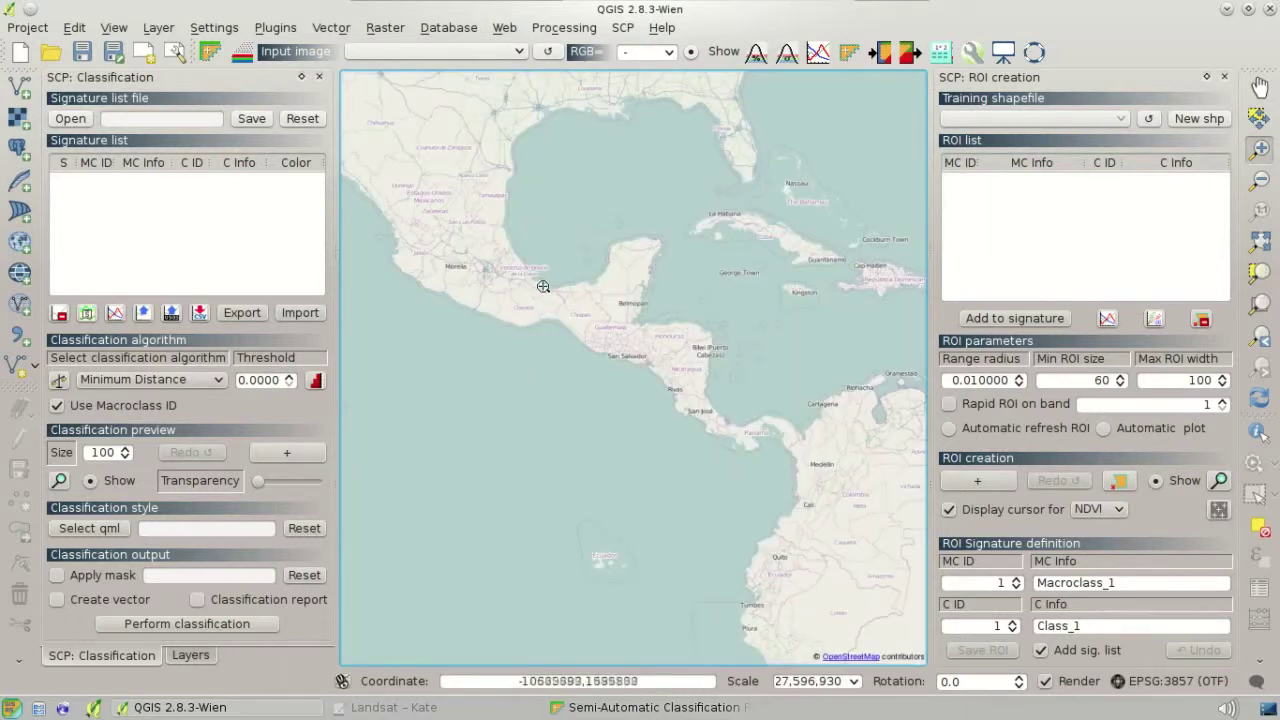
{"action": "left_click_drag", "start_coordinate": [547, 266], "coordinate": [745, 404]}
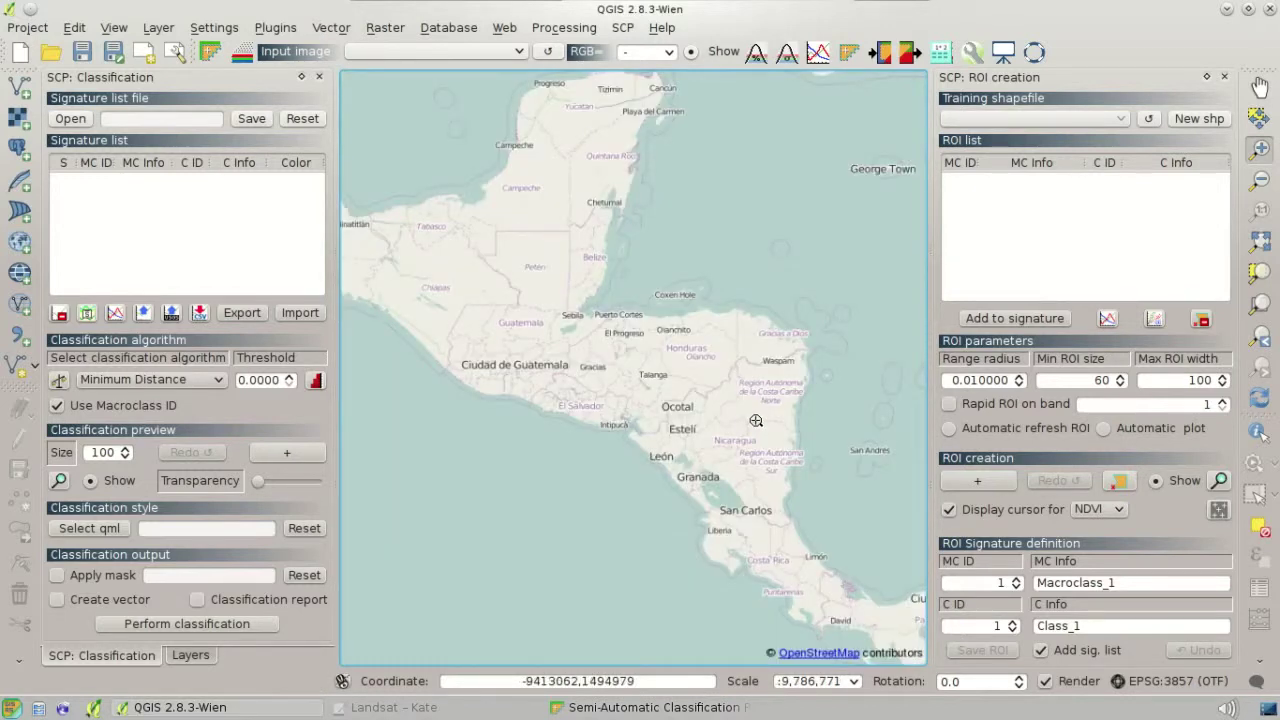
{"action": "left_click_drag", "start_coordinate": [671, 459], "coordinate": [878, 650]}
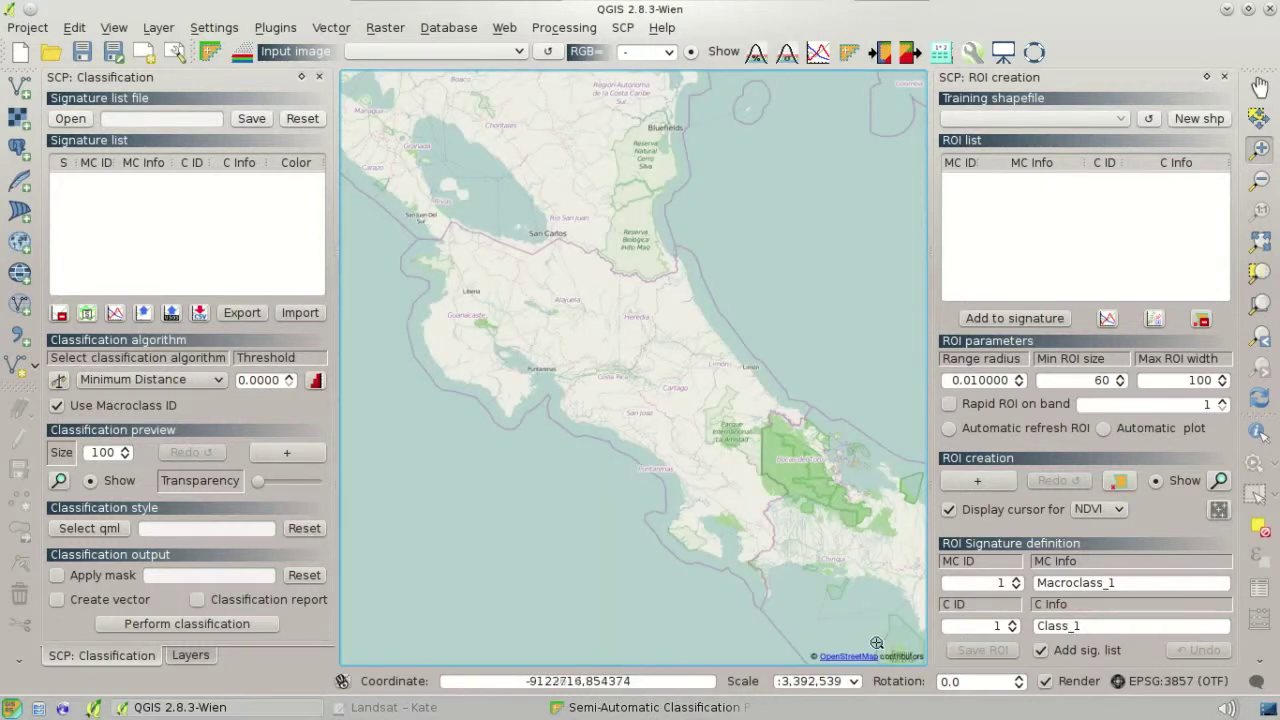
{"action": "left_click", "coordinate": [709, 709]}
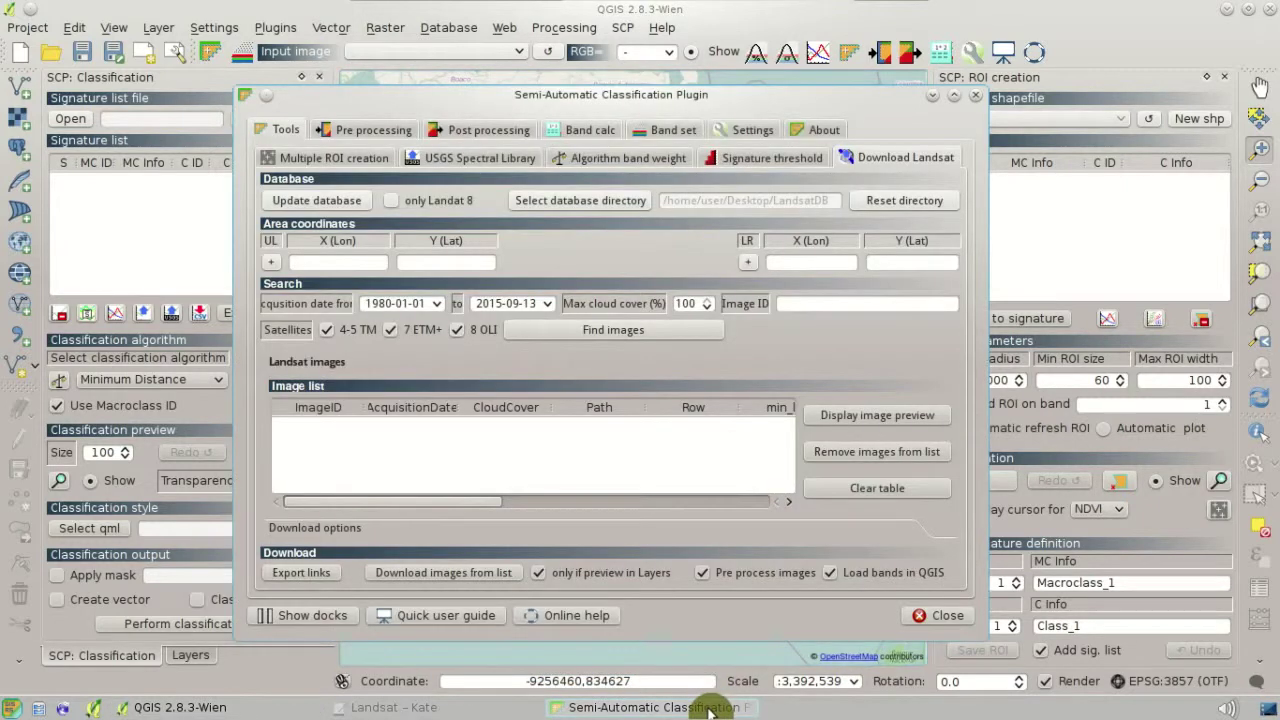
{"action": "left_click", "coordinate": [274, 270]}
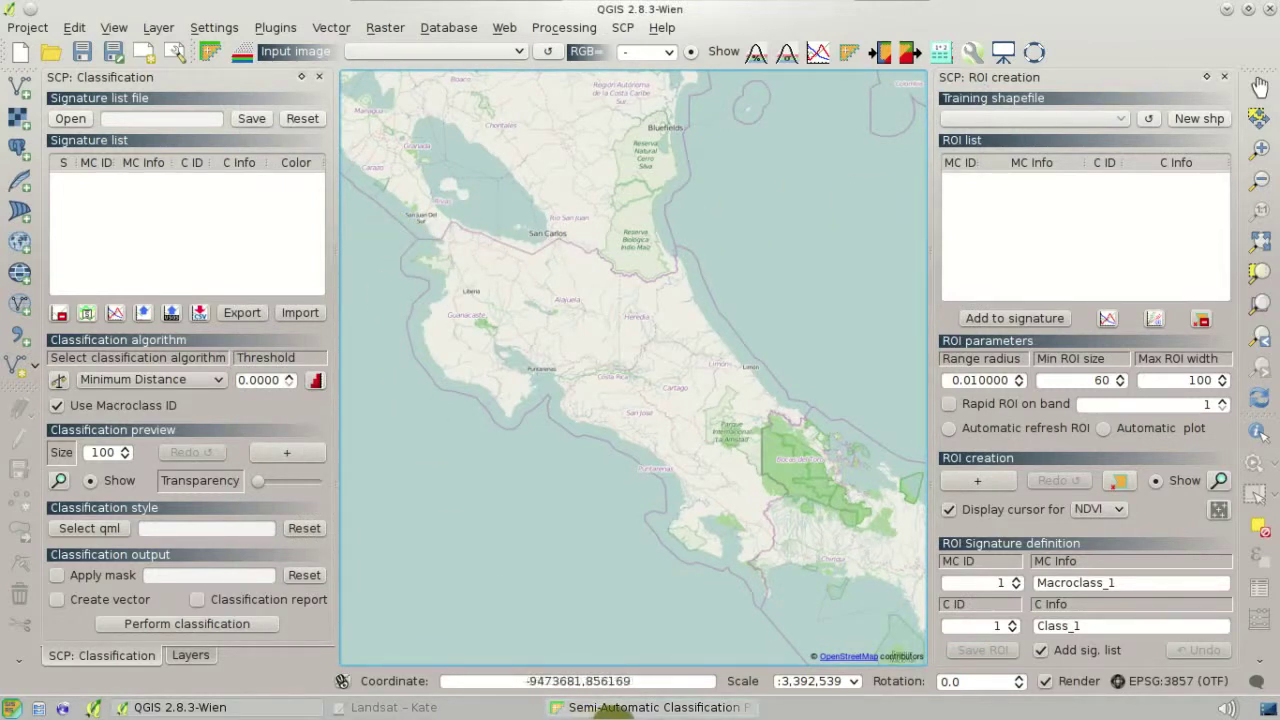
{"action": "left_click", "coordinate": [621, 708]}
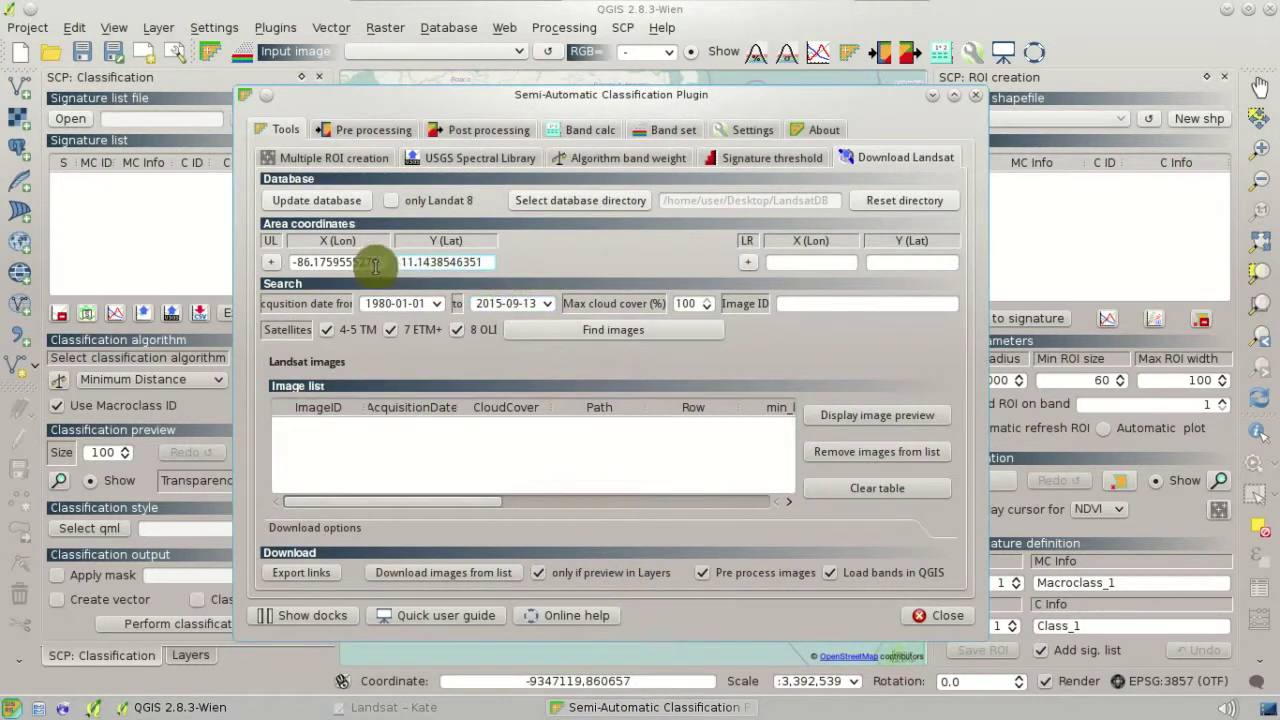
Pick the lower-right corner of the Landsat search area southeast of Costa Rica, at about longitude -82.45, latitude 7.72.
{"action": "left_click", "coordinate": [752, 268]}
{"action": "left_click", "coordinate": [1111, 47]}
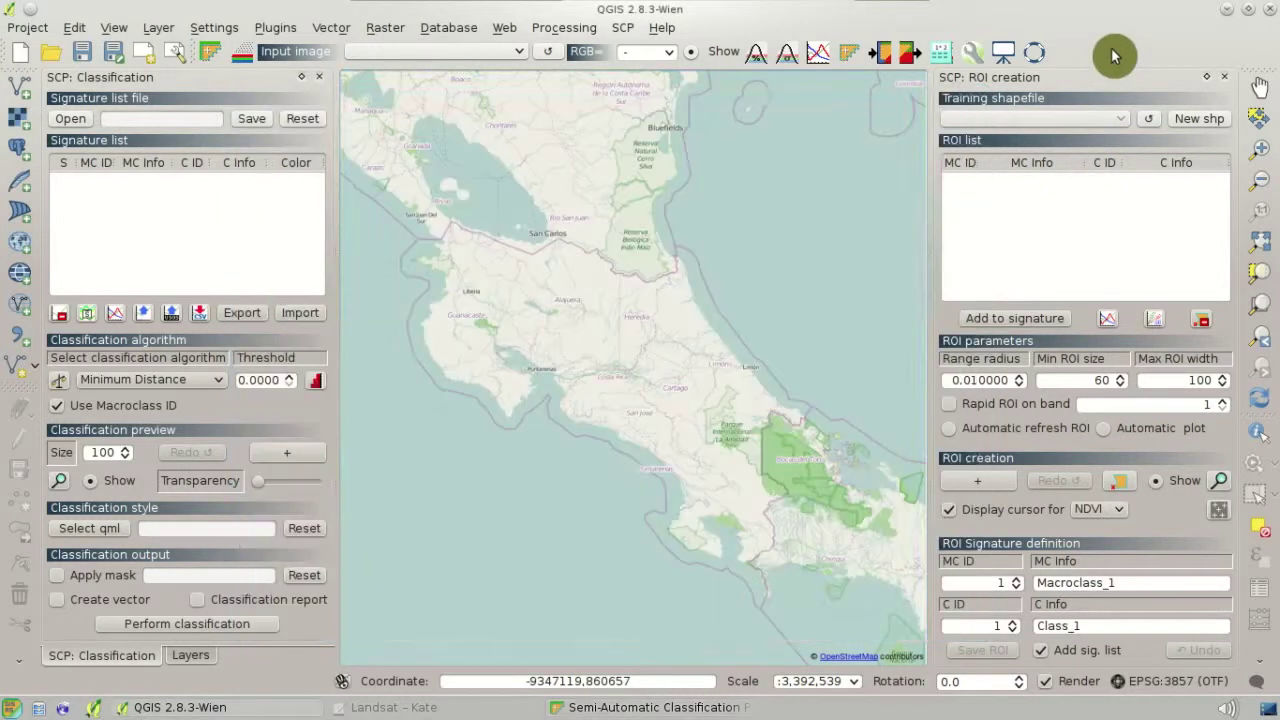
{"action": "left_click", "coordinate": [818, 634]}
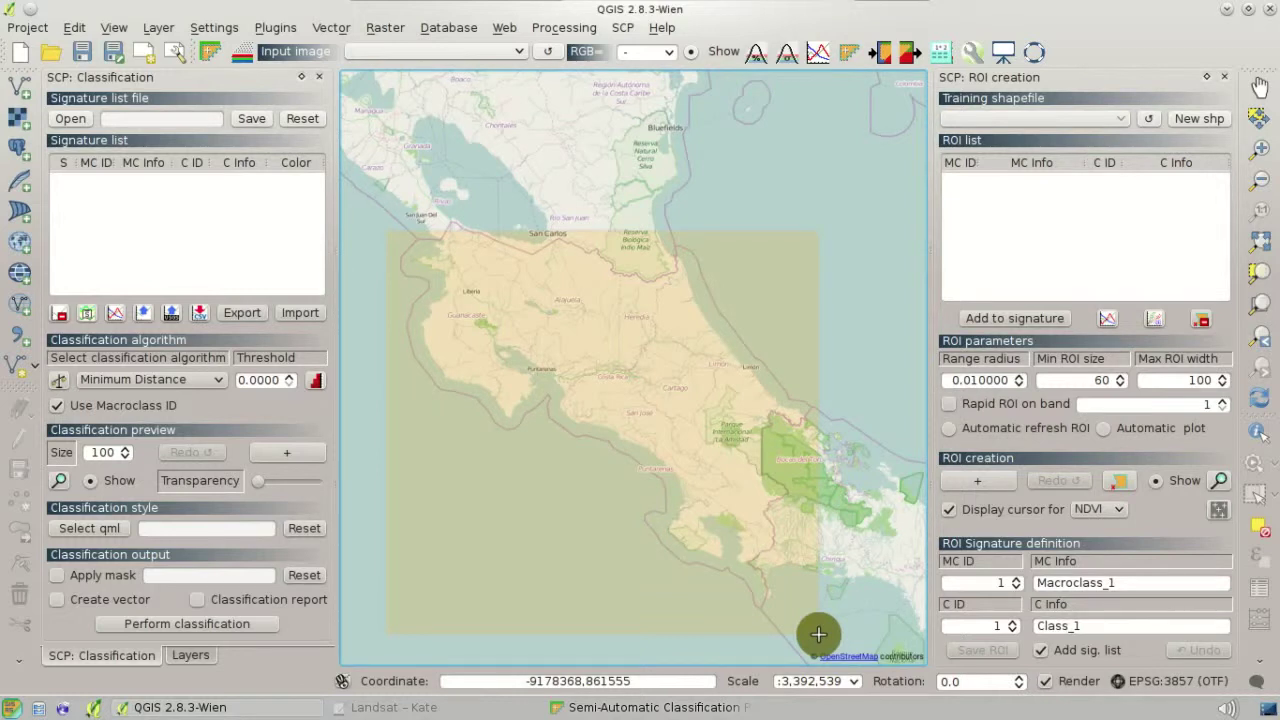
{"action": "left_click", "coordinate": [745, 708]}
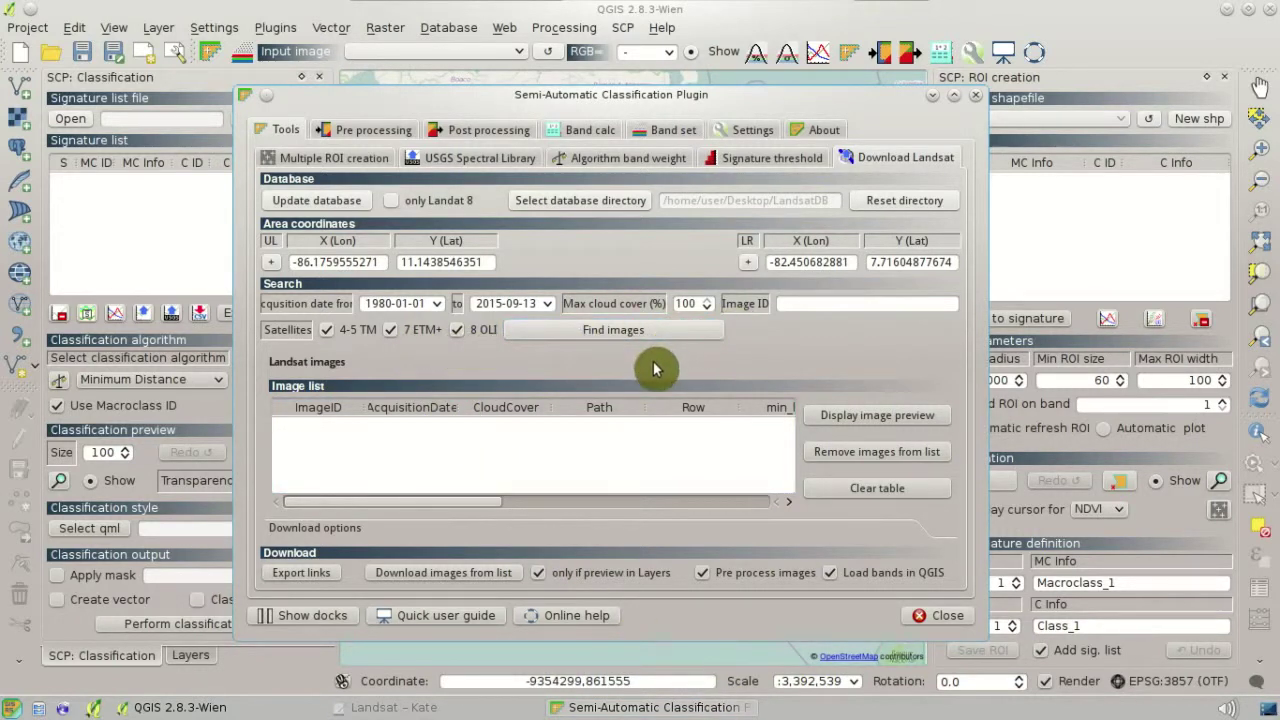
Set the Landsat search's start date to 1981-01-01, keep all three satellite groups included, and limit the maximum cloud cover to 60%.
{"action": "left_click", "coordinate": [418, 338]}
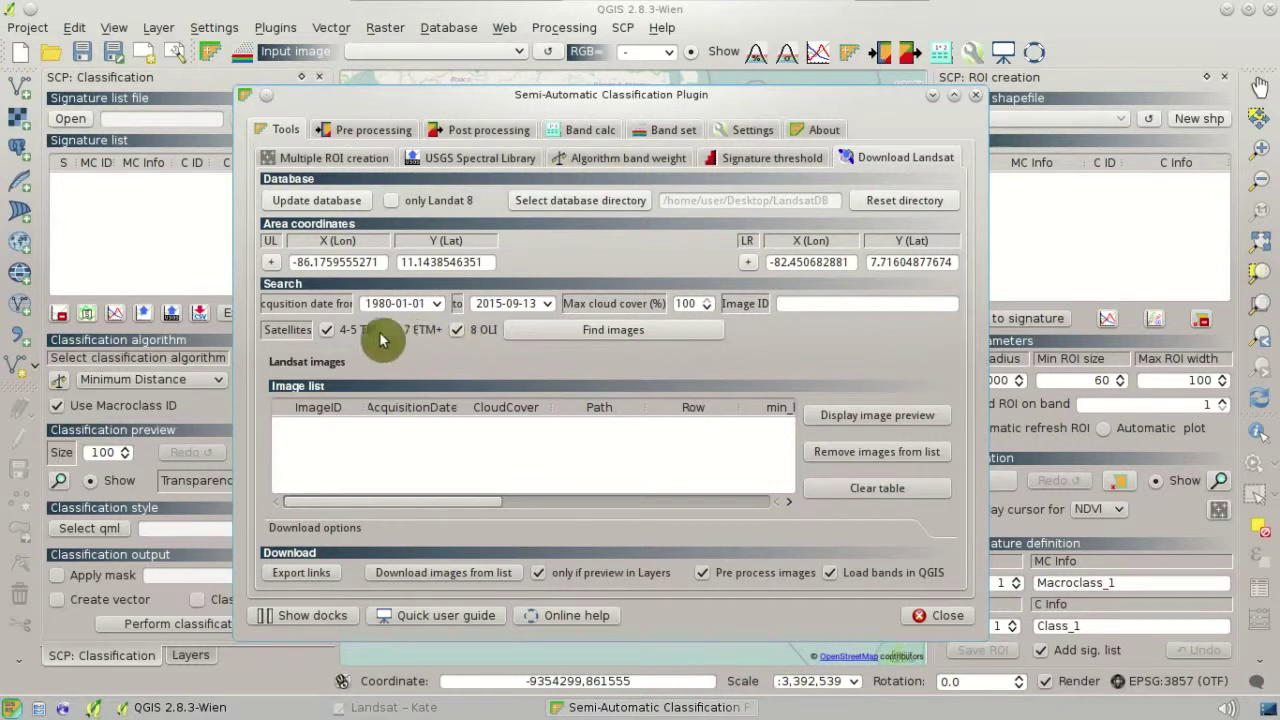
{"action": "left_click", "coordinate": [340, 340]}
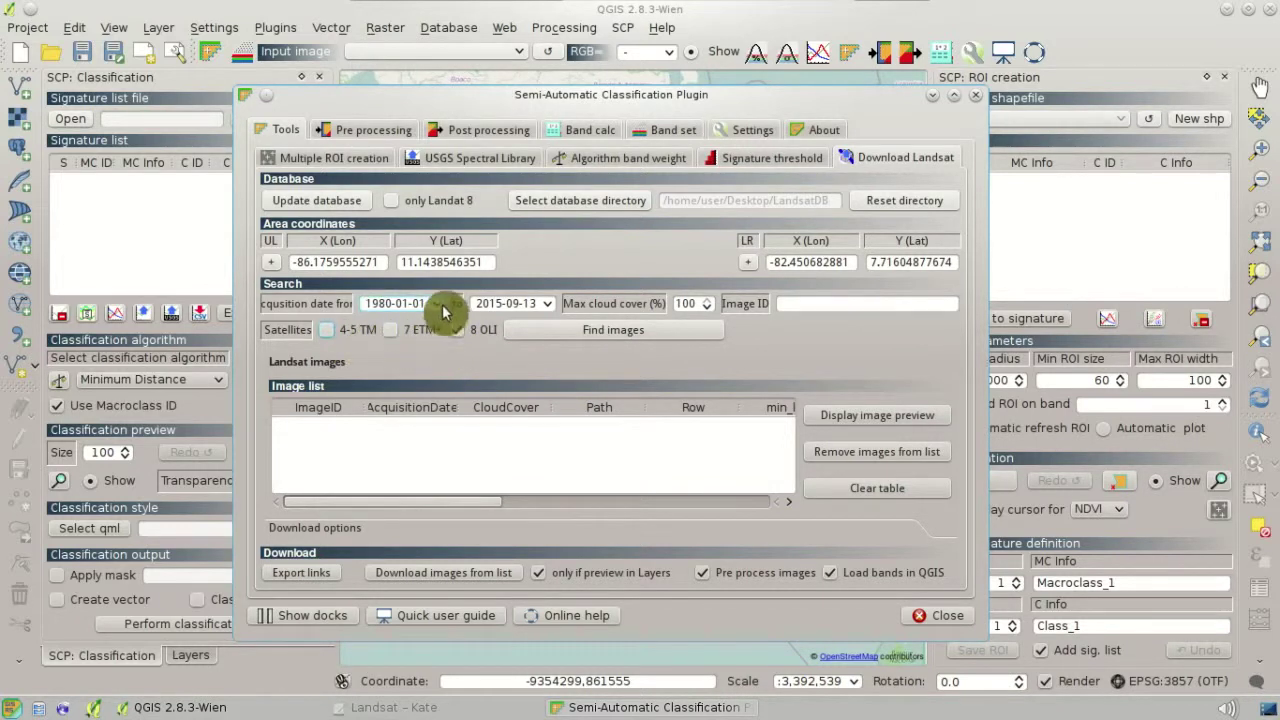
{"action": "left_click", "coordinate": [441, 312]}
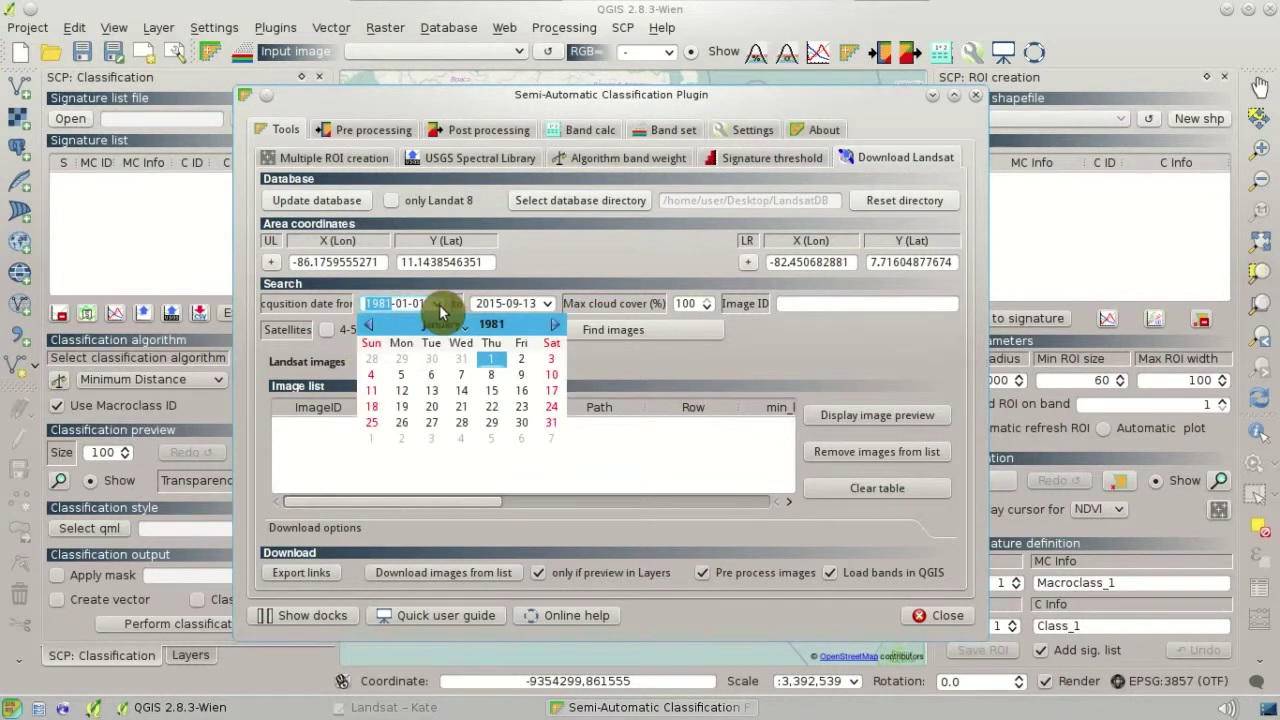
{"action": "left_click", "coordinate": [441, 312]}
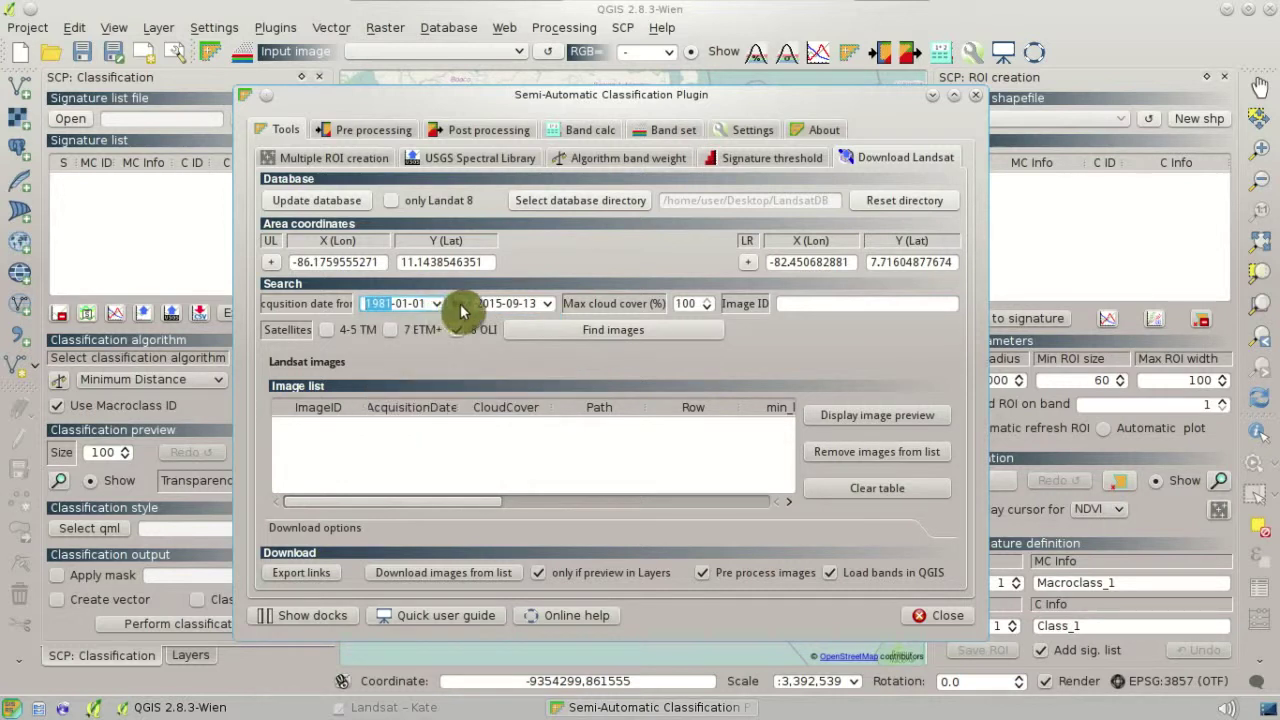
{"action": "left_click", "coordinate": [412, 338]}
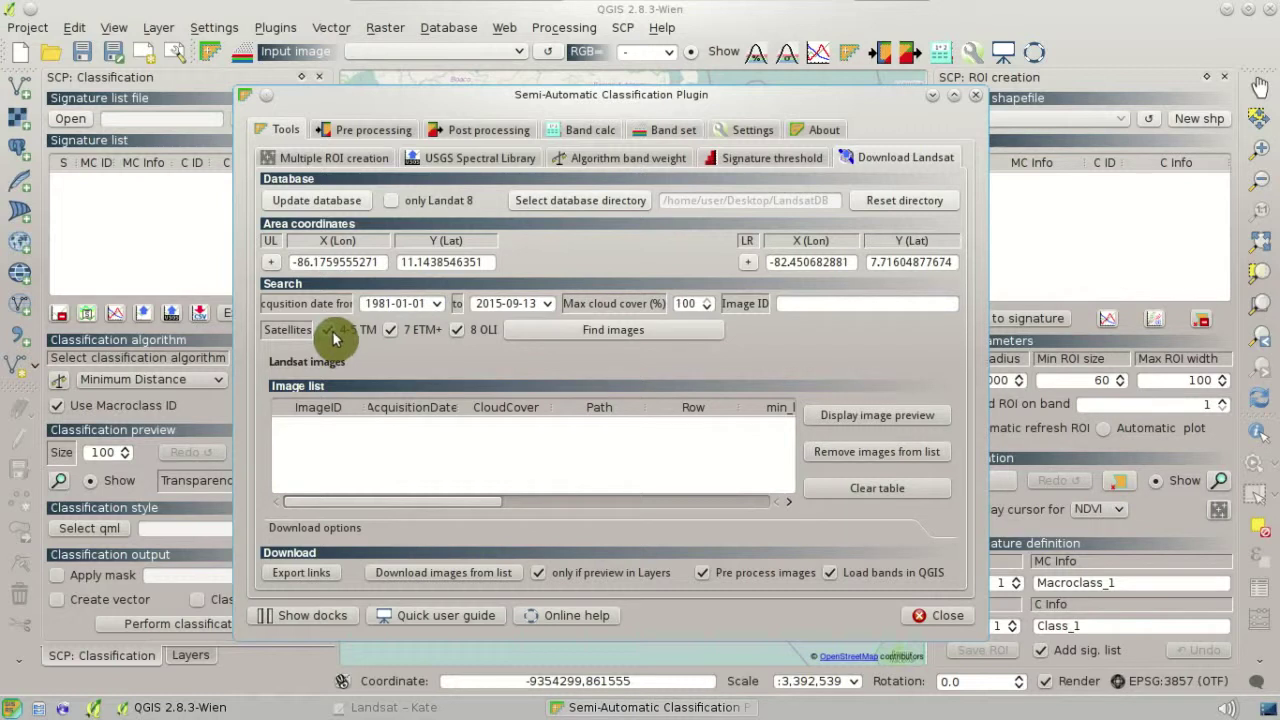
{"action": "left_click", "coordinate": [707, 309]}
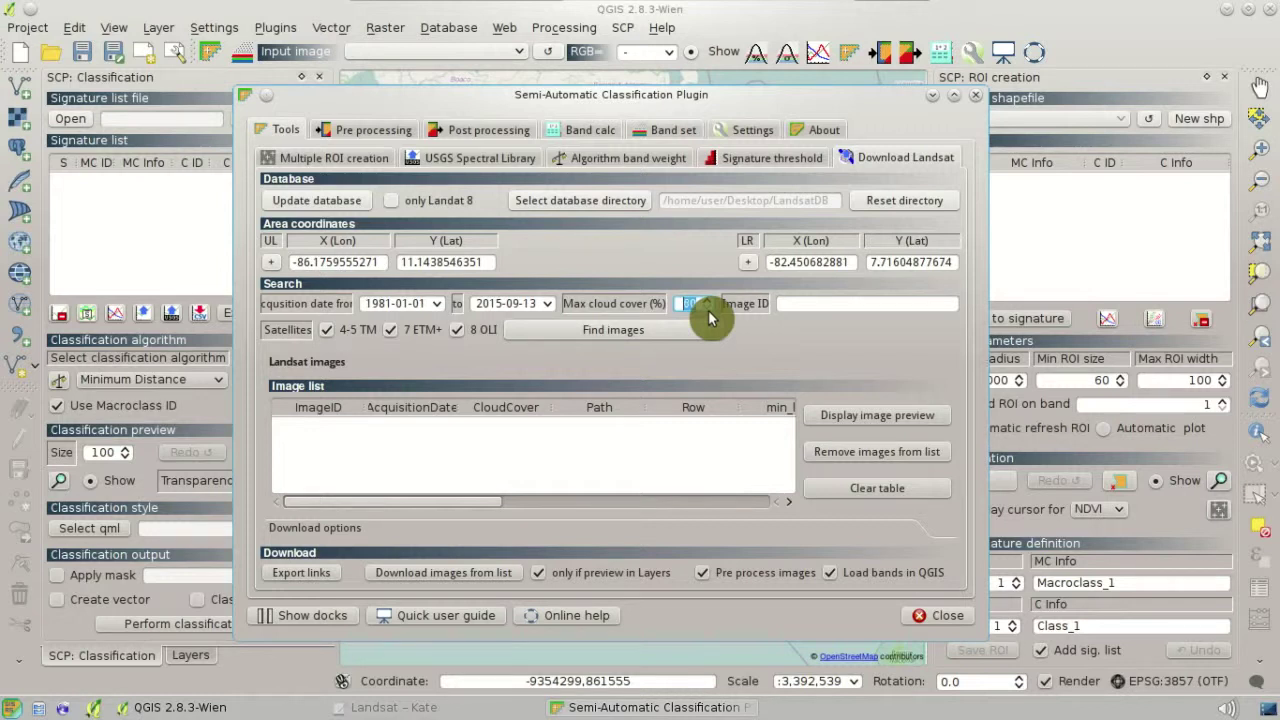
{"action": "left_click", "coordinate": [707, 309]}
{"action": "left_click", "coordinate": [707, 309]}
{"action": "left_click", "coordinate": [880, 303]}
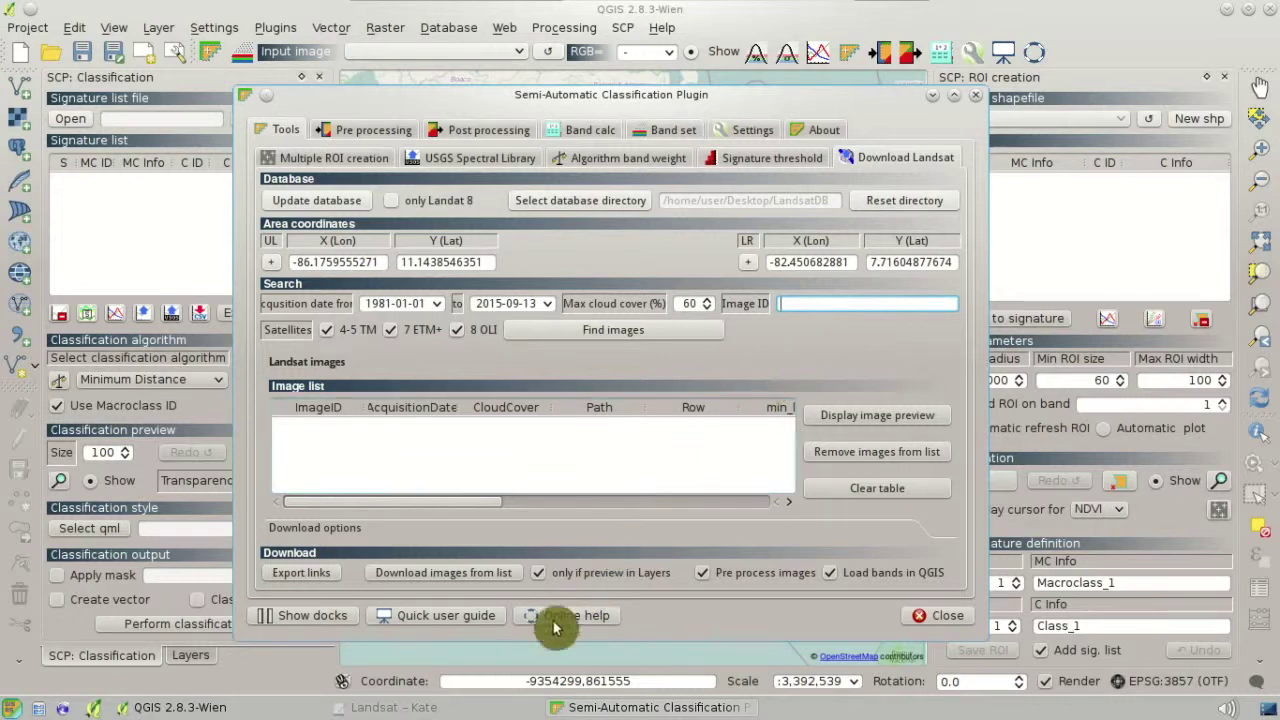
{"action": "left_click", "coordinate": [498, 707]}
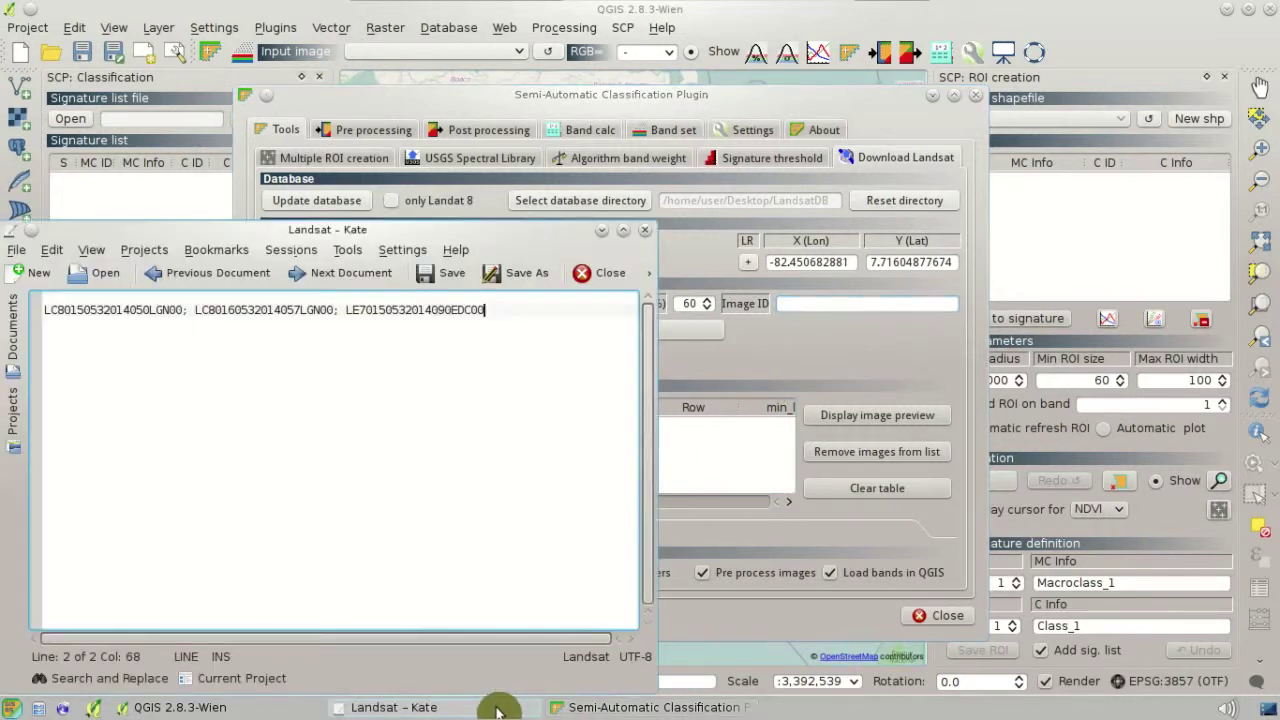
{"action": "left_click_drag", "start_coordinate": [488, 310], "coordinate": [46, 310]}
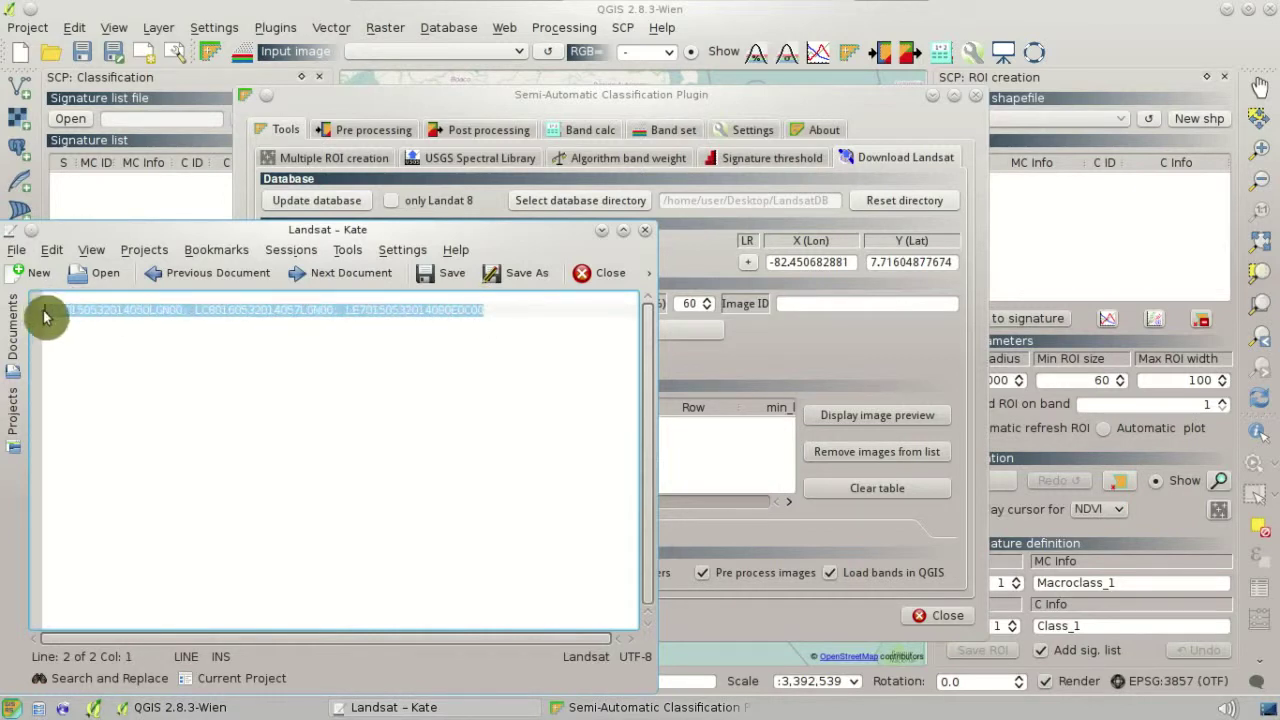
{"action": "right_click", "coordinate": [452, 316]}
{"action": "left_click", "coordinate": [476, 353]}
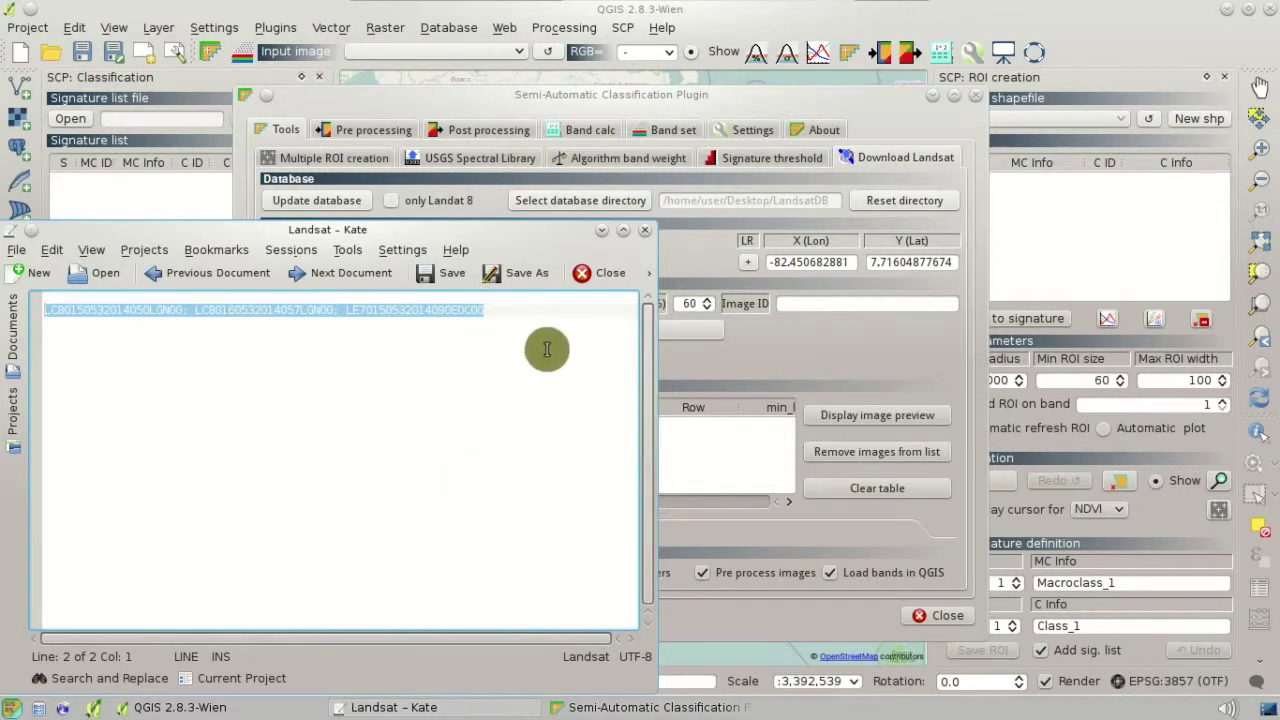
{"action": "left_click", "coordinate": [811, 306]}
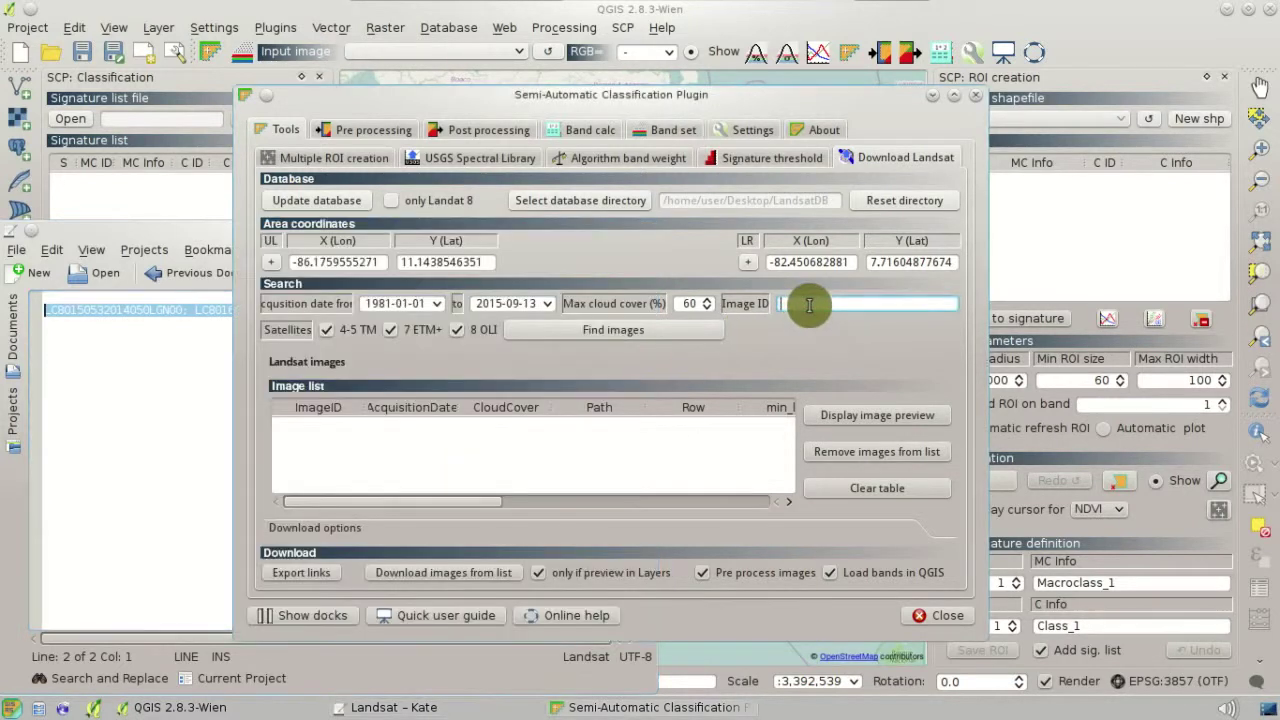
{"action": "right_click", "coordinate": [812, 312]}
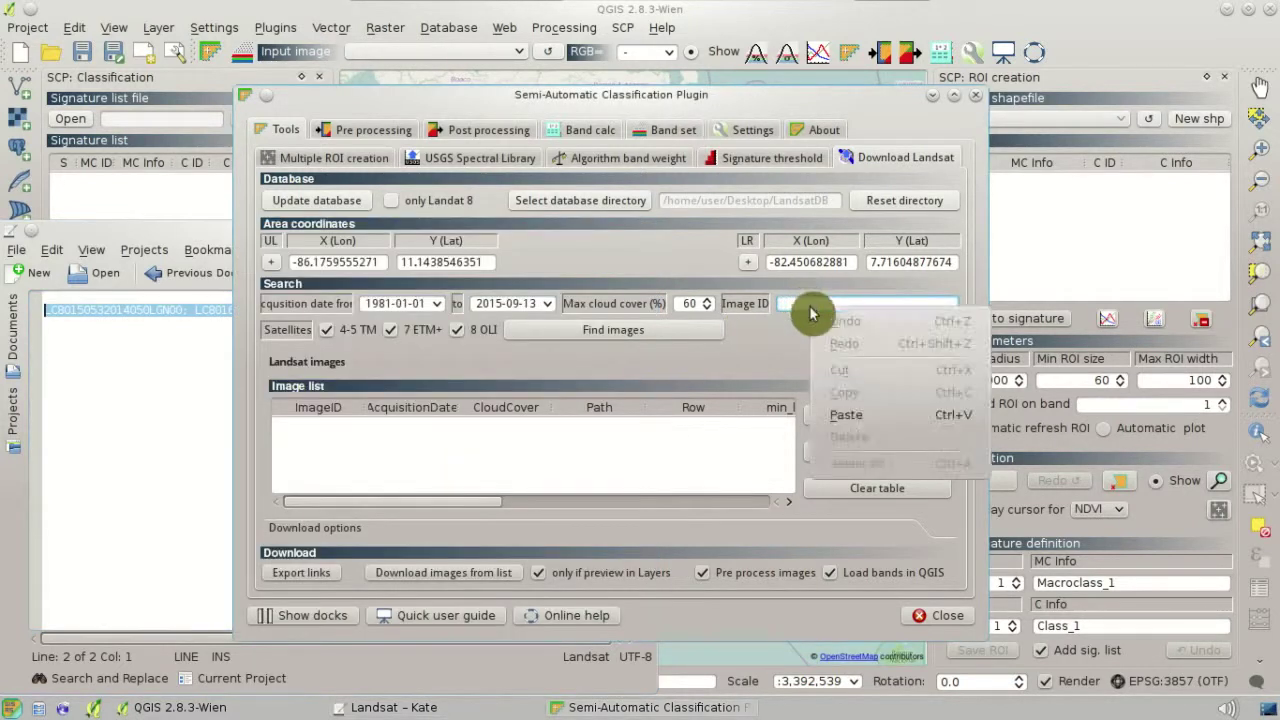
{"action": "left_click", "coordinate": [847, 415]}
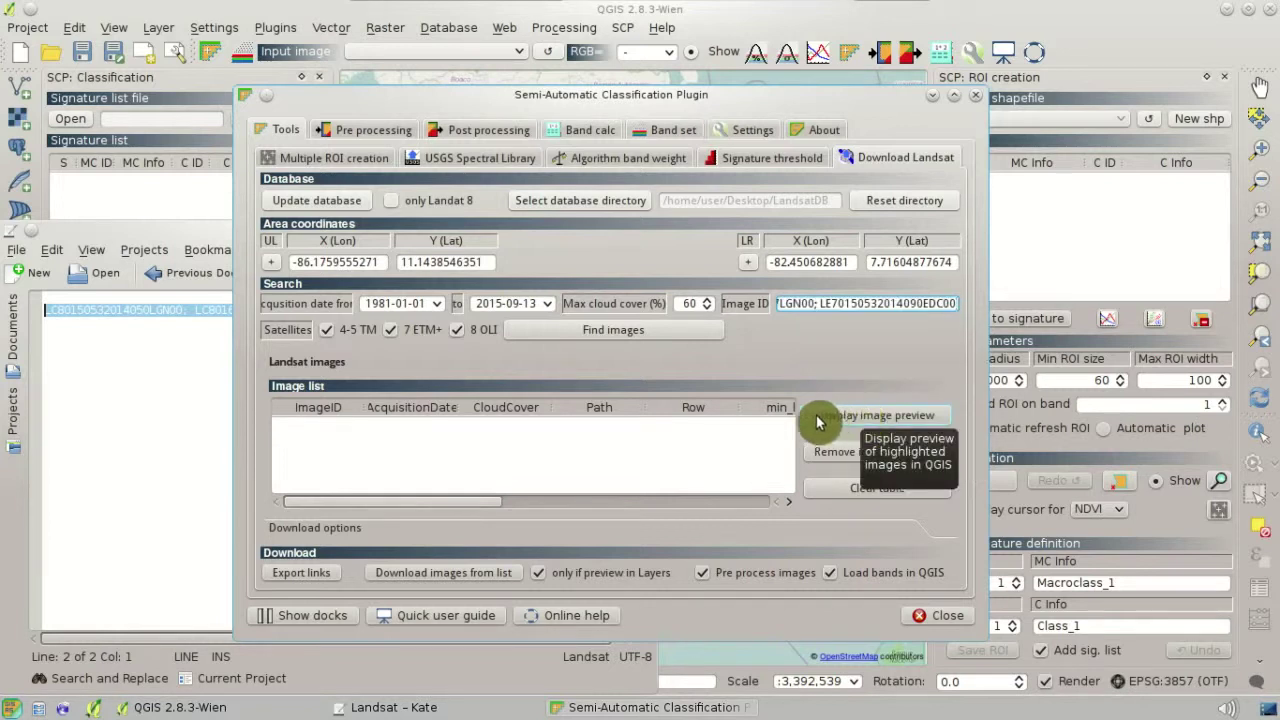
Find the Landsat images matching the search and display previews of all listed images on the map.
{"action": "left_click", "coordinate": [673, 341]}
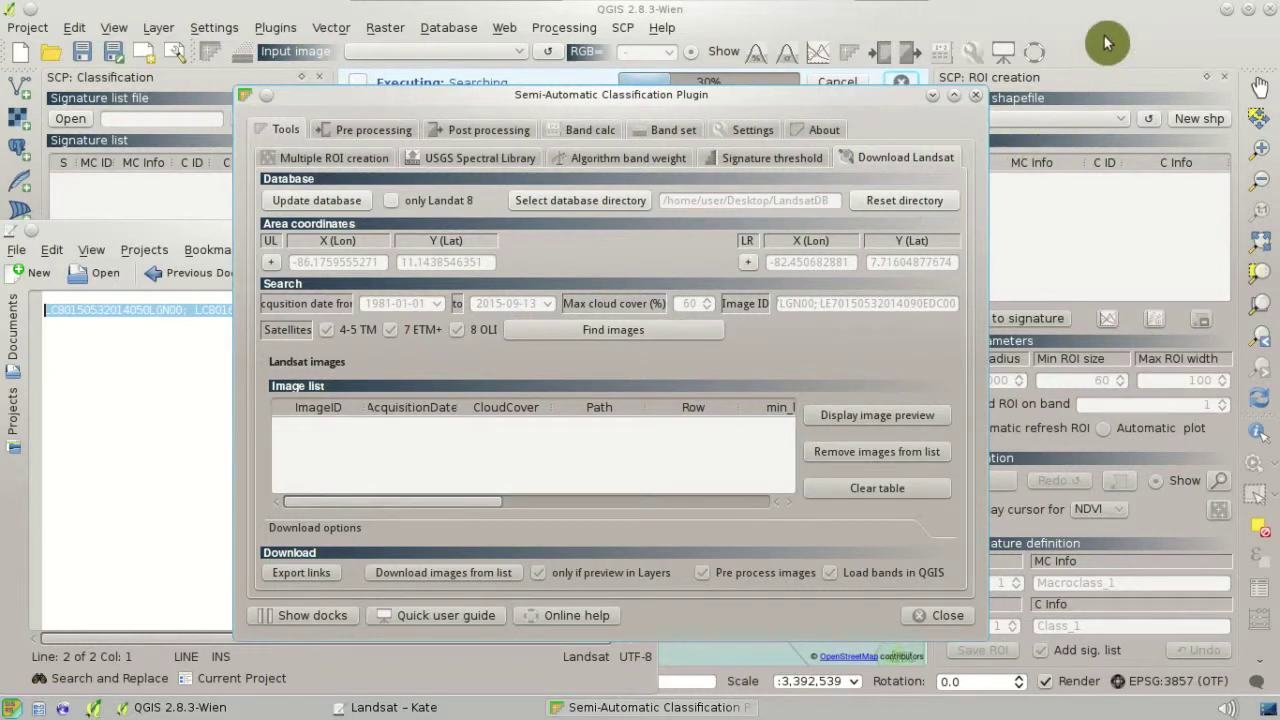
{"action": "left_click_drag", "start_coordinate": [894, 107], "coordinate": [914, 149]}
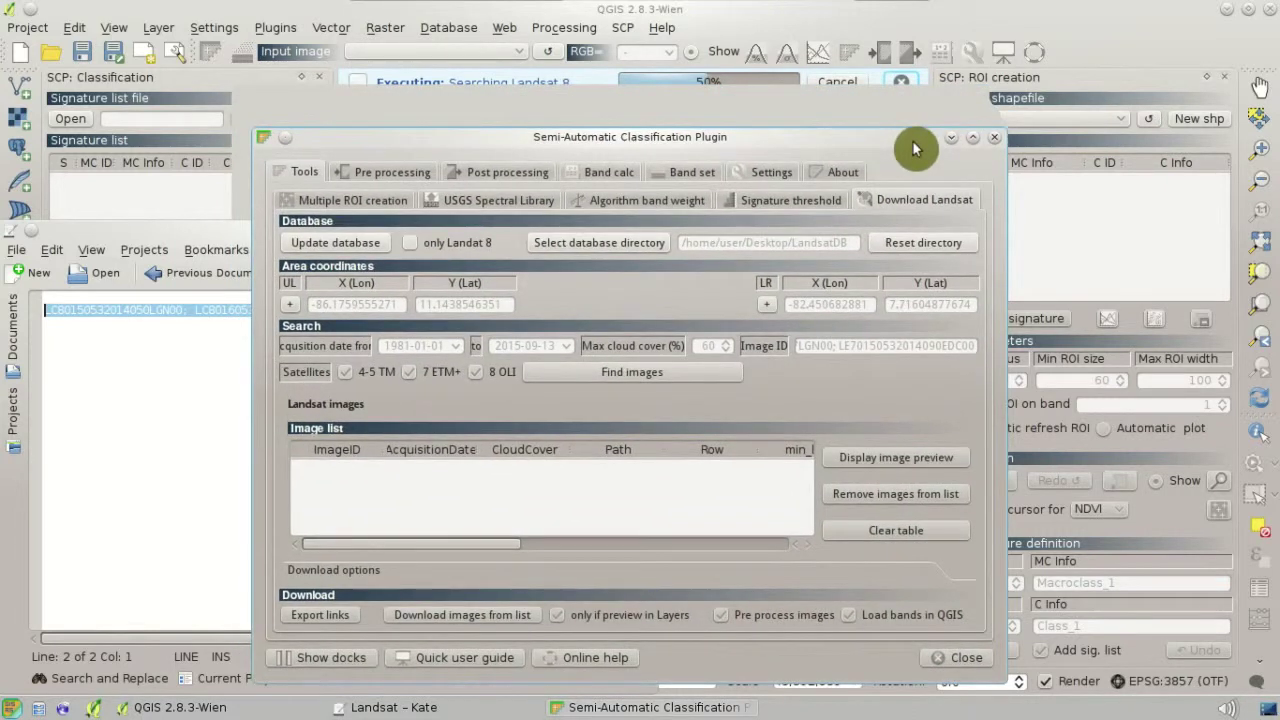
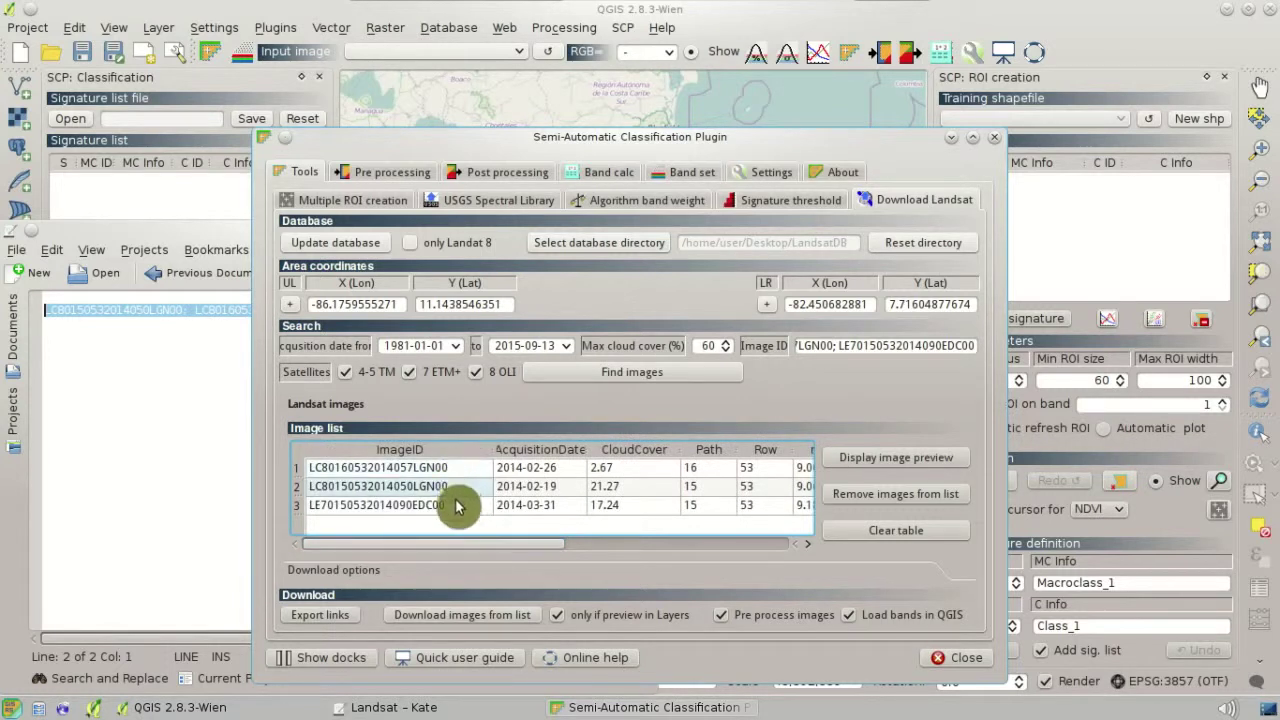
{"action": "left_click_drag", "start_coordinate": [478, 478], "coordinate": [480, 517]}
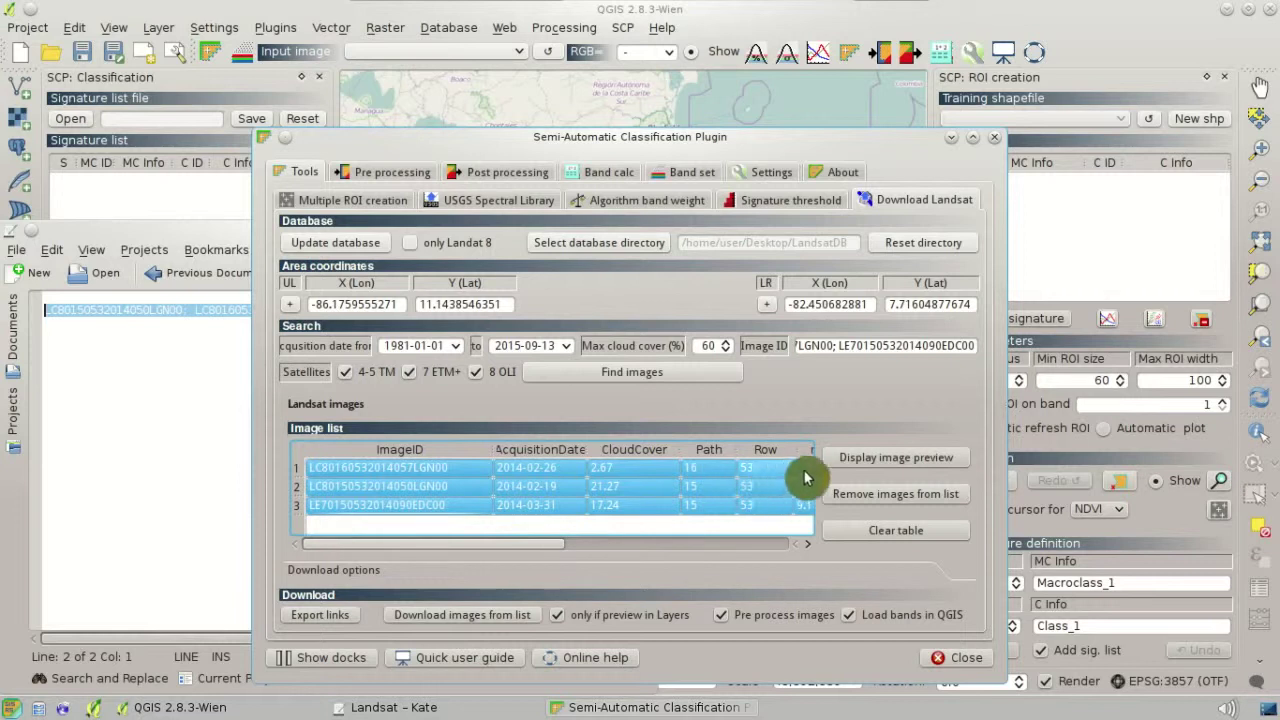
{"action": "left_click", "coordinate": [957, 462]}
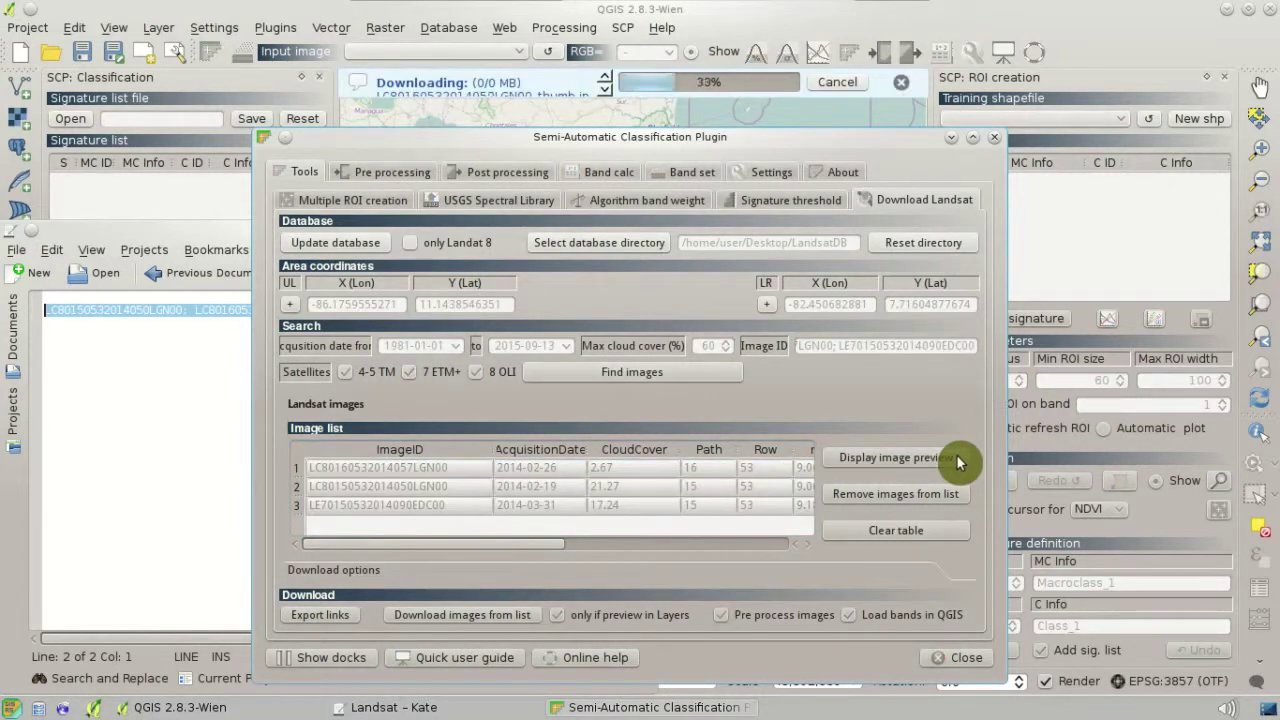
{"action": "left_click", "coordinate": [1070, 25]}
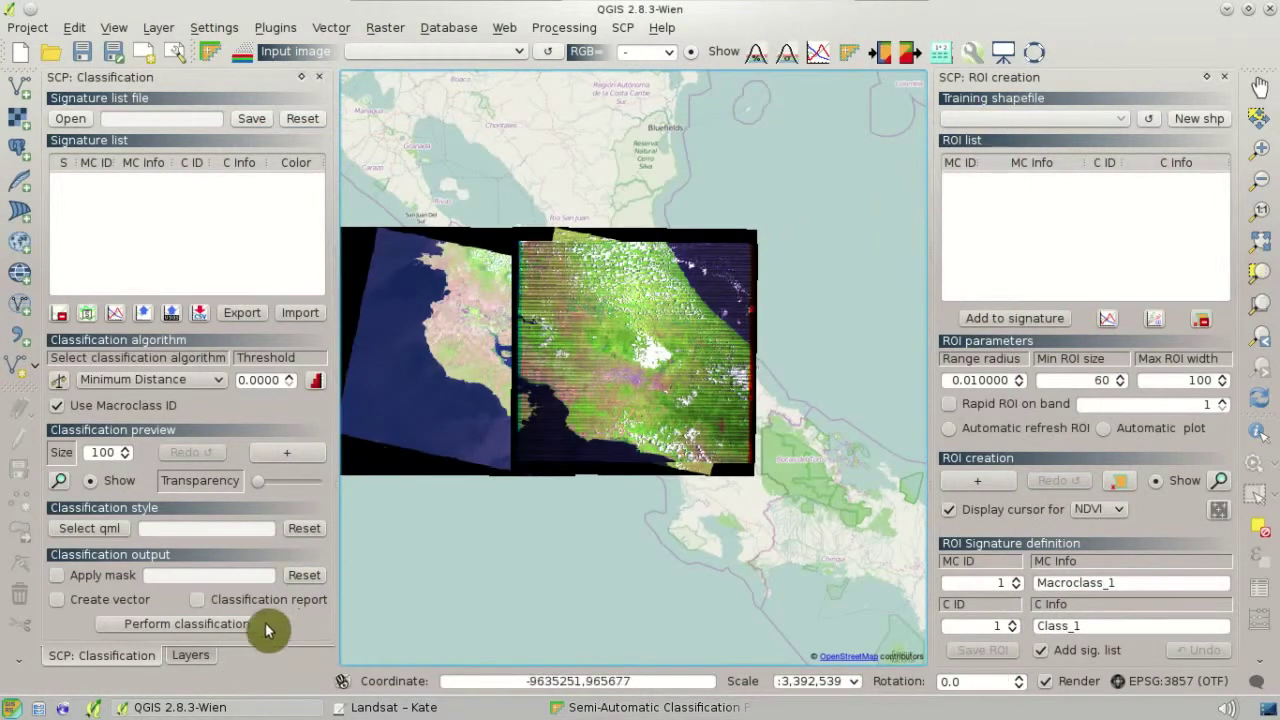
Examine cloud cover and coverage of each Landsat preview by hiding and showing the LE7 and LC8 layers over the map.
{"action": "left_click", "coordinate": [205, 656]}
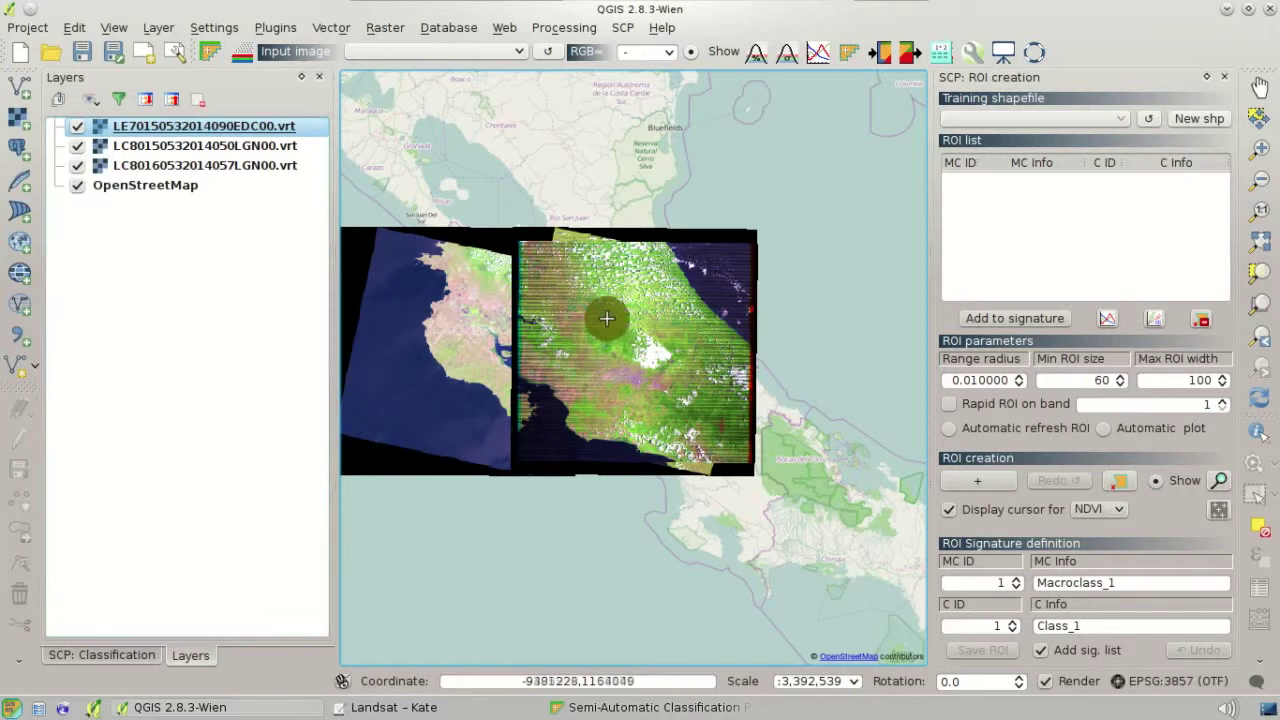
{"action": "scroll", "coordinate": [607, 318], "scroll_direction": "up", "scroll_amount": 1}
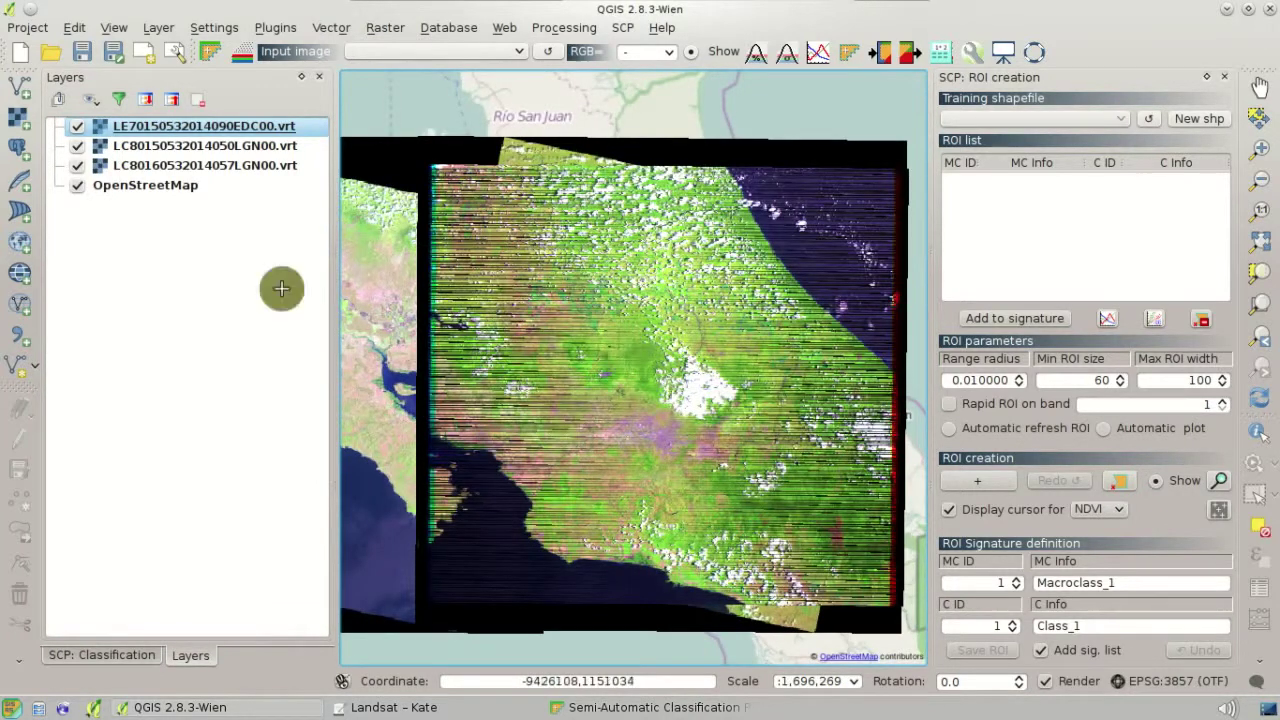
{"action": "left_click", "coordinate": [77, 126]}
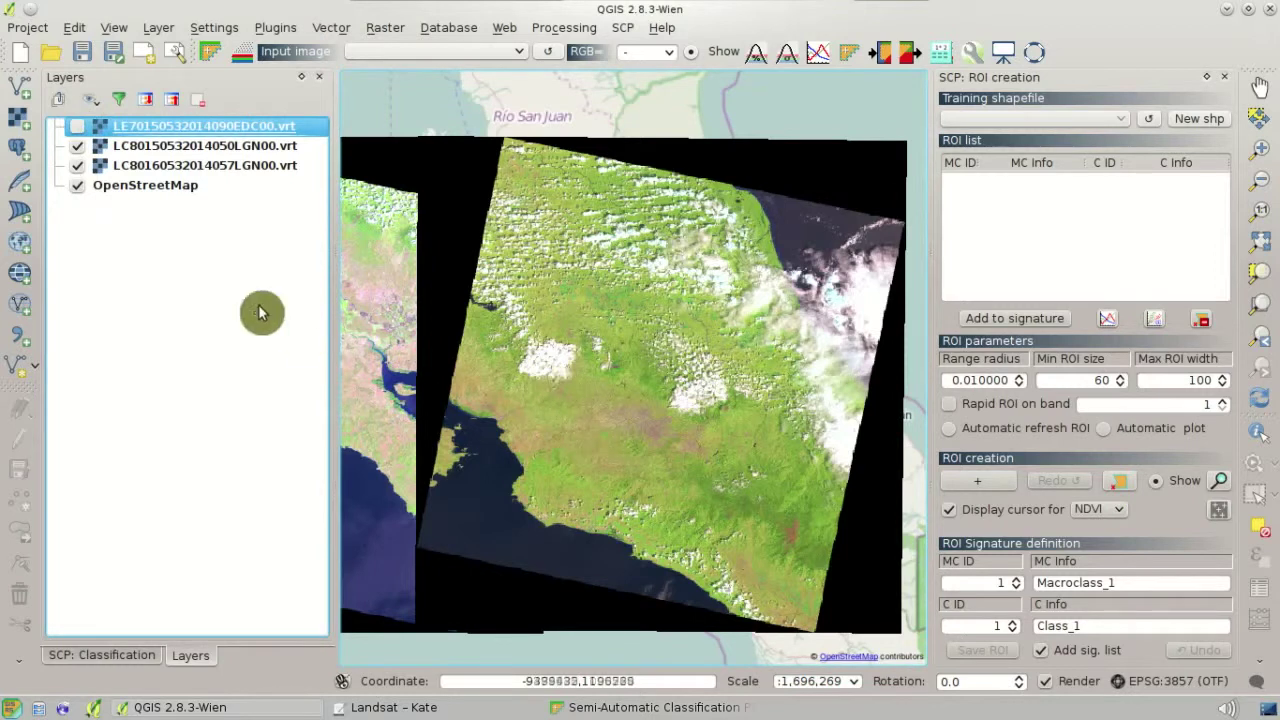
{"action": "left_click", "coordinate": [77, 145]}
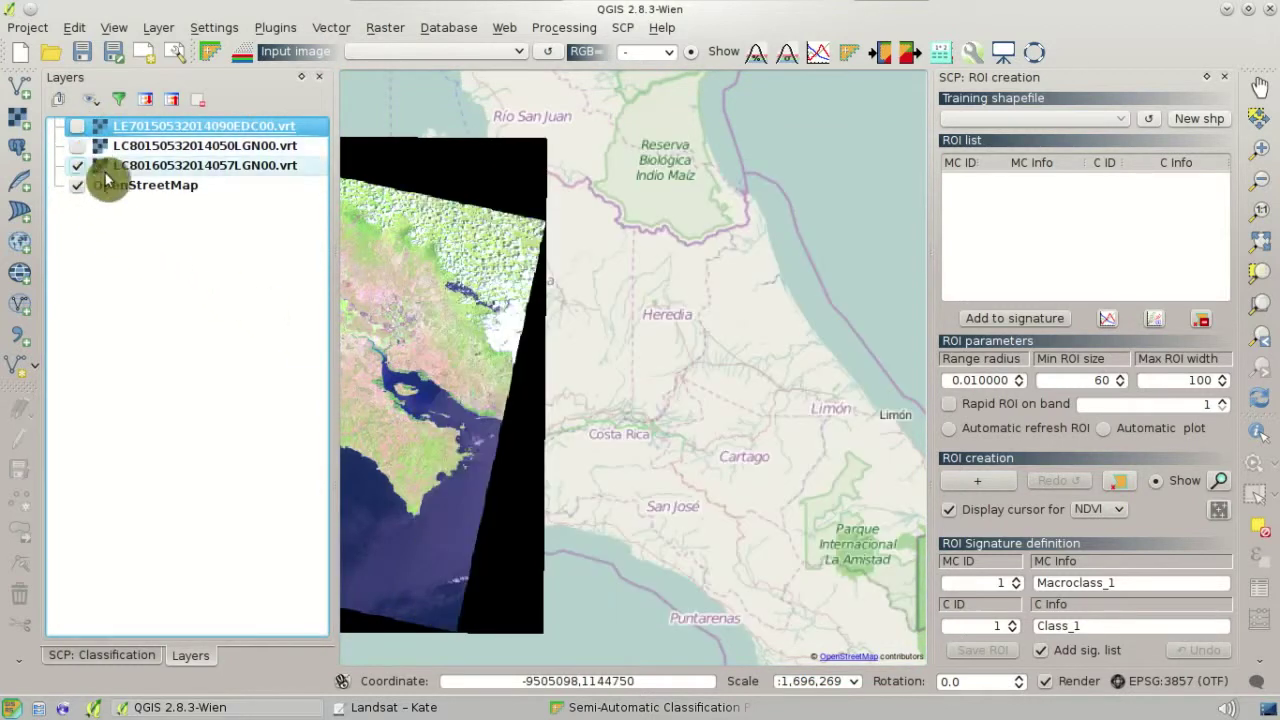
{"action": "left_click", "coordinate": [1260, 90]}
{"action": "left_click_drag", "start_coordinate": [509, 344], "coordinate": [653, 346]}
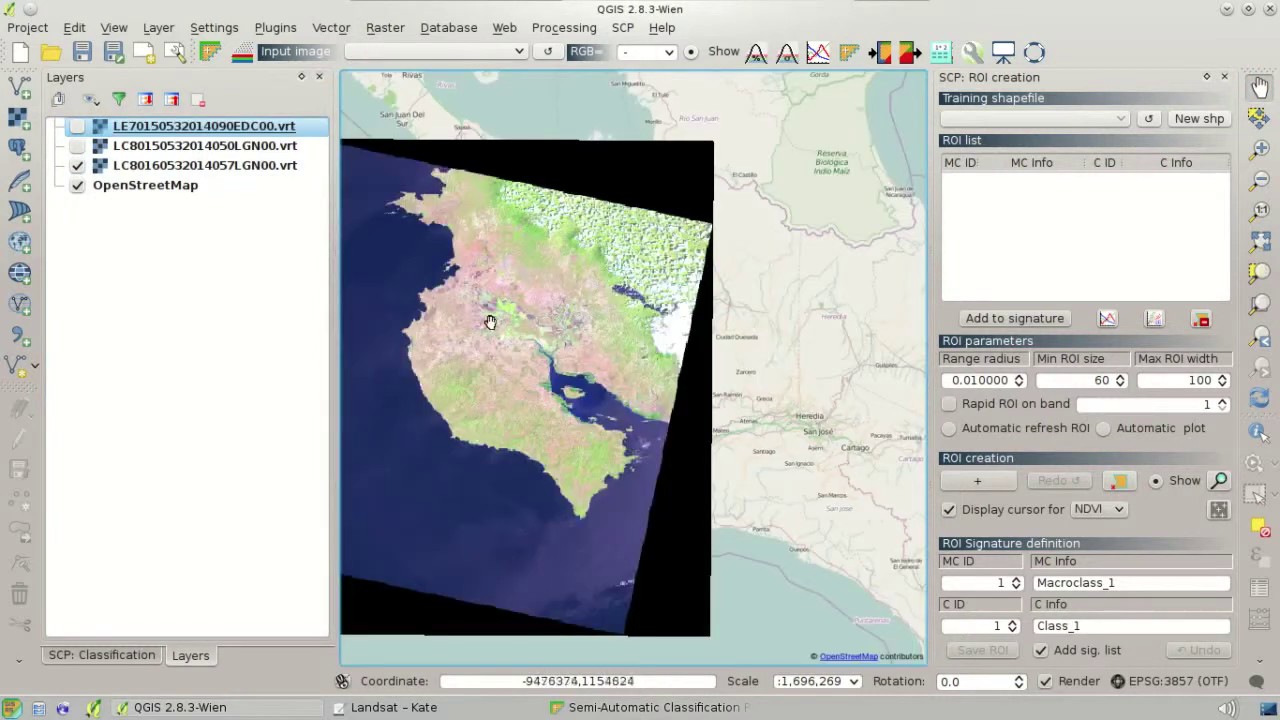
{"action": "left_click", "coordinate": [77, 145]}
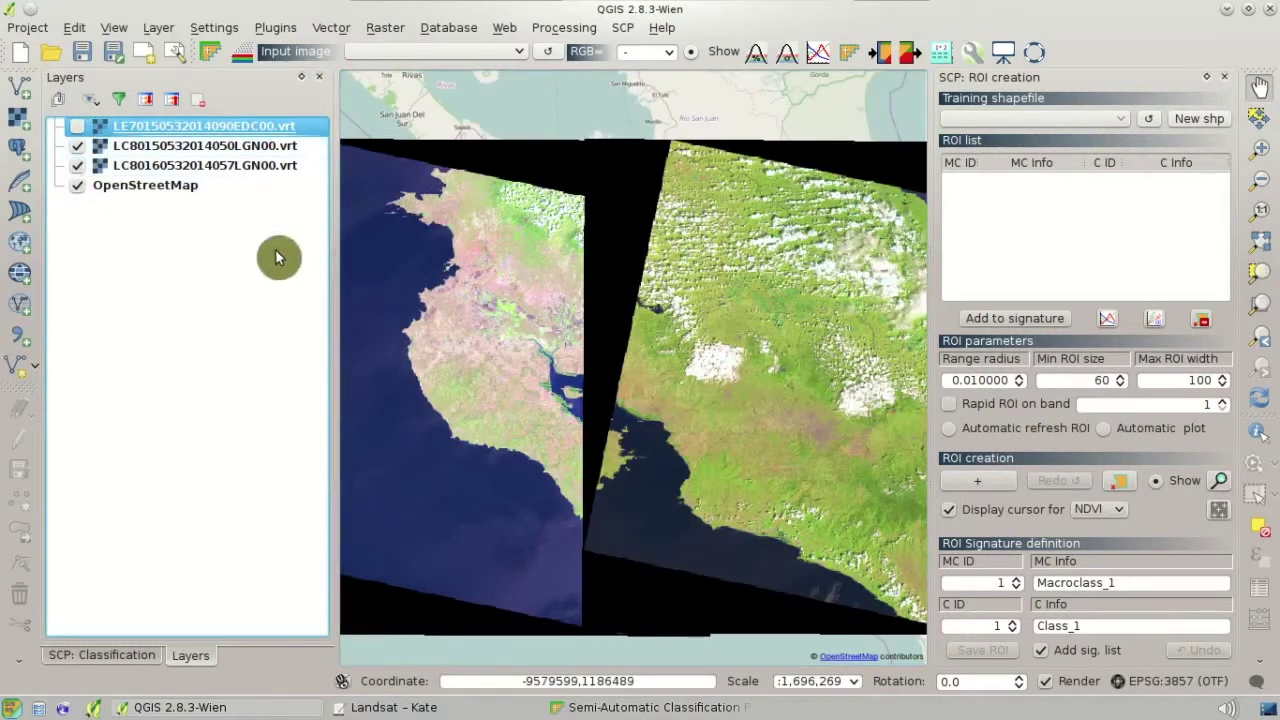
{"action": "left_click_drag", "start_coordinate": [786, 365], "coordinate": [671, 375]}
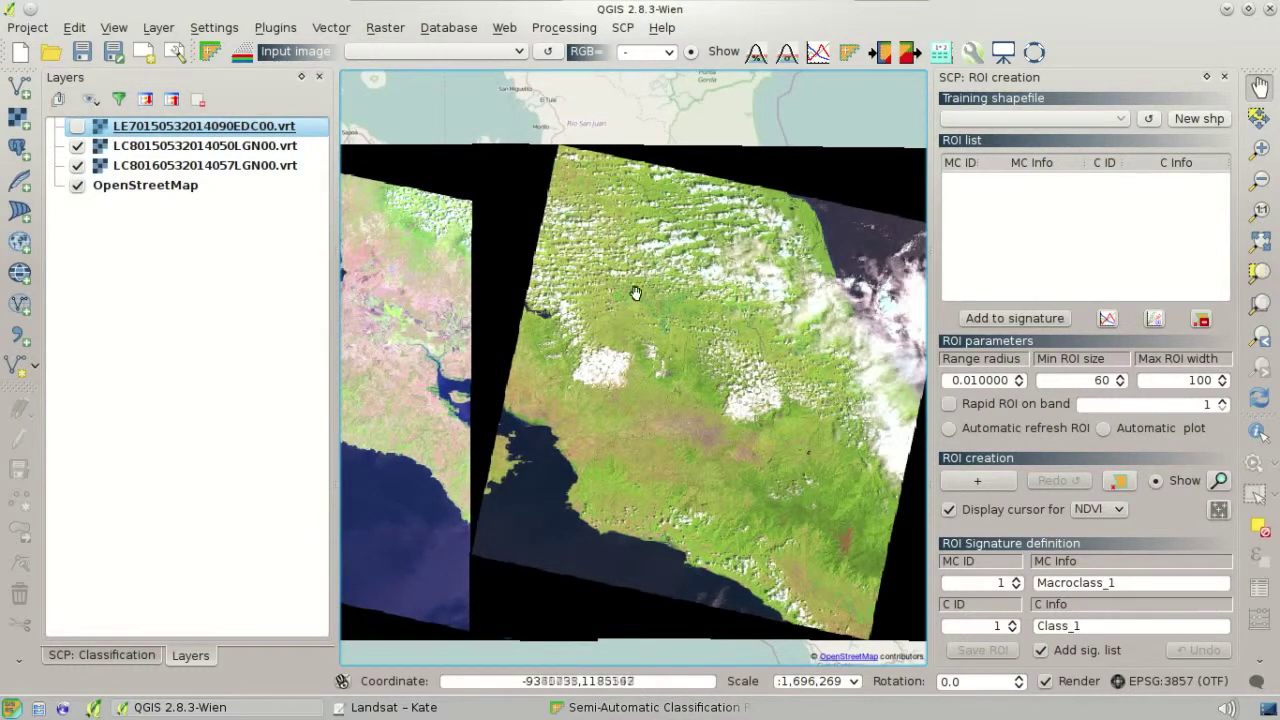
{"action": "left_click", "coordinate": [77, 127]}
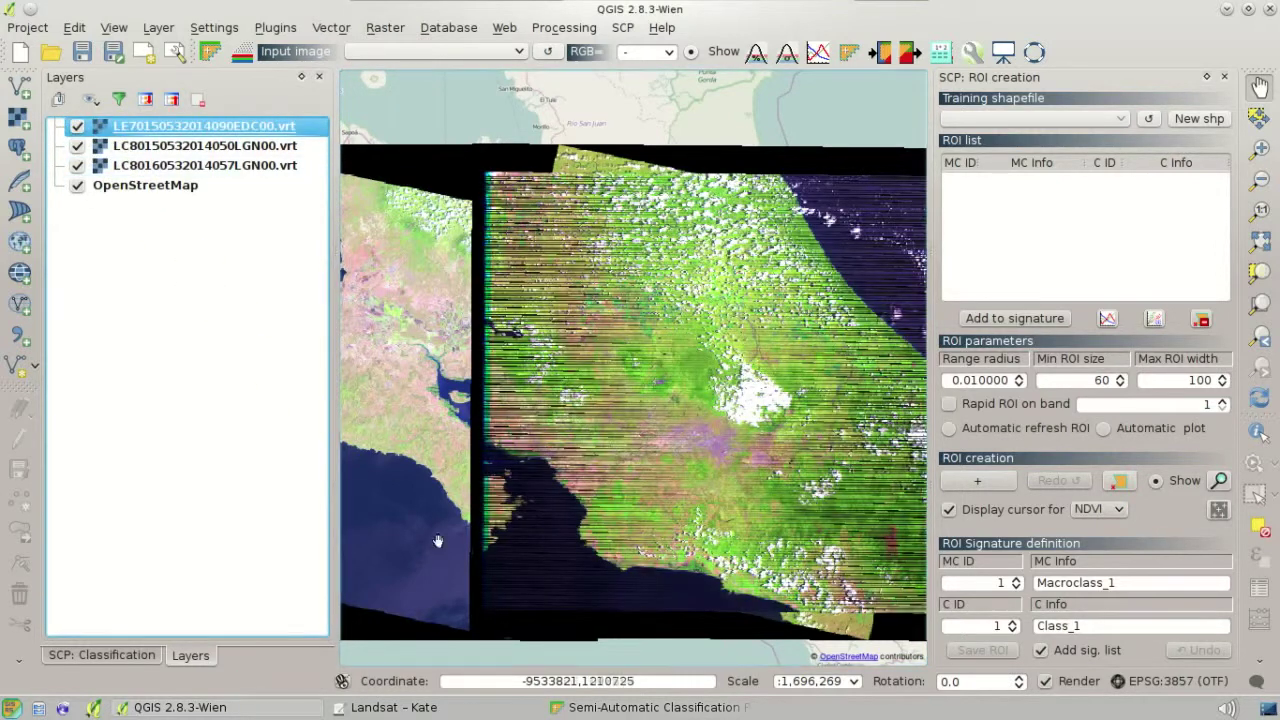
Configure Landsat pre-processing with brightness temperature in Celsius and DOS1 atmospheric correction, without pan-sharpening or band set creation.
{"action": "left_click", "coordinate": [645, 710]}
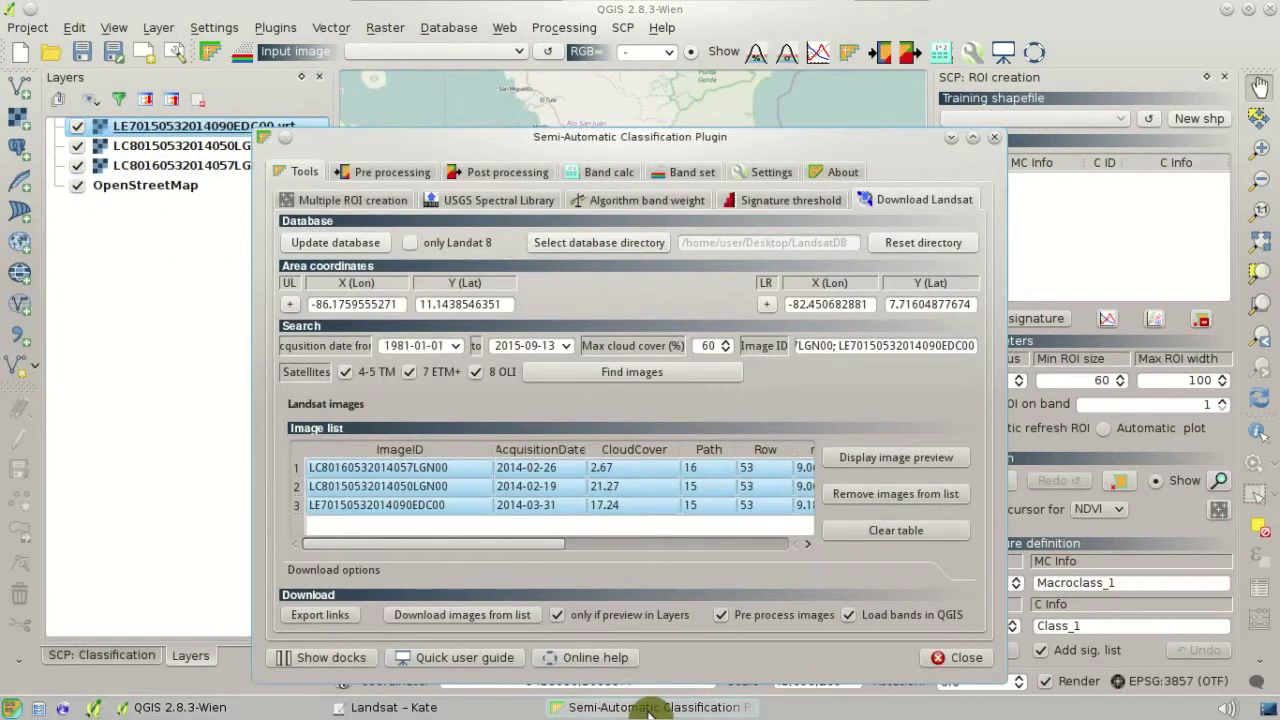
{"action": "left_click", "coordinate": [404, 171]}
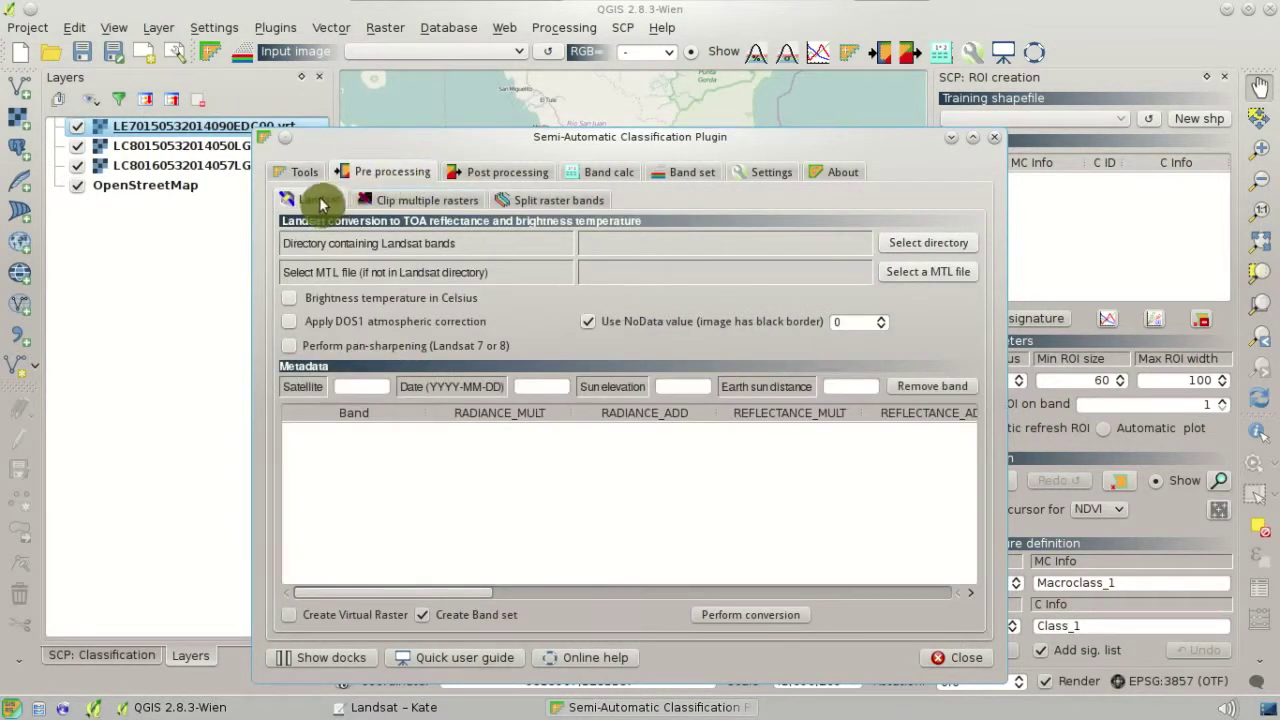
{"action": "left_click", "coordinate": [317, 324]}
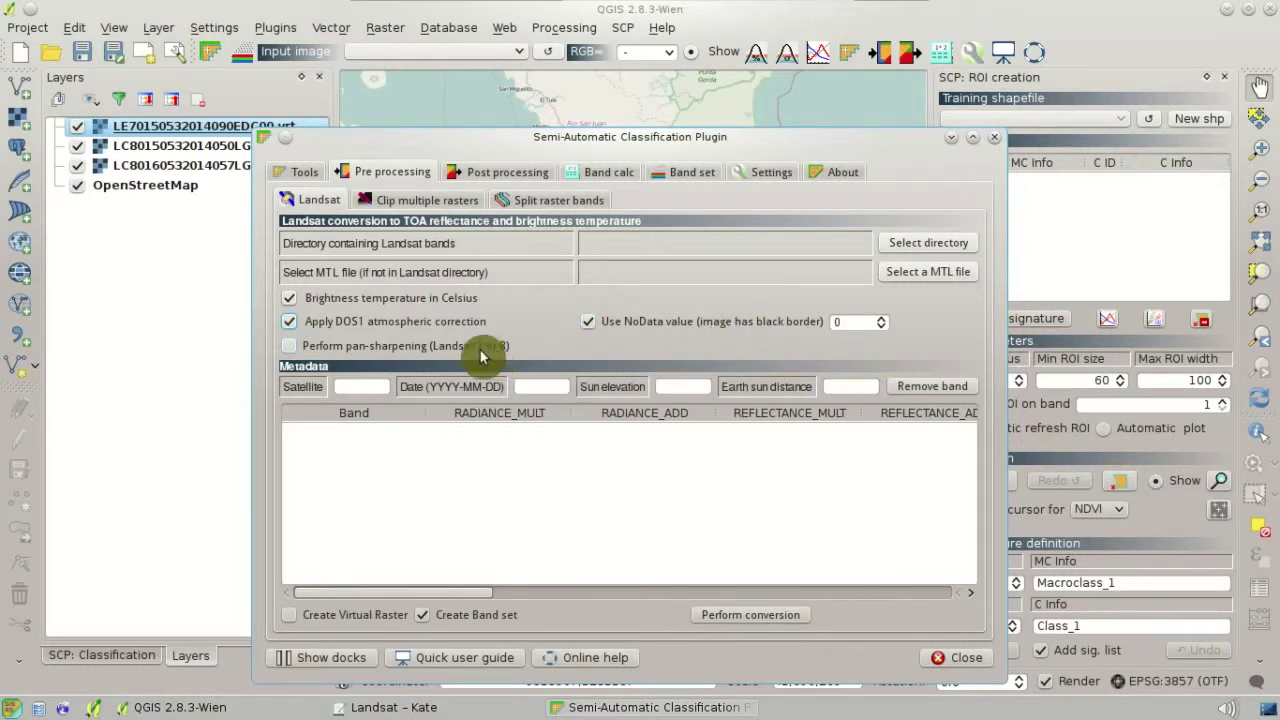
{"action": "left_click", "coordinate": [367, 353]}
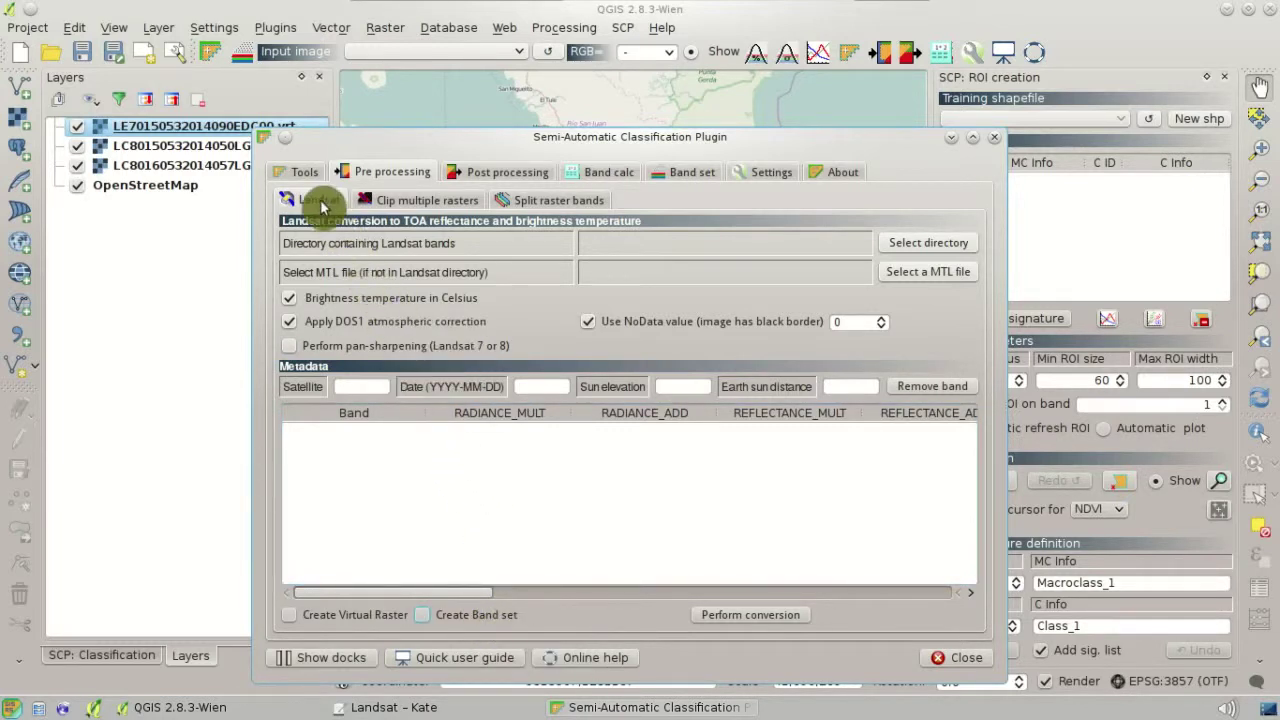
Disable loading bands in QGIS, keep pre-processing enabled, and start downloading the Landsat images from the list.
{"action": "left_click", "coordinate": [305, 176]}
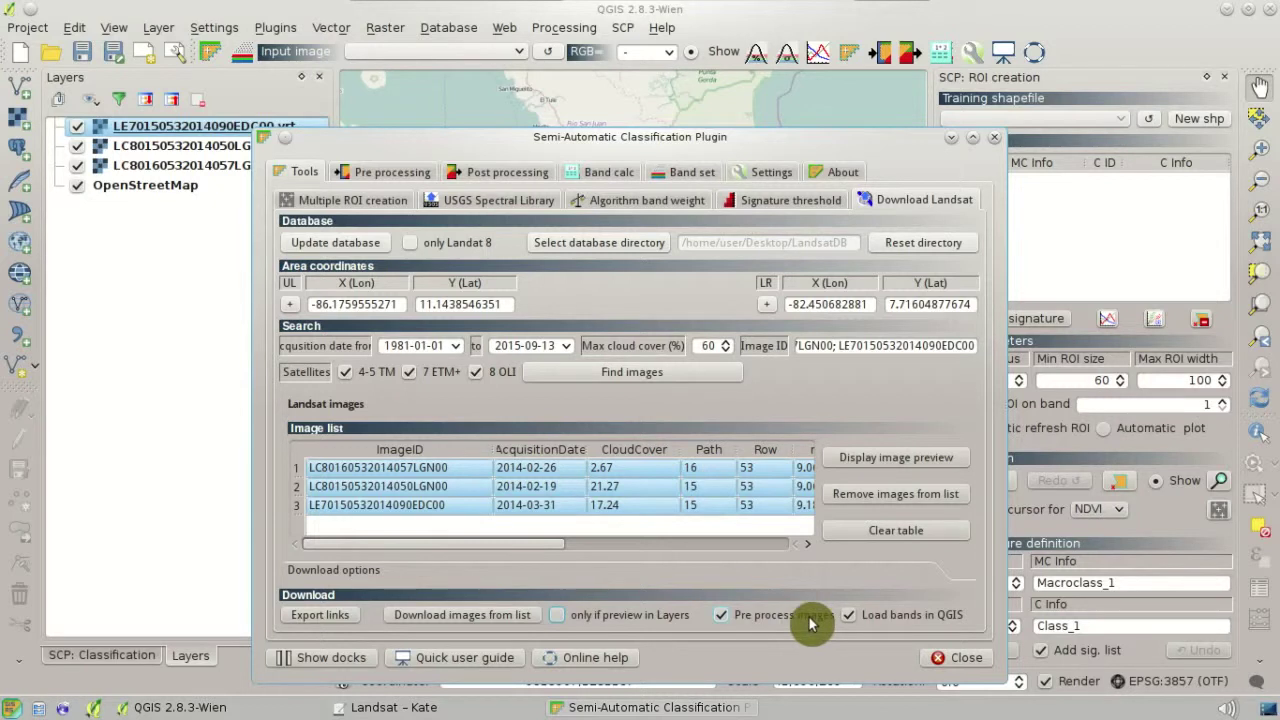
{"action": "left_click", "coordinate": [904, 626]}
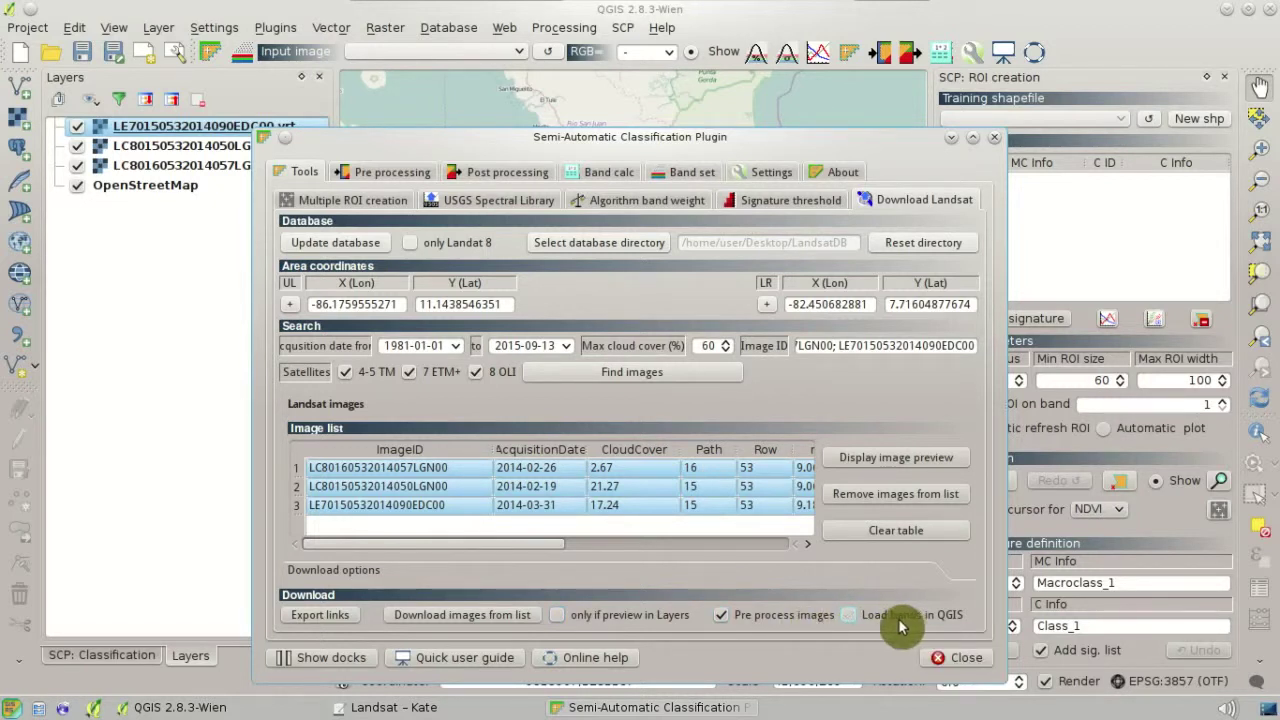
{"action": "left_click", "coordinate": [527, 622]}
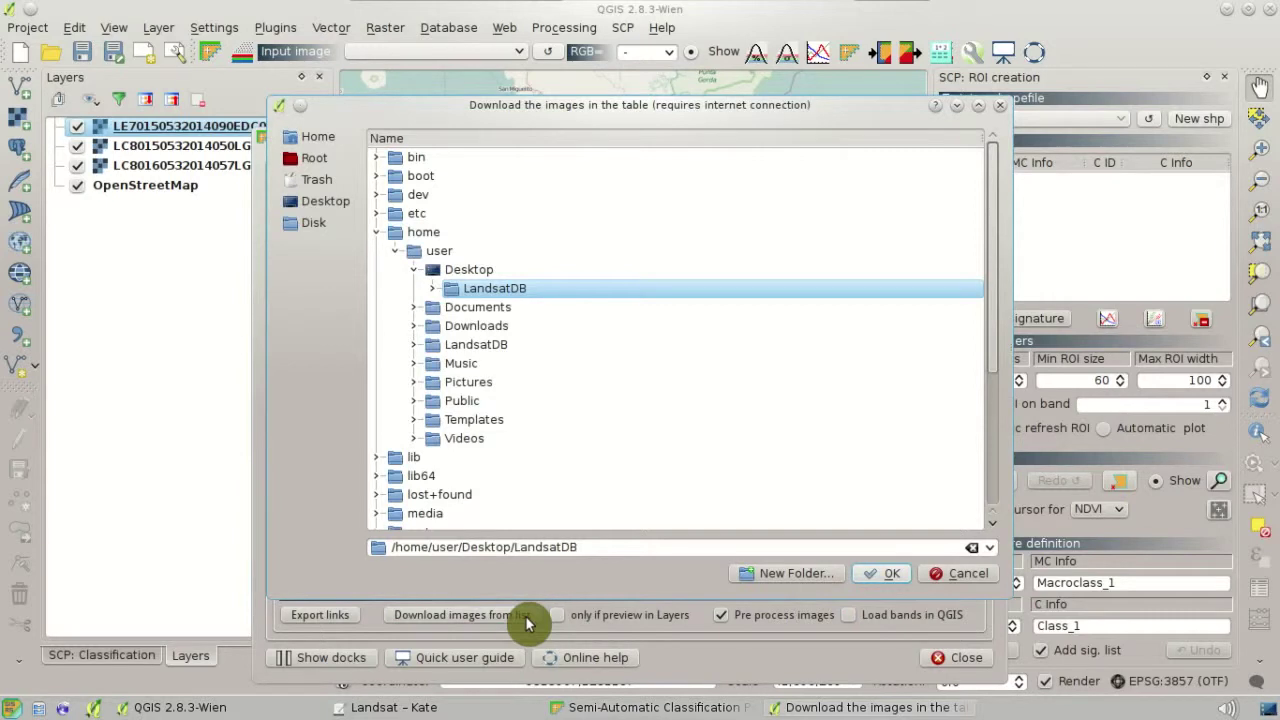
Create a folder named LandsatImages on the Desktop and download the listed images into it.
{"action": "left_click", "coordinate": [475, 279]}
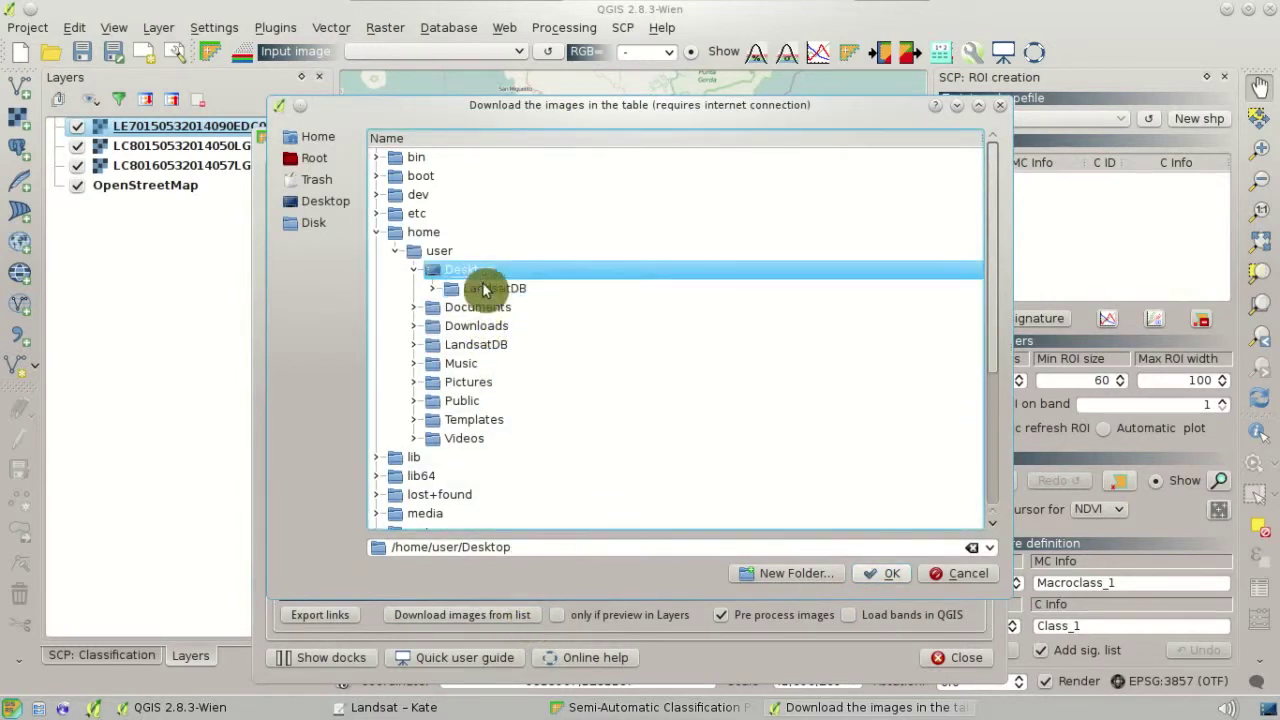
{"action": "left_click", "coordinate": [820, 580]}
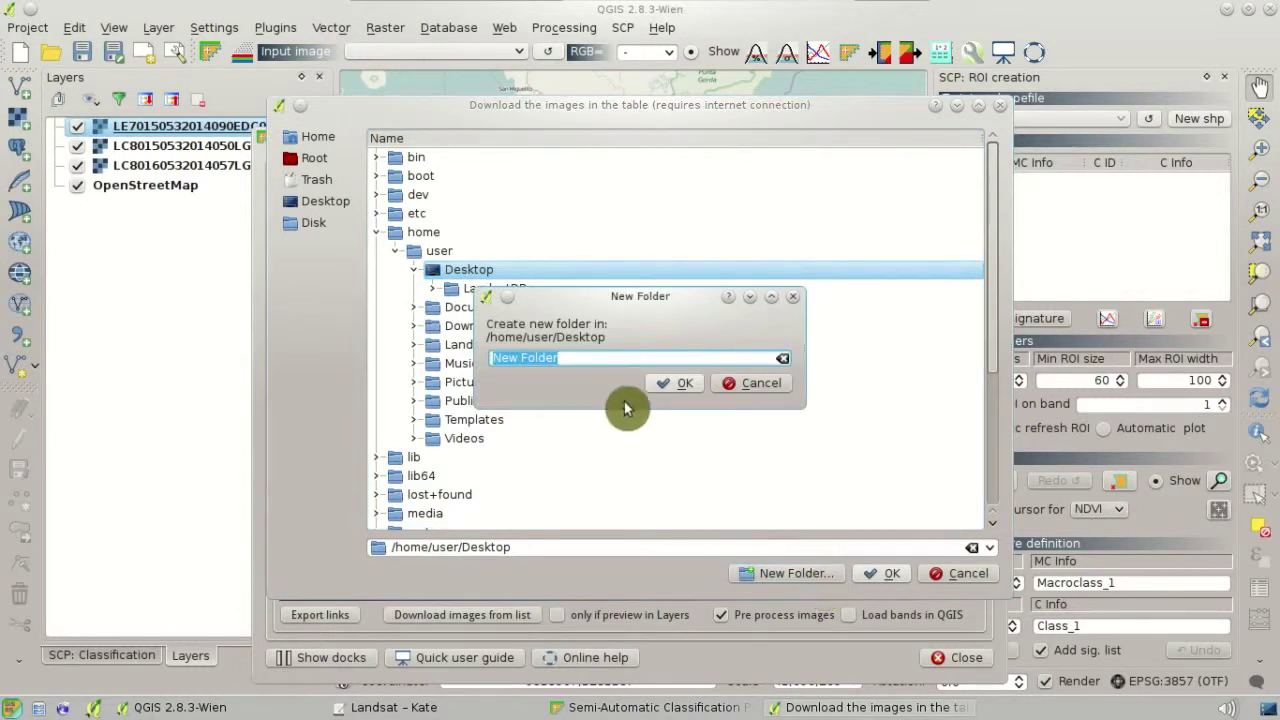
{"action": "type", "text": "L"}
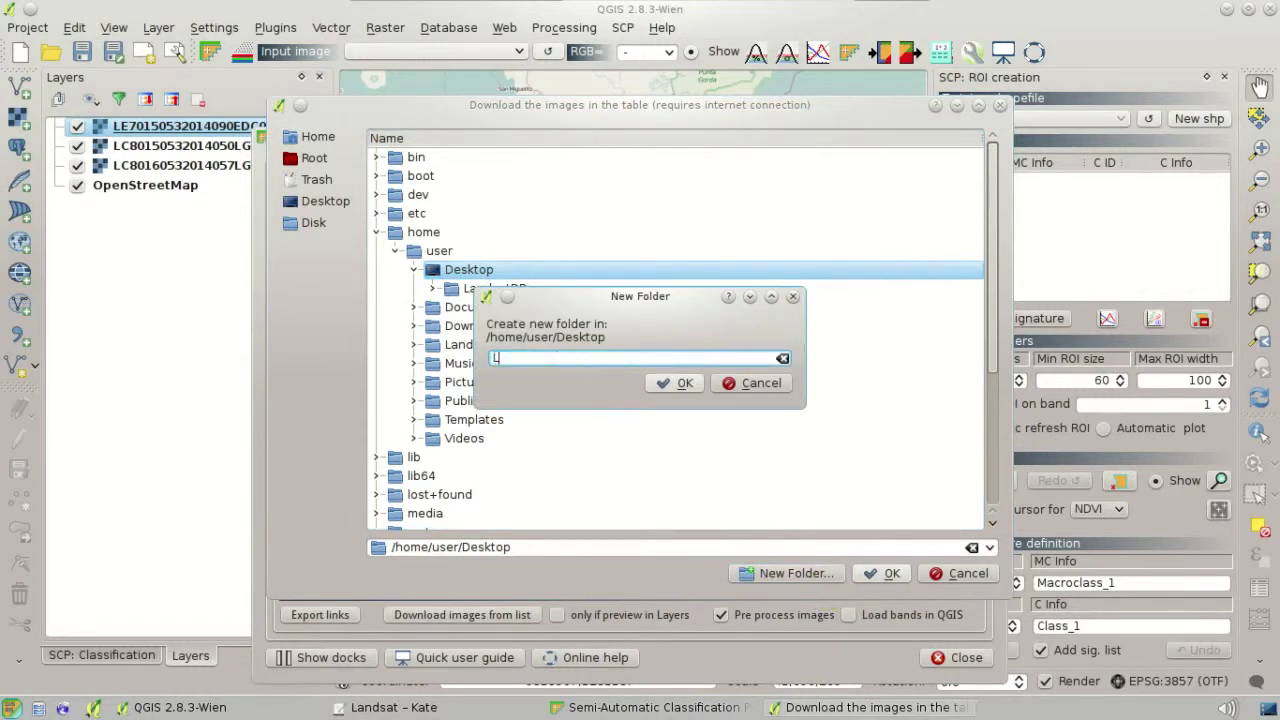
{"action": "type", "text": "andsatImages"}
{"action": "left_click", "coordinate": [680, 389]}
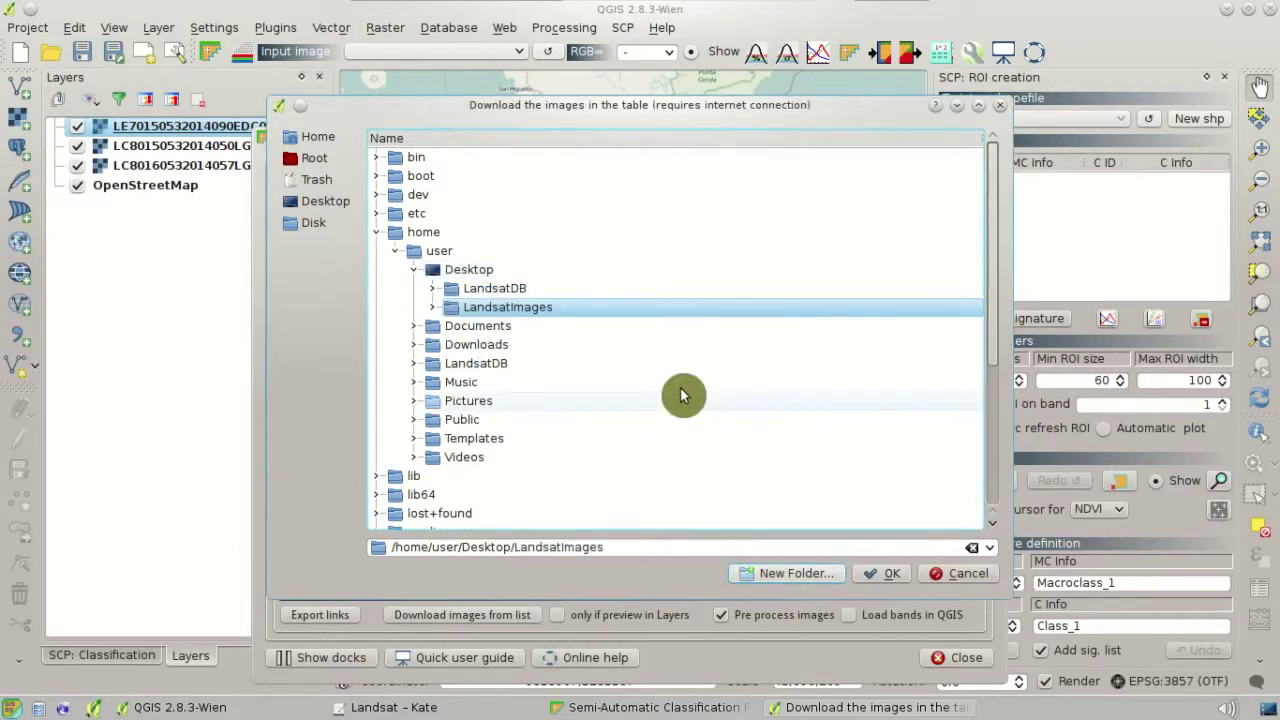
{"action": "left_click", "coordinate": [881, 580]}
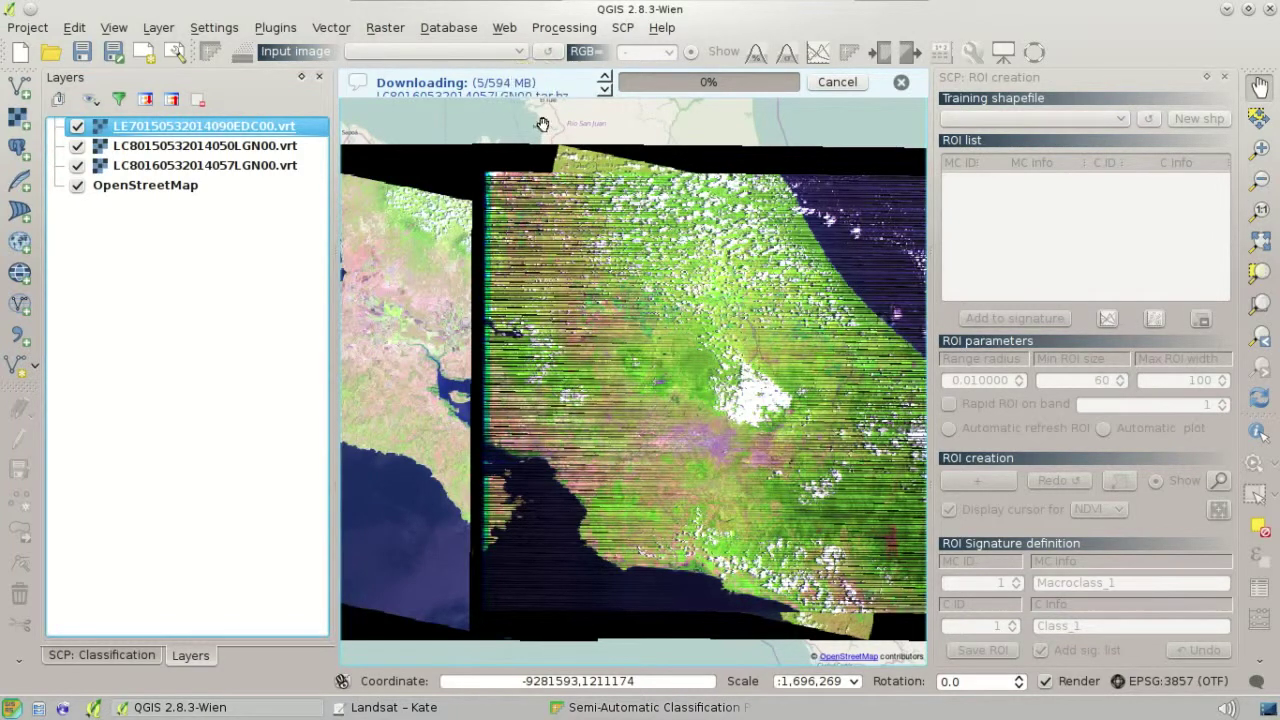
{"action": "left_click", "coordinate": [605, 92]}
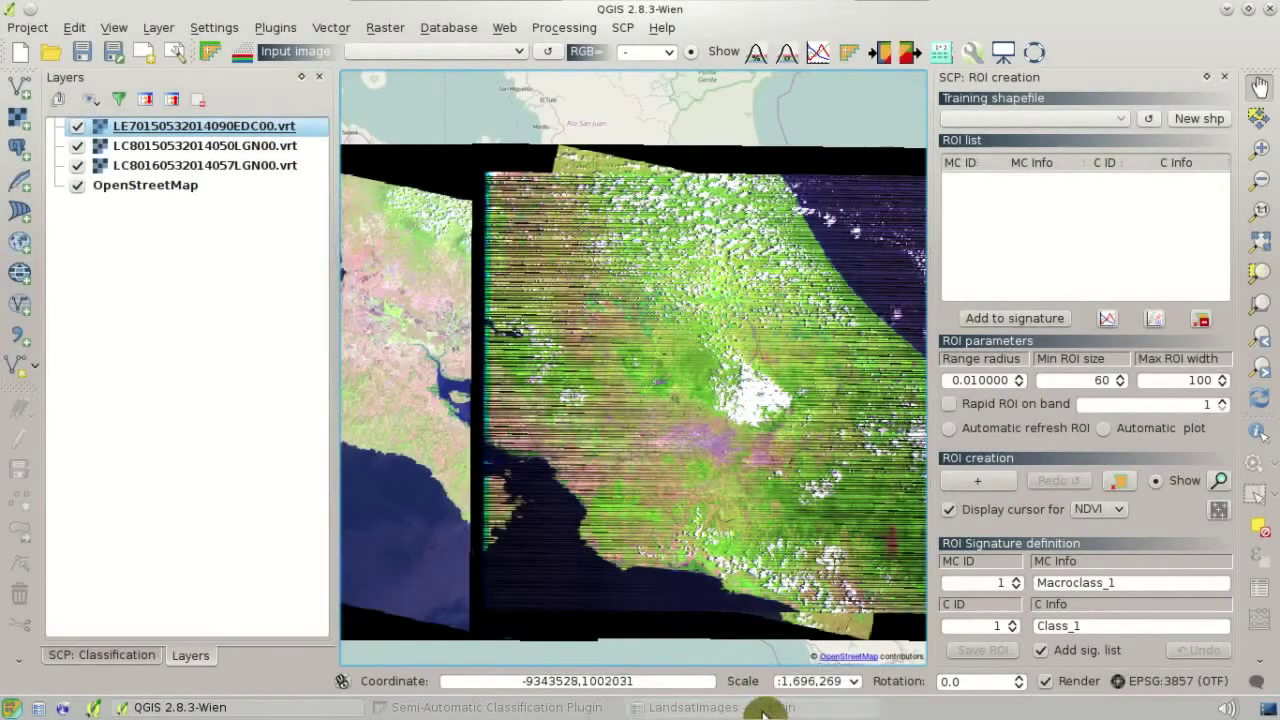
{"action": "left_click", "coordinate": [763, 712]}
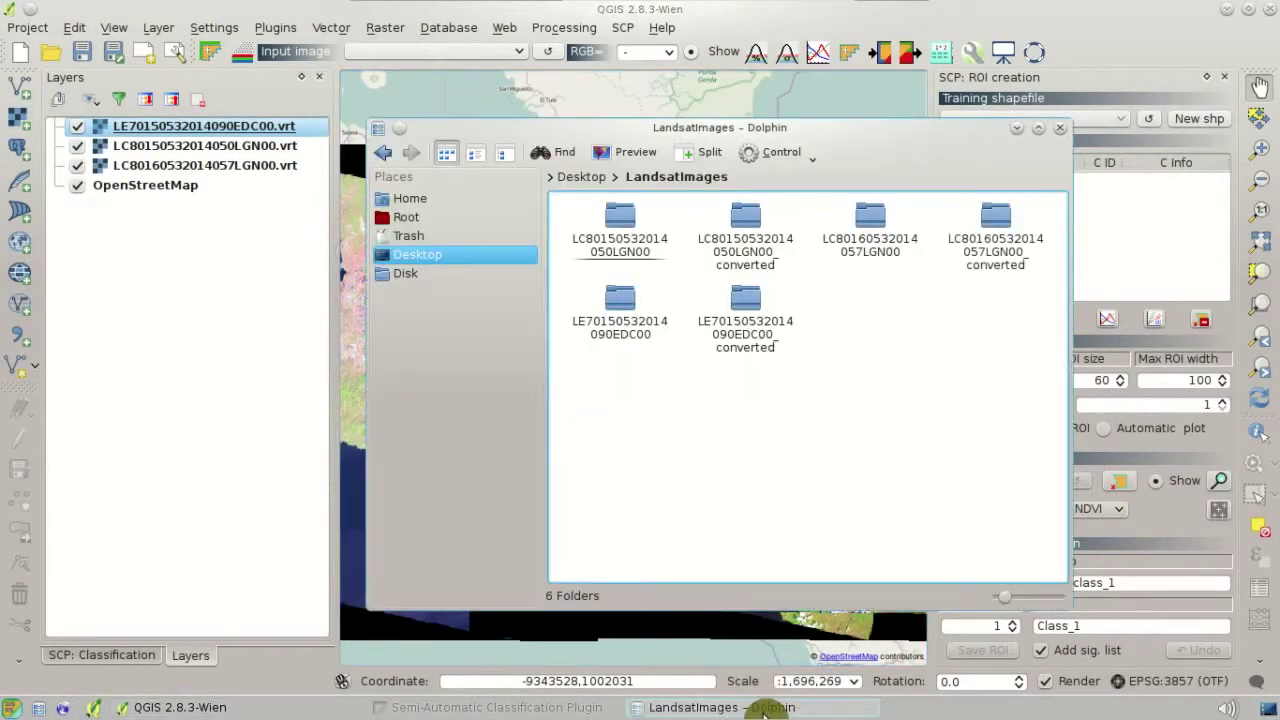
{"action": "left_click_drag", "start_coordinate": [1013, 448], "coordinate": [565, 242]}
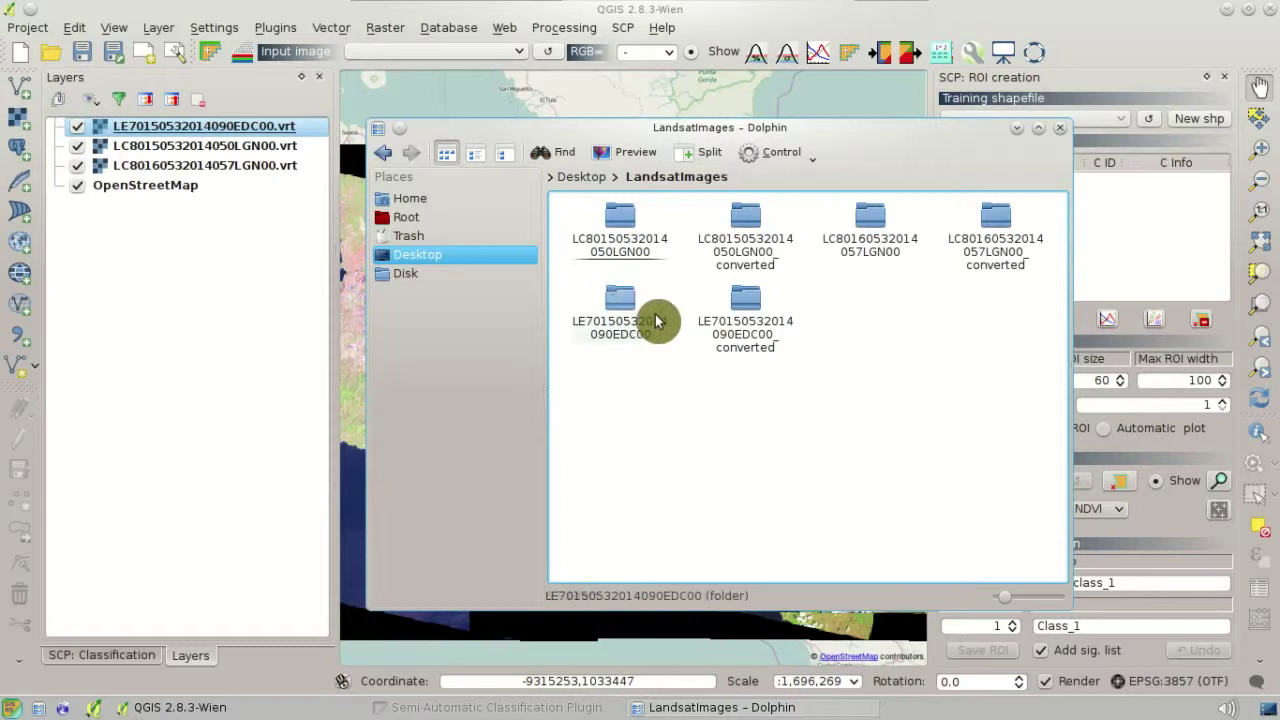
{"action": "left_click", "coordinate": [645, 258]}
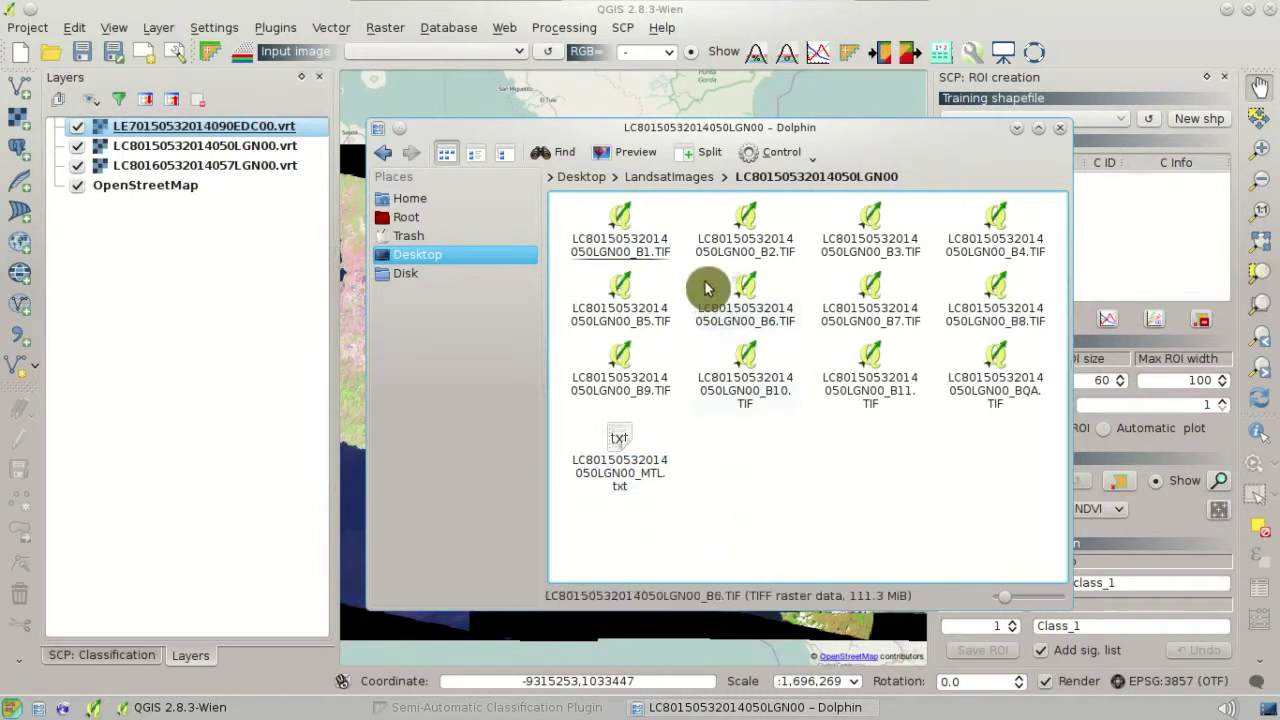
{"action": "left_click", "coordinate": [679, 177]}
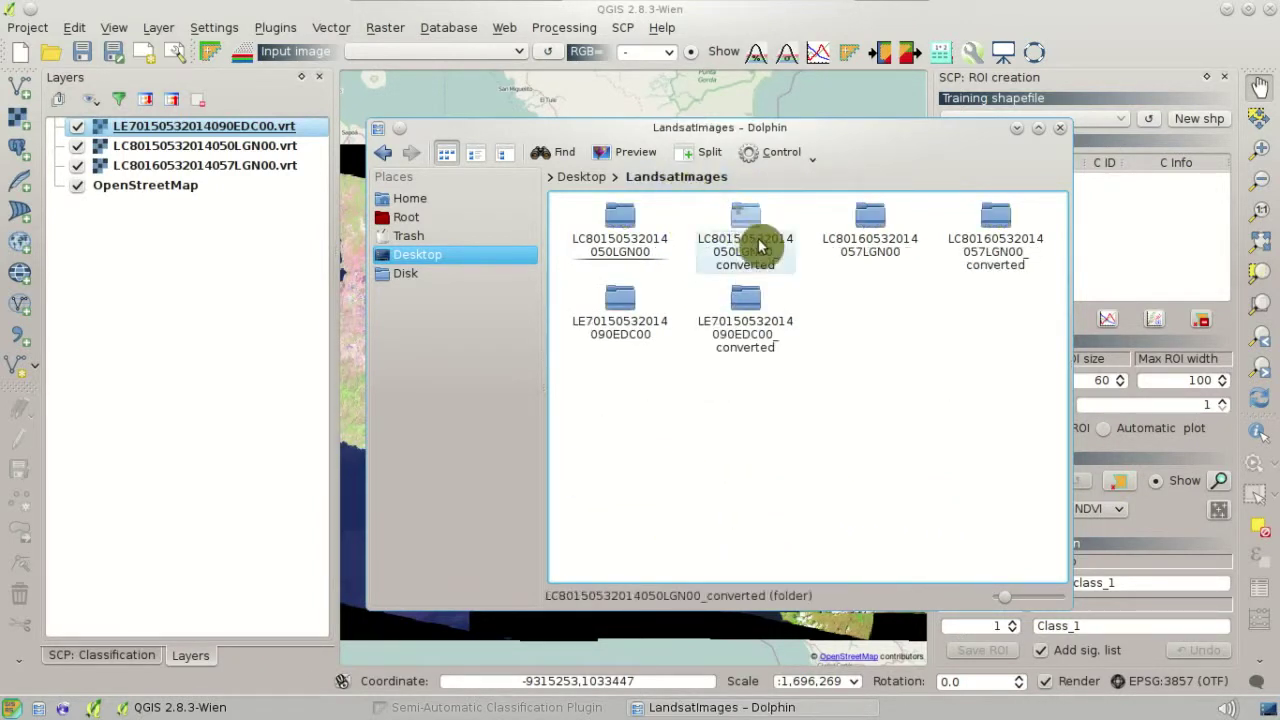
{"action": "left_click", "coordinate": [762, 248]}
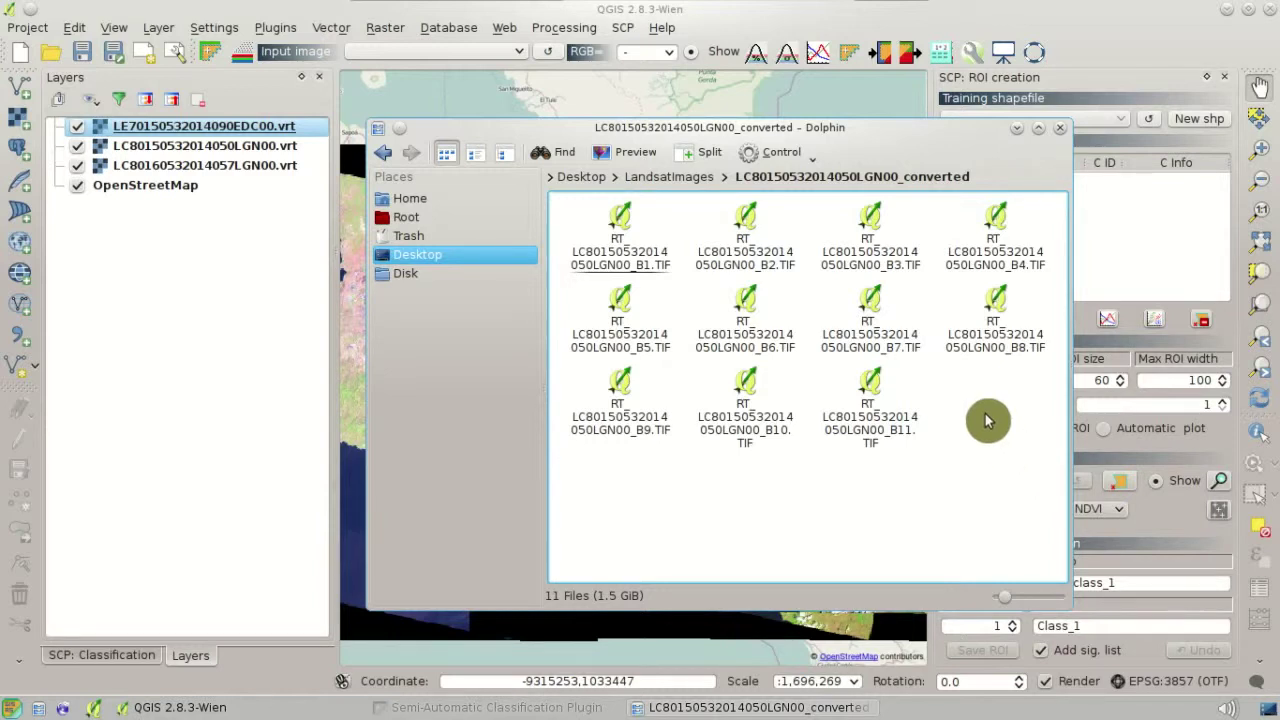
Remove the three Landsat preview layers from the QGIS project and hide the OpenStreetMap layer.
{"action": "left_click", "coordinate": [258, 334]}
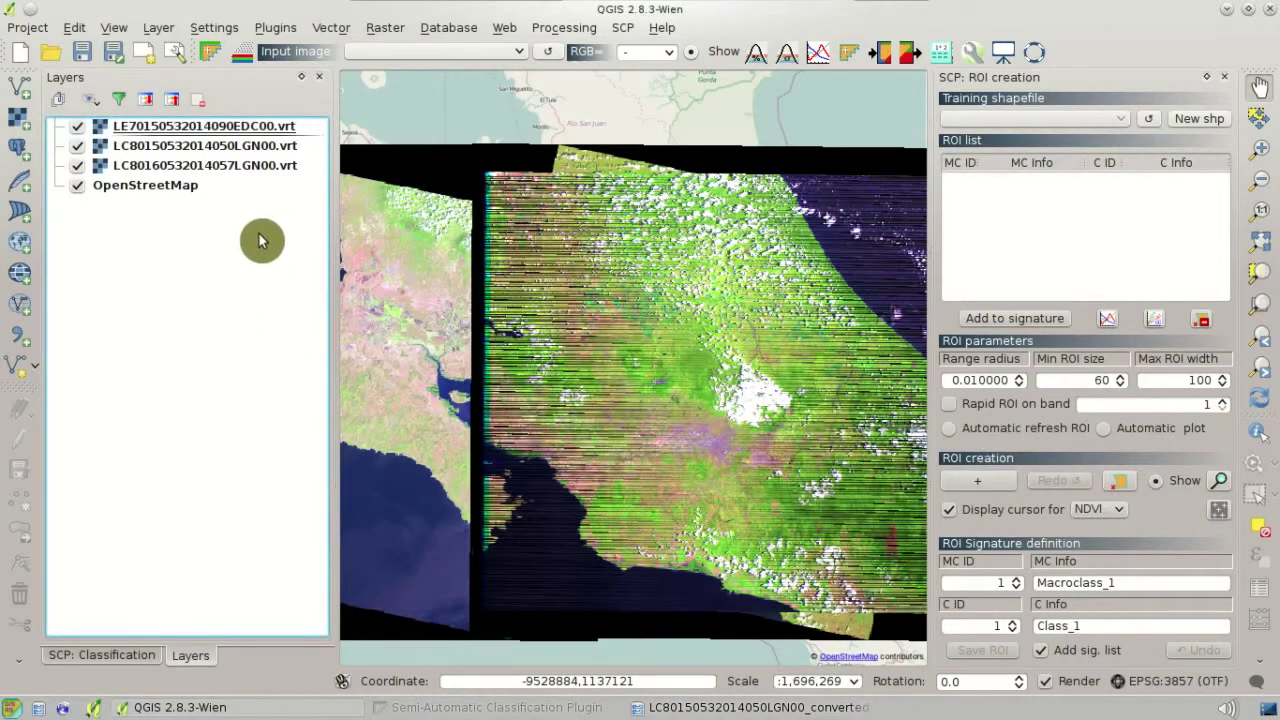
{"action": "left_click", "coordinate": [271, 166]}
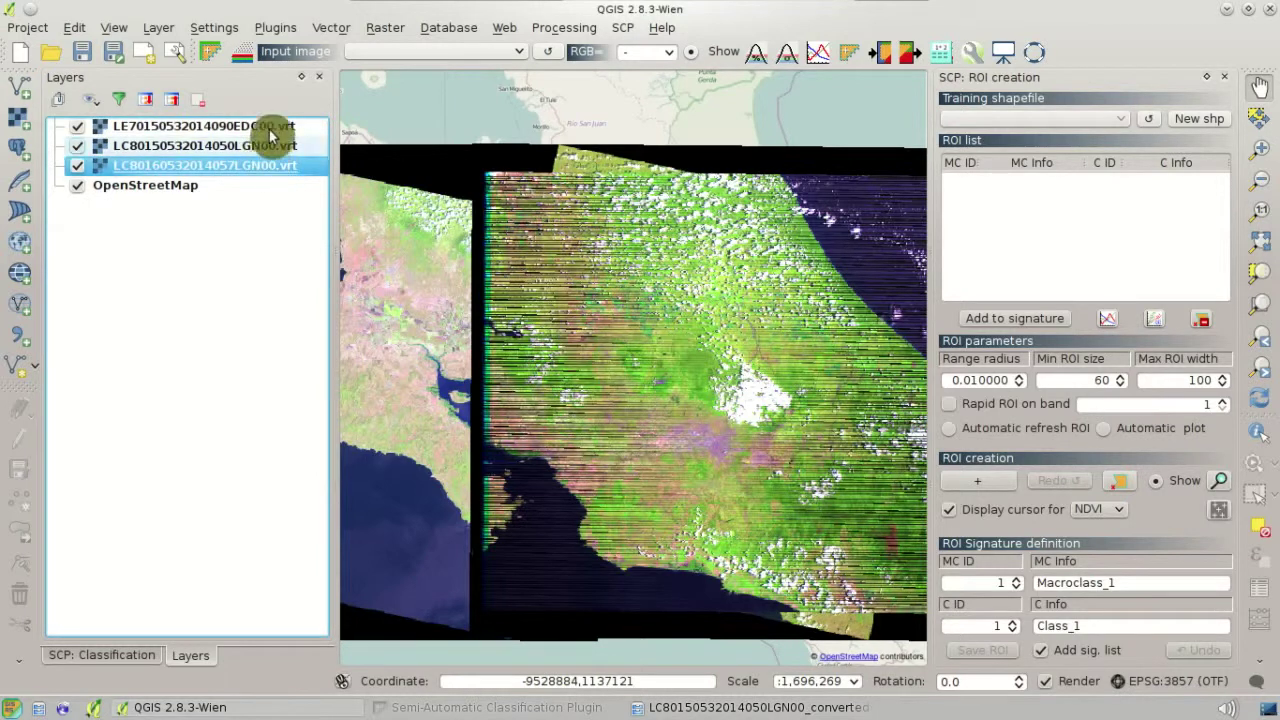
{"action": "left_click", "coordinate": [271, 128], "text": "shift"}
{"action": "right_click", "coordinate": [271, 128]}
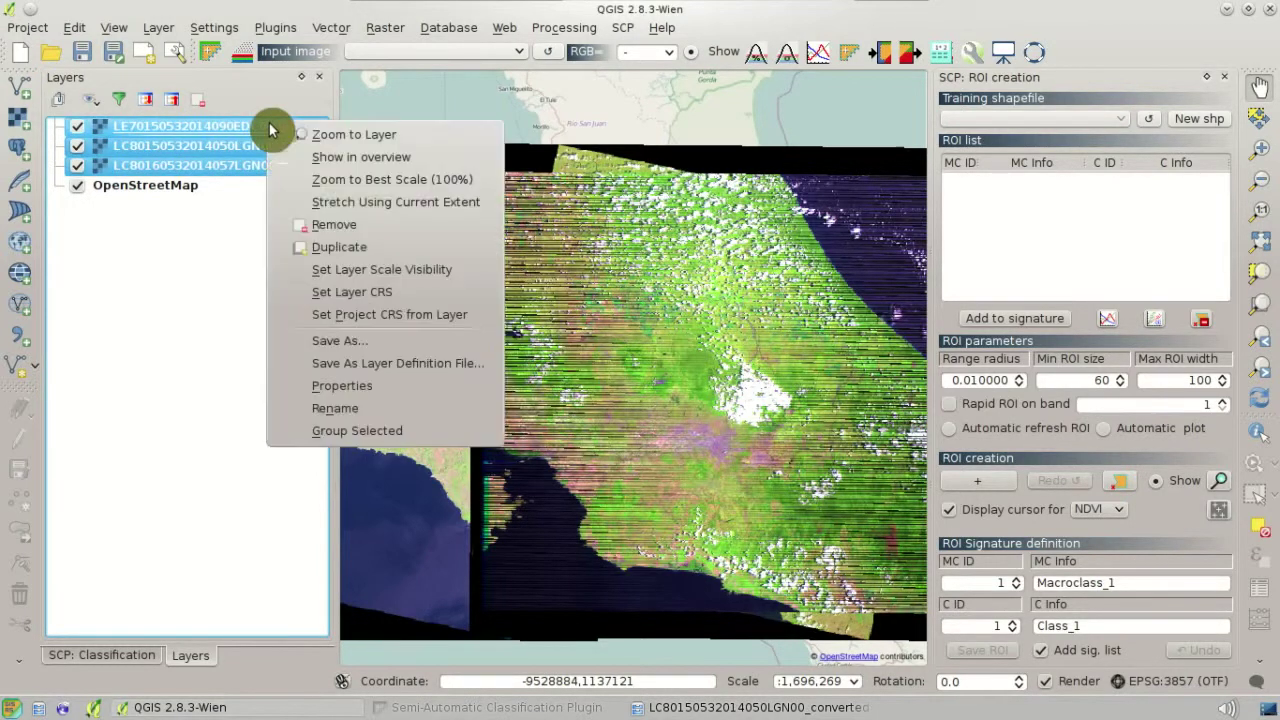
{"action": "left_click", "coordinate": [342, 224]}
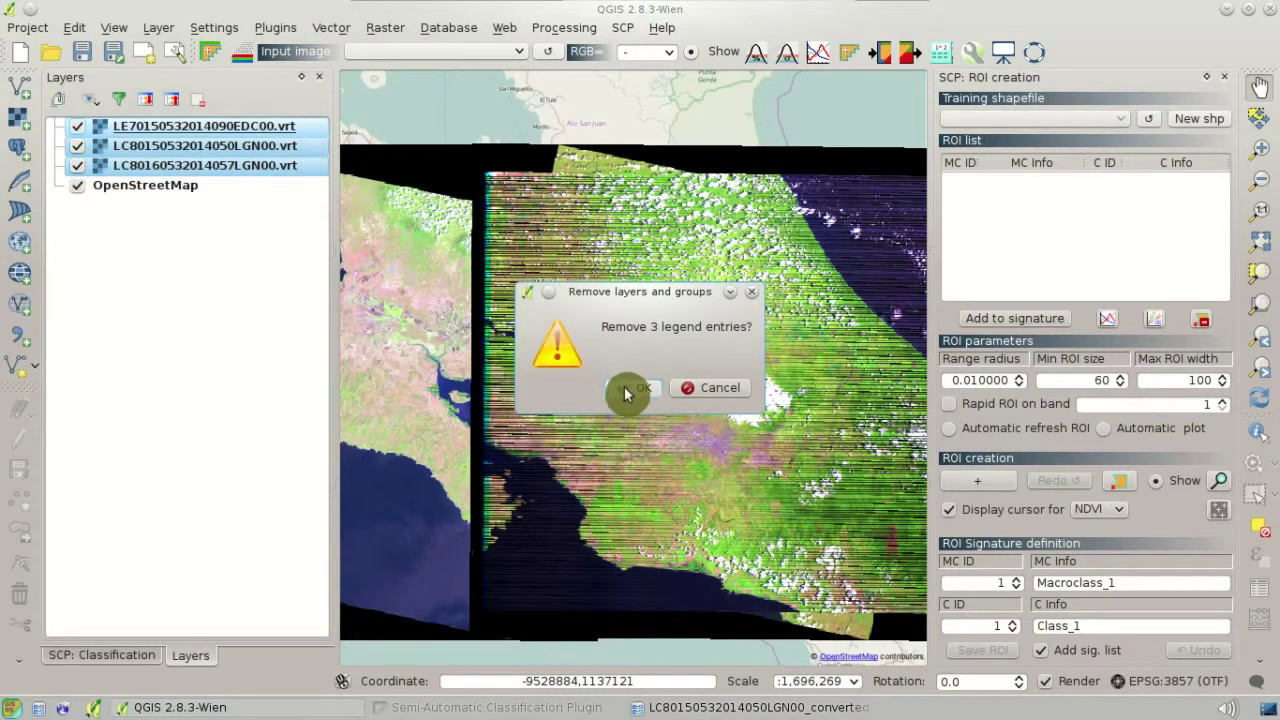
{"action": "left_click", "coordinate": [628, 388]}
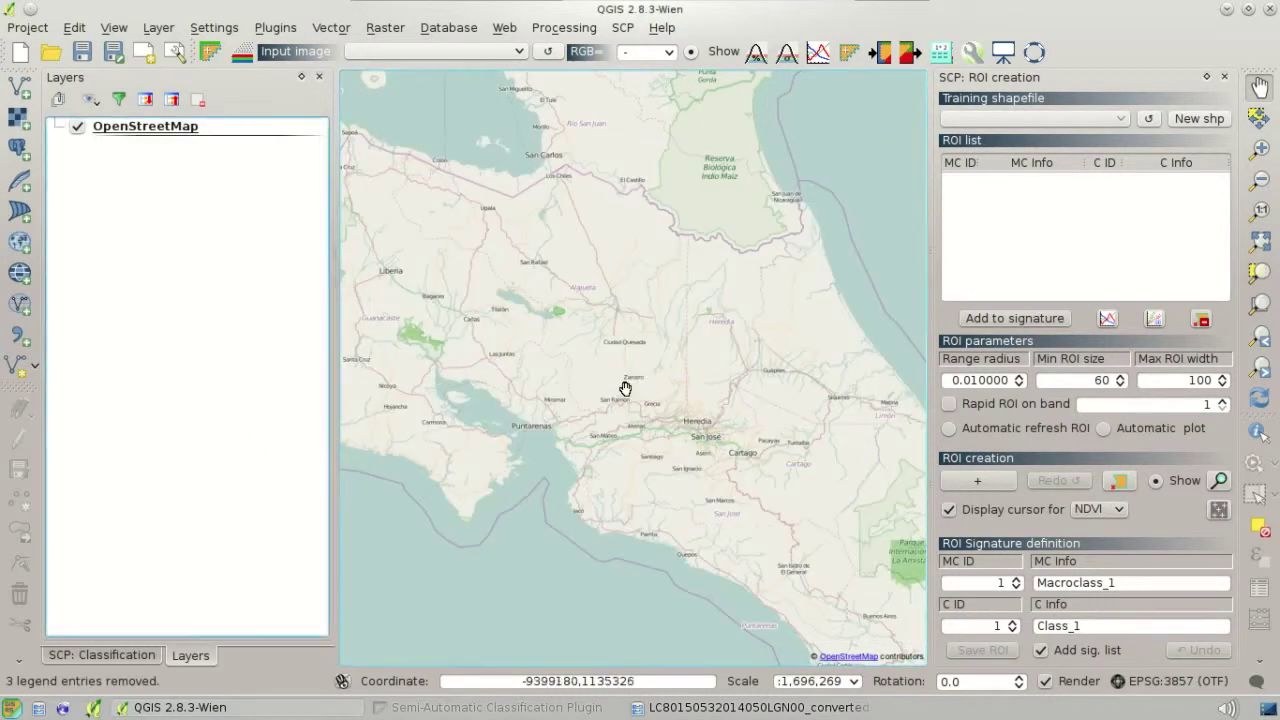
{"action": "left_click", "coordinate": [78, 127]}
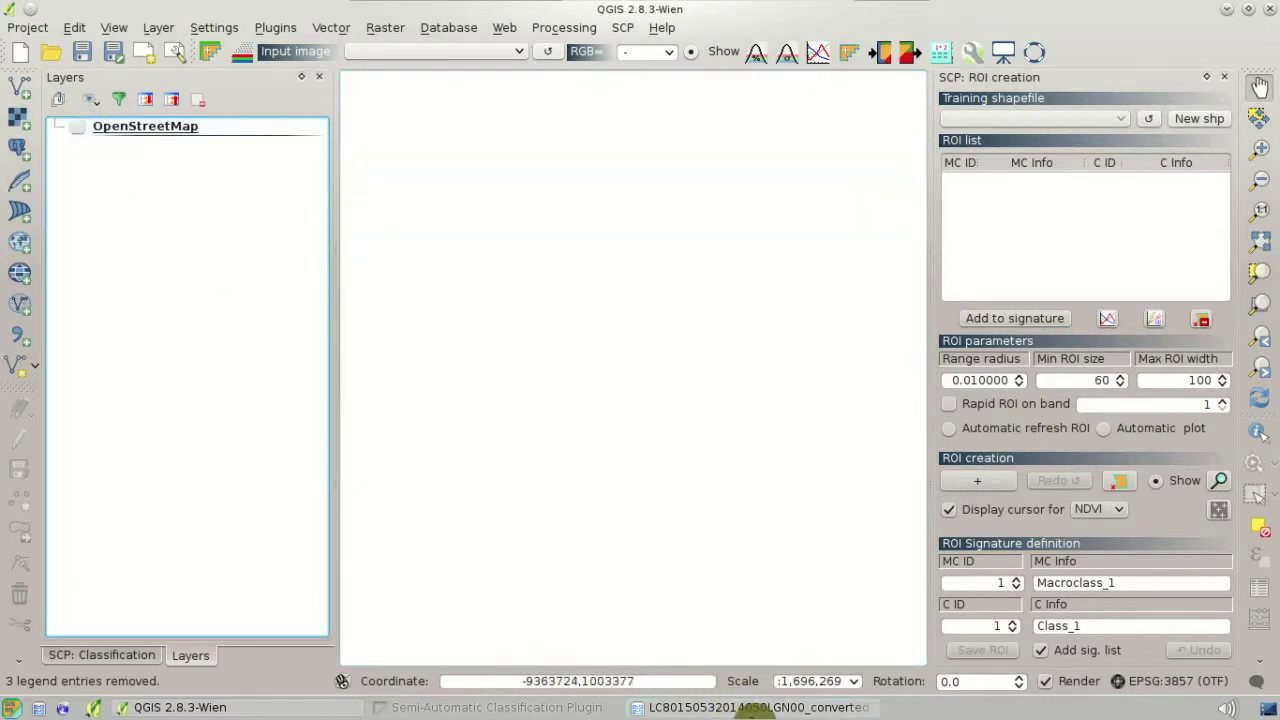
{"action": "left_click", "coordinate": [745, 708]}
{"action": "left_click", "coordinate": [768, 258]}
{"action": "left_click", "coordinate": [858, 262], "text": "ctrl"}
{"action": "left_click", "coordinate": [995, 270], "text": "ctrl"}
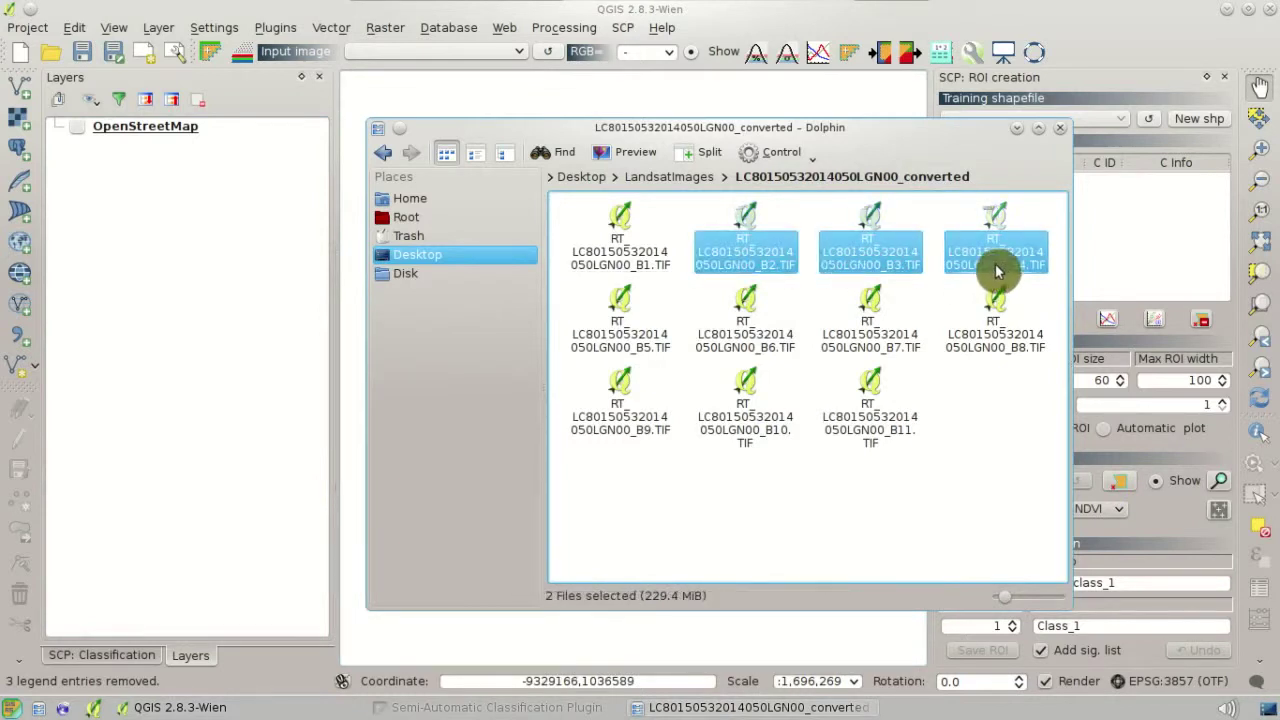
{"action": "left_click", "coordinate": [623, 340], "text": "ctrl"}
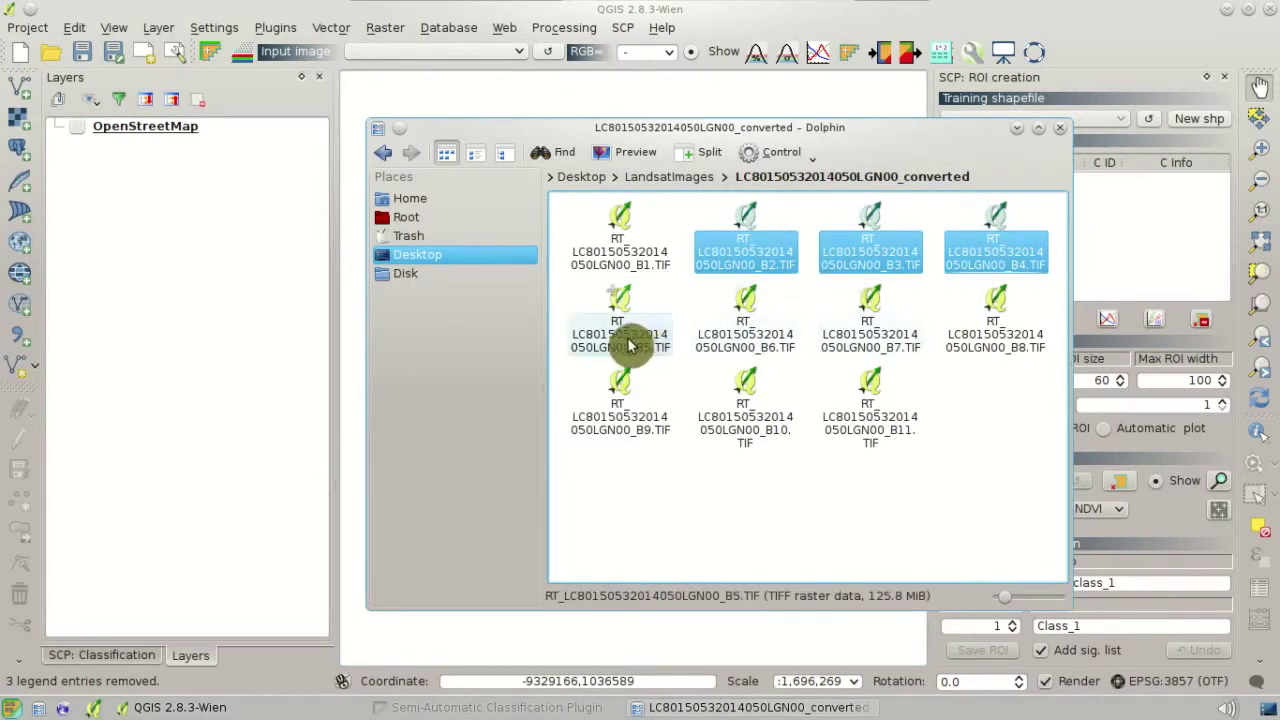
{"action": "left_click", "coordinate": [755, 345], "text": "ctrl"}
{"action": "left_click", "coordinate": [870, 350], "text": "ctrl"}
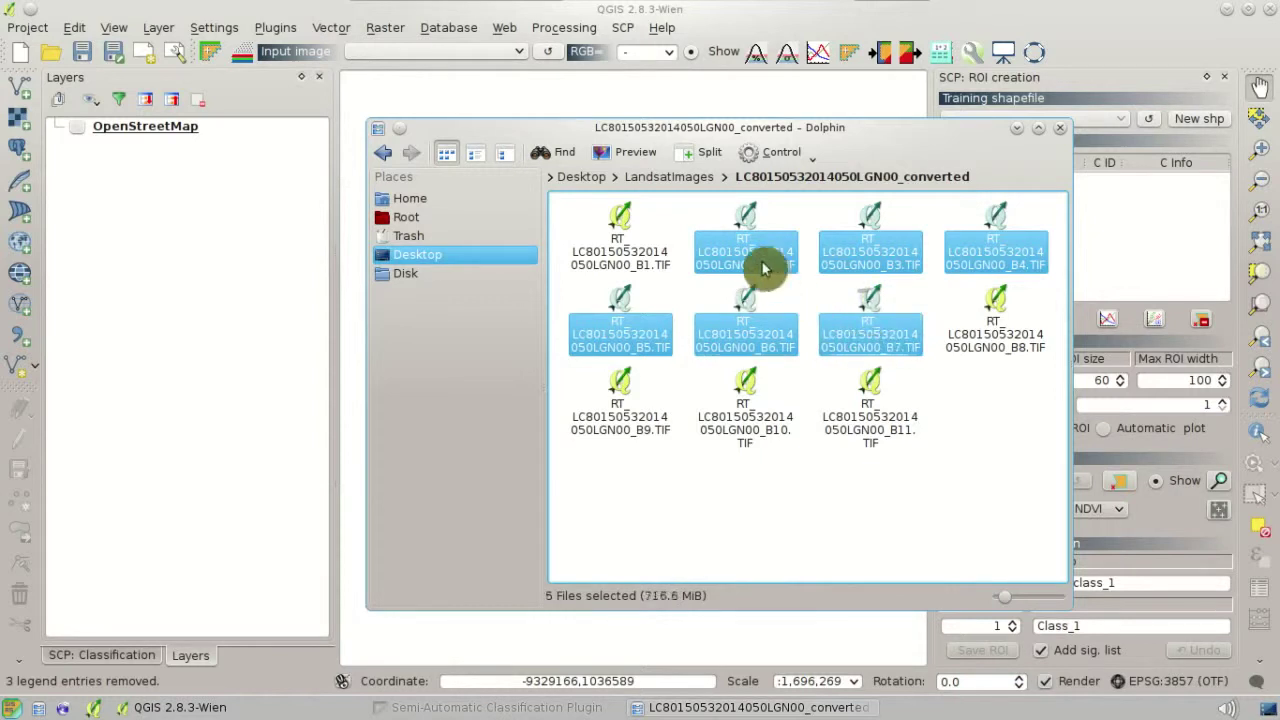
{"action": "left_click_drag", "start_coordinate": [740, 246], "coordinate": [240, 203]}
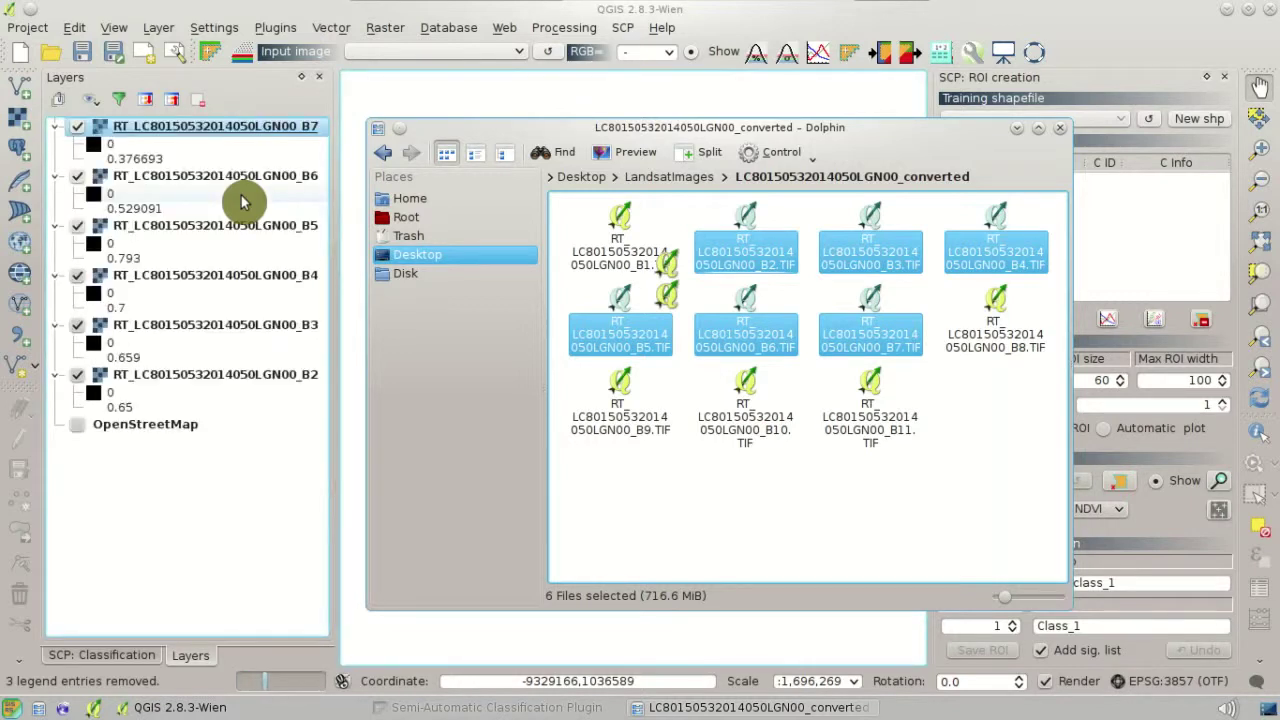
Hide all layers in the QGIS project.
{"action": "left_click", "coordinate": [241, 200]}
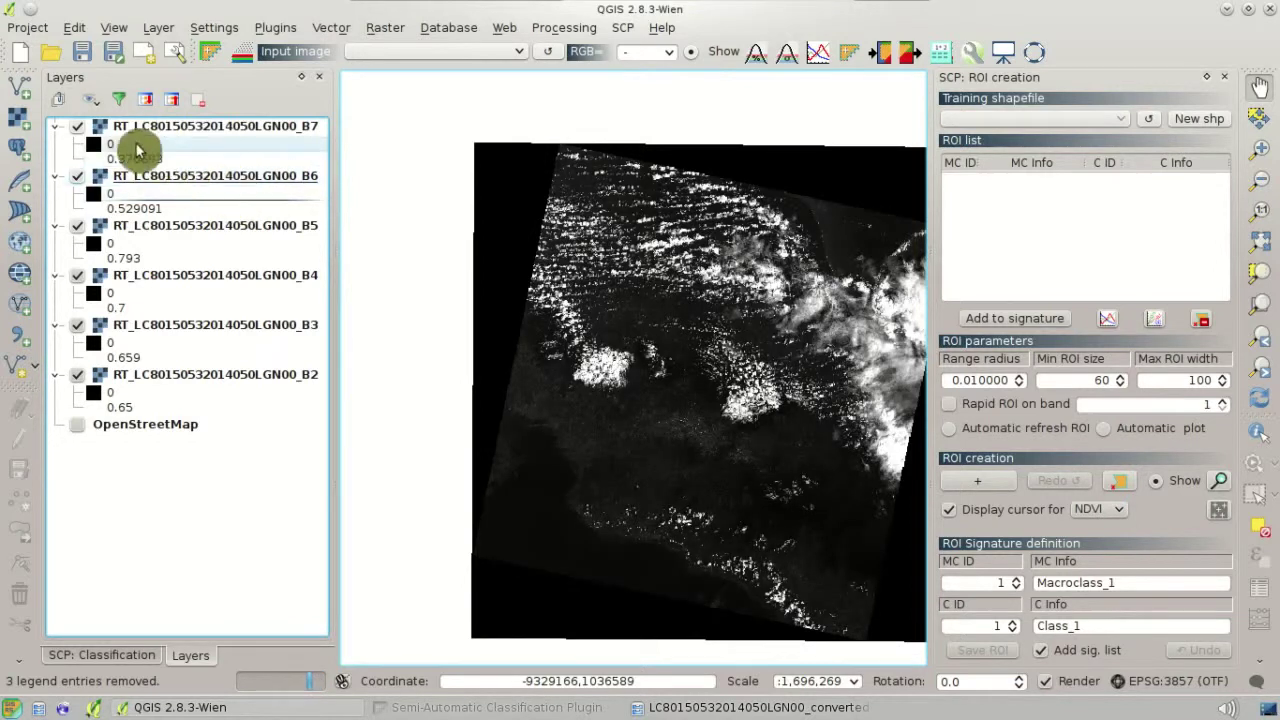
{"action": "left_click", "coordinate": [92, 100]}
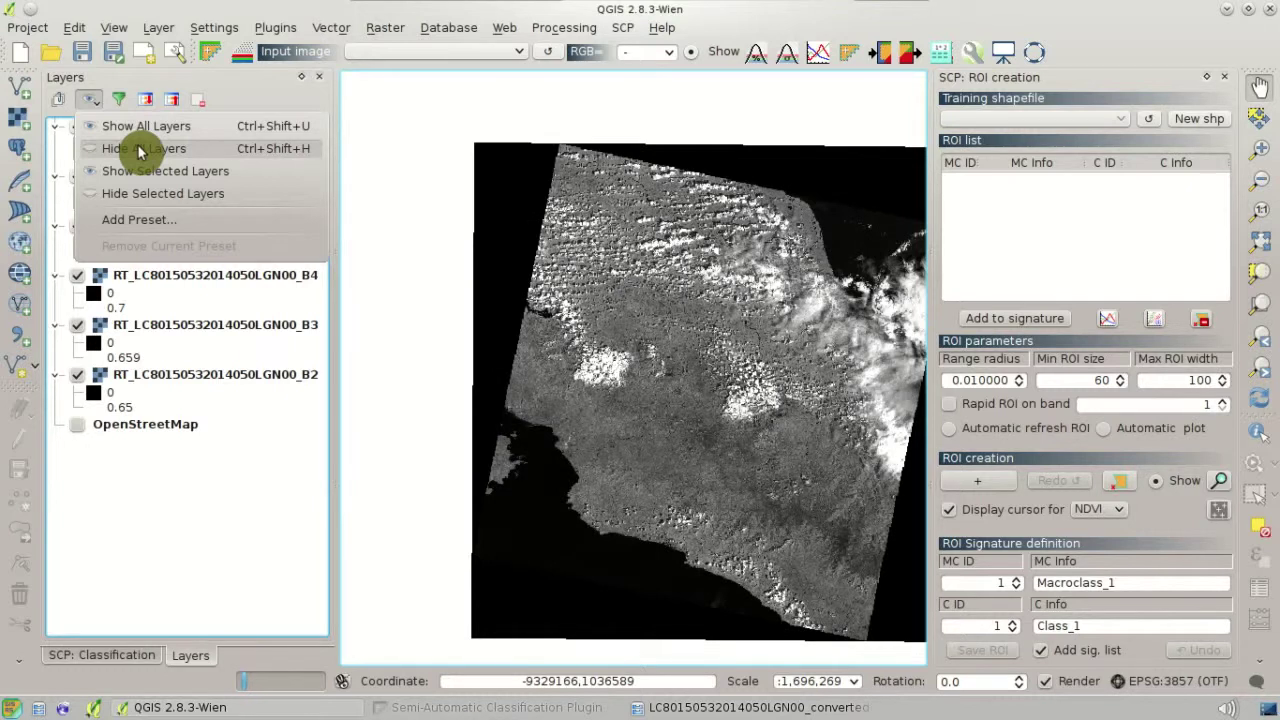
{"action": "left_click", "coordinate": [140, 150]}
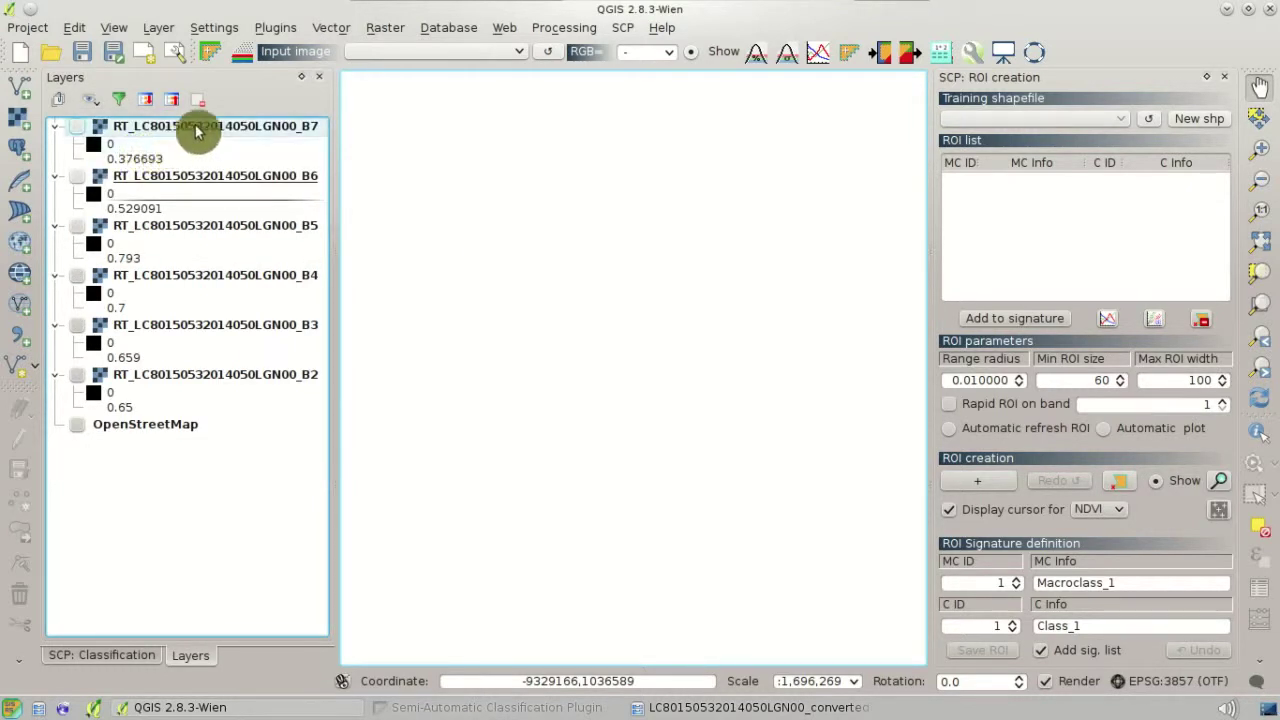
{"action": "left_click", "coordinate": [242, 64]}
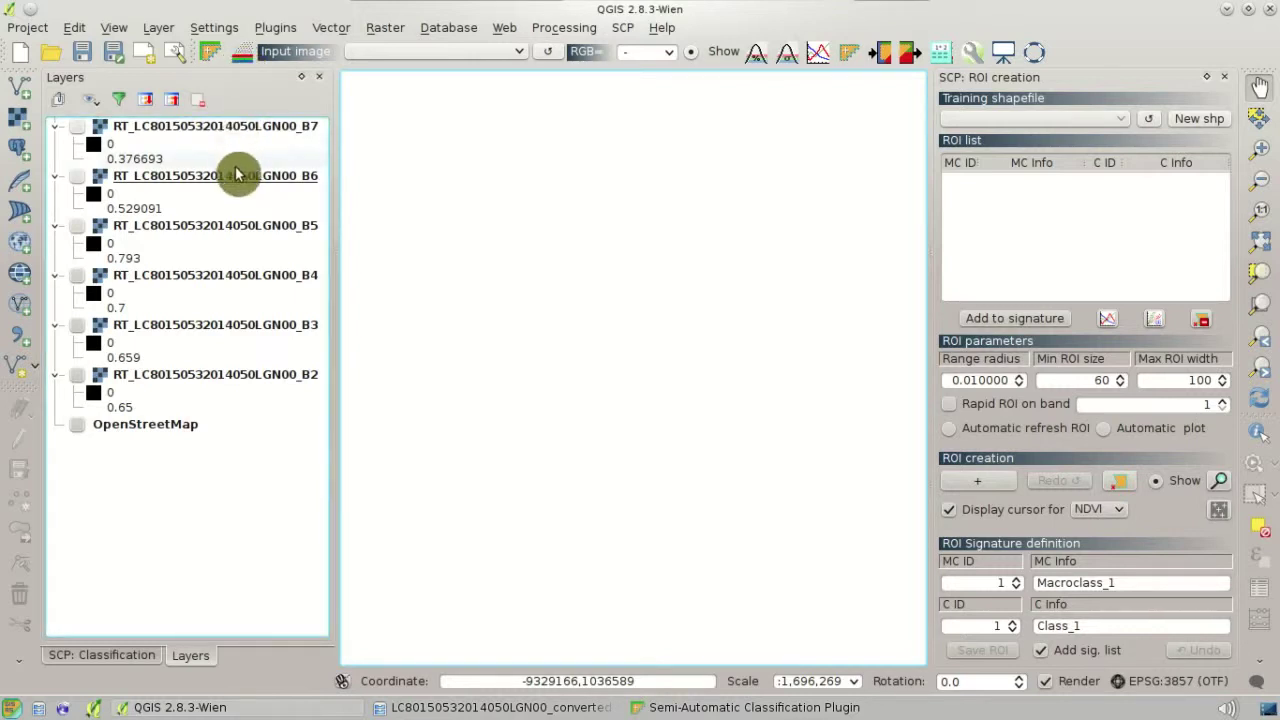
{"action": "left_click", "coordinate": [690, 709]}
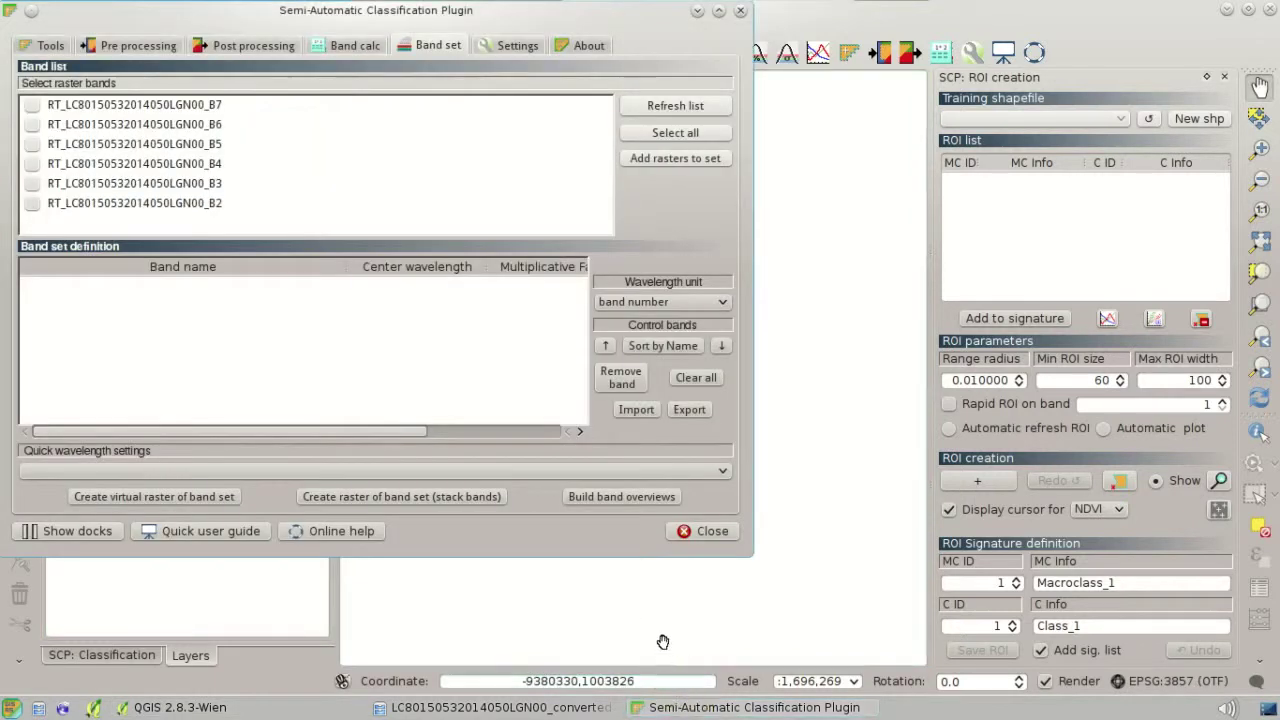
{"action": "left_click_drag", "start_coordinate": [600, 25], "coordinate": [880, 92]}
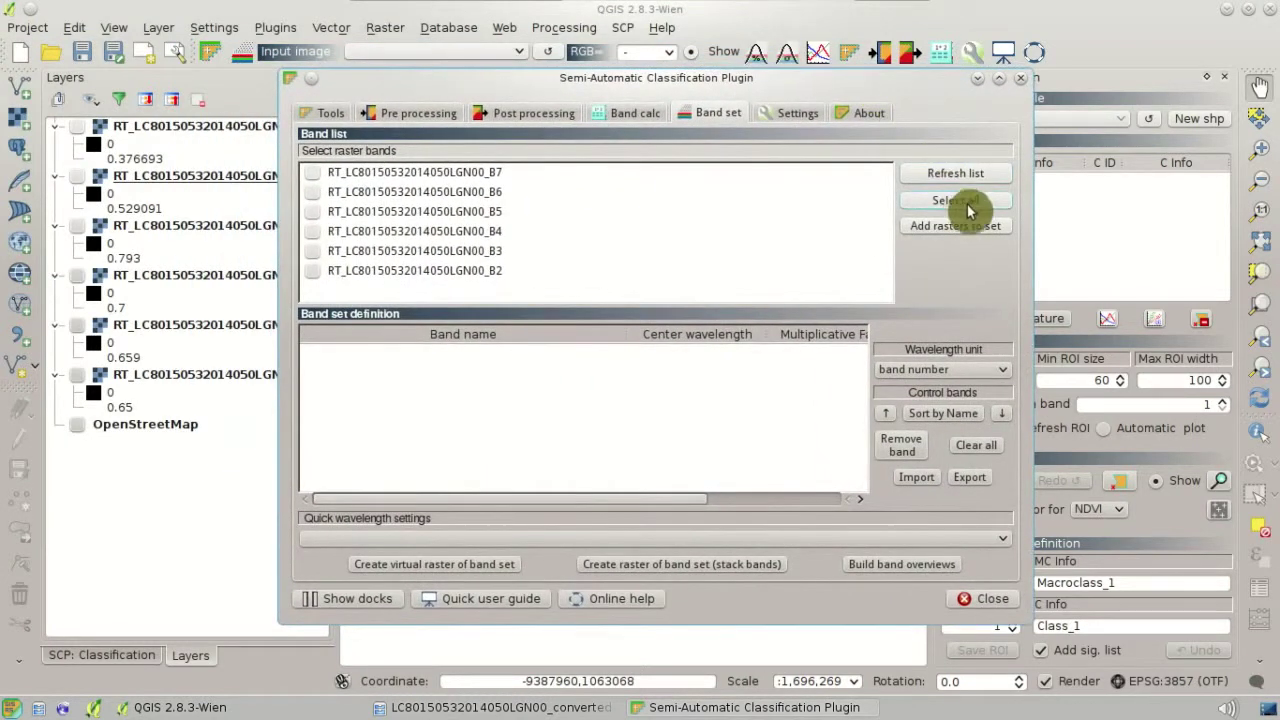
{"action": "left_click", "coordinate": [998, 208]}
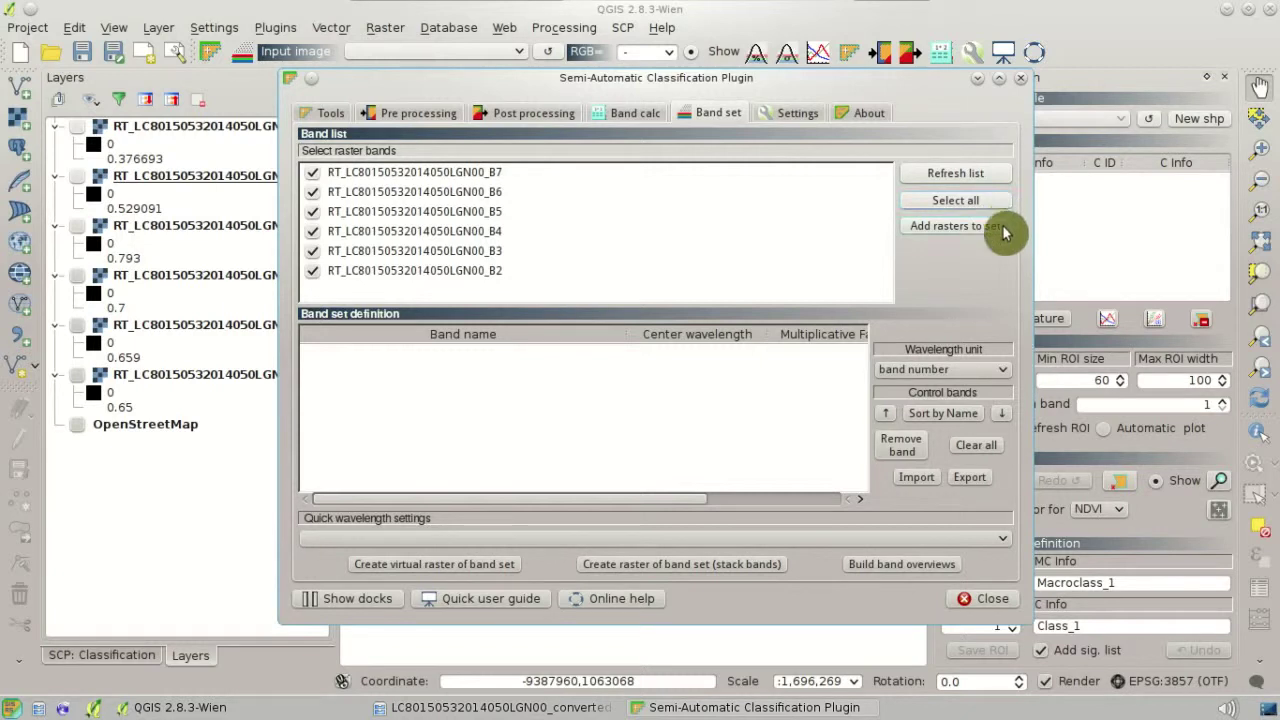
{"action": "left_click", "coordinate": [1003, 232]}
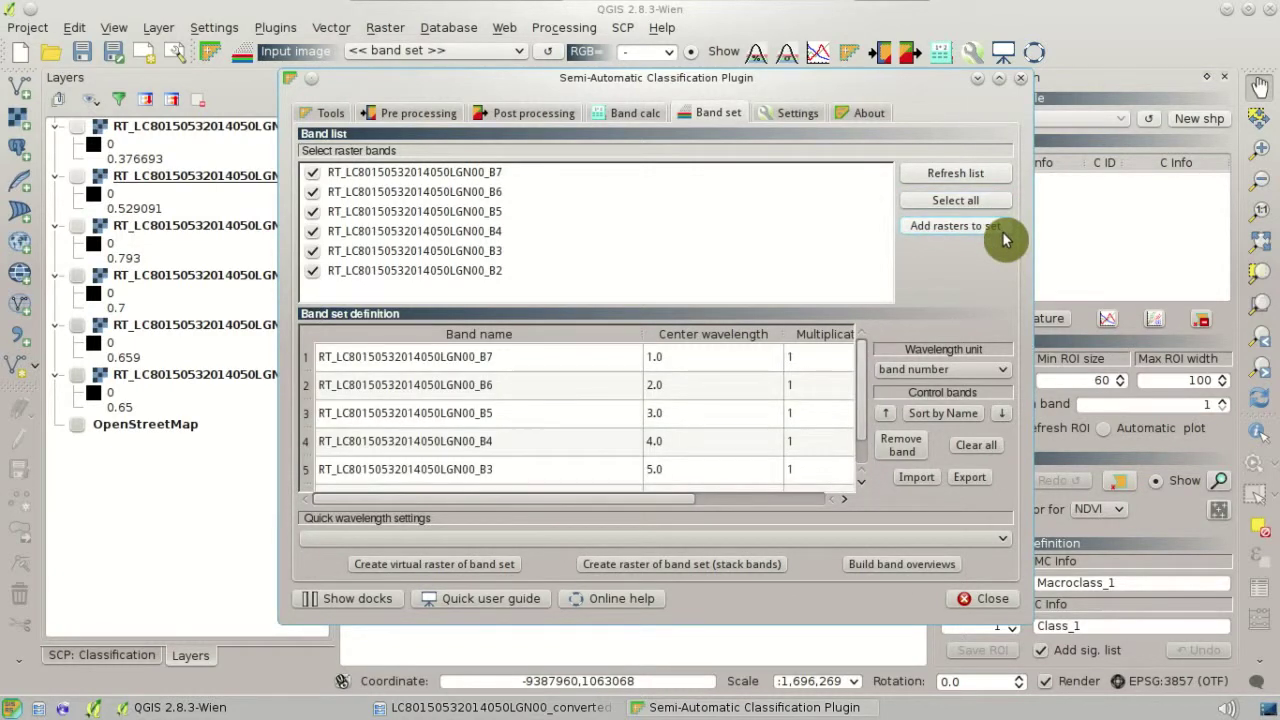
Review the bands in the band set definition and sort them by name.
{"action": "scroll", "coordinate": [862, 430], "scroll_direction": "down", "scroll_amount": 1}
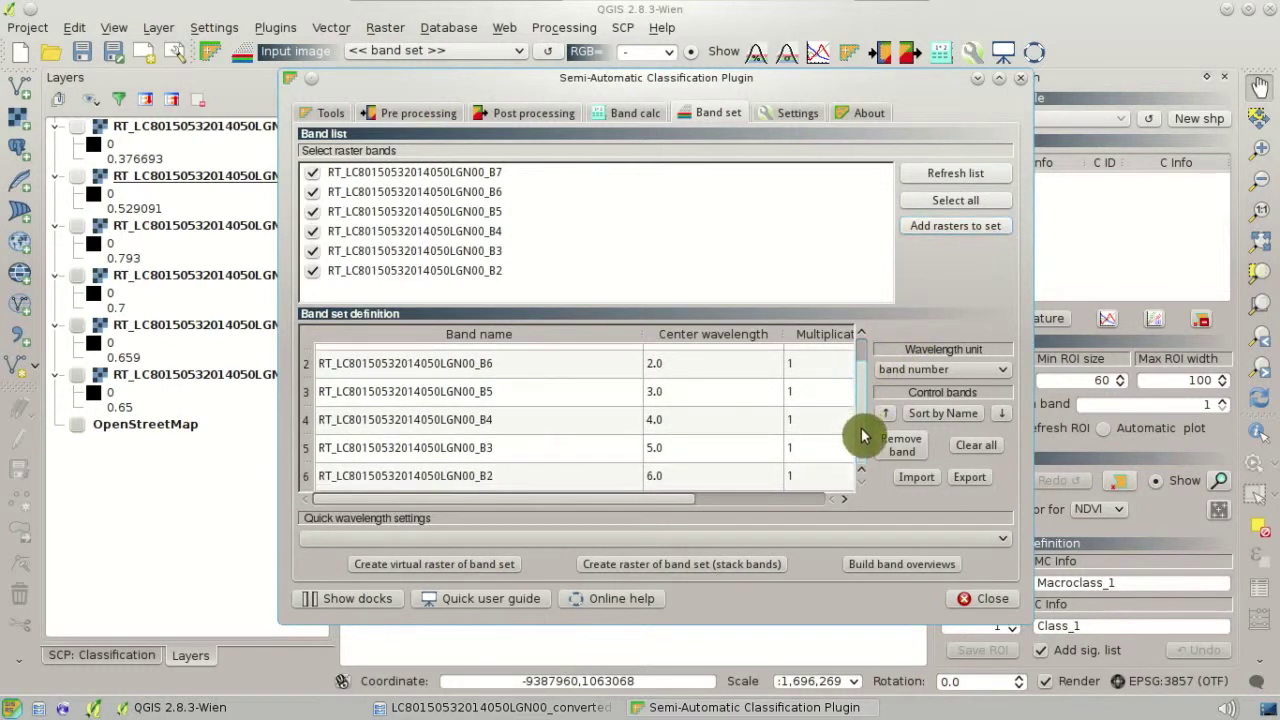
{"action": "scroll", "coordinate": [860, 380], "scroll_direction": "up", "scroll_amount": 1}
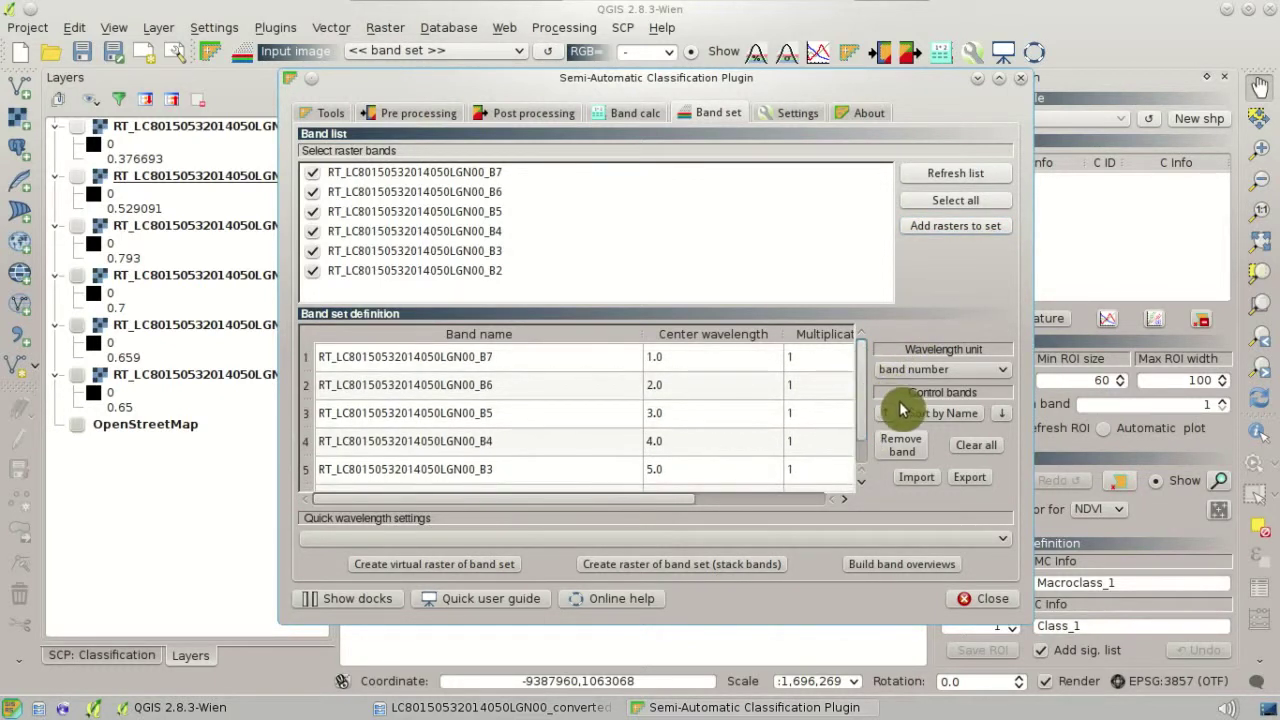
{"action": "left_click", "coordinate": [970, 416]}
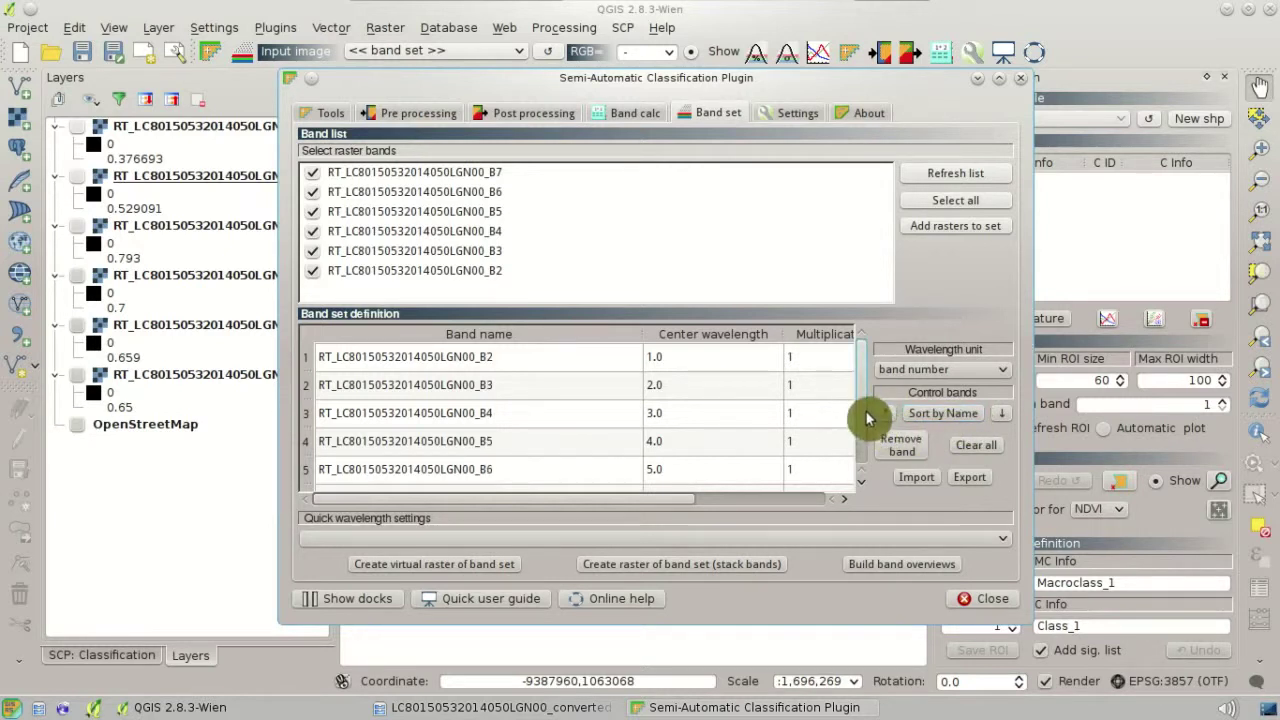
Apply the Landsat 8 OLI quick wavelength settings to the band set and close the plugin window.
{"action": "scroll", "coordinate": [866, 446], "scroll_direction": "down", "scroll_amount": 1}
{"action": "scroll", "coordinate": [866, 405], "scroll_direction": "up", "scroll_amount": 1}
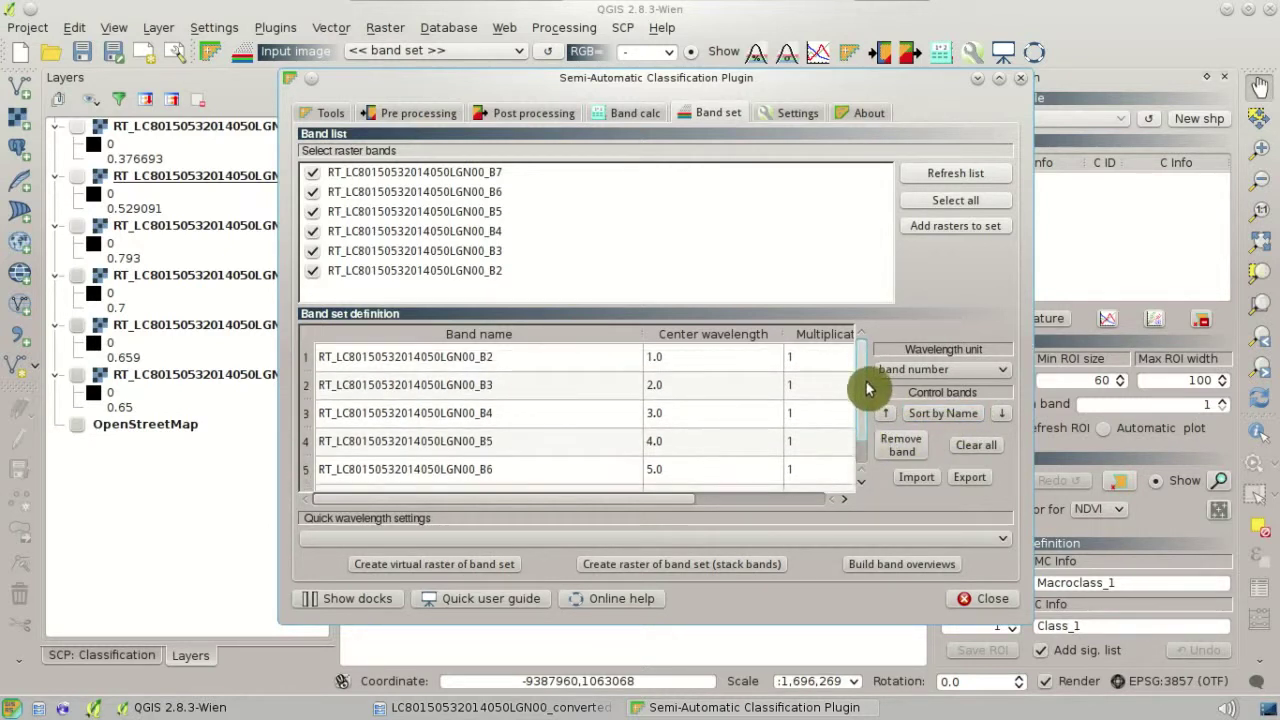
{"action": "left_click", "coordinate": [984, 540]}
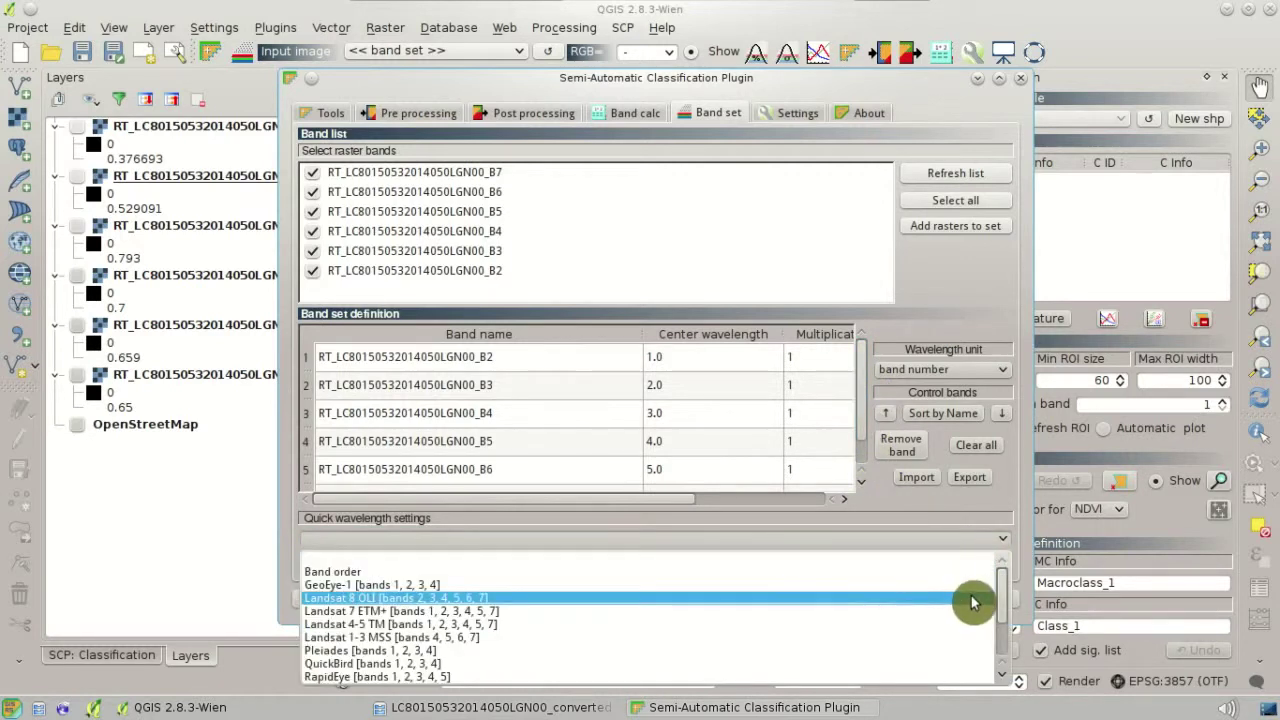
{"action": "left_click", "coordinate": [974, 601]}
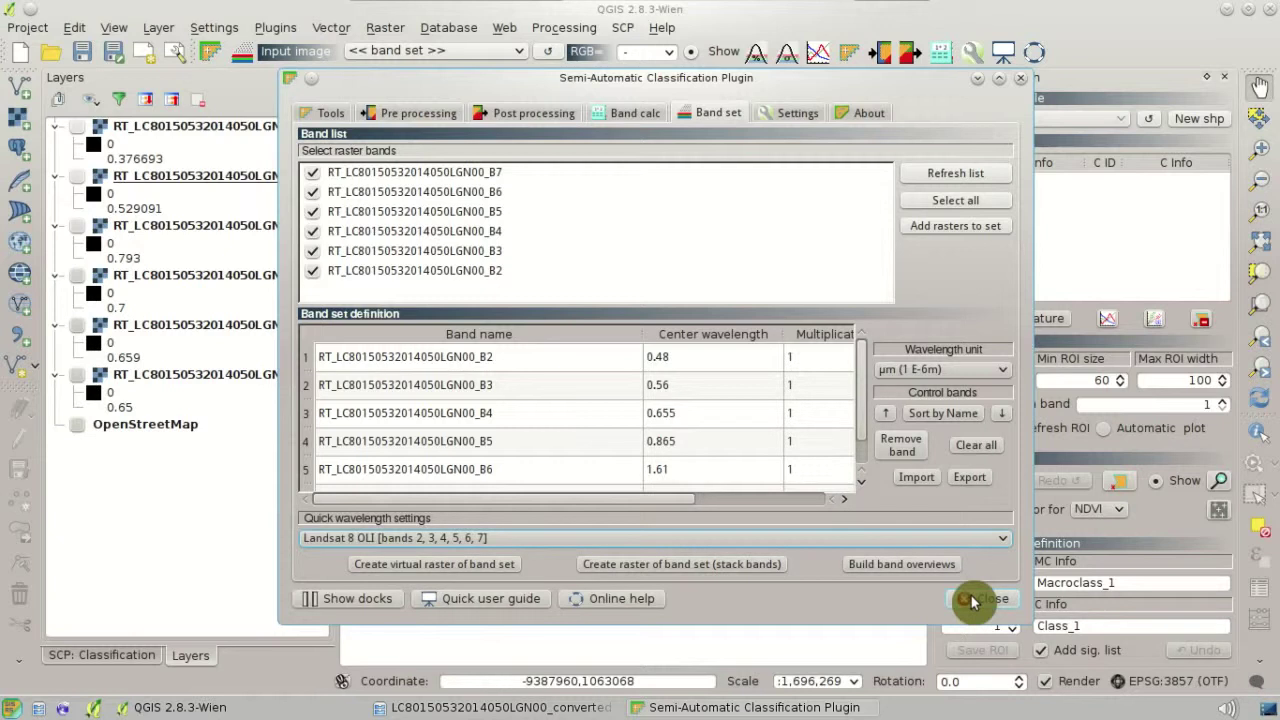
{"action": "left_click", "coordinate": [971, 601]}
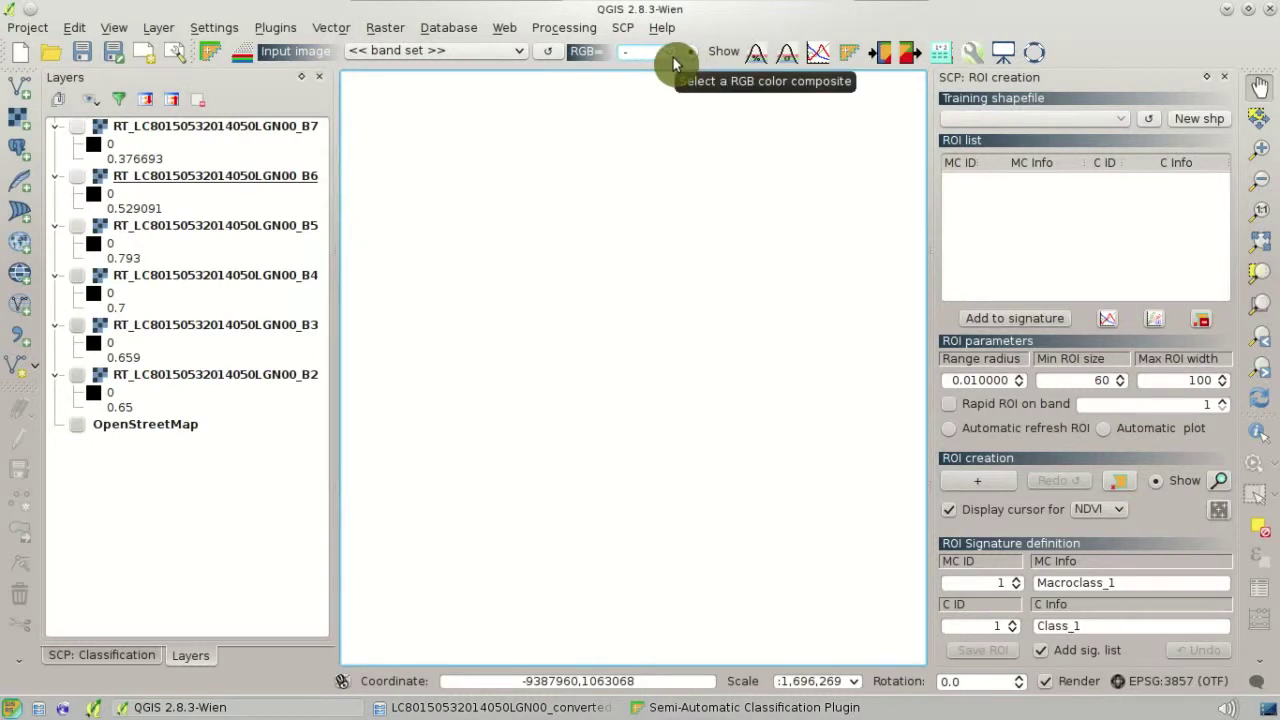
Display the band set as a 4-3-2 RGB color composite.
{"action": "left_click", "coordinate": [673, 58]}
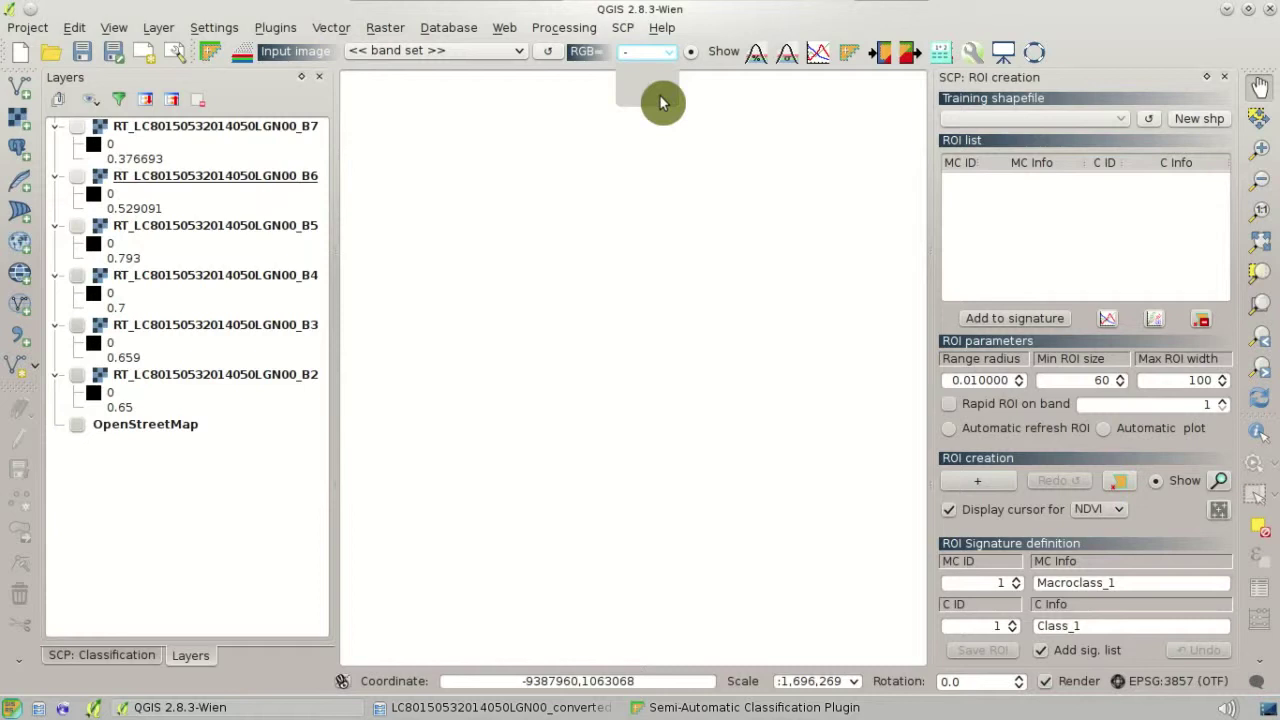
{"action": "left_click", "coordinate": [662, 216]}
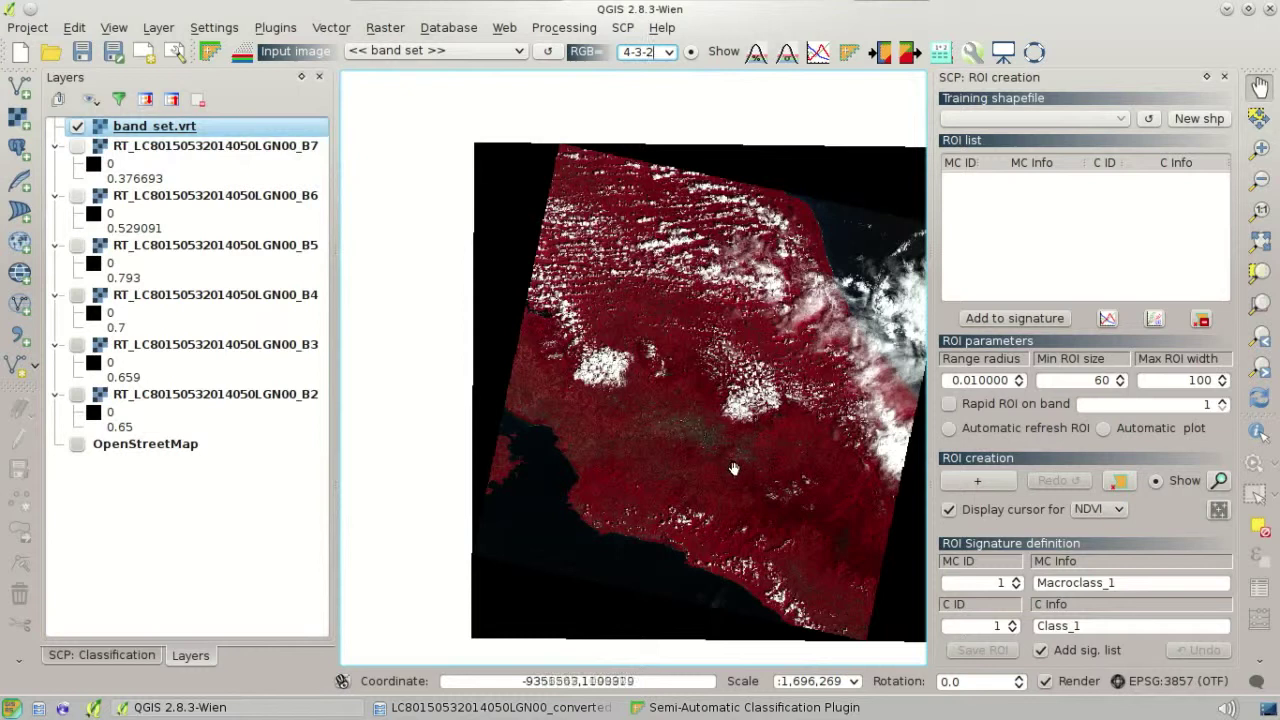
{"action": "left_click_drag", "start_coordinate": [731, 467], "coordinate": [701, 446]}
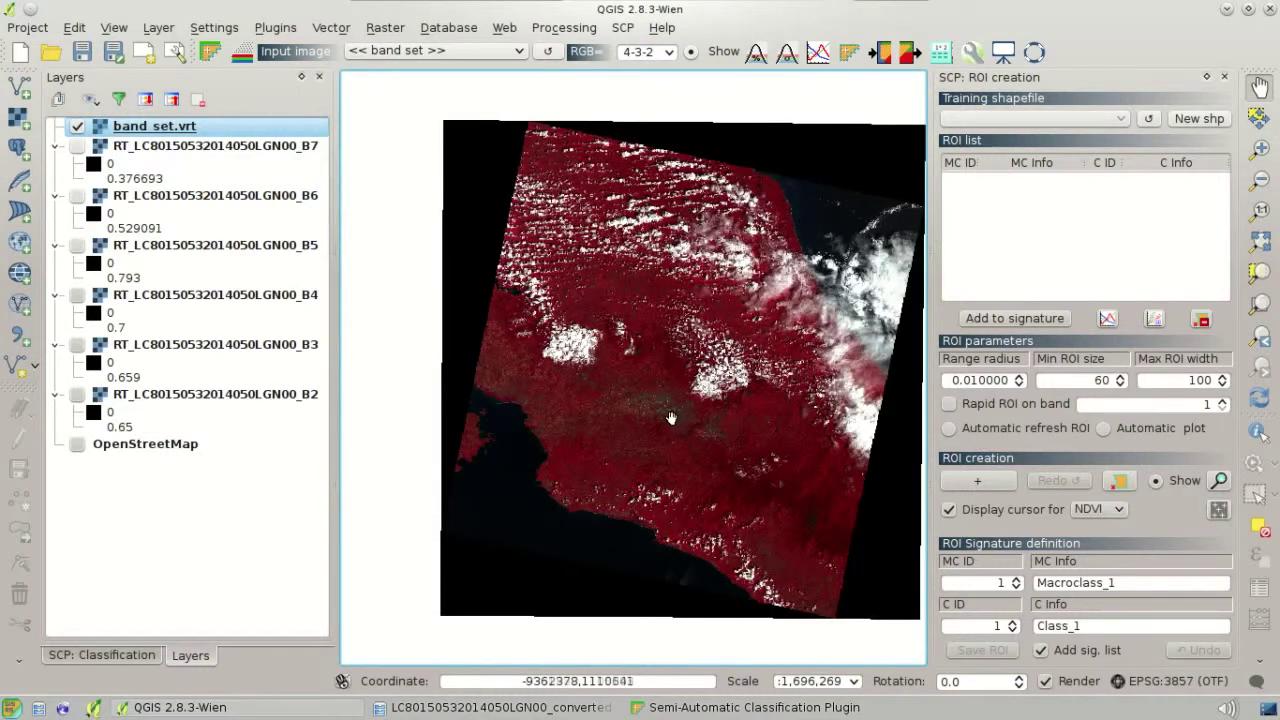
{"action": "scroll", "coordinate": [672, 419], "scroll_direction": "up", "scroll_amount": 1}
{"action": "scroll", "coordinate": [671, 418], "scroll_direction": "up", "scroll_amount": 1}
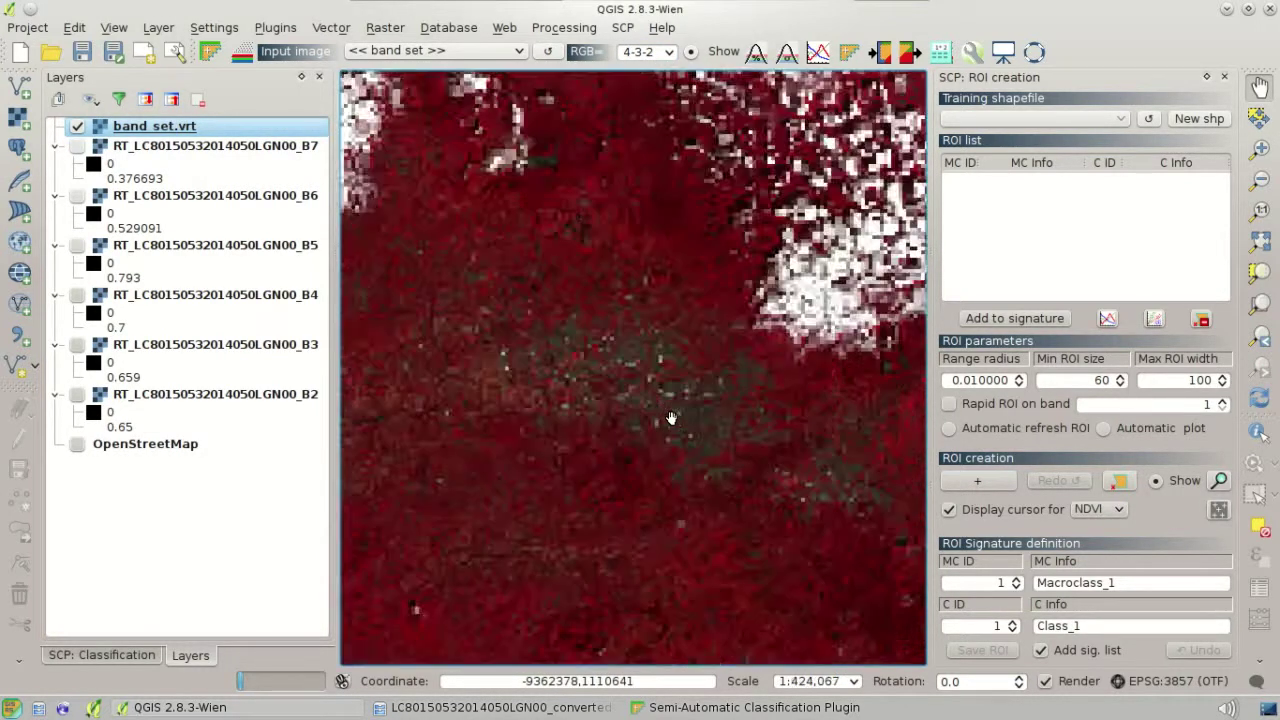
{"action": "scroll", "coordinate": [671, 418], "scroll_direction": "up", "scroll_amount": 1}
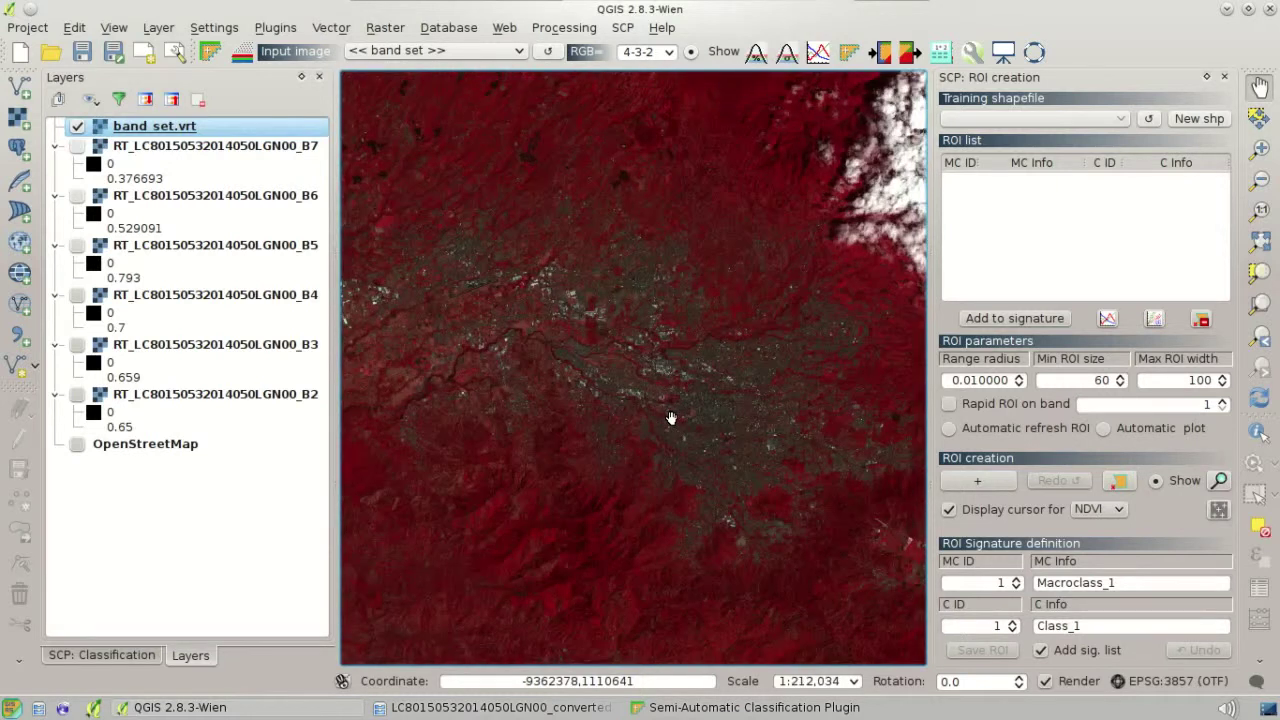
Enhance the composite's contrast over the urban area, finishing with the local standard deviation stretch of the band set.
{"action": "left_click", "coordinate": [755, 63]}
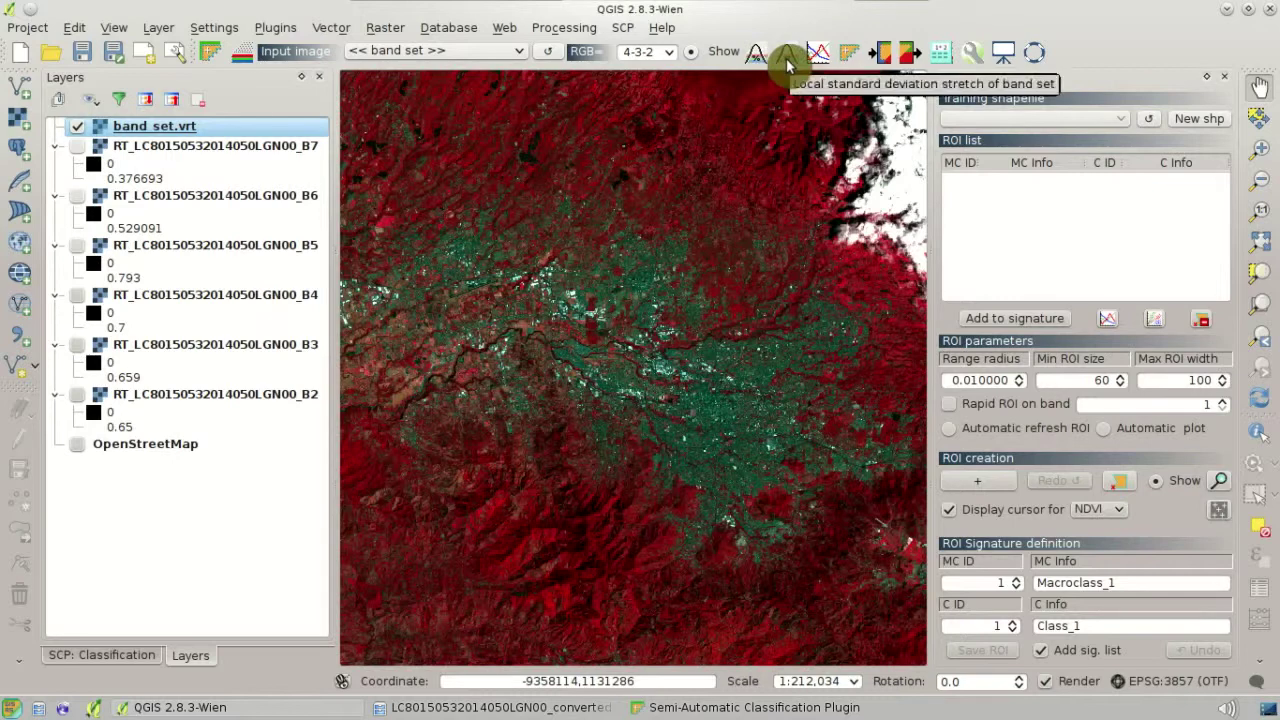
{"action": "left_click", "coordinate": [787, 60]}
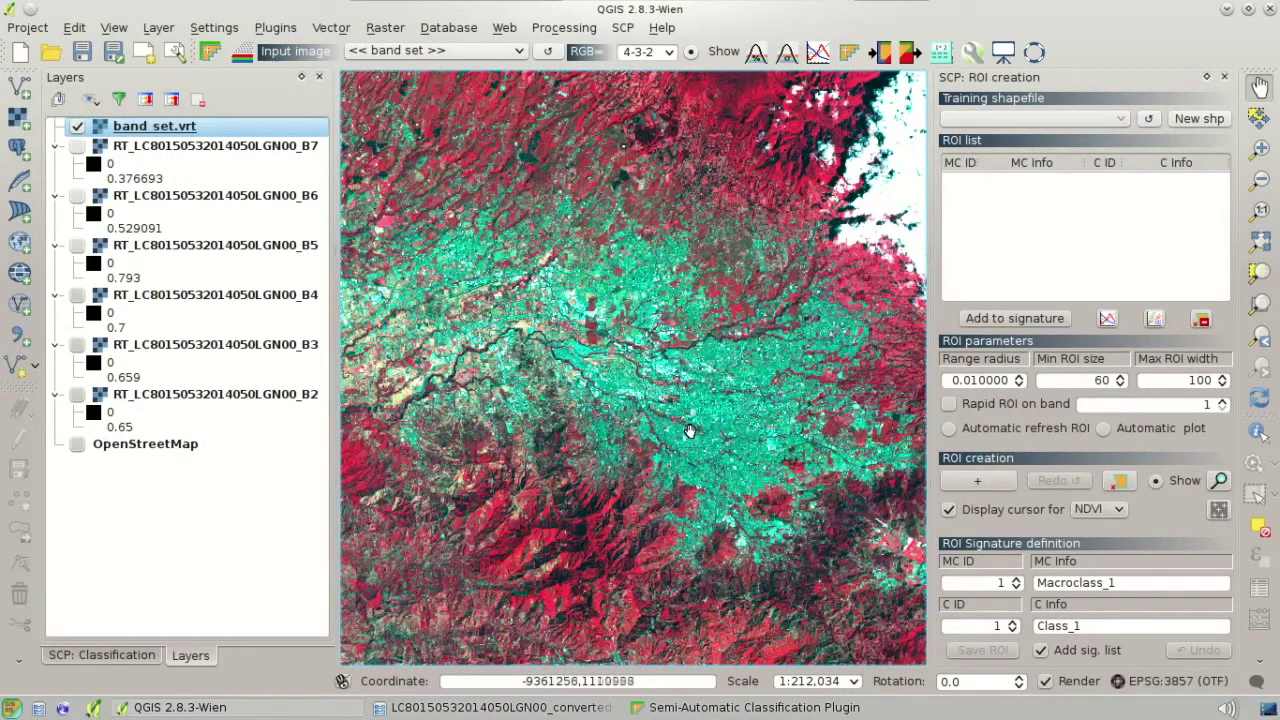
{"action": "scroll", "coordinate": [688, 431], "scroll_direction": "up", "scroll_amount": 1}
{"action": "scroll", "coordinate": [688, 431], "scroll_direction": "up", "scroll_amount": 1}
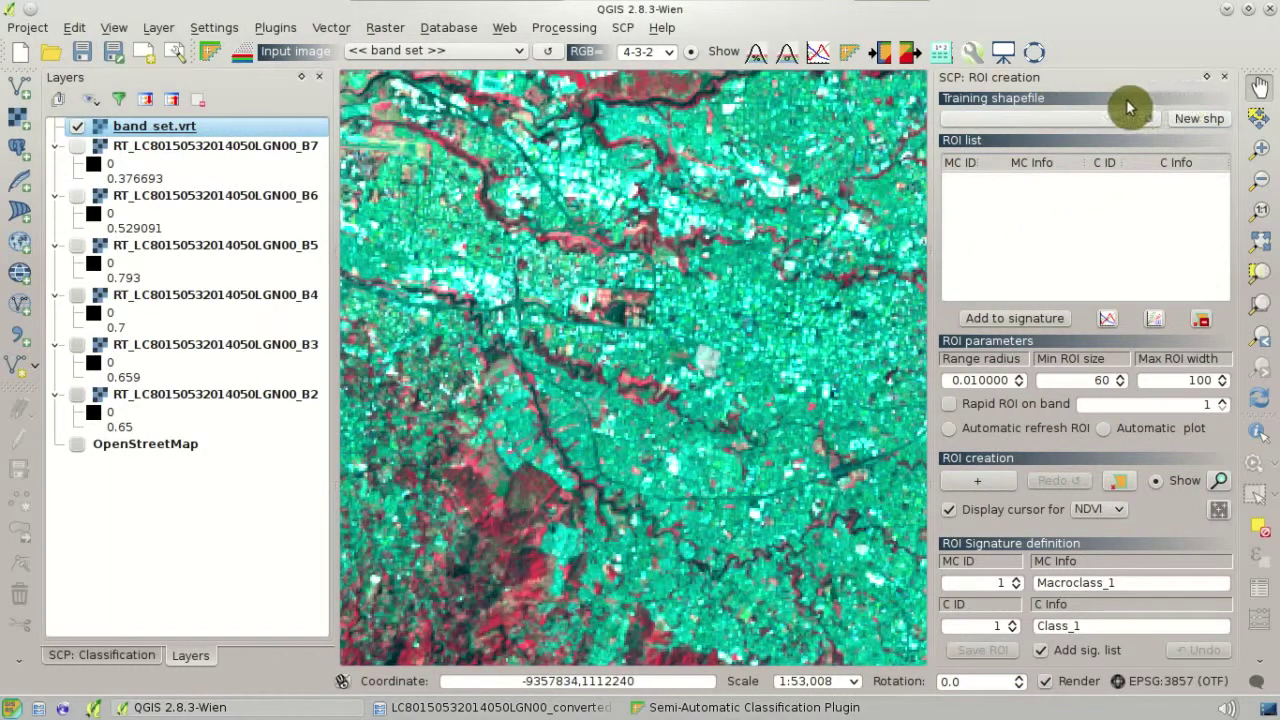
{"action": "left_click", "coordinate": [1219, 125]}
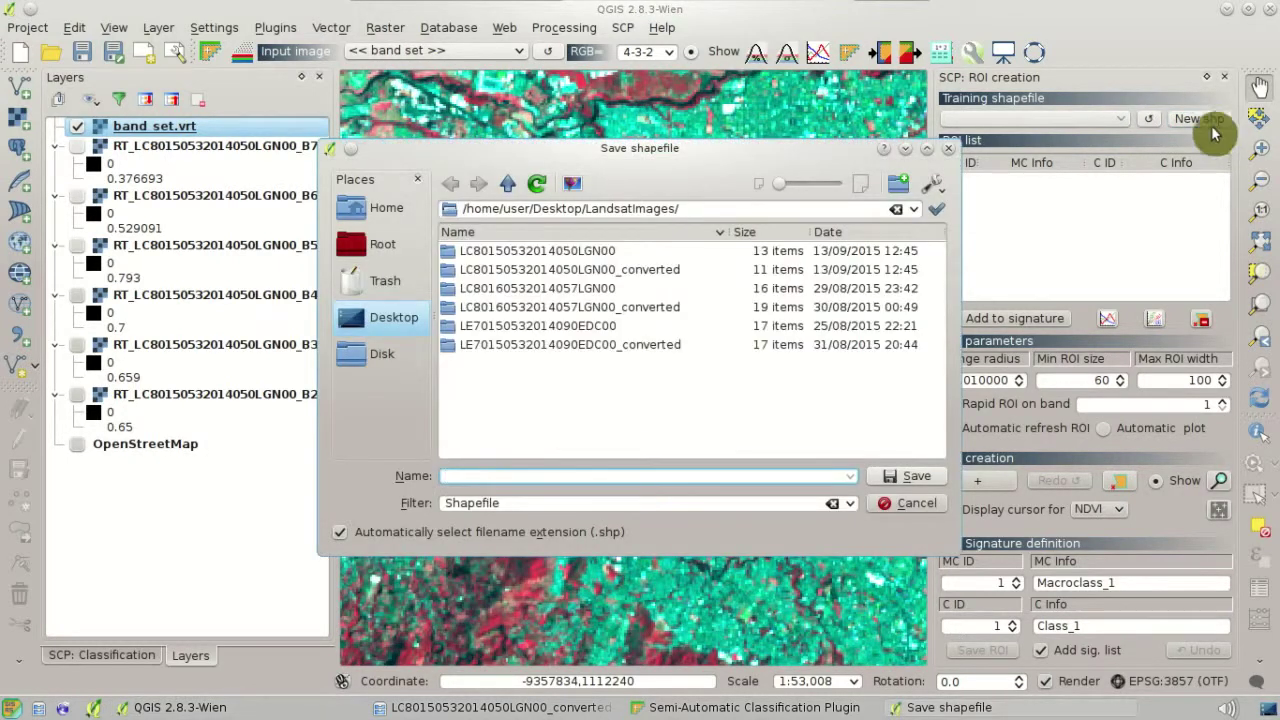
{"action": "double_click", "coordinate": [643, 271]}
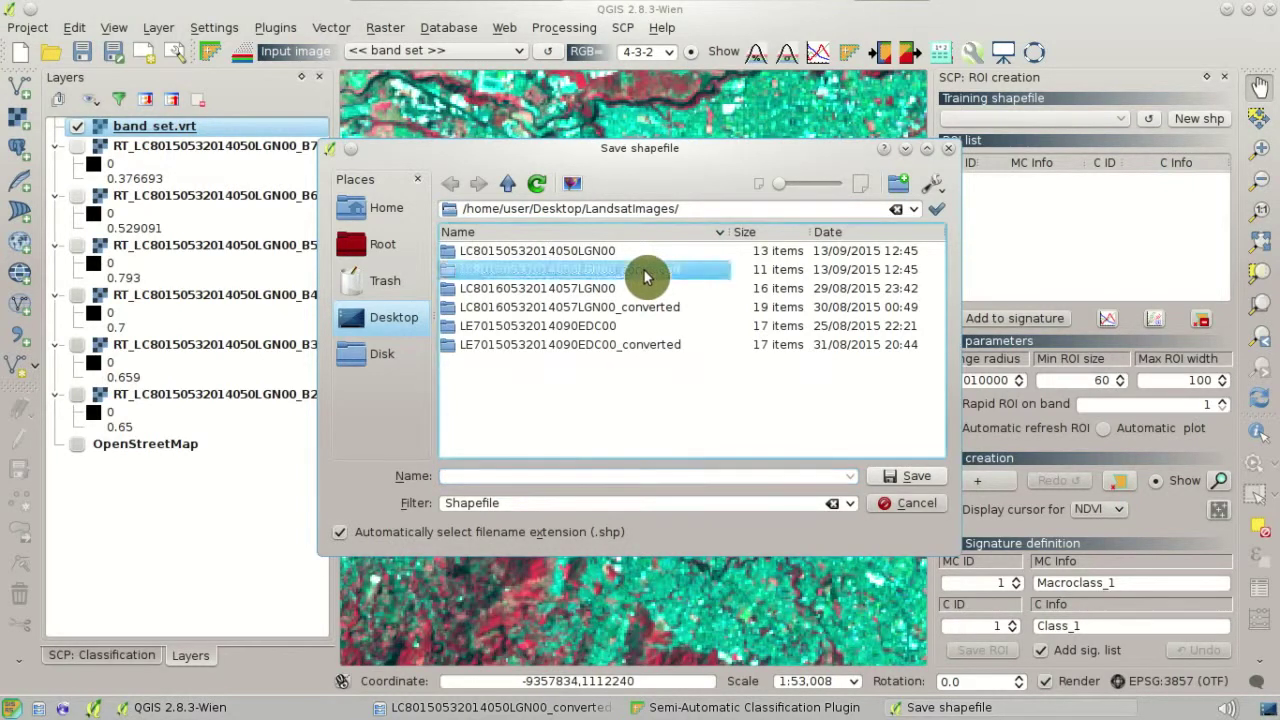
{"action": "left_click", "coordinate": [609, 478]}
{"action": "type", "text": "ROI"}
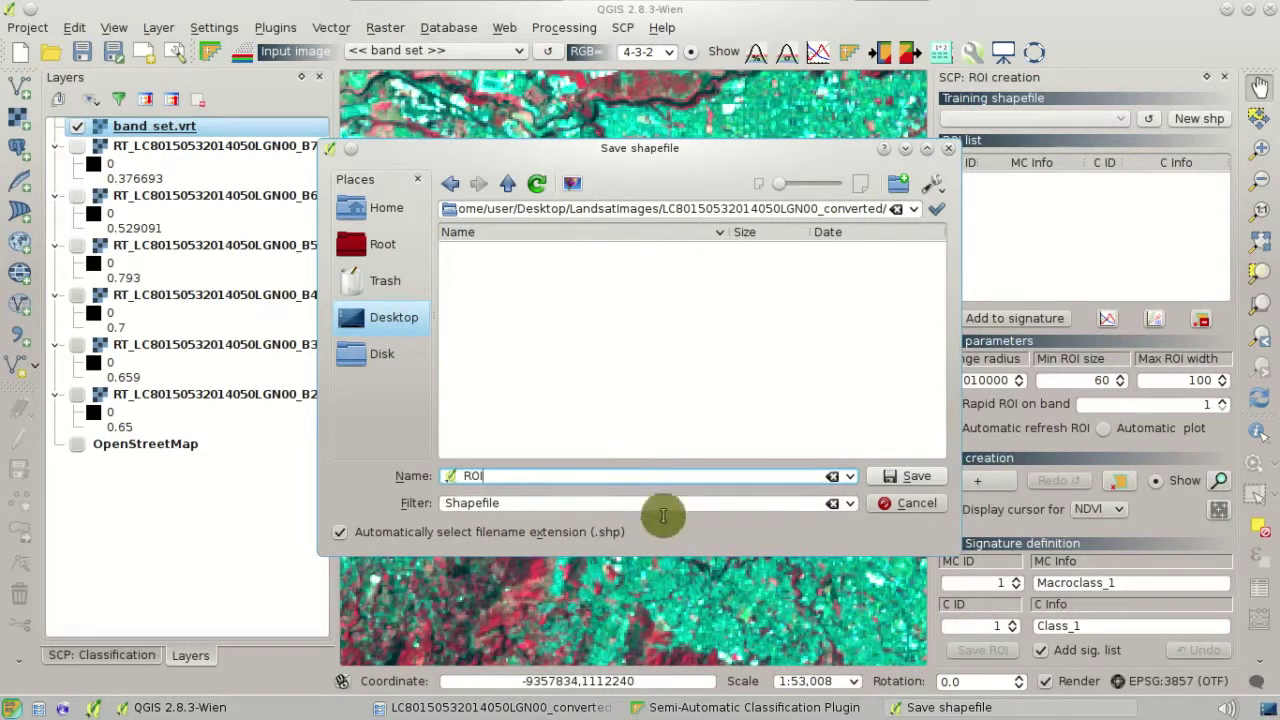
{"action": "left_click", "coordinate": [905, 478]}
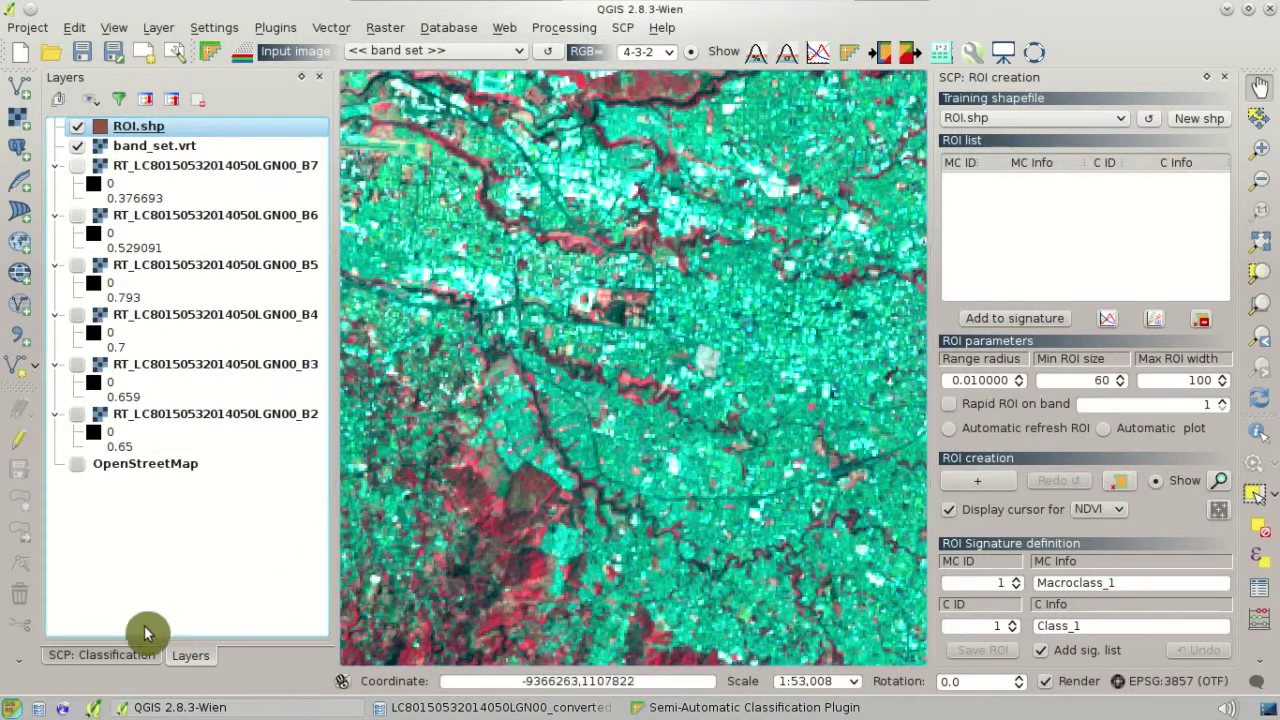
{"action": "left_click", "coordinate": [117, 656]}
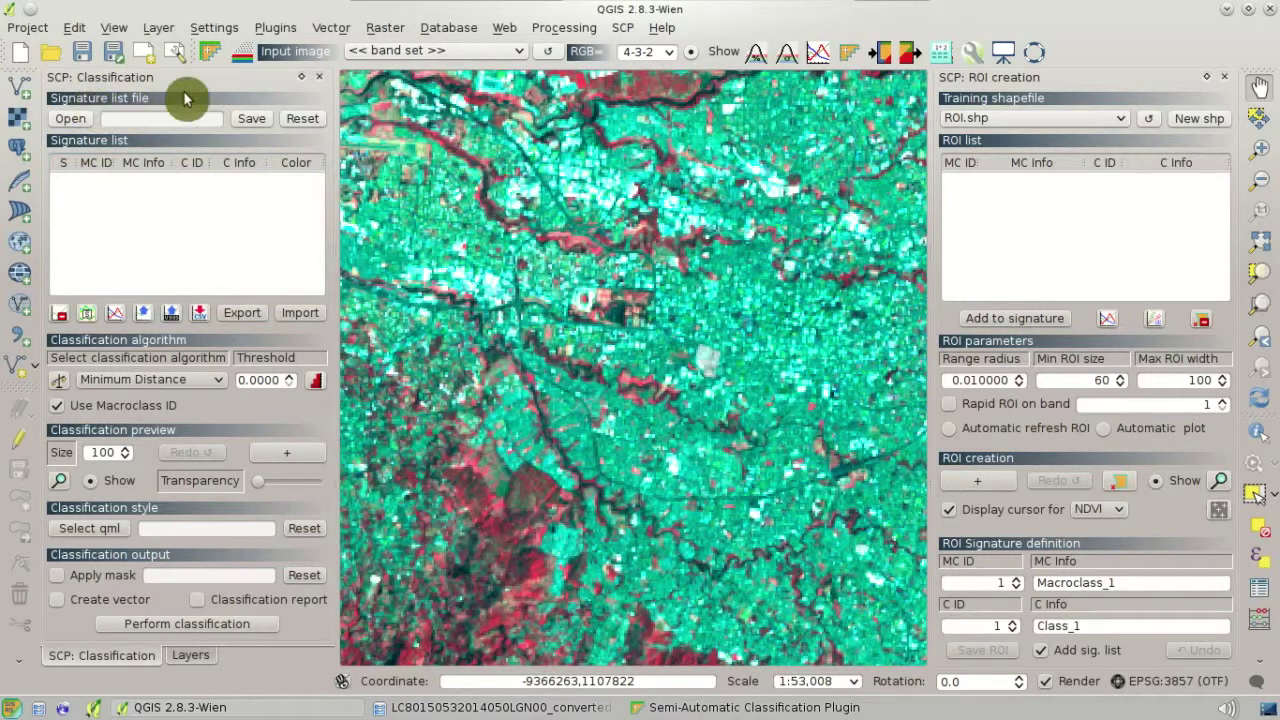
{"action": "left_click", "coordinate": [255, 125]}
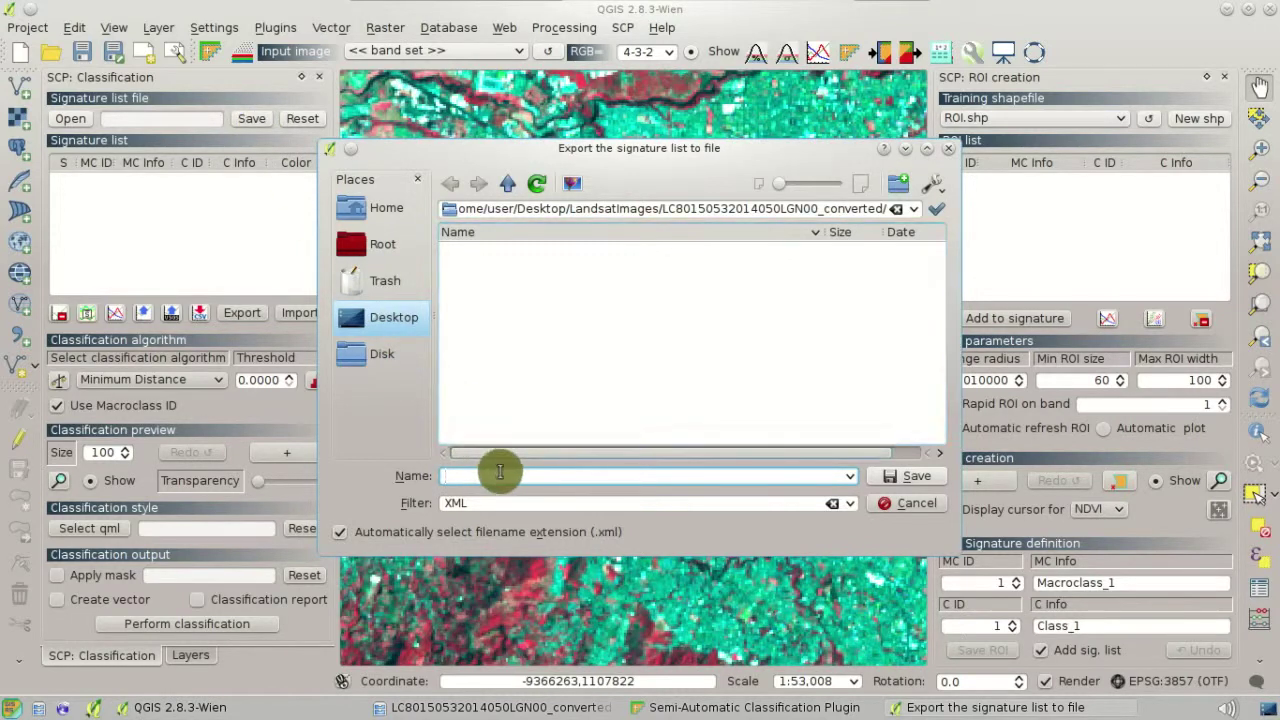
{"action": "type", "text": "SIG"}
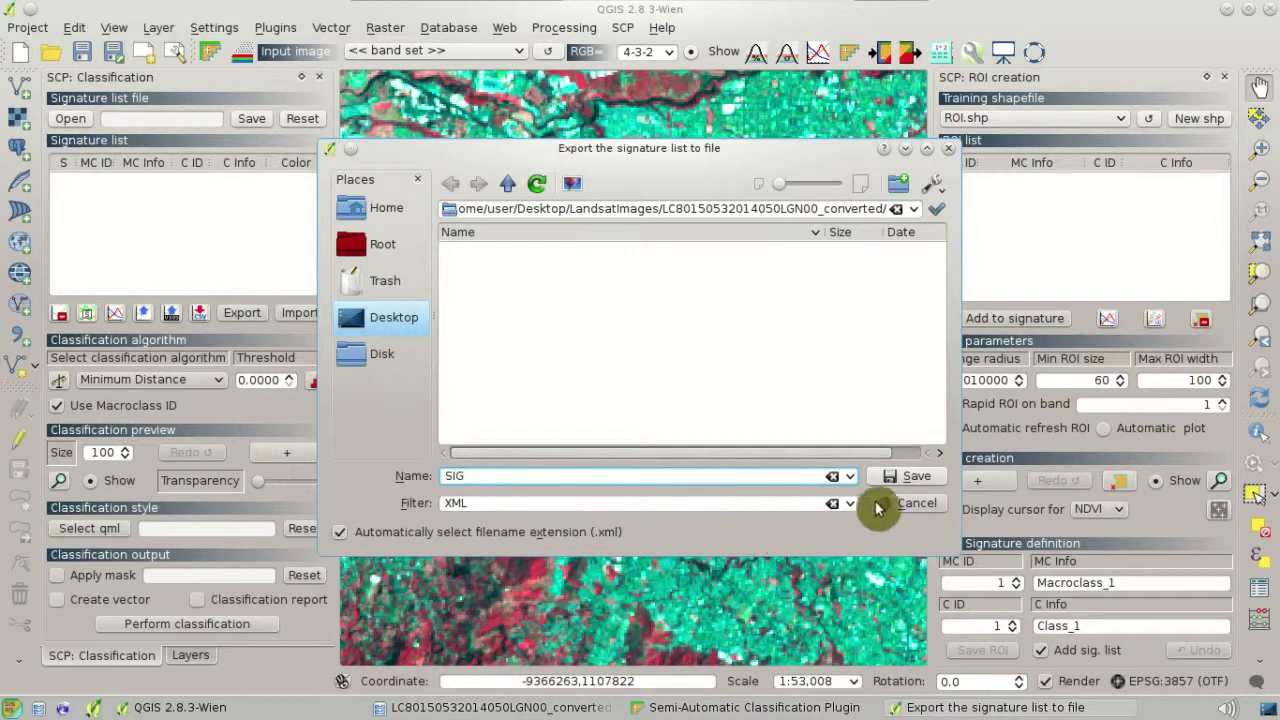
{"action": "left_click", "coordinate": [899, 478]}
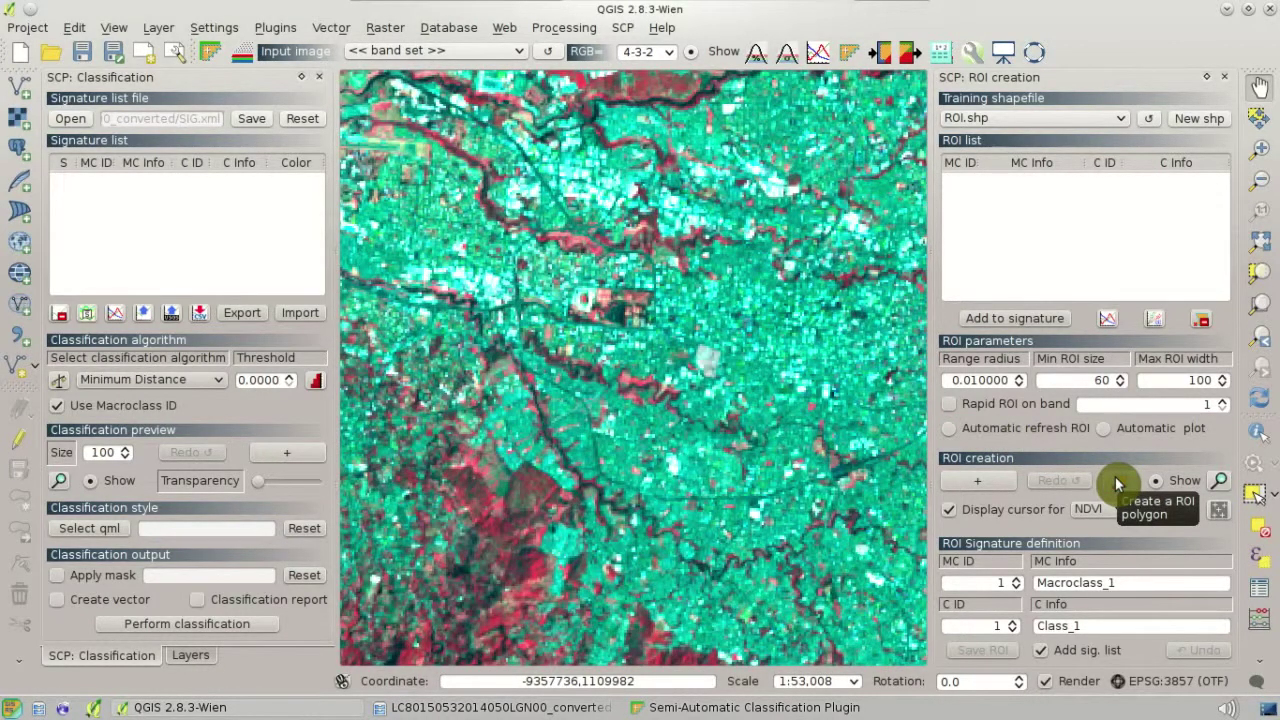
Draw a five-sided ROI polygon over the built-up area around the pale grey patch.
{"action": "left_click", "coordinate": [1118, 482]}
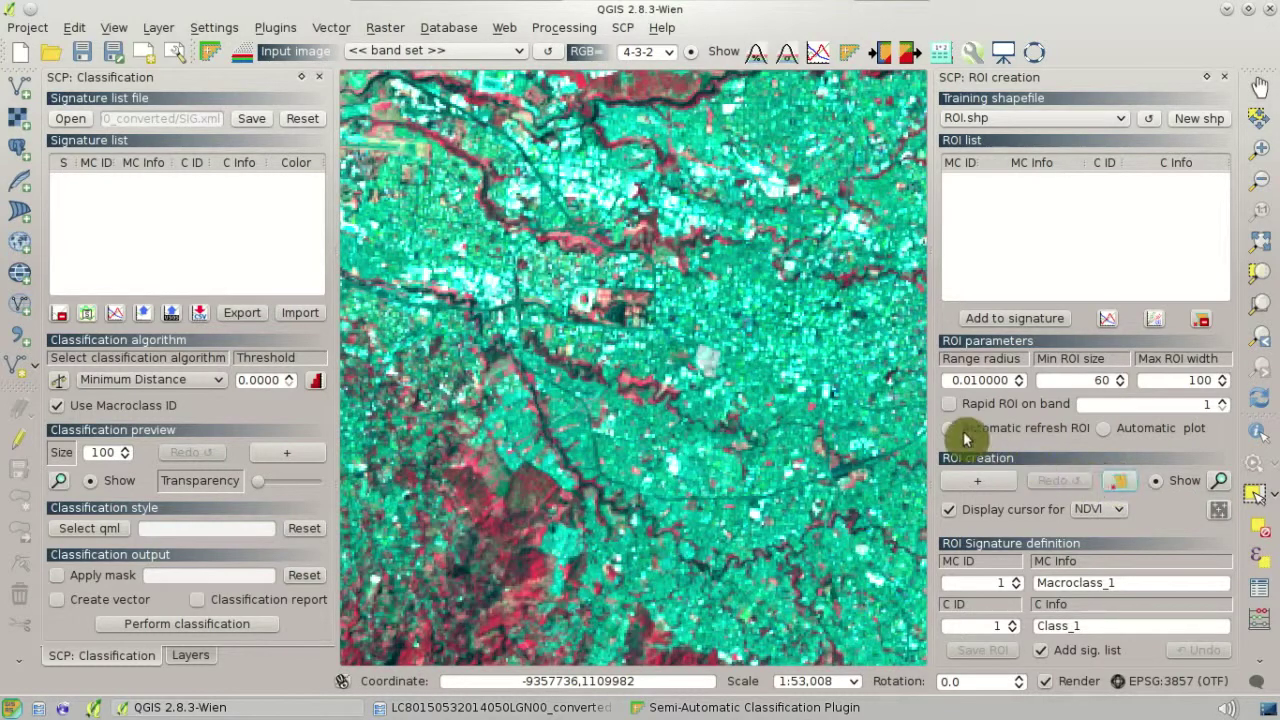
{"action": "scroll", "coordinate": [743, 316], "scroll_direction": "up", "scroll_amount": 1}
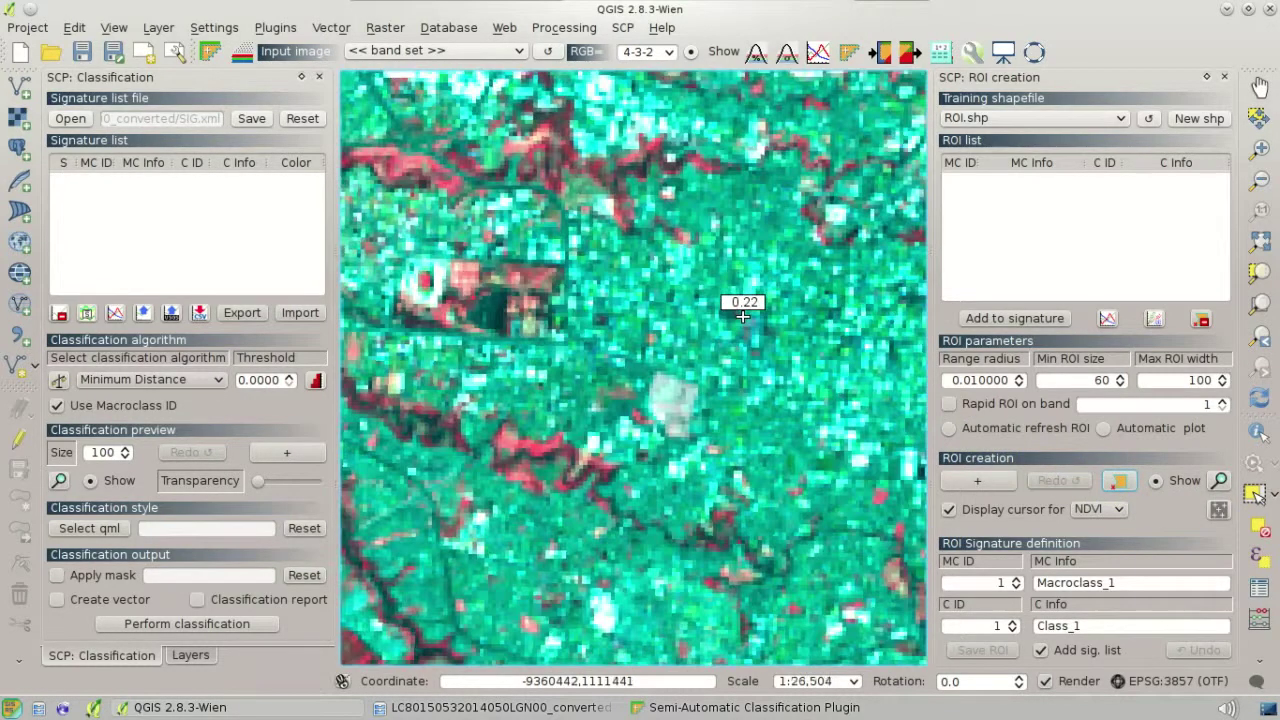
{"action": "left_click", "coordinate": [643, 274]}
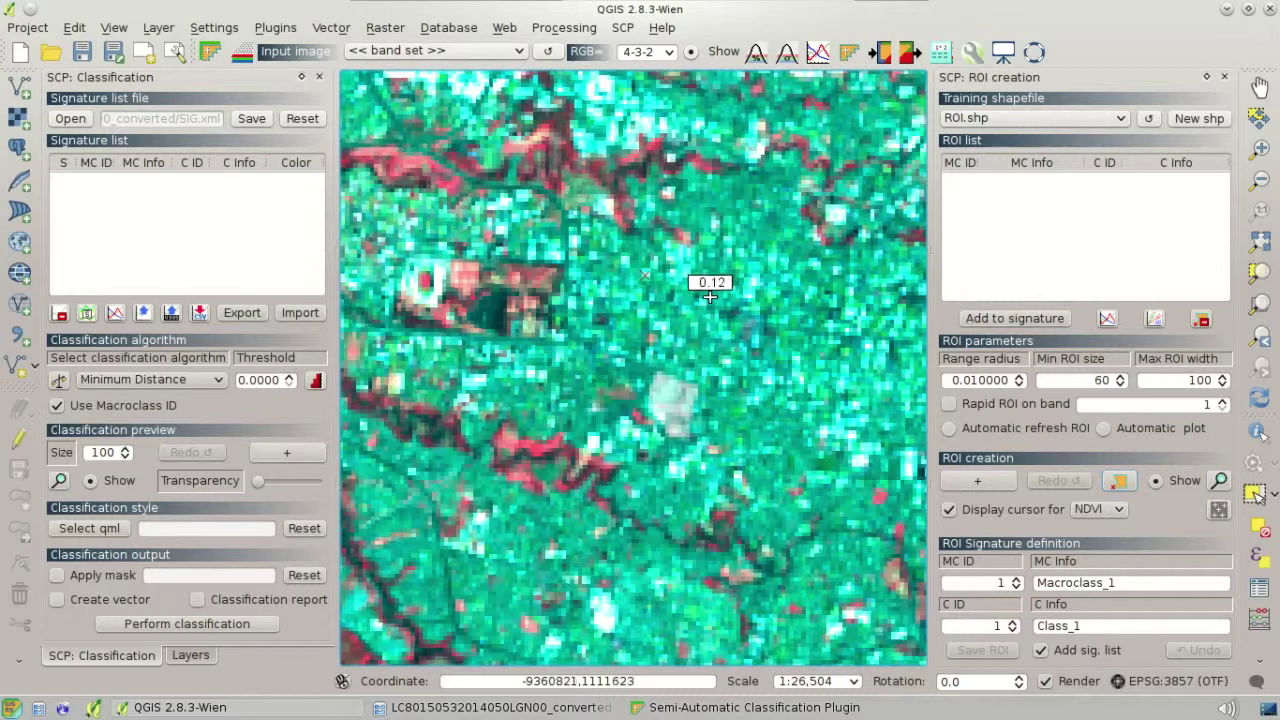
{"action": "left_click", "coordinate": [850, 312]}
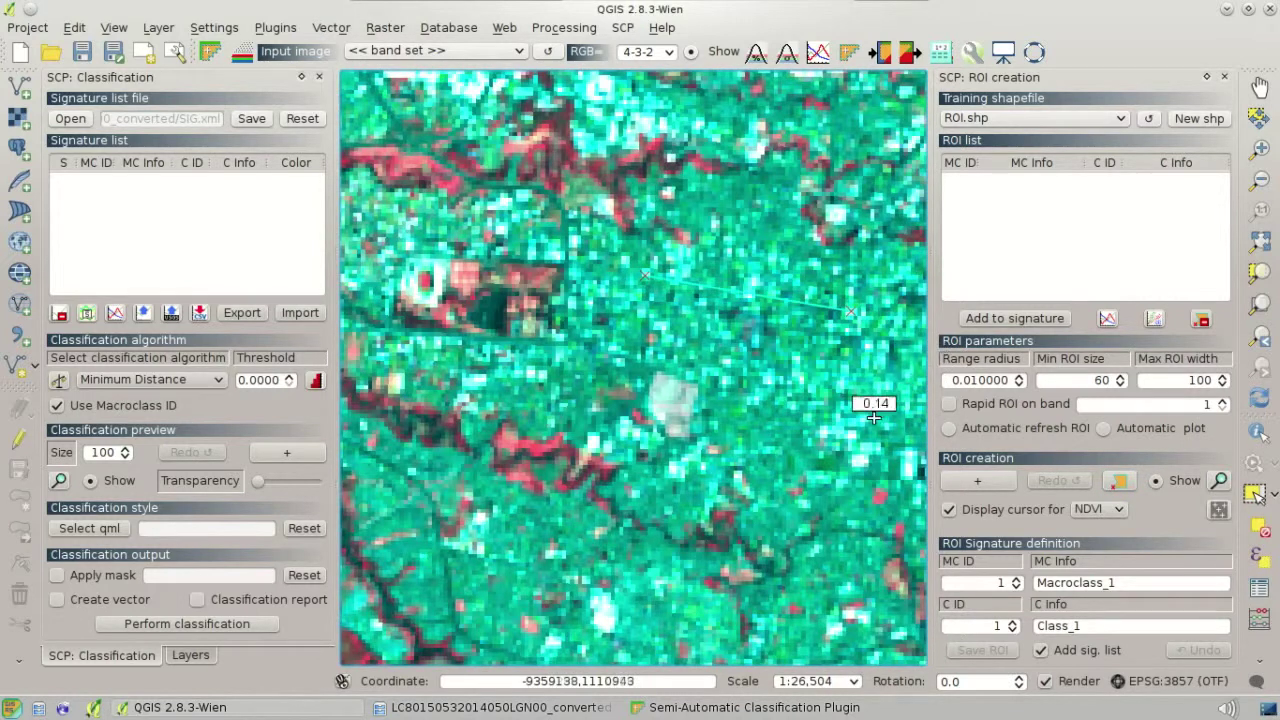
{"action": "left_click", "coordinate": [821, 461]}
{"action": "left_click", "coordinate": [637, 433]}
{"action": "right_click", "coordinate": [612, 349]}
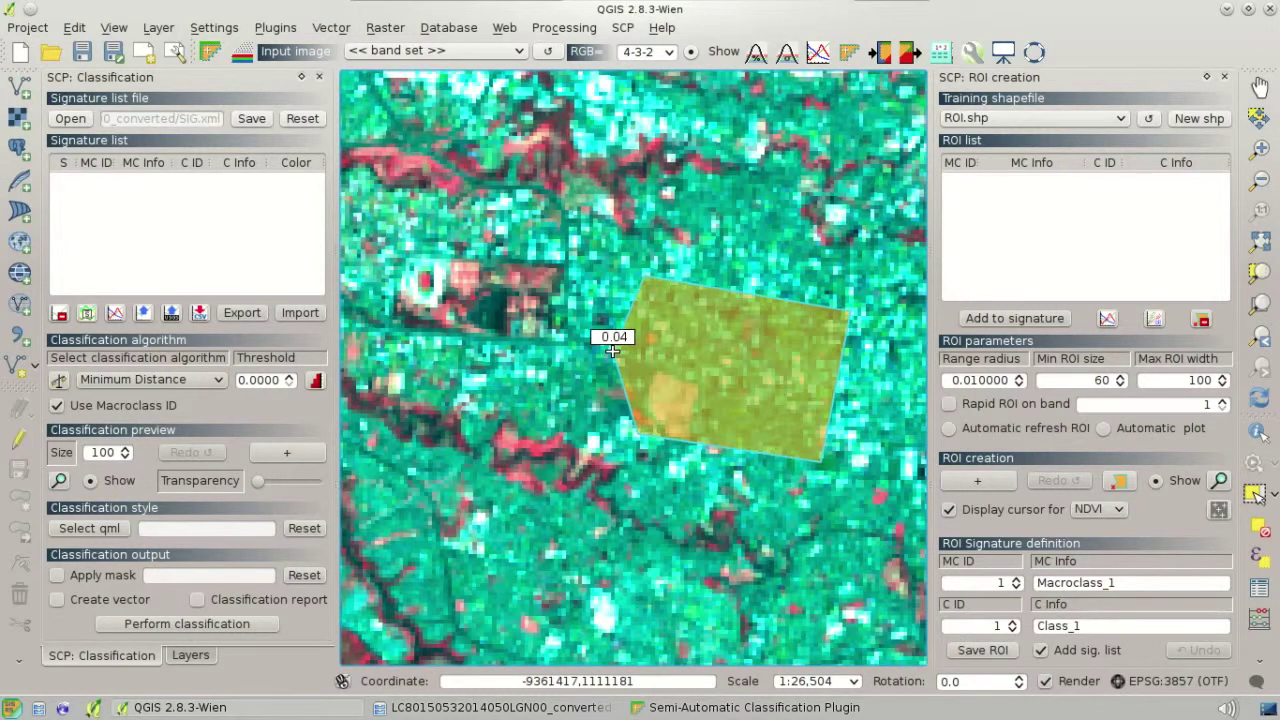
Set the ROI's macroclass info to Built-up and class info to Built-up1, and save the ROI with its signature.
{"action": "mouse_move", "coordinate": [1122, 576]}
{"action": "left_mouse_down"}
{"action": "mouse_move", "coordinate": [1151, 583]}
{"action": "mouse_move", "coordinate": [1018, 575]}
{"action": "left_mouse_up"}
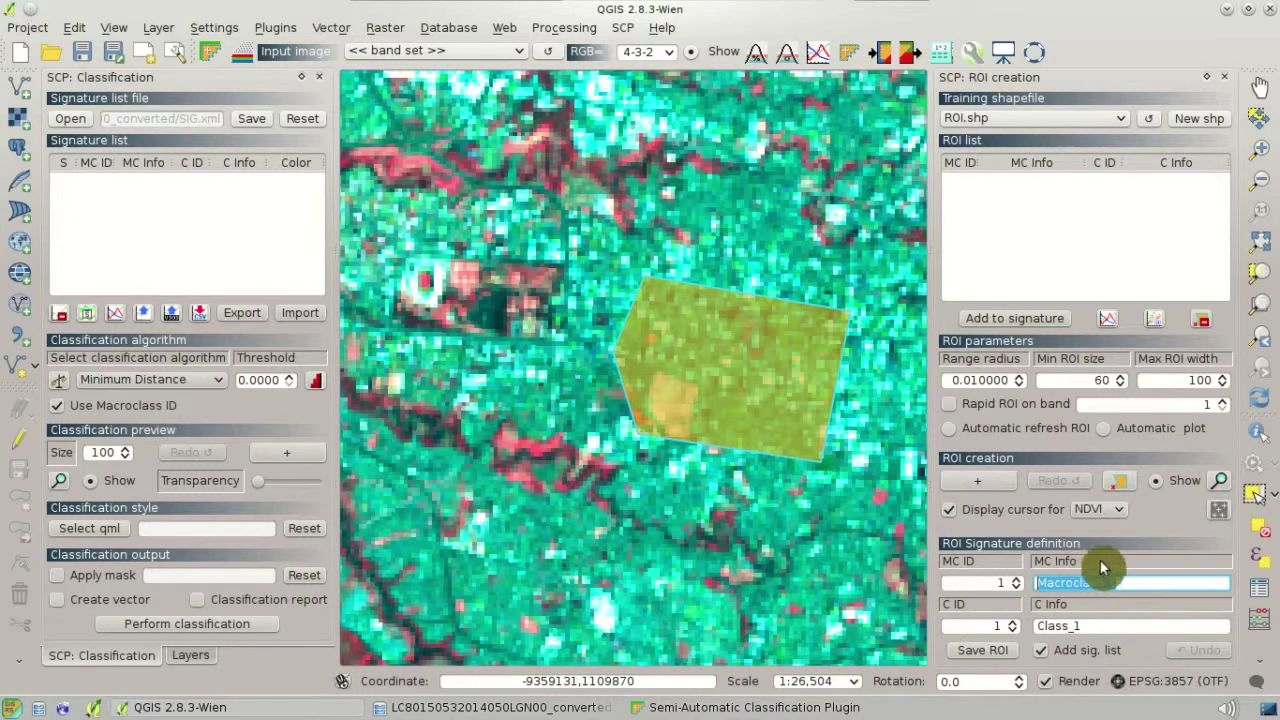
{"action": "type", "text": "Buil"}
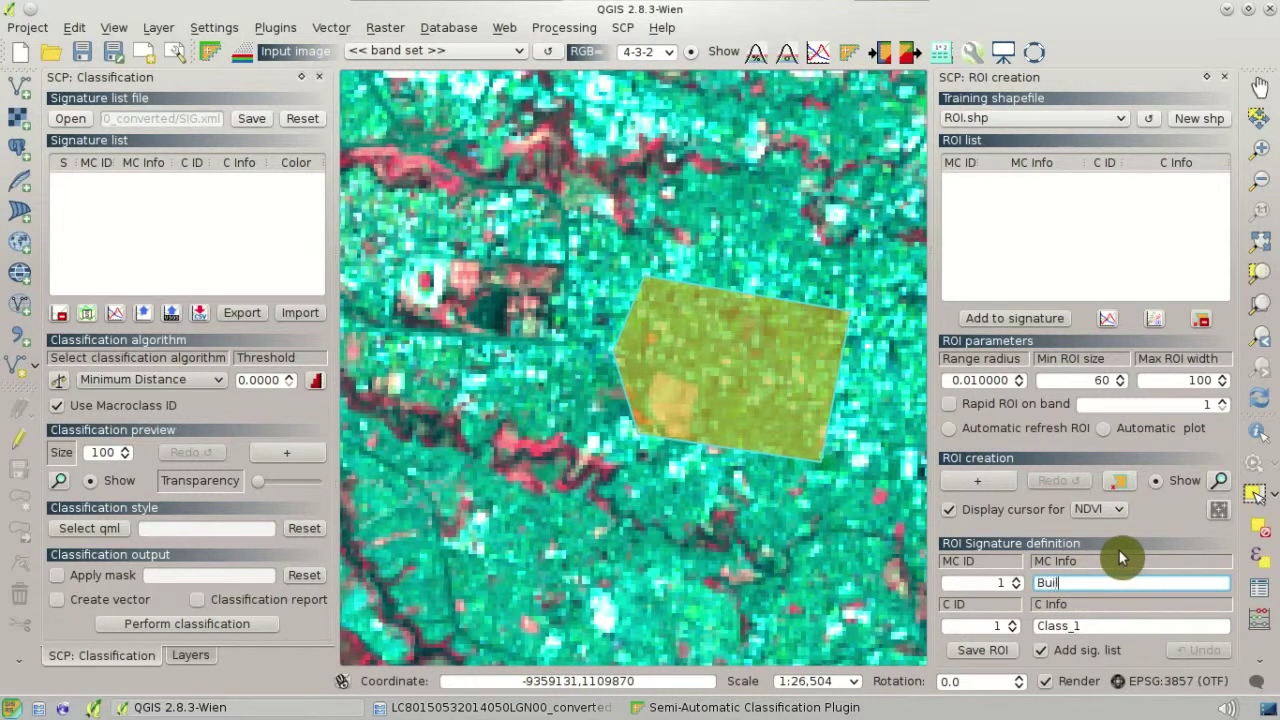
{"action": "type", "text": "t-up"}
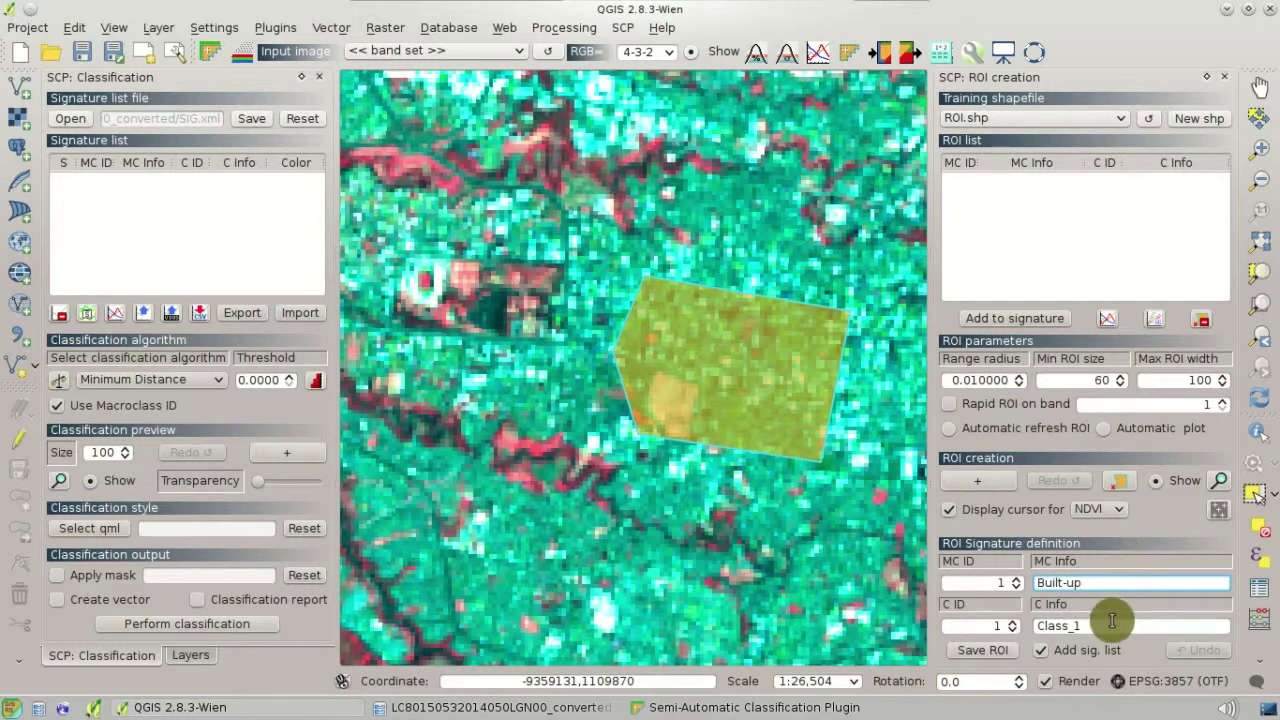
{"action": "key", "text": "Tab"}
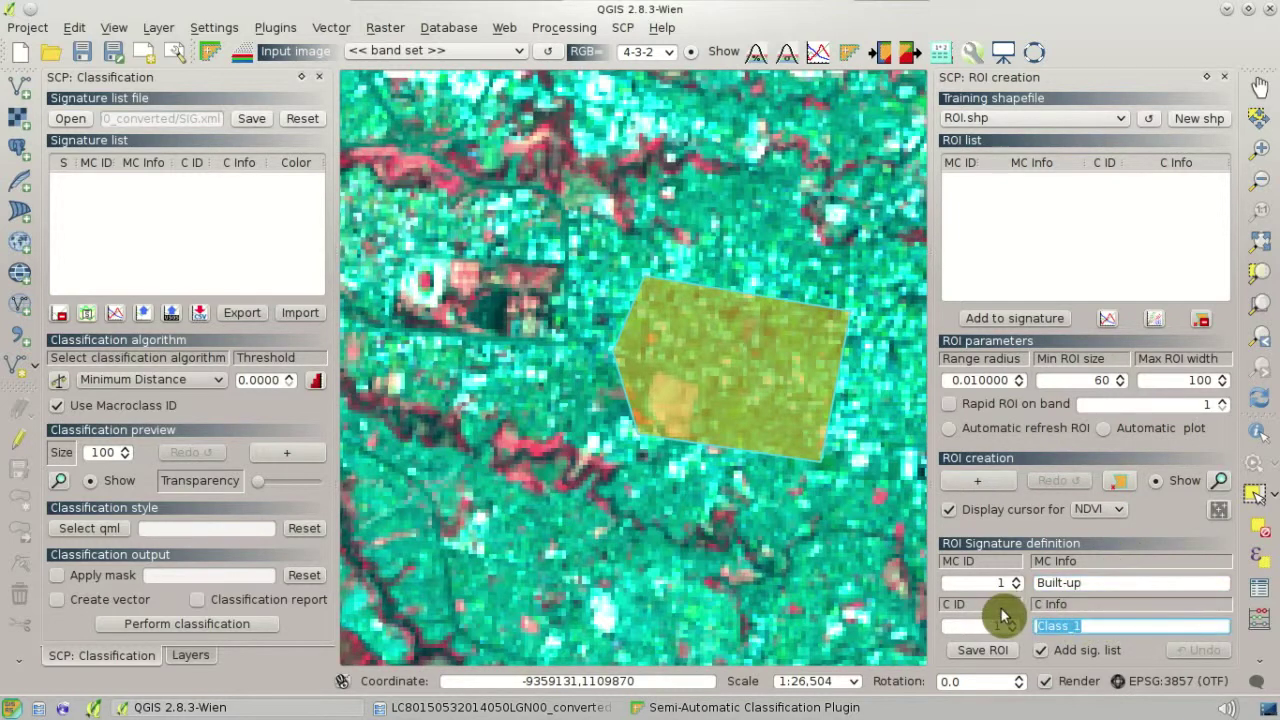
{"action": "type", "text": "Built-up1"}
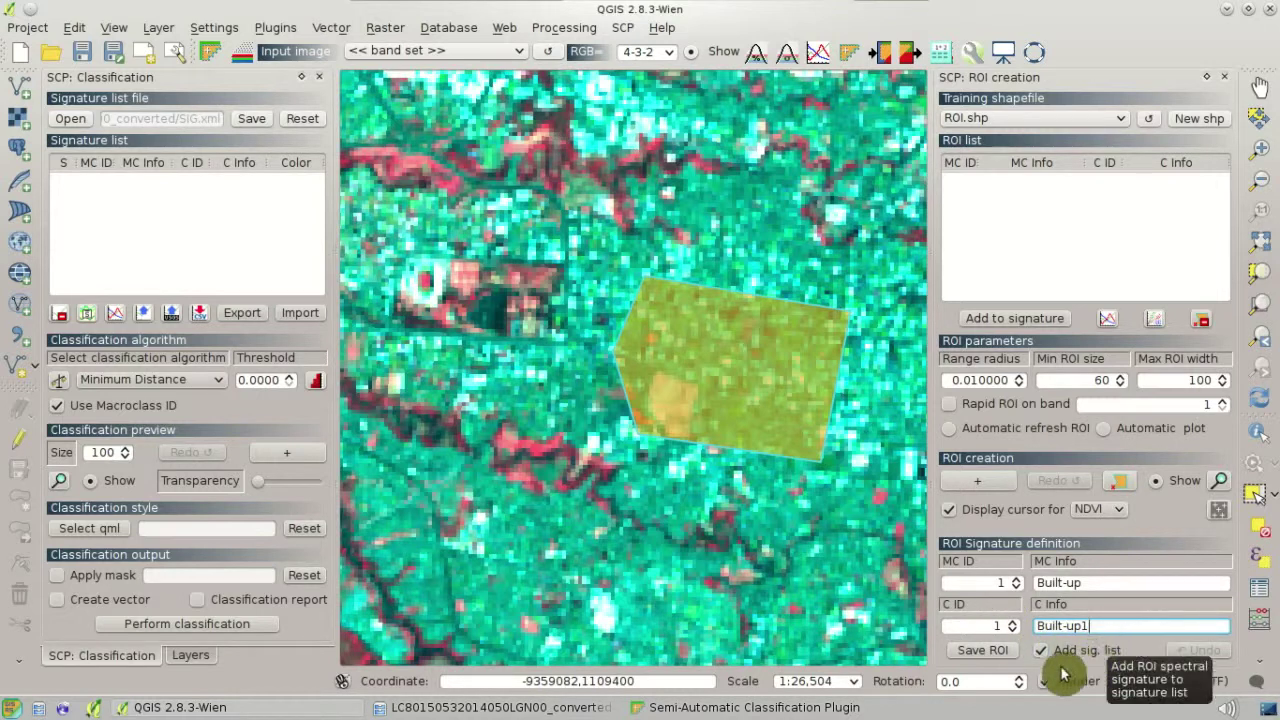
{"action": "left_click", "coordinate": [1007, 662]}
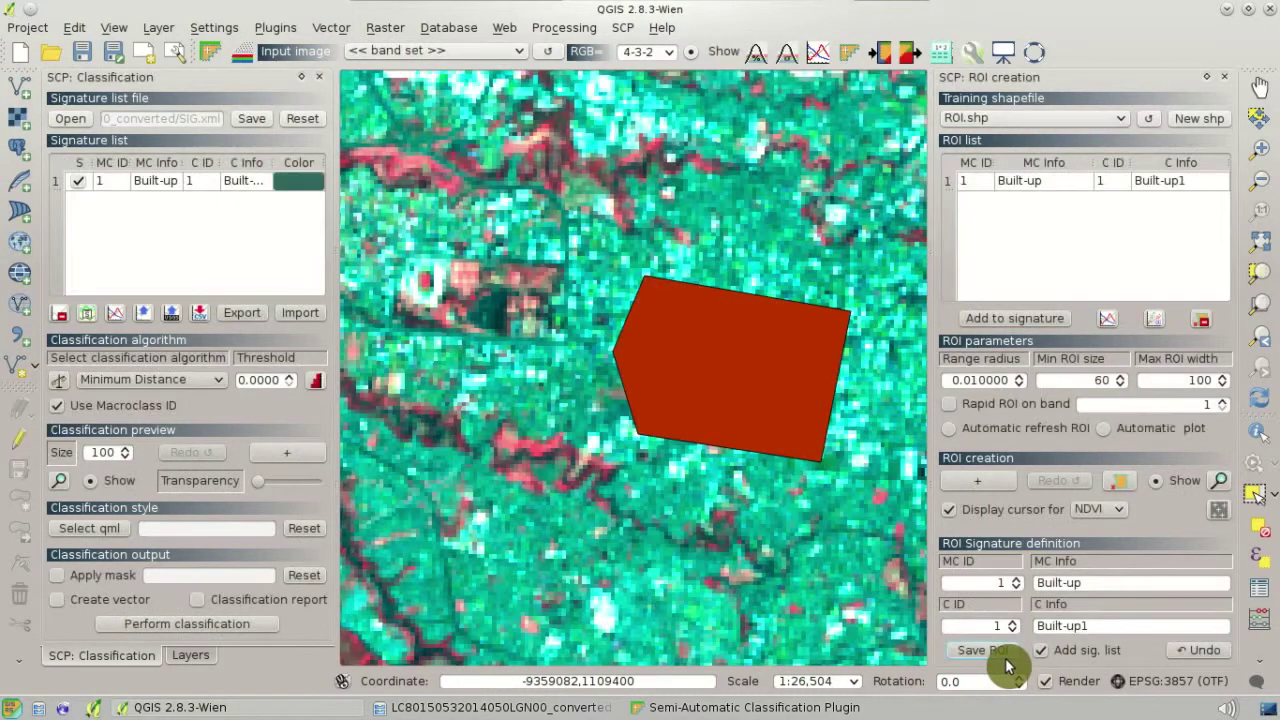
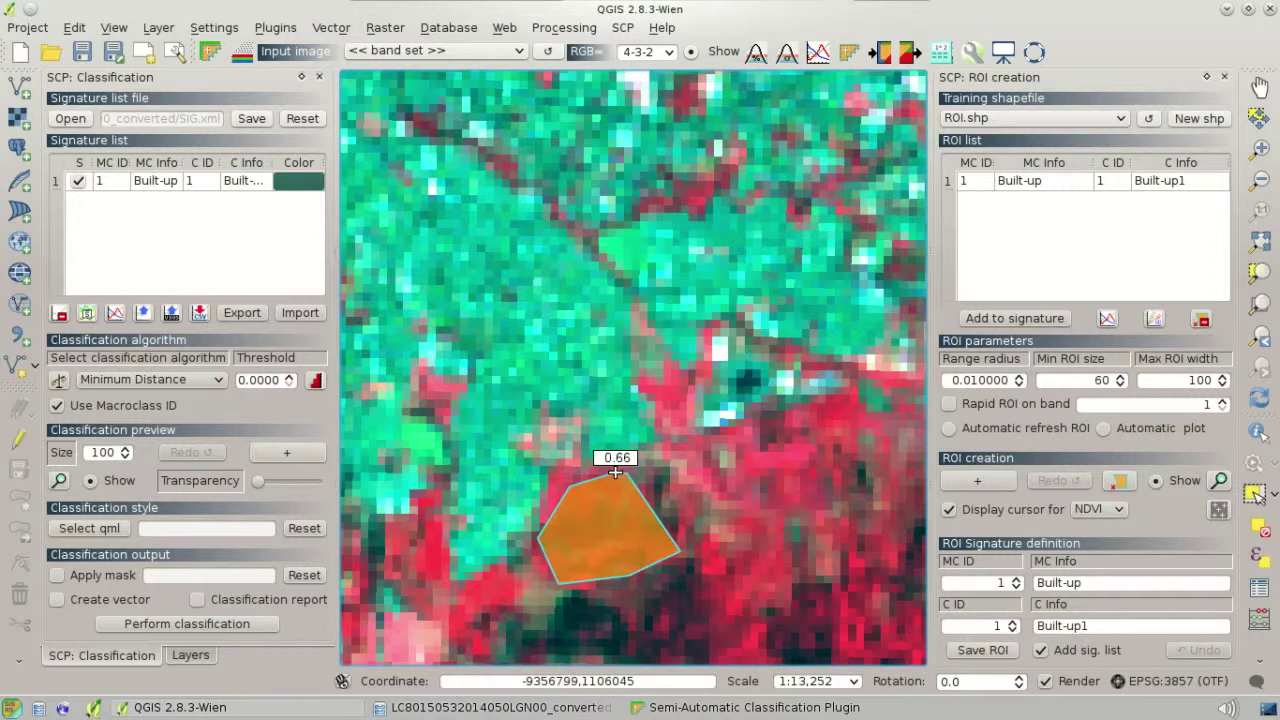
Save the drawn ROI with macroclass ID 2 named Vegetation and class ID 2 named Vegetation1, adding its signature.
{"action": "left_click_drag", "start_coordinate": [968, 580], "coordinate": [1015, 584]}
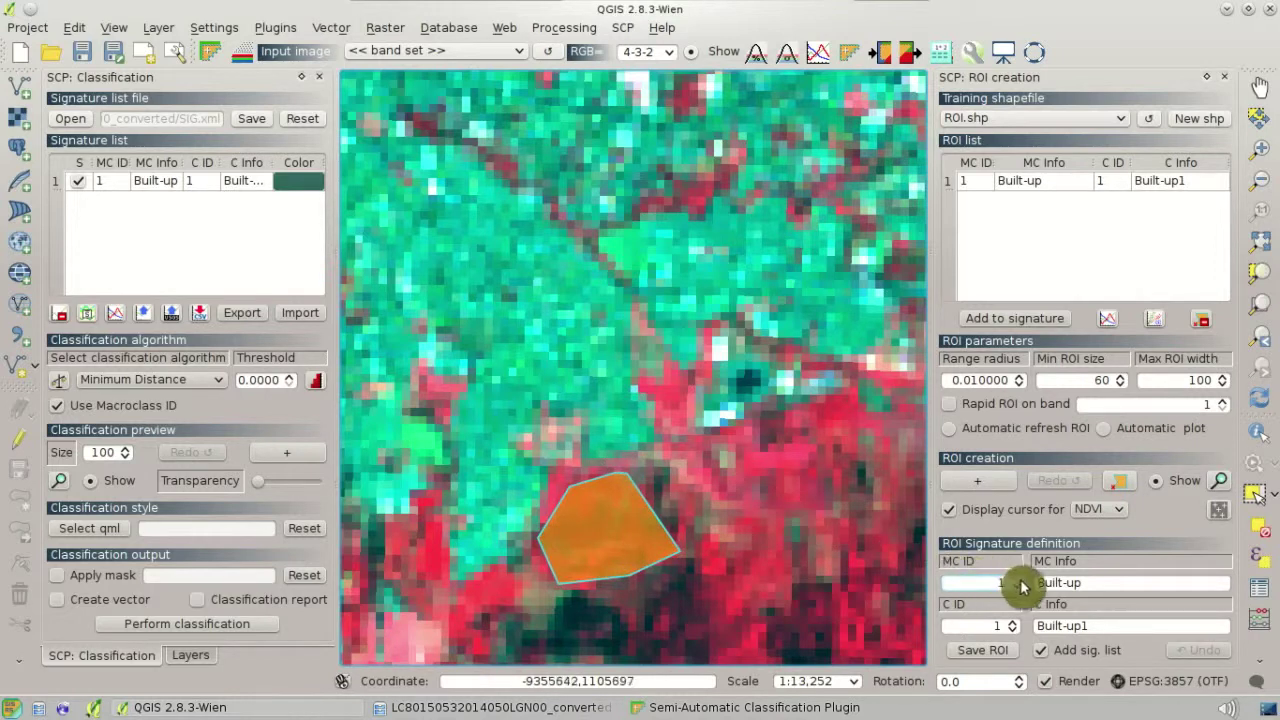
{"action": "type", "text": "2"}
{"action": "key", "text": "Tab"}
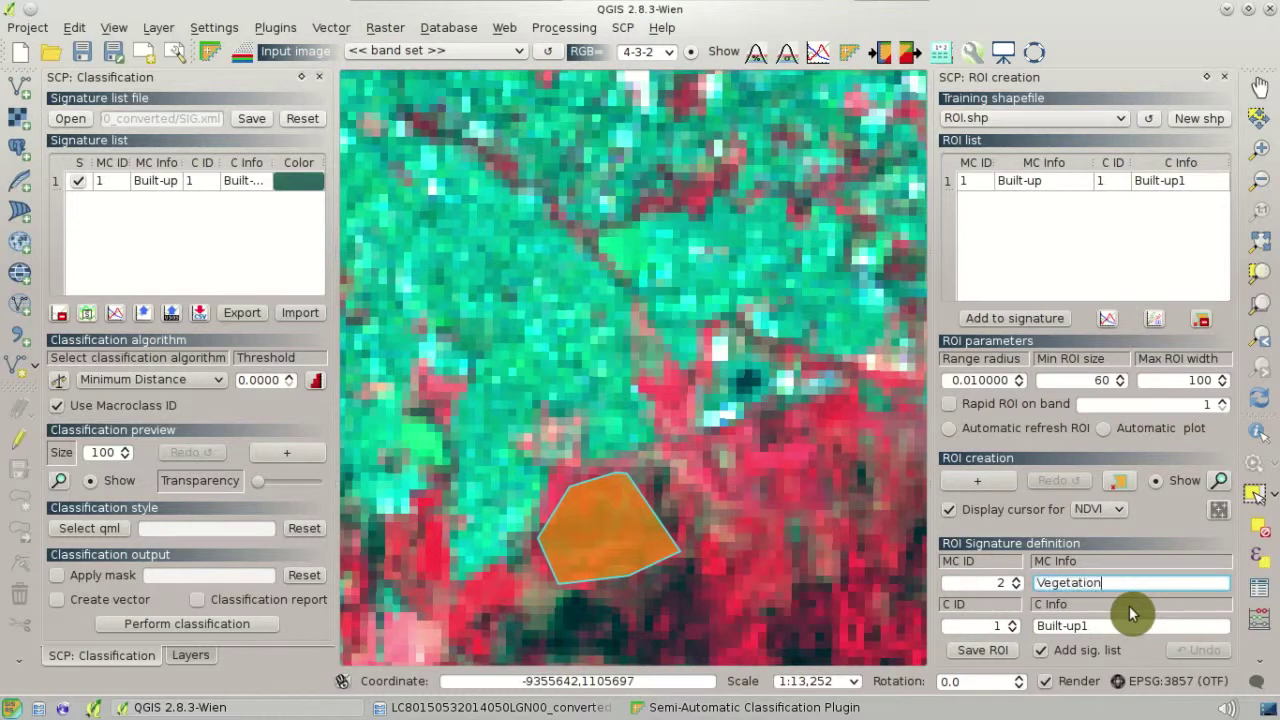
{"action": "type", "text": "Vegetation"}
{"action": "left_click", "coordinate": [1020, 634]}
{"action": "type", "text": "2"}
{"action": "key", "text": "Tab"}
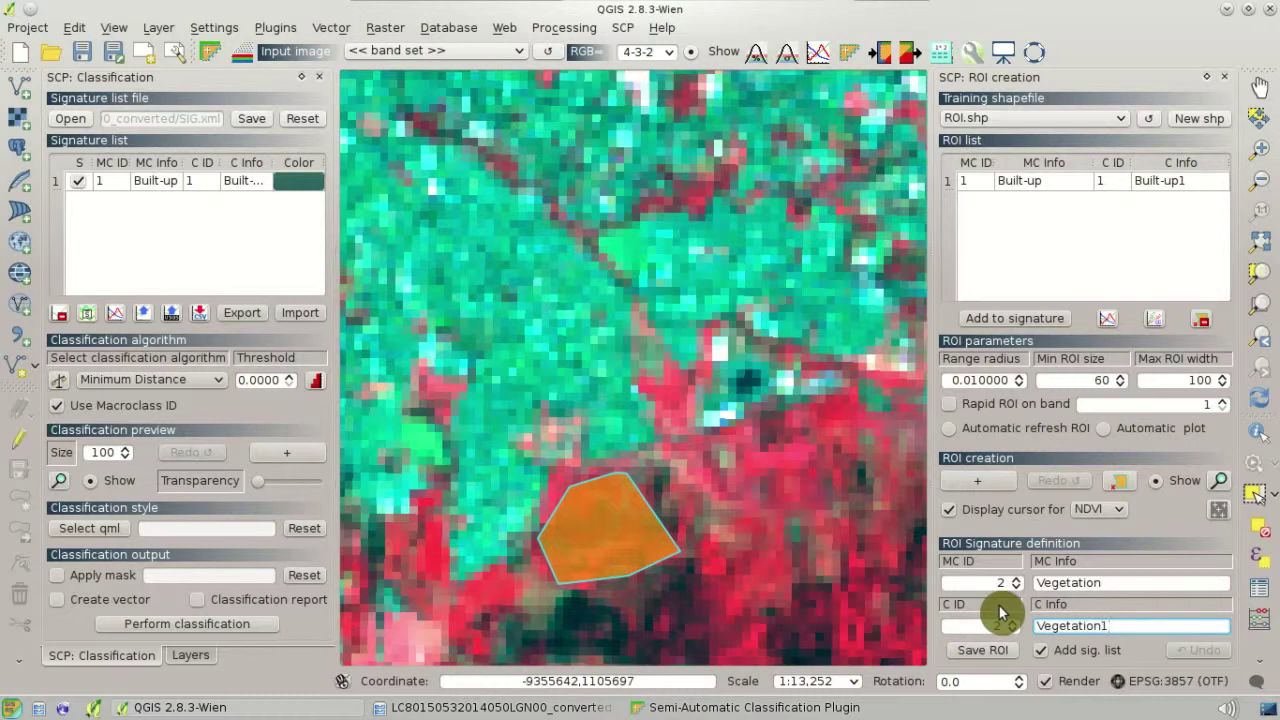
{"action": "left_click", "coordinate": [1008, 652]}
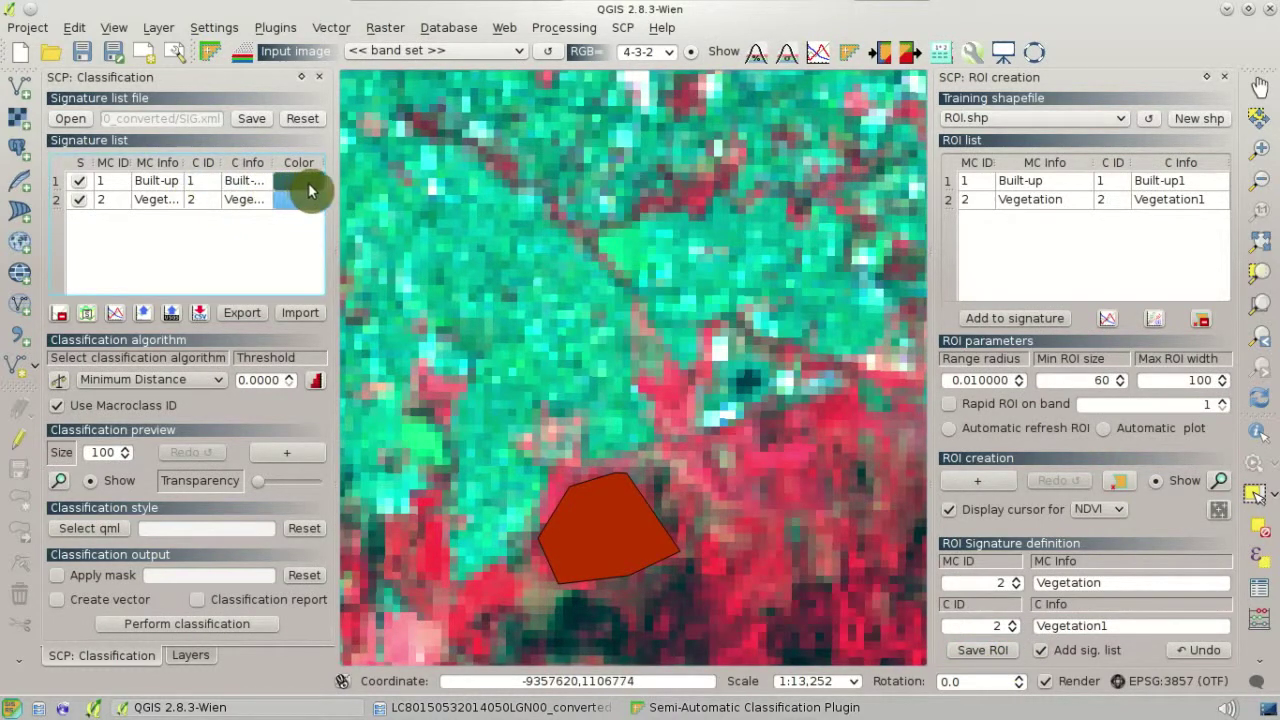
Set the signature colours to red for Built-up and green (#00C000) for Vegetation.
{"action": "double_click", "coordinate": [311, 185]}
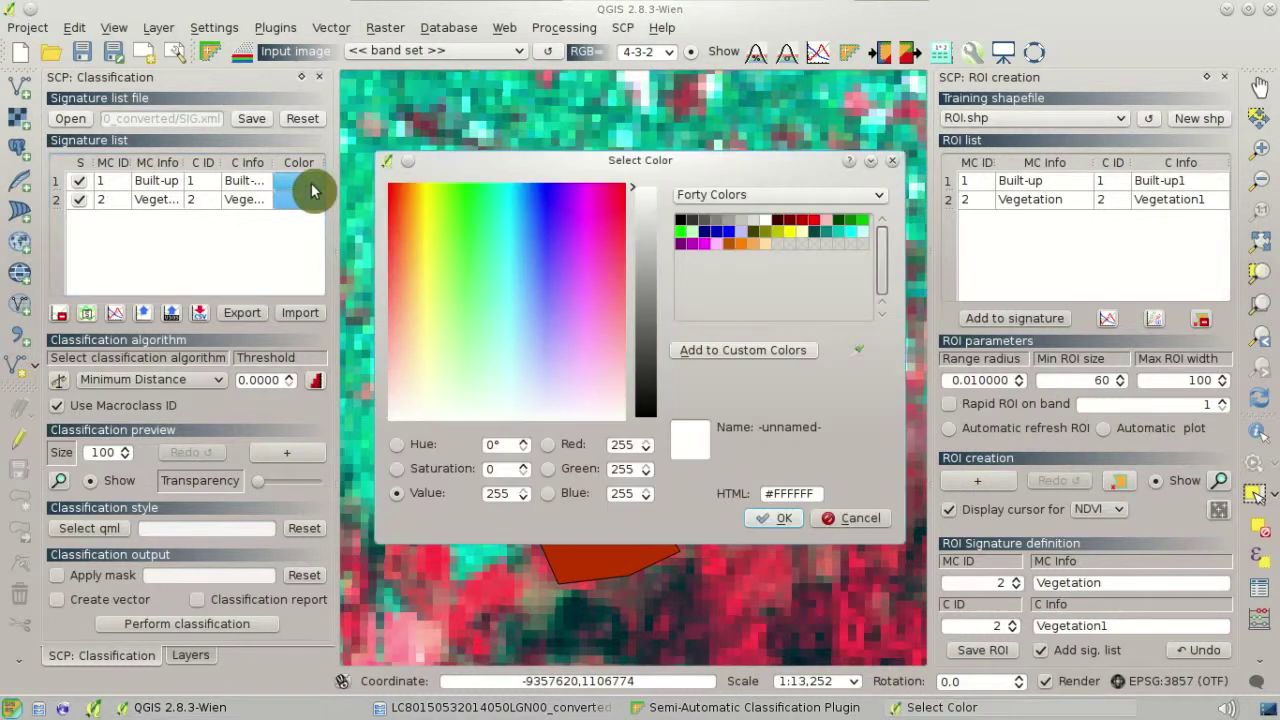
{"action": "left_click", "coordinate": [815, 218]}
{"action": "left_click", "coordinate": [776, 518]}
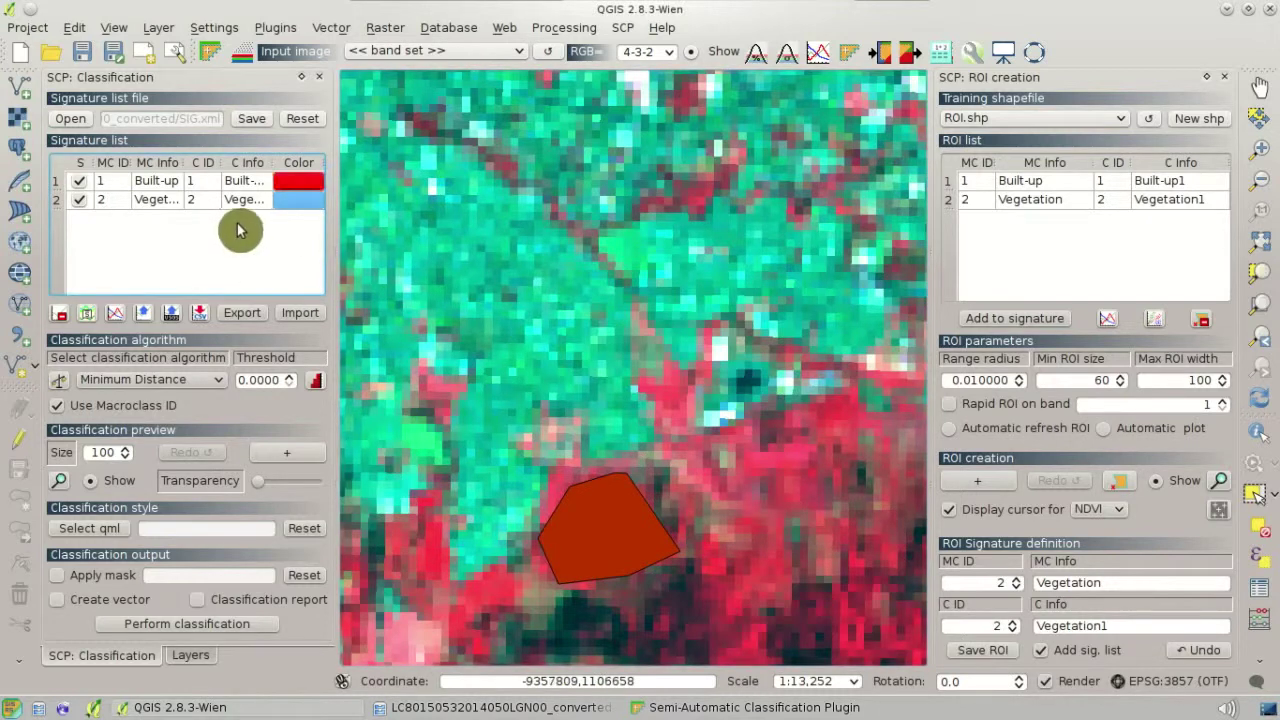
{"action": "double_click", "coordinate": [303, 206]}
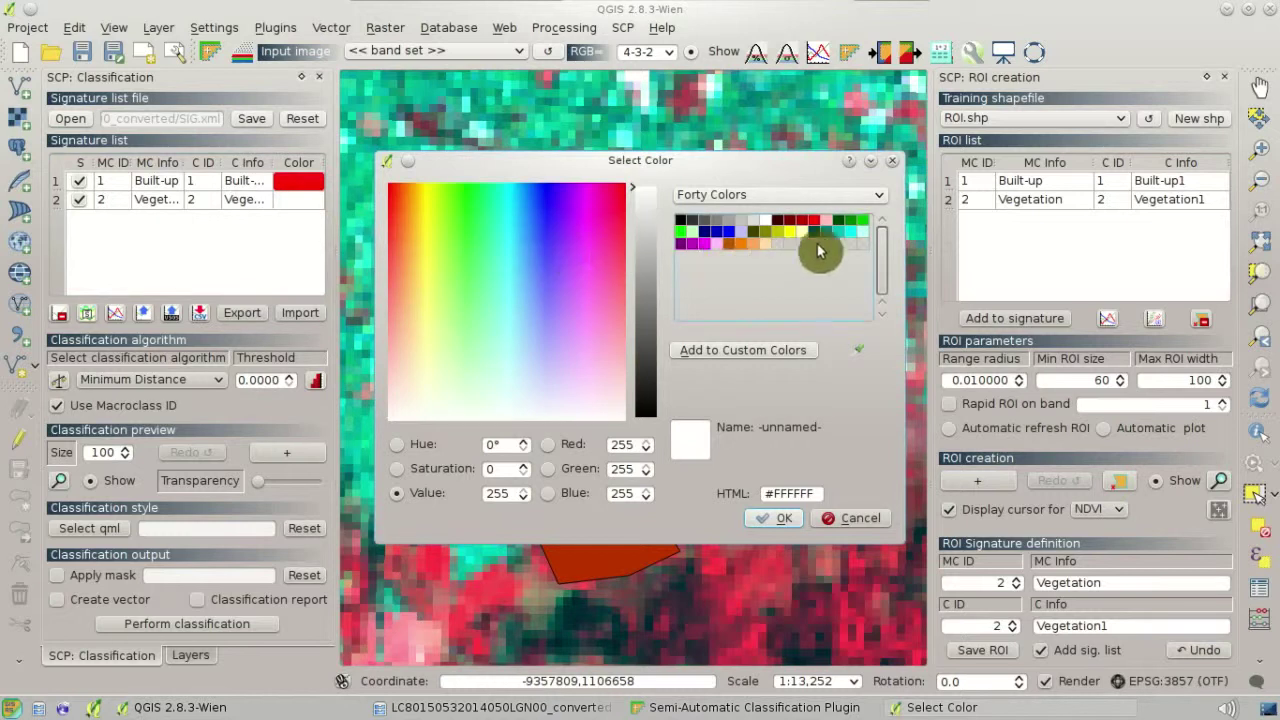
{"action": "left_click", "coordinate": [862, 220]}
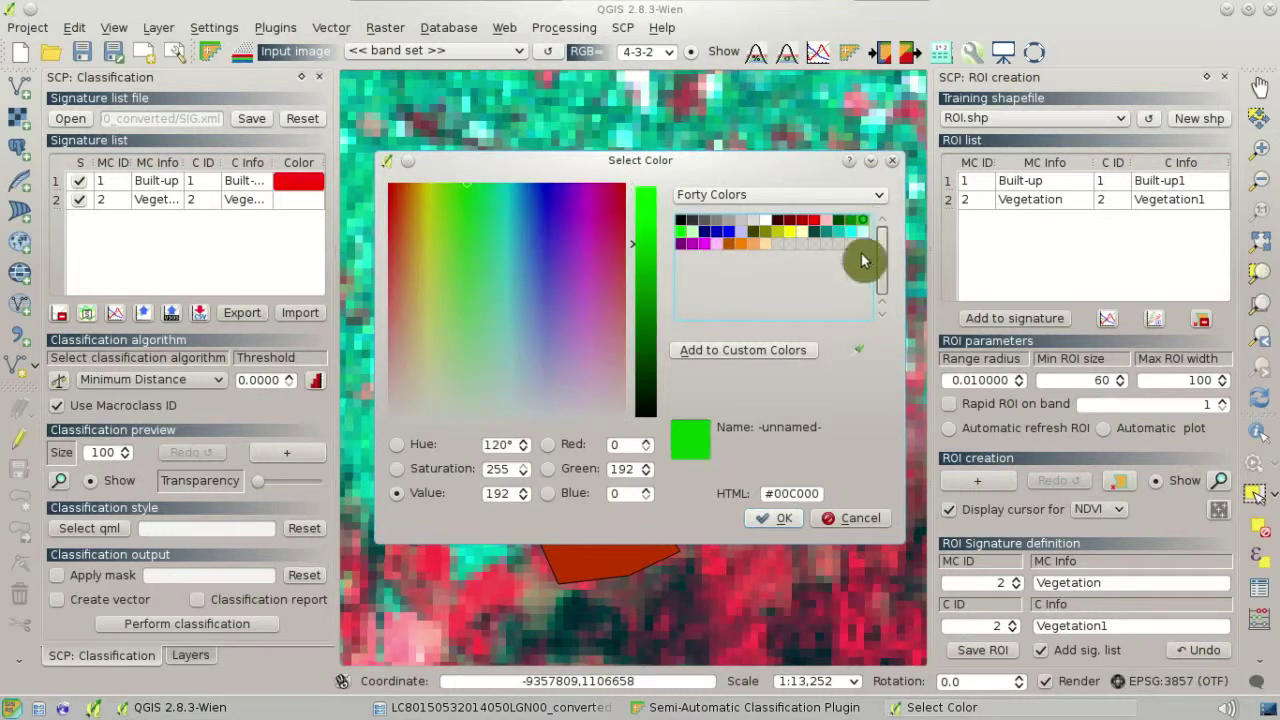
{"action": "left_click", "coordinate": [777, 519]}
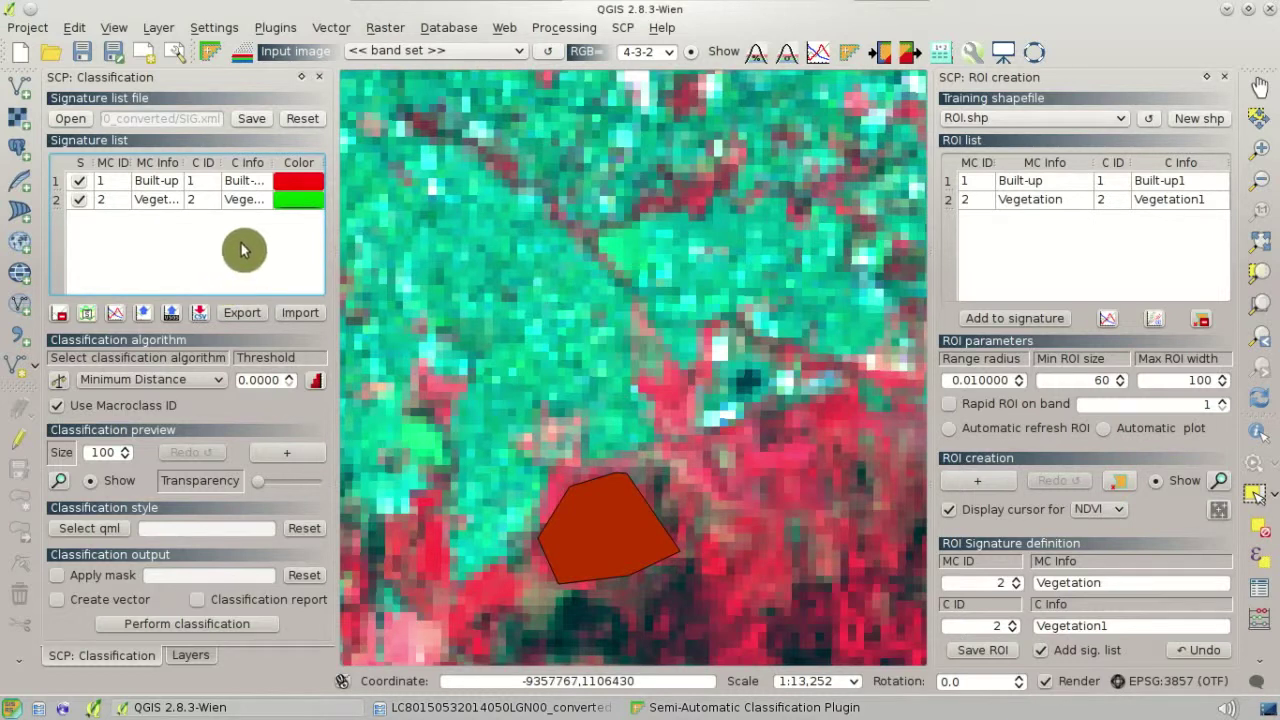
{"action": "left_click_drag", "start_coordinate": [335, 240], "coordinate": [301, 228]}
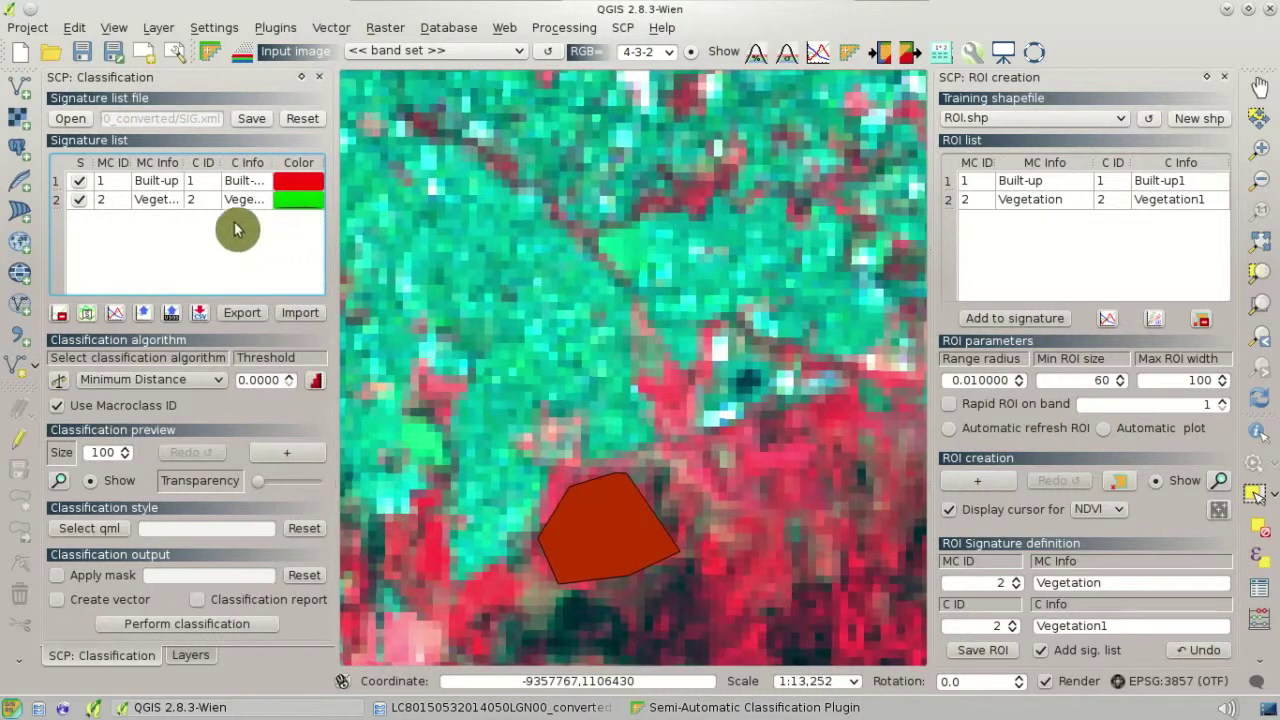
Plot the Built-up and Vegetation signatures together and examine their curves, values and standard deviations per wavelength.
{"action": "mouse_move", "coordinate": [165, 192]}
{"action": "left_mouse_down"}
{"action": "mouse_move", "coordinate": [171, 214]}
{"action": "mouse_move", "coordinate": [140, 290]}
{"action": "left_mouse_up"}
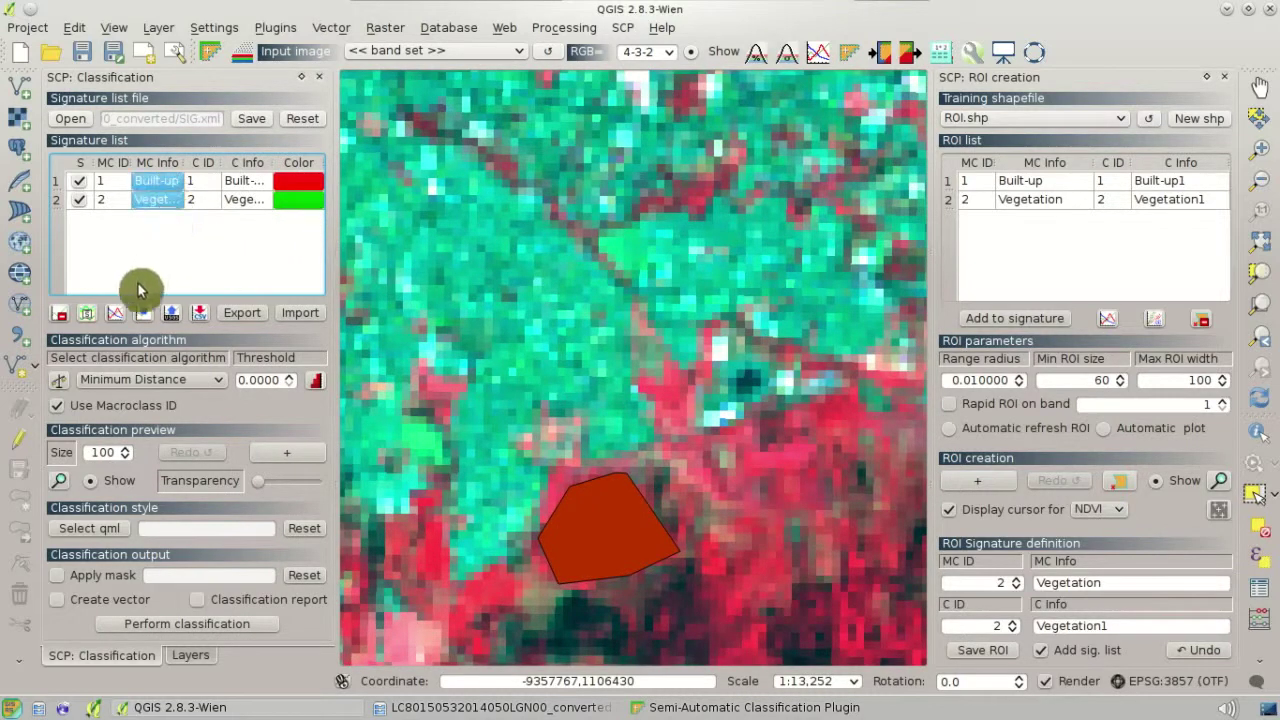
{"action": "left_click", "coordinate": [117, 320]}
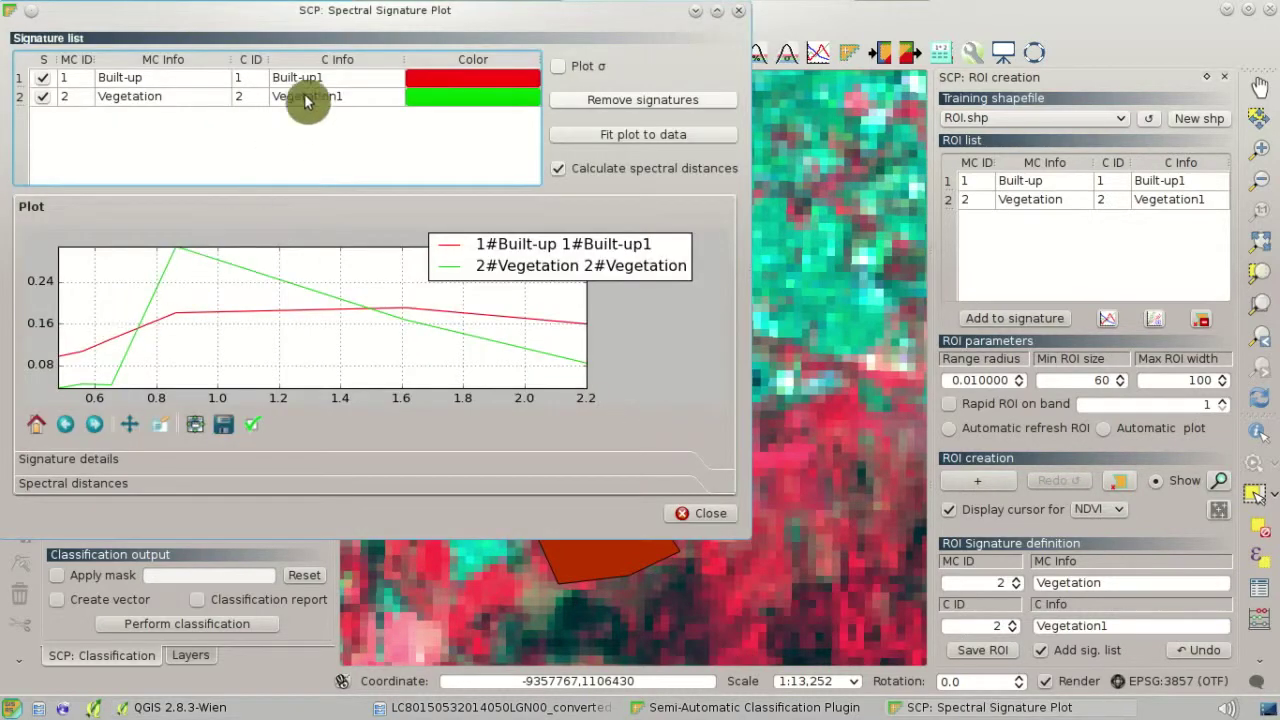
{"action": "left_click_drag", "start_coordinate": [317, 30], "coordinate": [615, 91]}
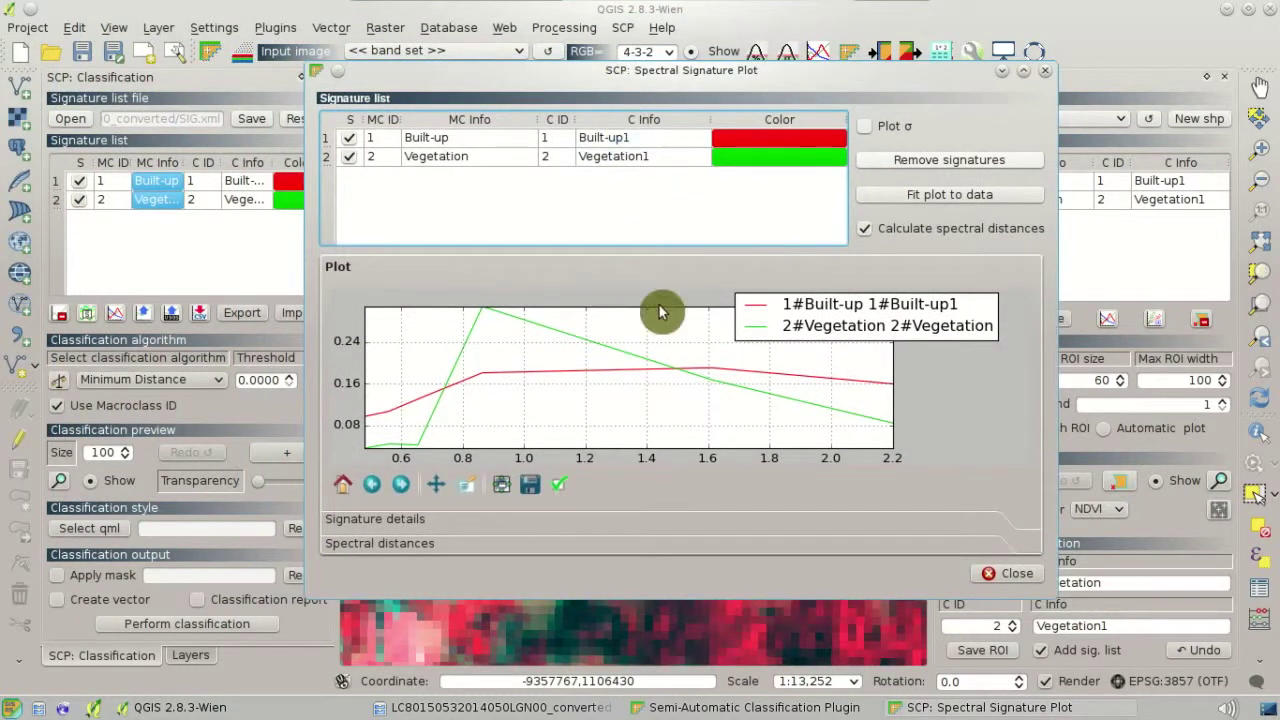
{"action": "left_click", "coordinate": [769, 522]}
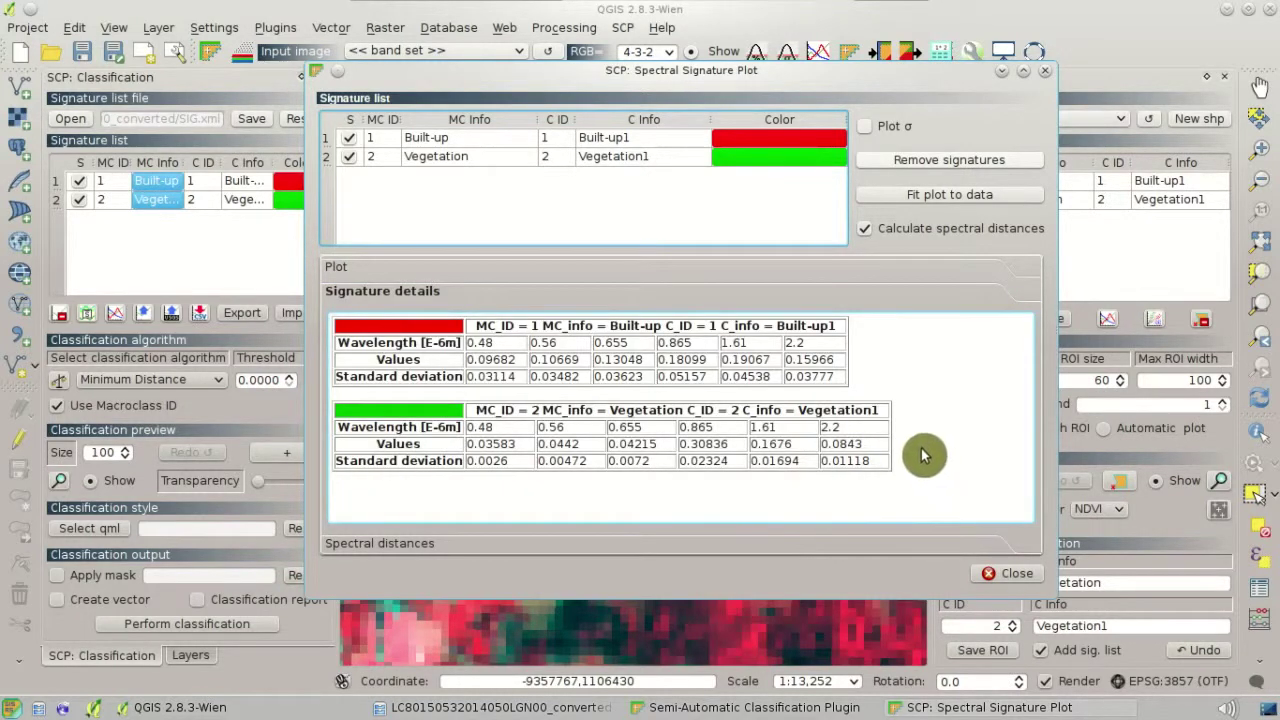
{"action": "left_click_drag", "start_coordinate": [865, 432], "coordinate": [395, 458]}
{"action": "left_click", "coordinate": [444, 505]}
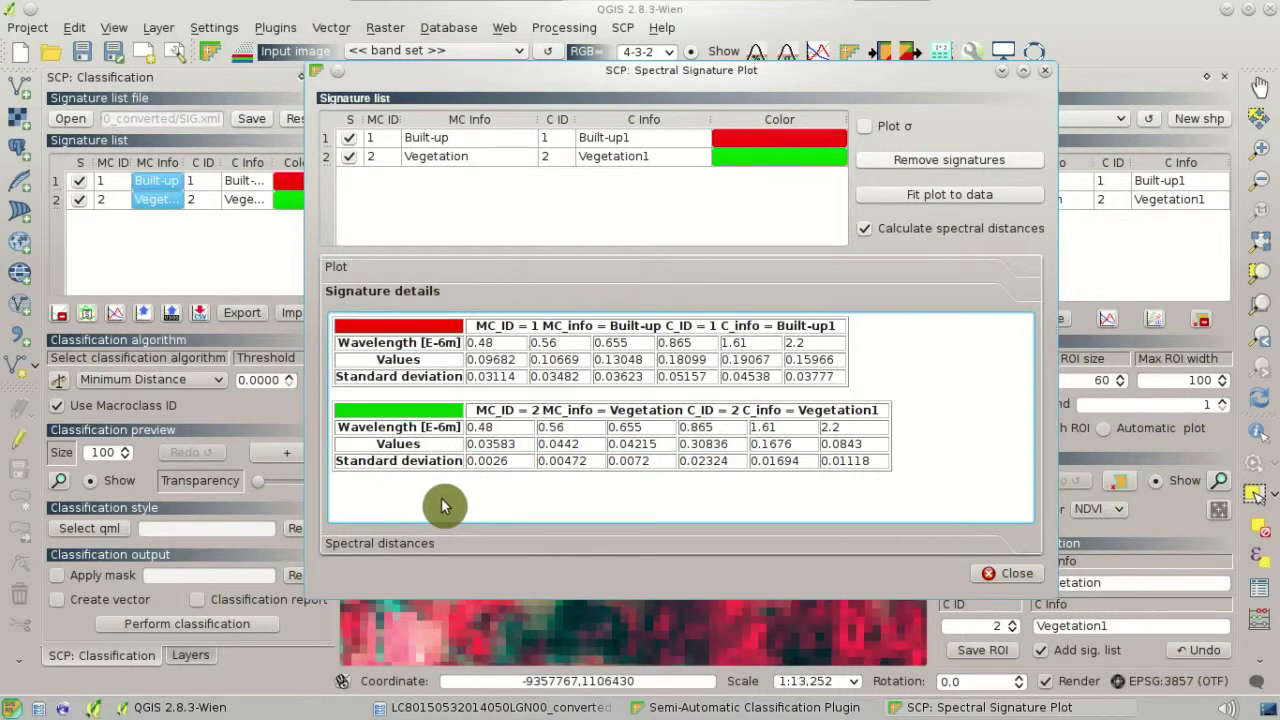
Examine the spectral distances between the Built-up and Vegetation signatures, including Jeffries-Matusita distance and spectral angle.
{"action": "left_click", "coordinate": [561, 549]}
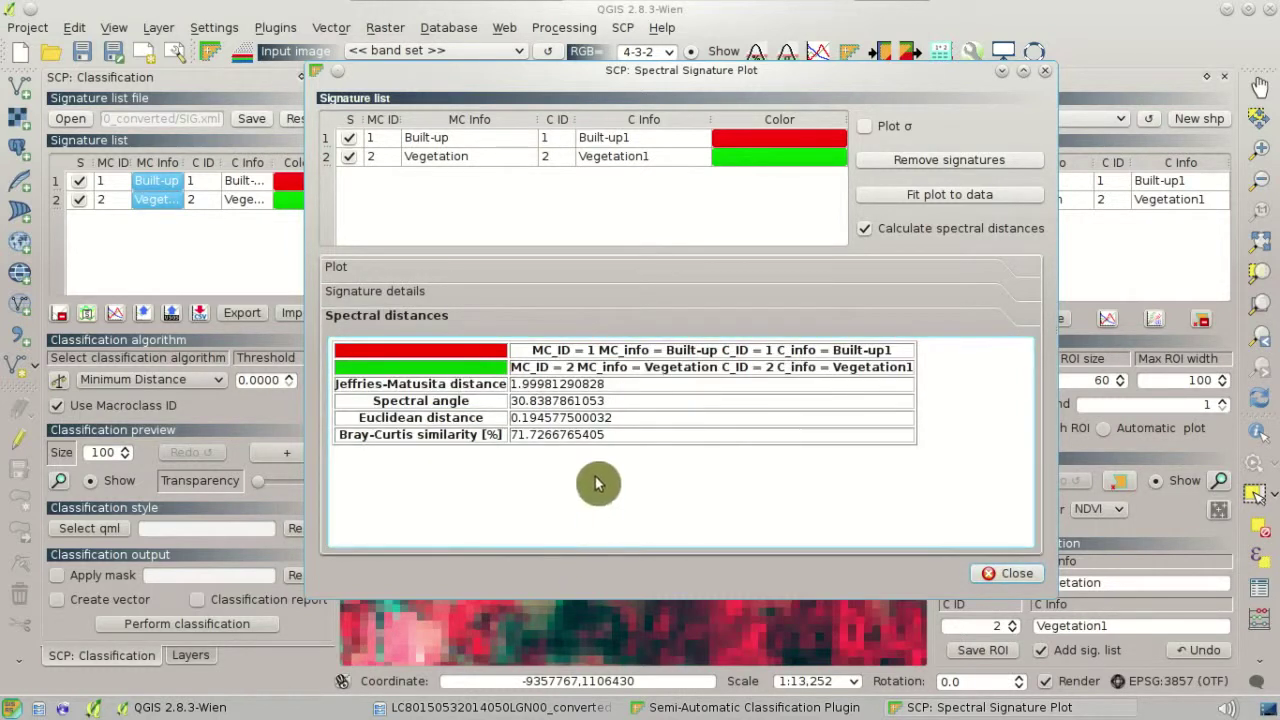
{"action": "left_click_drag", "start_coordinate": [620, 389], "coordinate": [455, 398]}
{"action": "left_click_drag", "start_coordinate": [623, 414], "coordinate": [418, 412]}
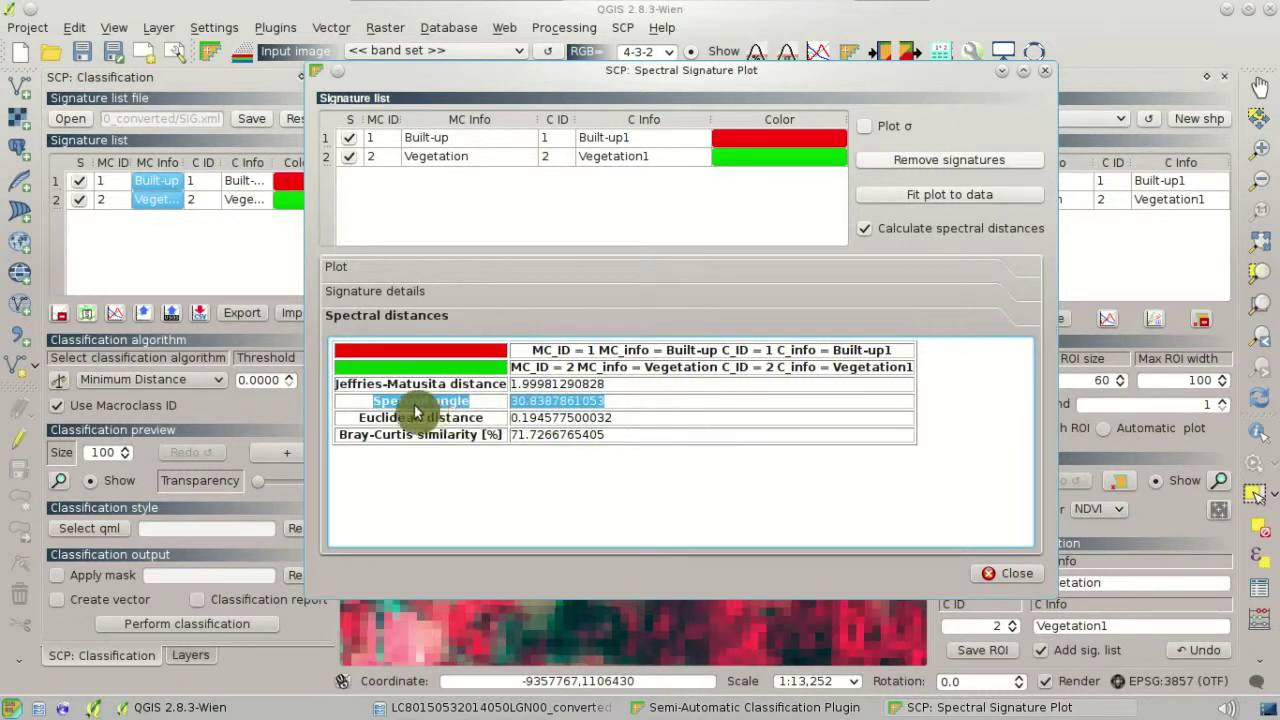
{"action": "left_click", "coordinate": [650, 487]}
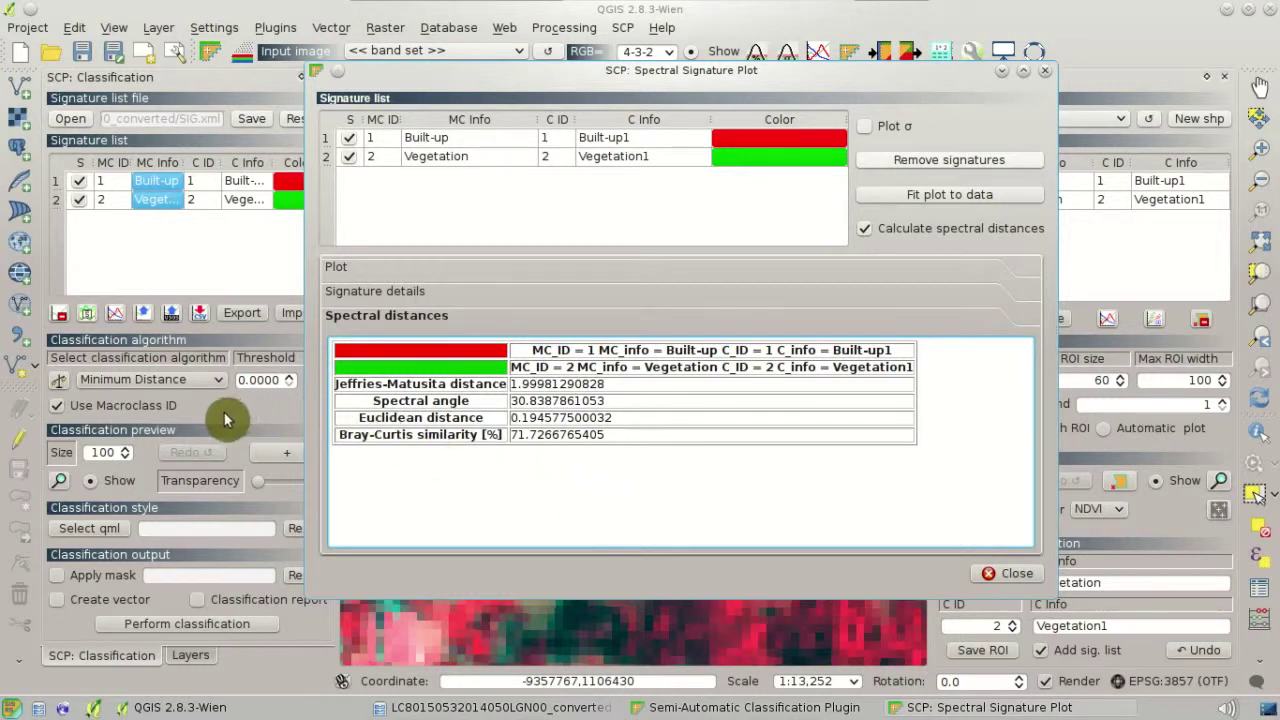
Set the classification algorithm to Maximum Likelihood and check the Jeffries-Matusita distance between the two signatures.
{"action": "left_click", "coordinate": [215, 383]}
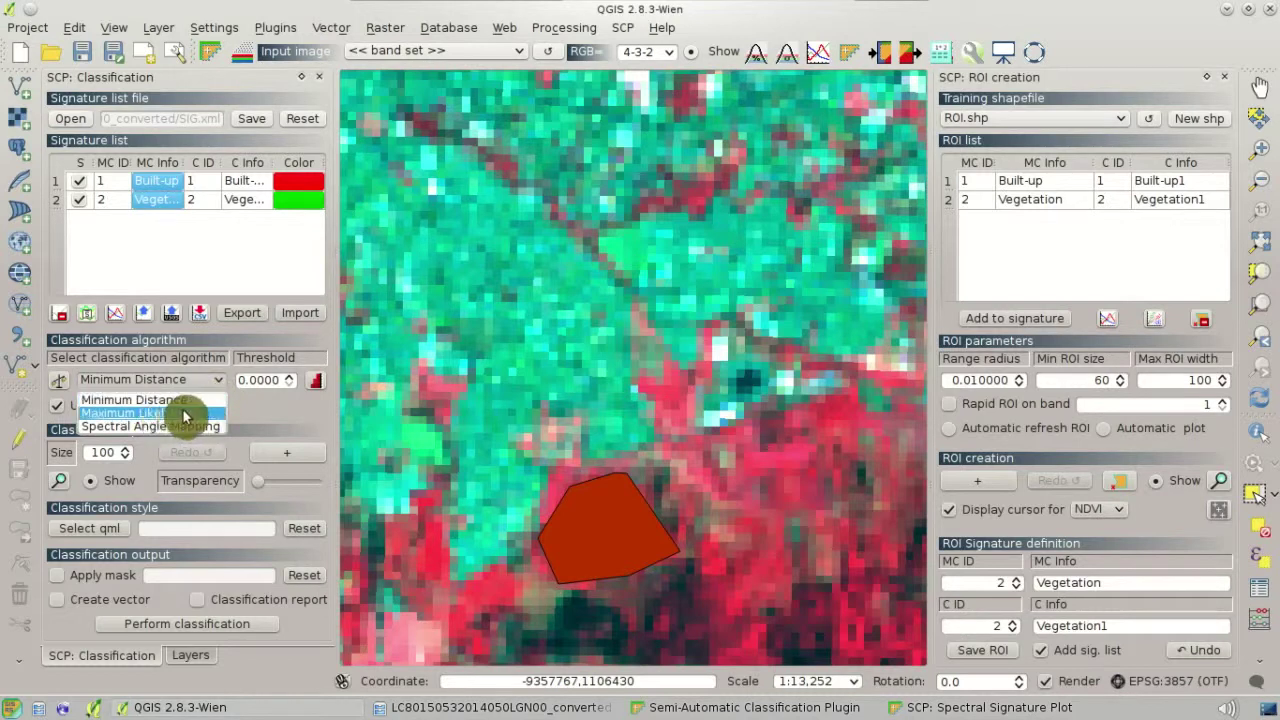
{"action": "left_click", "coordinate": [205, 413]}
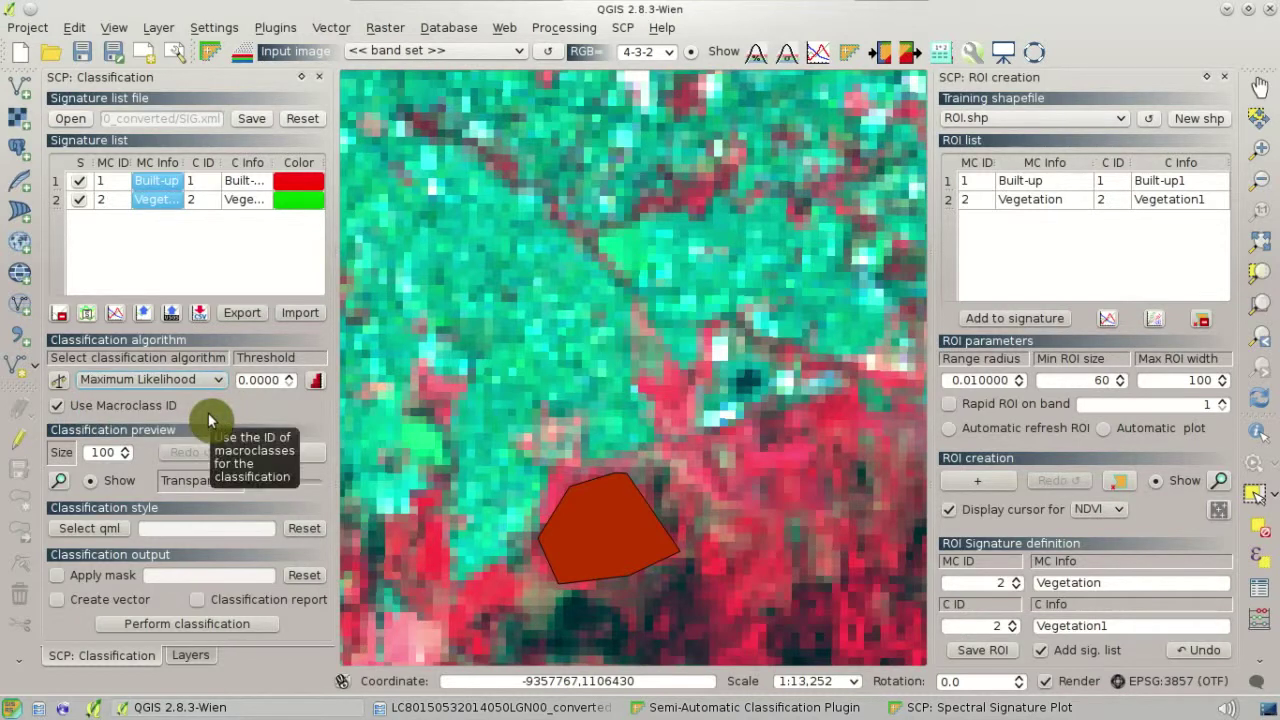
{"action": "left_click", "coordinate": [983, 707]}
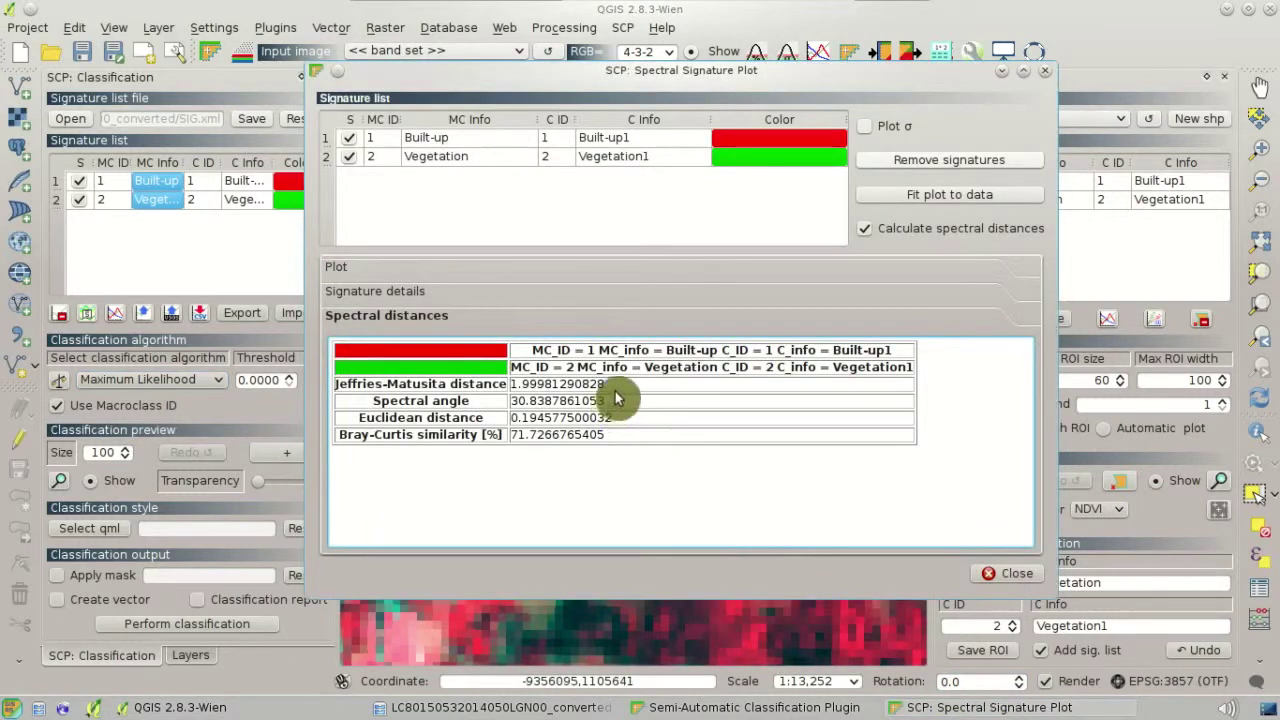
{"action": "left_click_drag", "start_coordinate": [592, 385], "coordinate": [475, 390]}
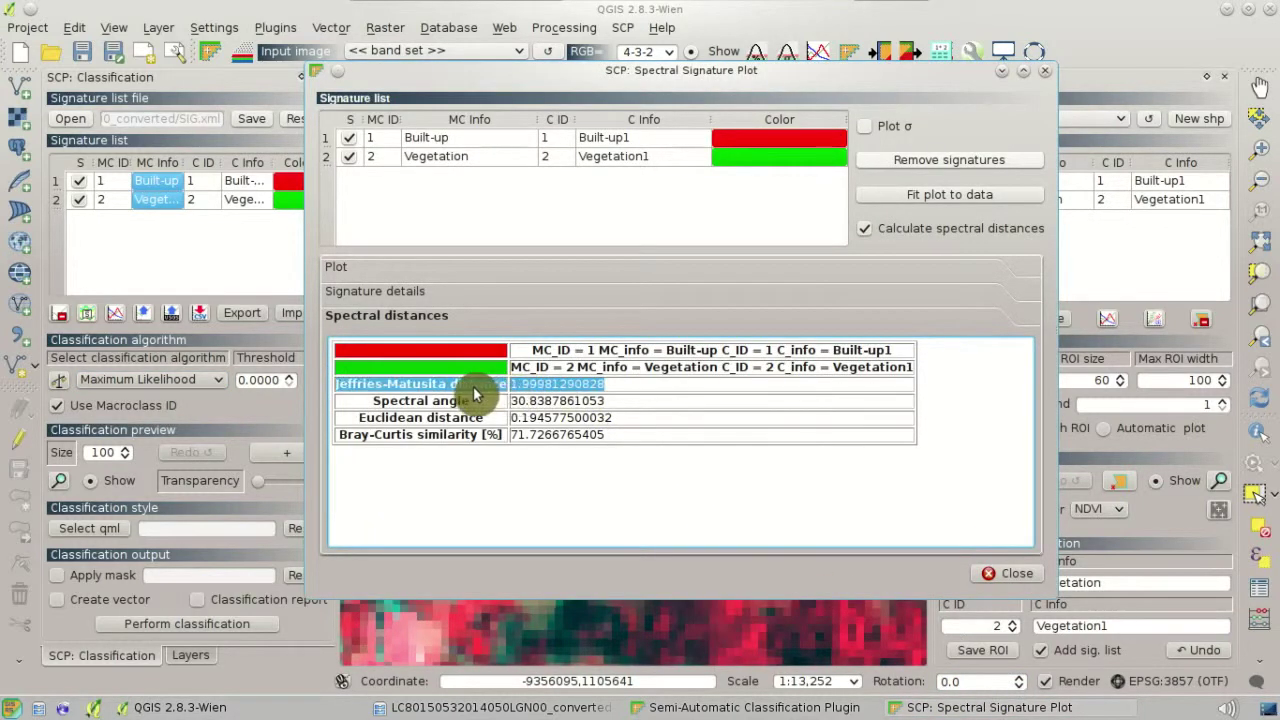
{"action": "left_click", "coordinate": [691, 497]}
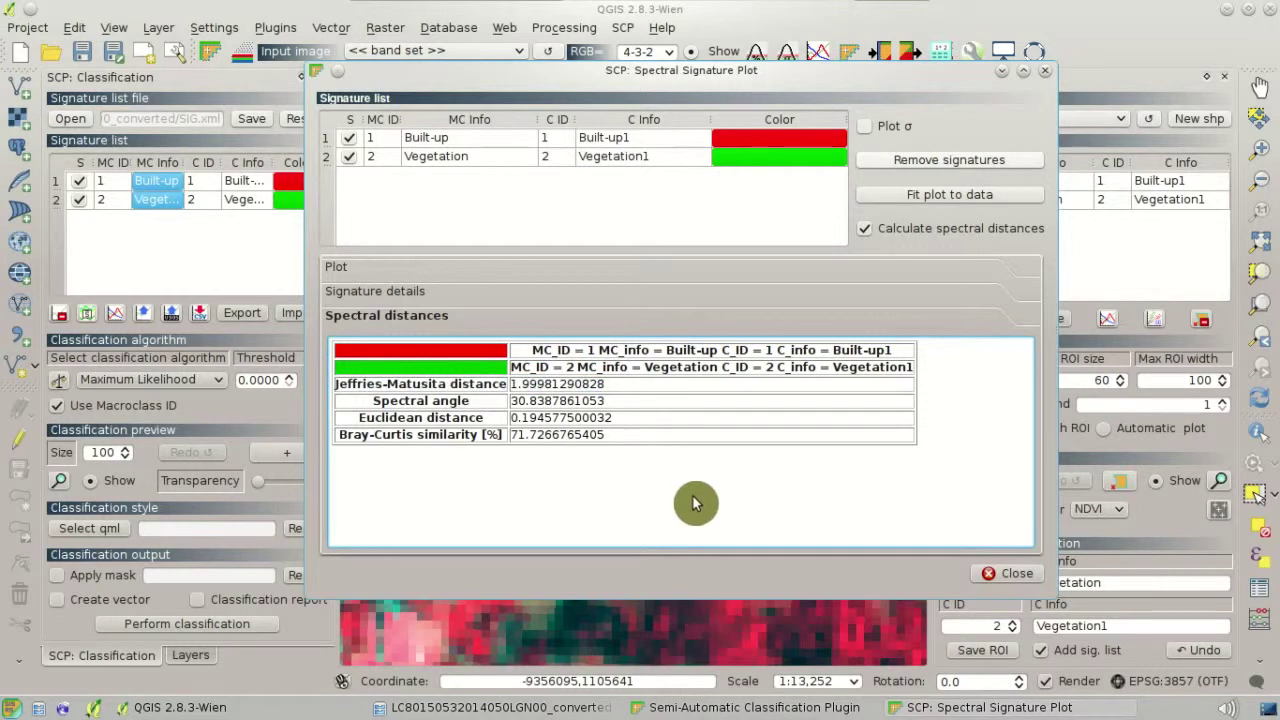
{"action": "left_click", "coordinate": [1105, 50]}
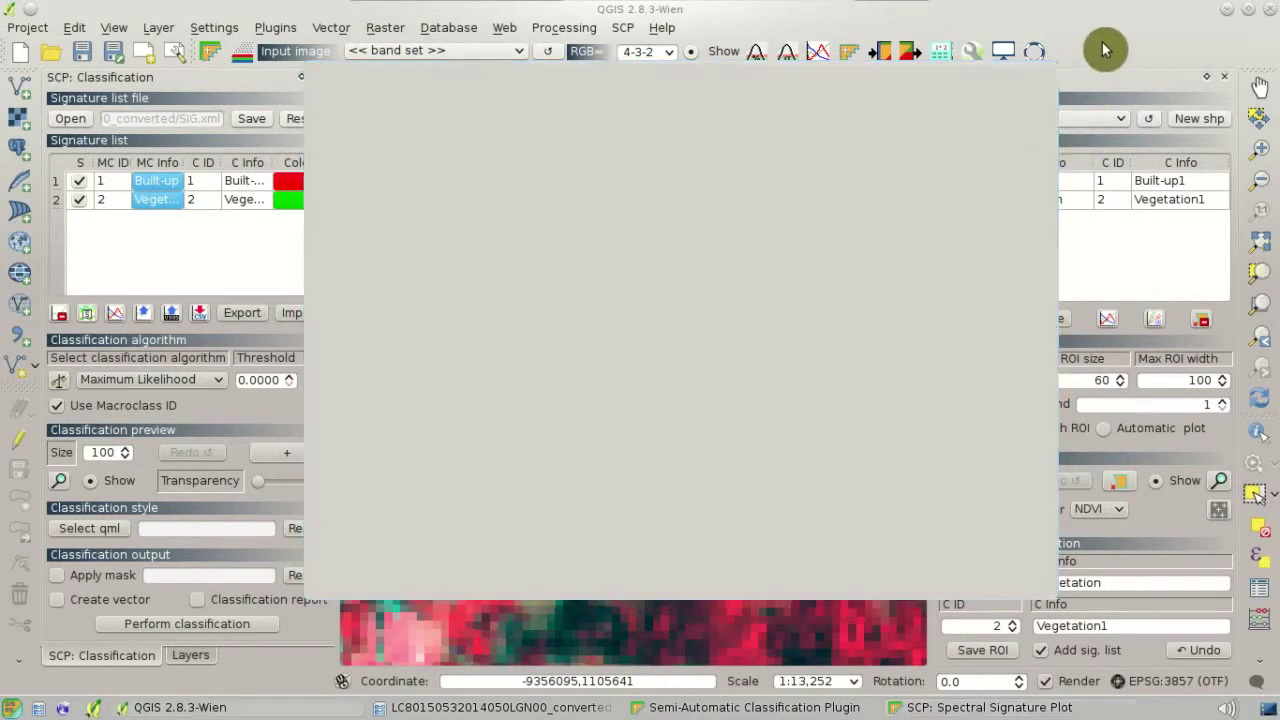
Display the farmland west of the built-up area as a 3-2-1 composite and apply cumulative cut and standard deviation contrast stretches.
{"action": "scroll", "coordinate": [850, 311], "scroll_direction": "down", "scroll_amount": 2}
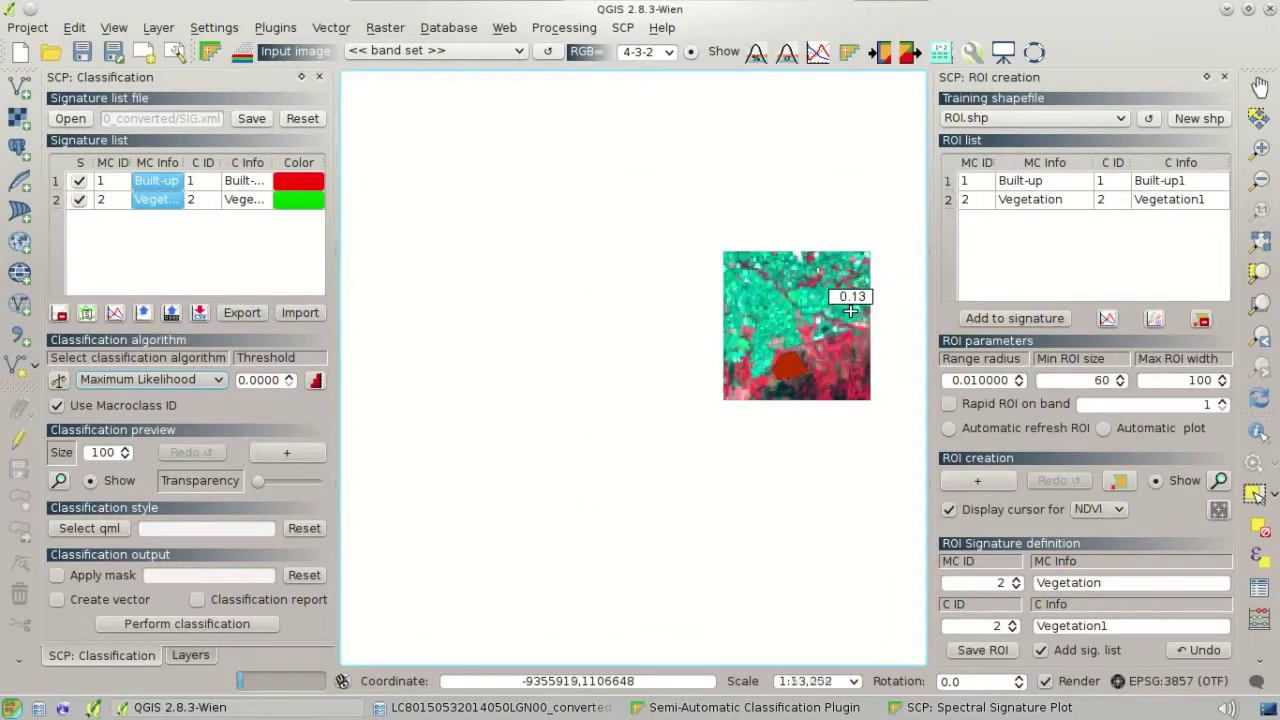
{"action": "scroll", "coordinate": [850, 311], "scroll_direction": "down", "scroll_amount": 1}
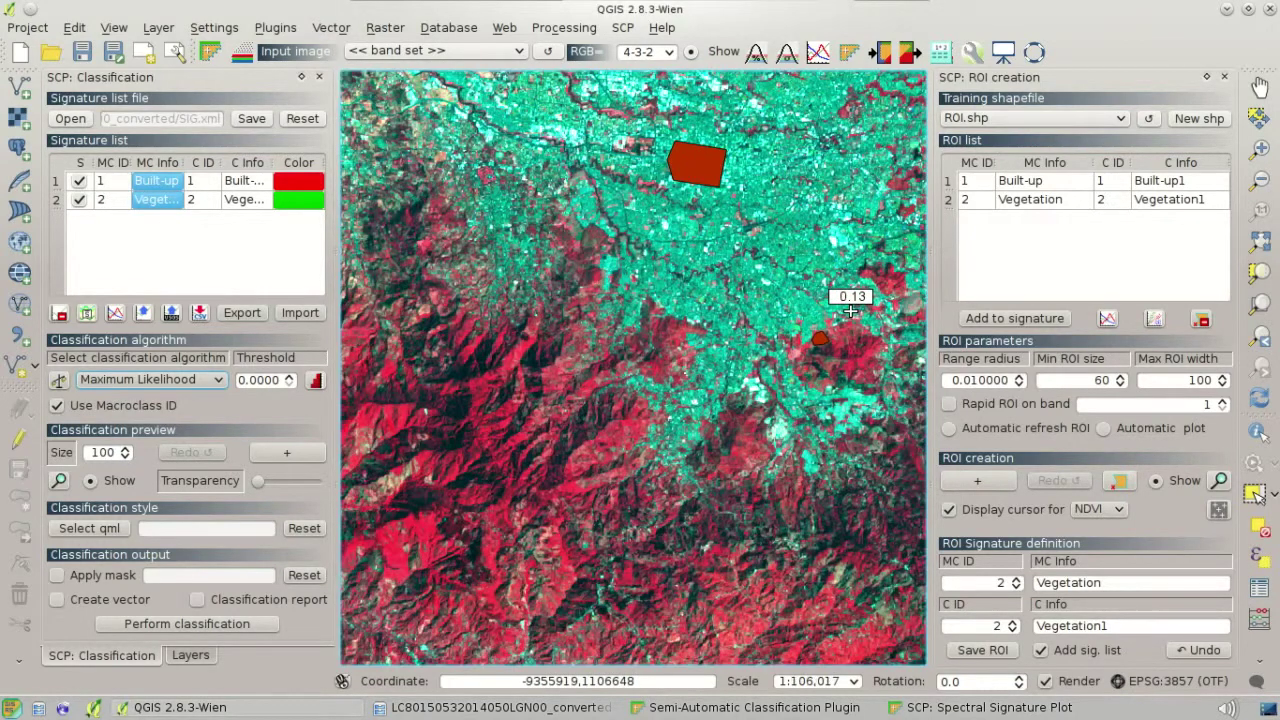
{"action": "scroll", "coordinate": [850, 311], "scroll_direction": "down", "scroll_amount": 1}
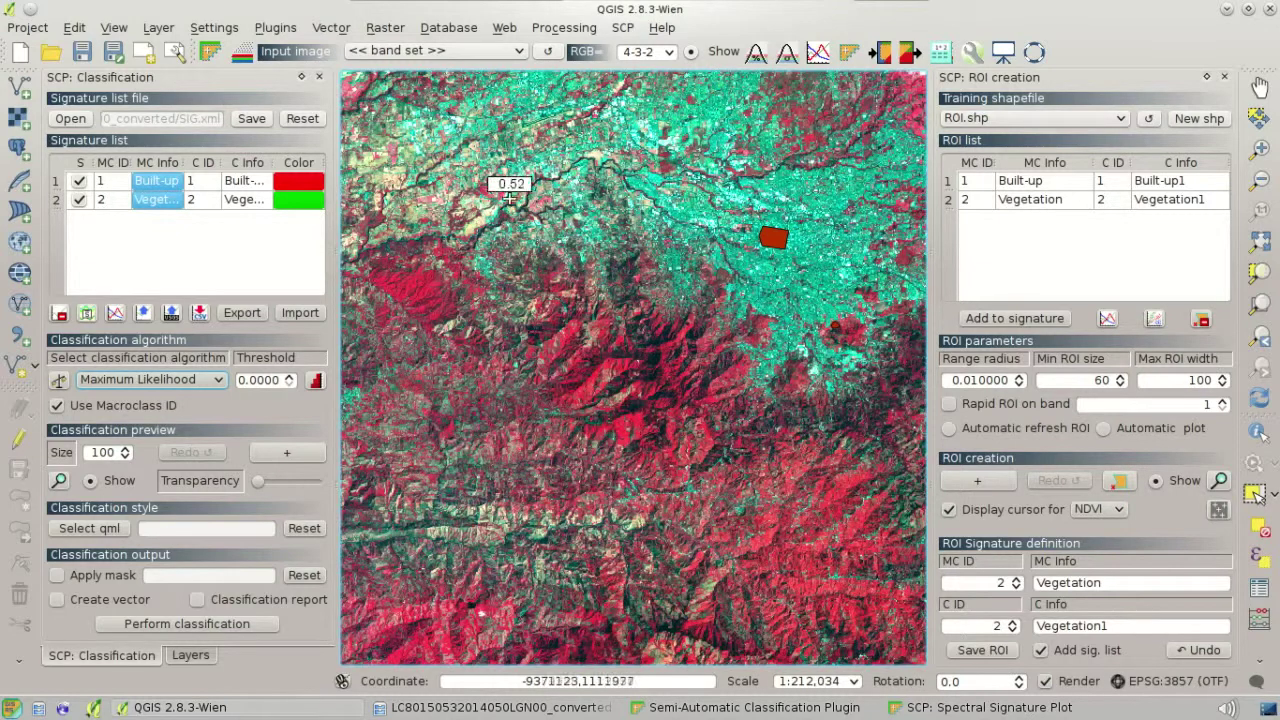
{"action": "scroll", "coordinate": [457, 205], "scroll_direction": "up", "scroll_amount": 1}
{"action": "scroll", "coordinate": [457, 205], "scroll_direction": "up", "scroll_amount": 1}
{"action": "scroll", "coordinate": [486, 205], "scroll_direction": "up", "scroll_amount": 1}
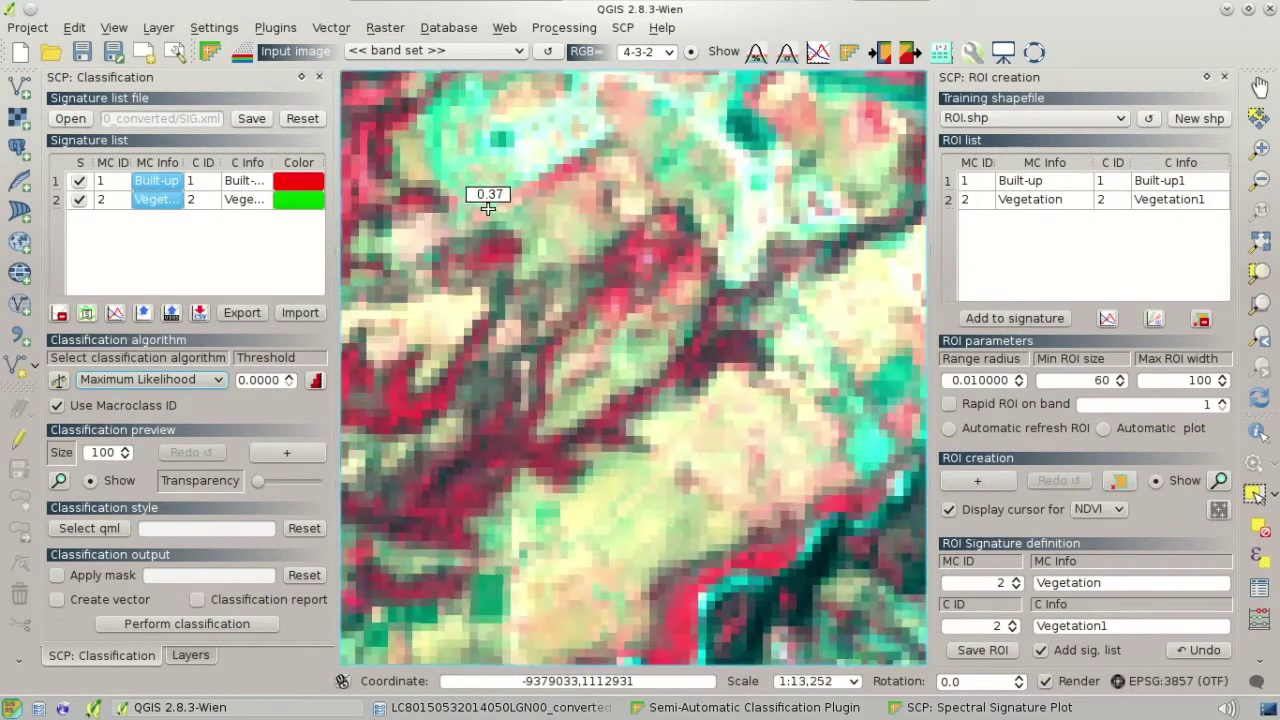
{"action": "left_click", "coordinate": [605, 335]}
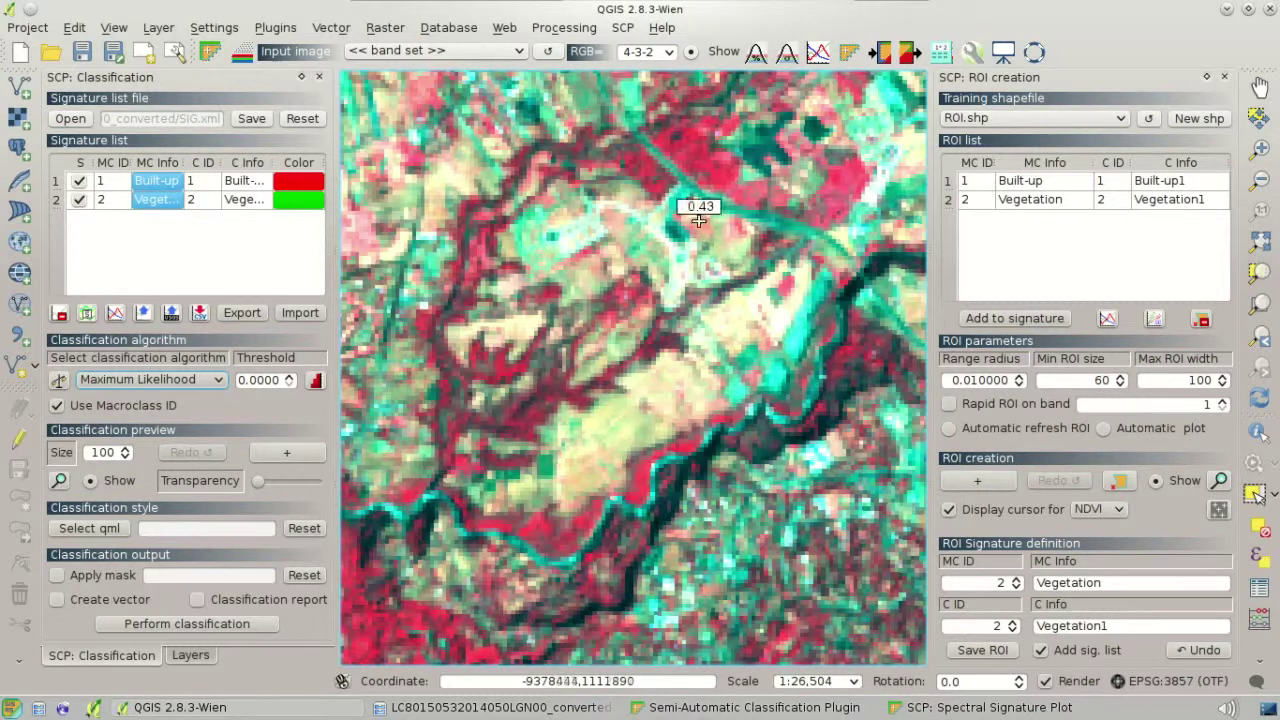
{"action": "left_click", "coordinate": [672, 54]}
{"action": "left_click", "coordinate": [660, 84]}
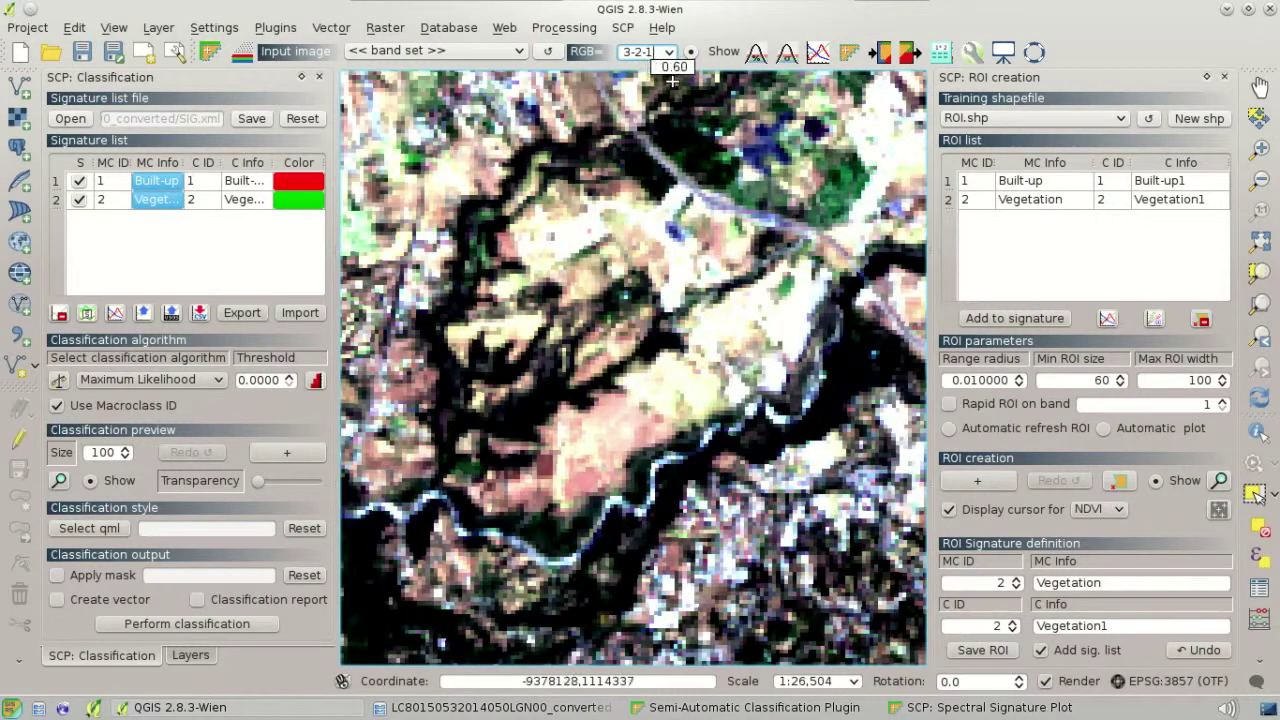
{"action": "left_click", "coordinate": [764, 61]}
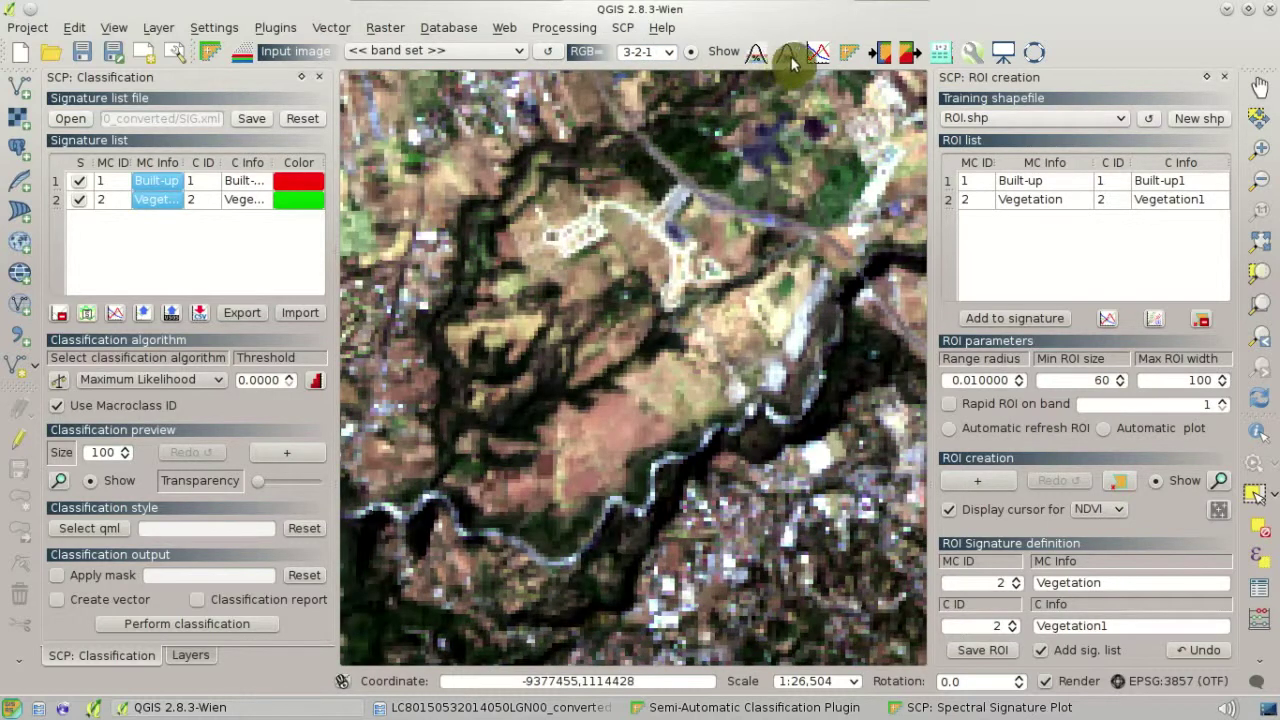
{"action": "left_click", "coordinate": [791, 63]}
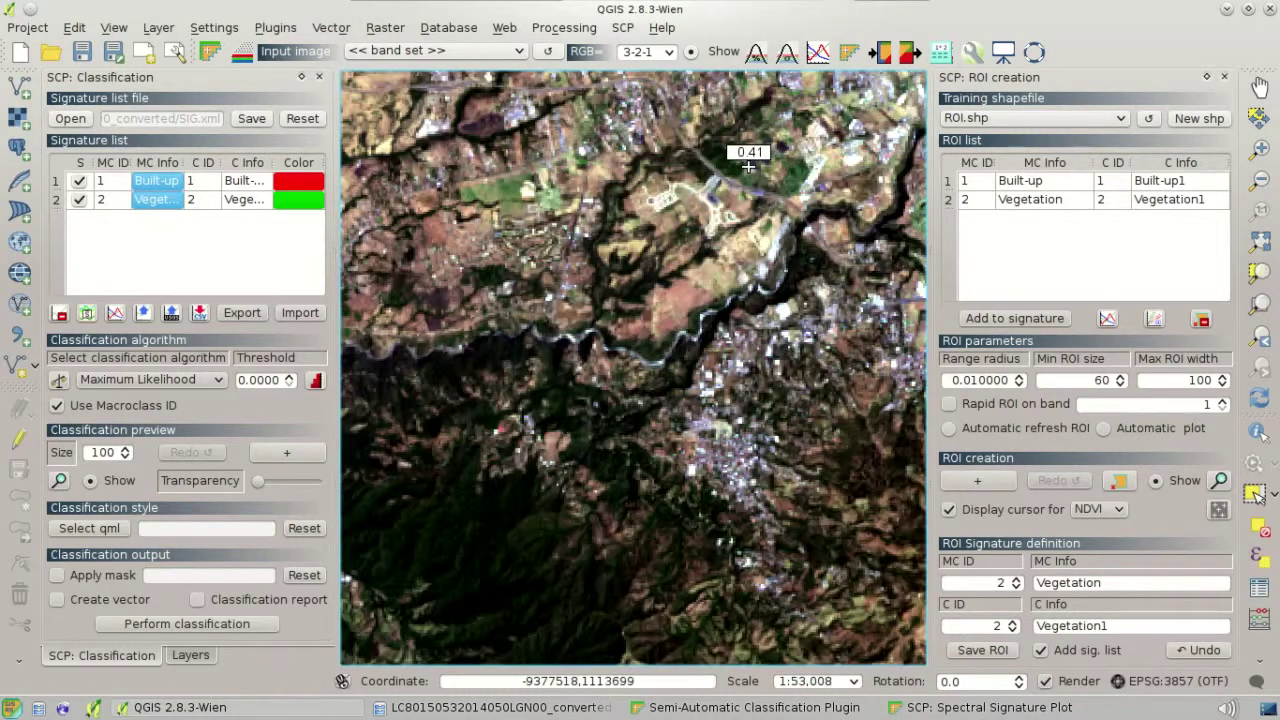
Draw a manual ROI polygon around the bare pinkish field north of the road, west of the small green plots.
{"action": "scroll", "coordinate": [748, 167], "scroll_direction": "down", "scroll_amount": 1}
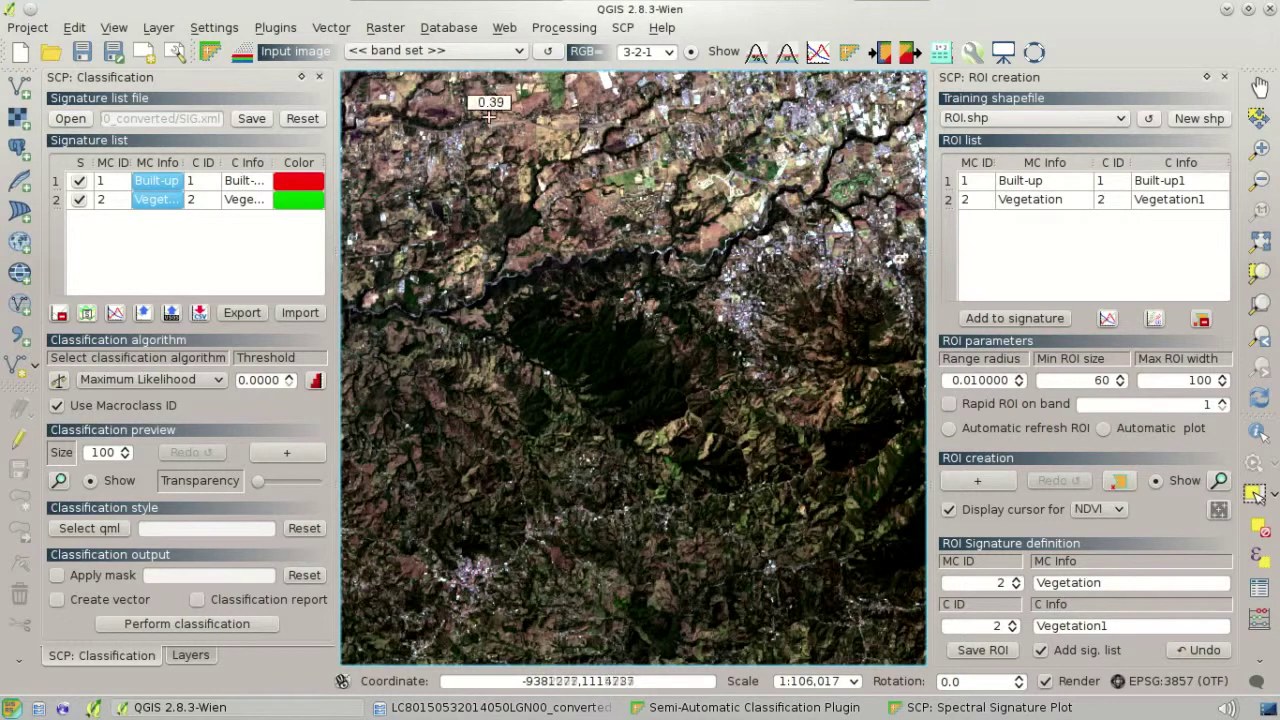
{"action": "scroll", "coordinate": [498, 103], "scroll_direction": "up", "scroll_amount": 2}
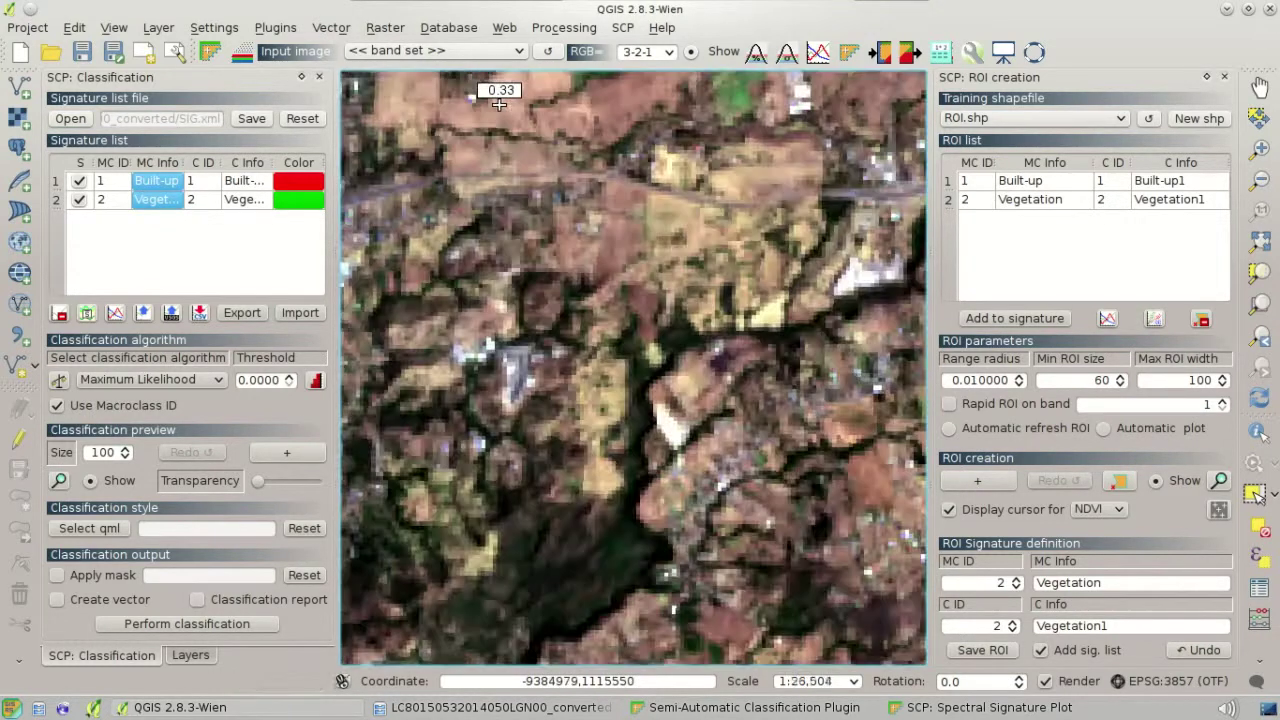
{"action": "left_click", "coordinate": [1260, 88]}
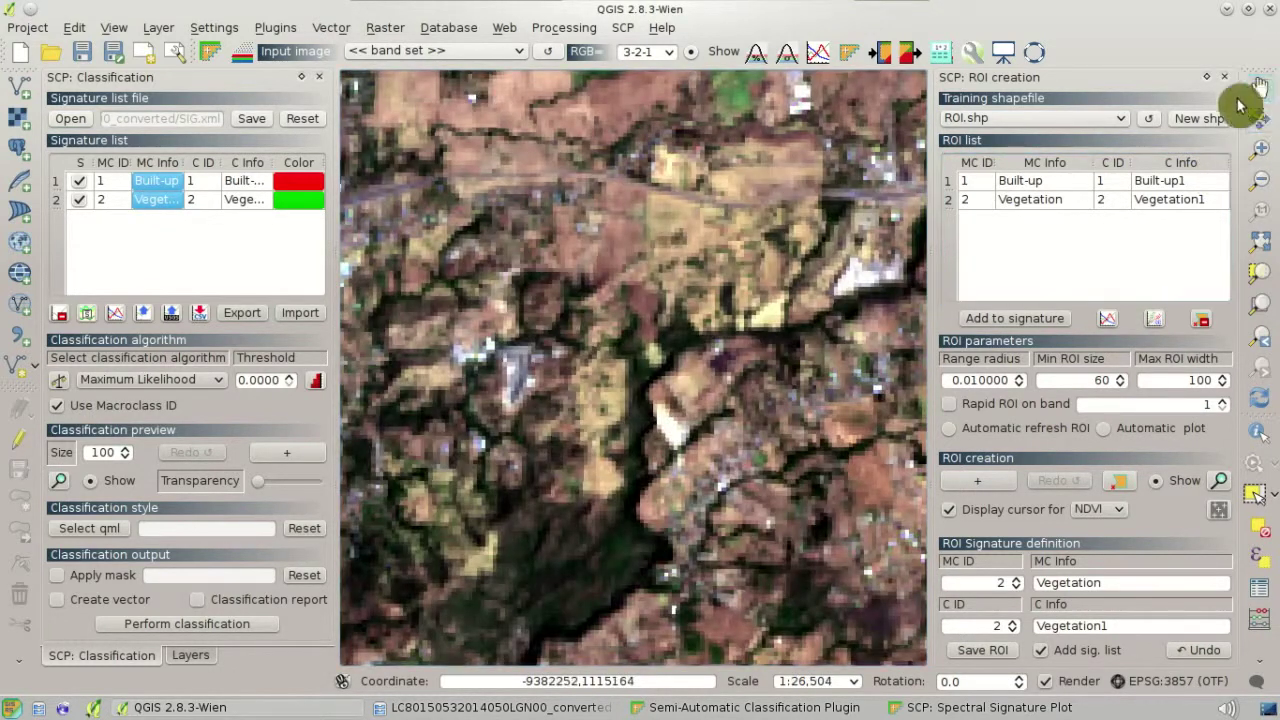
{"action": "left_click_drag", "start_coordinate": [703, 197], "coordinate": [806, 372]}
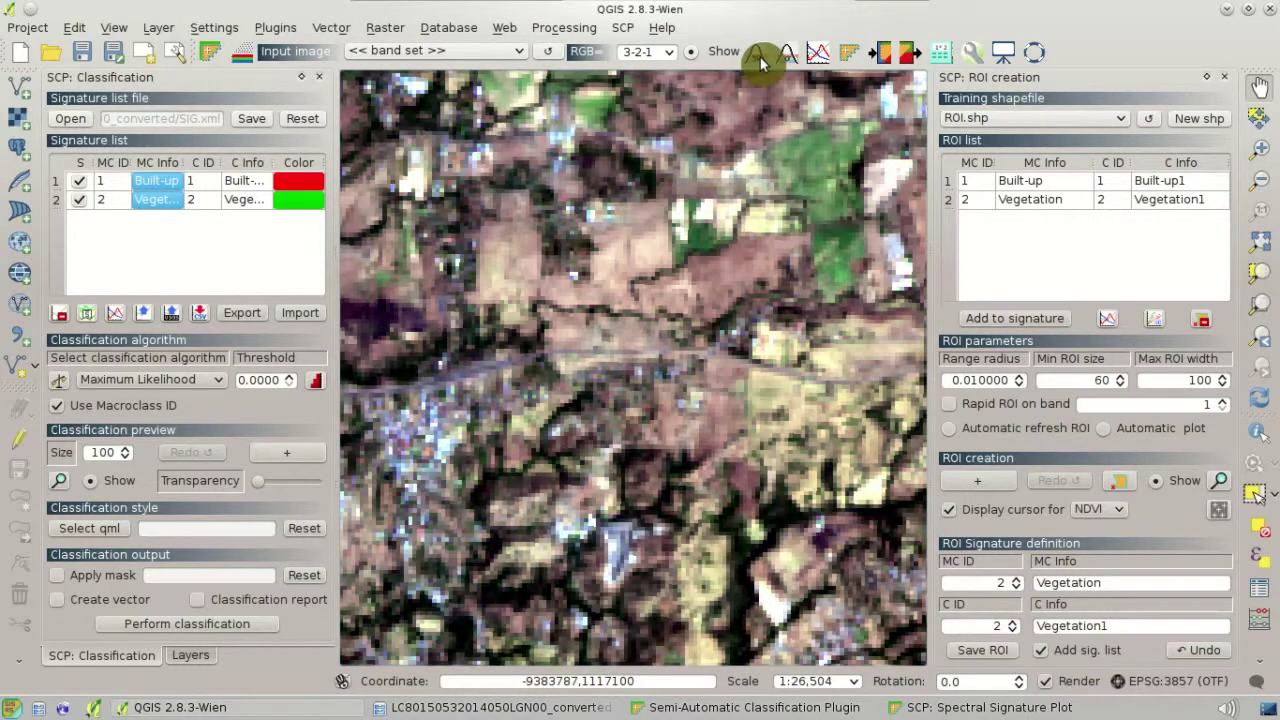
{"action": "left_click", "coordinate": [1124, 484]}
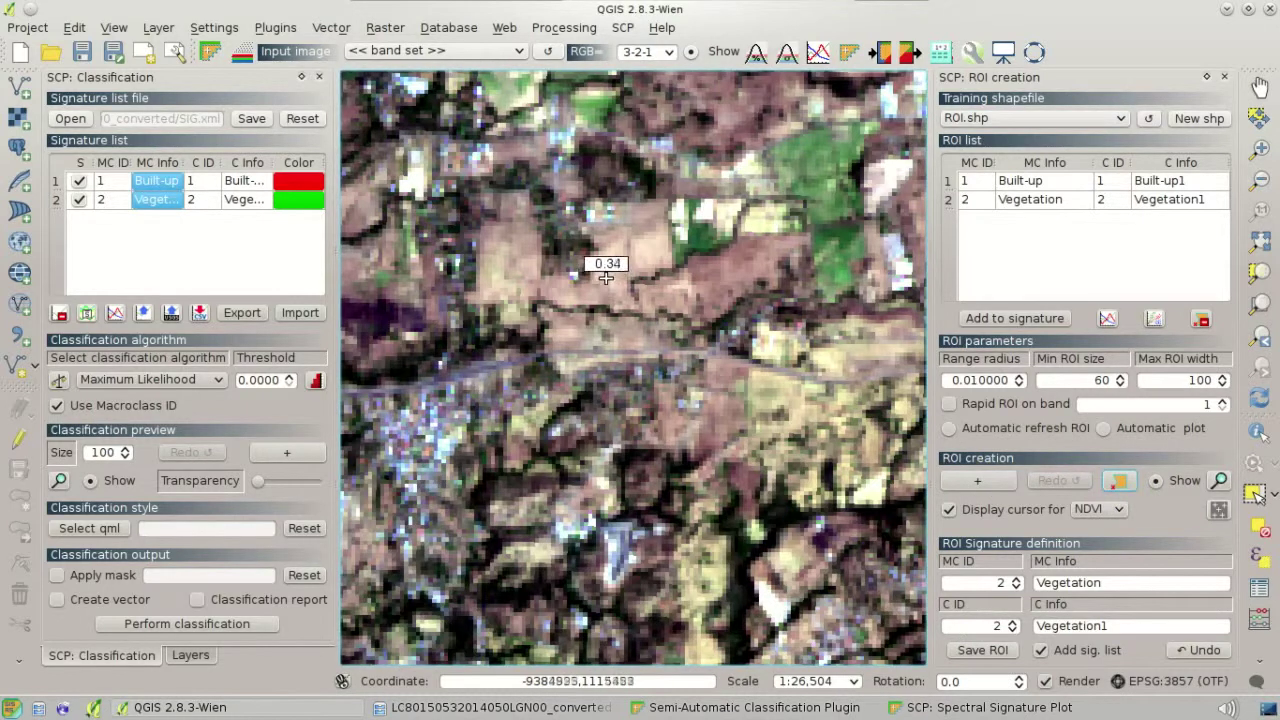
{"action": "left_click", "coordinate": [597, 234]}
{"action": "left_click", "coordinate": [661, 221]}
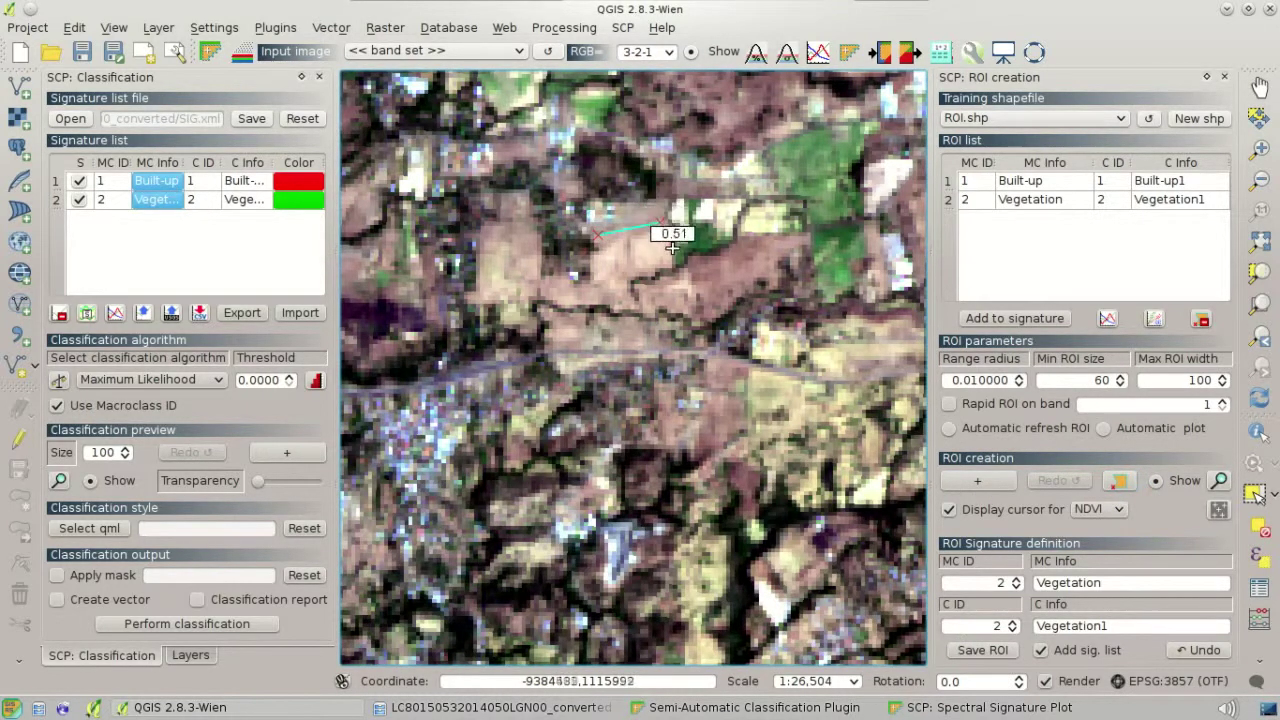
{"action": "left_click", "coordinate": [668, 263]}
{"action": "left_click", "coordinate": [629, 283]}
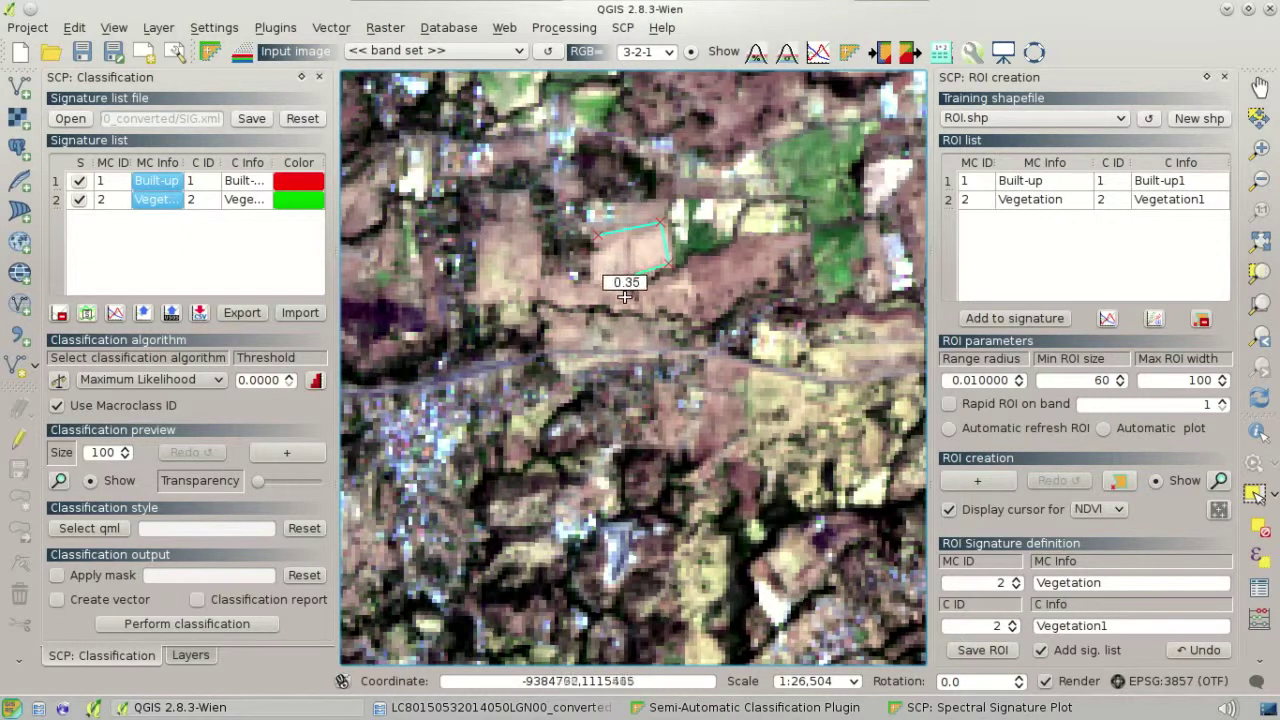
{"action": "right_click", "coordinate": [588, 300]}
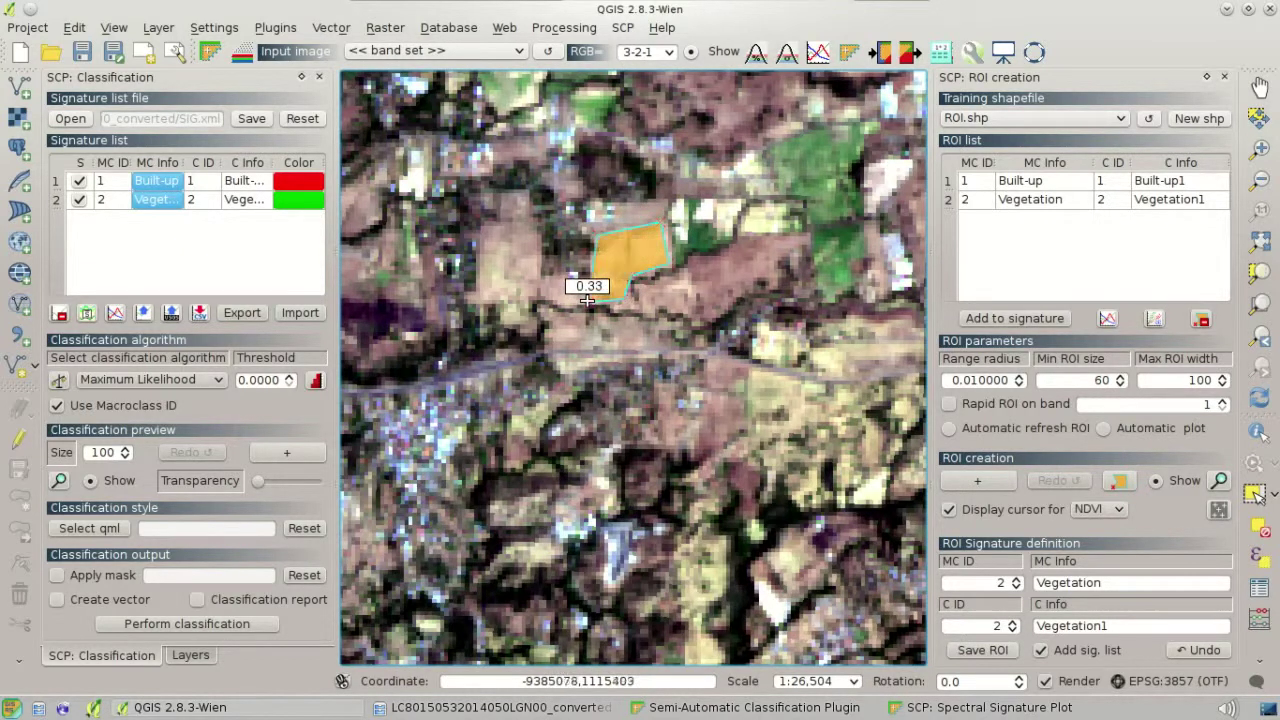
Define the ROI as macroclass 3 Soil, class 3 Soil1, and save it without adding its signature to the list.
{"action": "left_click_drag", "start_coordinate": [943, 577], "coordinate": [1018, 591]}
{"action": "type", "text": "3"}
{"action": "key", "text": "Tab"}
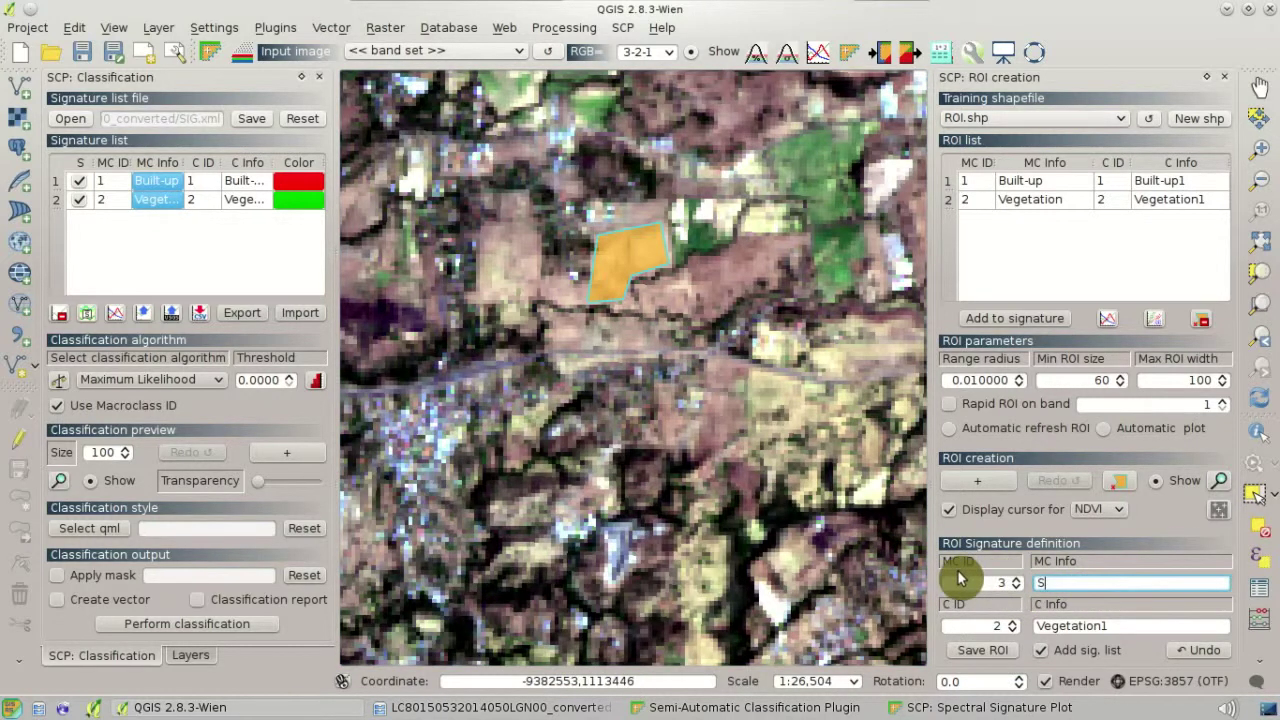
{"action": "left_click", "coordinate": [1012, 621]}
{"action": "left_click_drag", "start_coordinate": [1109, 630], "coordinate": [958, 618]}
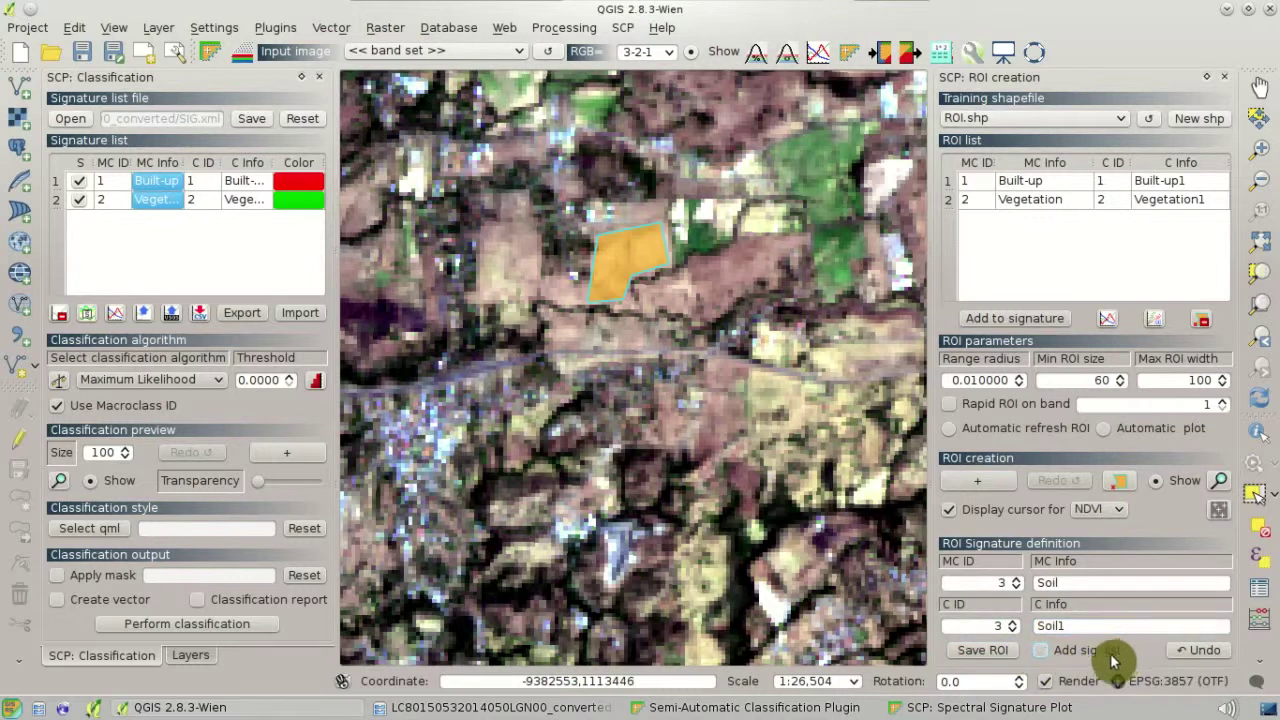
{"action": "left_click", "coordinate": [1008, 657]}
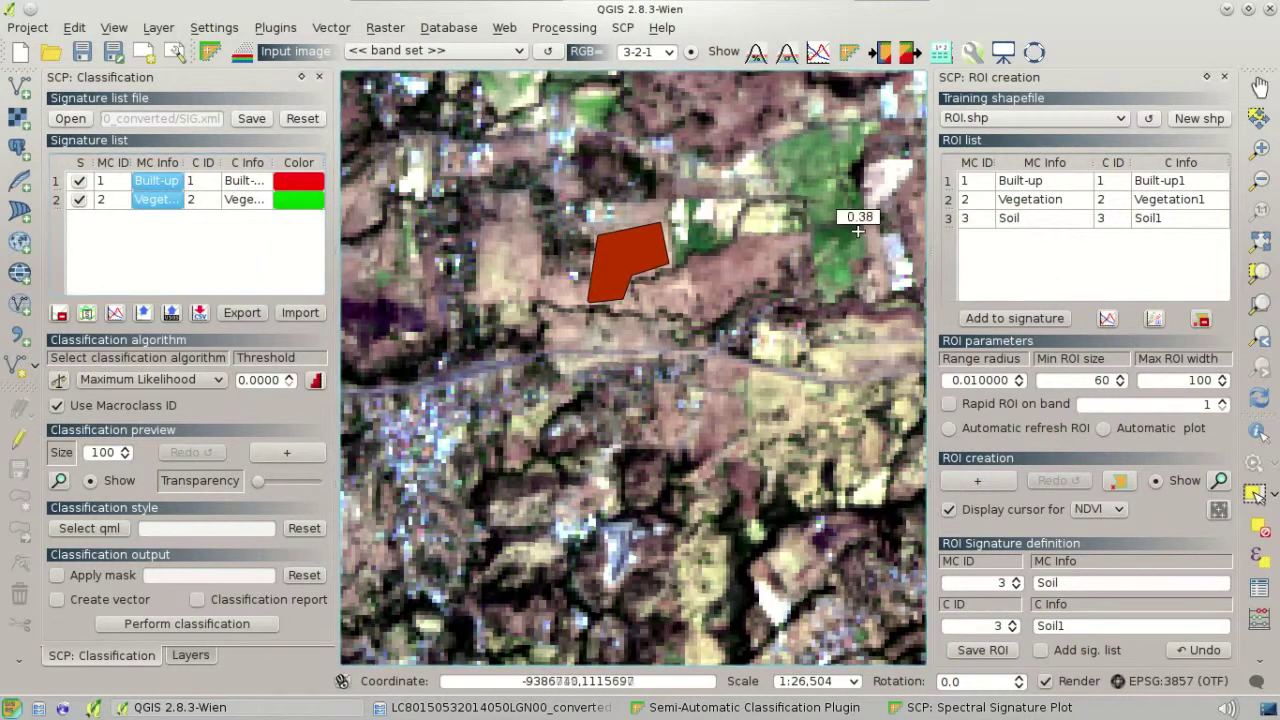
Add the Soil ROI to the signature list and set its color to yellow (#FFFF00).
{"action": "left_click", "coordinate": [1071, 225]}
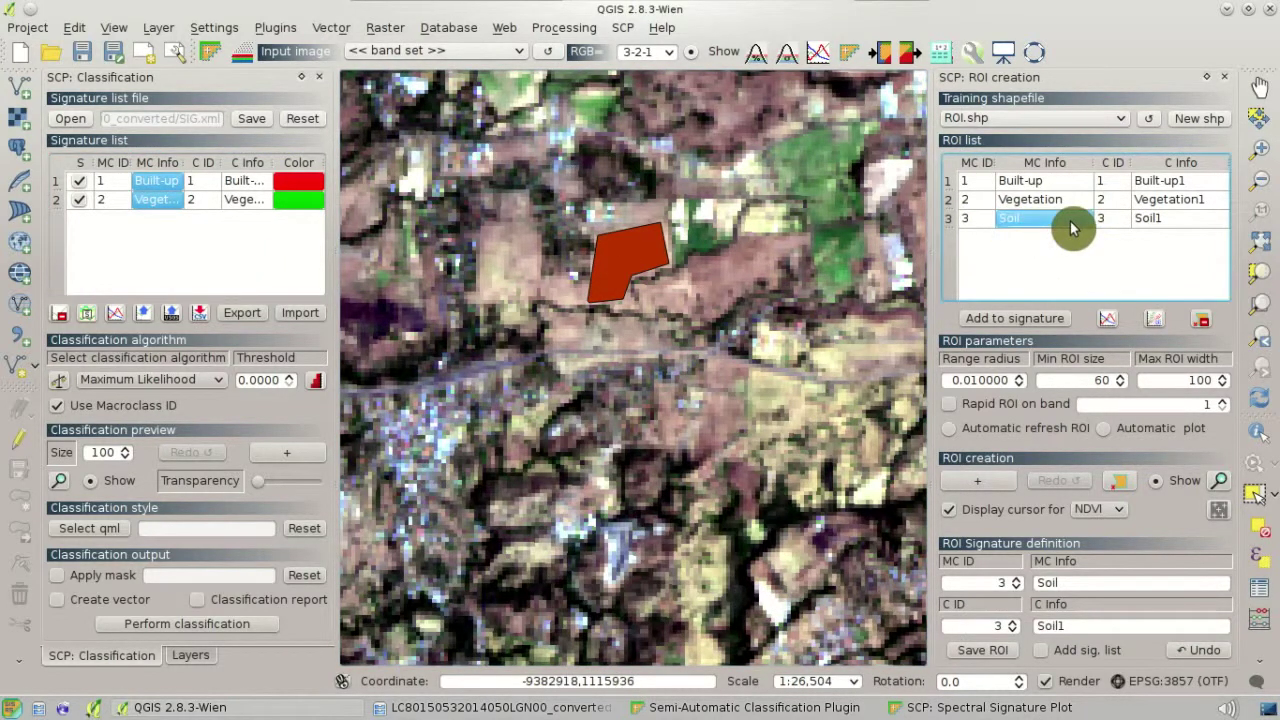
{"action": "left_click", "coordinate": [1050, 320]}
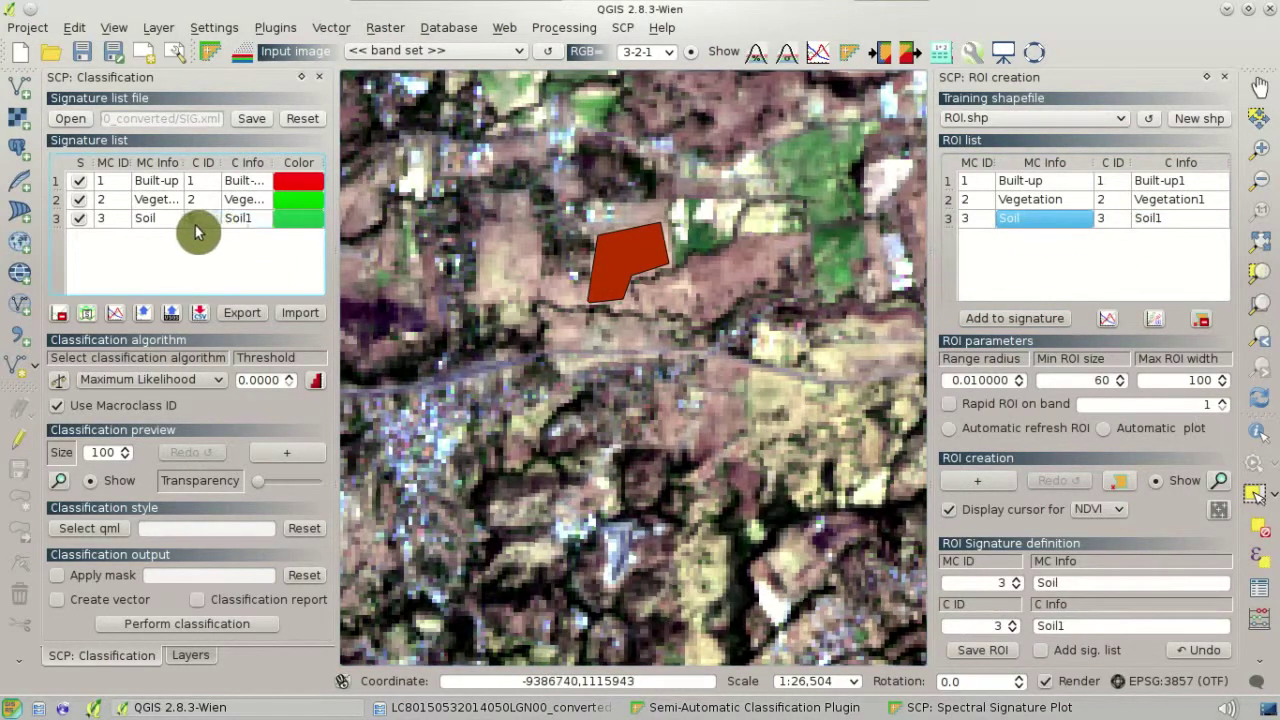
{"action": "double_click", "coordinate": [303, 222]}
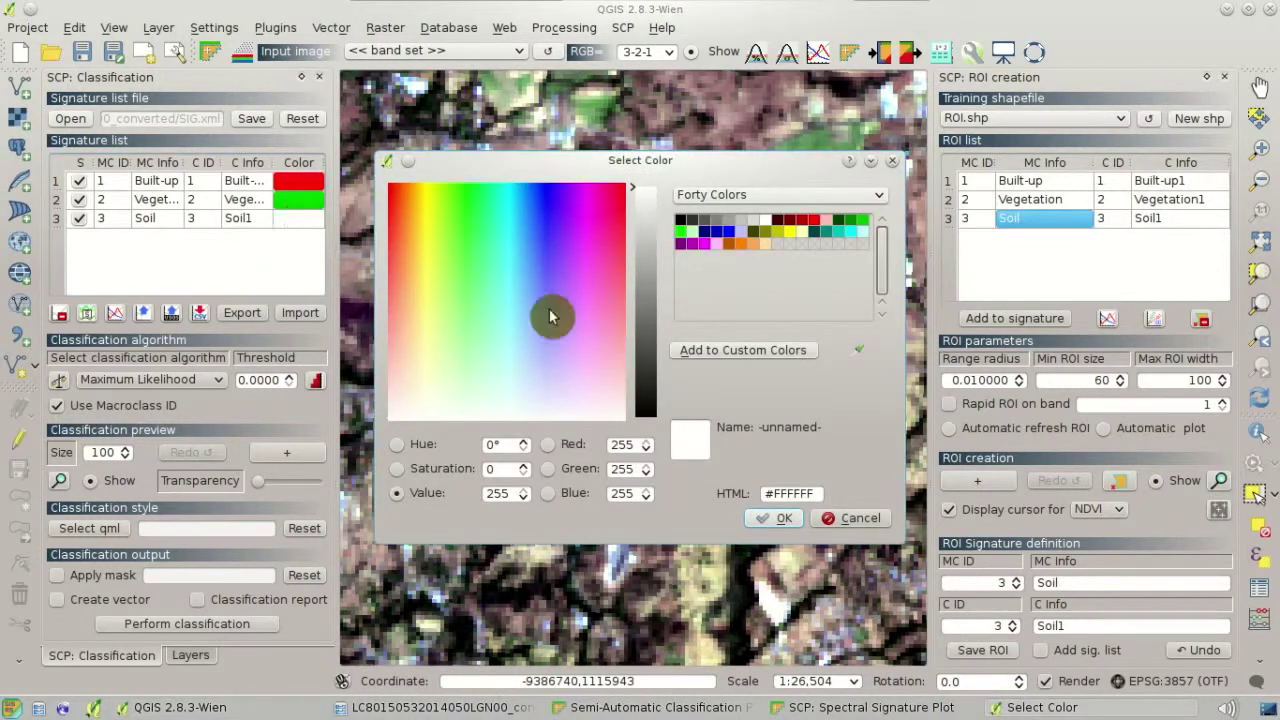
{"action": "left_click", "coordinate": [791, 236]}
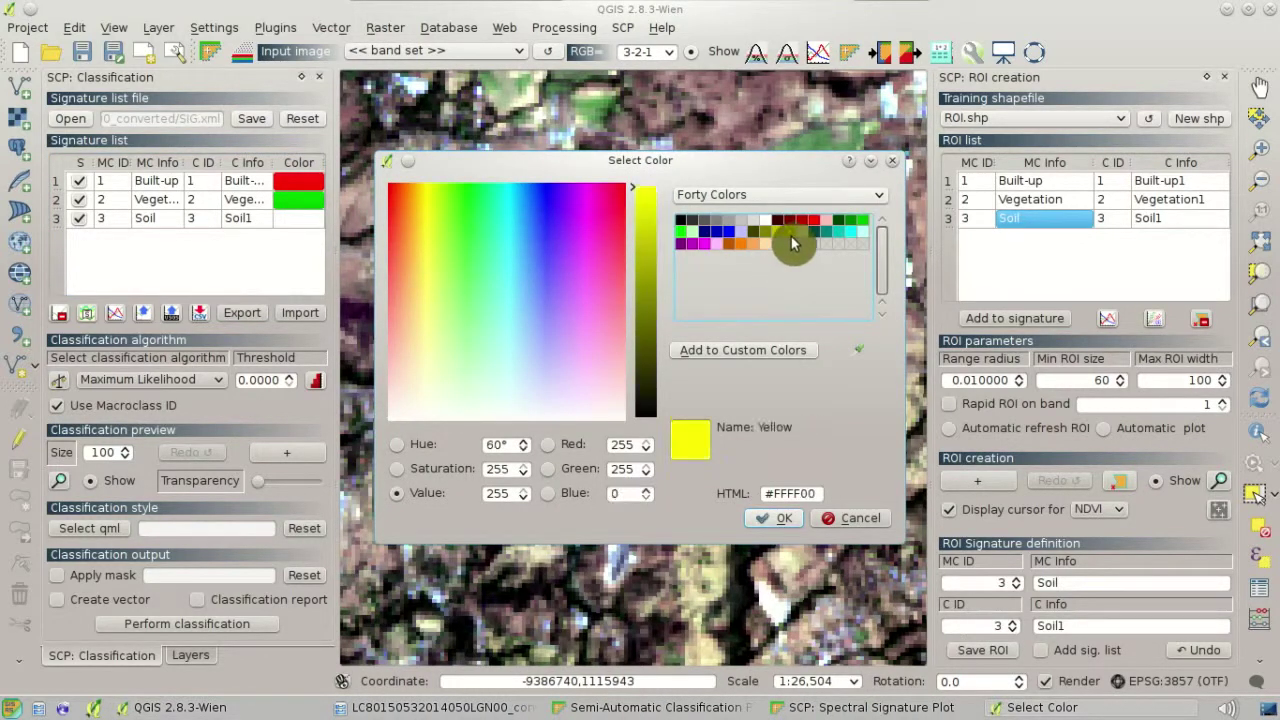
{"action": "left_click", "coordinate": [780, 518]}
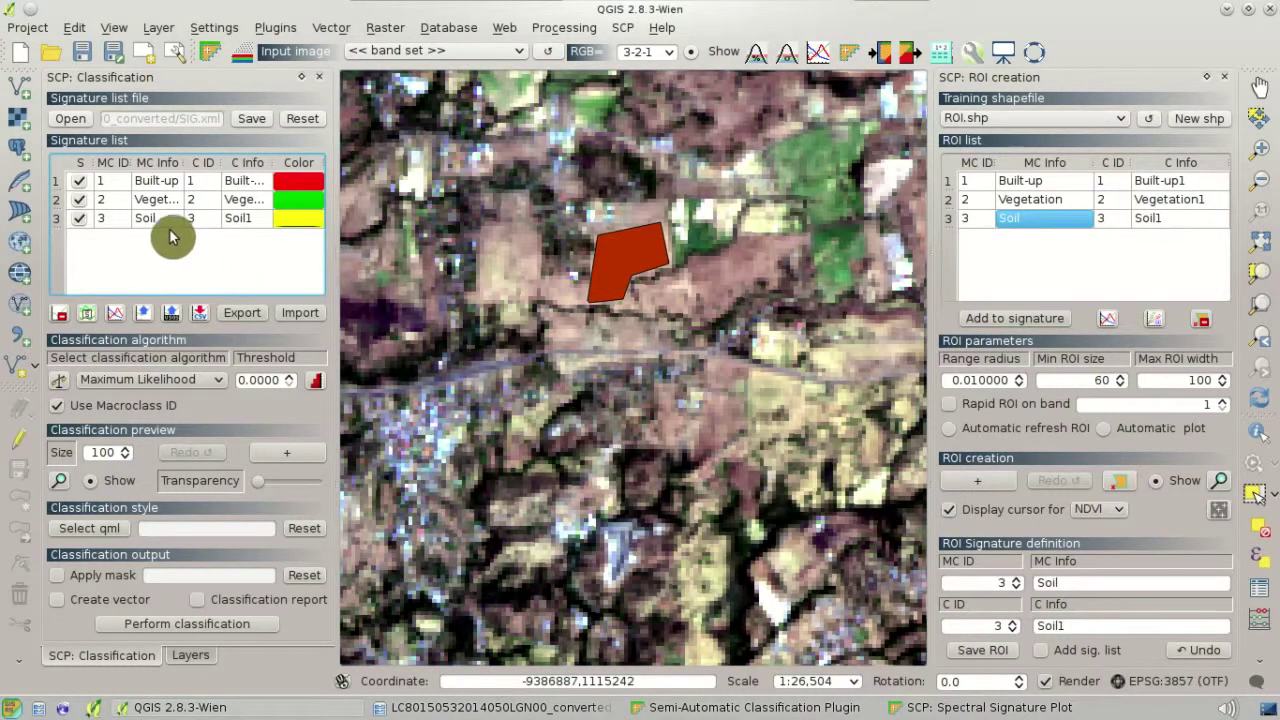
Plot the Soil signature with Built-up and Vegetation, and examine the spectral distances and the curves fitted to the data.
{"action": "left_click", "coordinate": [116, 320]}
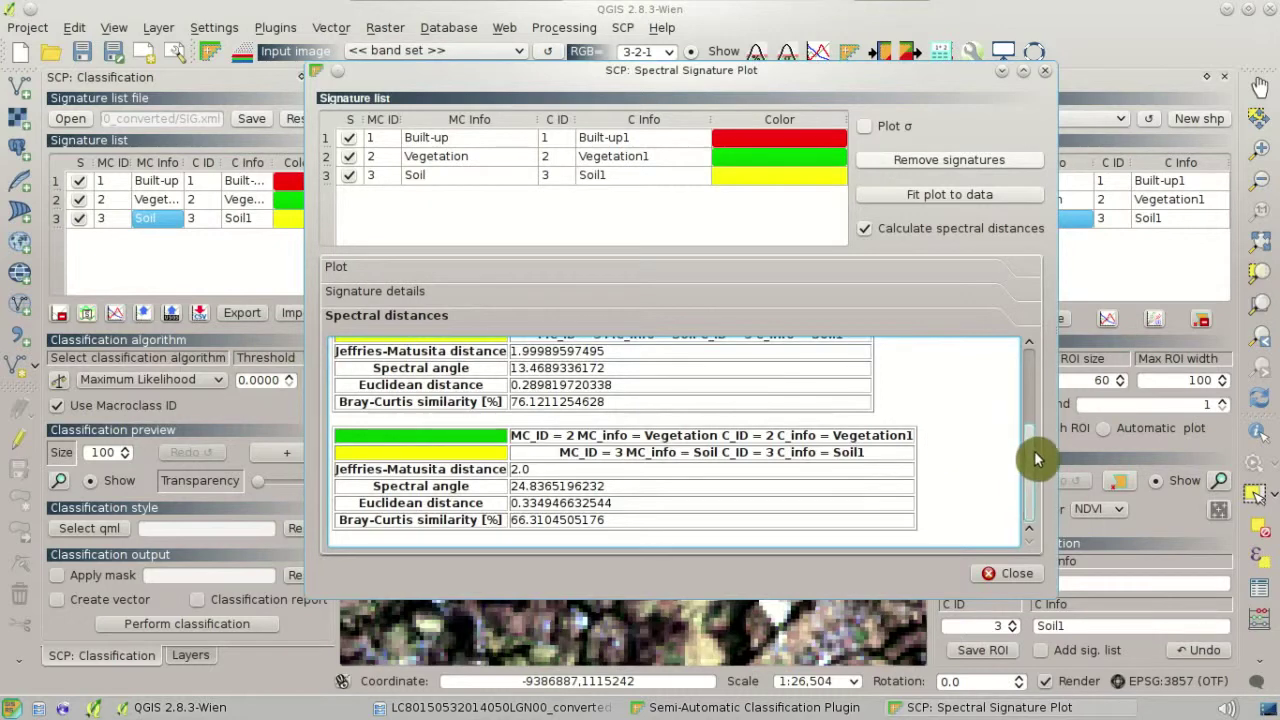
{"action": "left_click_drag", "start_coordinate": [1036, 473], "coordinate": [1010, 350]}
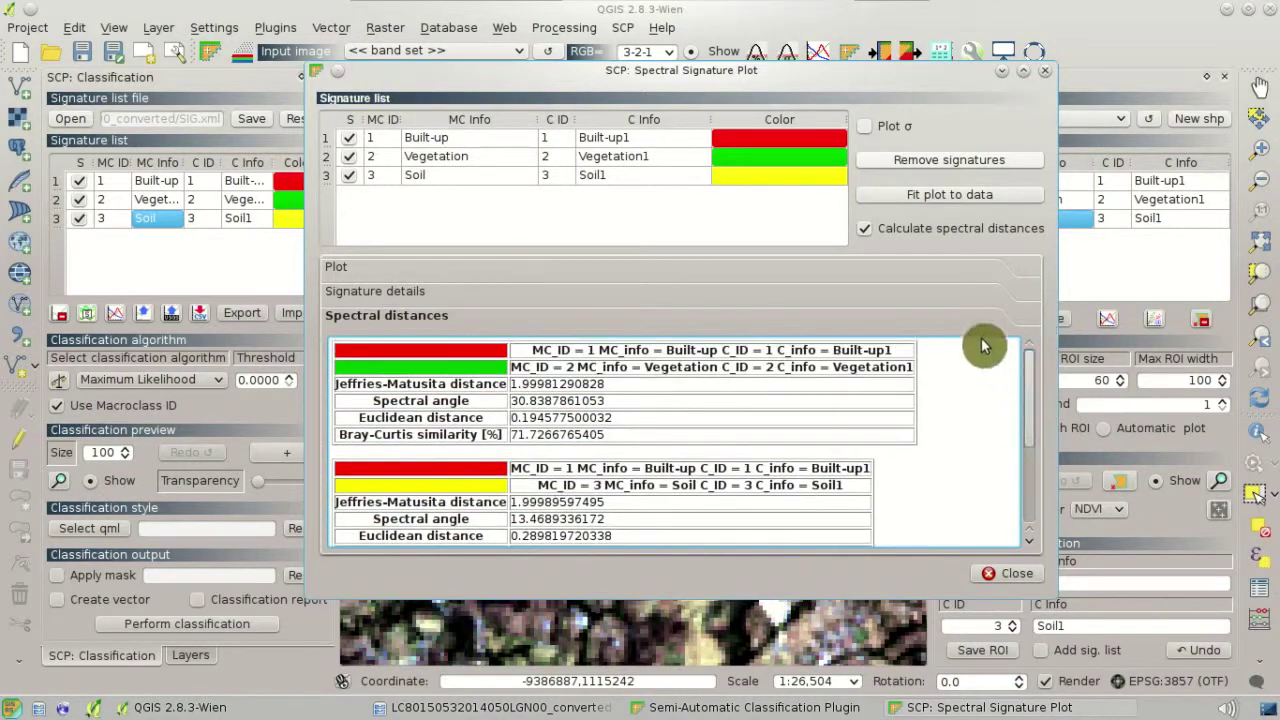
{"action": "left_click", "coordinate": [950, 270]}
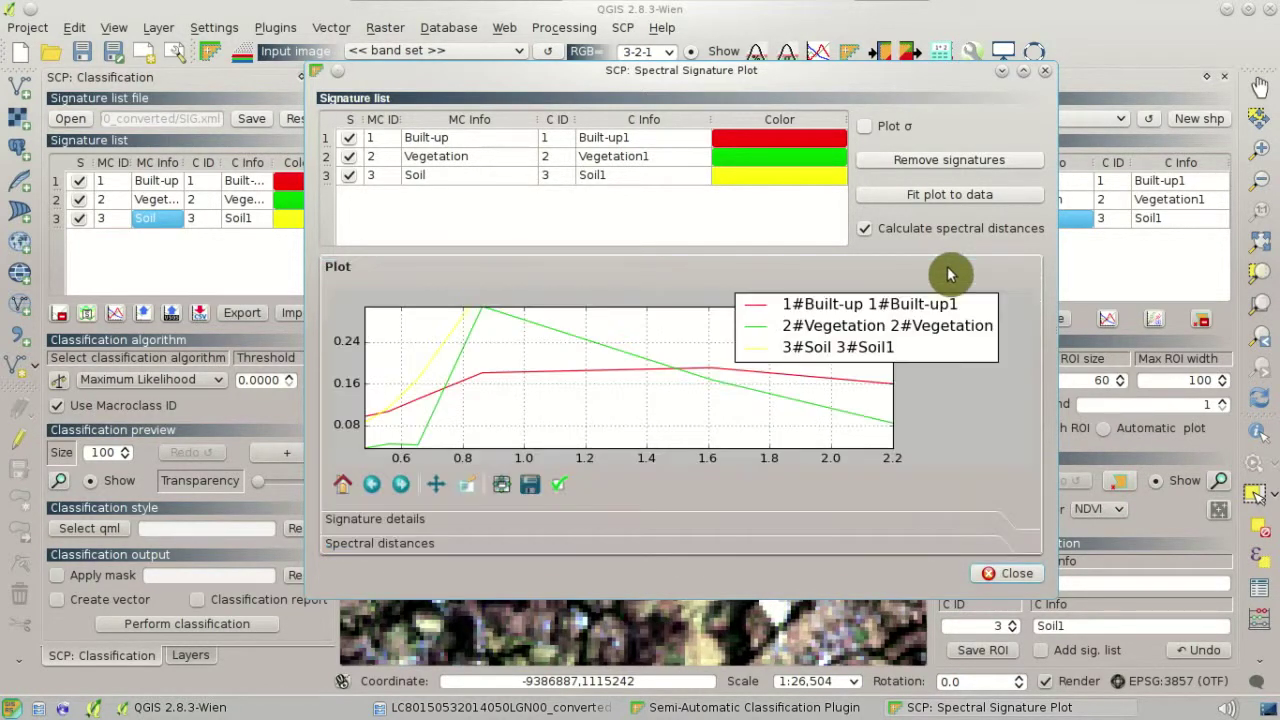
{"action": "left_click", "coordinate": [985, 197]}
{"action": "left_click_drag", "start_coordinate": [814, 329], "coordinate": [1005, 310]}
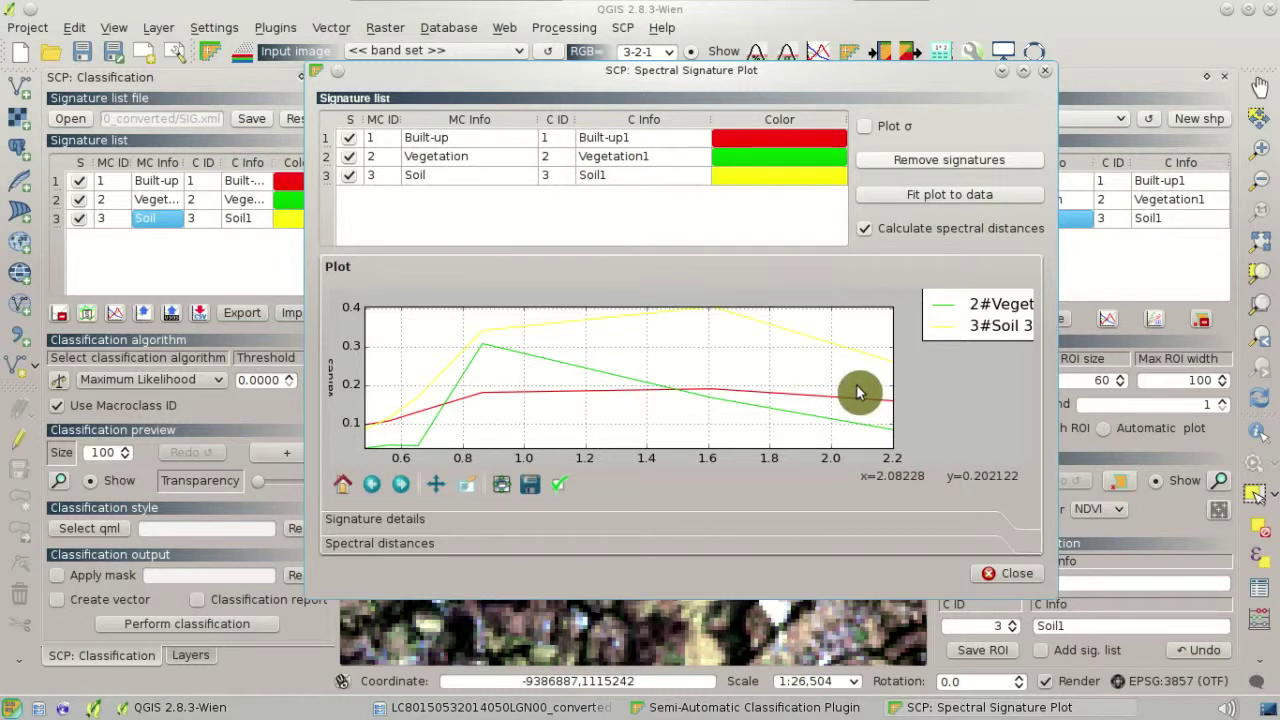
{"action": "left_click", "coordinate": [1112, 45]}
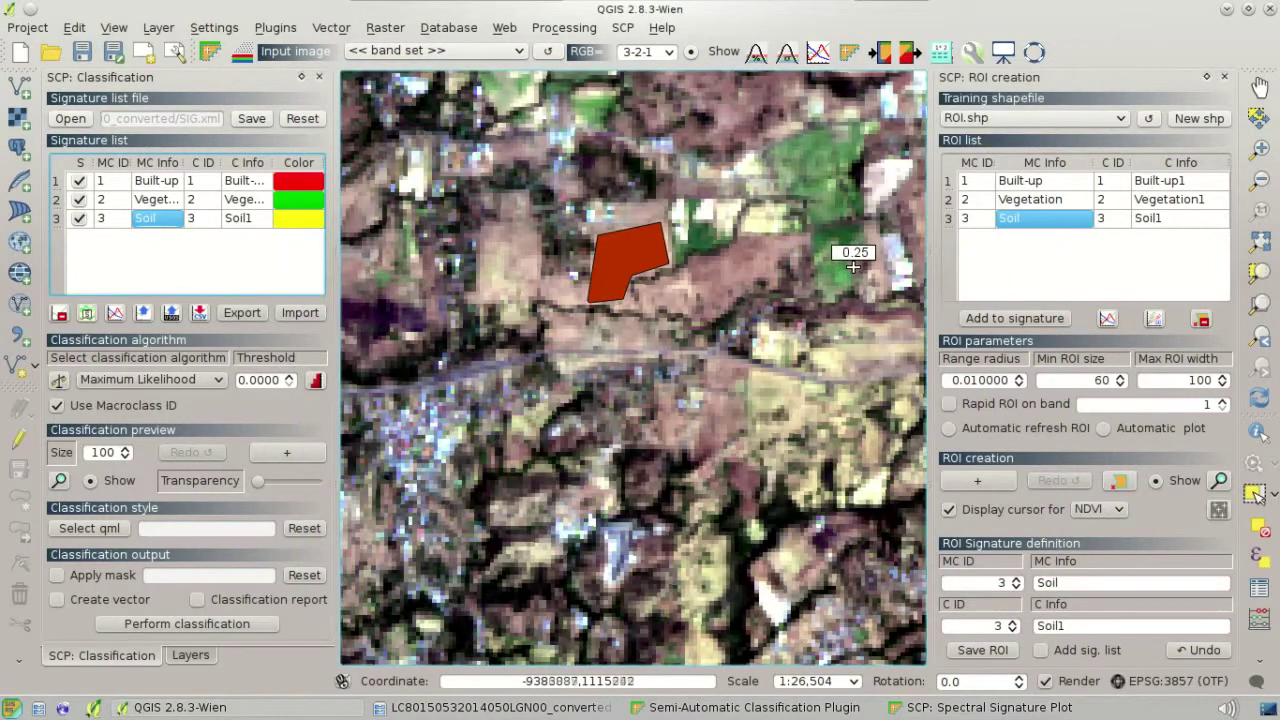
Show the river mouth on the northeastern coast and apply a standard deviation contrast stretch to the image.
{"action": "scroll", "coordinate": [852, 265], "scroll_direction": "down", "scroll_amount": 3}
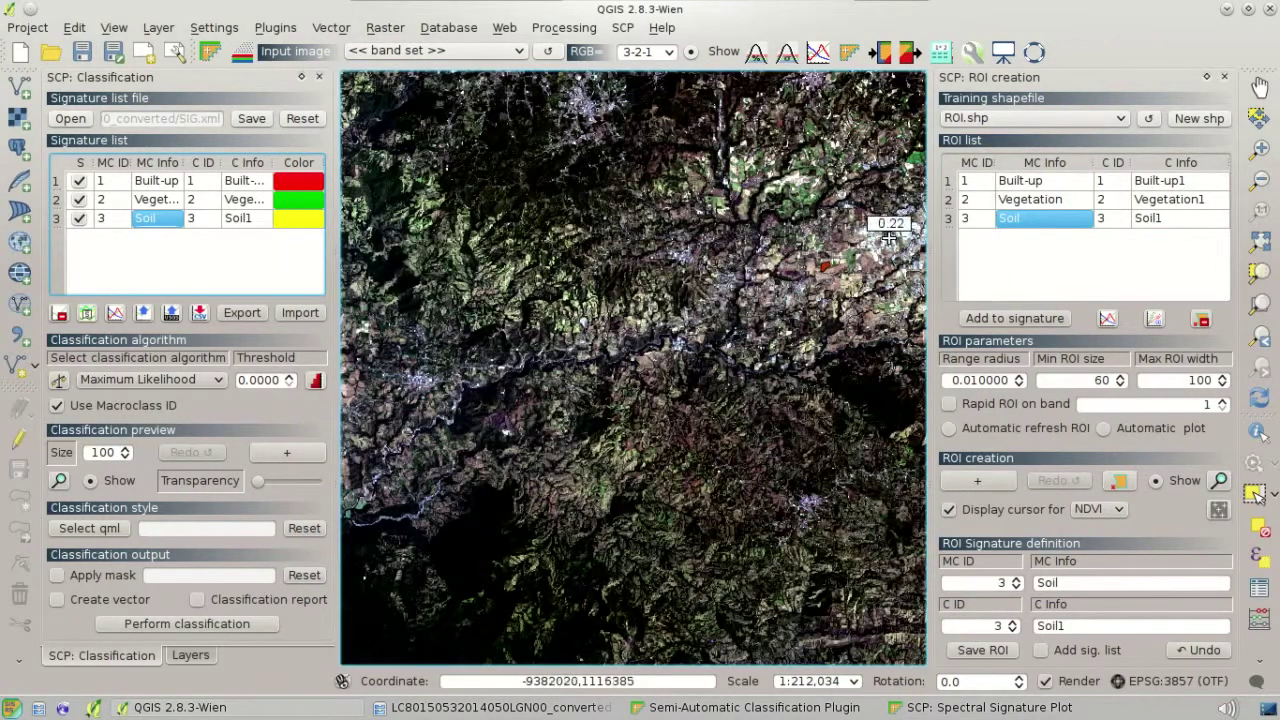
{"action": "scroll", "coordinate": [833, 207], "scroll_direction": "down", "scroll_amount": 2}
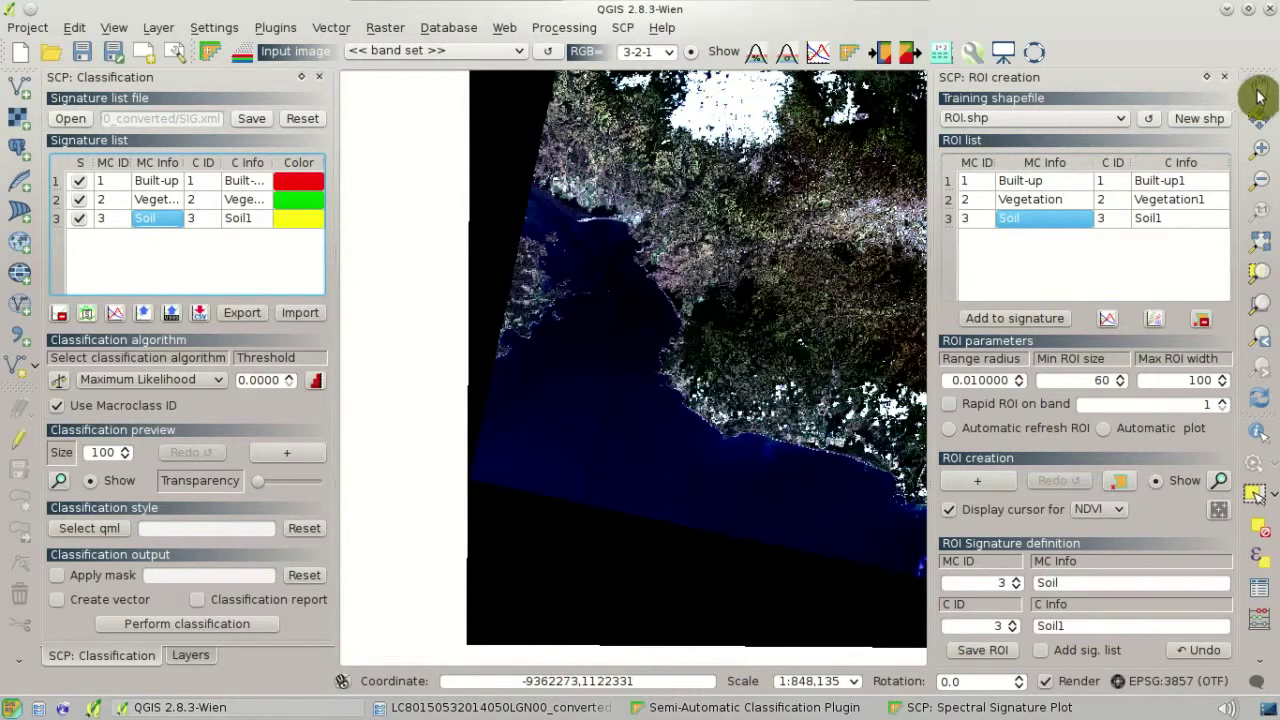
{"action": "left_click_drag", "start_coordinate": [900, 145], "coordinate": [730, 415]}
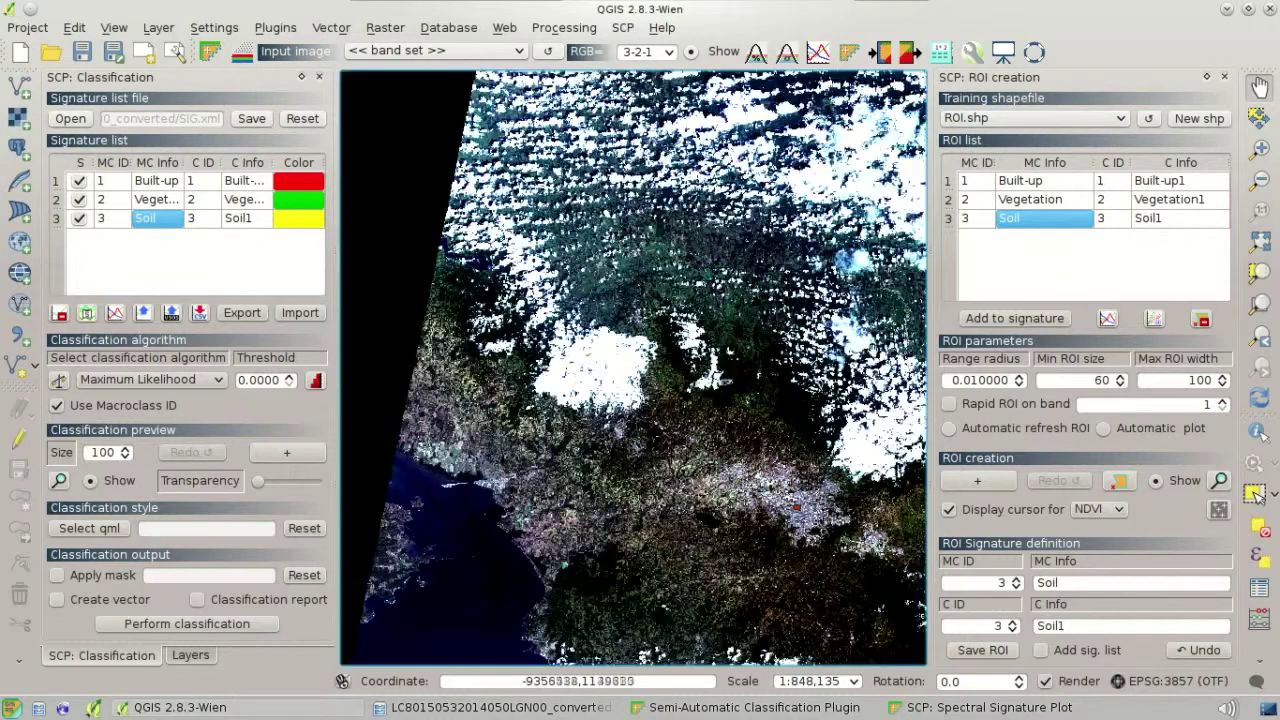
{"action": "left_click_drag", "start_coordinate": [808, 390], "coordinate": [587, 385]}
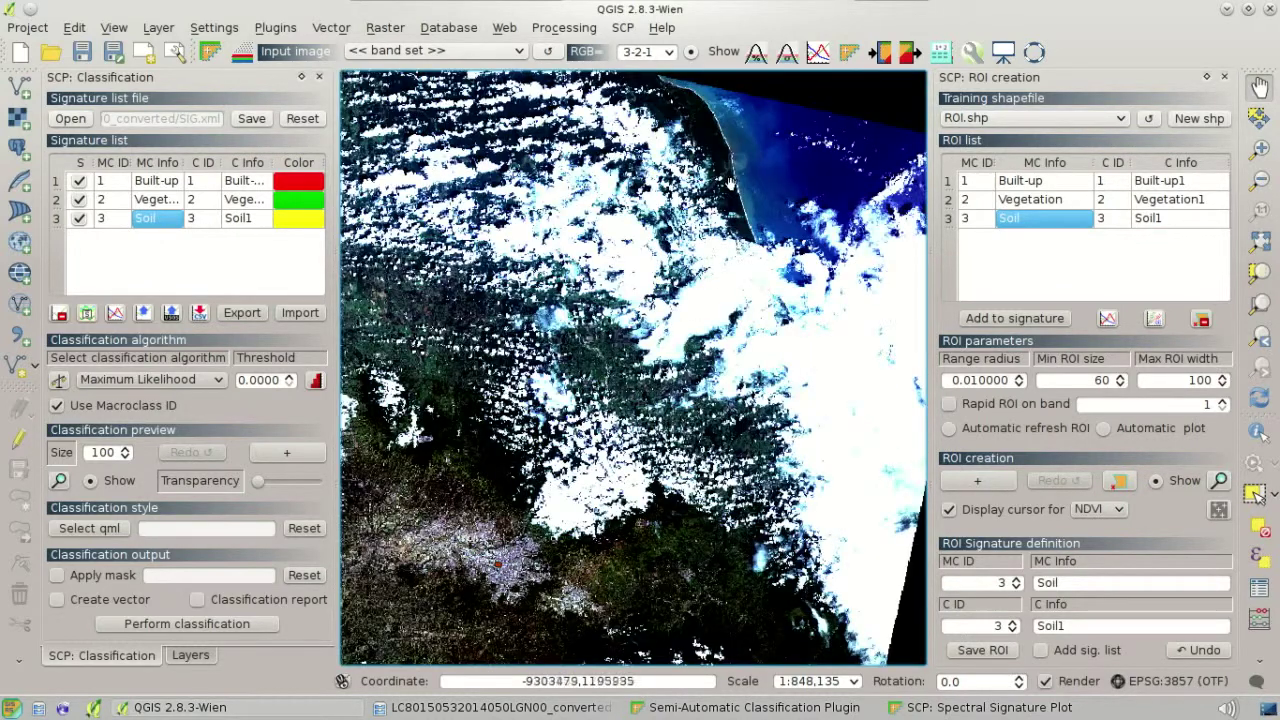
{"action": "scroll", "coordinate": [724, 148], "scroll_direction": "up", "scroll_amount": 1}
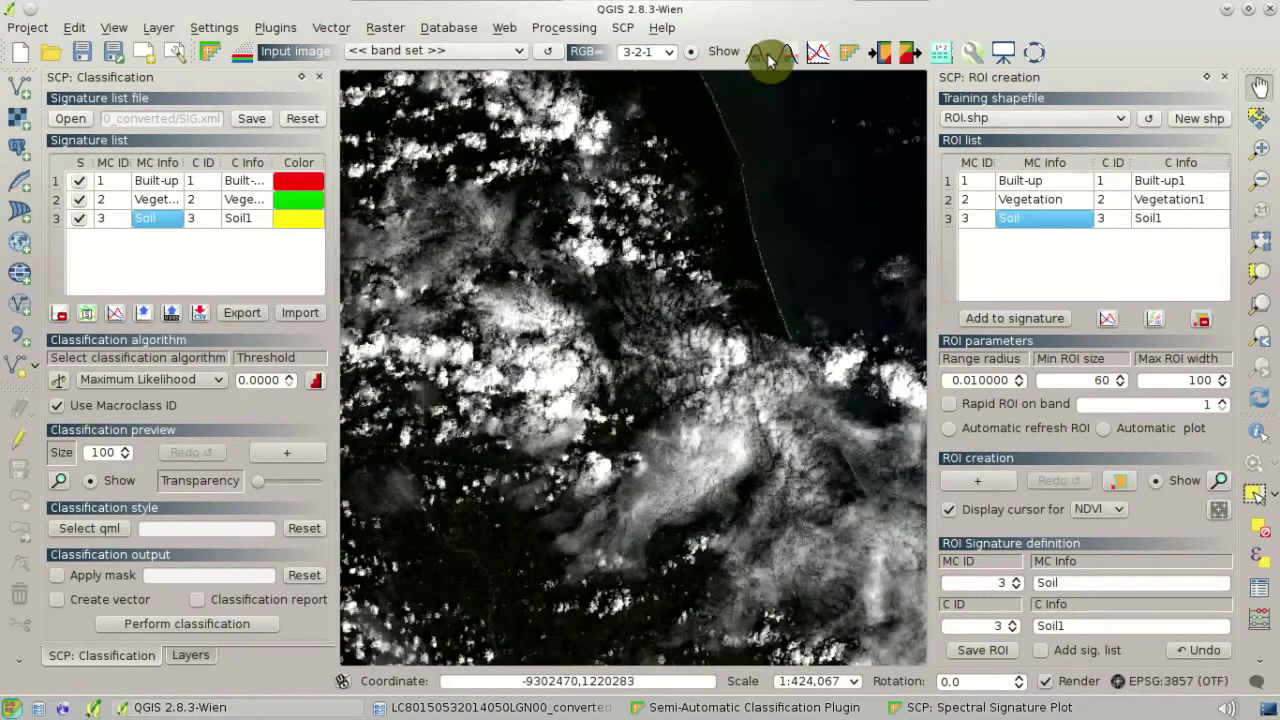
{"action": "left_click", "coordinate": [783, 56]}
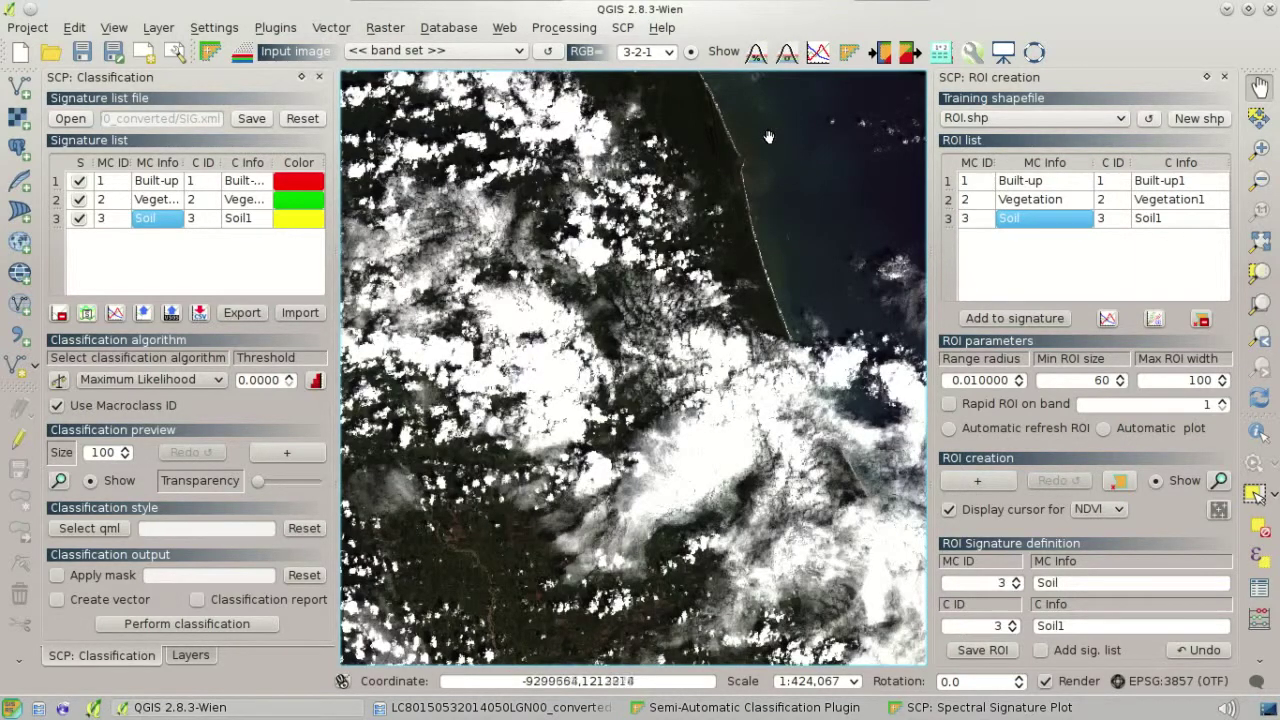
{"action": "scroll", "coordinate": [745, 139], "scroll_direction": "up", "scroll_amount": 1}
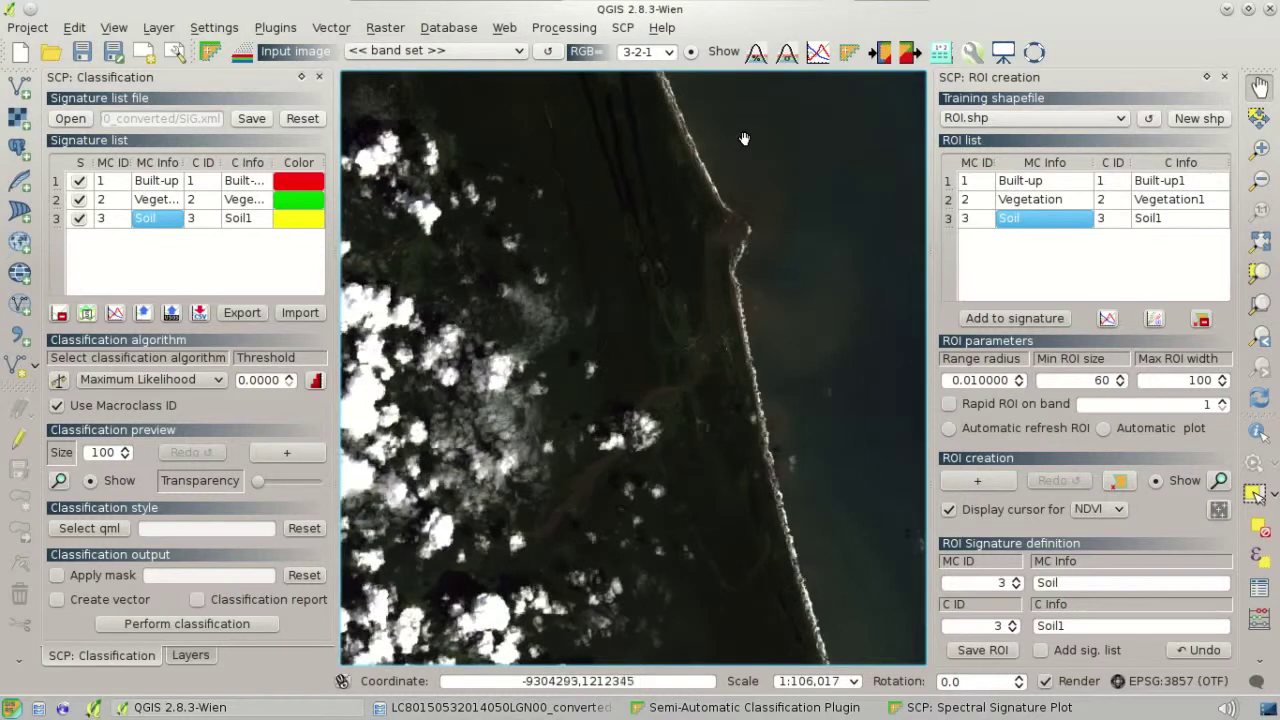
{"action": "left_click_drag", "start_coordinate": [733, 194], "coordinate": [722, 287]}
{"action": "scroll", "coordinate": [720, 290], "scroll_direction": "up", "scroll_amount": 1}
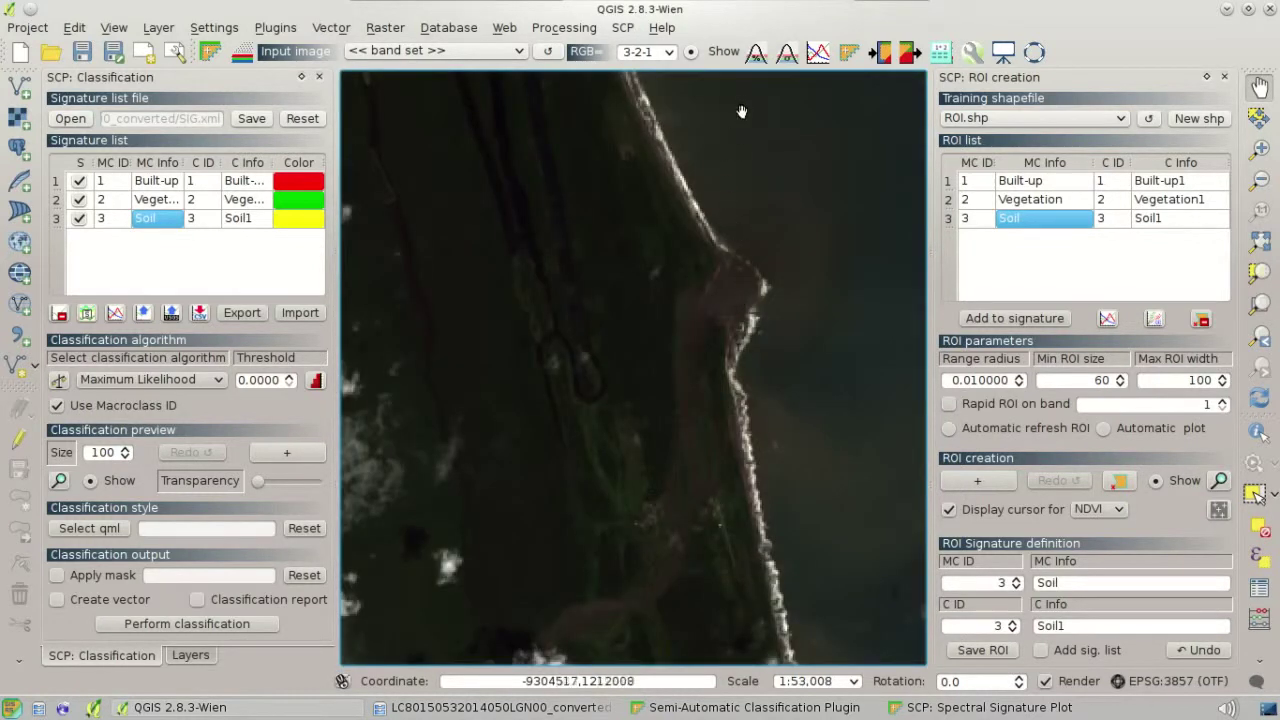
Display the river mouth as a 4-3-2 color composite to set the water apart from vegetation.
{"action": "left_click", "coordinate": [670, 53]}
{"action": "left_click", "coordinate": [658, 96]}
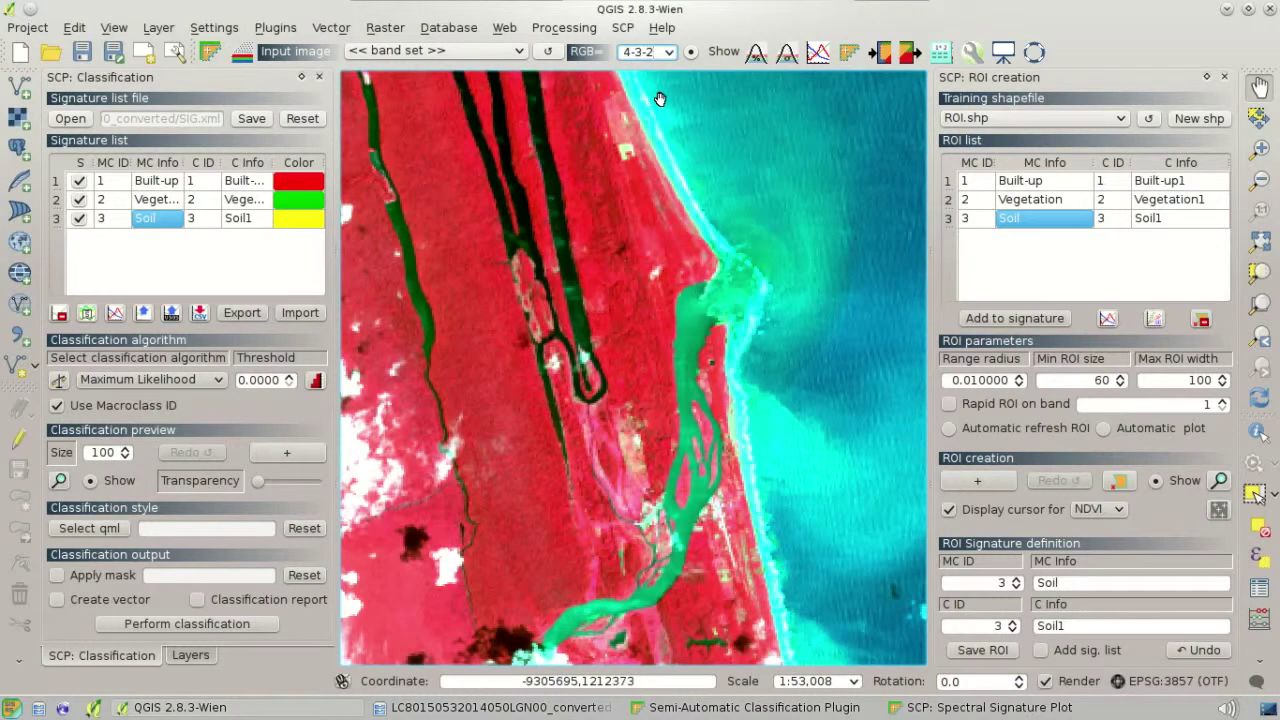
{"action": "left_click_drag", "start_coordinate": [683, 315], "coordinate": [786, 226]}
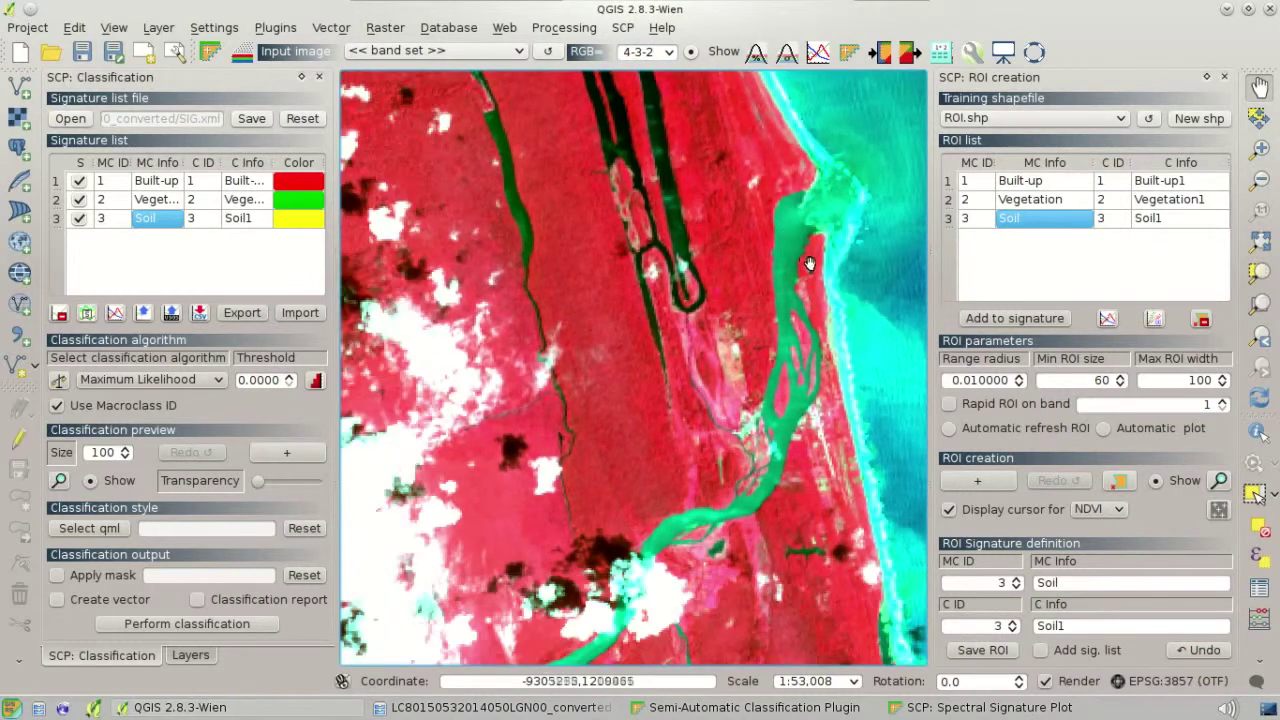
{"action": "left_click_drag", "start_coordinate": [851, 325], "coordinate": [786, 349]}
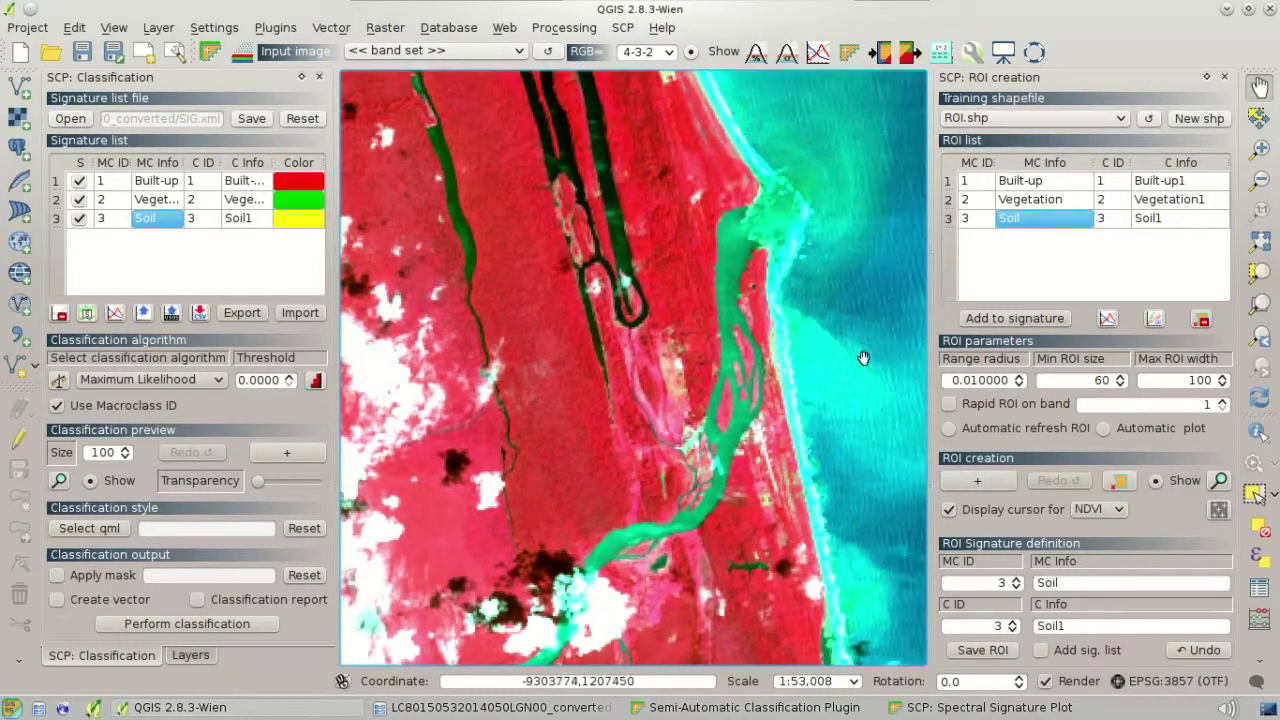
Create a region-growing ROI from a water pixel in the river channel just upstream of its mouth.
{"action": "left_click", "coordinate": [988, 487]}
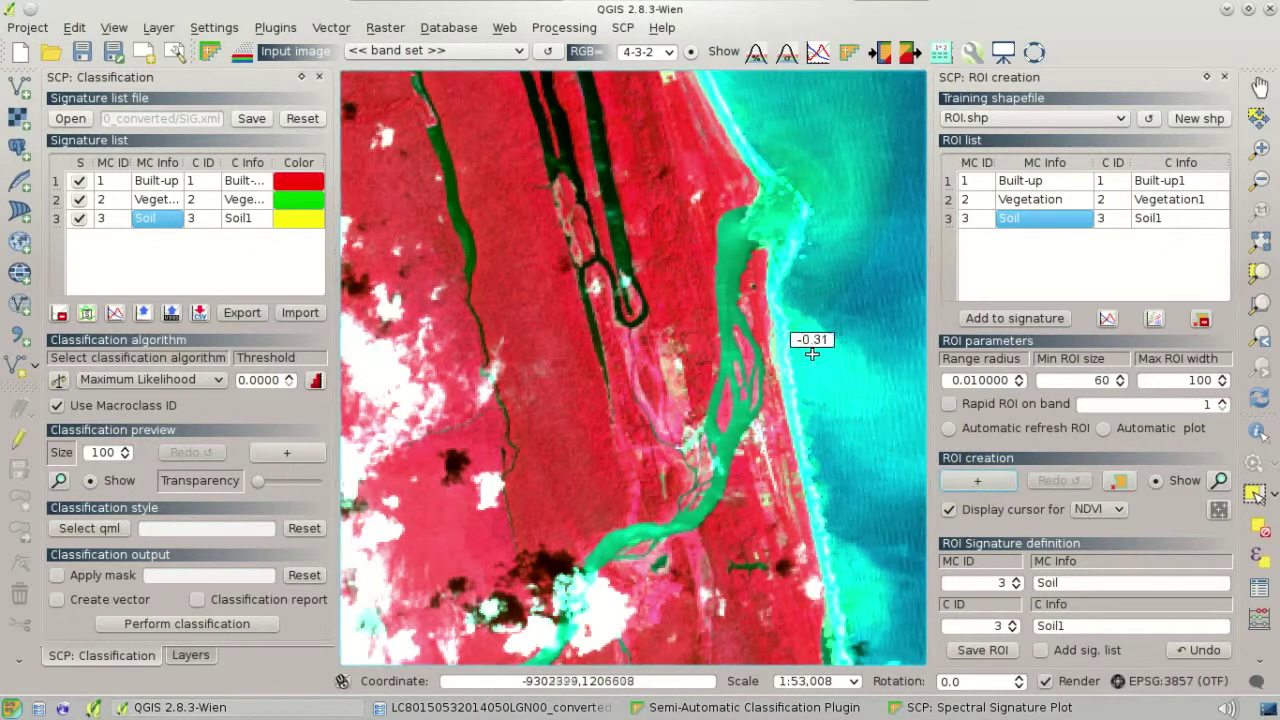
{"action": "left_click", "coordinate": [722, 304]}
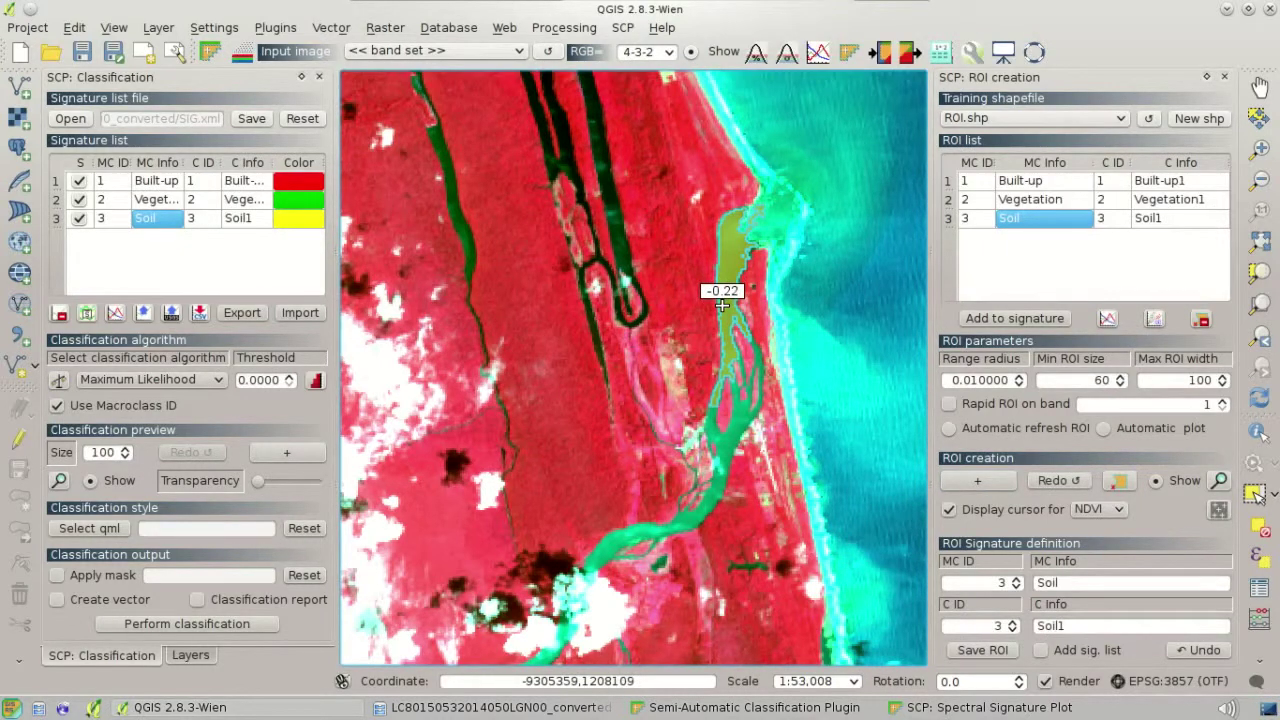
{"action": "scroll", "coordinate": [727, 248], "scroll_direction": "up", "scroll_amount": 1}
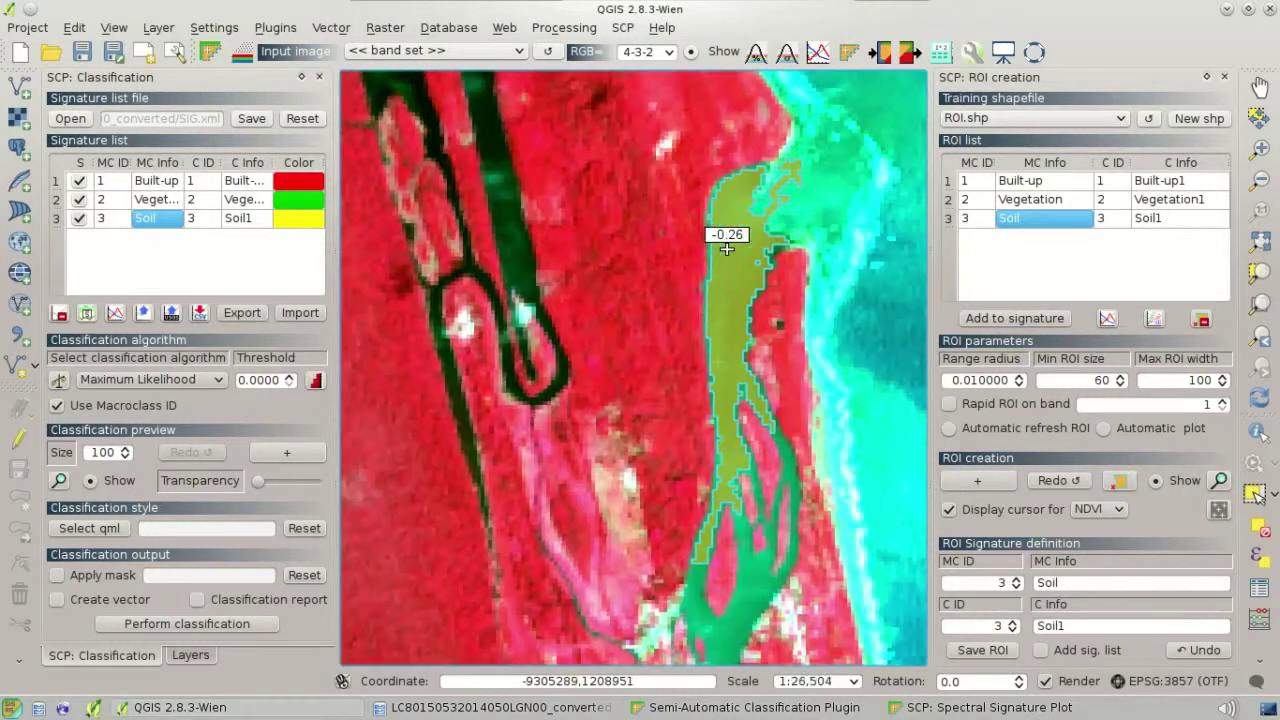
Regrow the water ROI from the river channel with a range radius of 0.02, and refine it with a radius of 0.015.
{"action": "left_click", "coordinate": [1025, 385]}
{"action": "left_click", "coordinate": [1022, 379]}
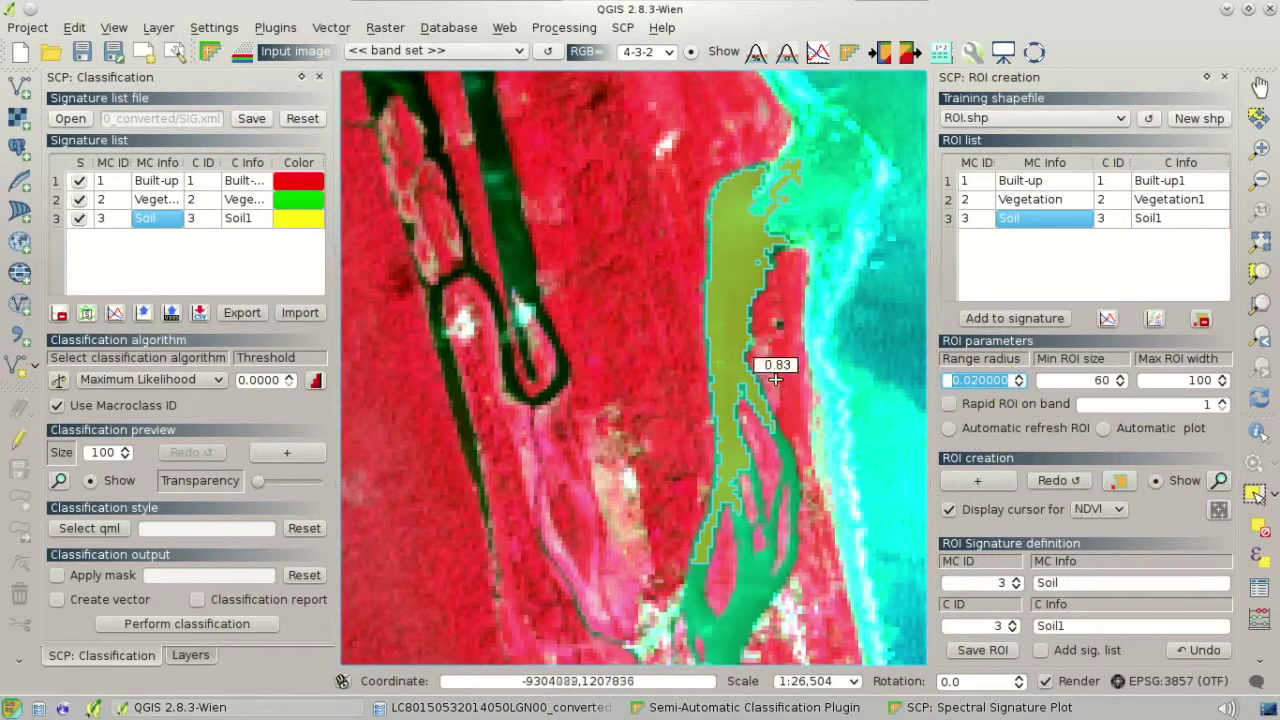
{"action": "left_click", "coordinate": [727, 367]}
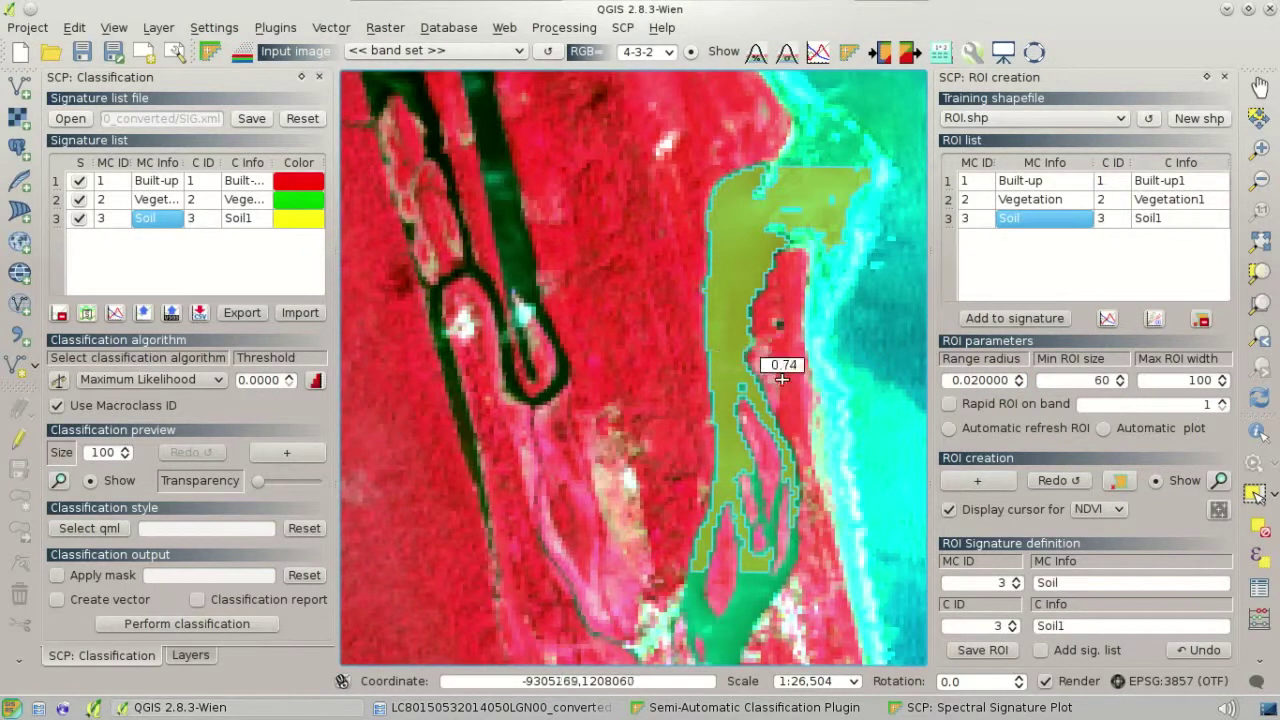
{"action": "left_click", "coordinate": [1020, 385]}
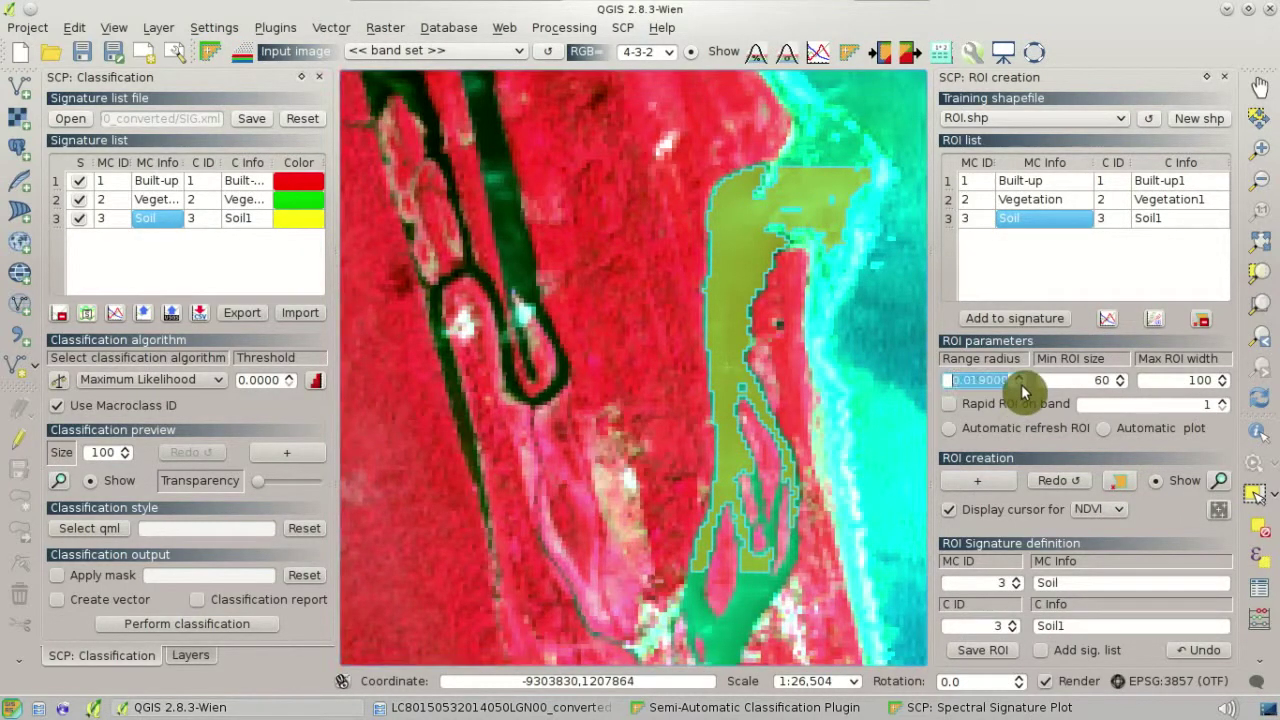
{"action": "left_click", "coordinate": [1081, 485]}
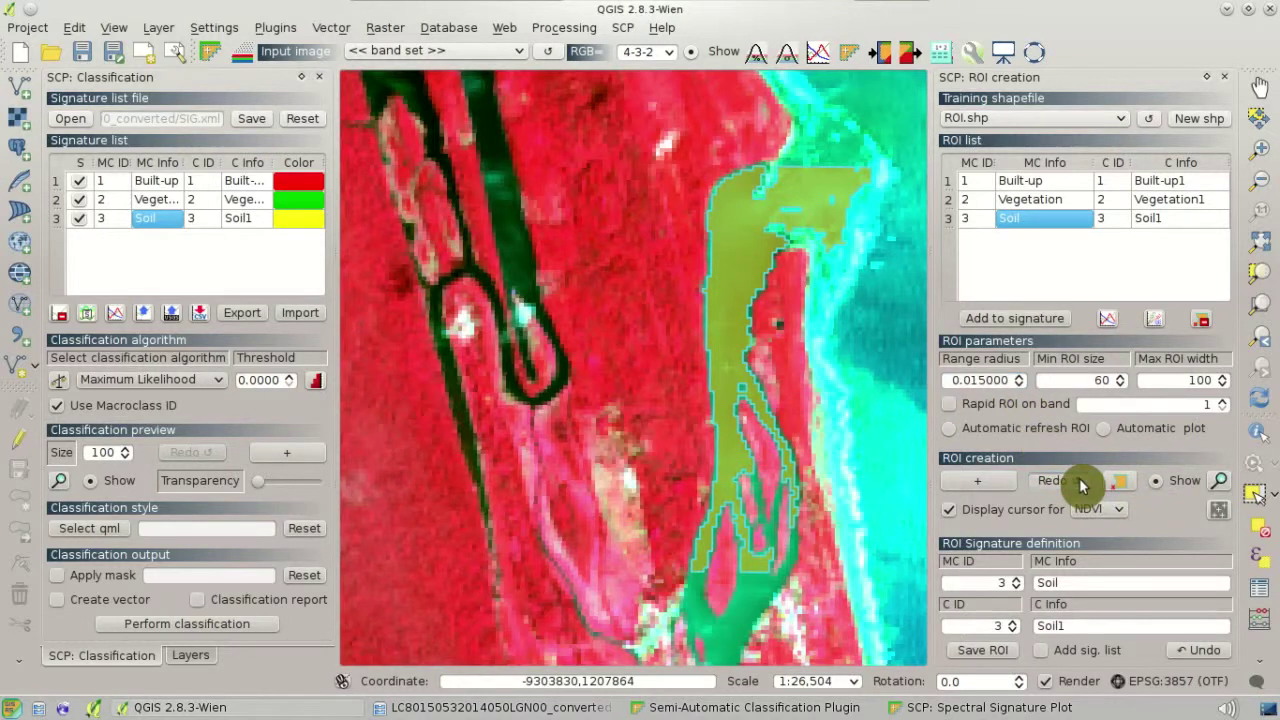
Define the ROI as macroclass 4 "Water" and class 4 "Water1", and save it with its signature added to the signature list.
{"action": "double_click", "coordinate": [1005, 583]}
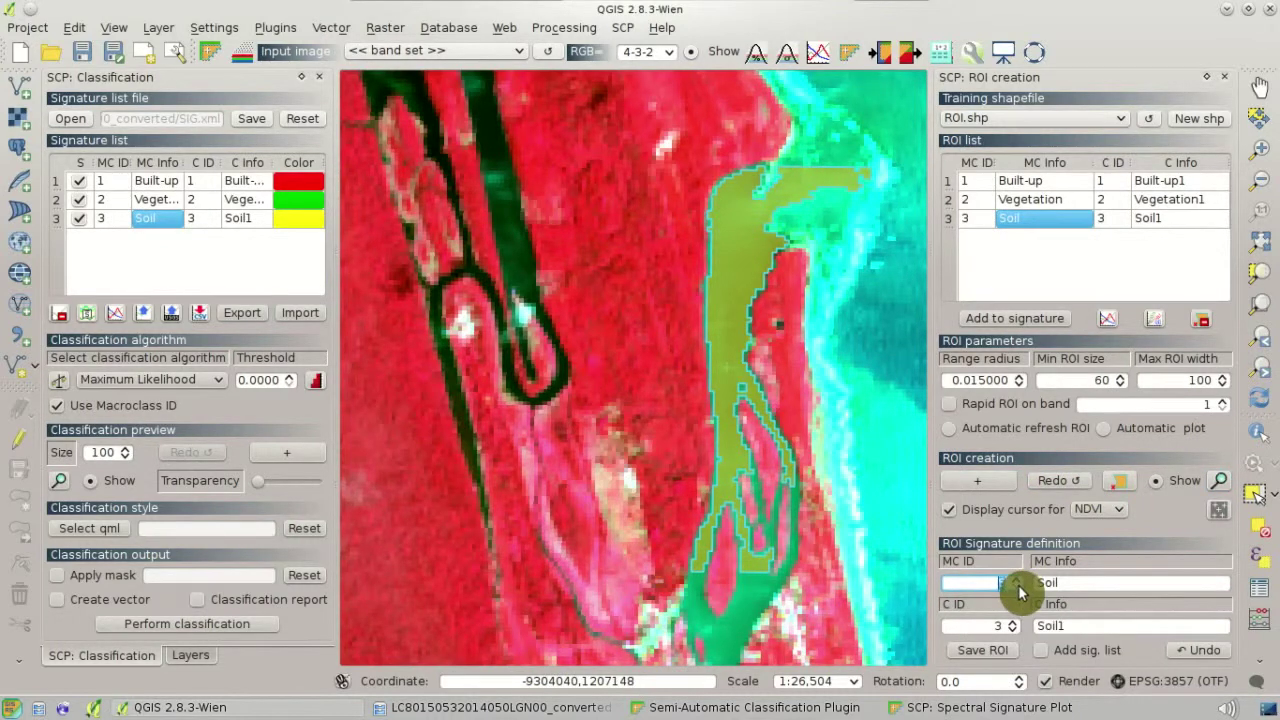
{"action": "key", "text": "Tab"}
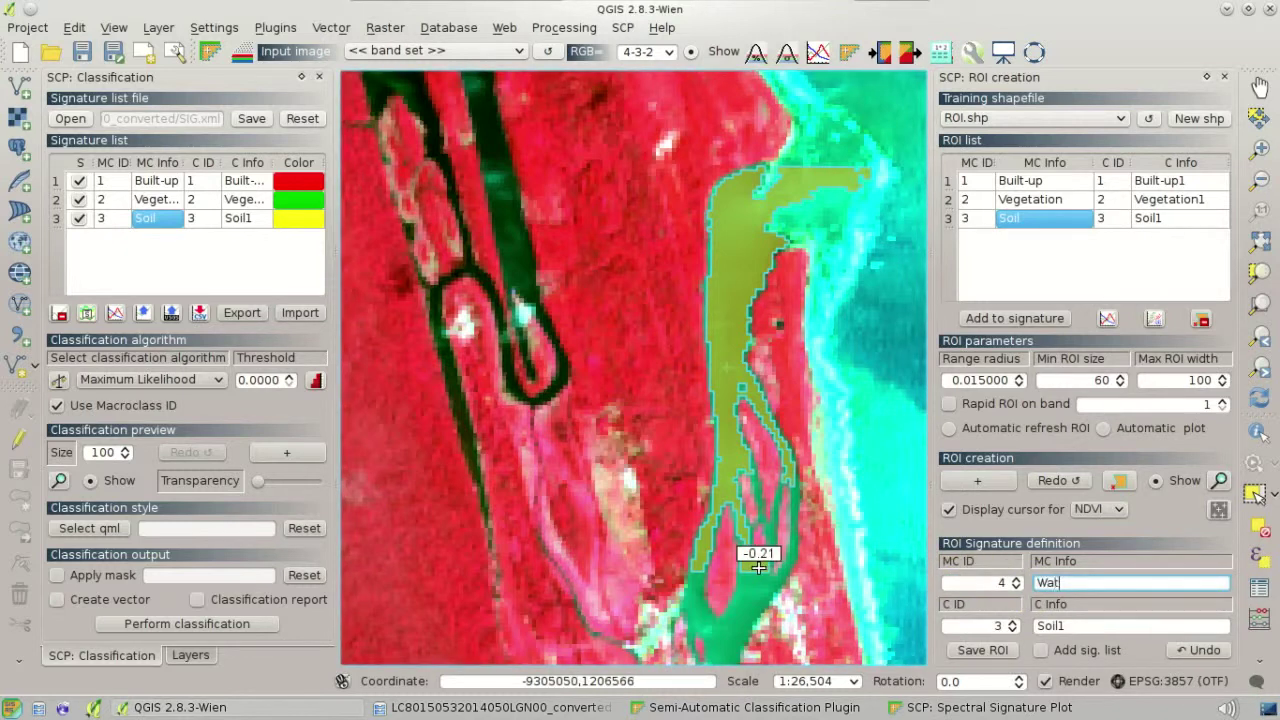
{"action": "left_click", "coordinate": [1020, 632]}
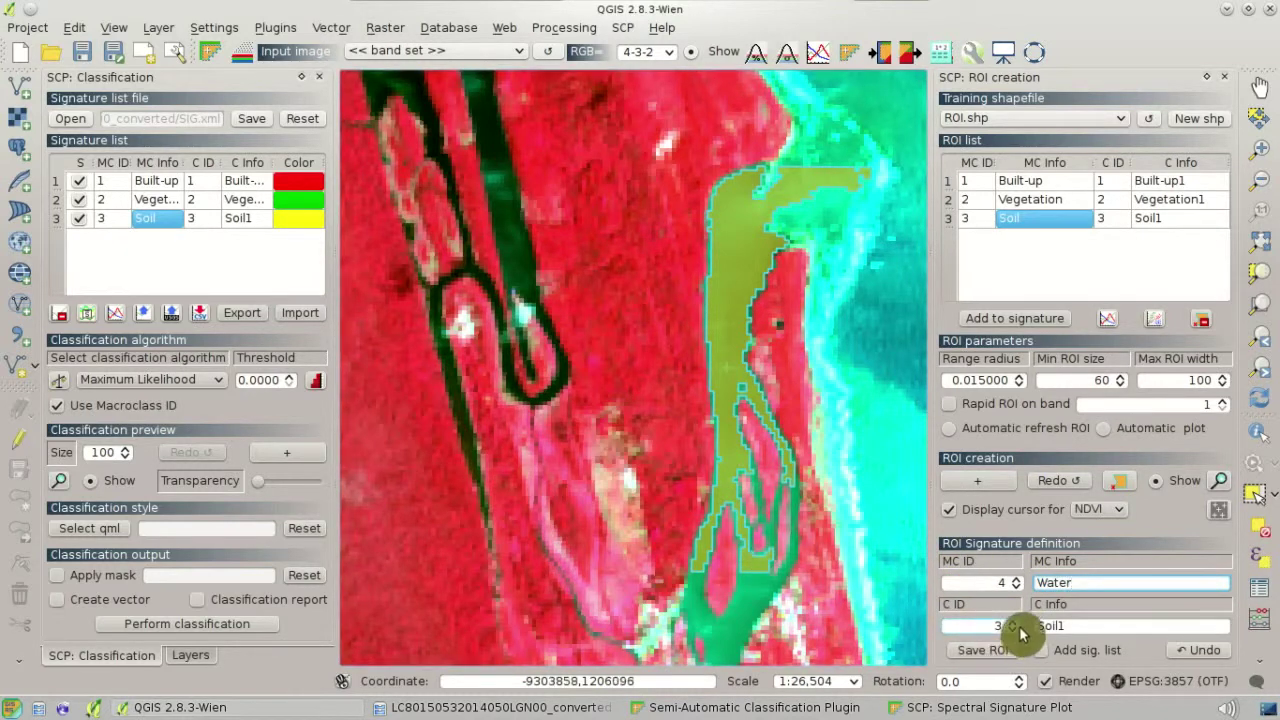
{"action": "type", "text": "4"}
{"action": "key", "text": "Tab"}
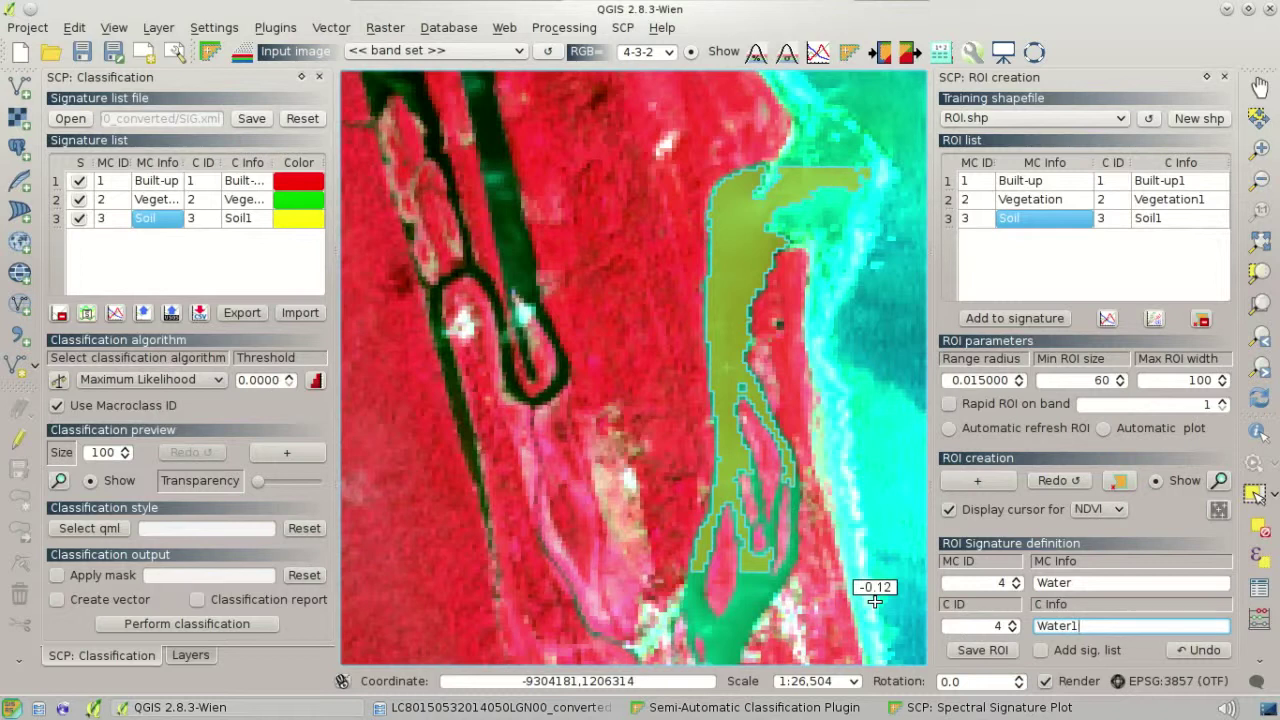
{"action": "type", "text": "Water1"}
{"action": "left_click", "coordinate": [1041, 650]}
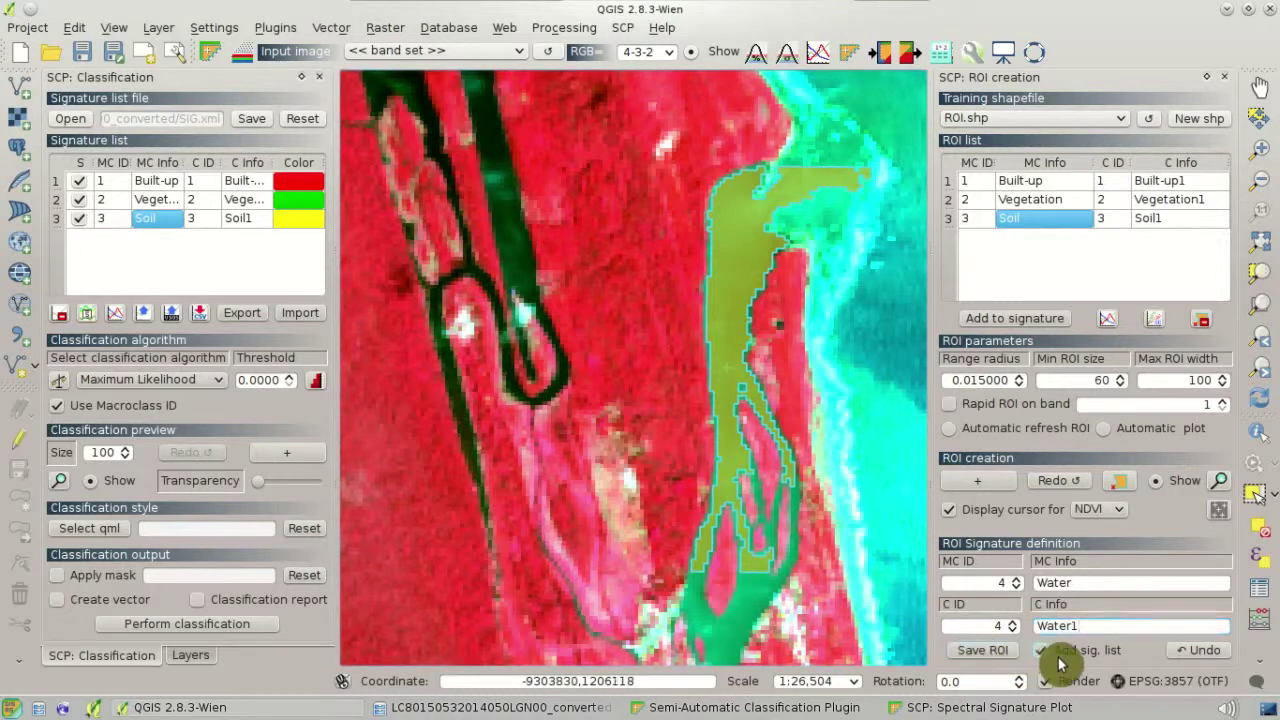
{"action": "left_click", "coordinate": [997, 655]}
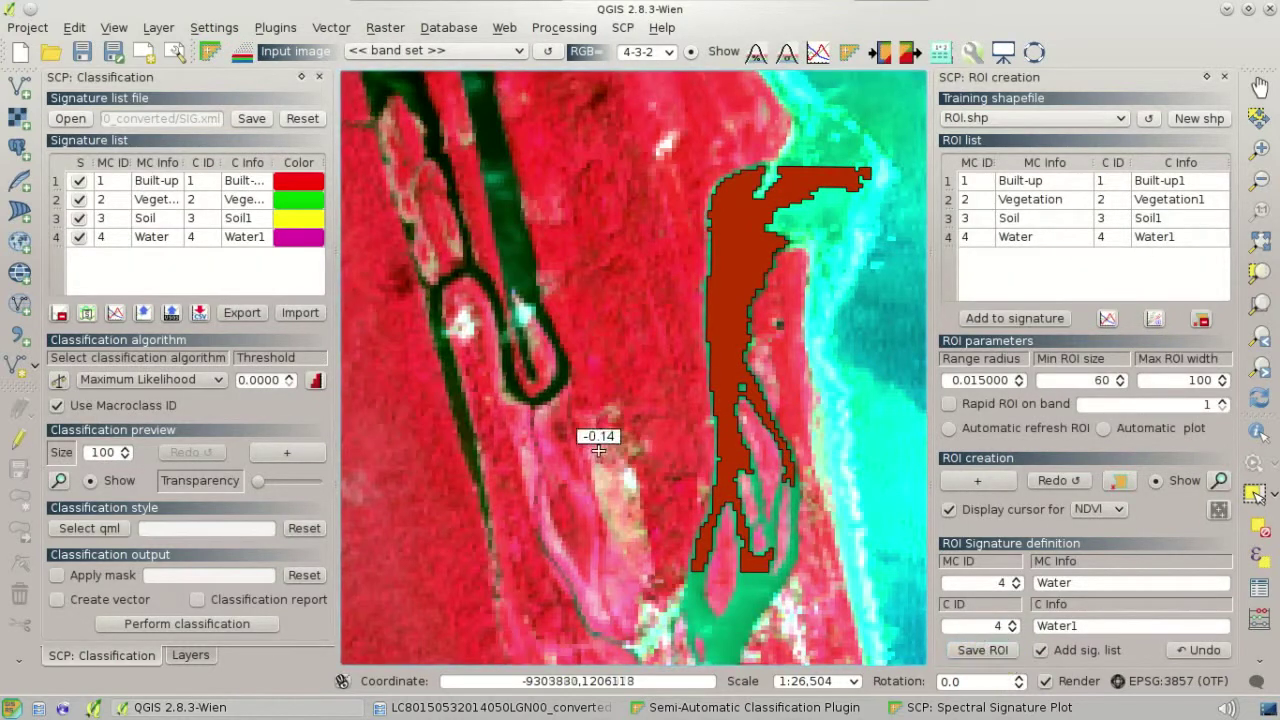
Change the Water signature's color to dark teal.
{"action": "double_click", "coordinate": [303, 237]}
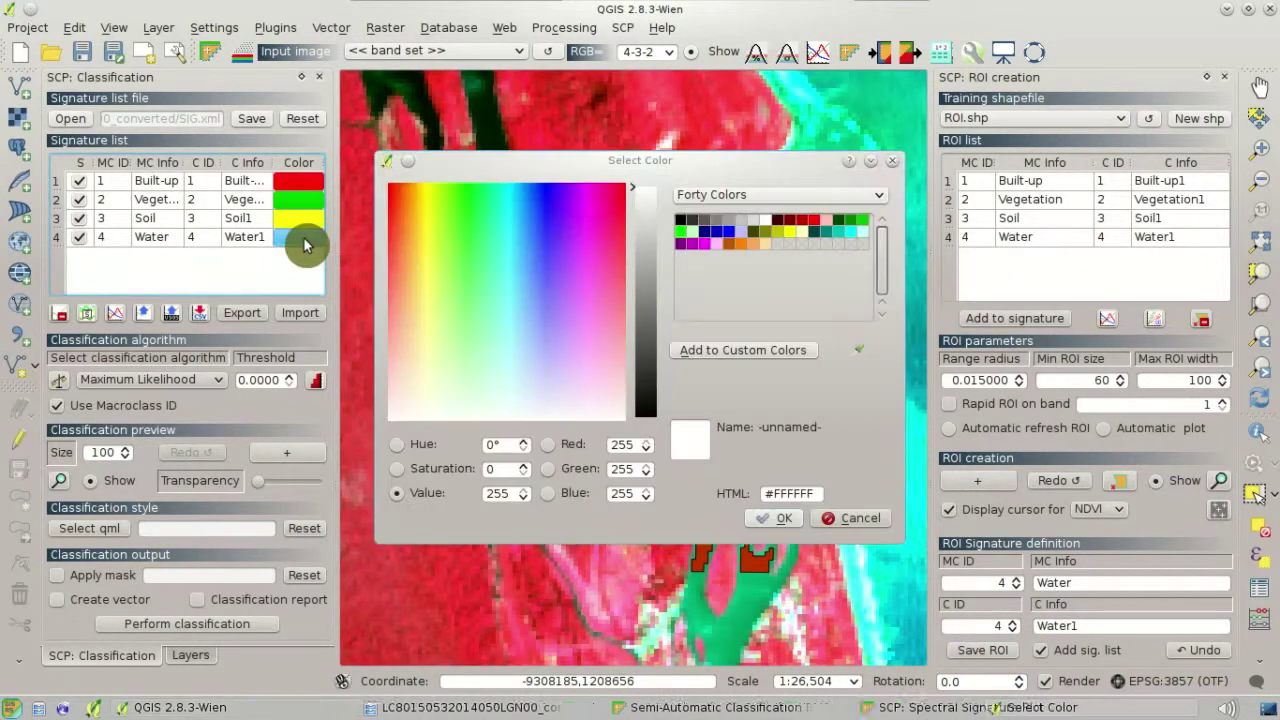
{"action": "left_click", "coordinate": [827, 241]}
{"action": "left_click", "coordinate": [776, 518]}
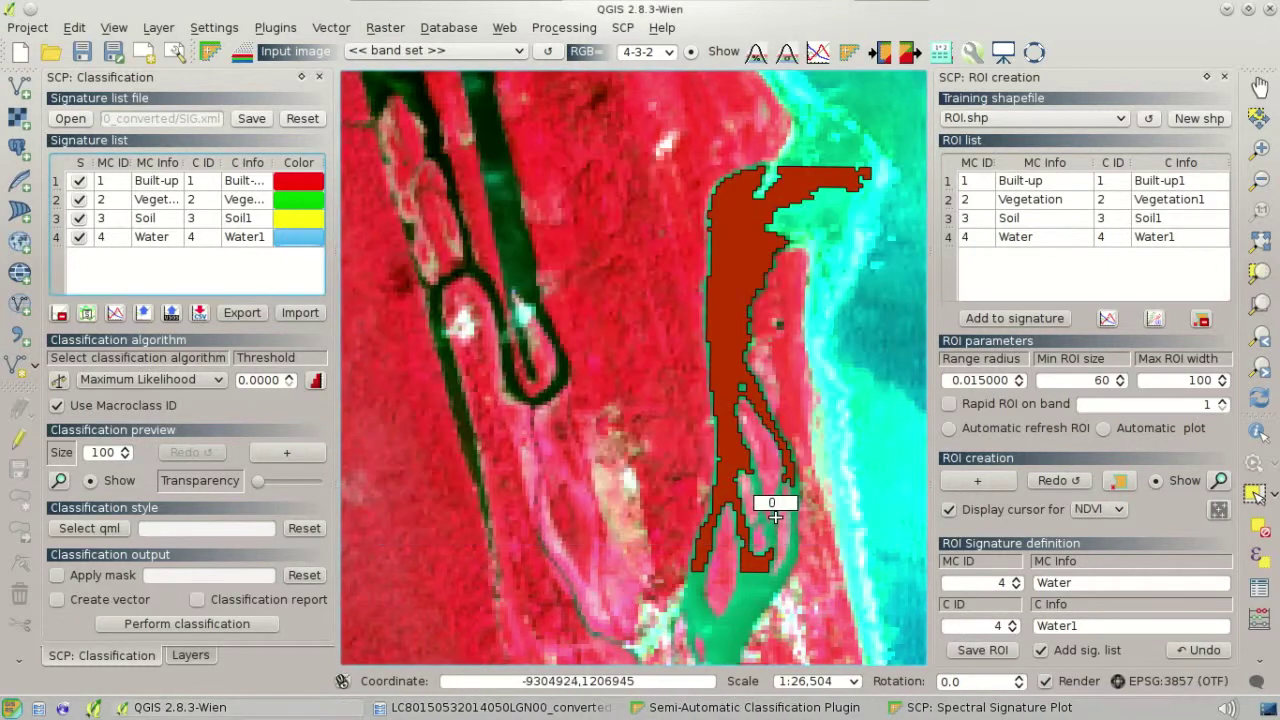
Plot the Water signature with the other three, fit the plot to the data, and enlarge the curves between about 0.6 and 1.0 wavelength.
{"action": "left_click", "coordinate": [168, 240]}
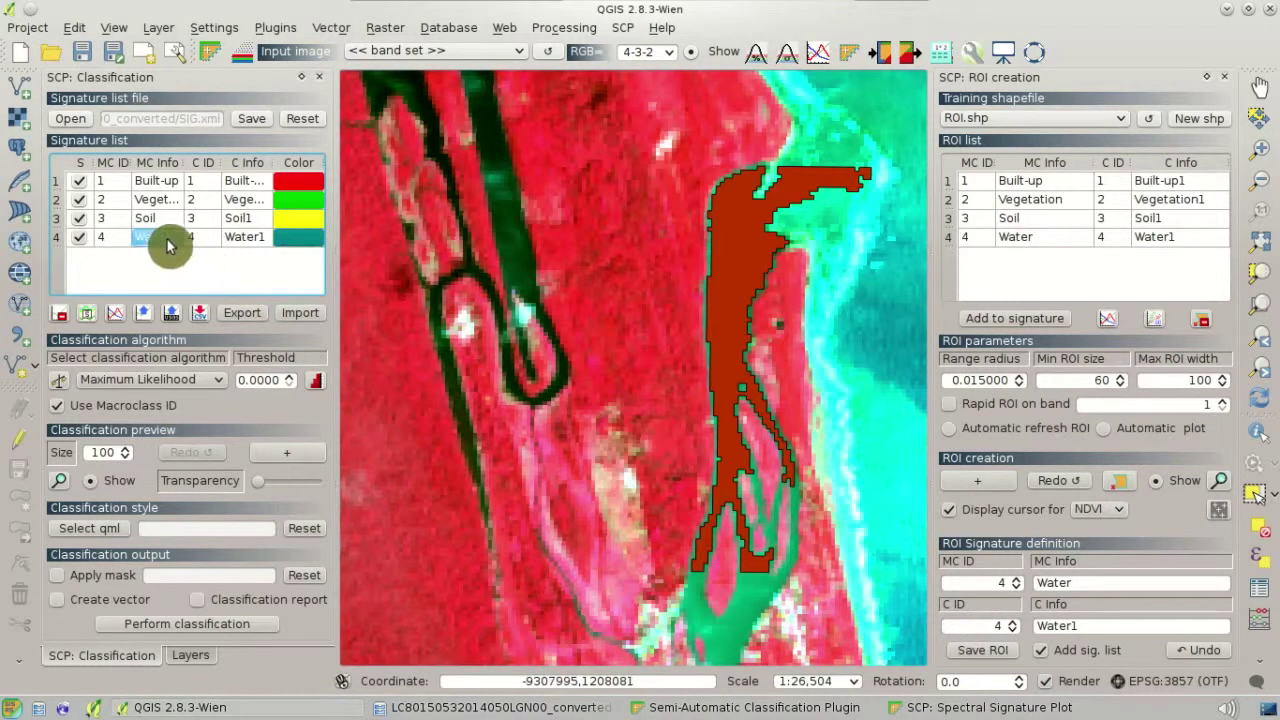
{"action": "left_click", "coordinate": [116, 314]}
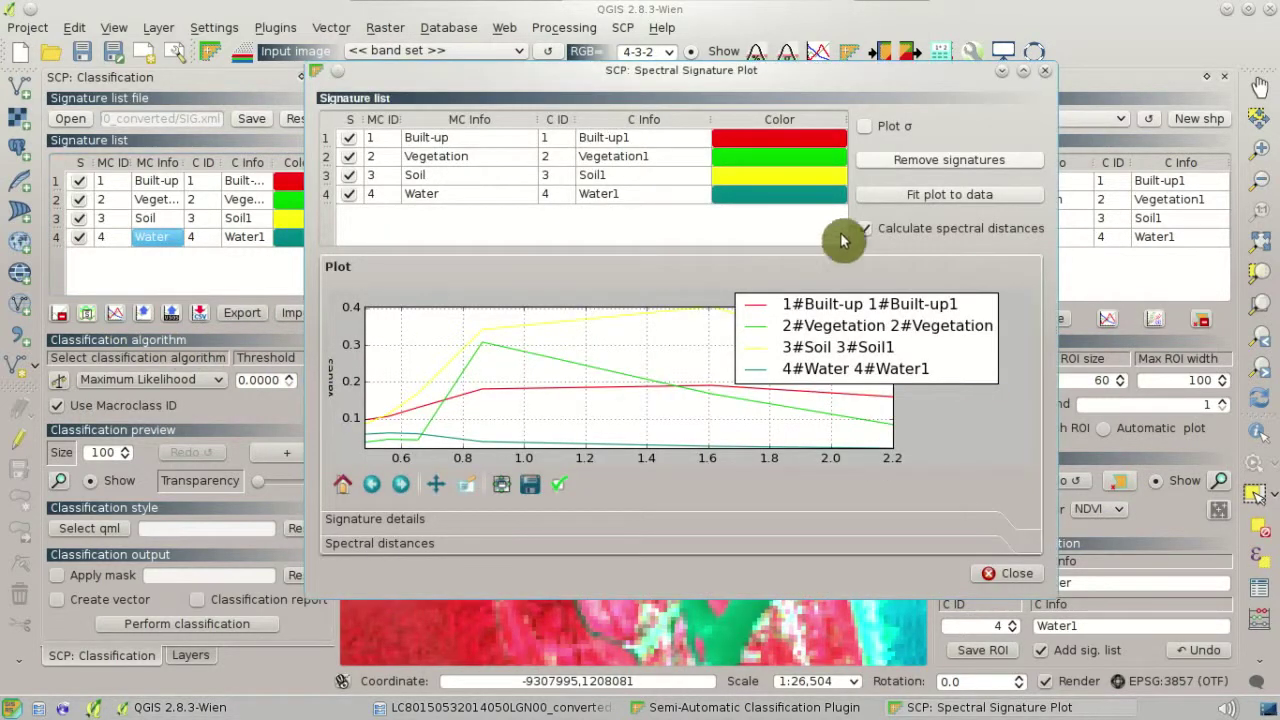
{"action": "left_click", "coordinate": [912, 200]}
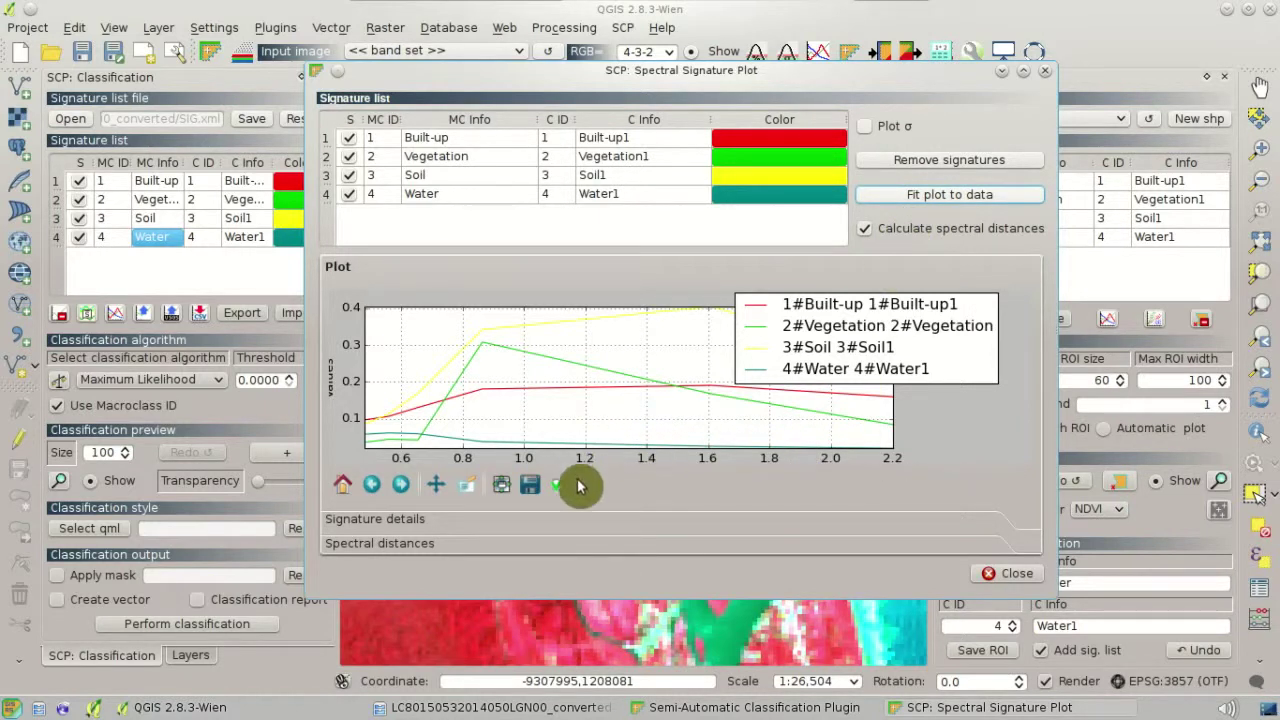
{"action": "left_click", "coordinate": [436, 484]}
{"action": "mouse_move", "coordinate": [465, 428]}
{"action": "left_mouse_down"}
{"action": "mouse_move", "coordinate": [529, 400]}
{"action": "mouse_move", "coordinate": [466, 397]}
{"action": "mouse_move", "coordinate": [491, 411]}
{"action": "mouse_move", "coordinate": [488, 425]}
{"action": "left_mouse_up"}
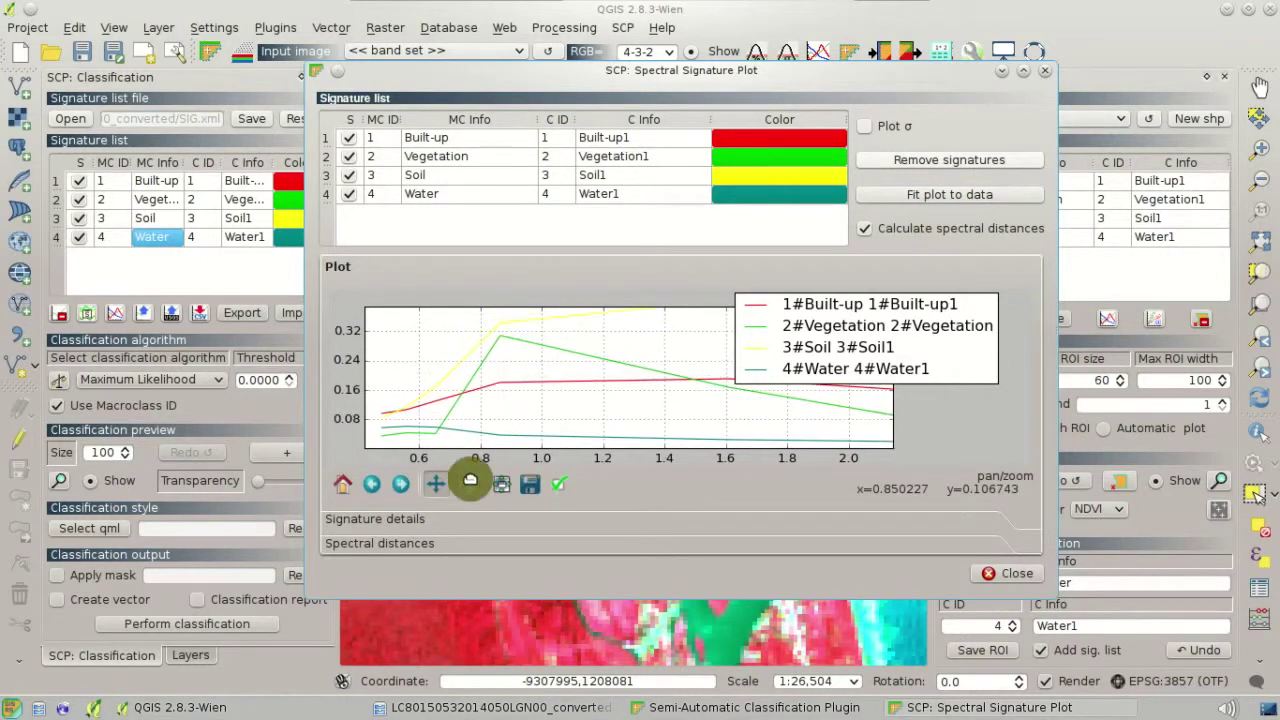
{"action": "left_click", "coordinate": [467, 486]}
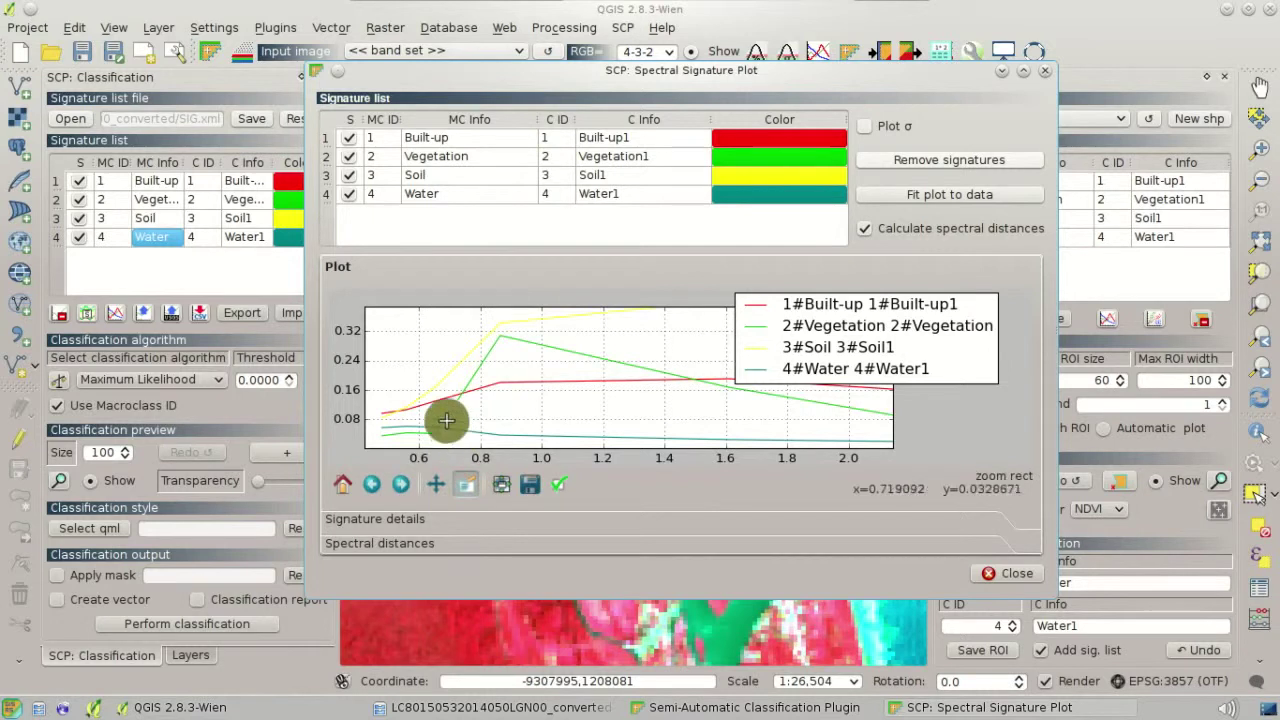
{"action": "left_click_drag", "start_coordinate": [413, 351], "coordinate": [546, 447]}
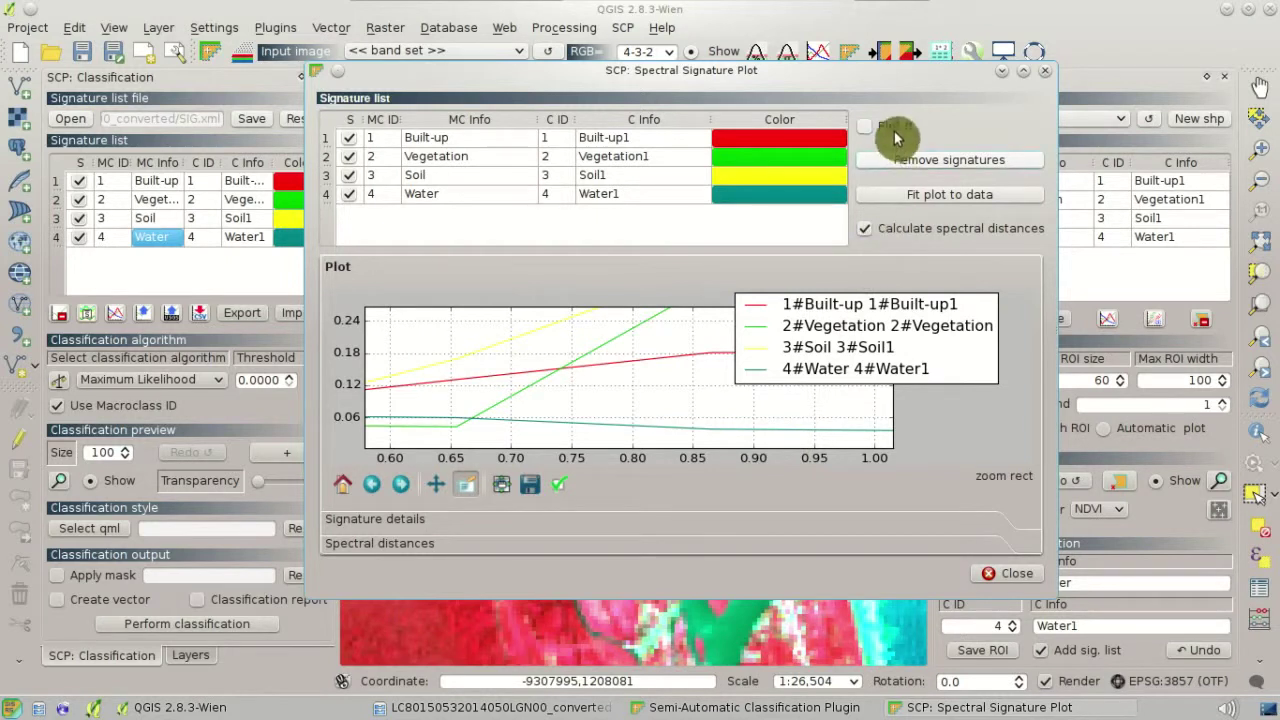
Show and hide the standard deviation bands around the signature curves to check where the classes overlap.
{"action": "left_click", "coordinate": [864, 127]}
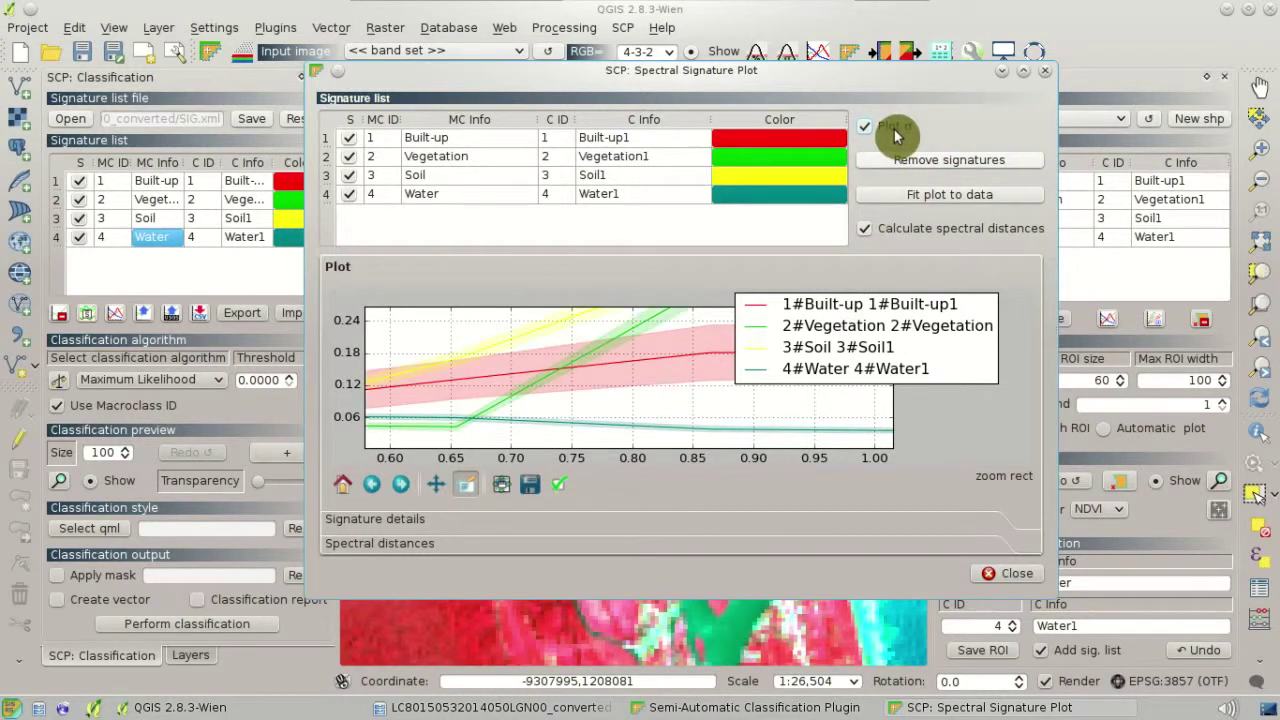
{"action": "left_click", "coordinate": [893, 133]}
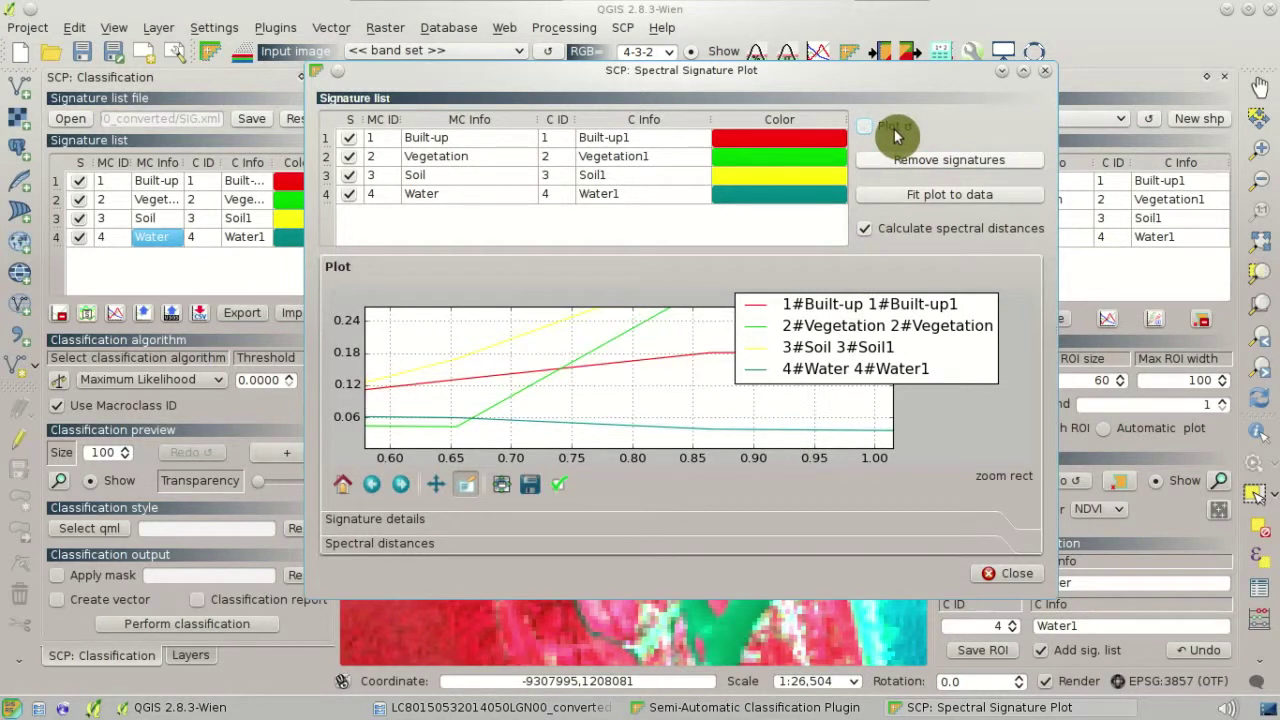
{"action": "left_click", "coordinate": [895, 135]}
{"action": "left_click", "coordinate": [894, 134]}
Review the signature details, including the Water values, and the spectral distances between all four signatures.
{"action": "left_click", "coordinate": [895, 529]}
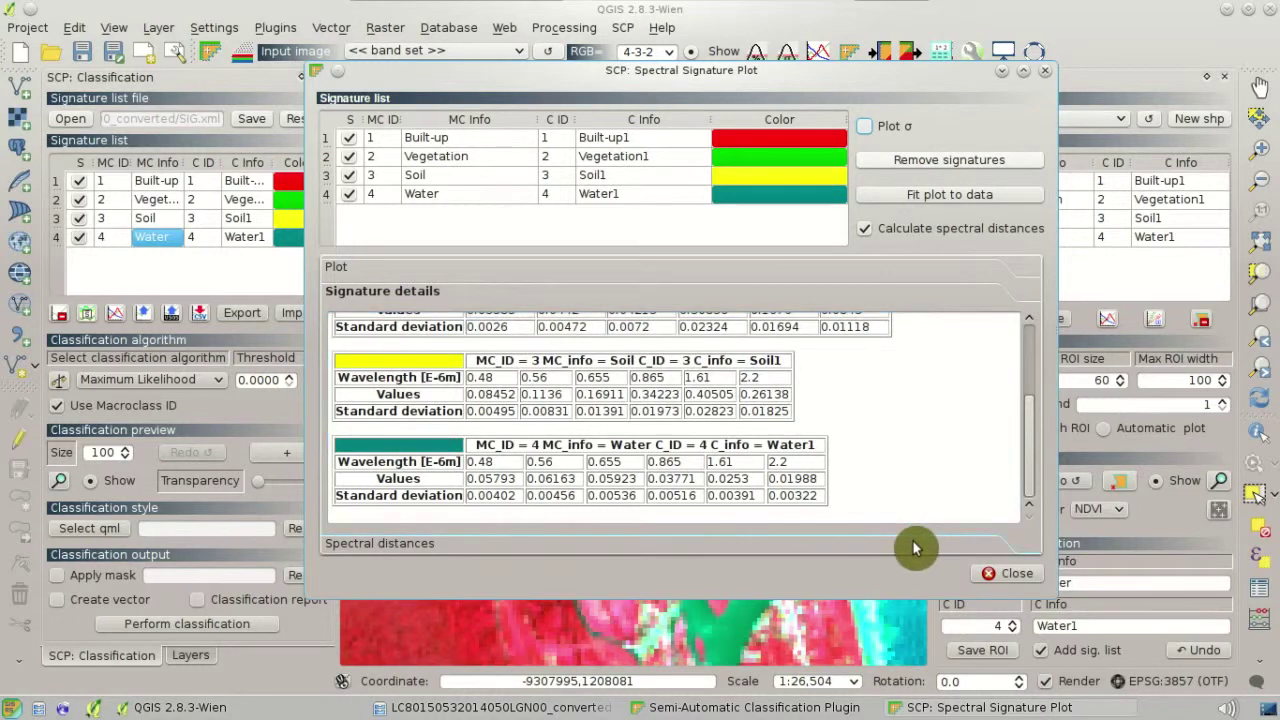
{"action": "left_click", "coordinate": [912, 545]}
{"action": "scroll", "coordinate": [1032, 490], "scroll_direction": "up", "scroll_amount": 1}
{"action": "left_click_drag", "start_coordinate": [1032, 490], "coordinate": [1020, 520]}
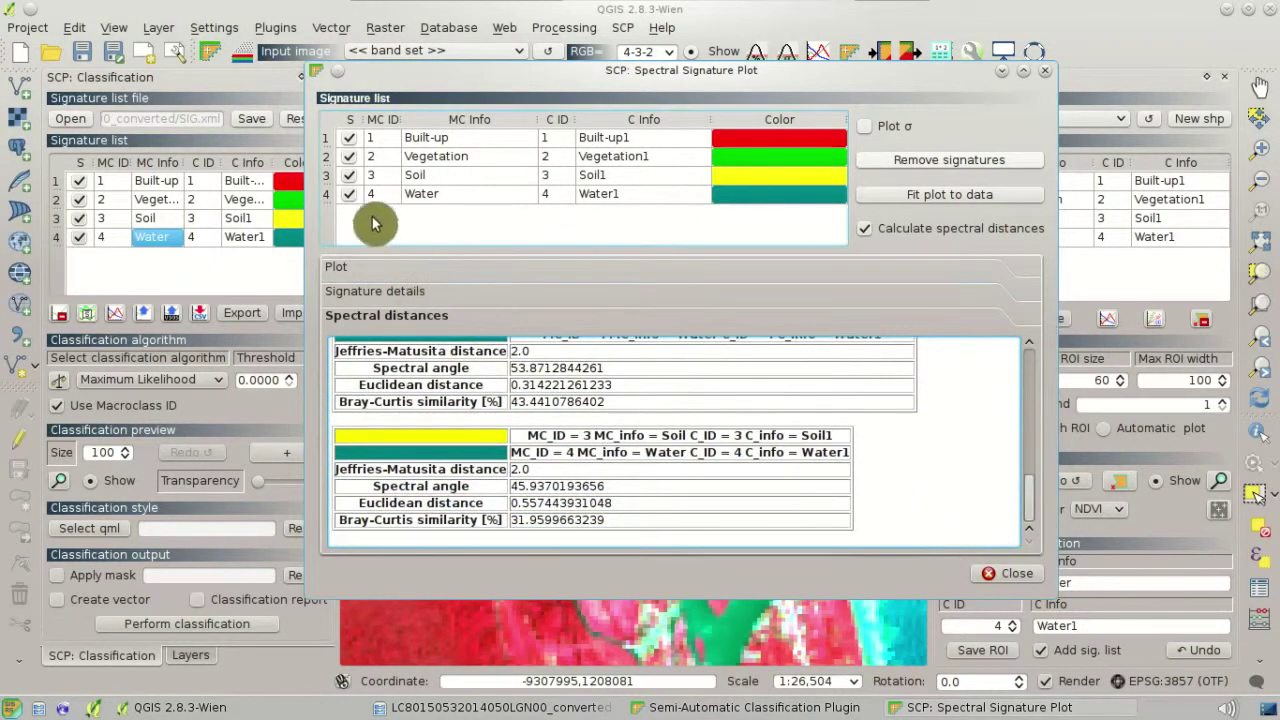
Compare the spectral distances of Built-up with Vegetation and of Built-up with Soil, and close the signature plot.
{"action": "left_click", "coordinate": [351, 196]}
{"action": "left_click", "coordinate": [352, 178]}
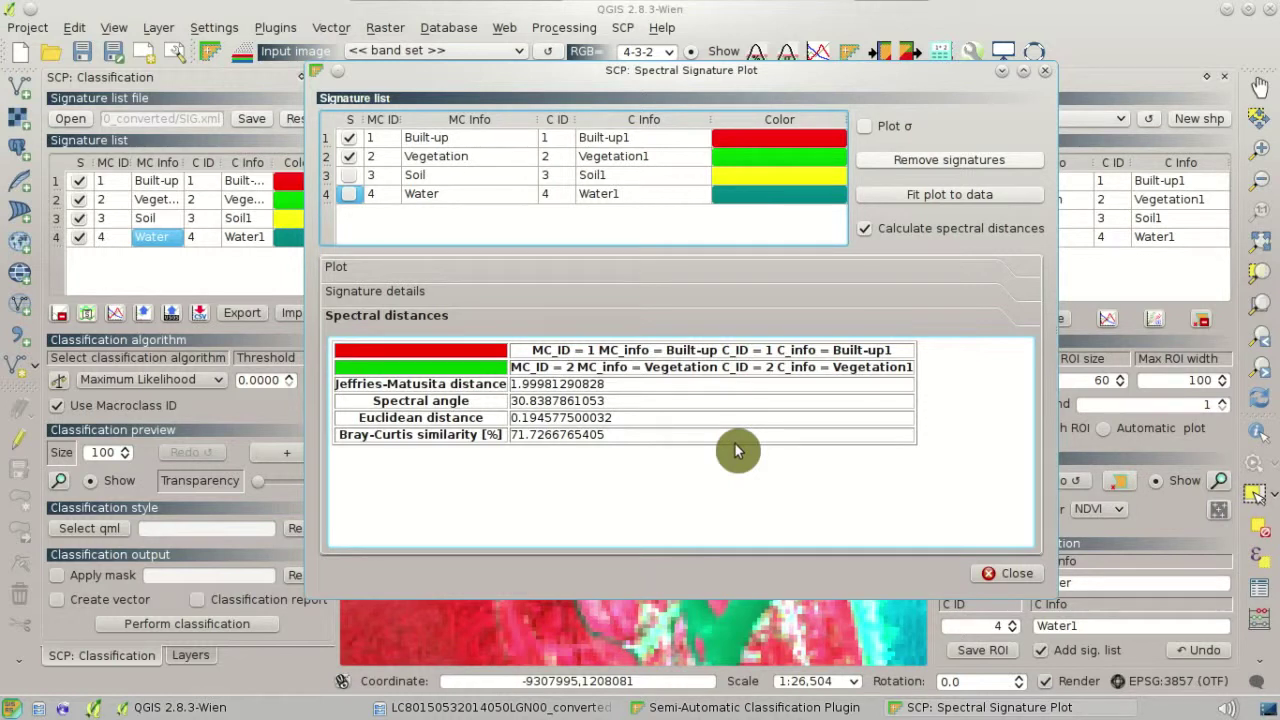
{"action": "left_click", "coordinate": [350, 175]}
{"action": "left_click", "coordinate": [349, 157]}
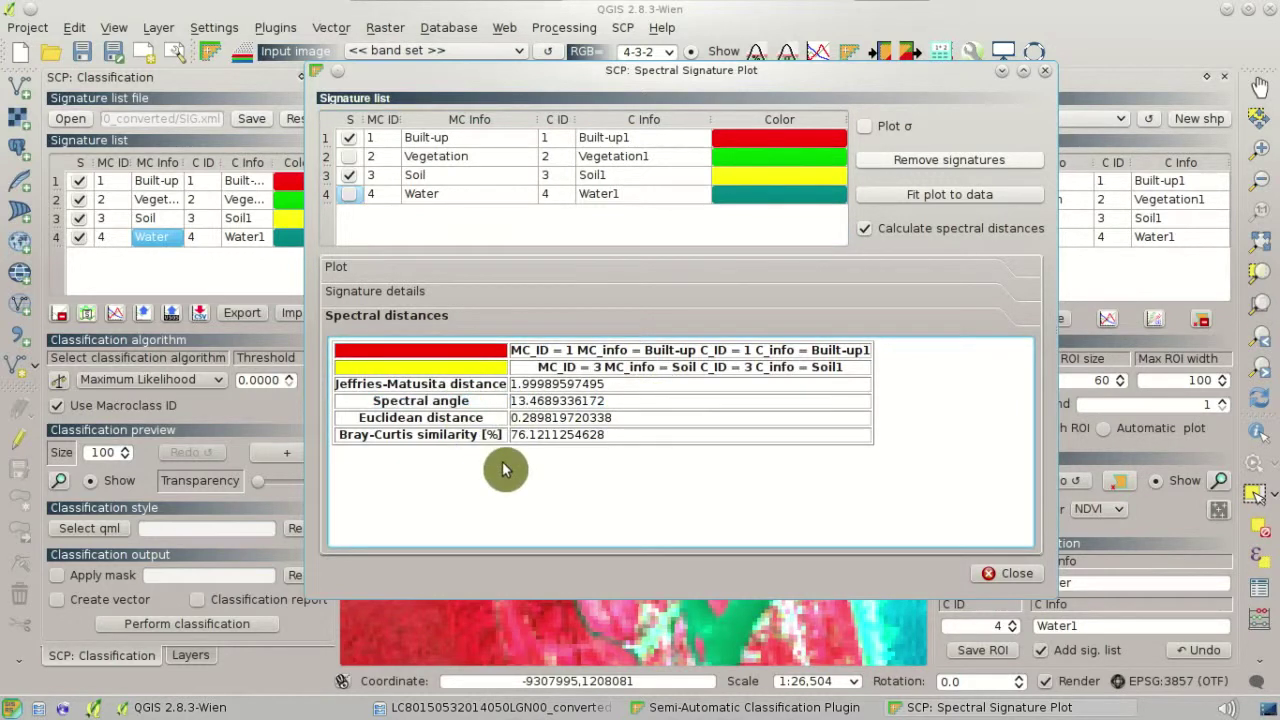
{"action": "left_click", "coordinate": [1044, 70]}
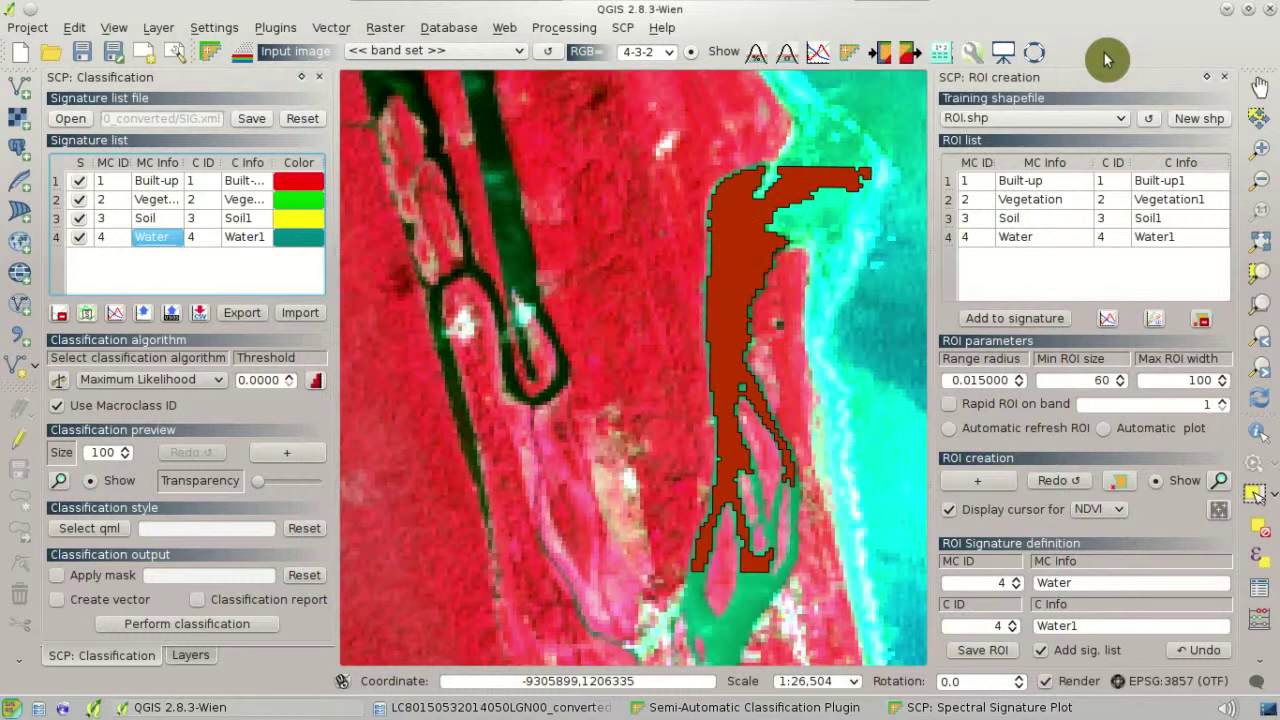
Create a classification preview of size 500 just south of the Built-up ROI in the urban area, using class IDs instead of macroclass IDs.
{"action": "scroll", "coordinate": [490, 470], "scroll_direction": "down", "scroll_amount": 3}
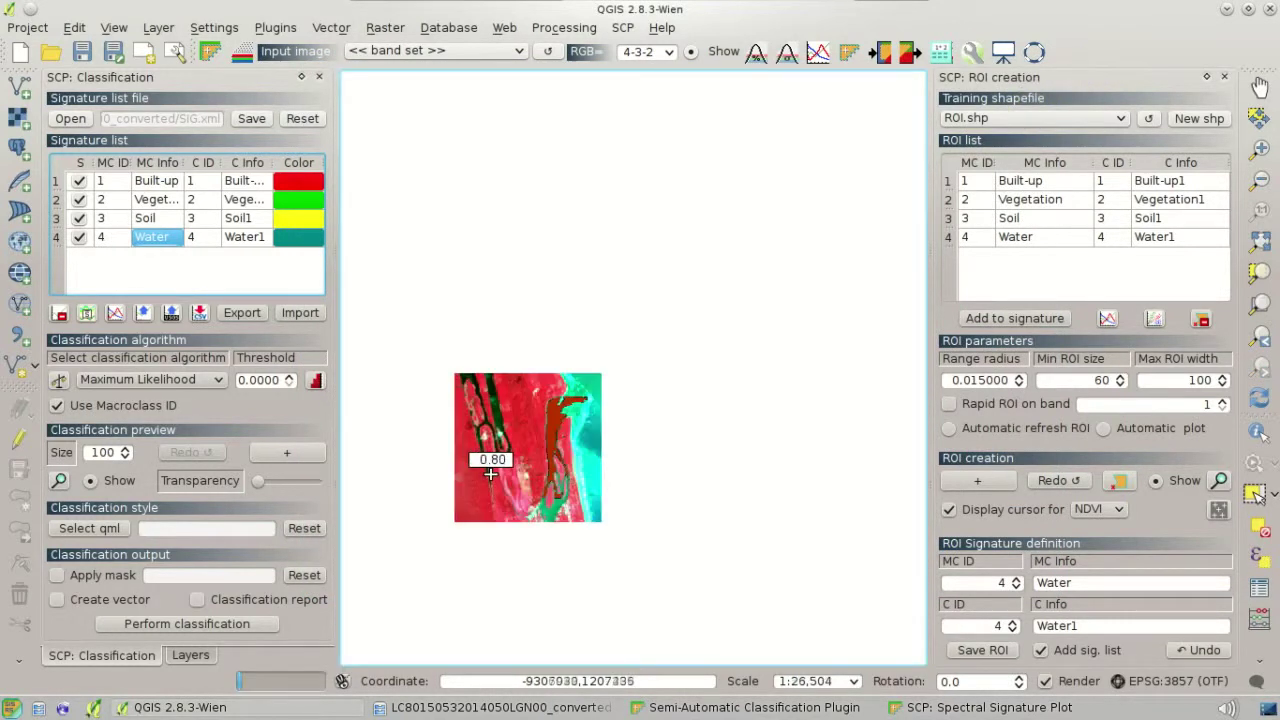
{"action": "scroll", "coordinate": [480, 500], "scroll_direction": "down", "scroll_amount": 3}
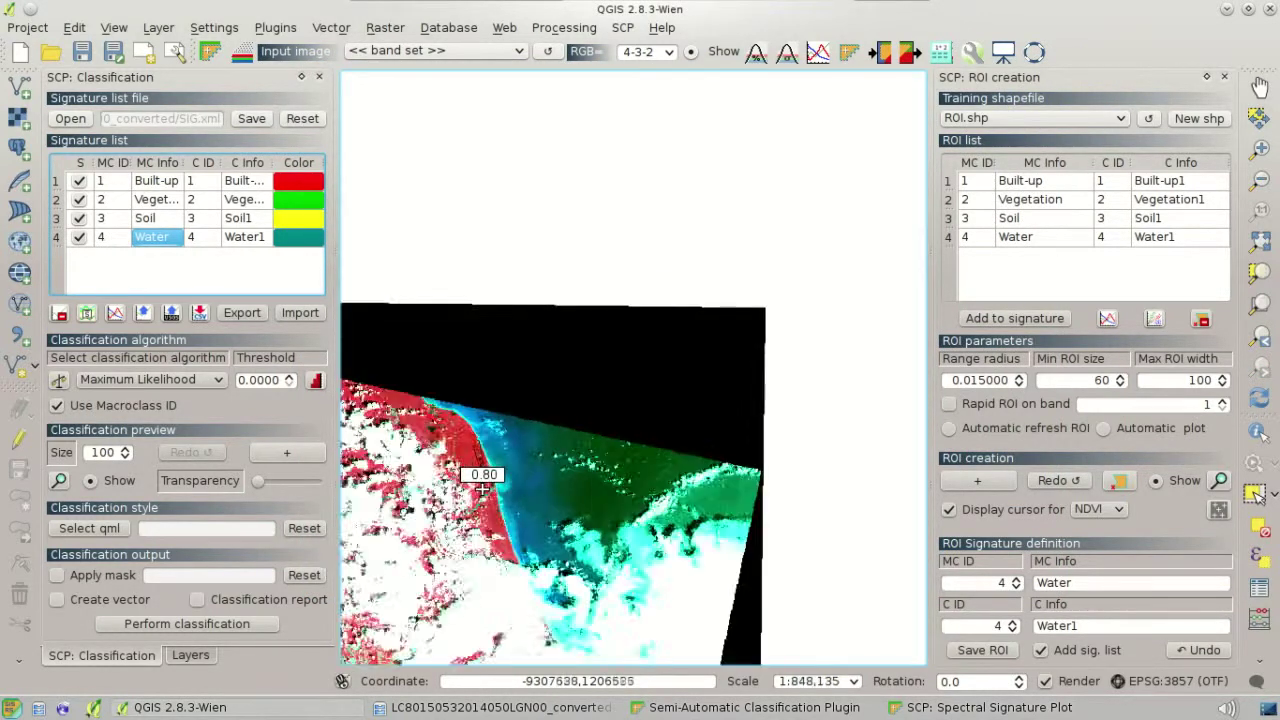
{"action": "scroll", "coordinate": [470, 537], "scroll_direction": "down", "scroll_amount": 1}
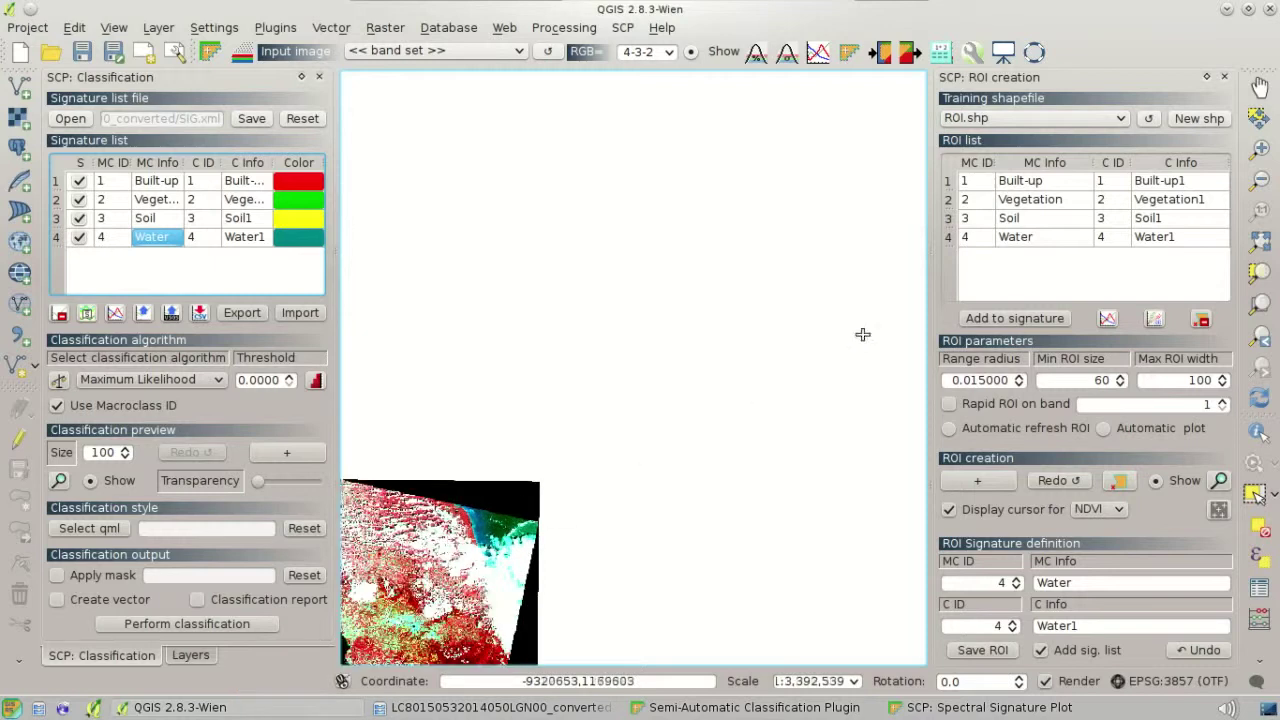
{"action": "left_click", "coordinate": [1259, 90]}
{"action": "left_click_drag", "start_coordinate": [466, 604], "coordinate": [667, 357]}
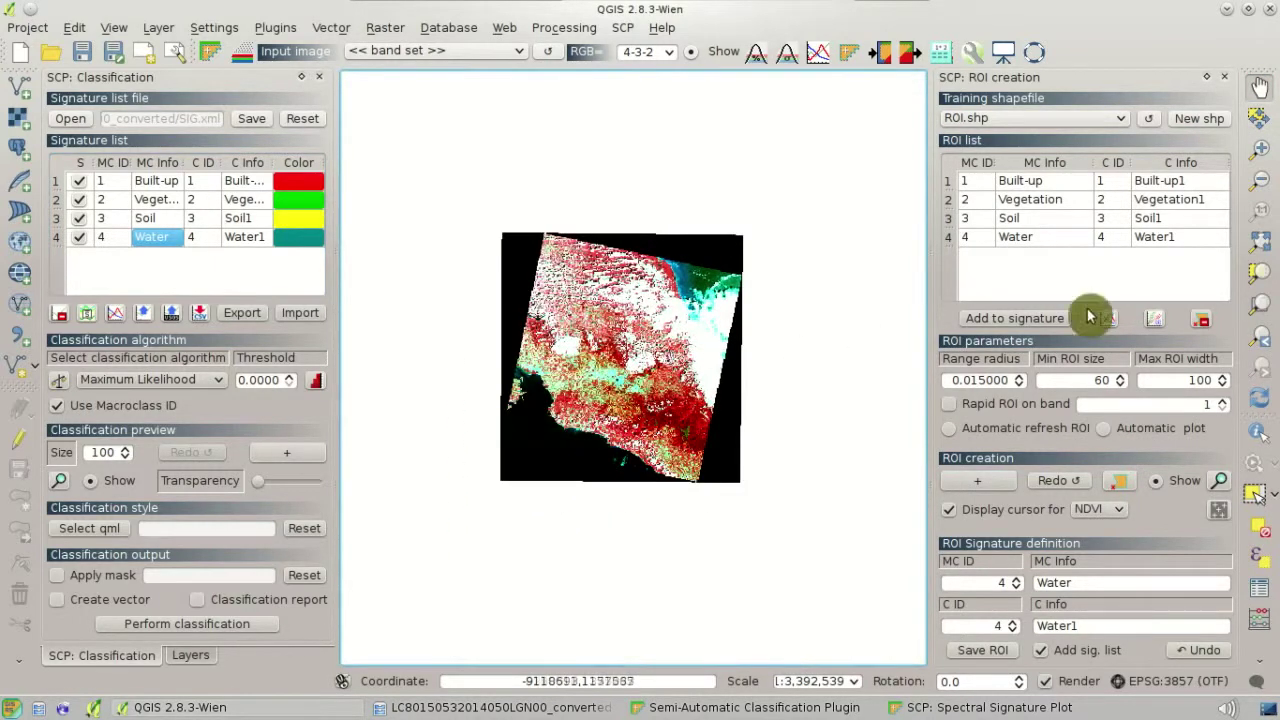
{"action": "left_click", "coordinate": [1261, 155]}
{"action": "left_click_drag", "start_coordinate": [585, 350], "coordinate": [622, 388]}
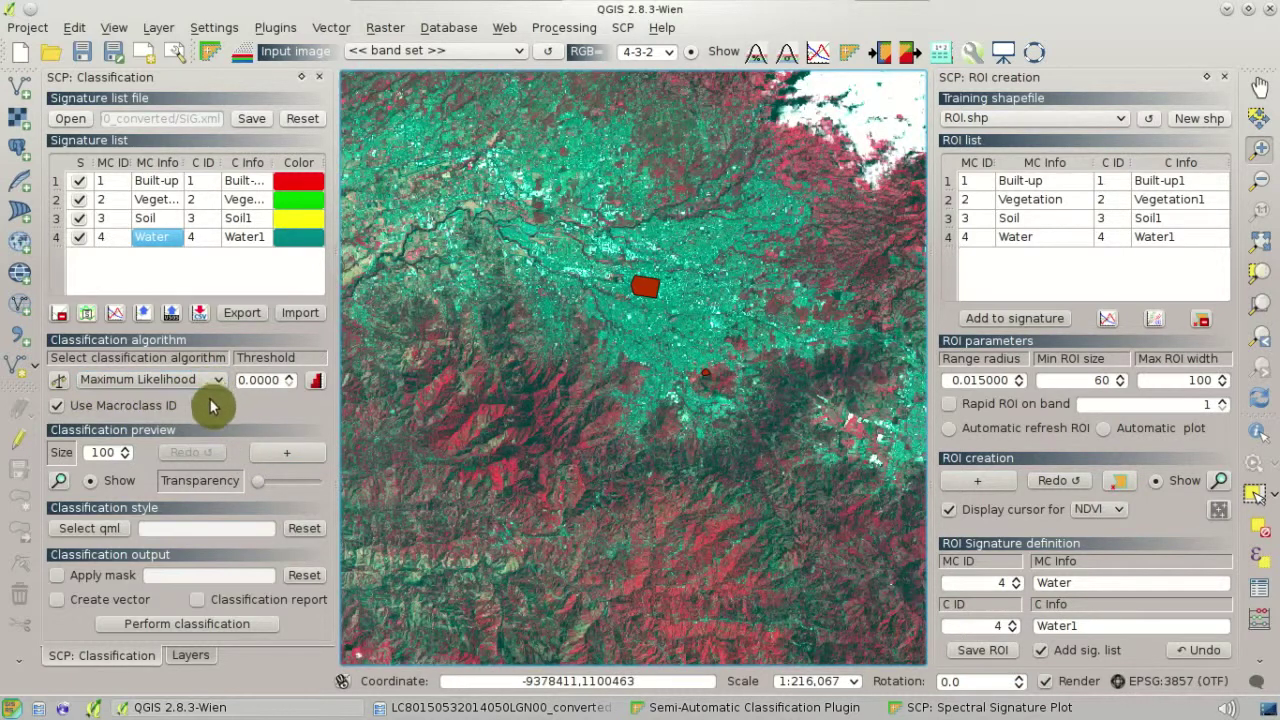
{"action": "left_click", "coordinate": [150, 413]}
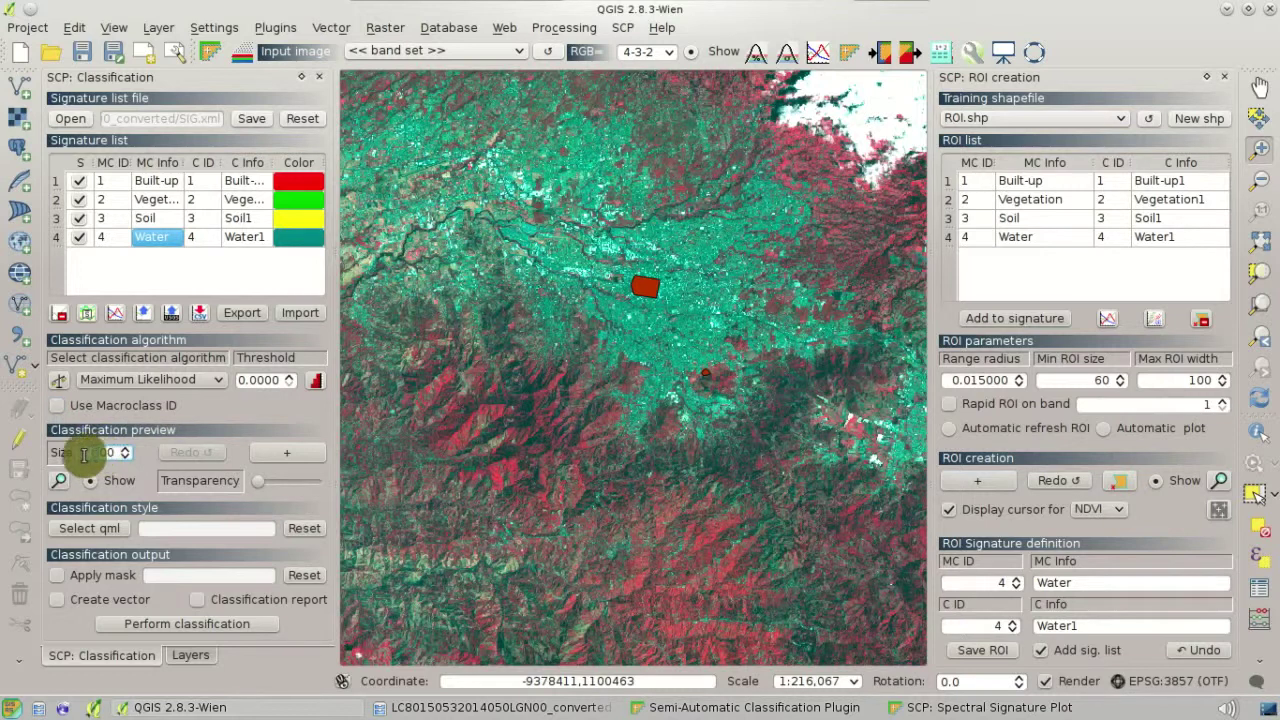
{"action": "left_click_drag", "start_coordinate": [84, 453], "coordinate": [111, 472]}
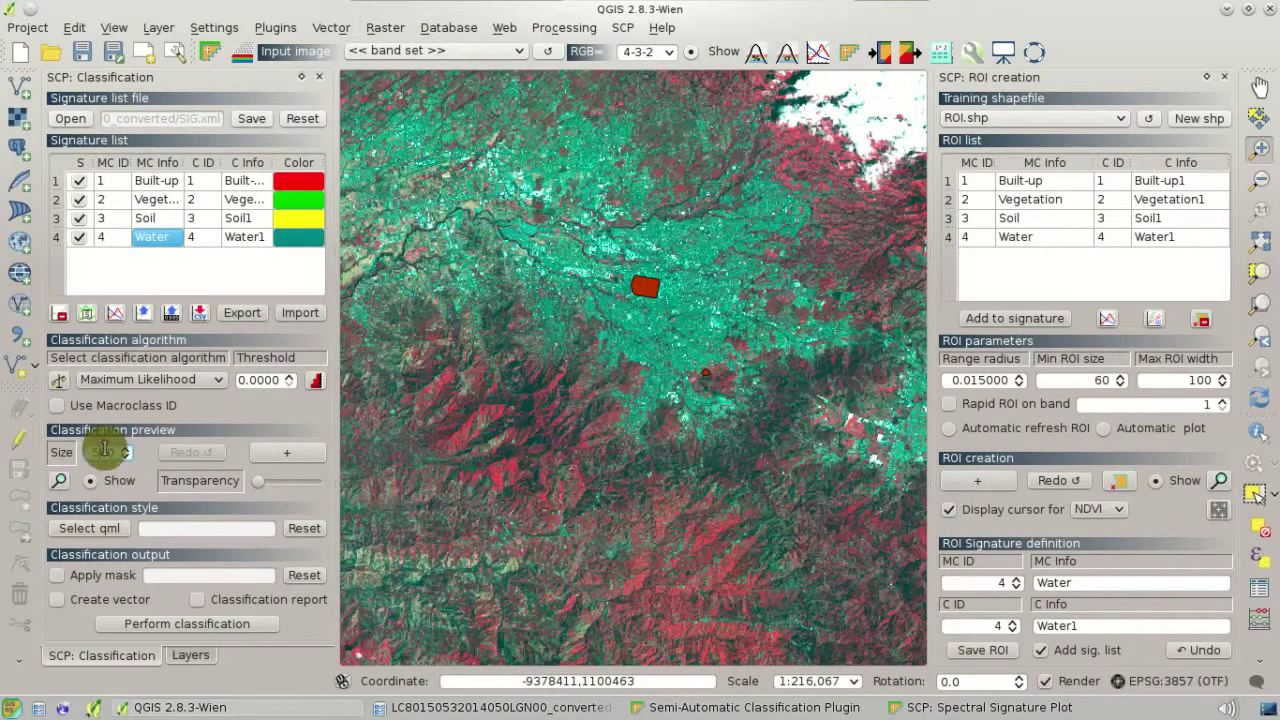
{"action": "left_click", "coordinate": [278, 458]}
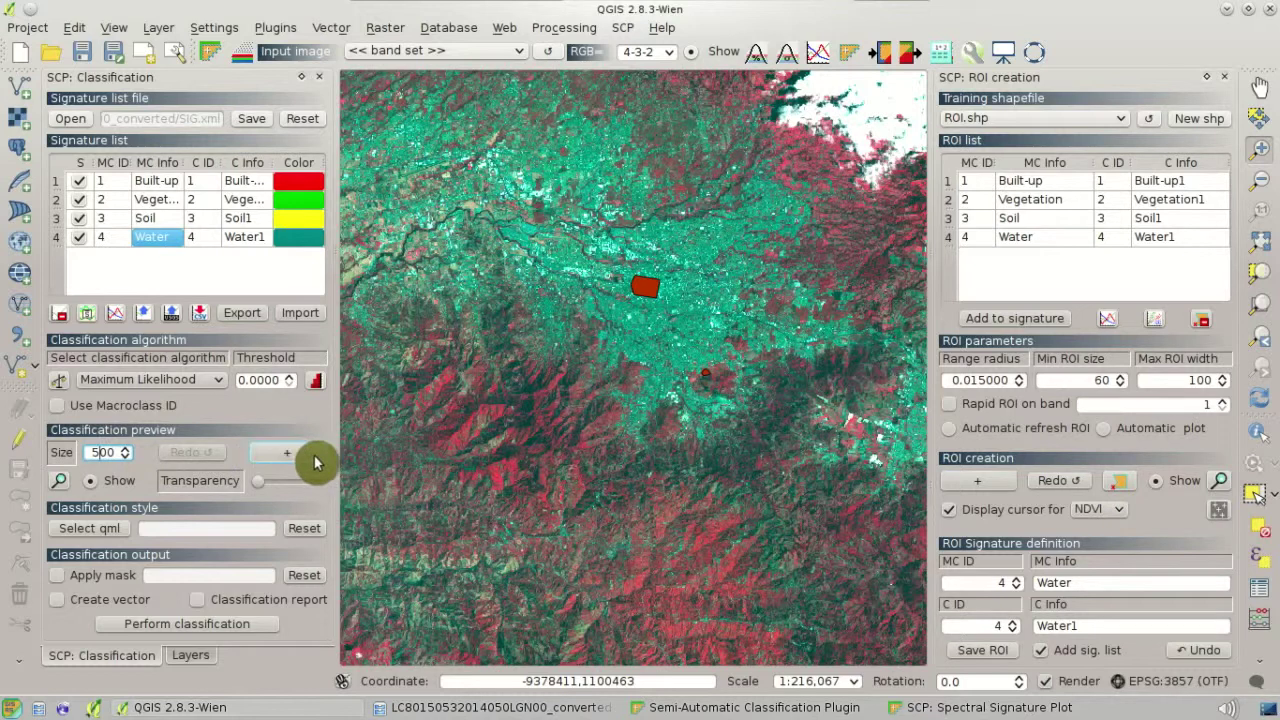
{"action": "left_click", "coordinate": [314, 462]}
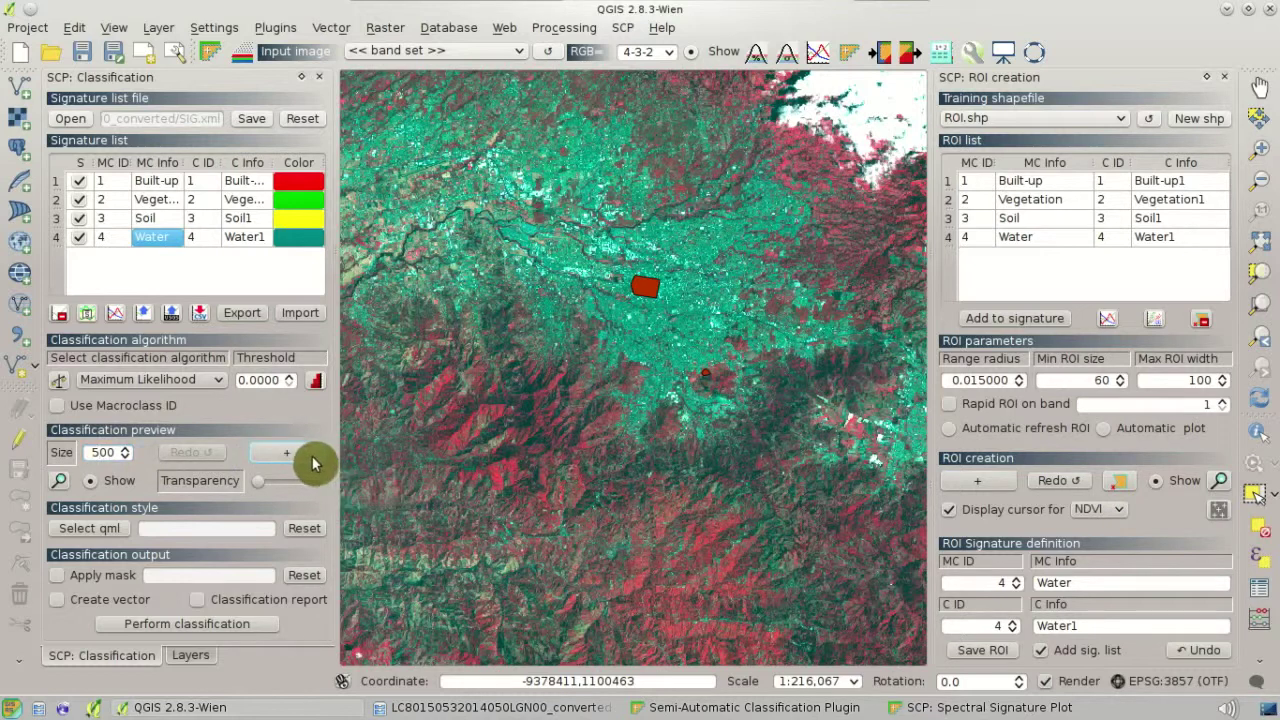
{"action": "left_click", "coordinate": [619, 353]}
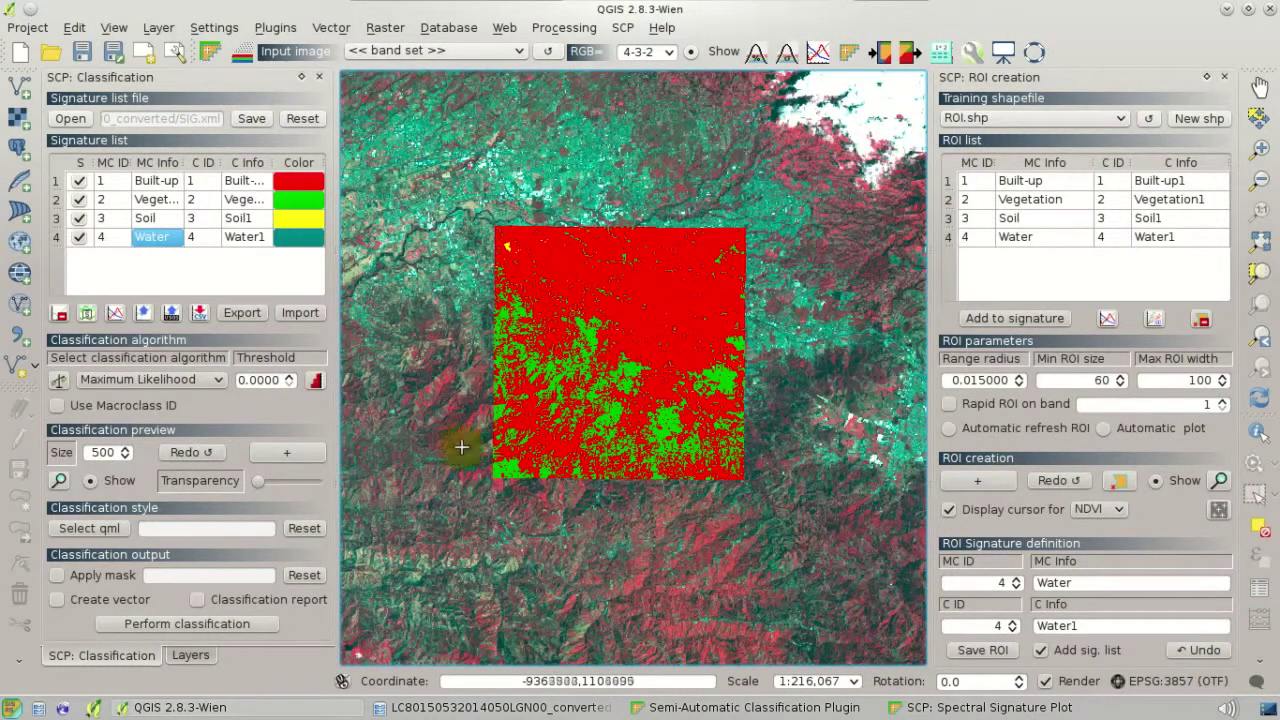
Examine the classification preview at its full extent and compare it with the underlying image by varying its transparency.
{"action": "left_click", "coordinate": [63, 484]}
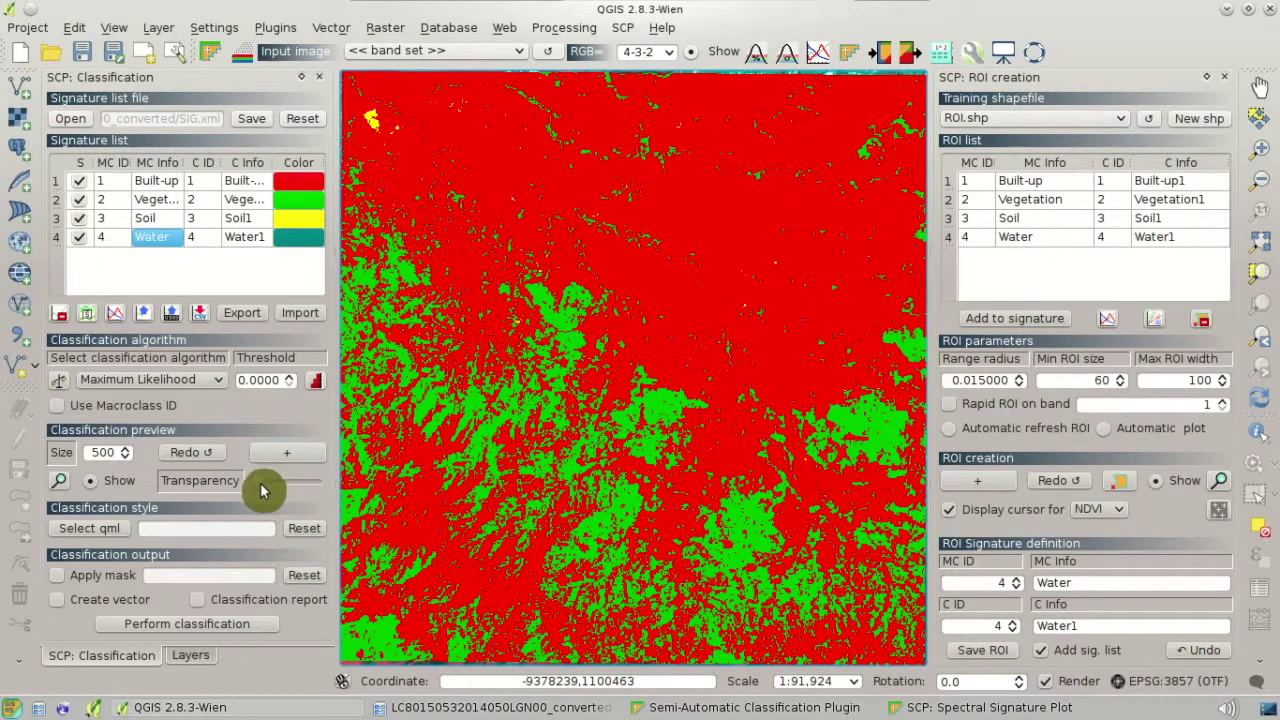
{"action": "mouse_move", "coordinate": [261, 490]}
{"action": "left_mouse_down"}
{"action": "mouse_move", "coordinate": [305, 492]}
{"action": "mouse_move", "coordinate": [277, 492]}
{"action": "left_mouse_up"}
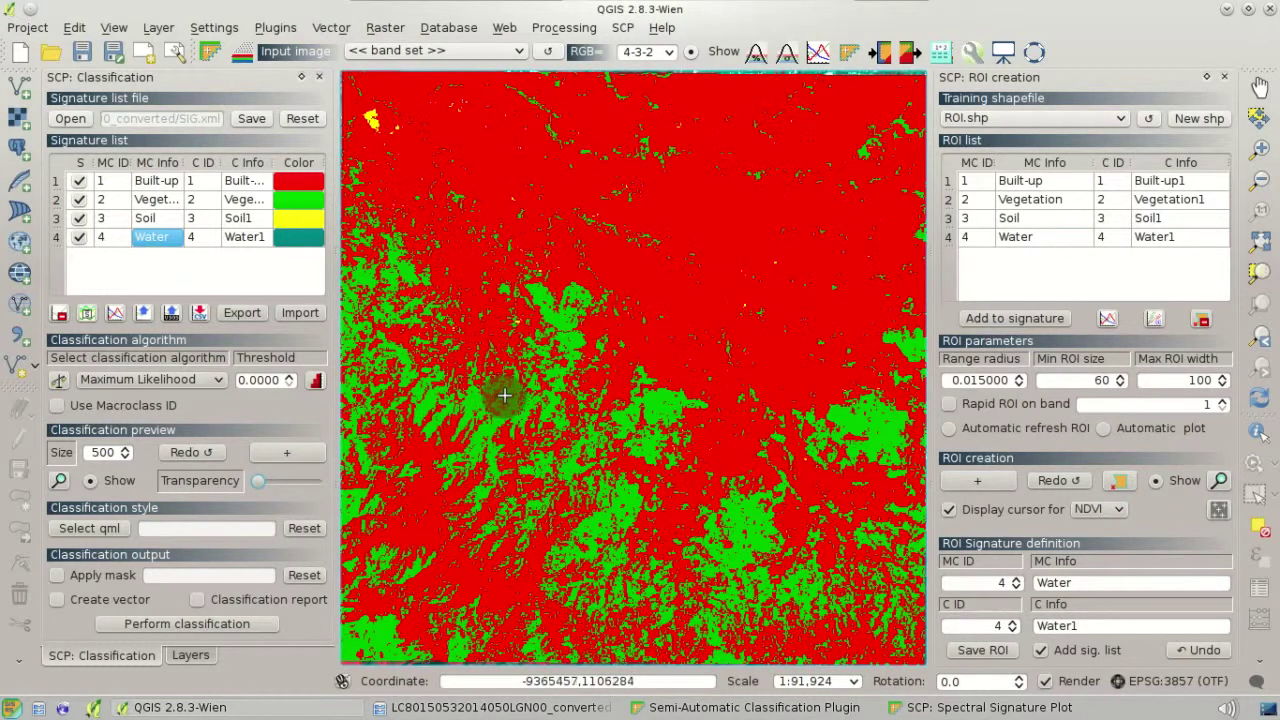
{"action": "scroll", "coordinate": [504, 396], "scroll_direction": "down", "scroll_amount": 1}
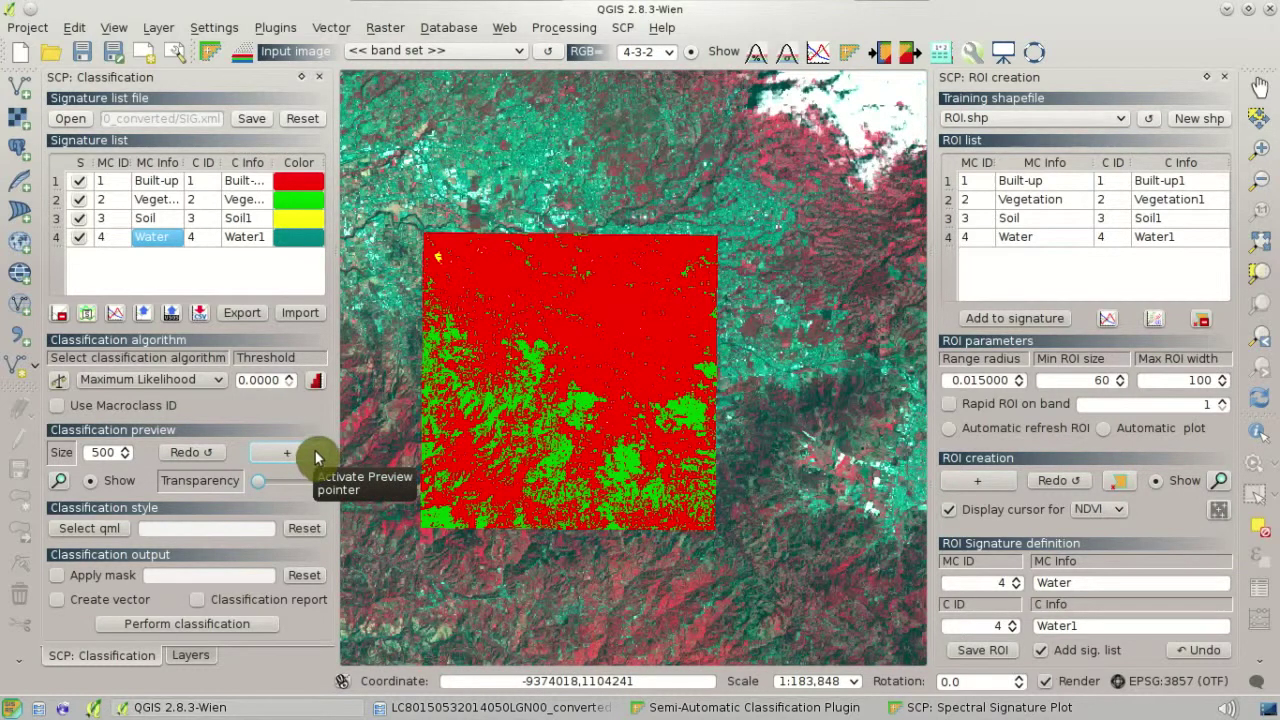
Create an algorithm raster preview of size 500 over the same area and examine its full extent for dark pixels.
{"action": "left_click", "coordinate": [315, 457]}
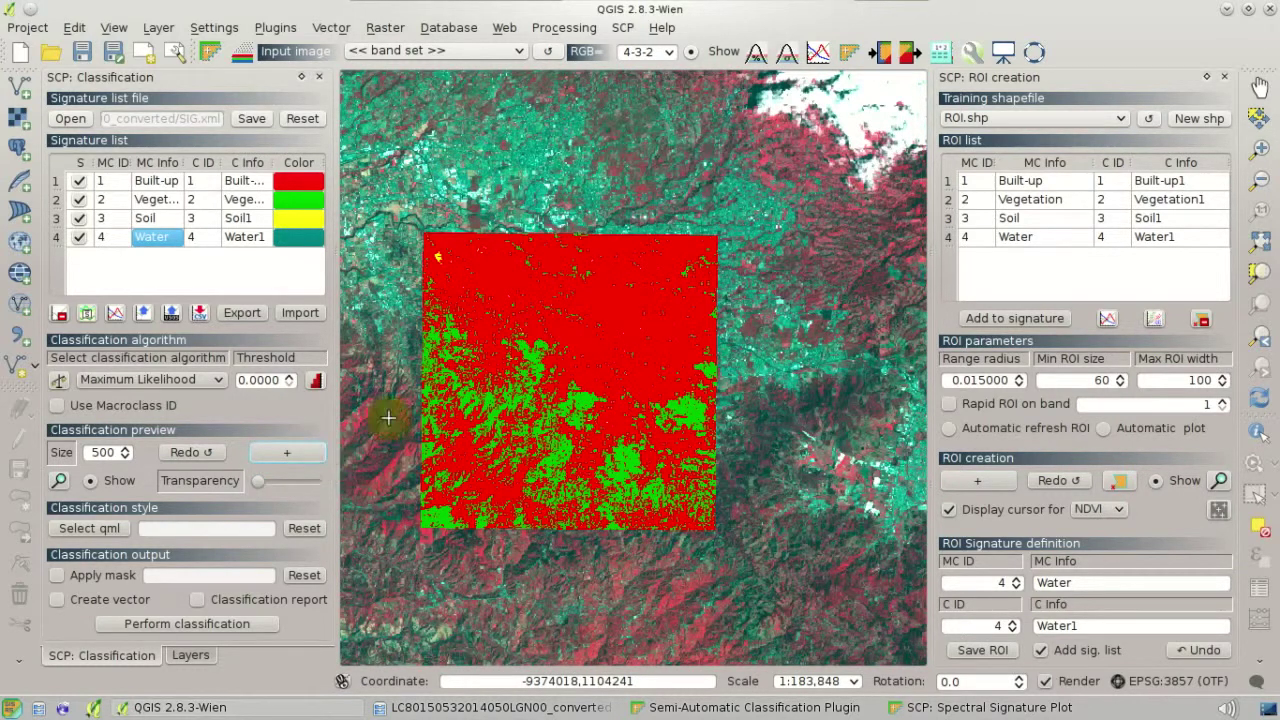
{"action": "left_click", "coordinate": [556, 371]}
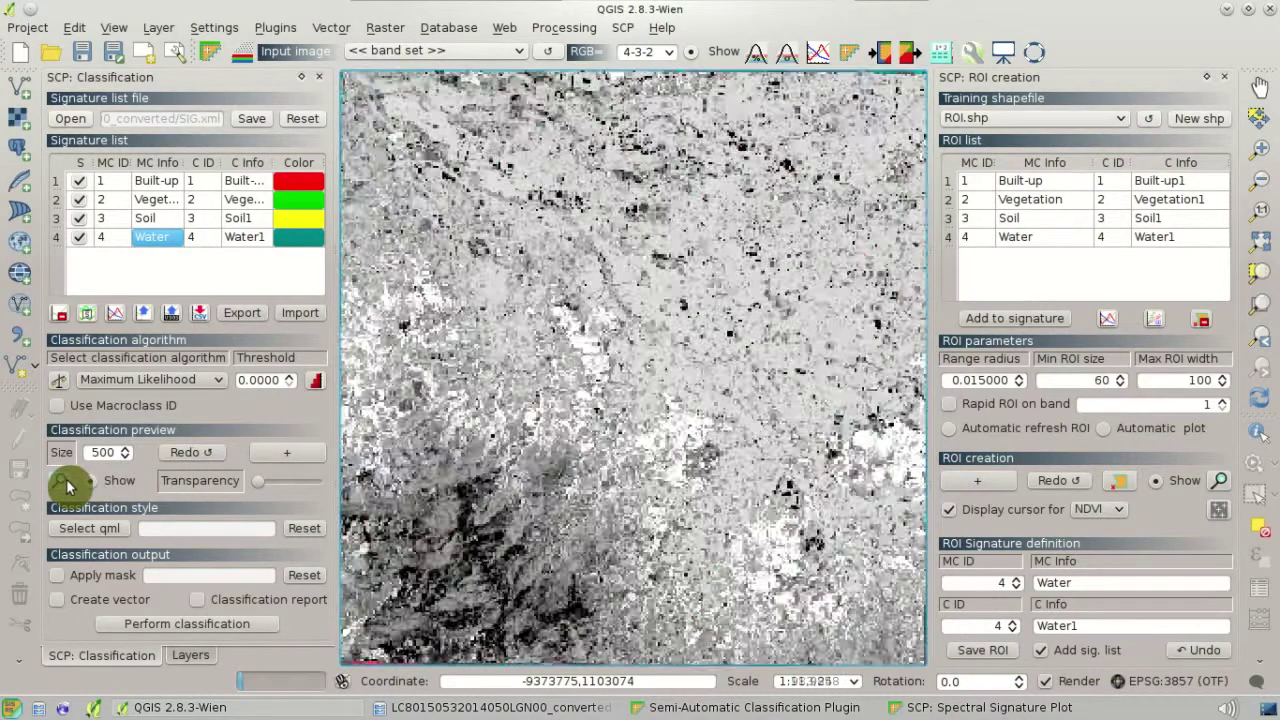
{"action": "left_click", "coordinate": [60, 481]}
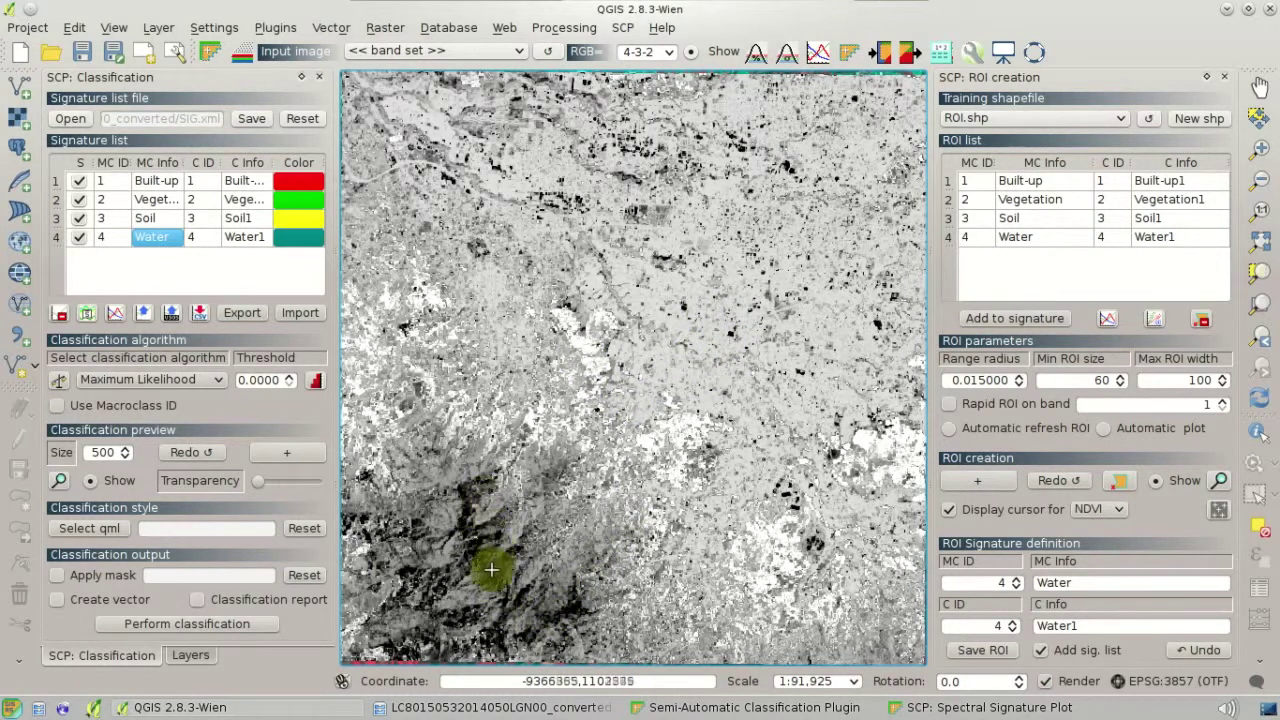
{"action": "mouse_move", "coordinate": [263, 489]}
{"action": "left_mouse_down"}
{"action": "mouse_move", "coordinate": [310, 489]}
{"action": "mouse_move", "coordinate": [253, 489]}
{"action": "left_mouse_up"}
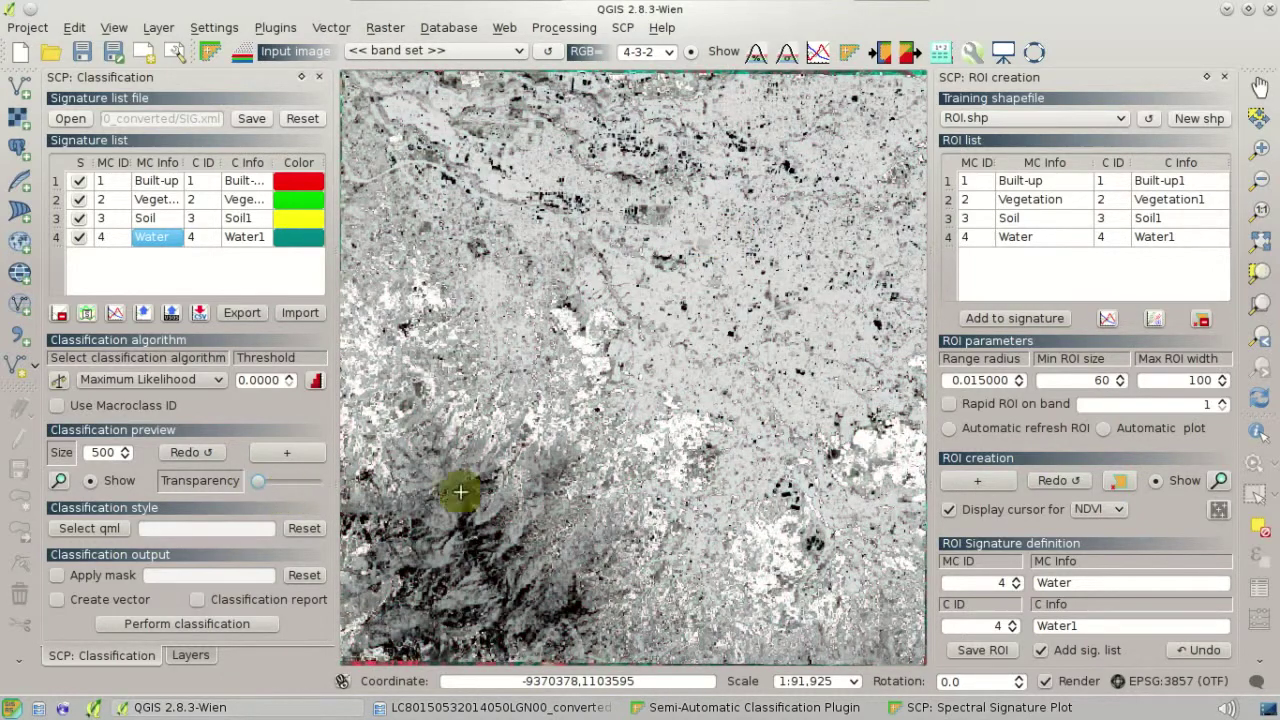
Hide the preview and create a region-growing ROI on the vegetated hillside within the dark southwest area of the algorithm raster.
{"action": "left_click", "coordinate": [1132, 258]}
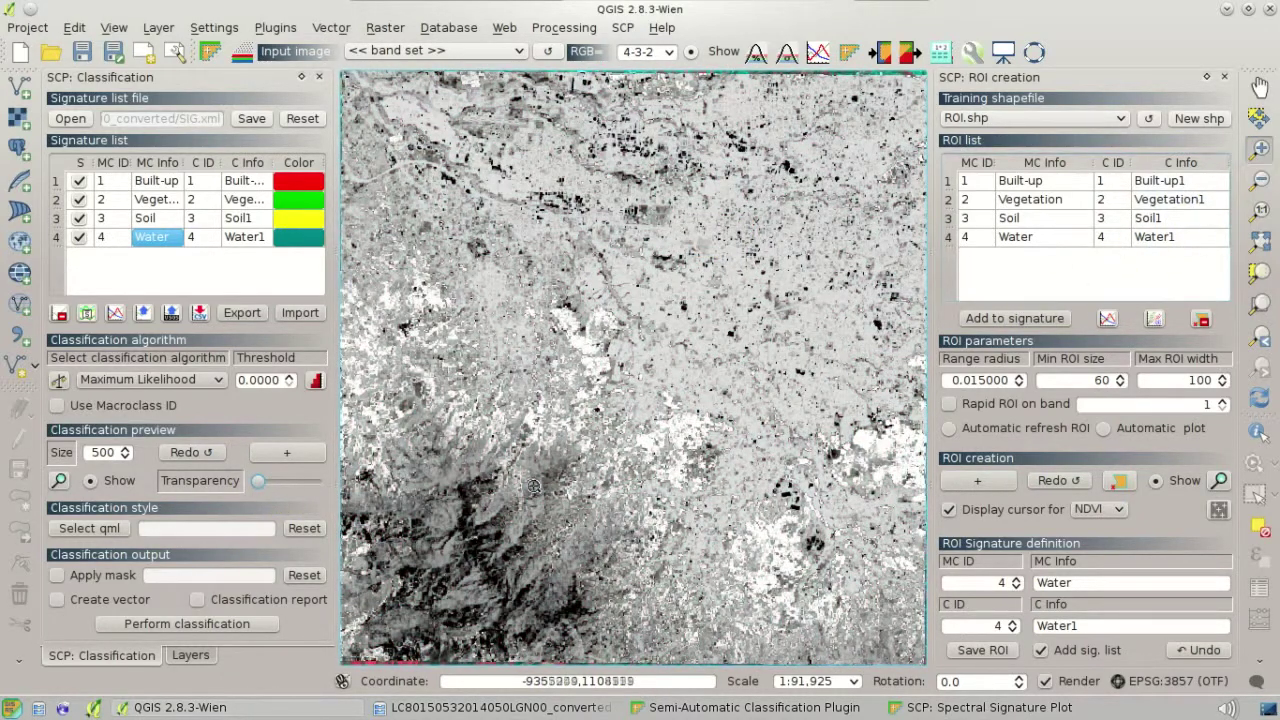
{"action": "left_click_drag", "start_coordinate": [389, 485], "coordinate": [544, 628]}
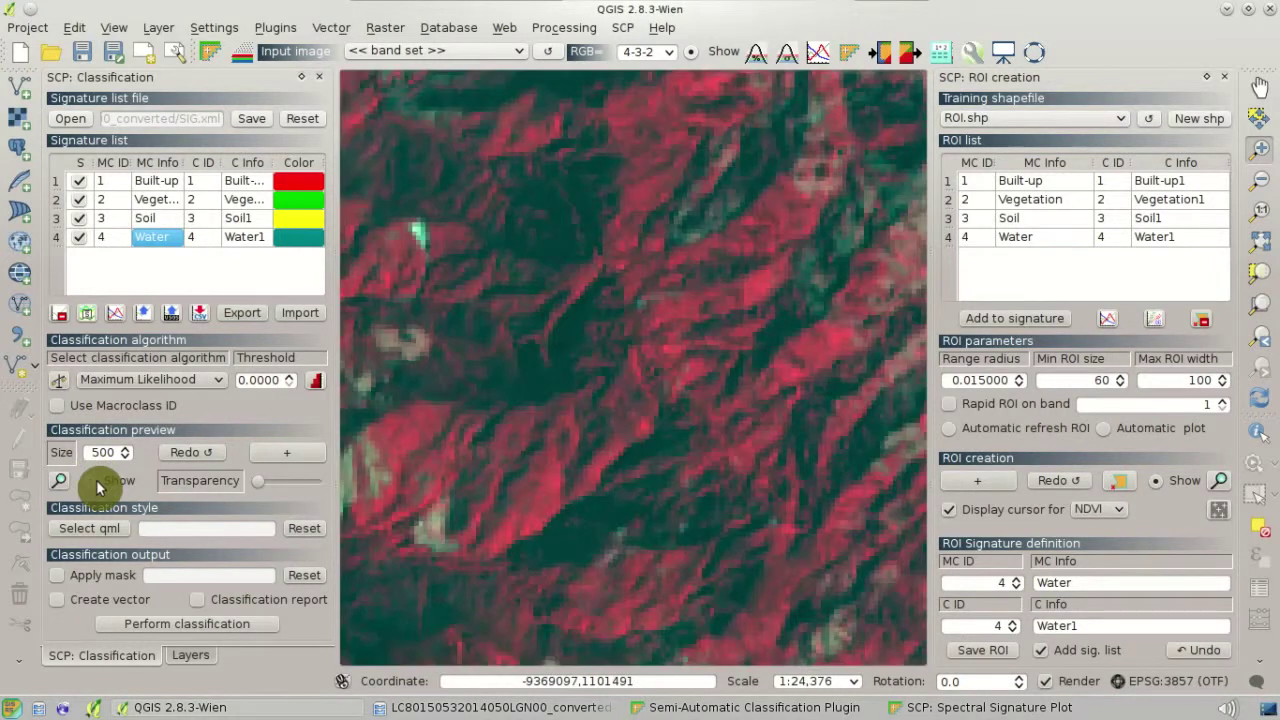
{"action": "left_click", "coordinate": [97, 486]}
{"action": "left_click", "coordinate": [97, 486]}
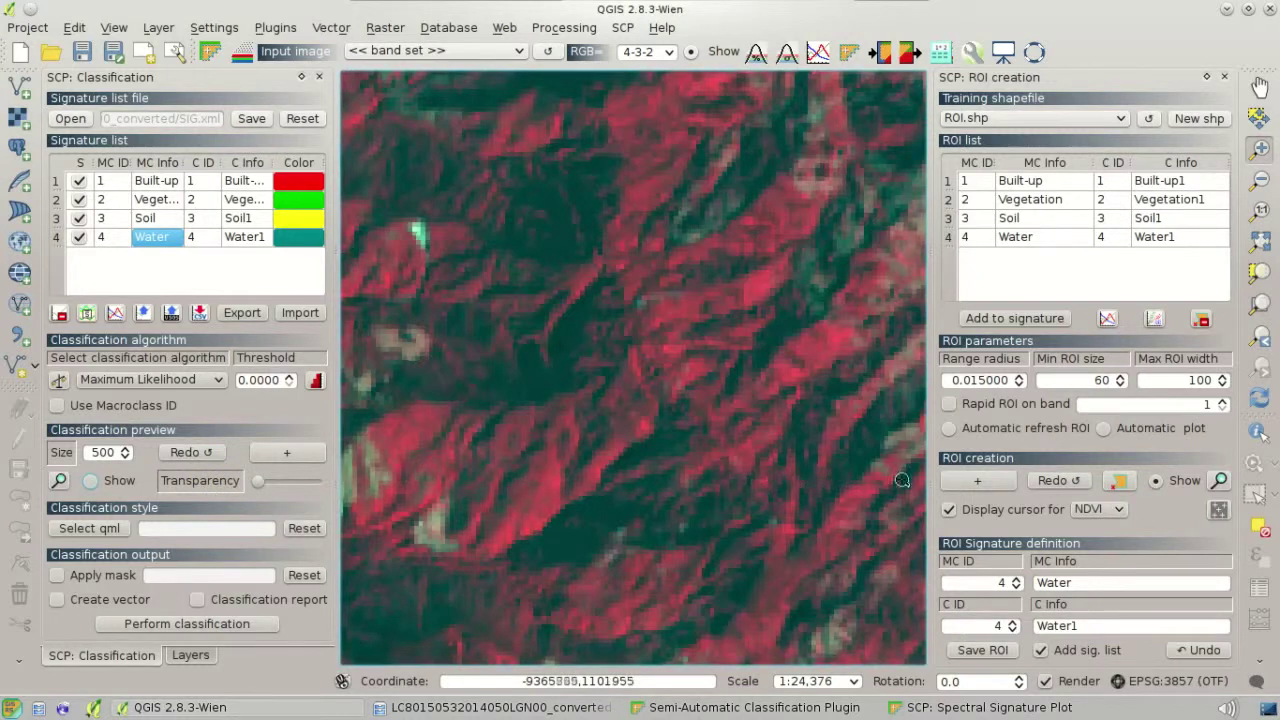
{"action": "left_click", "coordinate": [978, 484]}
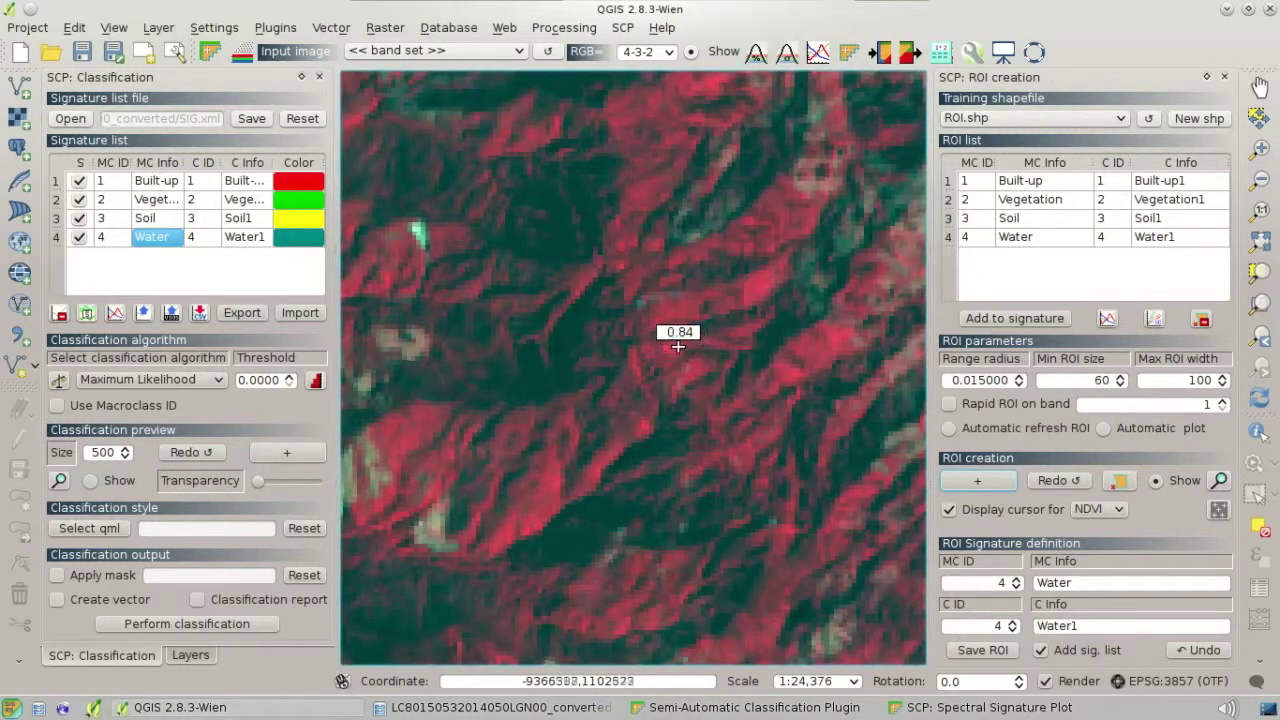
{"action": "left_click", "coordinate": [656, 325]}
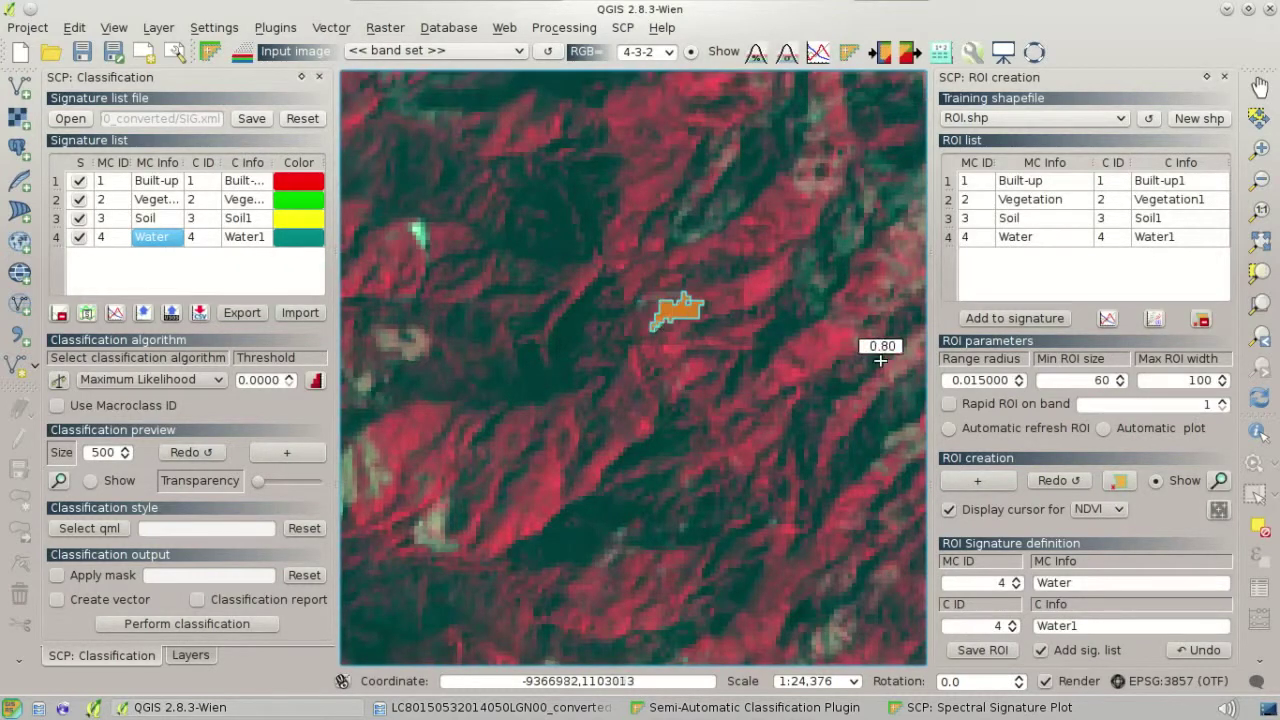
Regrow the ROI with a range radius of 0.03 and again with 0.1, and compare it with the algorithm raster preview.
{"action": "left_click", "coordinate": [968, 388]}
{"action": "left_click_drag", "start_coordinate": [968, 395], "coordinate": [1033, 387]}
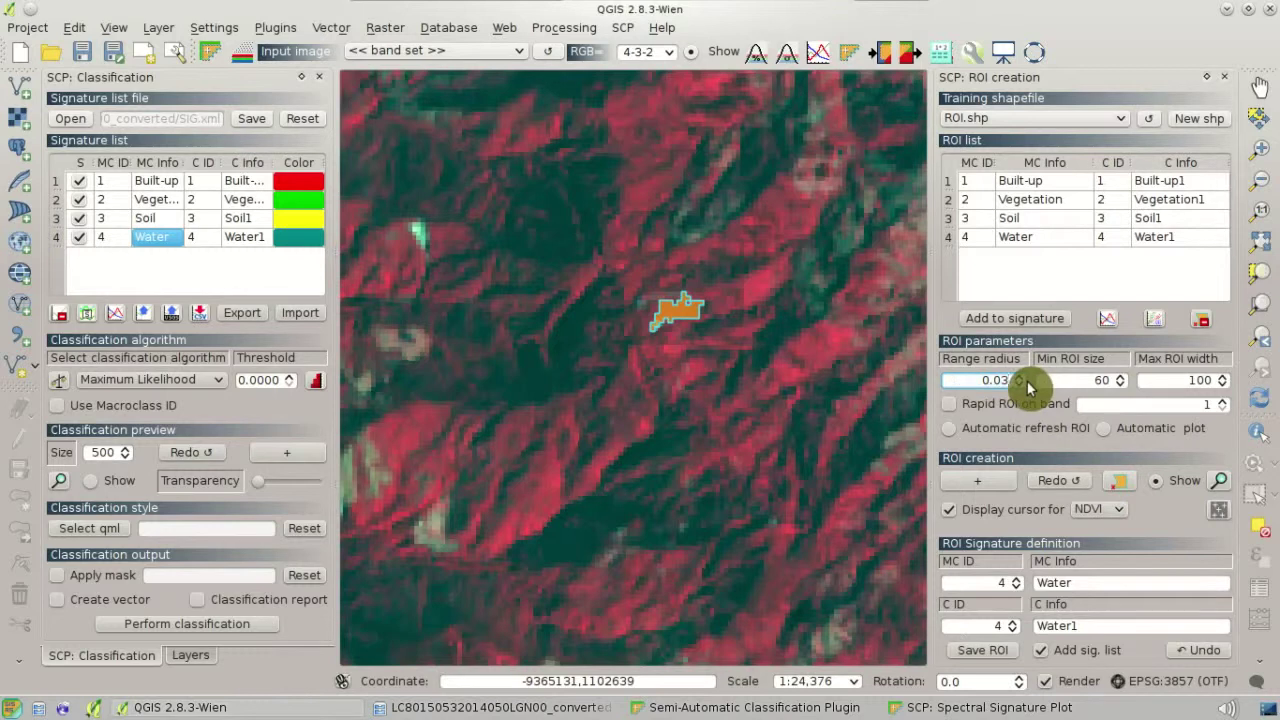
{"action": "left_click", "coordinate": [1063, 482]}
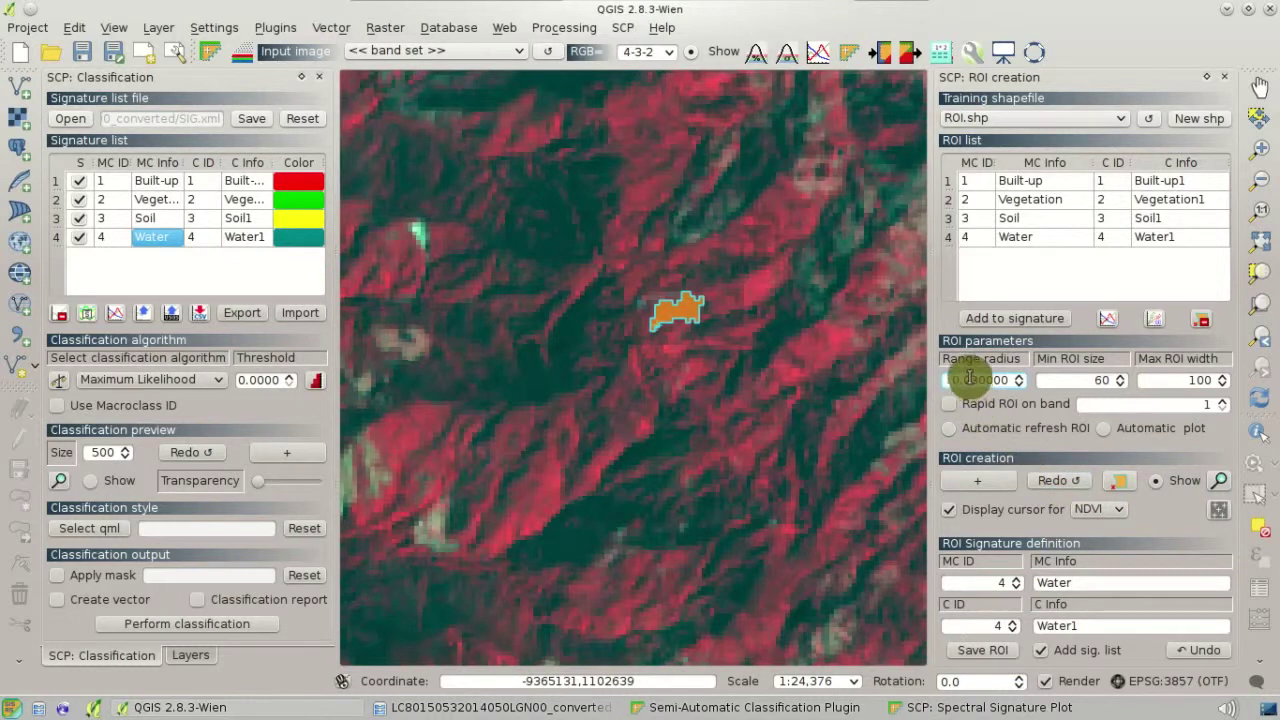
{"action": "left_click_drag", "start_coordinate": [991, 377], "coordinate": [1030, 387]}
{"action": "type", "text": "1"}
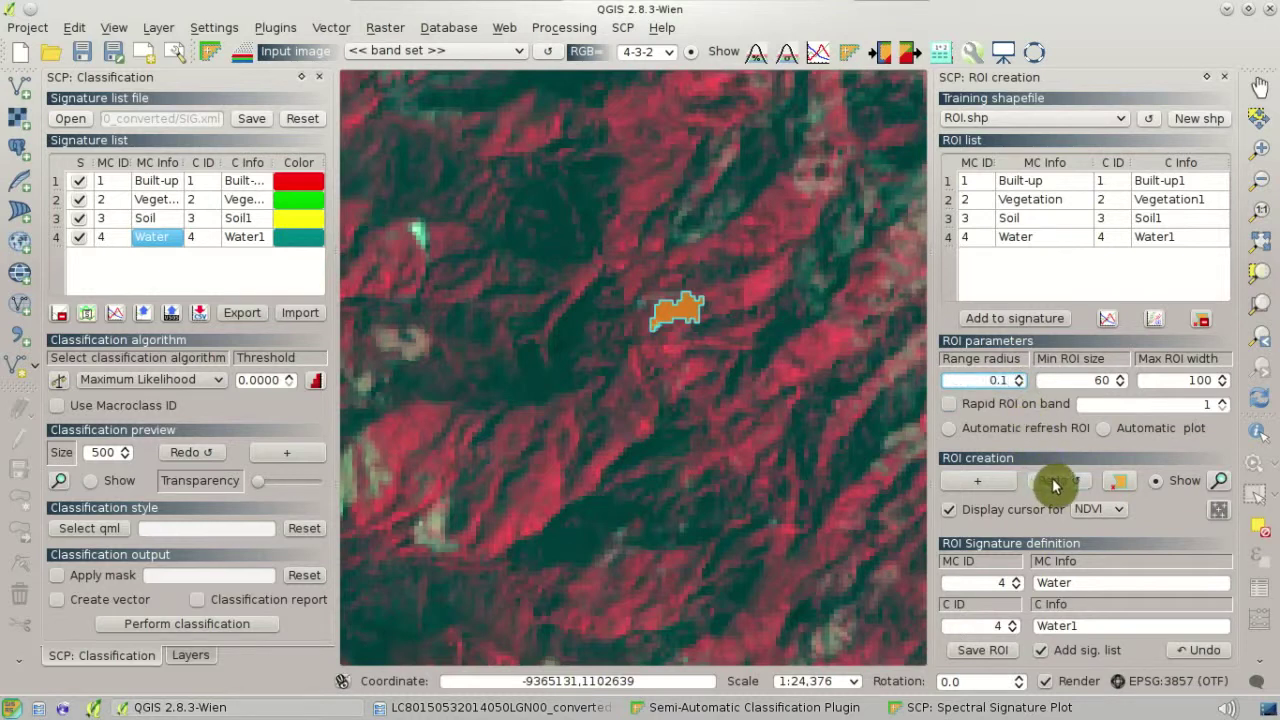
{"action": "left_click", "coordinate": [1053, 481]}
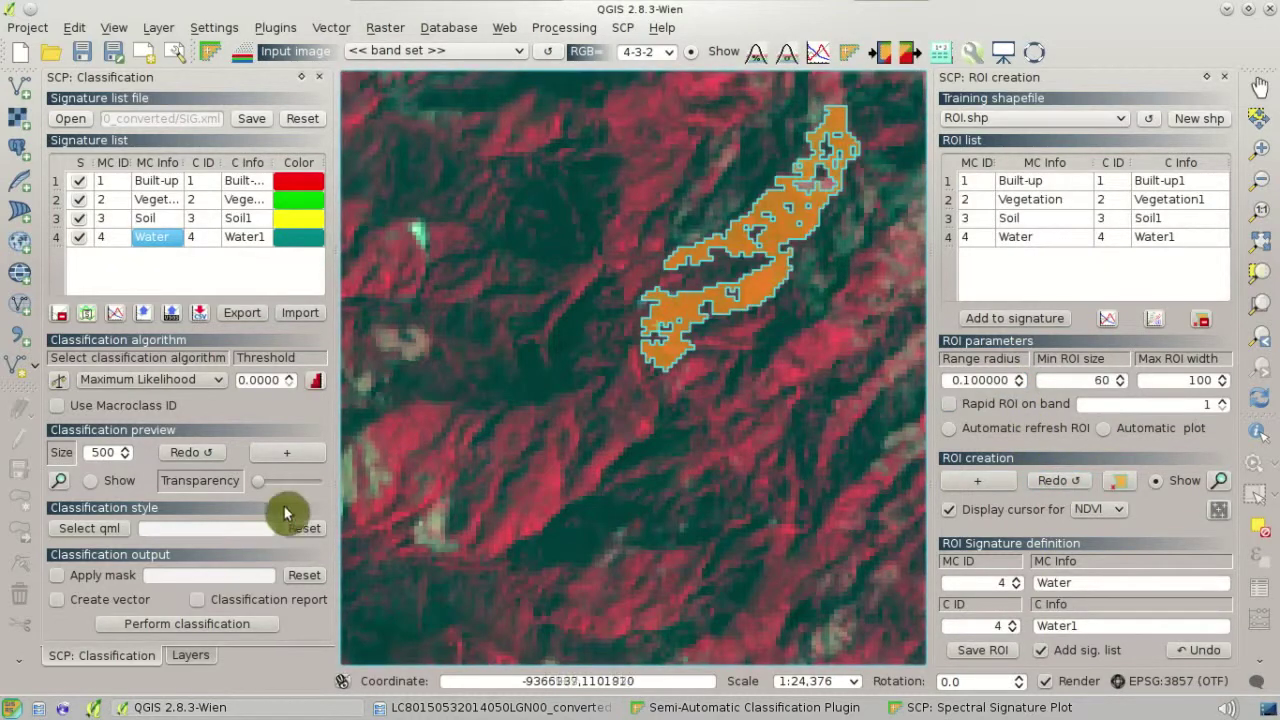
{"action": "left_click", "coordinate": [120, 487]}
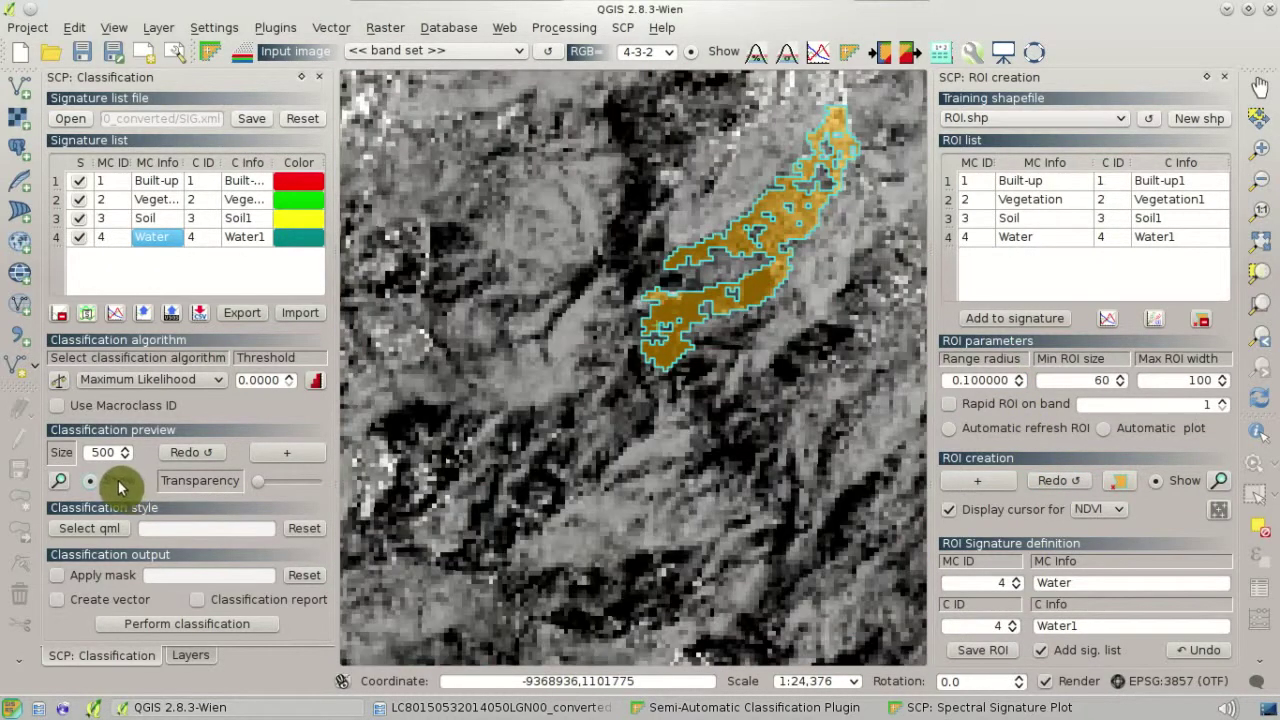
{"action": "left_click", "coordinate": [115, 484]}
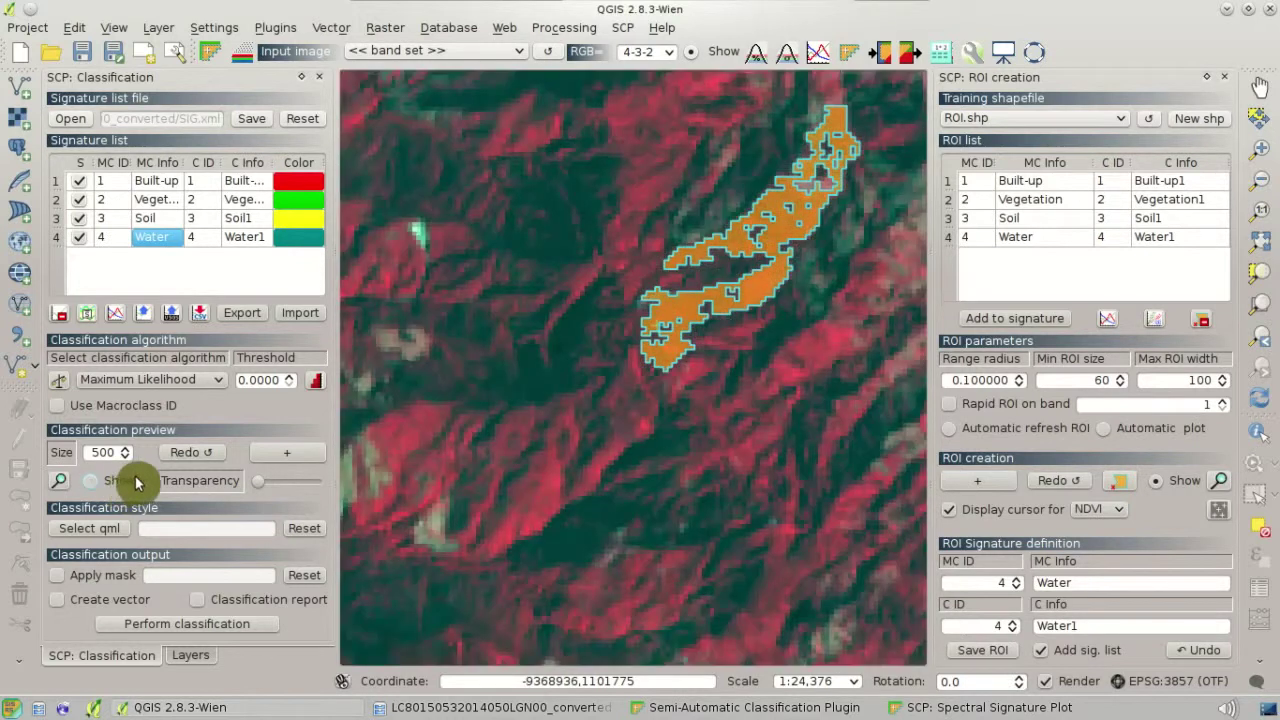
Save the ROI to the signature list with MC ID 2, MC Info Vegetation, C ID 5 and C Info Vegetation2.
{"action": "double_click", "coordinate": [966, 585]}
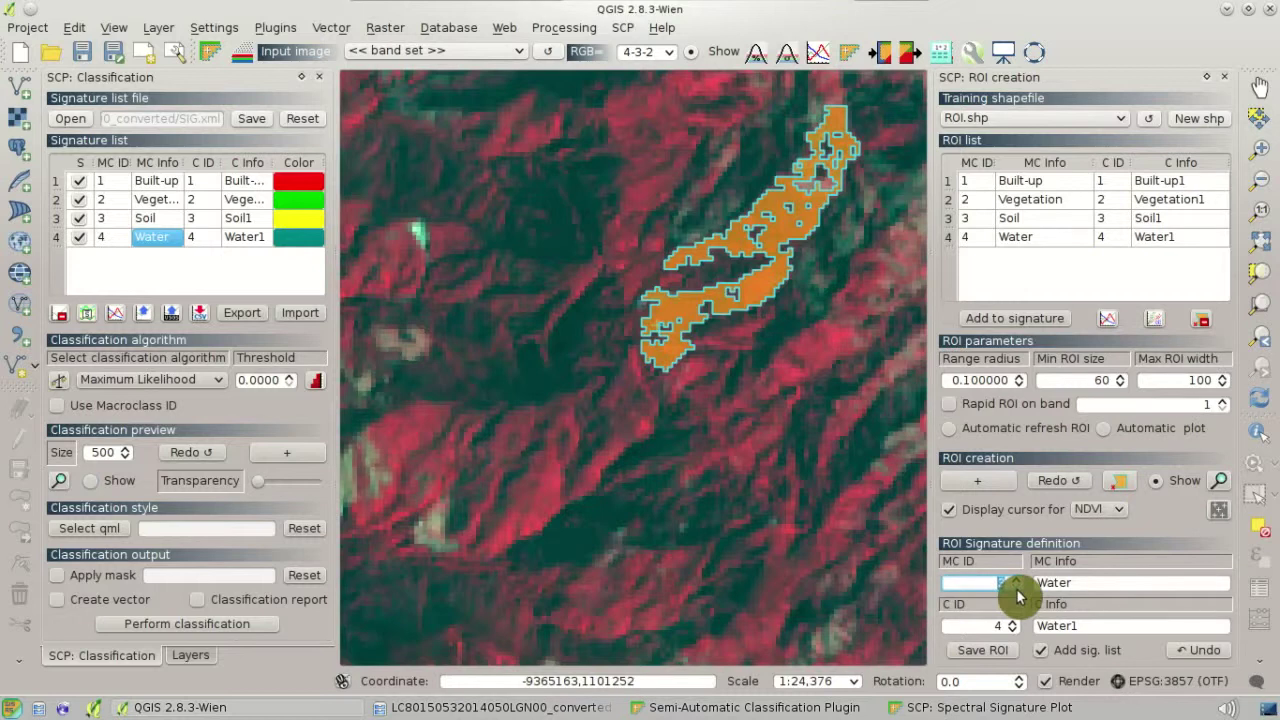
{"action": "double_click", "coordinate": [1016, 589]}
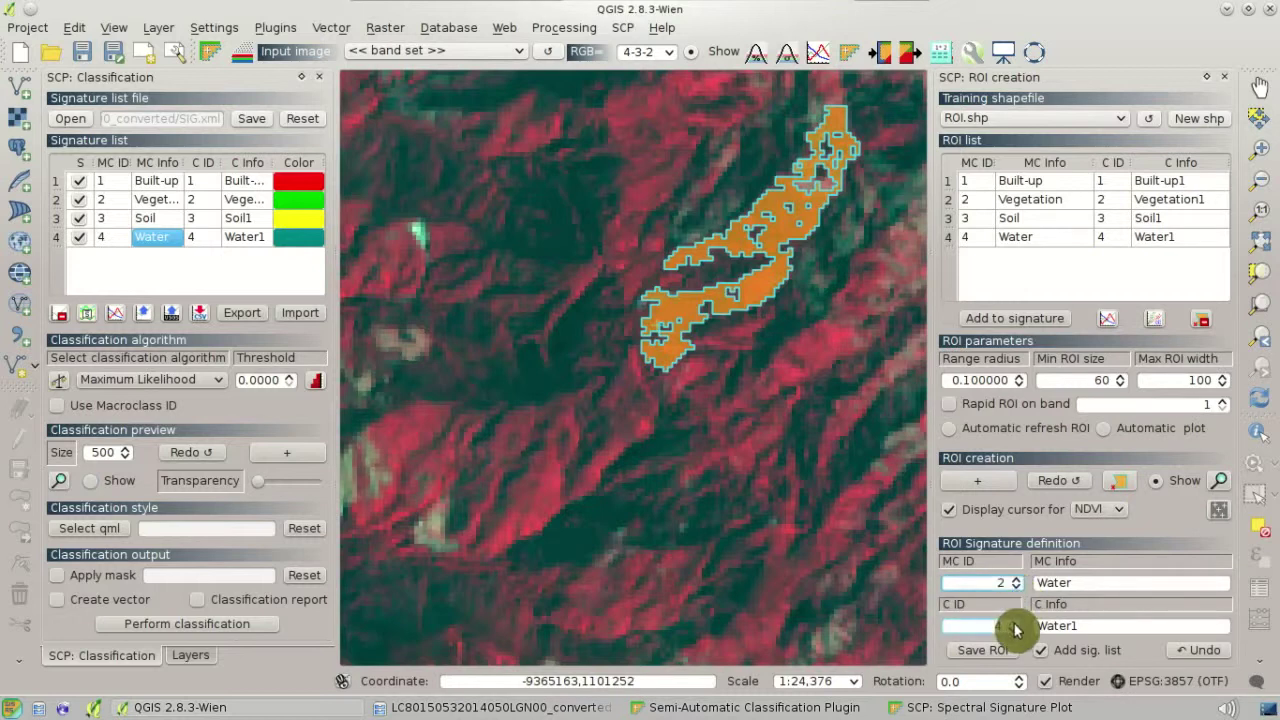
{"action": "left_click", "coordinate": [1013, 622]}
{"action": "double_click", "coordinate": [1094, 583]}
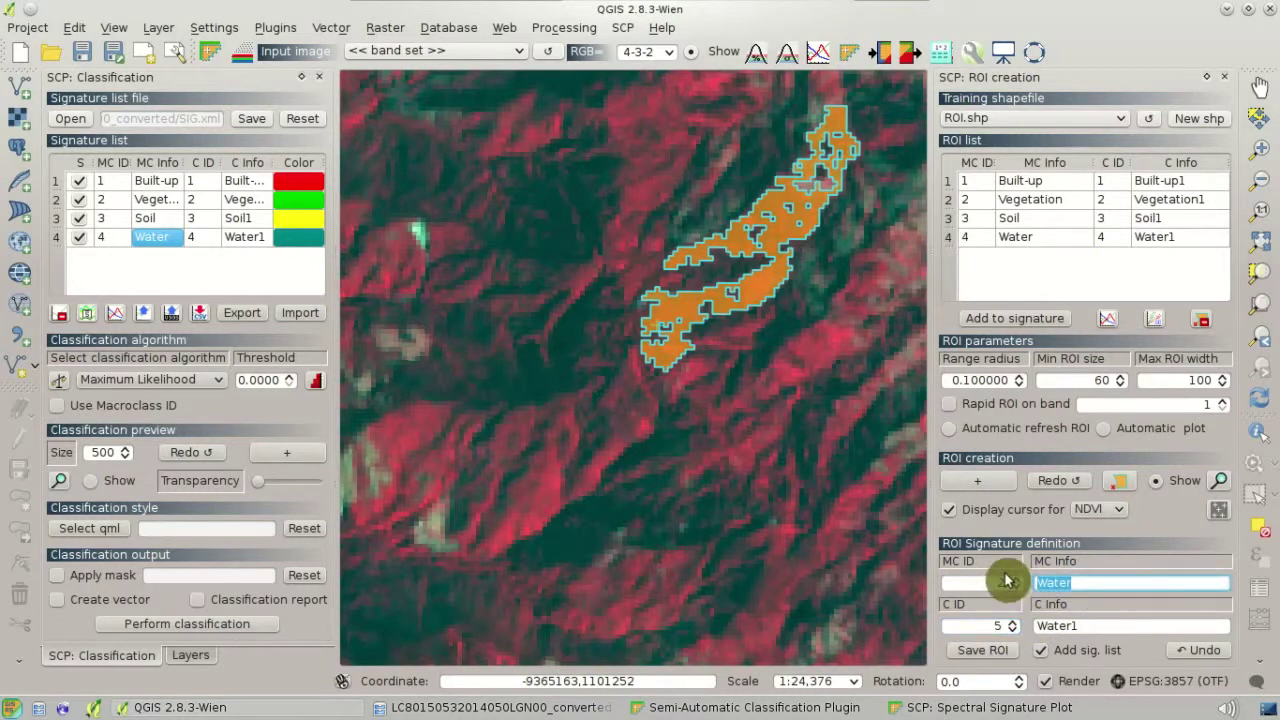
{"action": "type", "text": "Vegetation"}
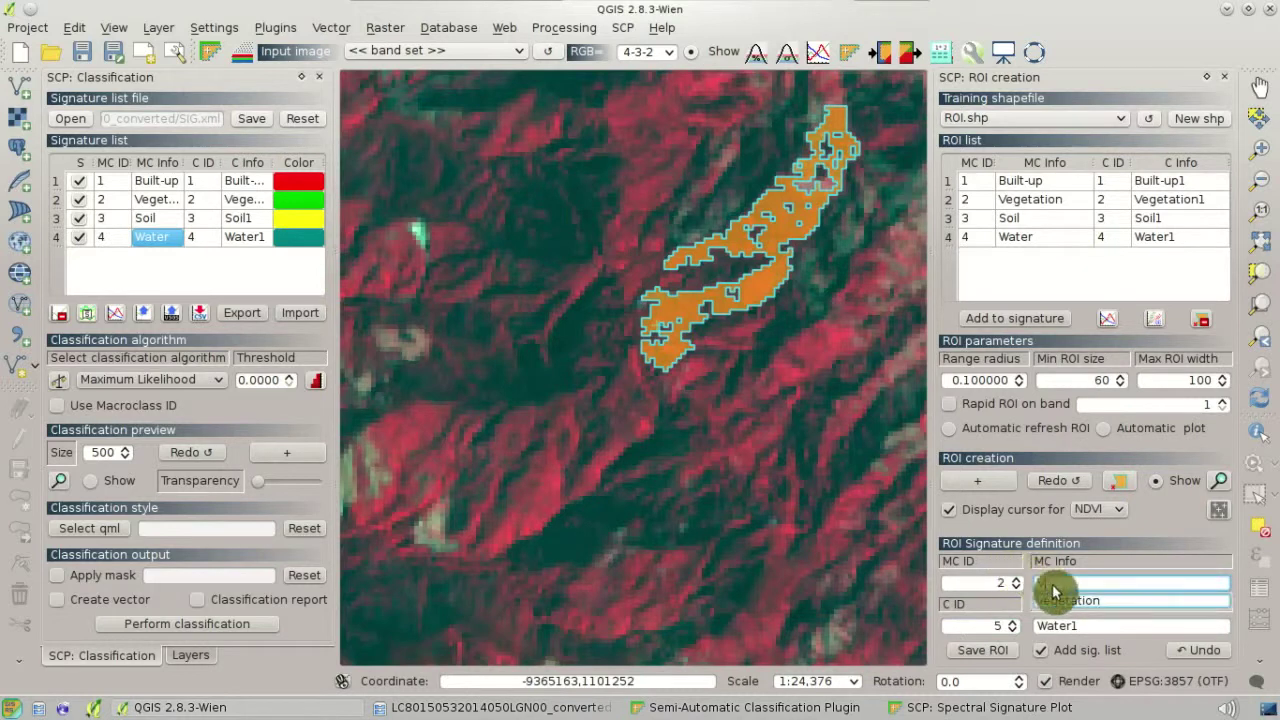
{"action": "left_click", "coordinate": [1127, 604]}
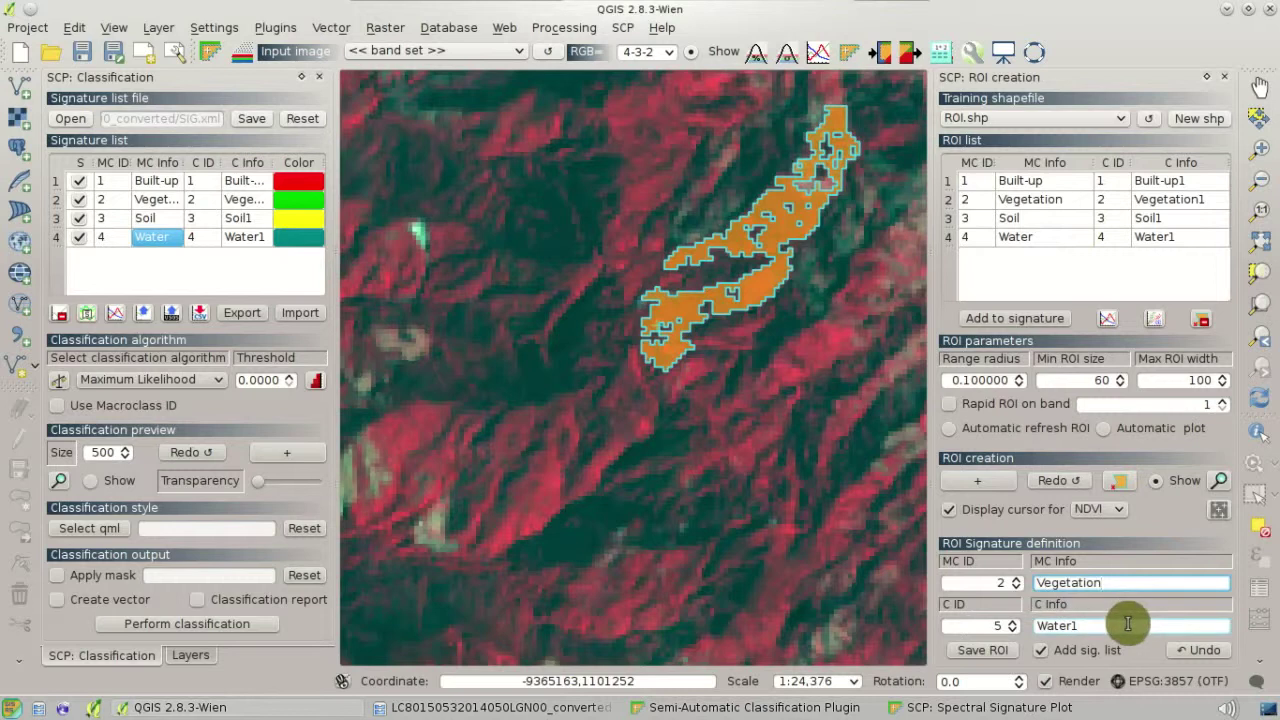
{"action": "double_click", "coordinate": [1128, 621]}
{"action": "type", "text": "V"}
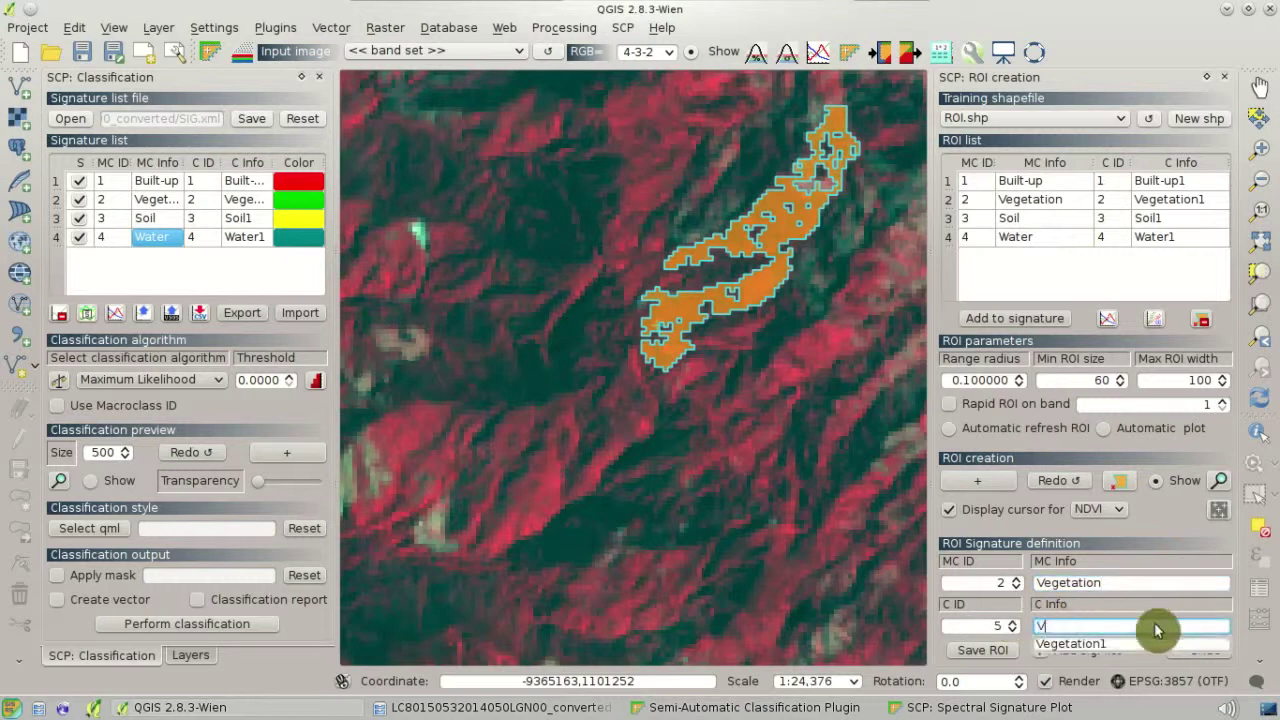
{"action": "left_click", "coordinate": [1148, 645]}
{"action": "key", "text": "BackSpace"}
{"action": "type", "text": "2"}
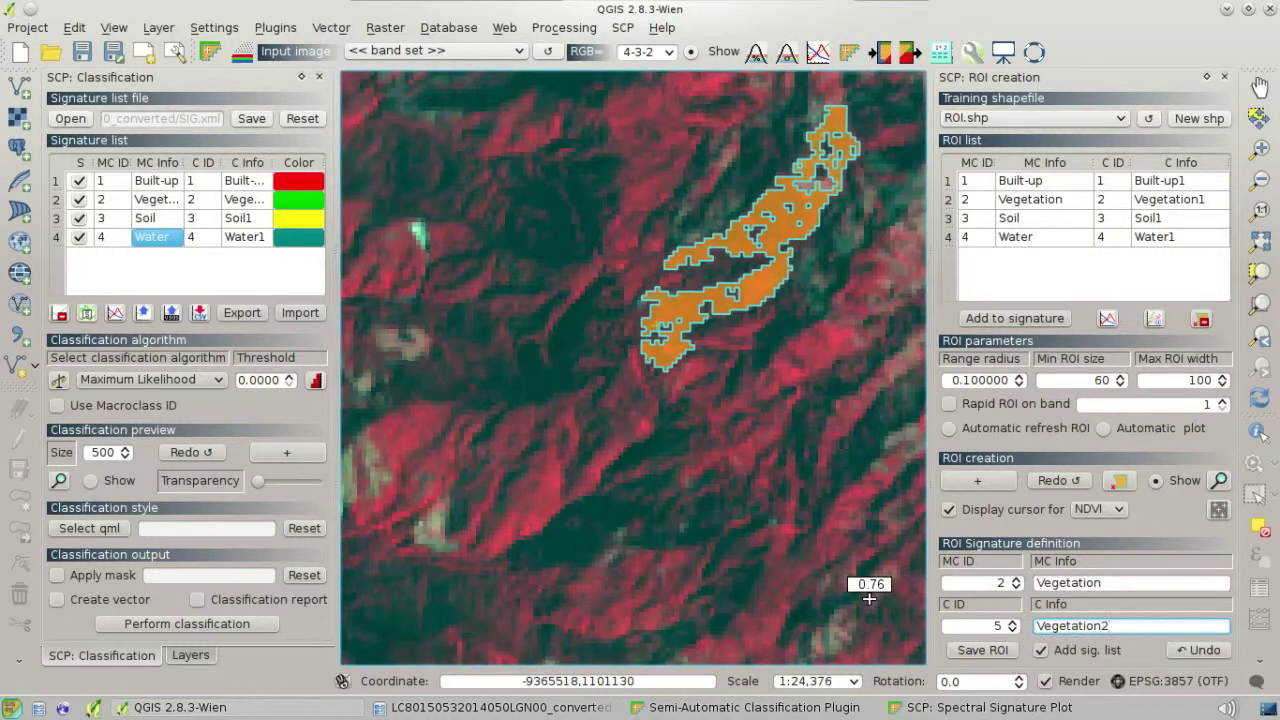
{"action": "left_click", "coordinate": [995, 653]}
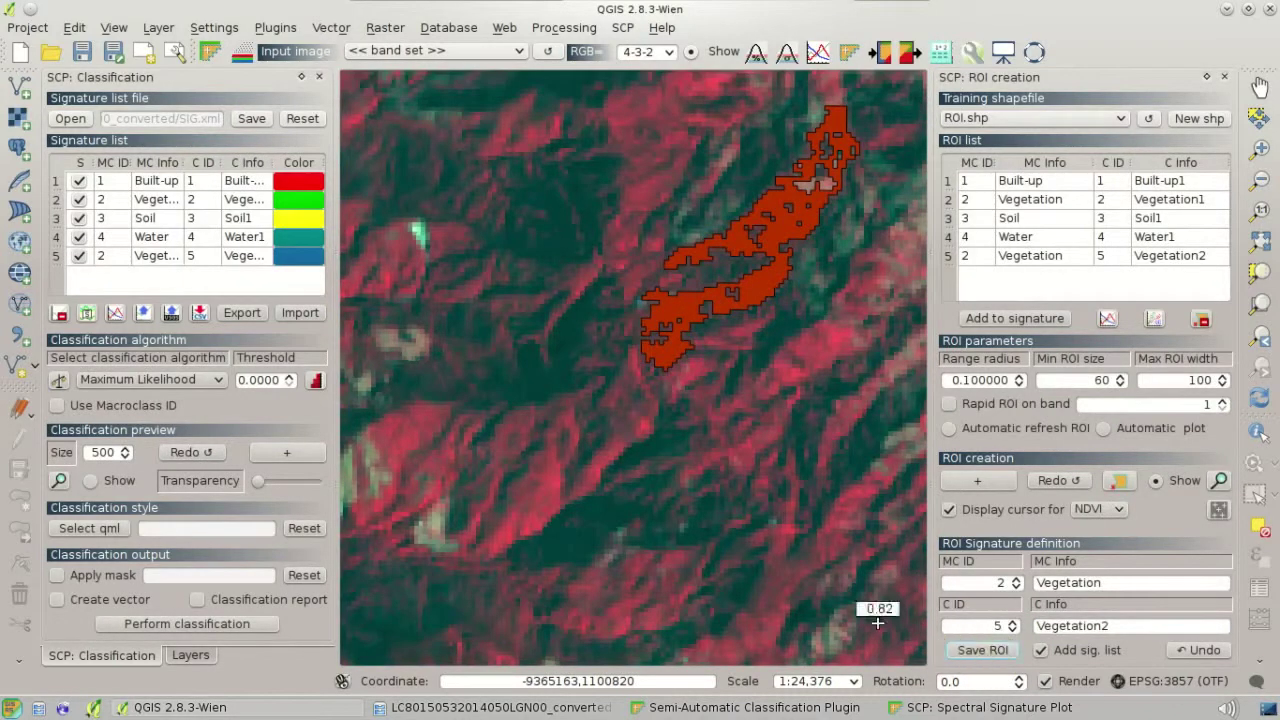
Set the colour of the Vegetation2 signature to green (#00FF00).
{"action": "left_click", "coordinate": [251, 262]}
{"action": "double_click", "coordinate": [308, 262]}
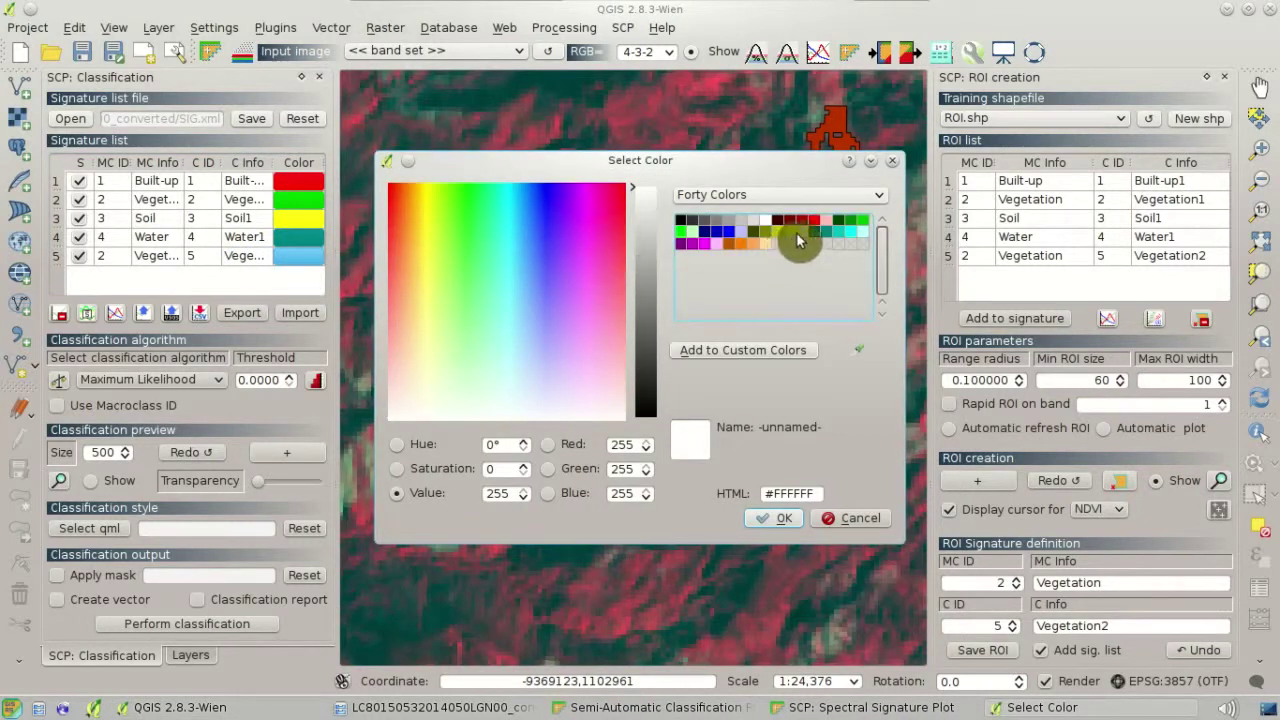
{"action": "left_click", "coordinate": [681, 236]}
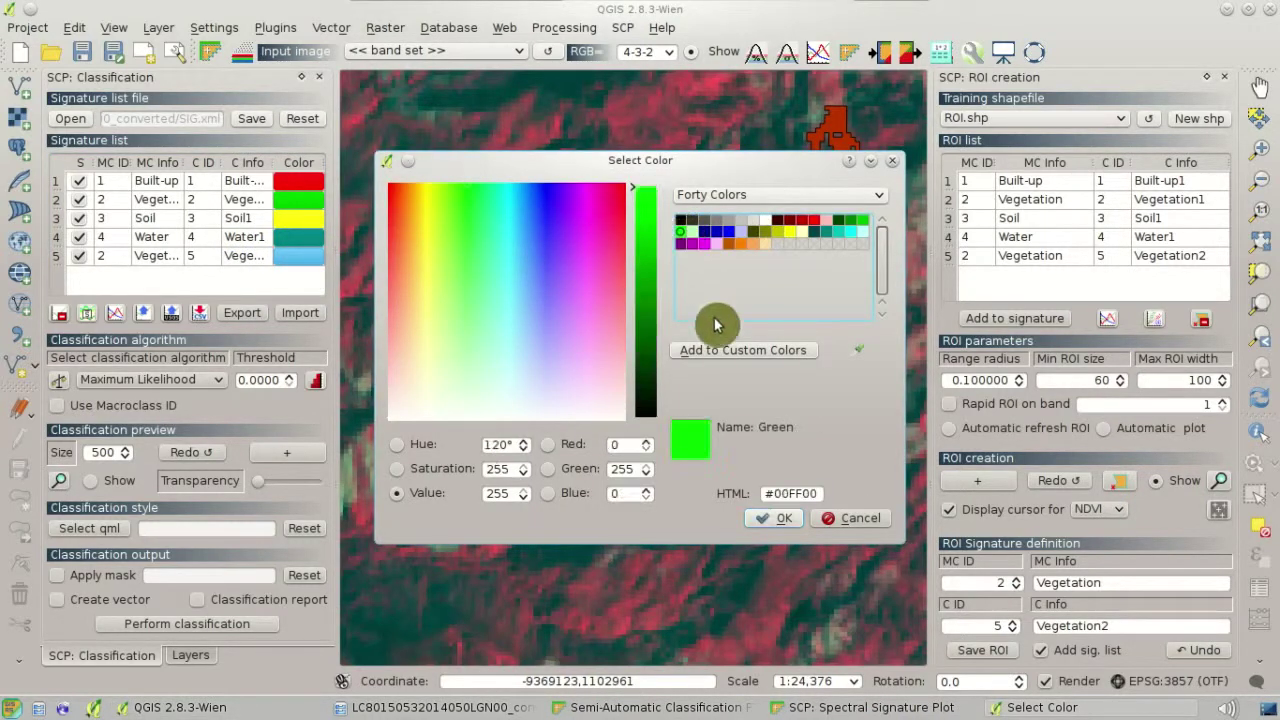
{"action": "left_click", "coordinate": [774, 520]}
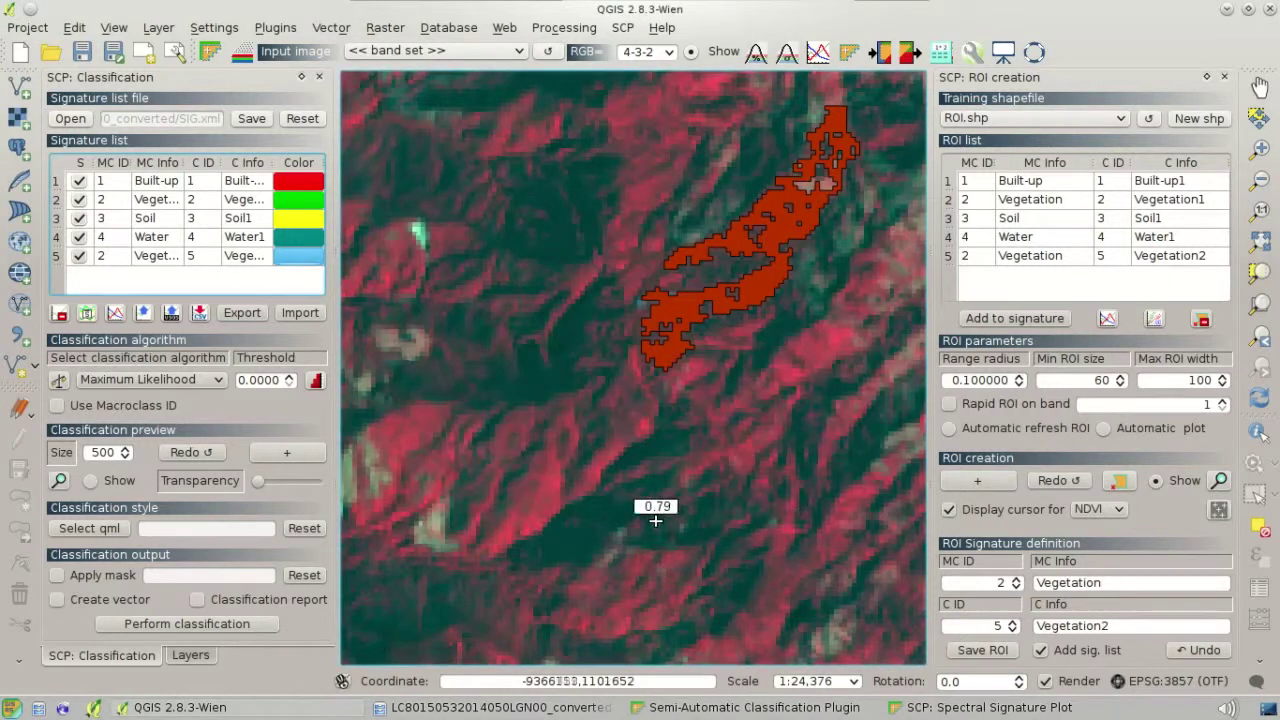
Redo the algorithm raster preview with the added Vegetation2 signature, and check its layer and its full extent.
{"action": "left_click", "coordinate": [190, 453]}
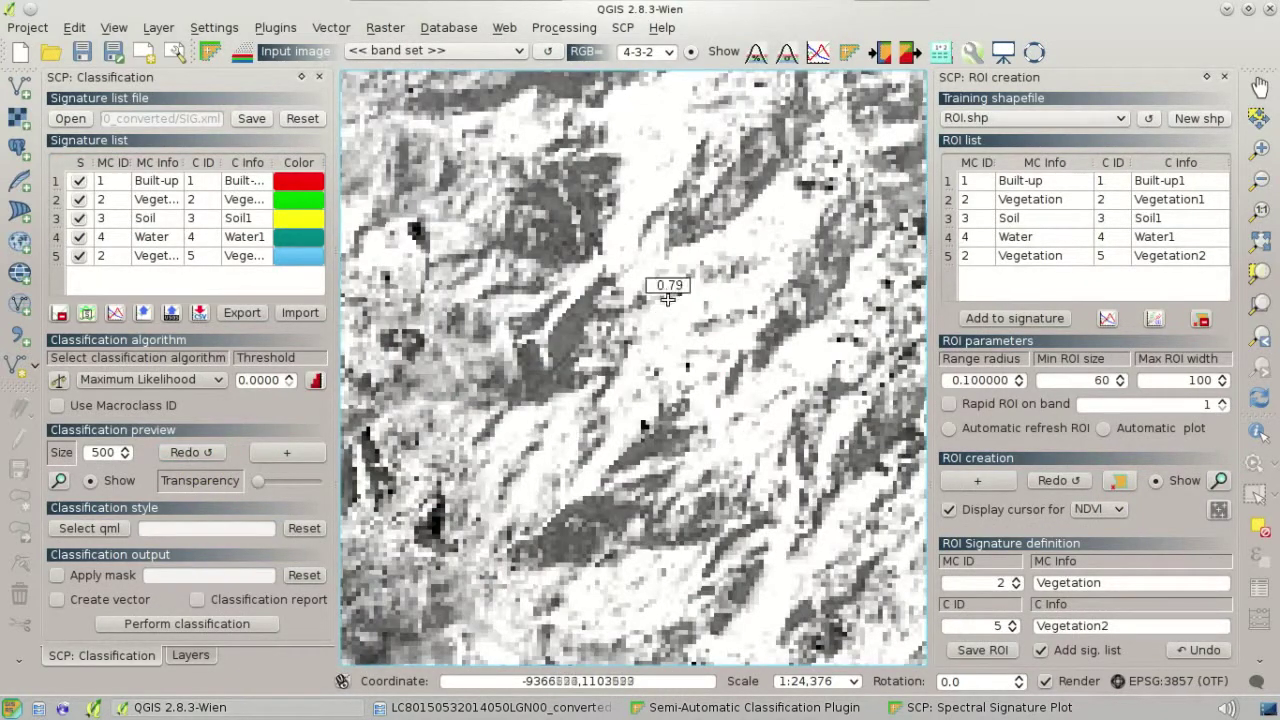
{"action": "left_click", "coordinate": [257, 672]}
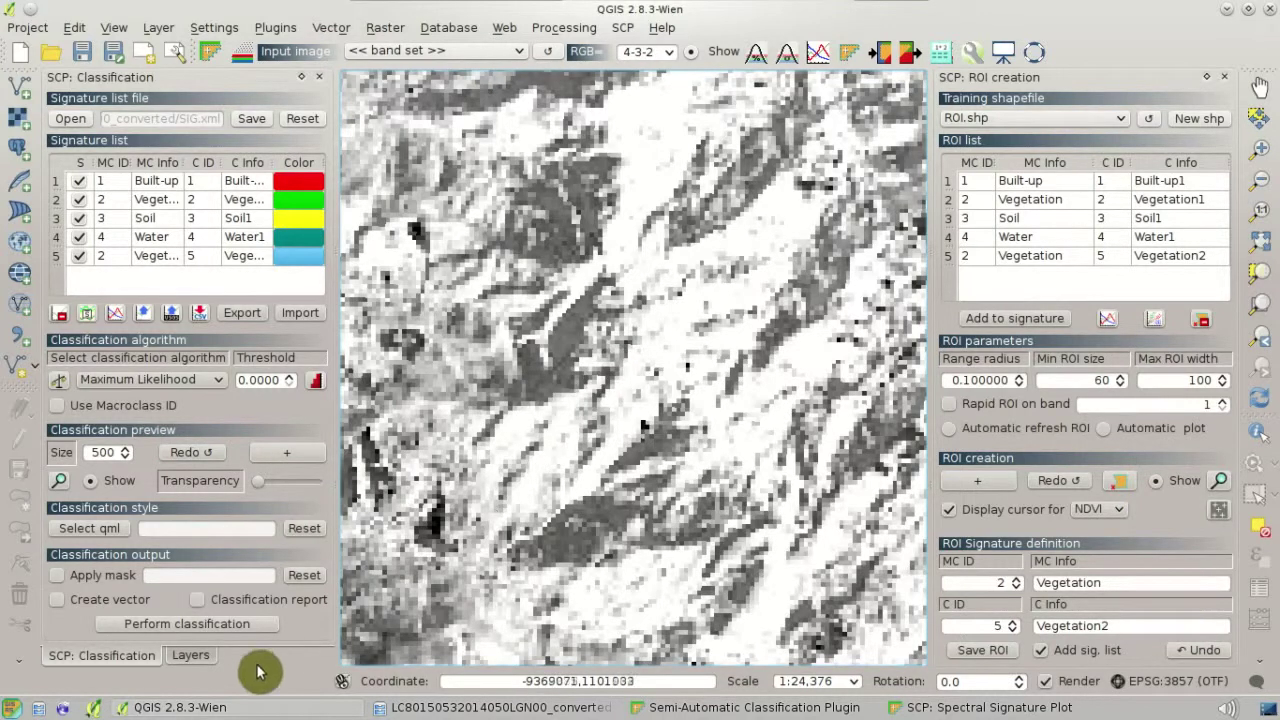
{"action": "left_click", "coordinate": [188, 656]}
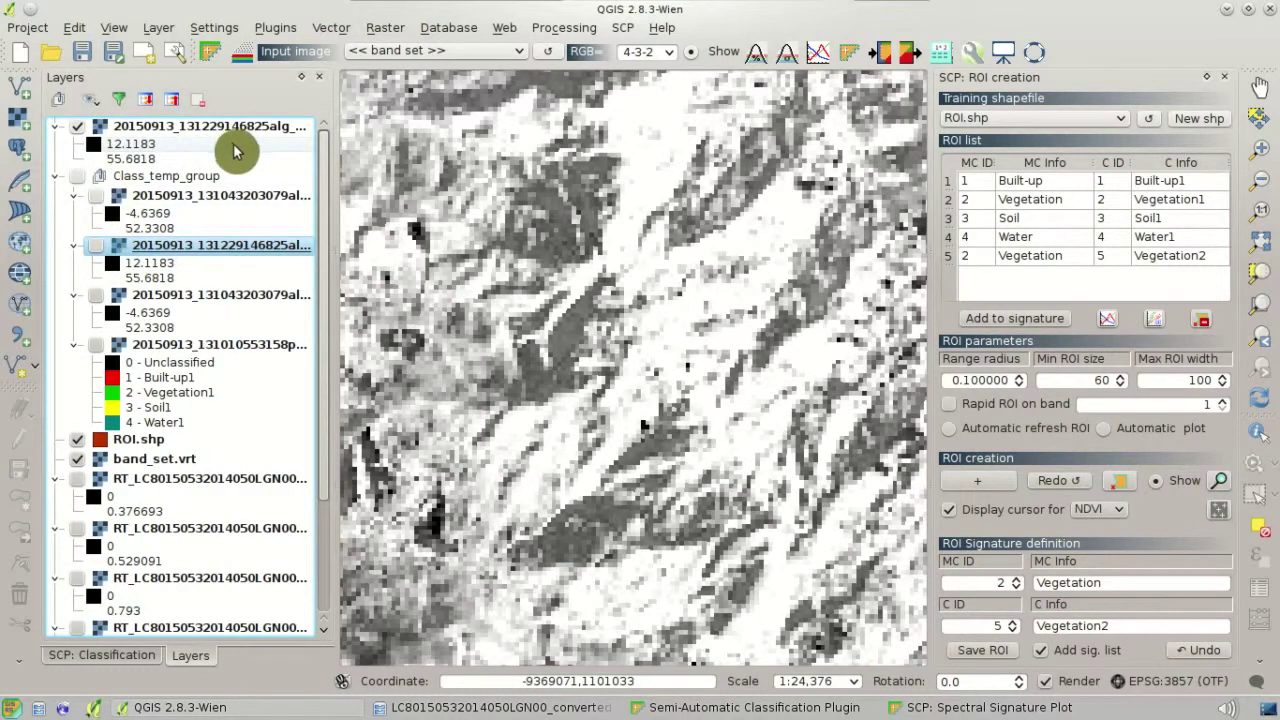
{"action": "left_click", "coordinate": [140, 658]}
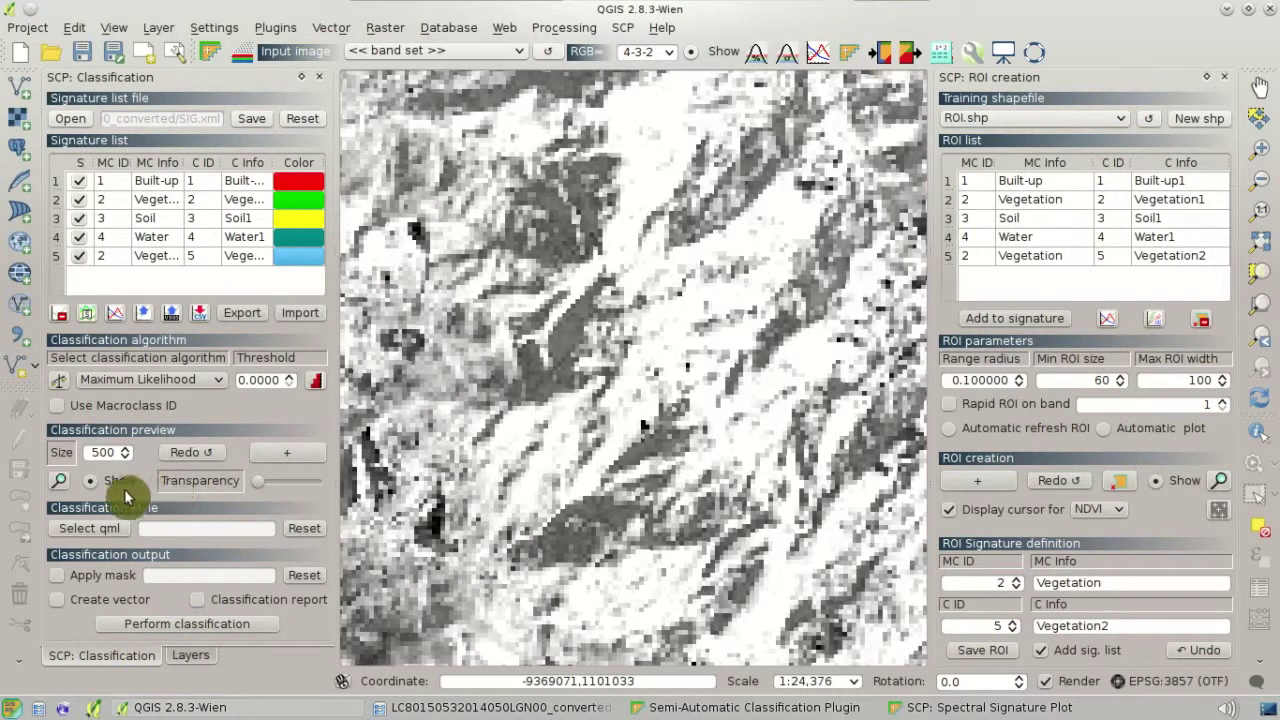
{"action": "left_click", "coordinate": [58, 482]}
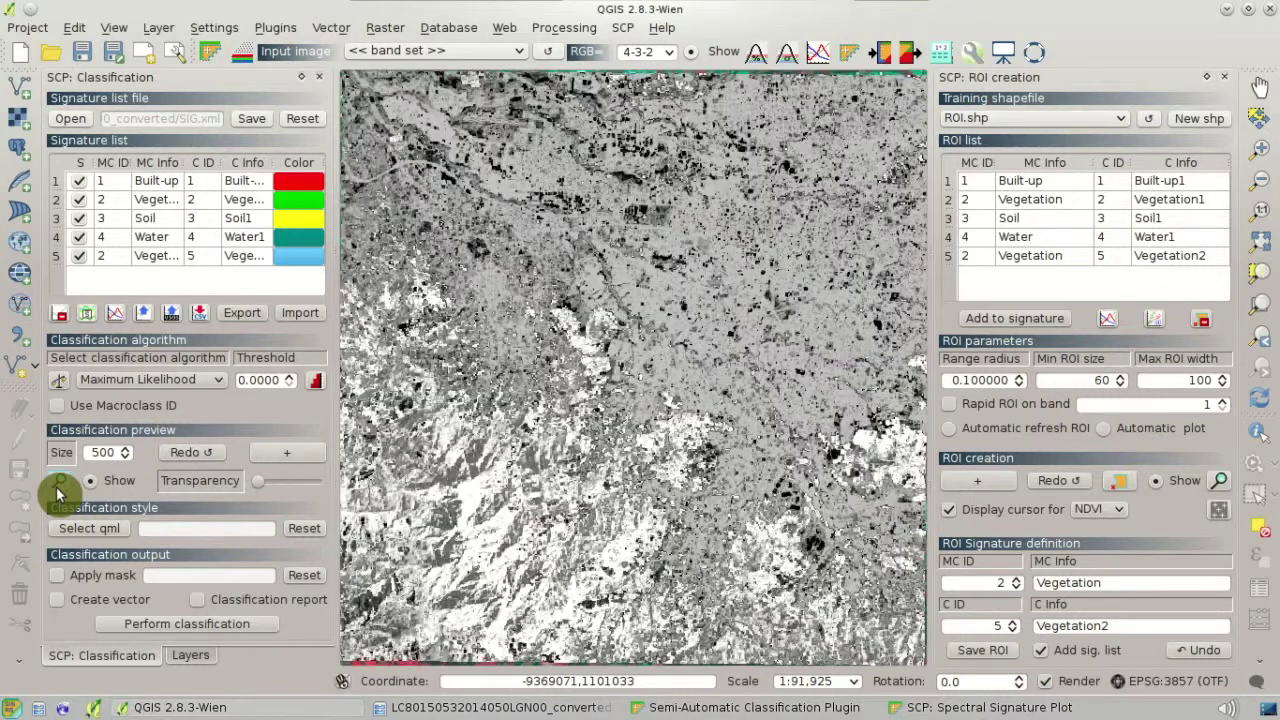
Create a 500-pixel Maximum Likelihood classification preview over the area of the algorithm raster and examine its vegetation pixels.
{"action": "left_click", "coordinate": [297, 458]}
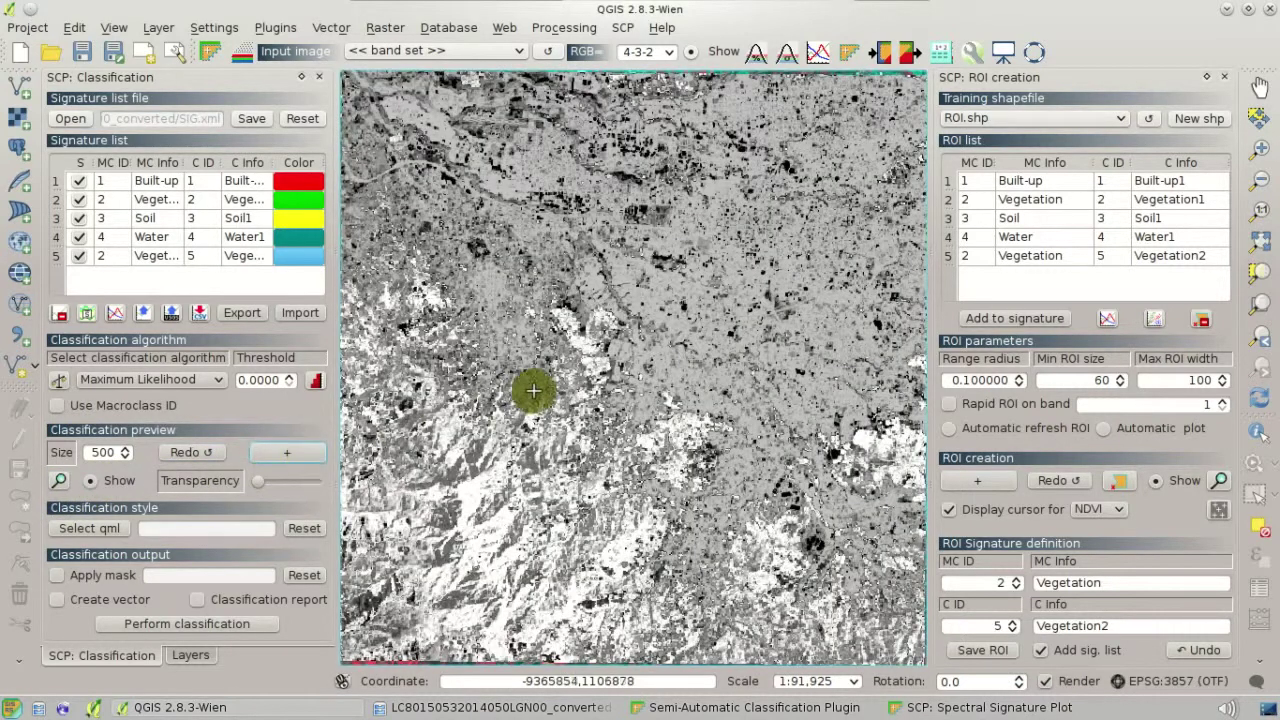
{"action": "left_click", "coordinate": [633, 350]}
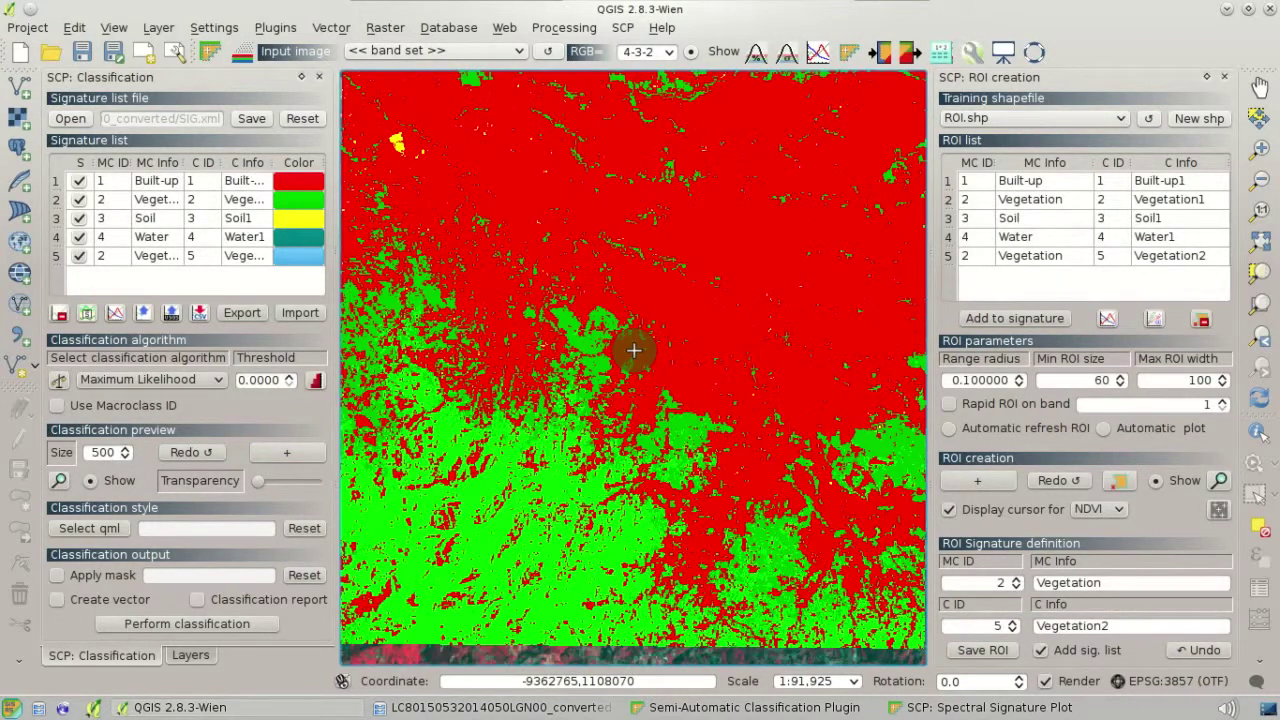
{"action": "scroll", "coordinate": [570, 400], "scroll_direction": "up", "scroll_amount": 1}
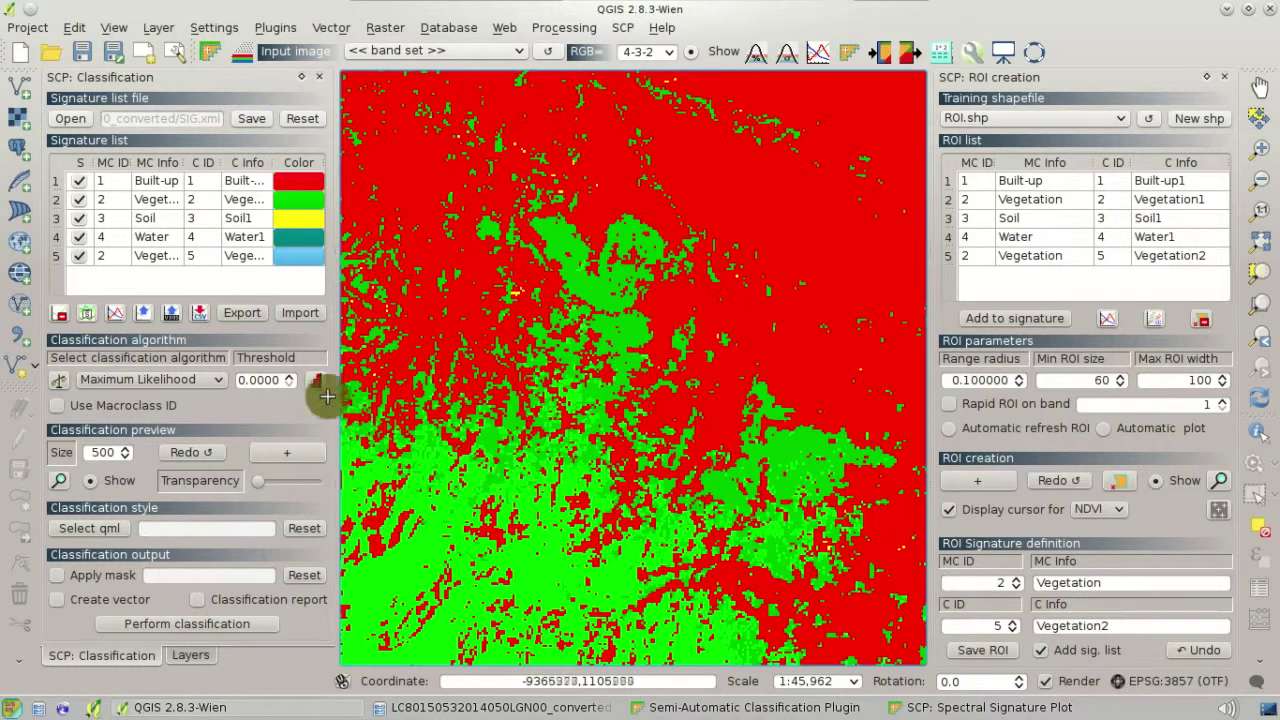
Add the Vegetation2 signature to the spectral signature plot and include only Vegetation1 and Vegetation2 in the comparison.
{"action": "left_click", "coordinate": [155, 262]}
{"action": "left_click", "coordinate": [155, 262]}
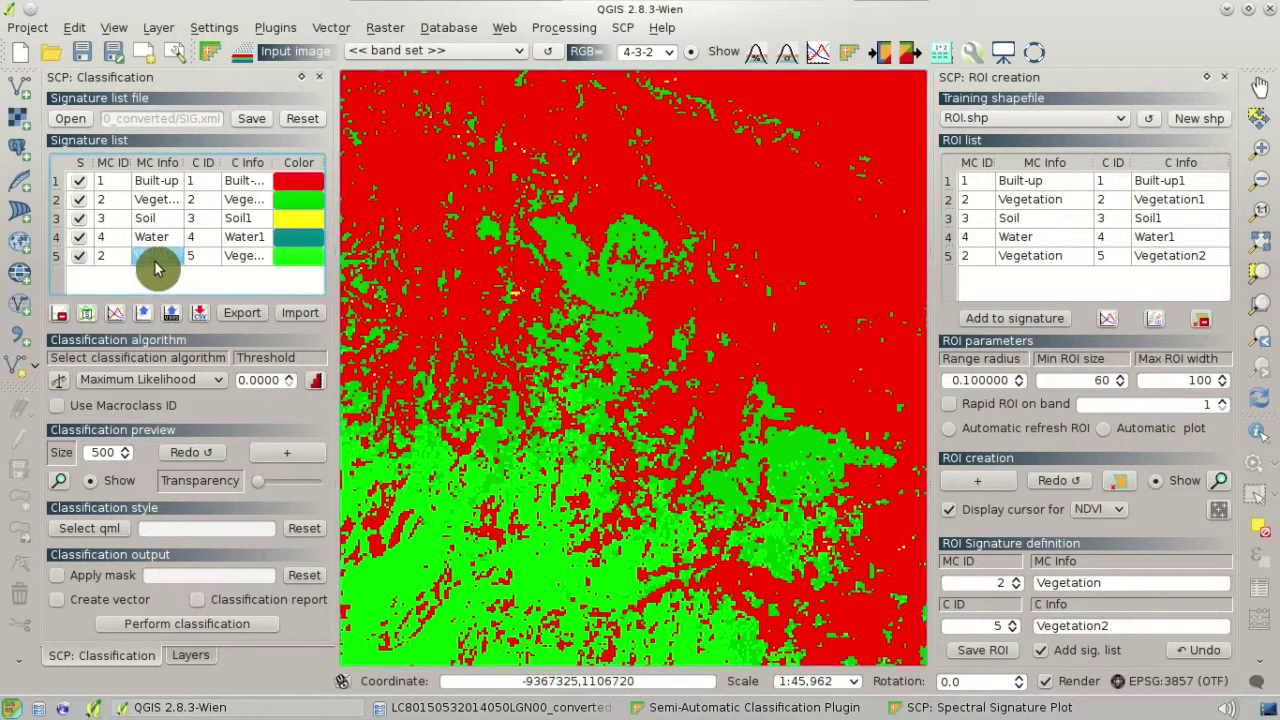
{"action": "left_click", "coordinate": [115, 314]}
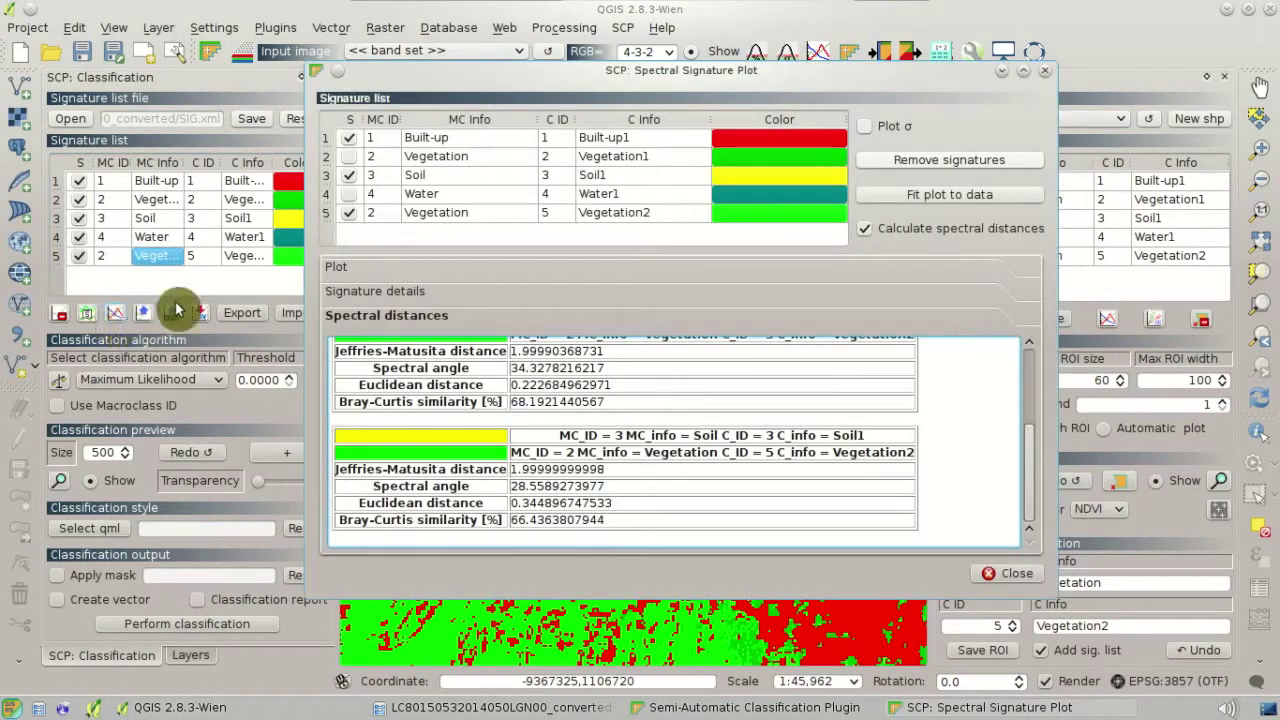
{"action": "left_click", "coordinate": [350, 177]}
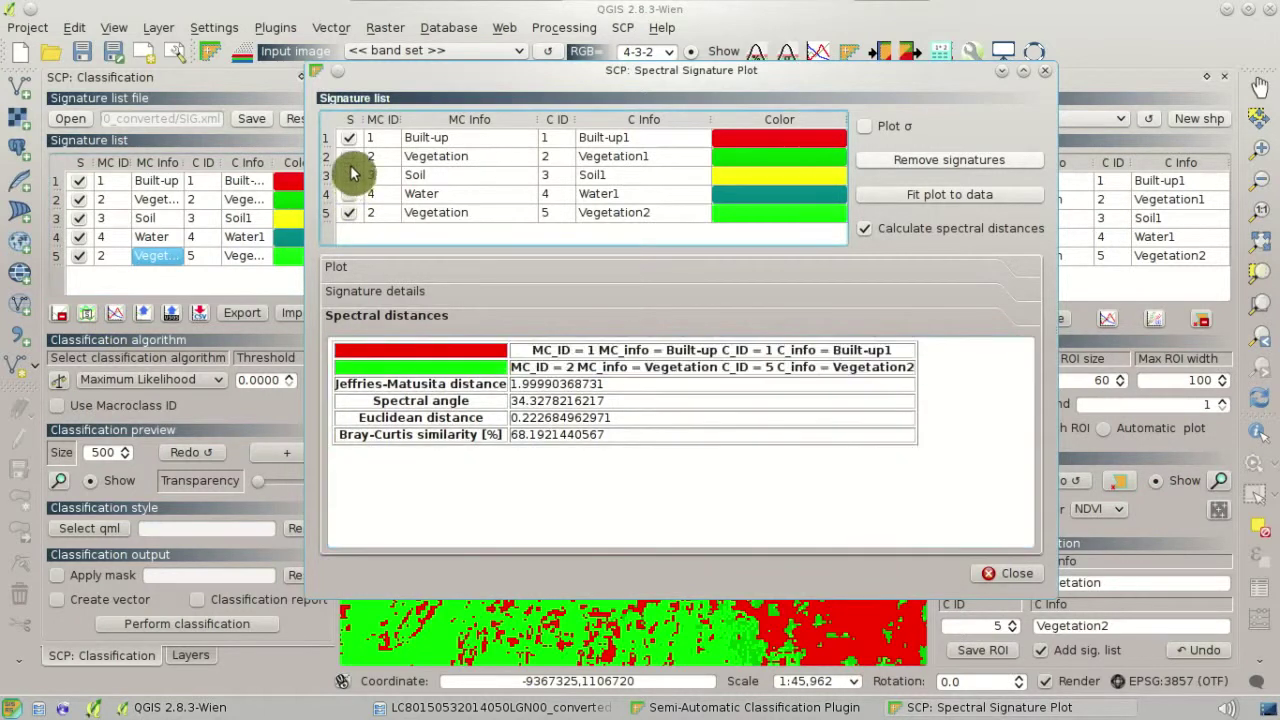
{"action": "left_click", "coordinate": [350, 142]}
{"action": "left_click", "coordinate": [350, 158]}
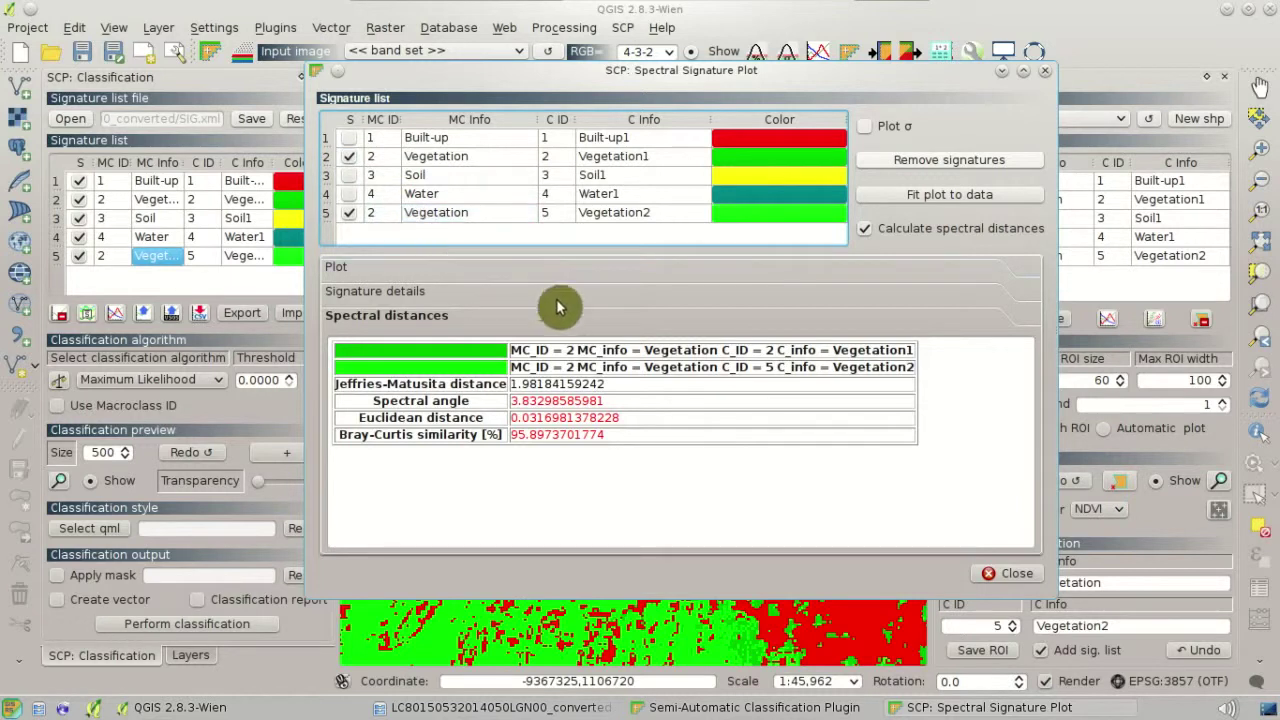
Examine the Jeffries-Matusita distance and spectral angle between Vegetation1 and Vegetation2, and compare their curves in a plot fitted to the data.
{"action": "left_click_drag", "start_coordinate": [648, 390], "coordinate": [457, 391]}
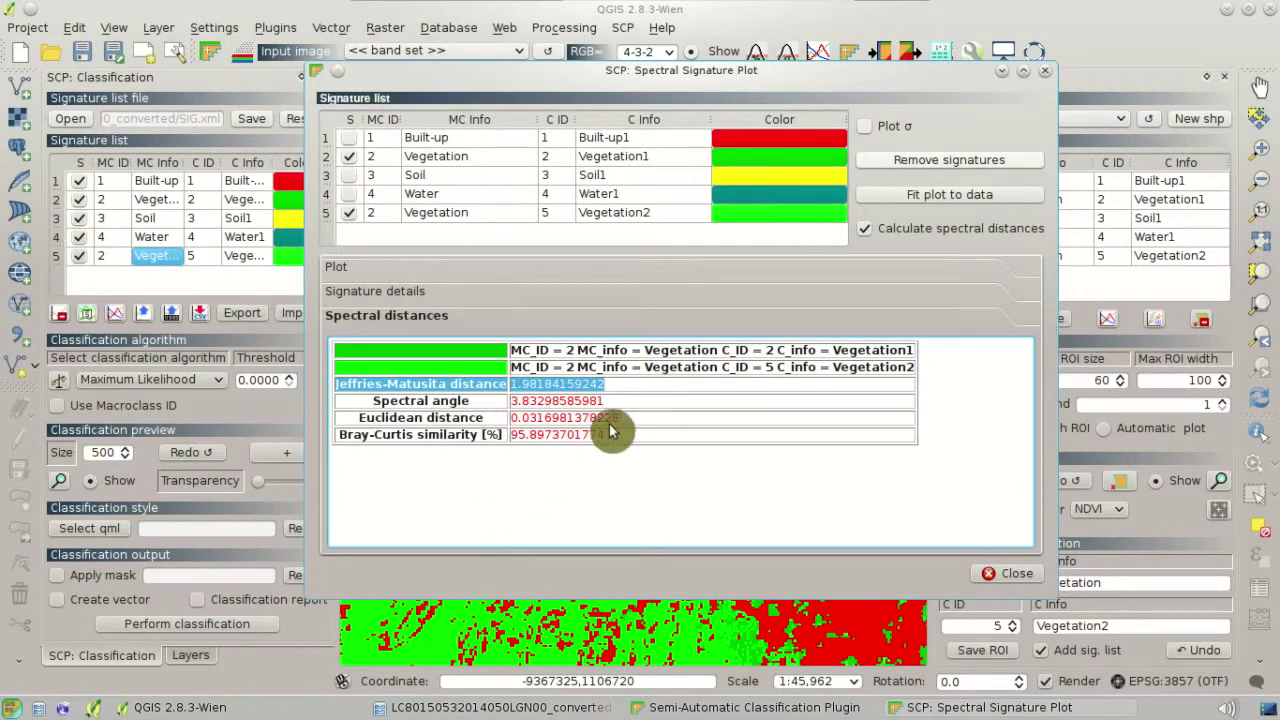
{"action": "left_click_drag", "start_coordinate": [620, 406], "coordinate": [415, 413]}
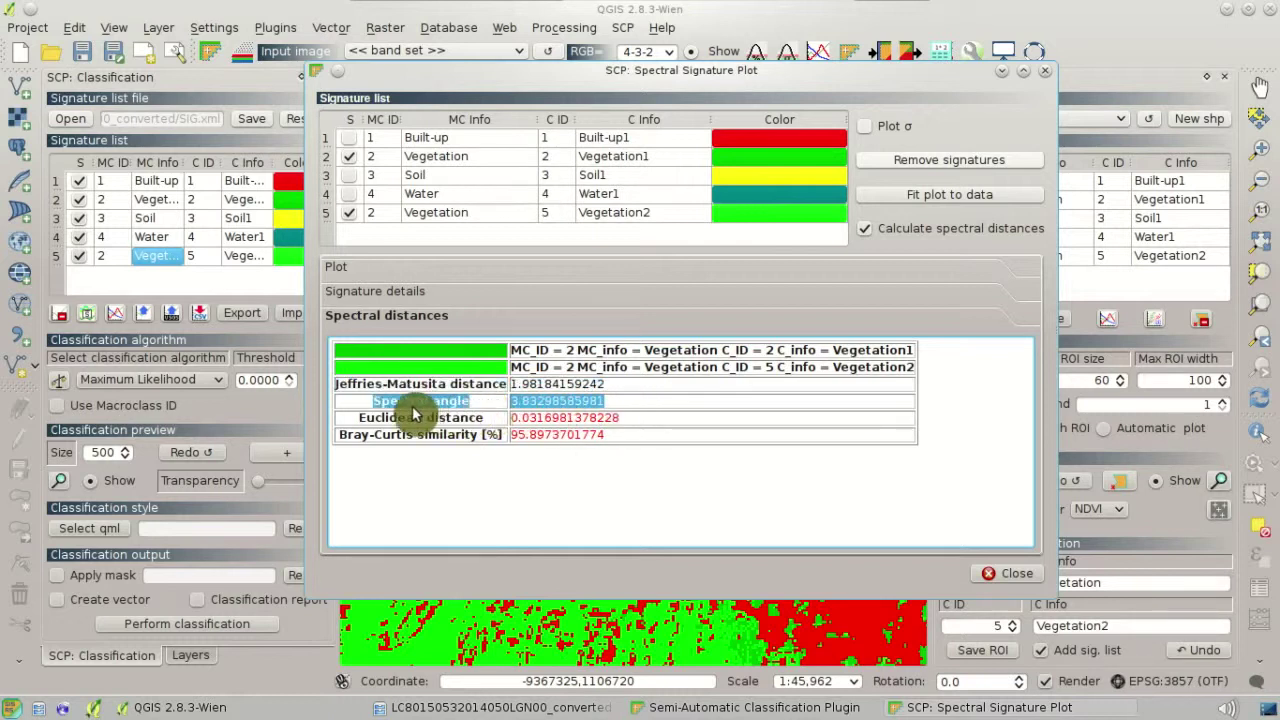
{"action": "left_click", "coordinate": [452, 485]}
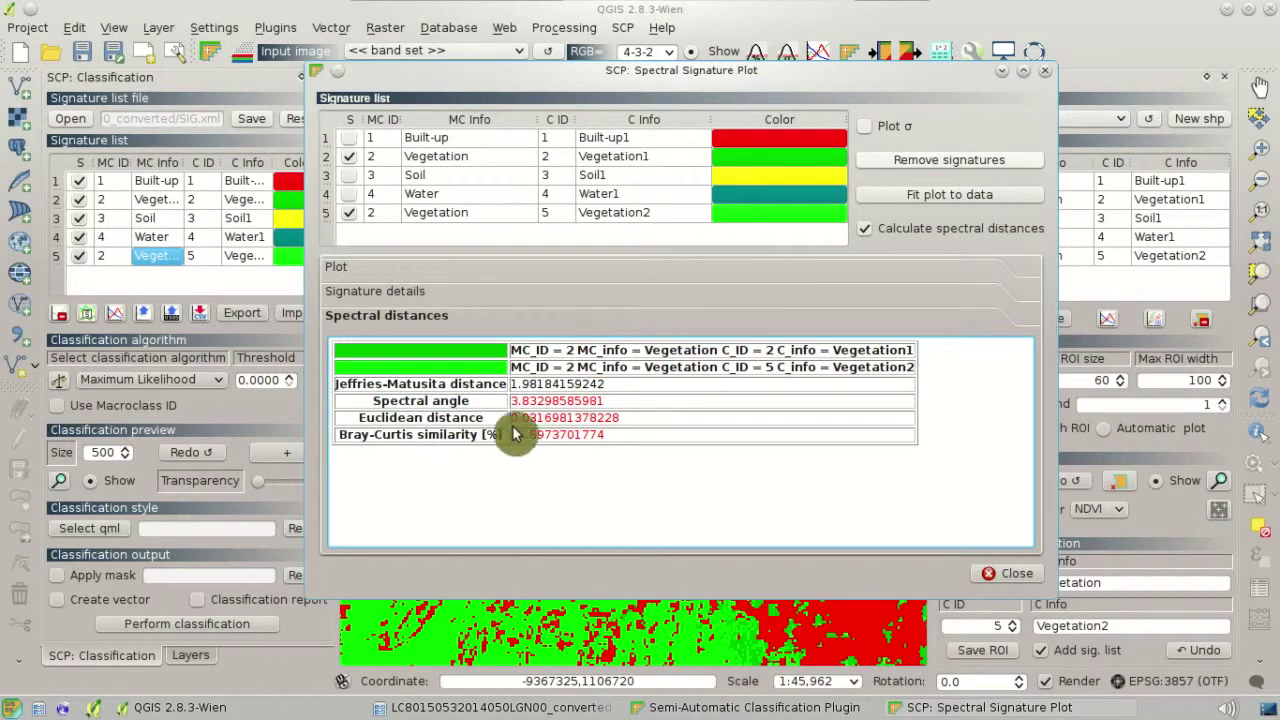
{"action": "left_click", "coordinate": [620, 270]}
{"action": "left_click", "coordinate": [945, 198]}
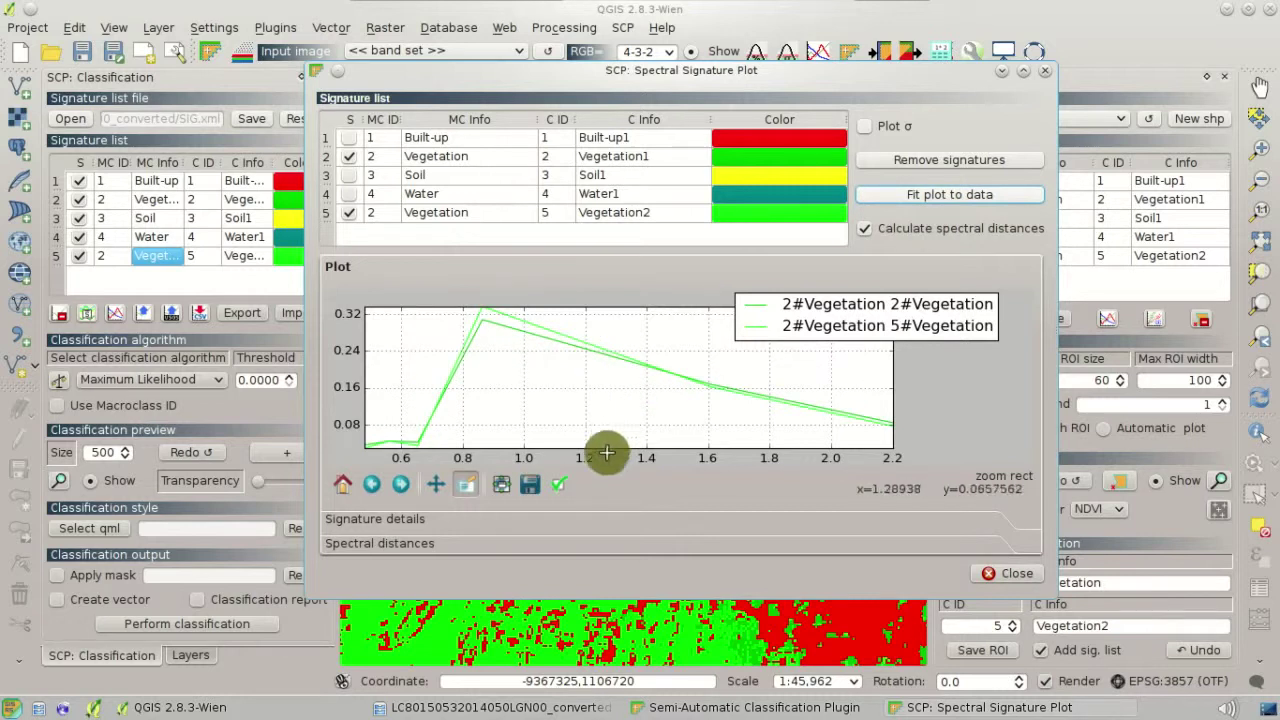
{"action": "left_click", "coordinate": [594, 546]}
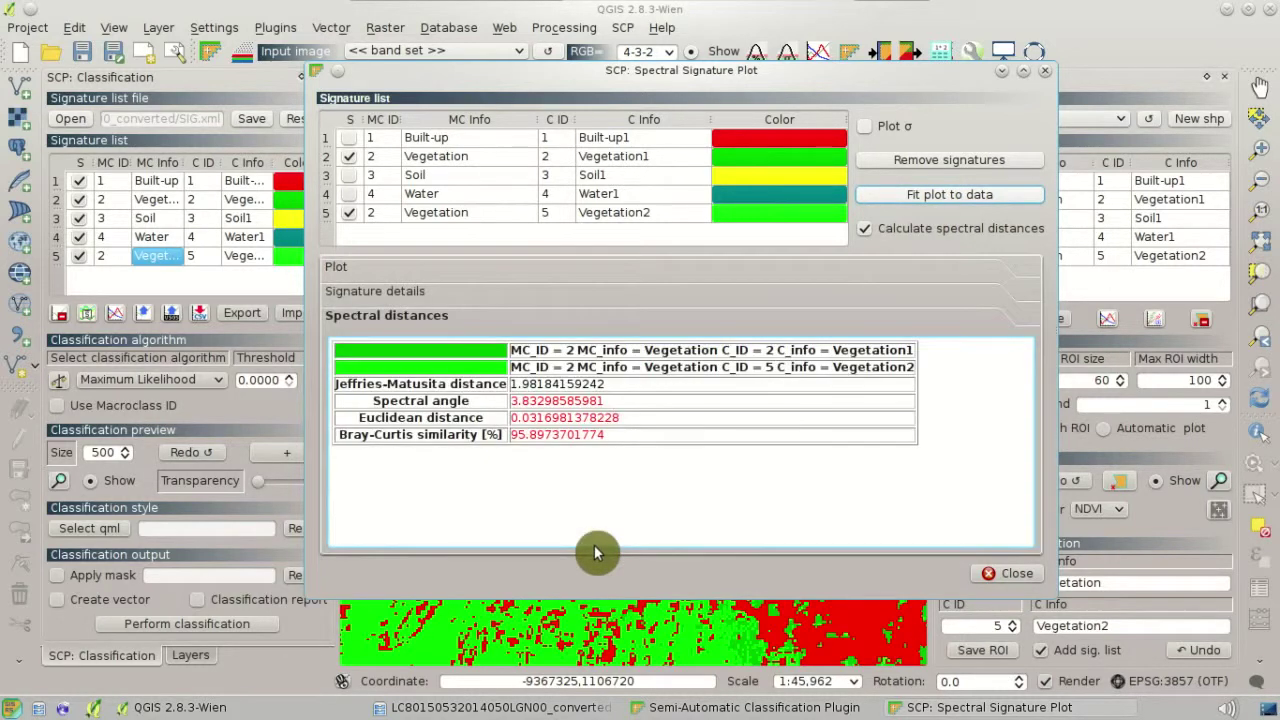
{"action": "left_click", "coordinate": [440, 386]}
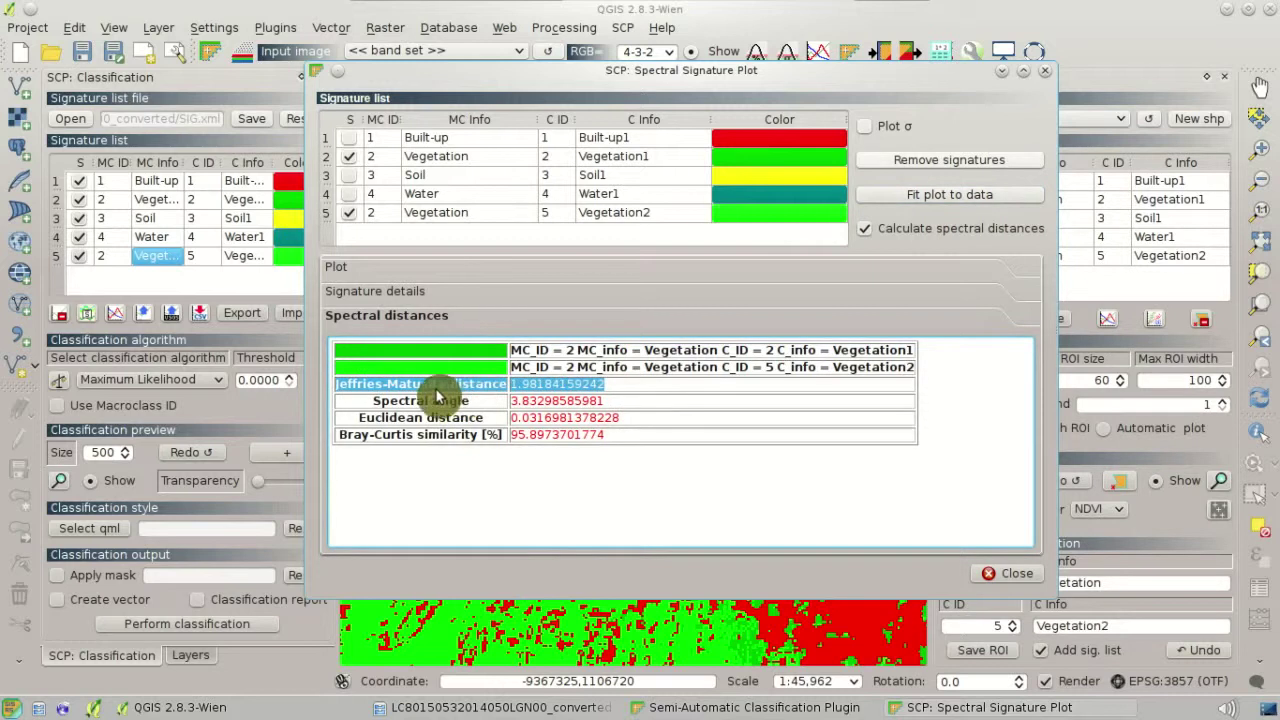
{"action": "left_click", "coordinate": [485, 483]}
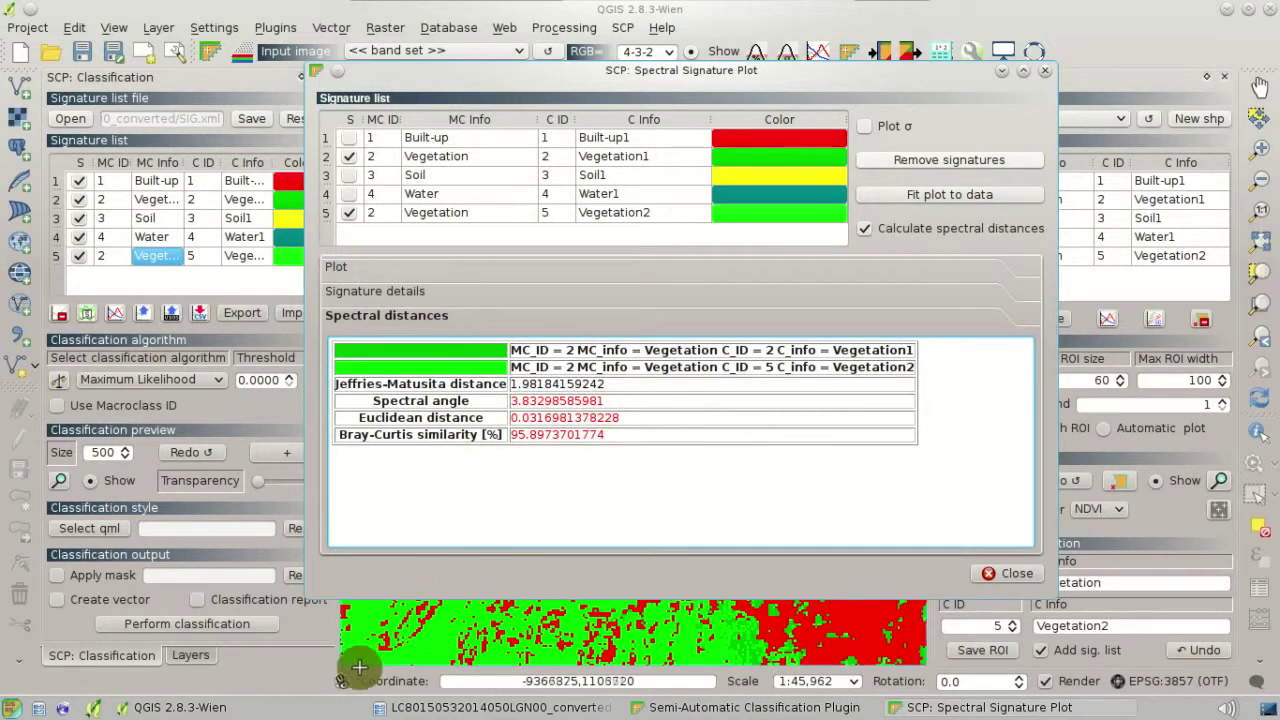
{"action": "left_click", "coordinate": [330, 677]}
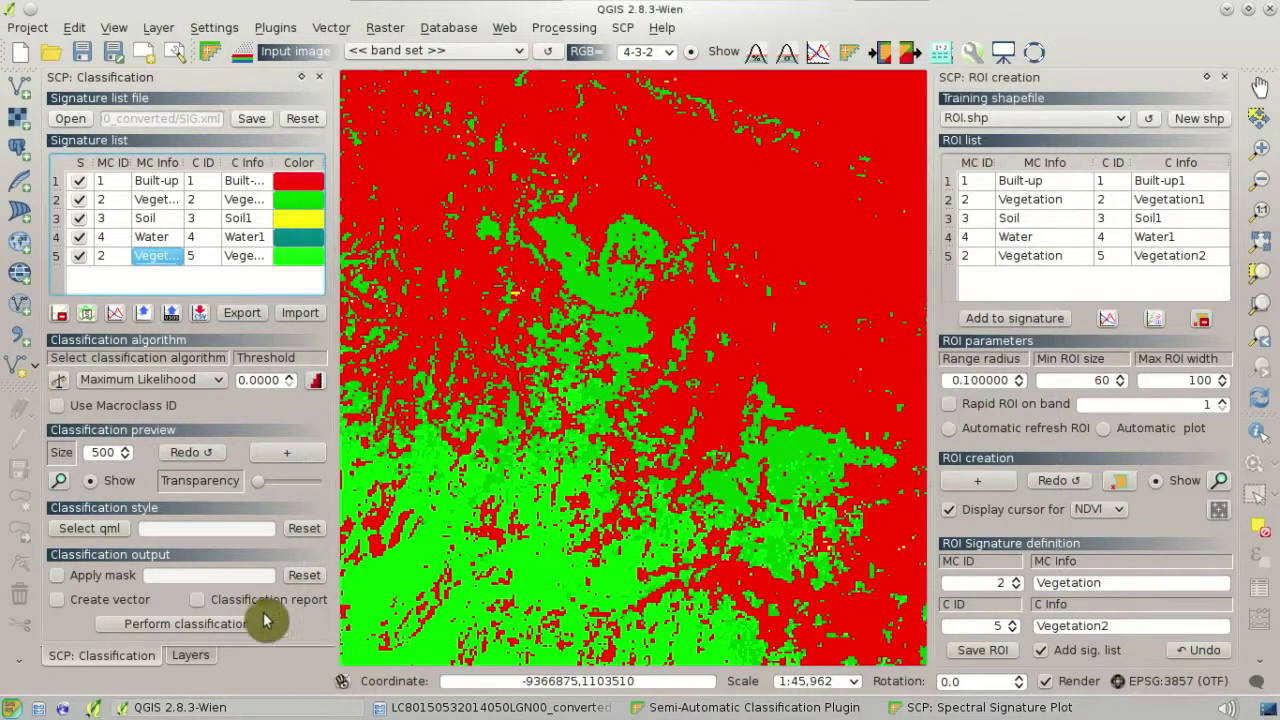
Switch the classification to macroclass IDs, redo the classification preview and check its full extent.
{"action": "left_click", "coordinate": [138, 413]}
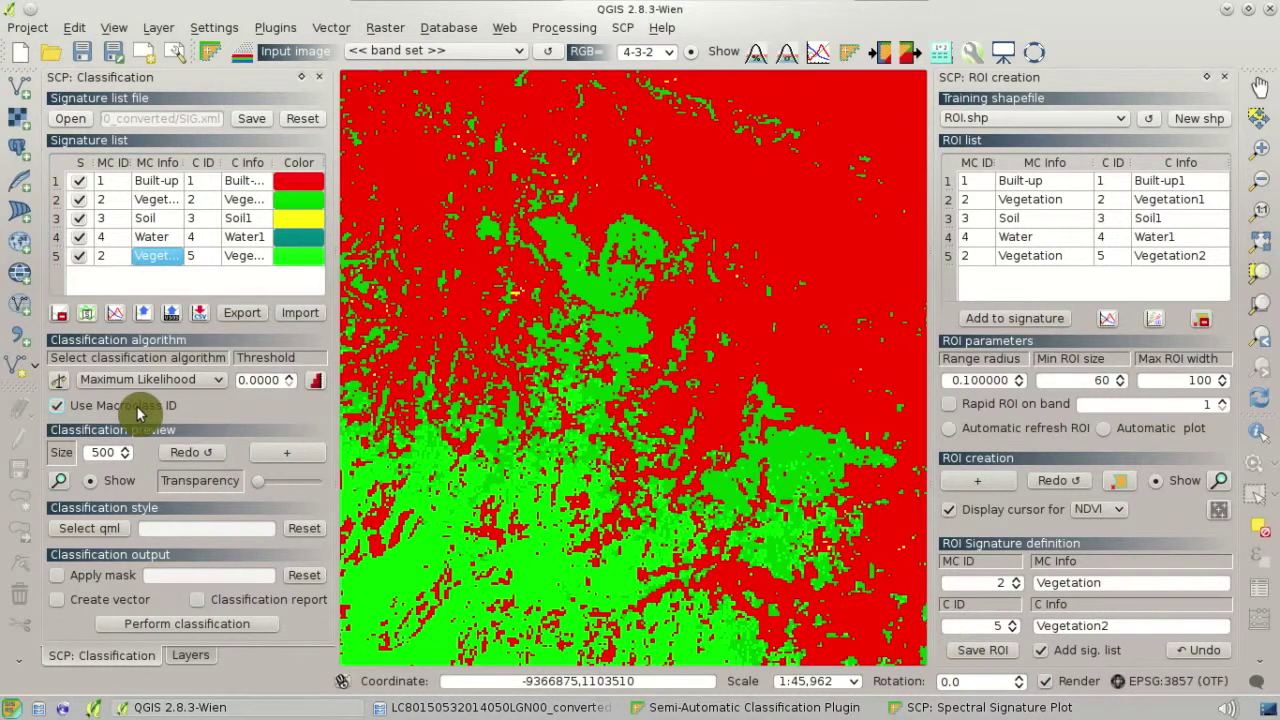
{"action": "left_click", "coordinate": [200, 456]}
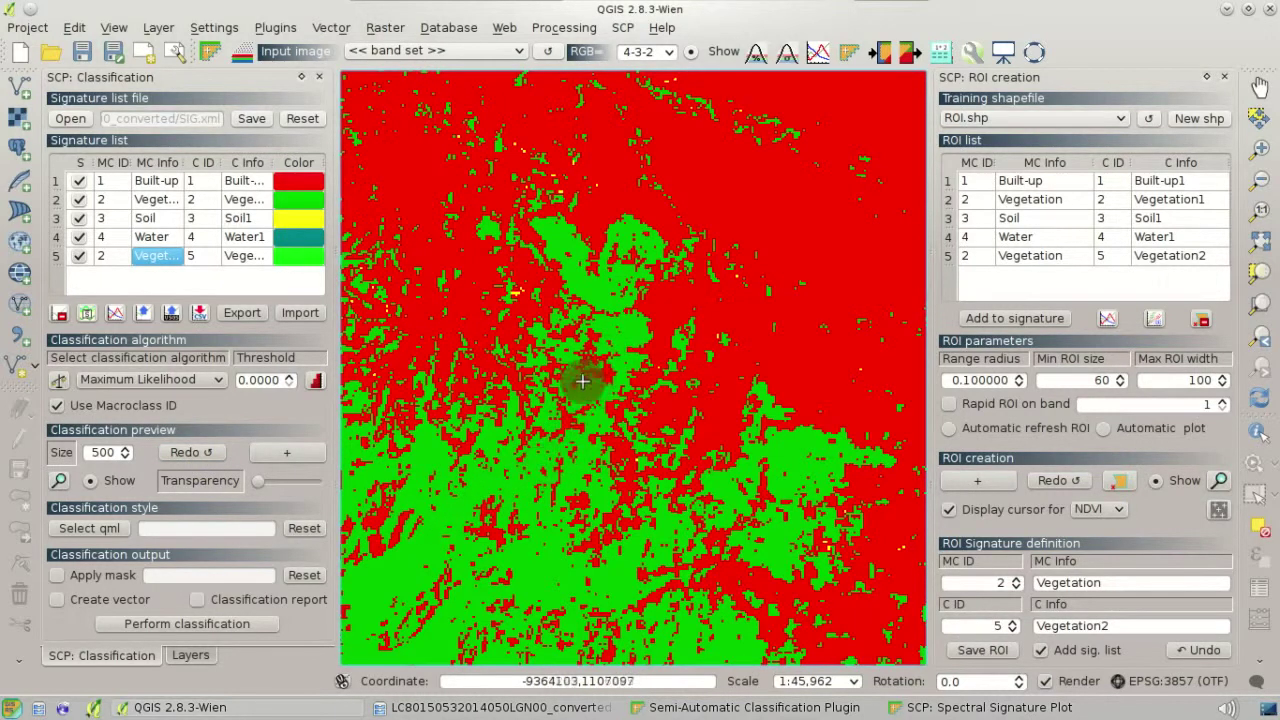
{"action": "left_click", "coordinate": [57, 485]}
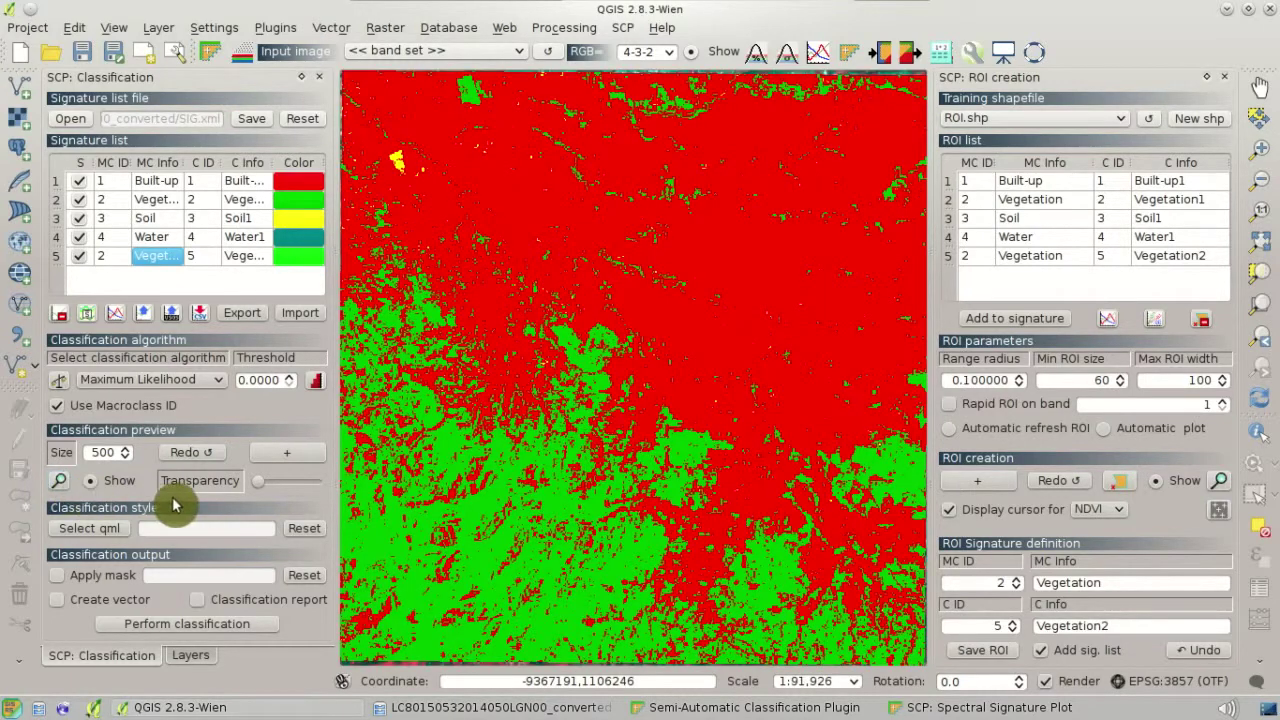
{"action": "mouse_move", "coordinate": [257, 486]}
{"action": "left_mouse_down"}
{"action": "mouse_move", "coordinate": [323, 494]}
{"action": "mouse_move", "coordinate": [245, 500]}
{"action": "left_mouse_up"}
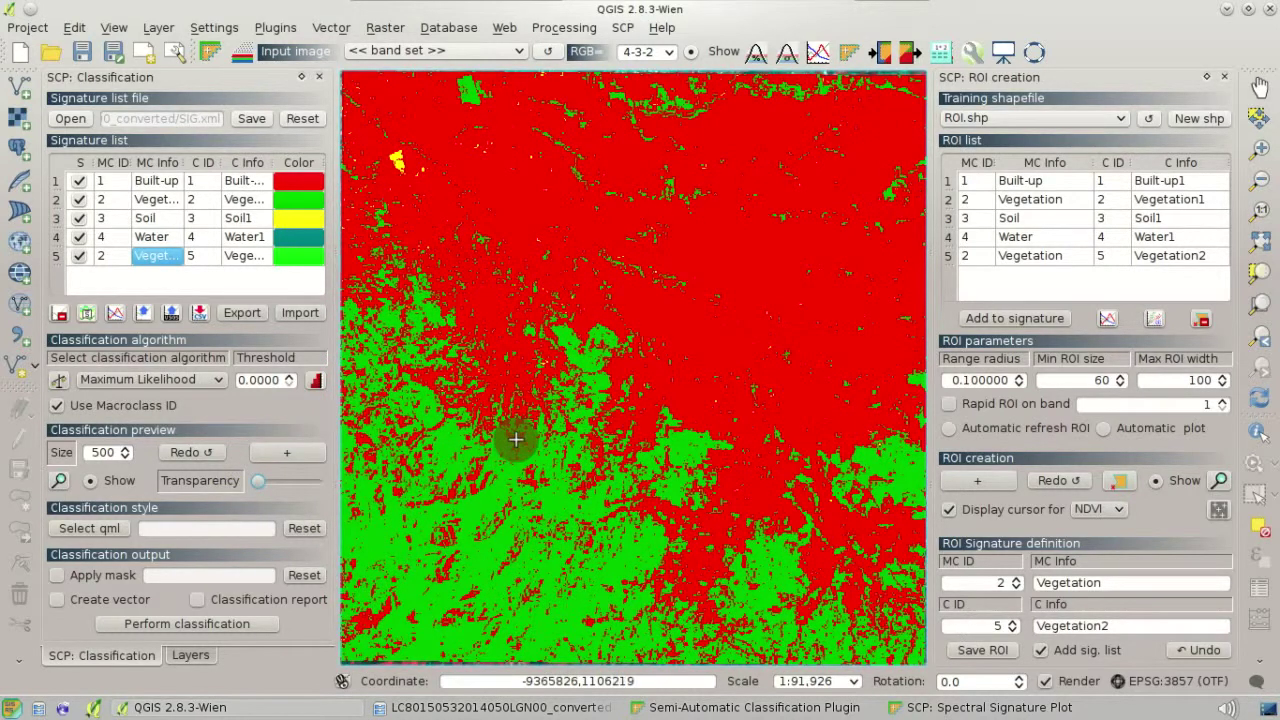
Create a classification preview over the edge of the large cloud northeast of the city.
{"action": "scroll", "coordinate": [516, 438], "scroll_direction": "down", "scroll_amount": 2}
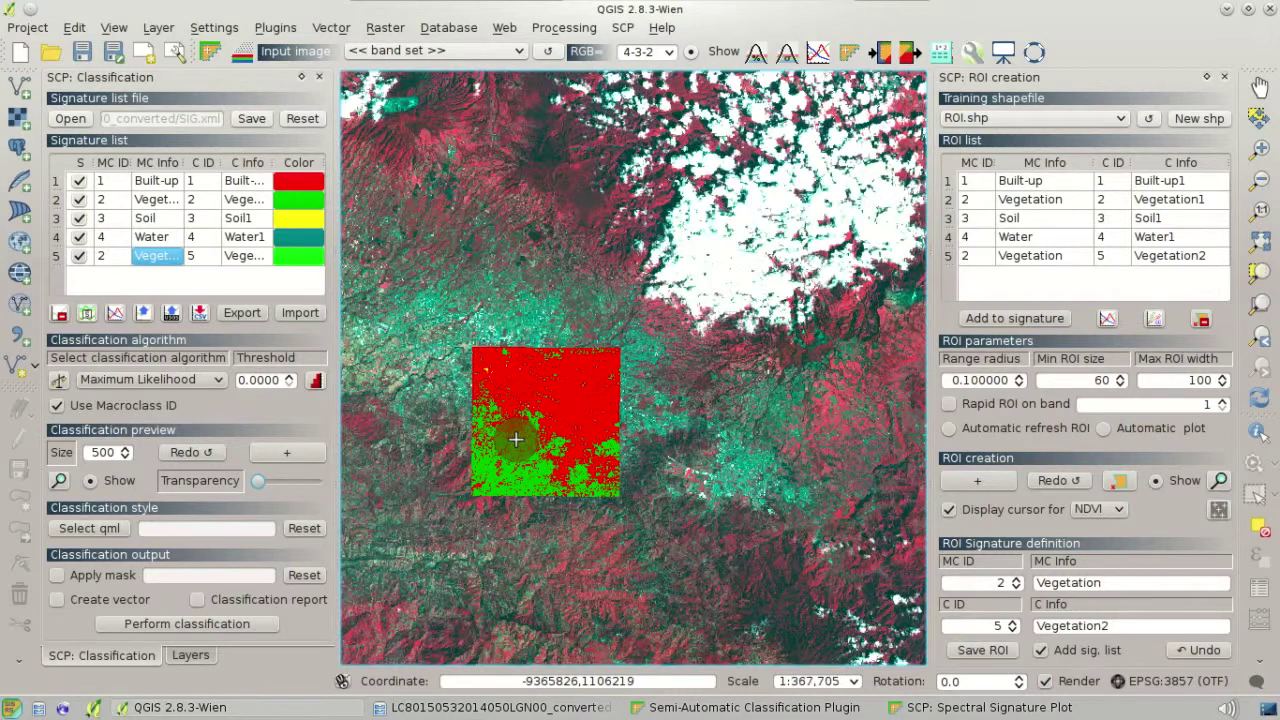
{"action": "scroll", "coordinate": [743, 201], "scroll_direction": "up", "scroll_amount": 1}
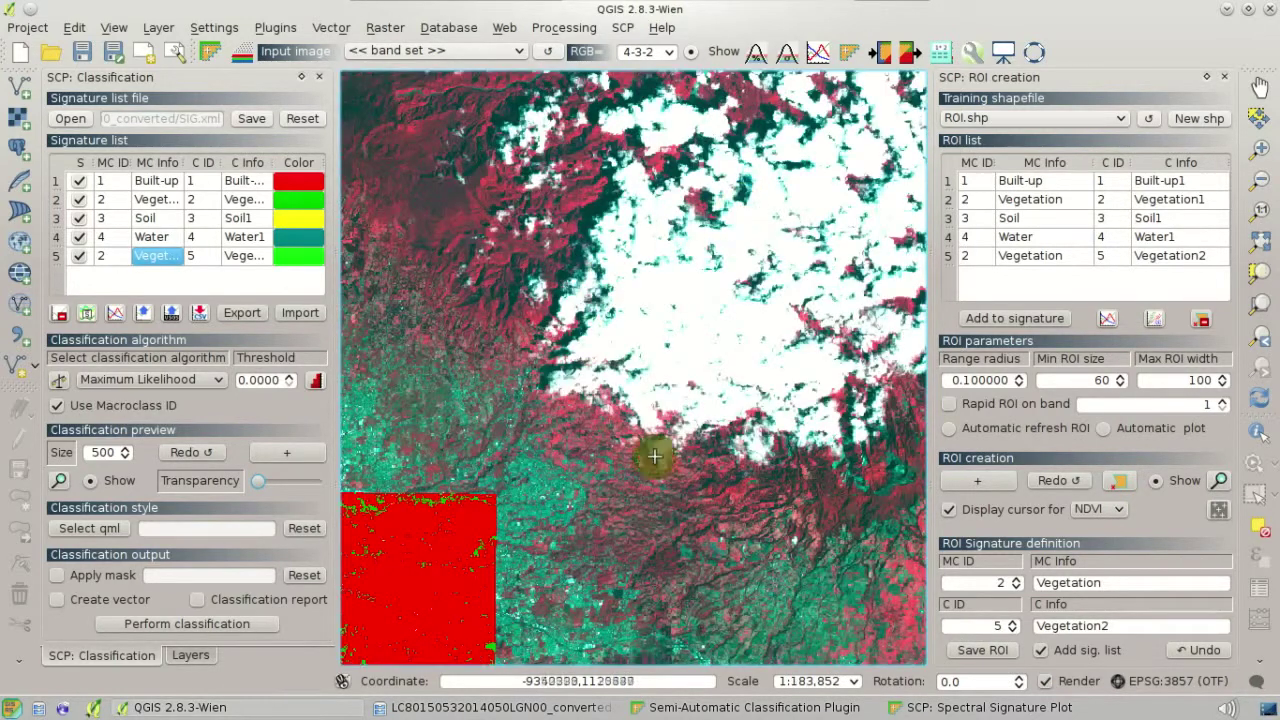
{"action": "left_click", "coordinate": [285, 455]}
{"action": "left_click", "coordinate": [614, 374]}
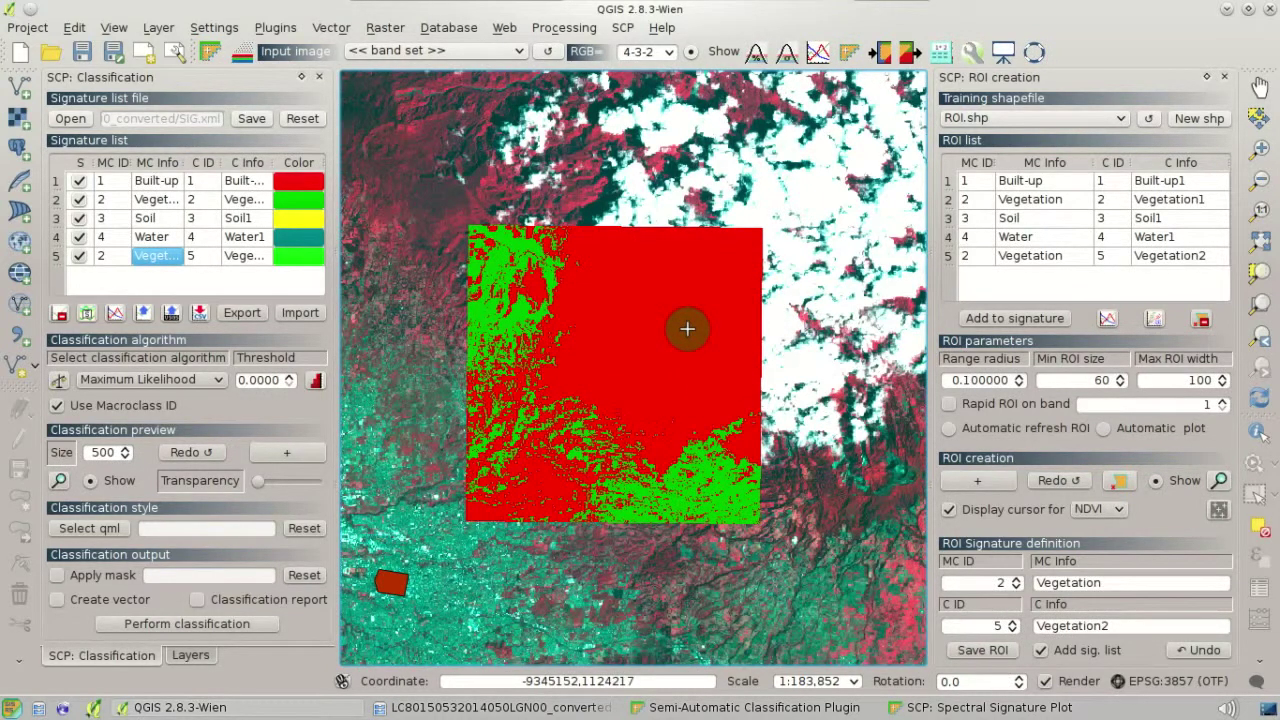
Add the spectral signature of a cloud pixel to the signature plot and set its colour to cyan.
{"action": "left_click", "coordinate": [978, 490]}
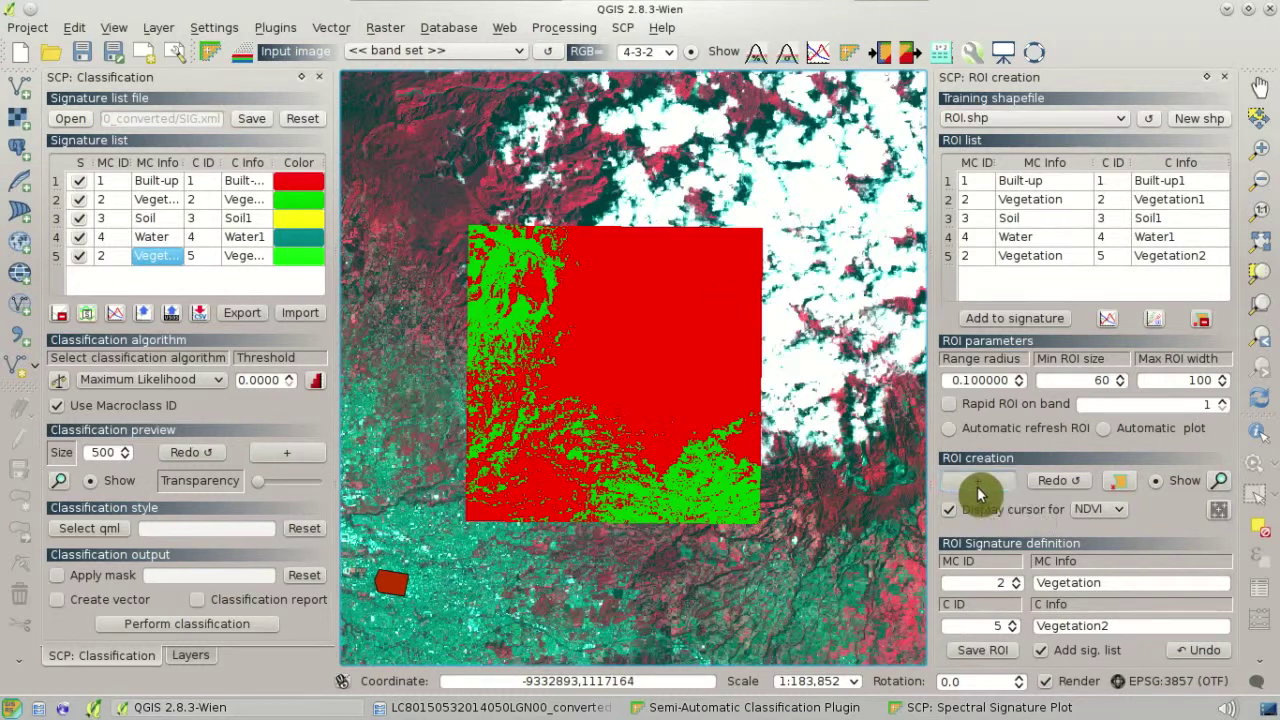
{"action": "right_click", "coordinate": [805, 361]}
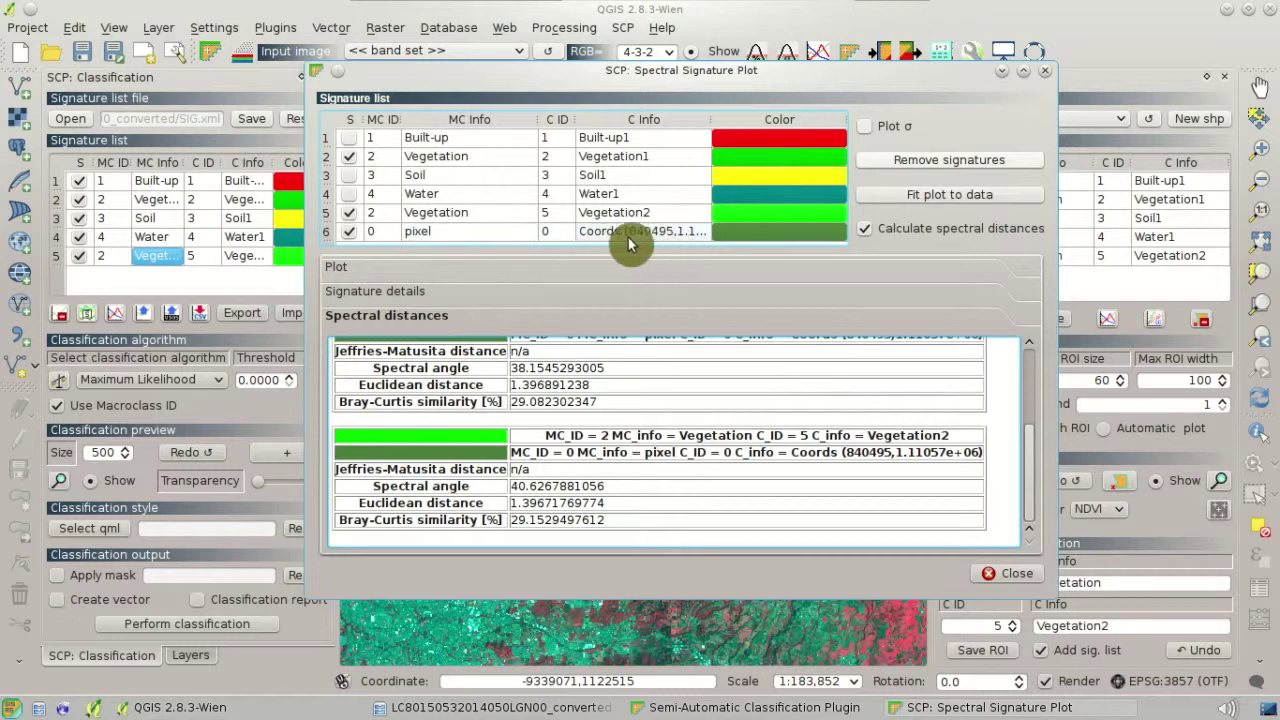
{"action": "double_click", "coordinate": [789, 240]}
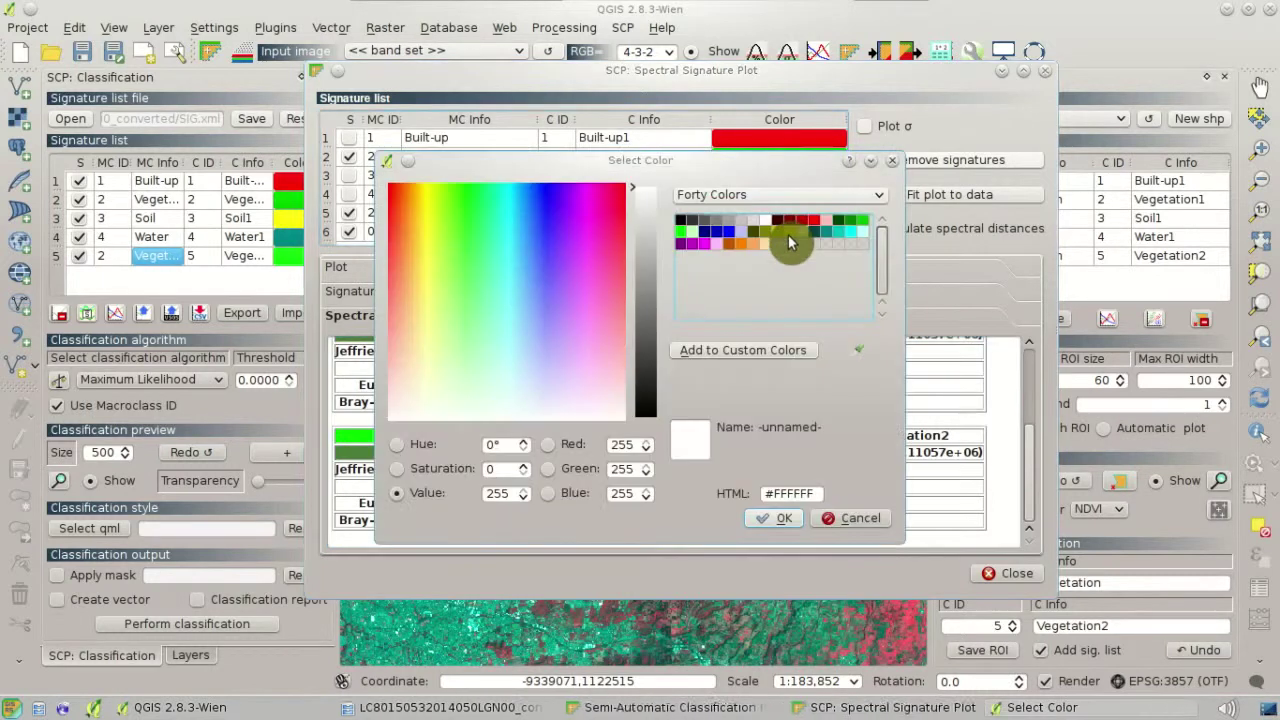
{"action": "left_click", "coordinate": [850, 233]}
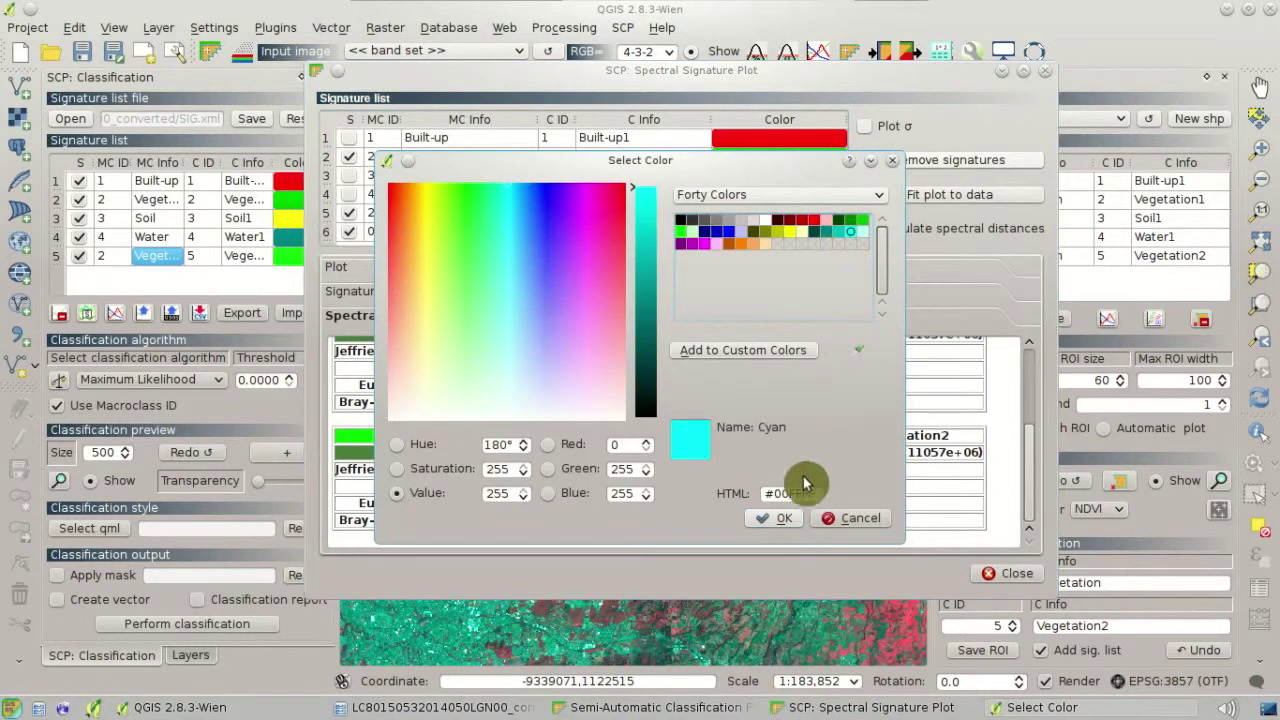
{"action": "left_click", "coordinate": [791, 521]}
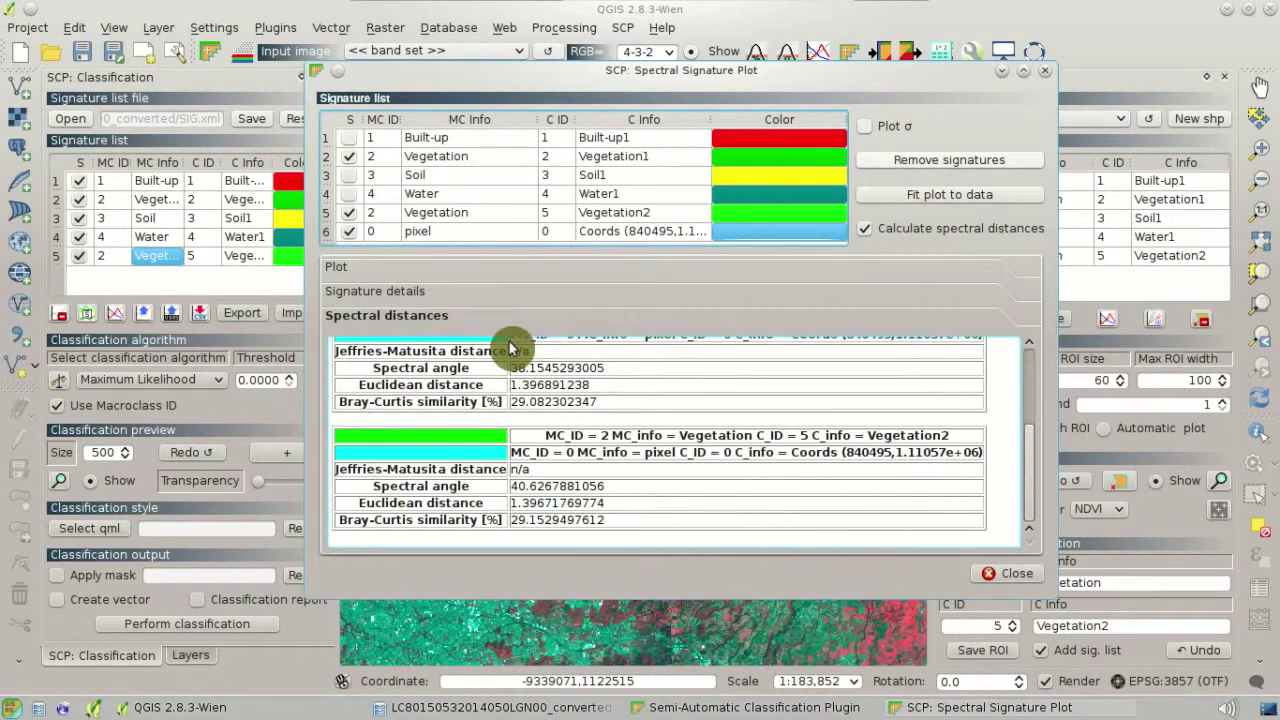
Compare the cloud pixel's spectral distances and curve with Built-up1 only, leaving both vegetation signatures out of the plot.
{"action": "left_click", "coordinate": [349, 213]}
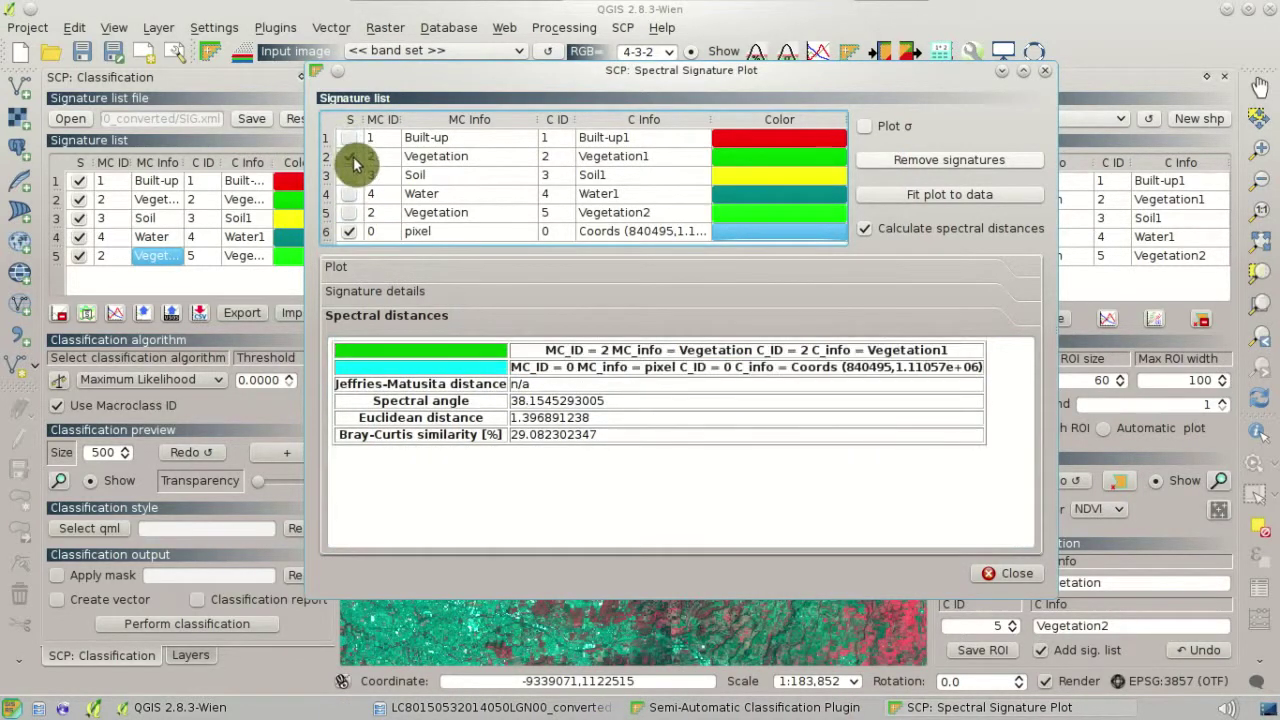
{"action": "left_click", "coordinate": [352, 156]}
{"action": "left_click", "coordinate": [349, 138]}
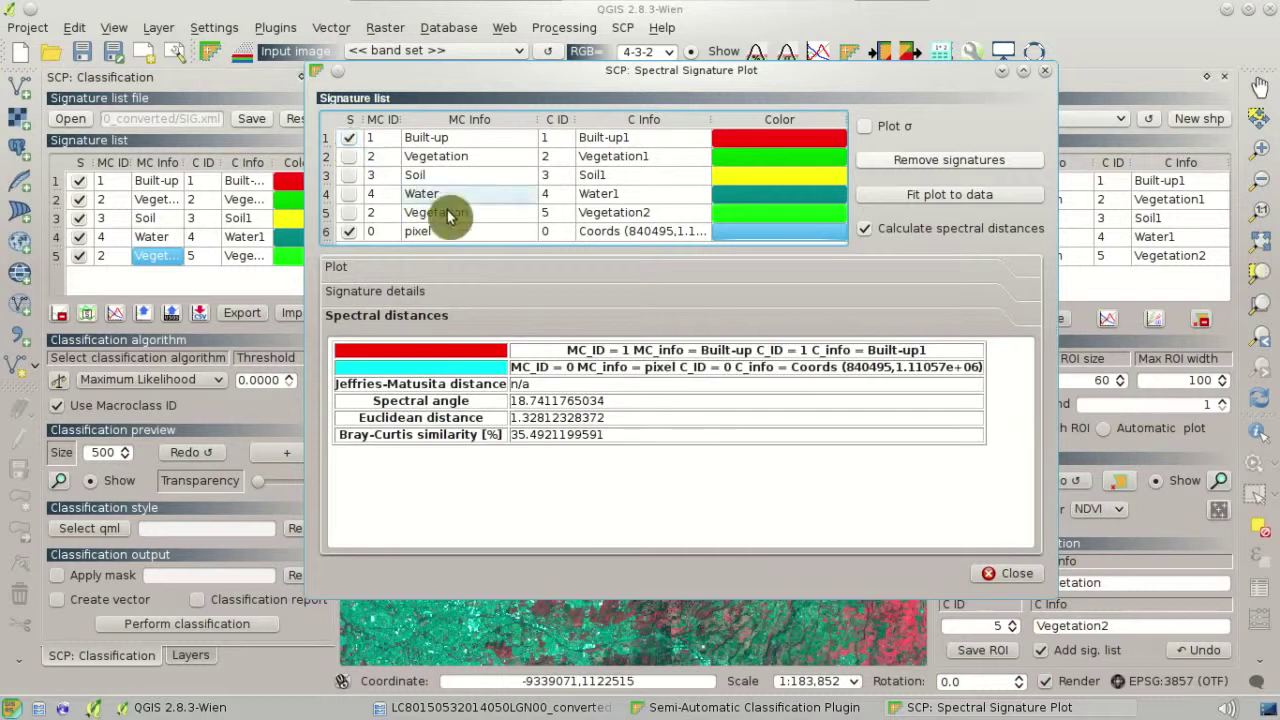
{"action": "left_click", "coordinate": [503, 275]}
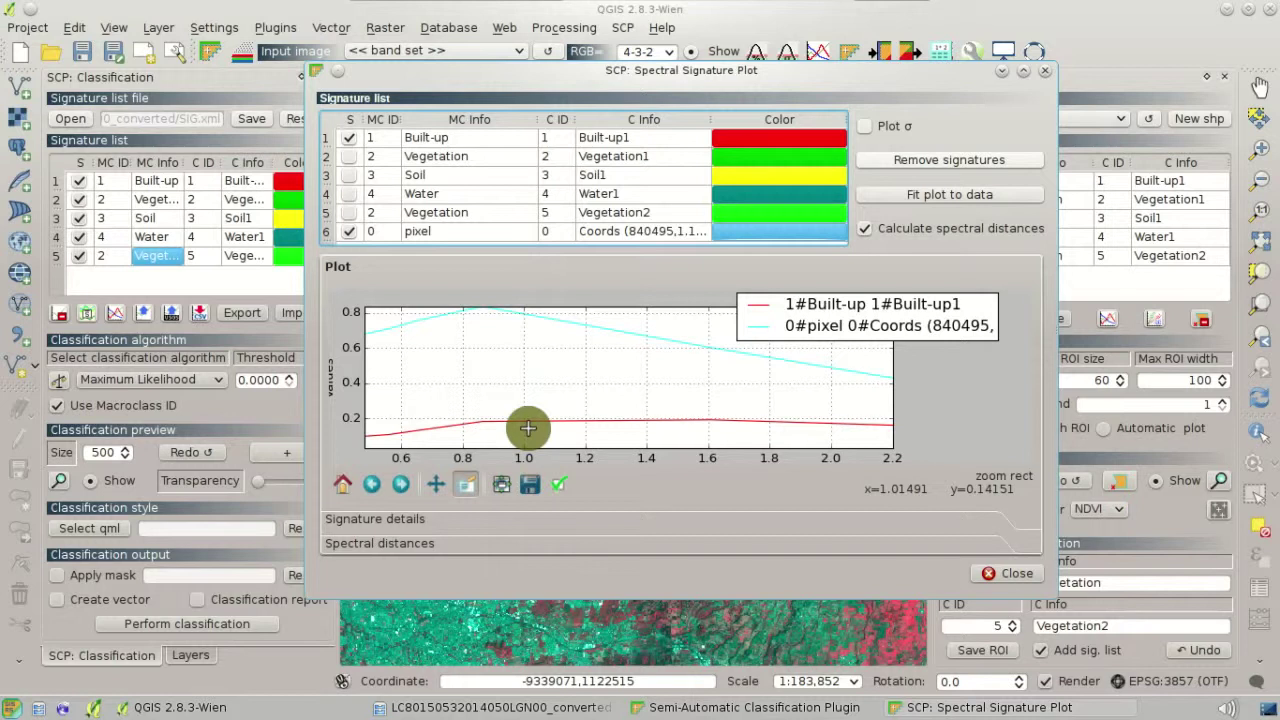
{"action": "double_click", "coordinate": [529, 232]}
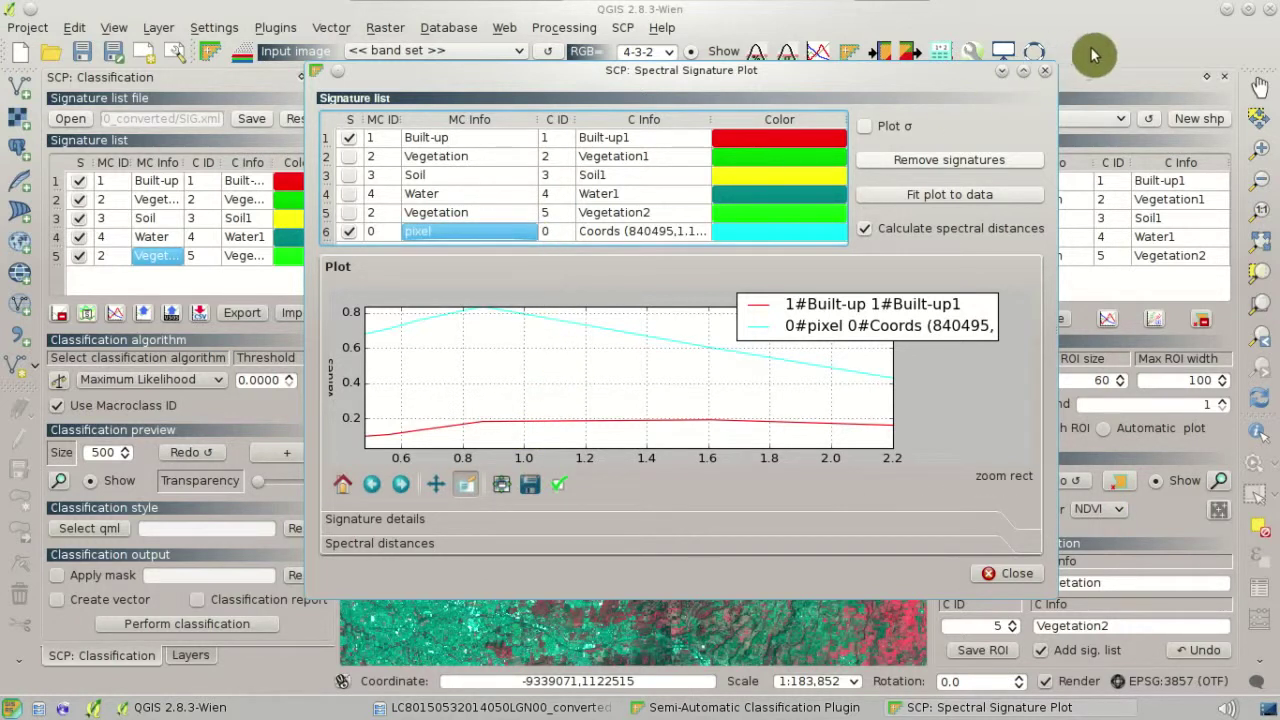
{"action": "left_click", "coordinate": [1093, 55]}
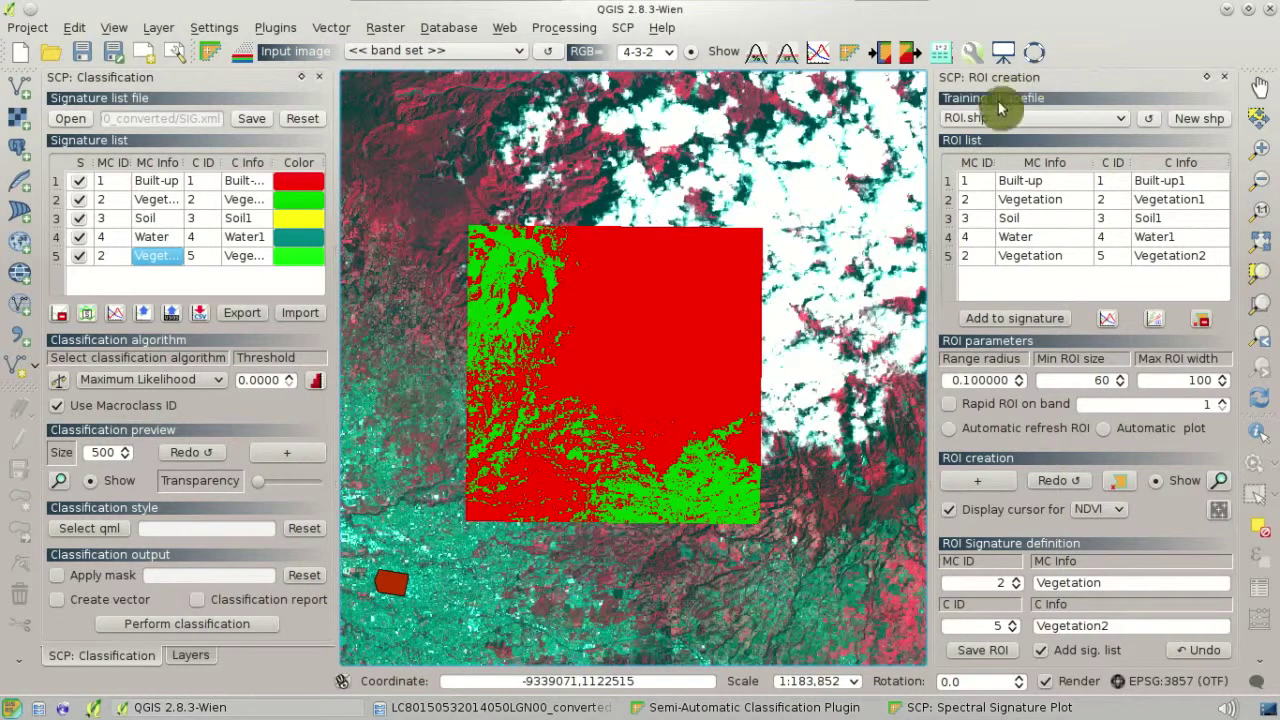
Hide the classification preview and inspect the cloud area in the colour composite.
{"action": "left_click", "coordinate": [97, 487]}
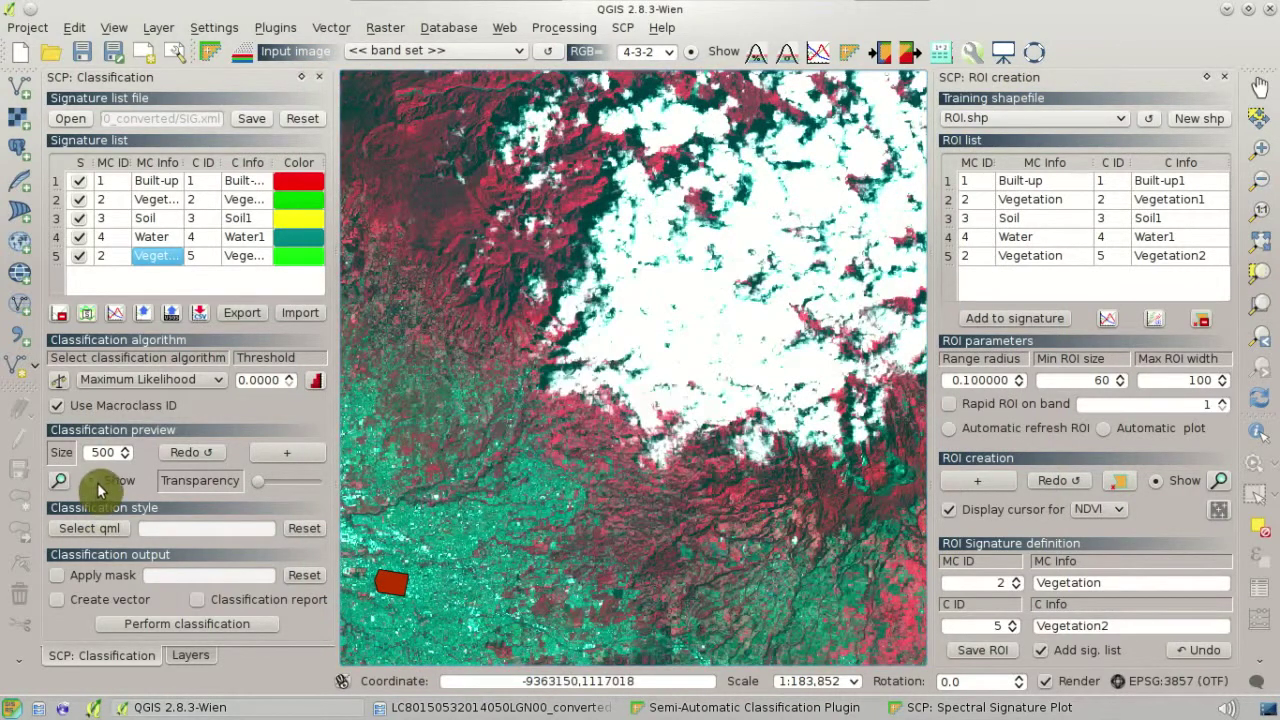
{"action": "scroll", "coordinate": [670, 343], "scroll_direction": "up", "scroll_amount": 3}
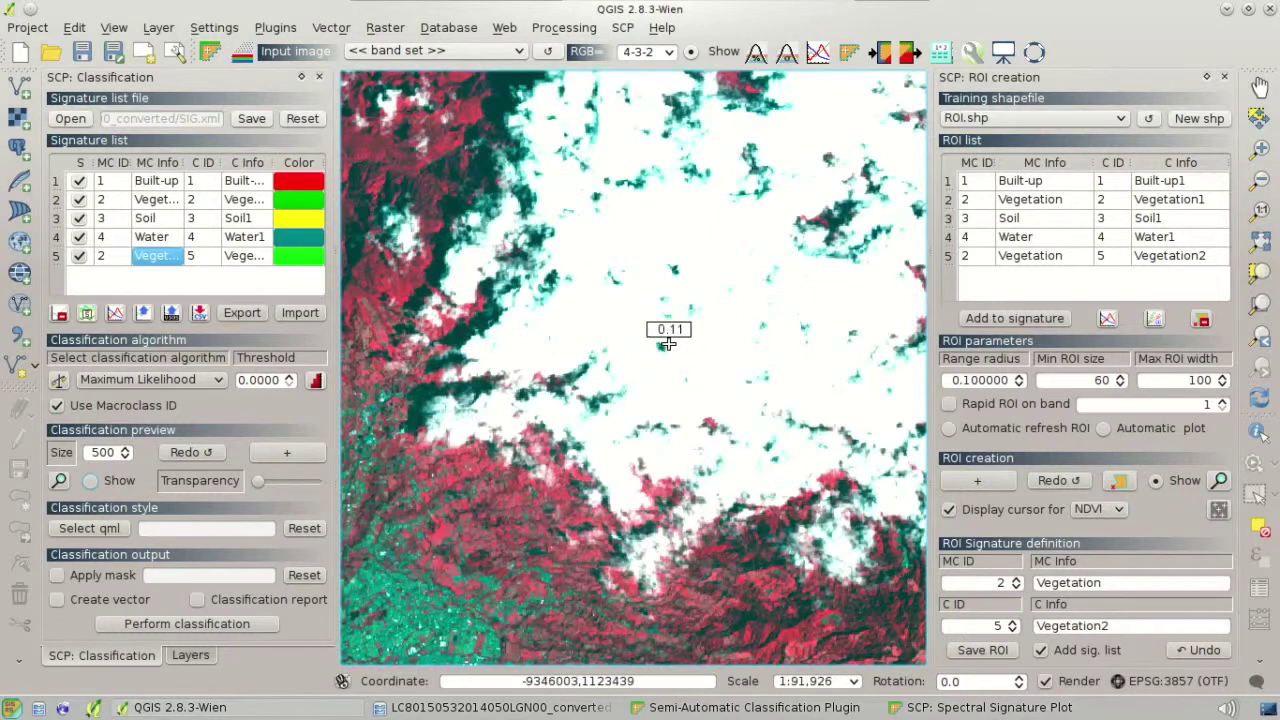
{"action": "scroll", "coordinate": [530, 313], "scroll_direction": "up", "scroll_amount": 2}
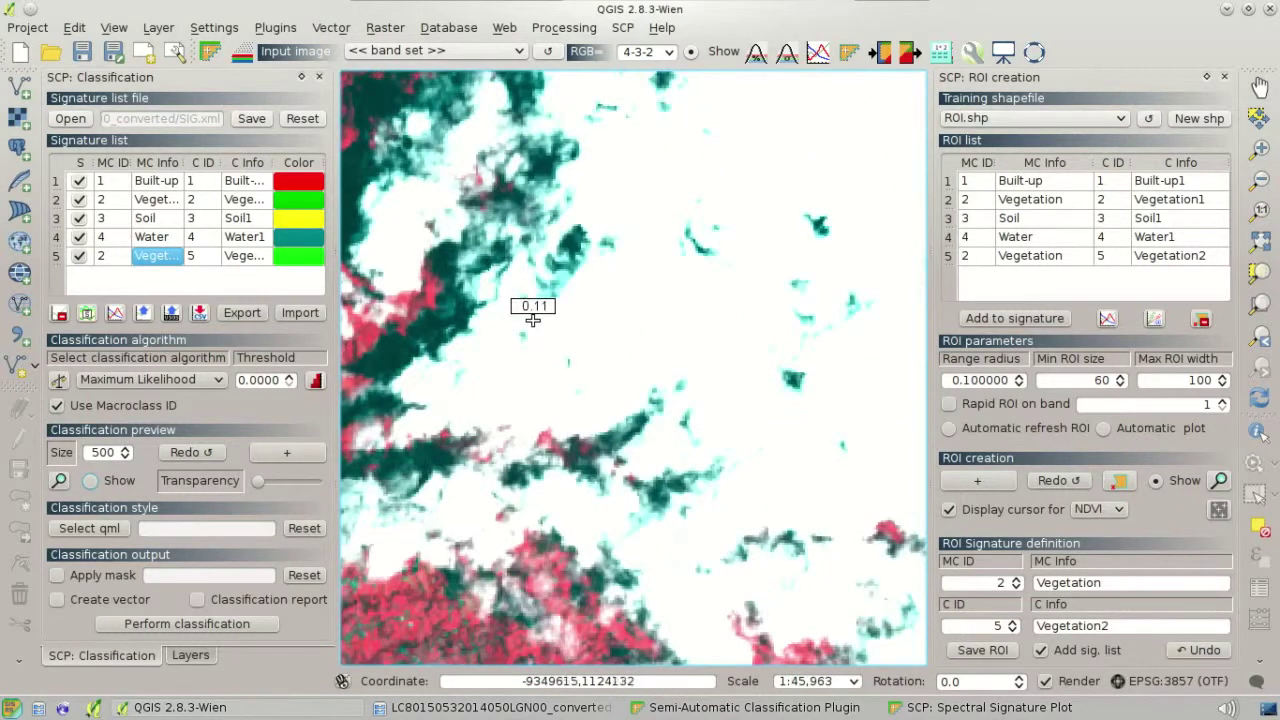
Draw a manual ROI polygon over the white cloud area beside its dark western edge, using six or seven vertices.
{"action": "left_click", "coordinate": [1120, 484]}
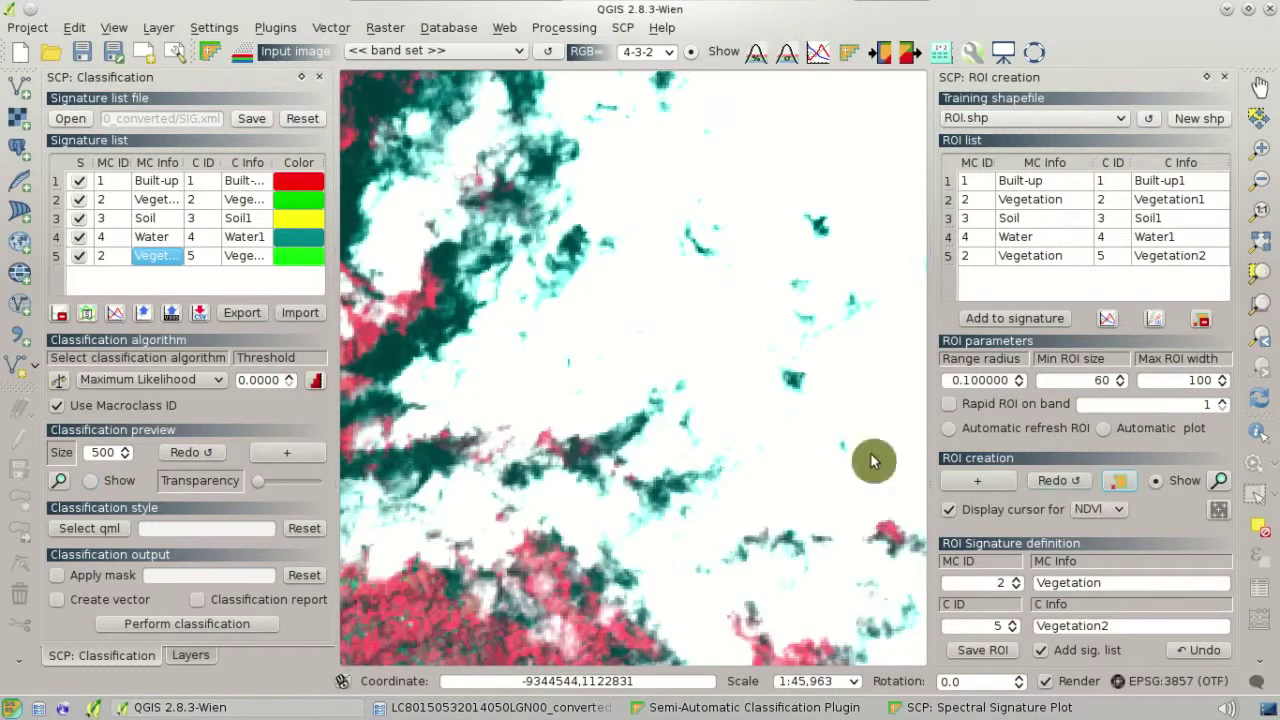
{"action": "left_click", "coordinate": [486, 311]}
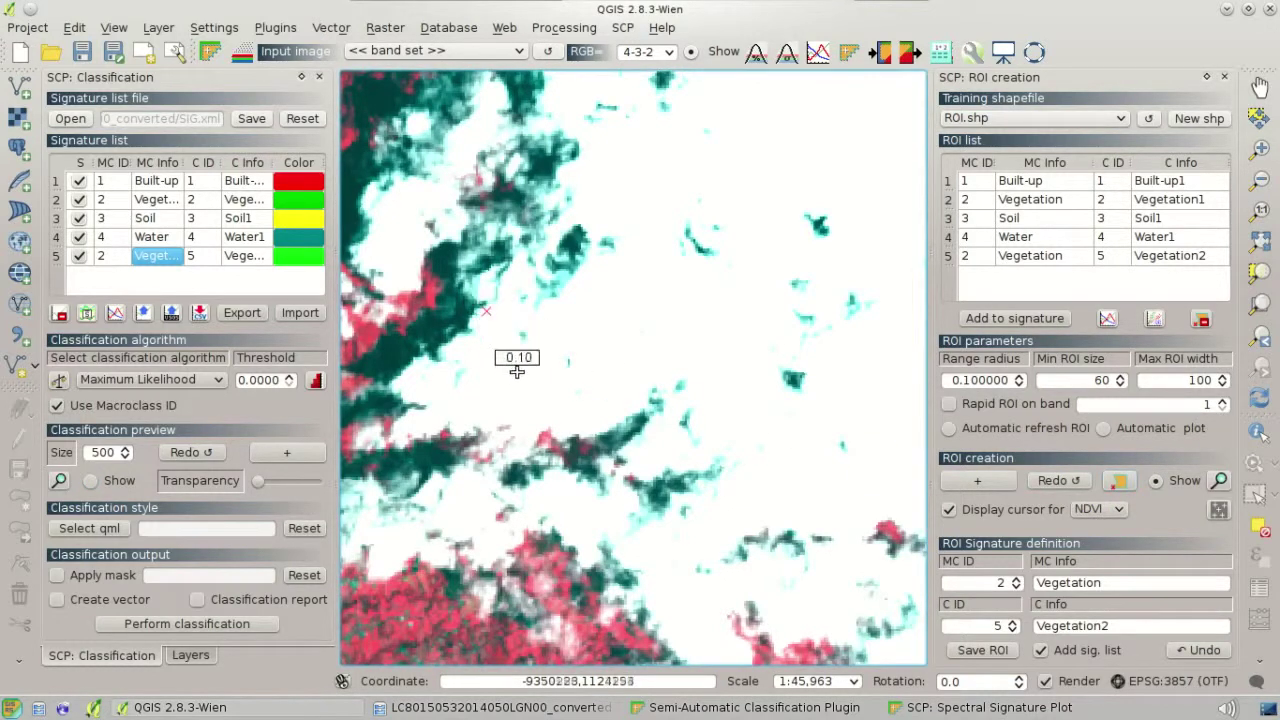
{"action": "left_click", "coordinate": [548, 408]}
{"action": "left_click", "coordinate": [503, 426]}
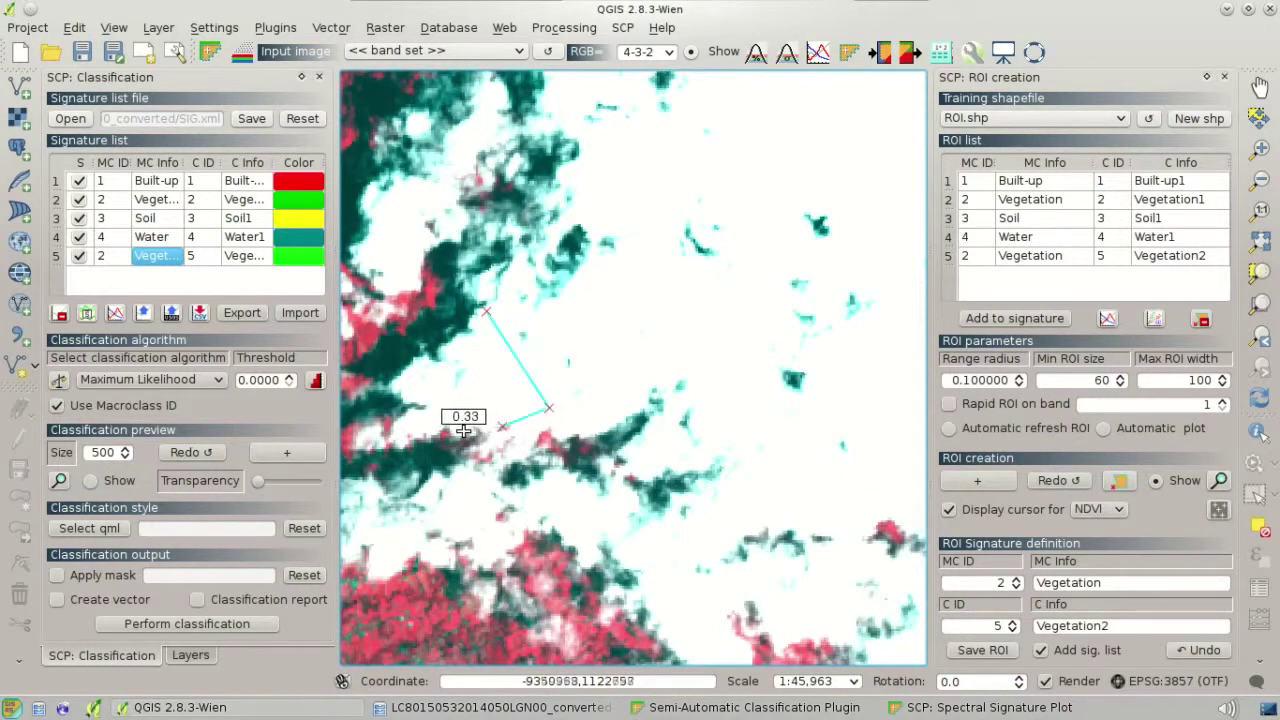
{"action": "left_click", "coordinate": [423, 428]}
{"action": "left_click", "coordinate": [436, 398]}
{"action": "left_click", "coordinate": [414, 368]}
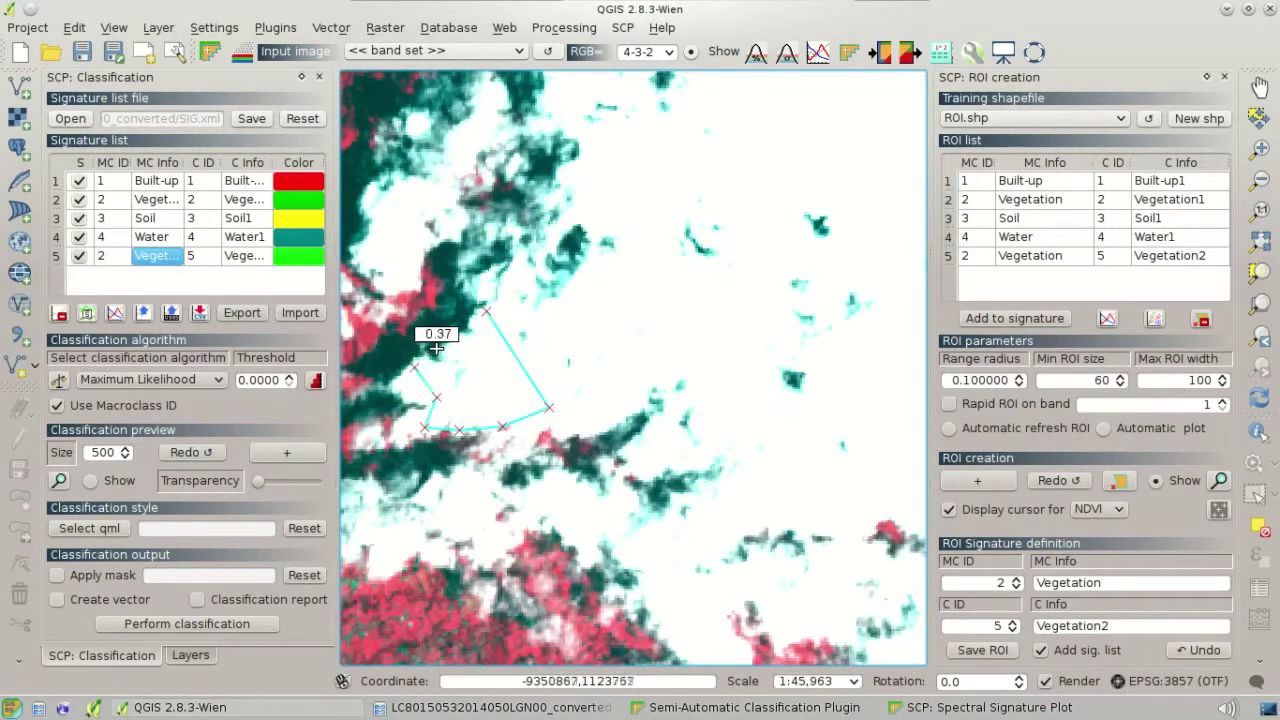
{"action": "right_click", "coordinate": [436, 347]}
Define the ROI as macroclass 0 Unclassified, class 6 Clouds, and save it to the training shapefile and signature list.
{"action": "left_click", "coordinate": [1003, 583]}
{"action": "double_click", "coordinate": [1017, 590]}
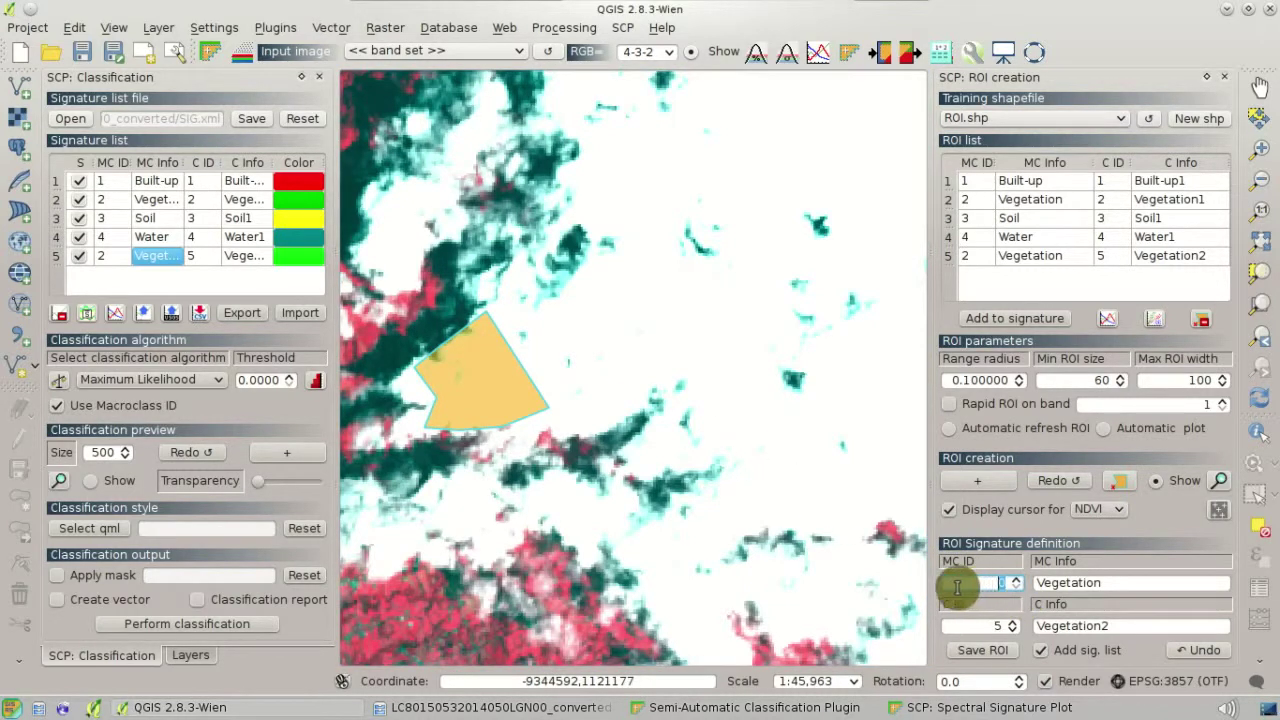
{"action": "left_click", "coordinate": [1050, 584]}
{"action": "double_click", "coordinate": [1090, 584]}
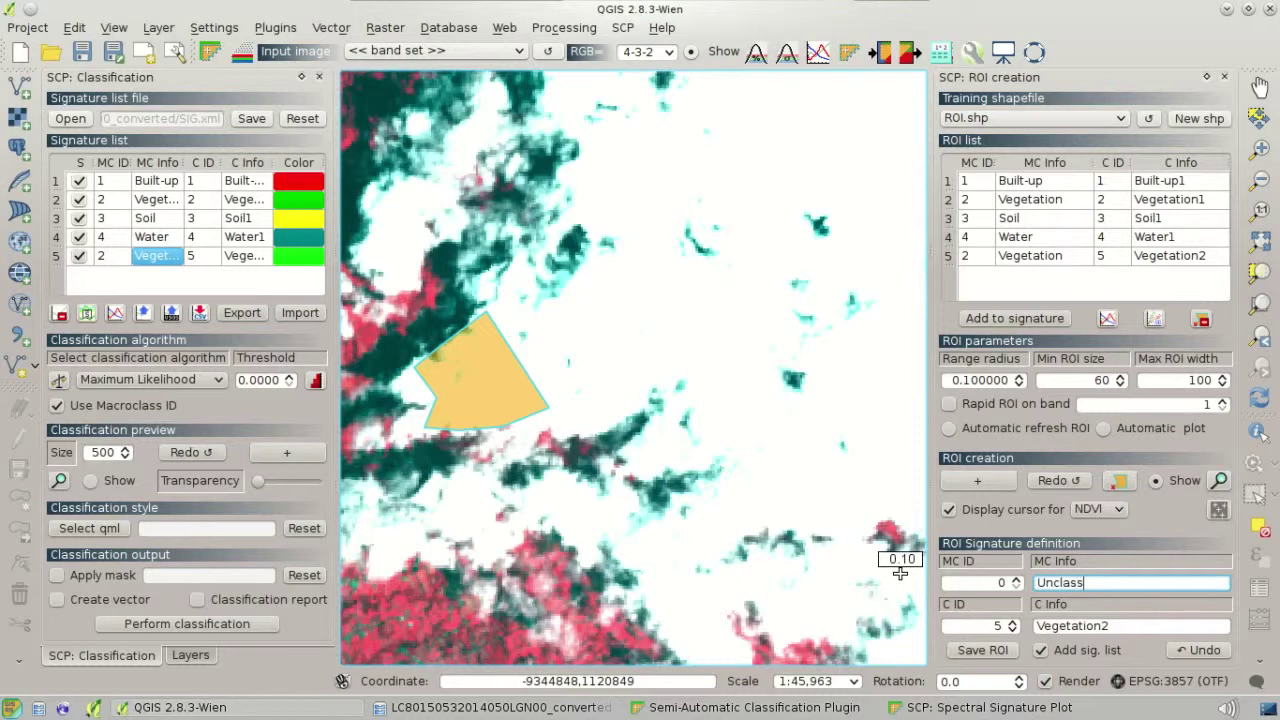
{"action": "left_click", "coordinate": [971, 625]}
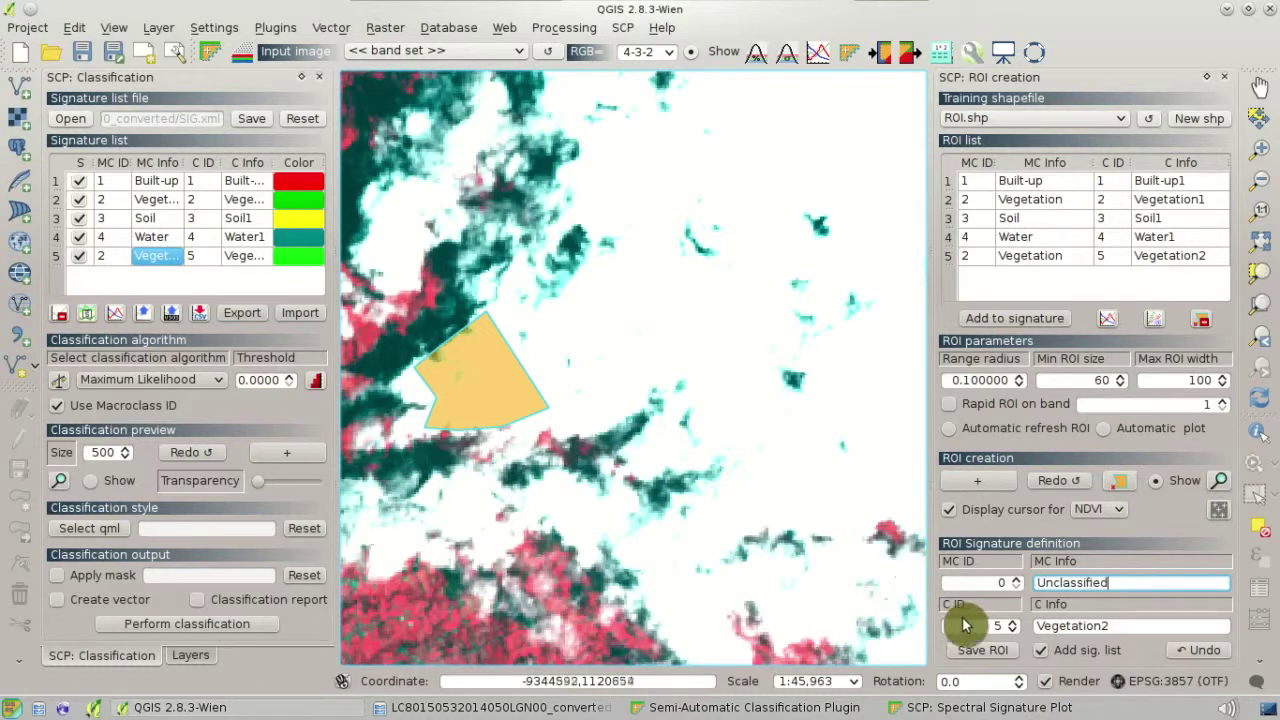
{"action": "left_click", "coordinate": [1013, 621]}
{"action": "key", "text": "Tab"}
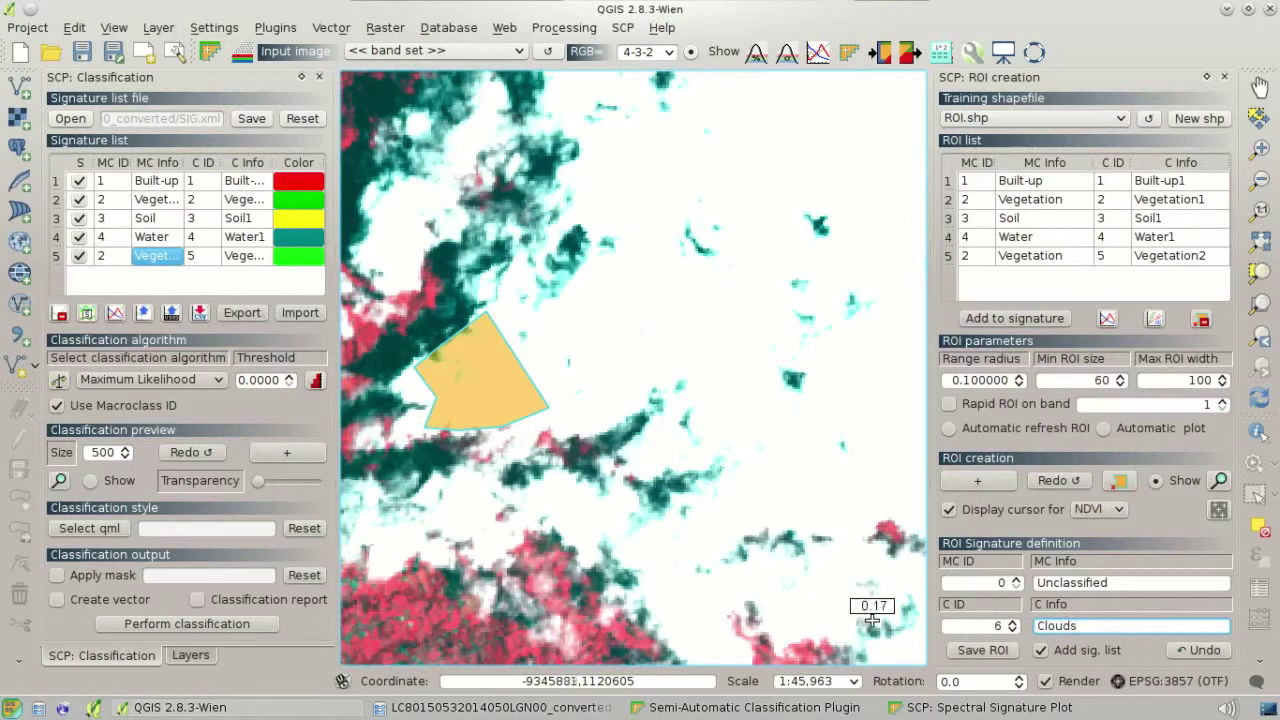
{"action": "left_click", "coordinate": [985, 655]}
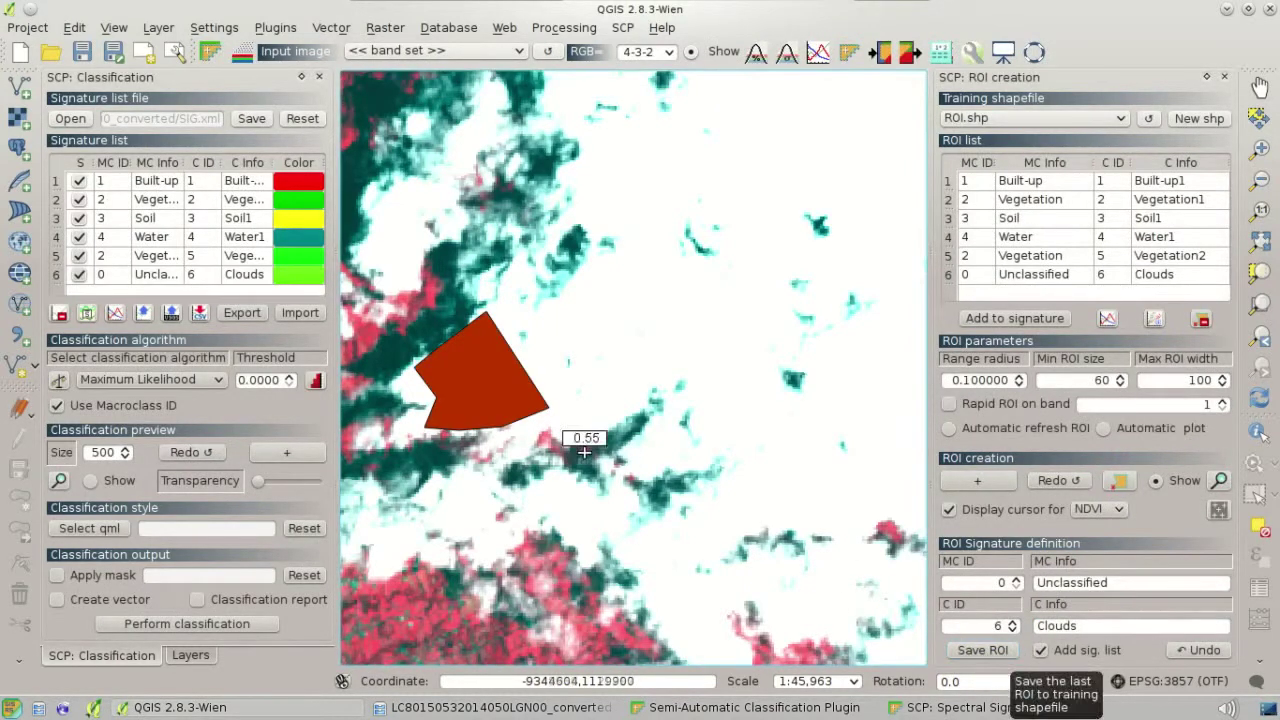
Set the colour of the Clouds signature to light grey in the signature list.
{"action": "left_click", "coordinate": [316, 288]}
{"action": "double_click", "coordinate": [300, 276]}
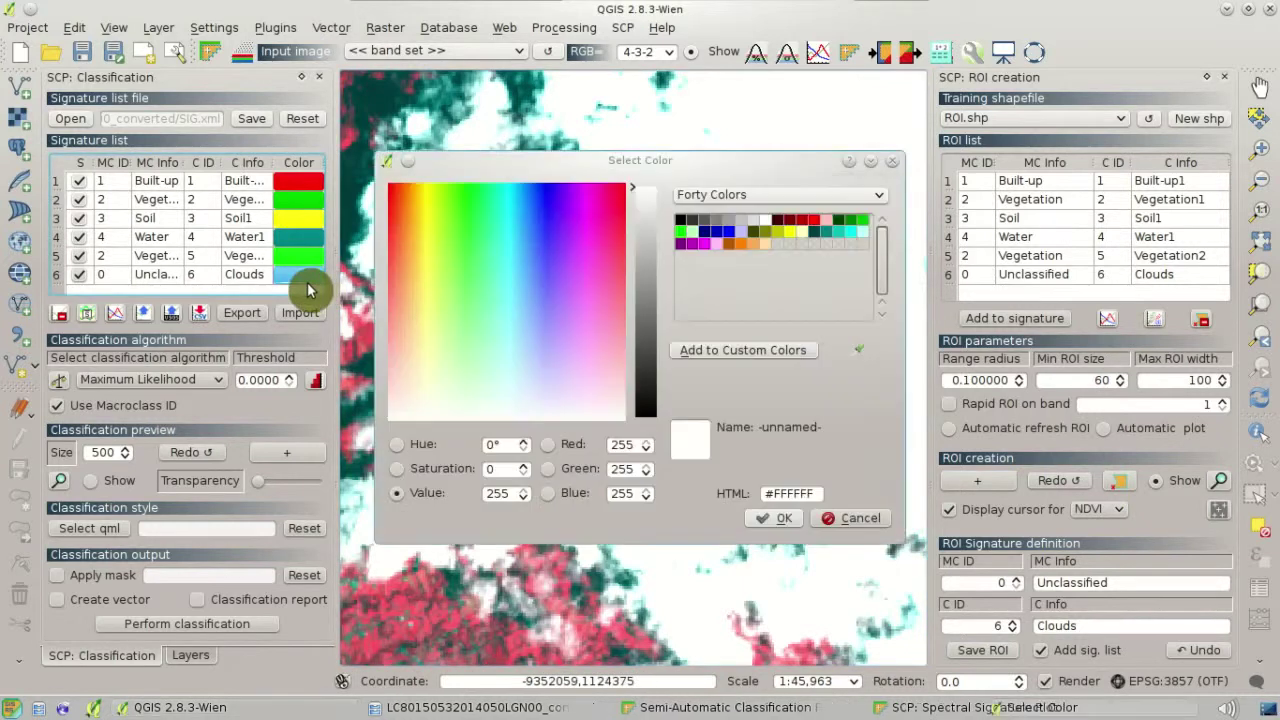
{"action": "left_click", "coordinate": [740, 232]}
{"action": "left_click", "coordinate": [778, 518]}
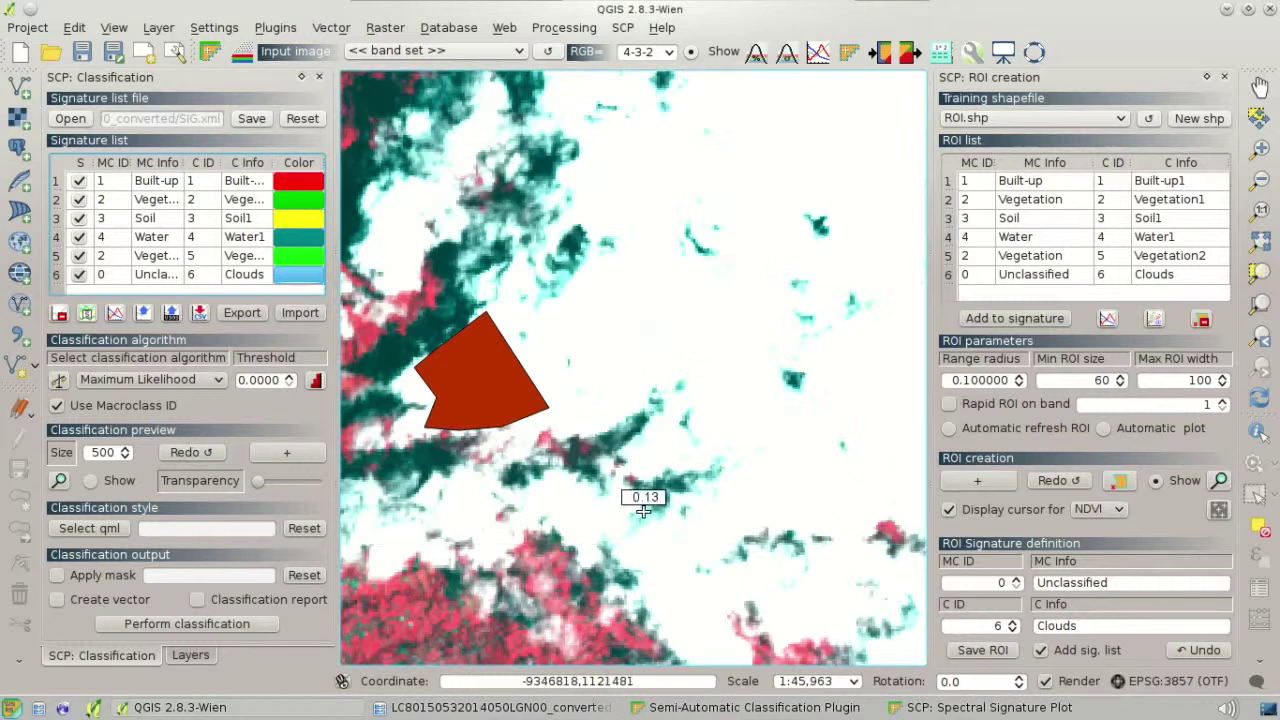
{"action": "left_click", "coordinate": [165, 282]}
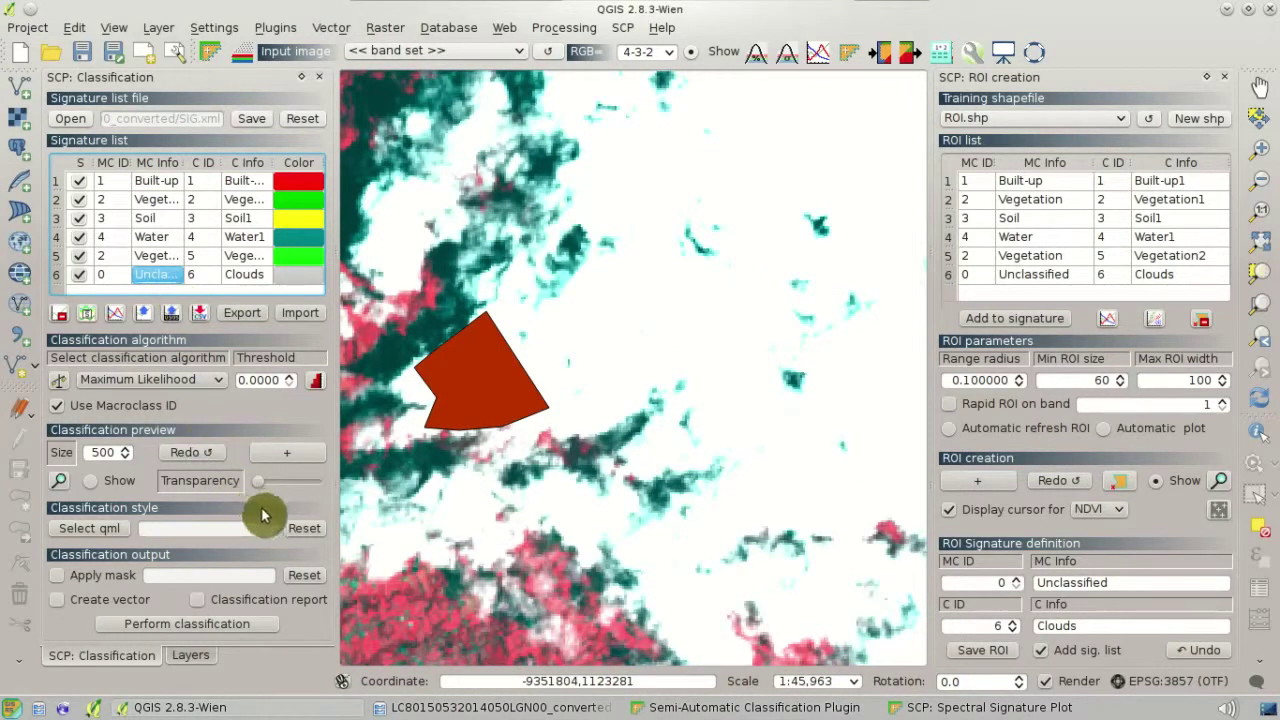
Create a classification preview centred on the Clouds ROI and inspect its full extent against the surrounding image.
{"action": "left_click", "coordinate": [301, 452]}
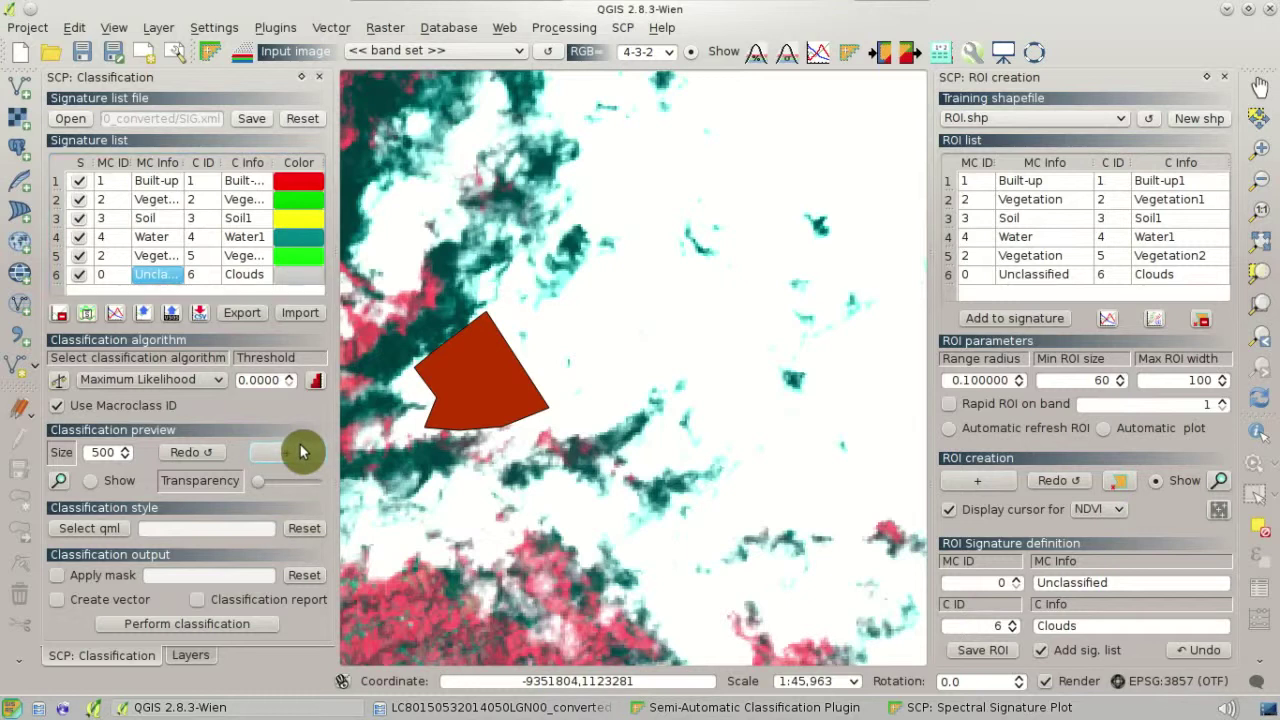
{"action": "left_click", "coordinate": [500, 430]}
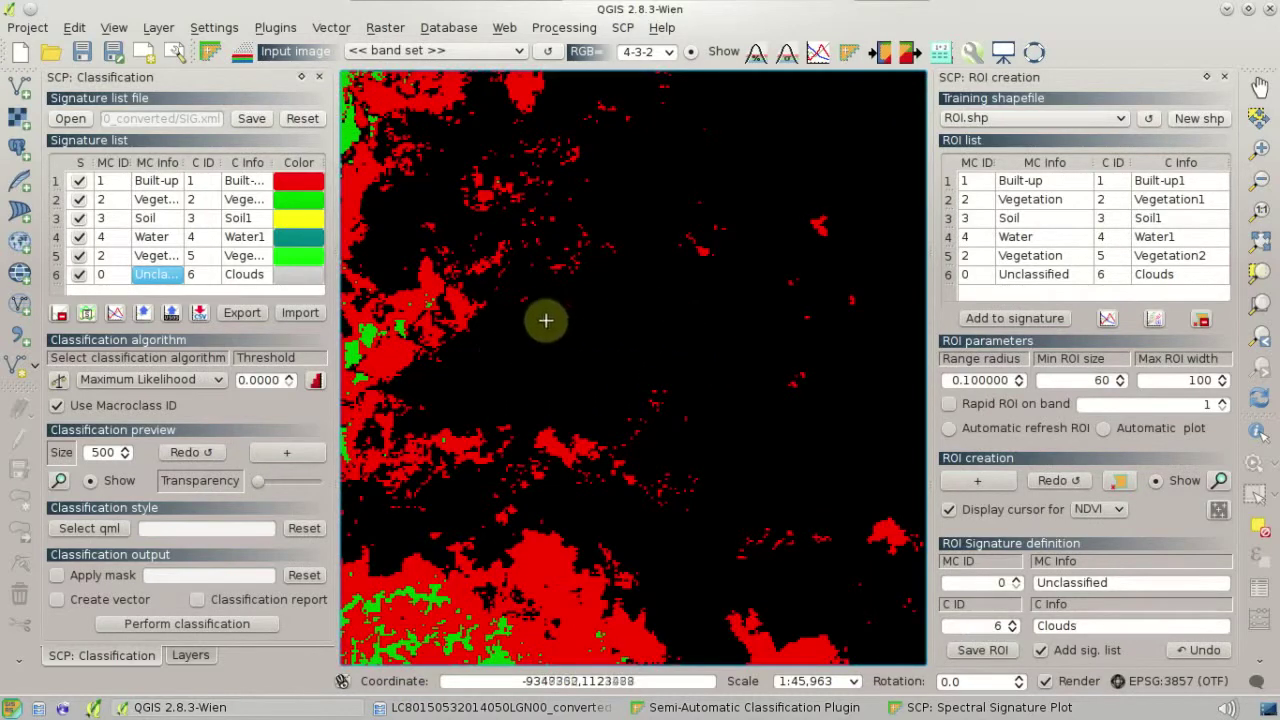
{"action": "scroll", "coordinate": [640, 352], "scroll_direction": "down", "scroll_amount": 1}
{"action": "scroll", "coordinate": [640, 352], "scroll_direction": "down", "scroll_amount": 1}
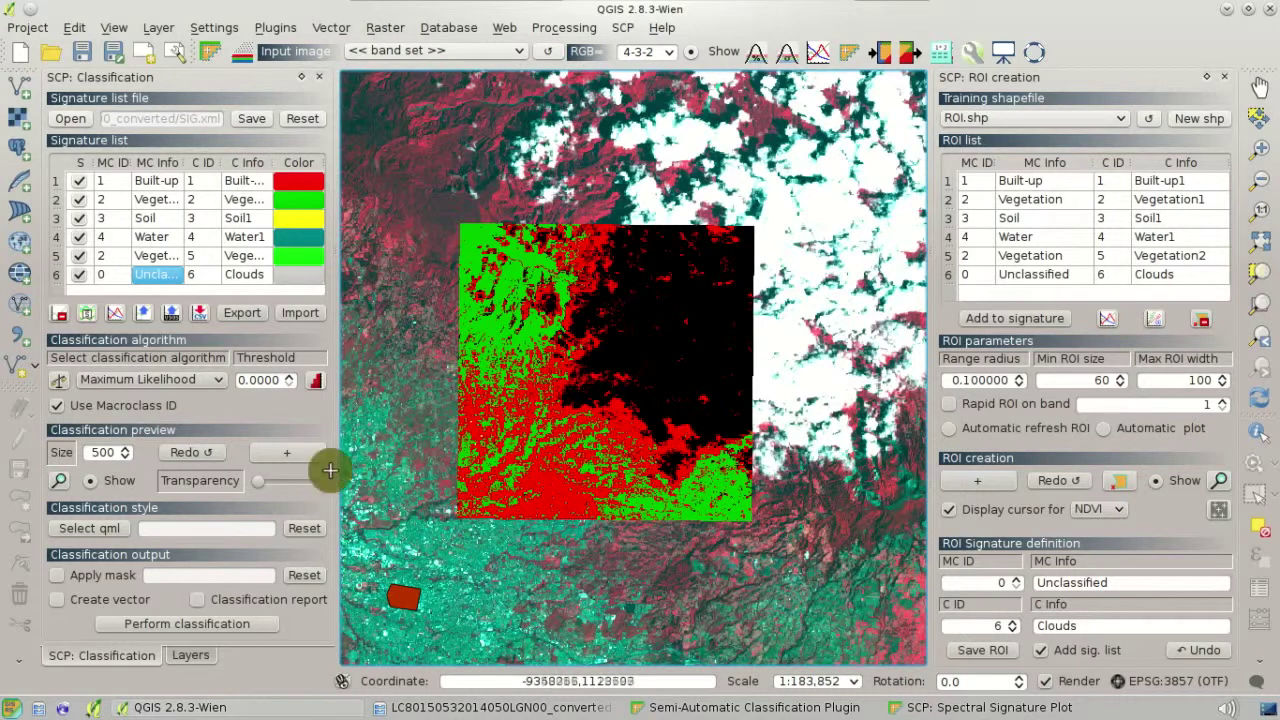
{"action": "left_click_drag", "start_coordinate": [257, 484], "coordinate": [236, 502]}
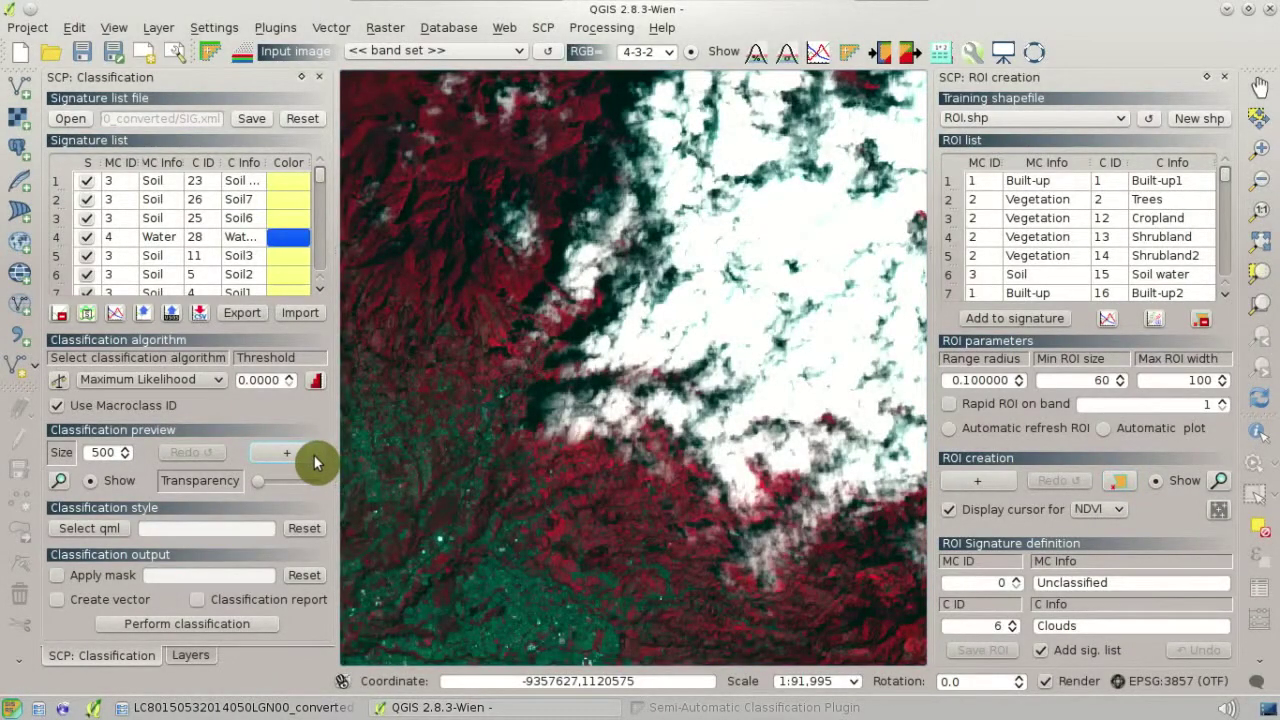
In the project with the extended signature list, create a classification preview over the cloud's southwestern edge and compare it with the image.
{"action": "left_click", "coordinate": [310, 455]}
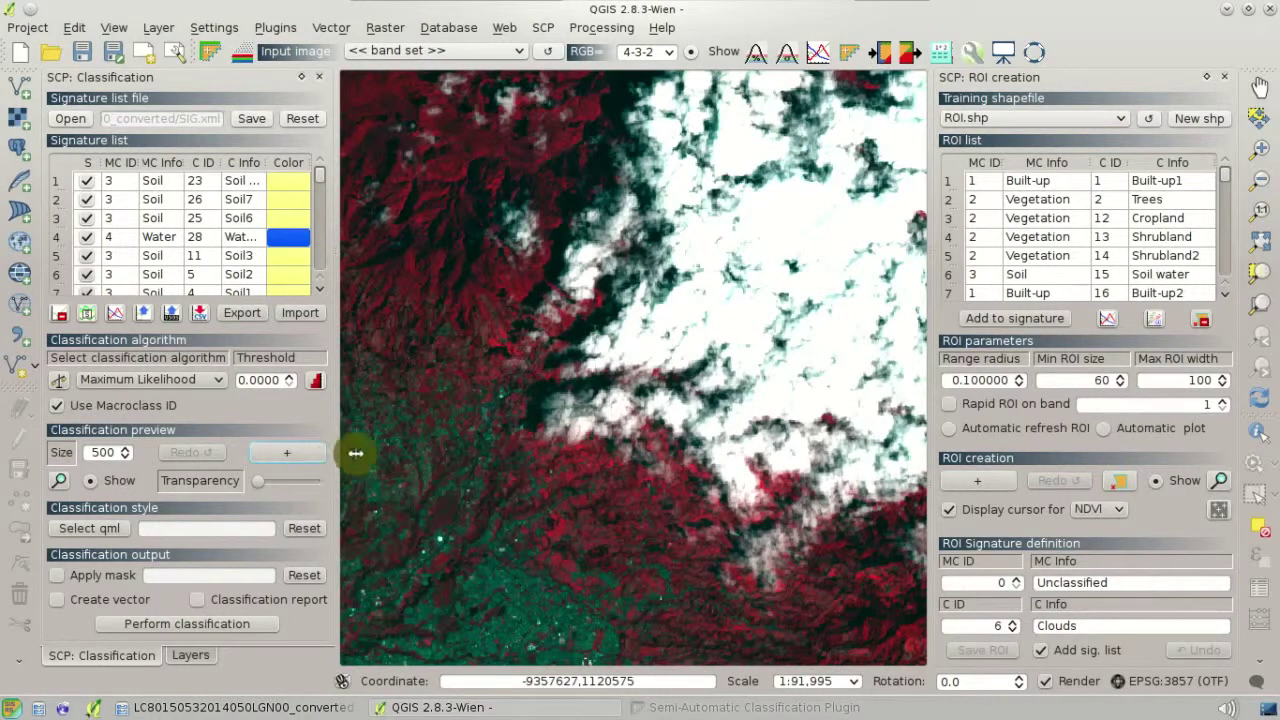
{"action": "left_click", "coordinate": [578, 429]}
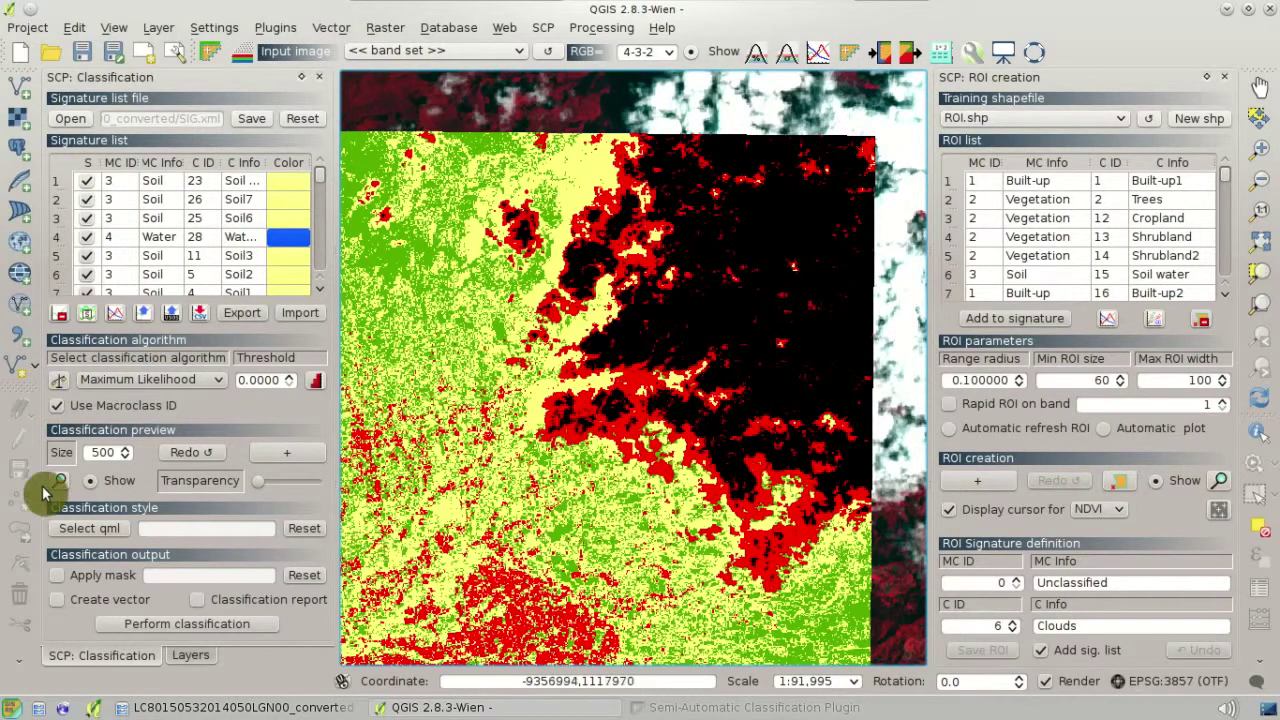
{"action": "left_click", "coordinate": [118, 486]}
{"action": "left_click", "coordinate": [118, 486]}
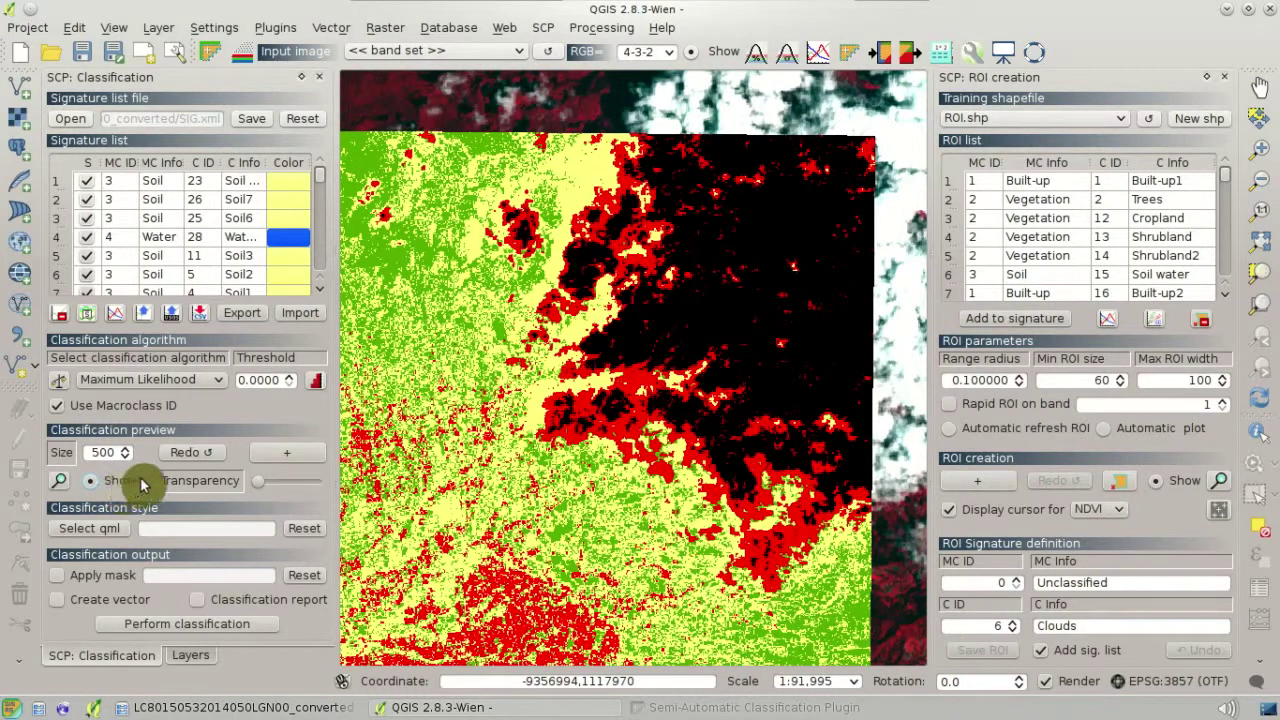
Sort the signature list by C ID and look through its Built-up, Vegetation, Soil and Water signatures.
{"action": "left_click", "coordinate": [252, 124]}
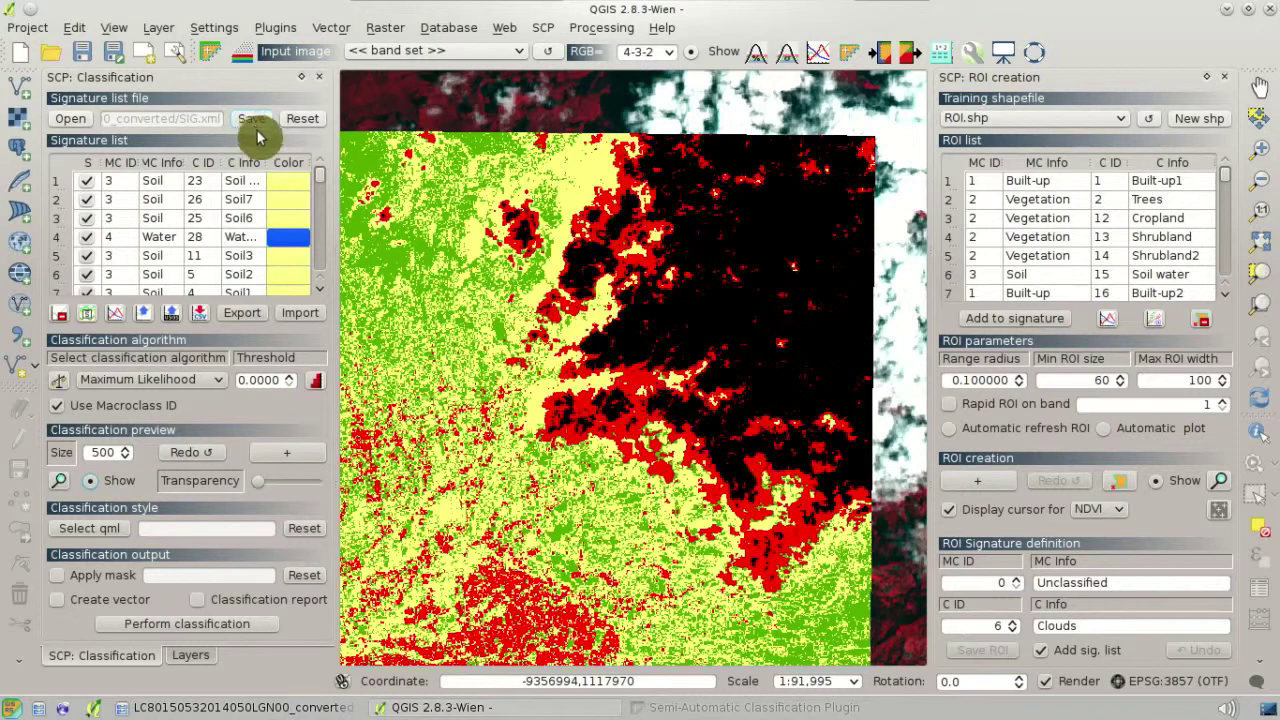
{"action": "left_click", "coordinate": [248, 176]}
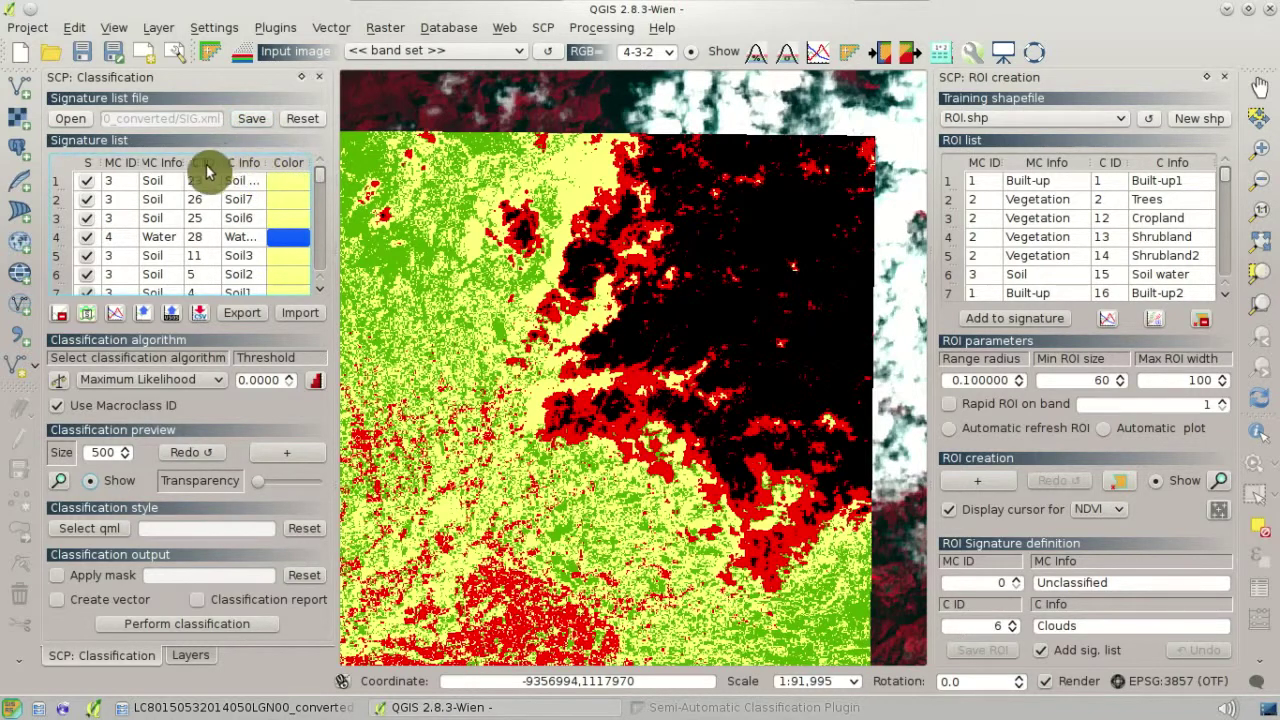
{"action": "left_click", "coordinate": [205, 163]}
{"action": "left_click_drag", "start_coordinate": [322, 182], "coordinate": [331, 277]}
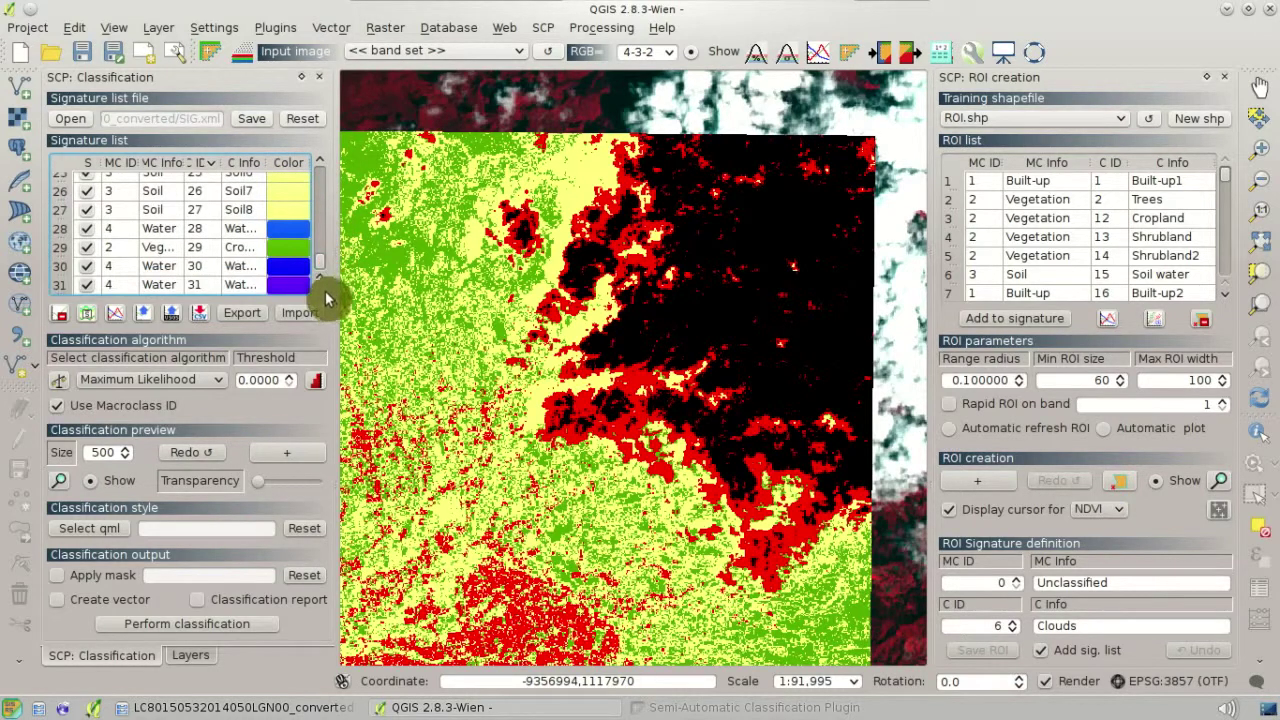
{"action": "scroll", "coordinate": [323, 266], "scroll_direction": "up", "scroll_amount": 3}
{"action": "scroll", "coordinate": [314, 240], "scroll_direction": "up", "scroll_amount": 2}
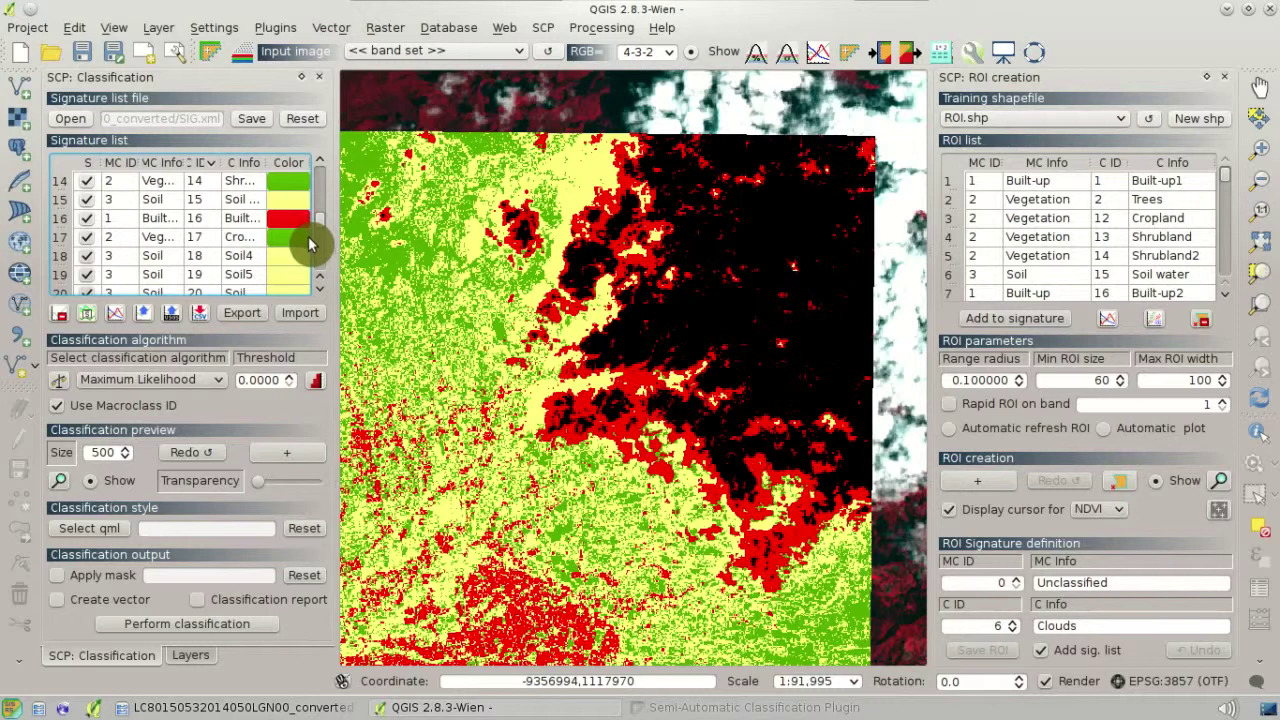
Perform the Maximum Likelihood classification of the whole image and save the output as classification_1.tif on the Desktop.
{"action": "left_click", "coordinate": [256, 630]}
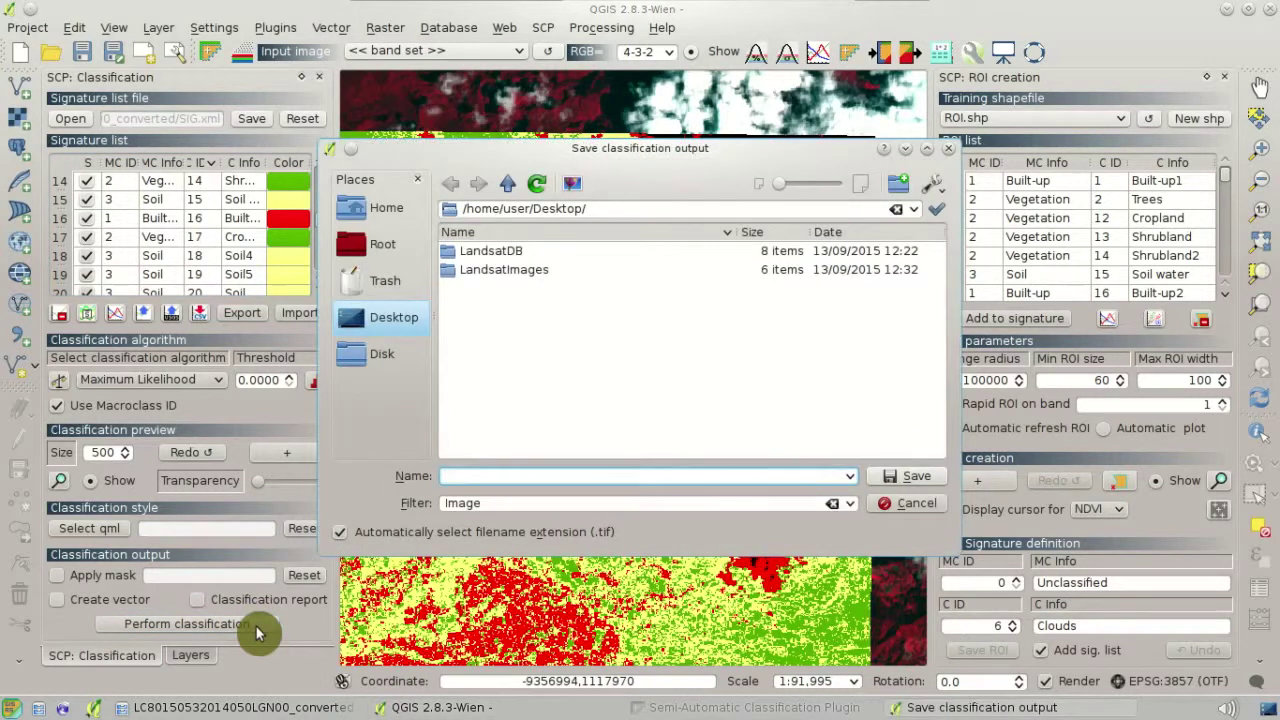
{"action": "type", "text": "classification"}
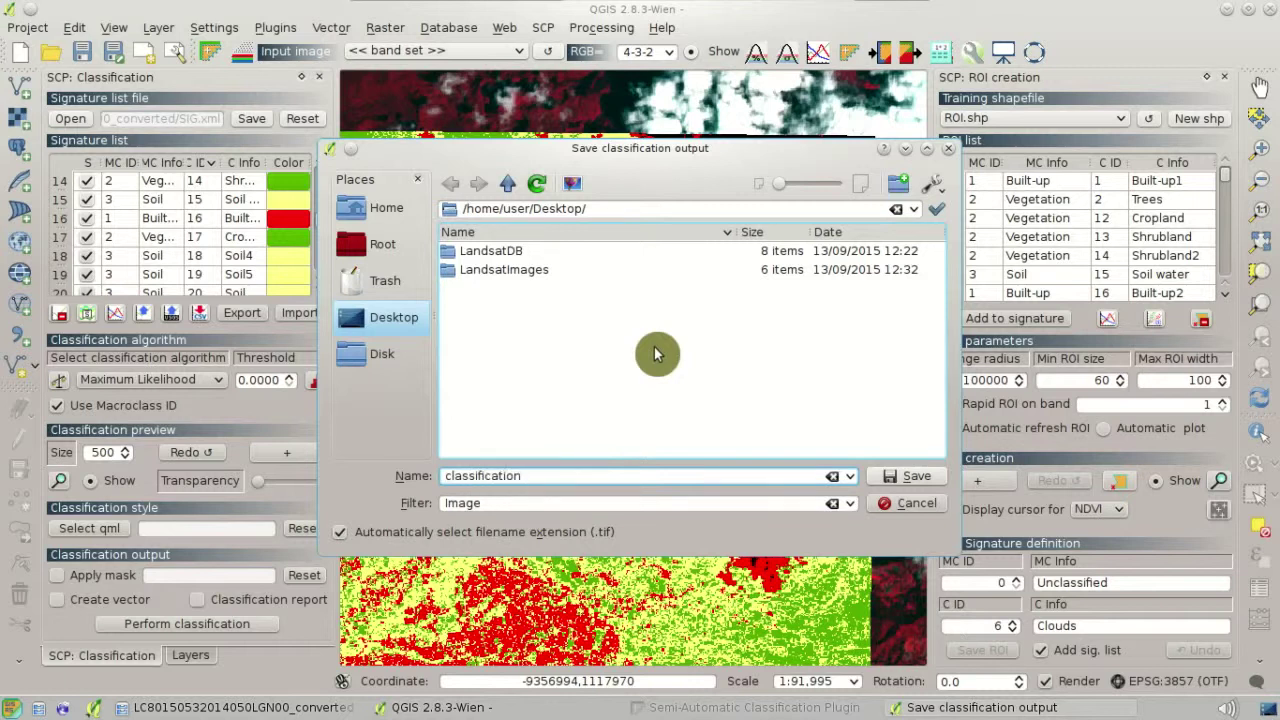
{"action": "type", "text": "_1.tif"}
{"action": "left_click", "coordinate": [928, 479]}
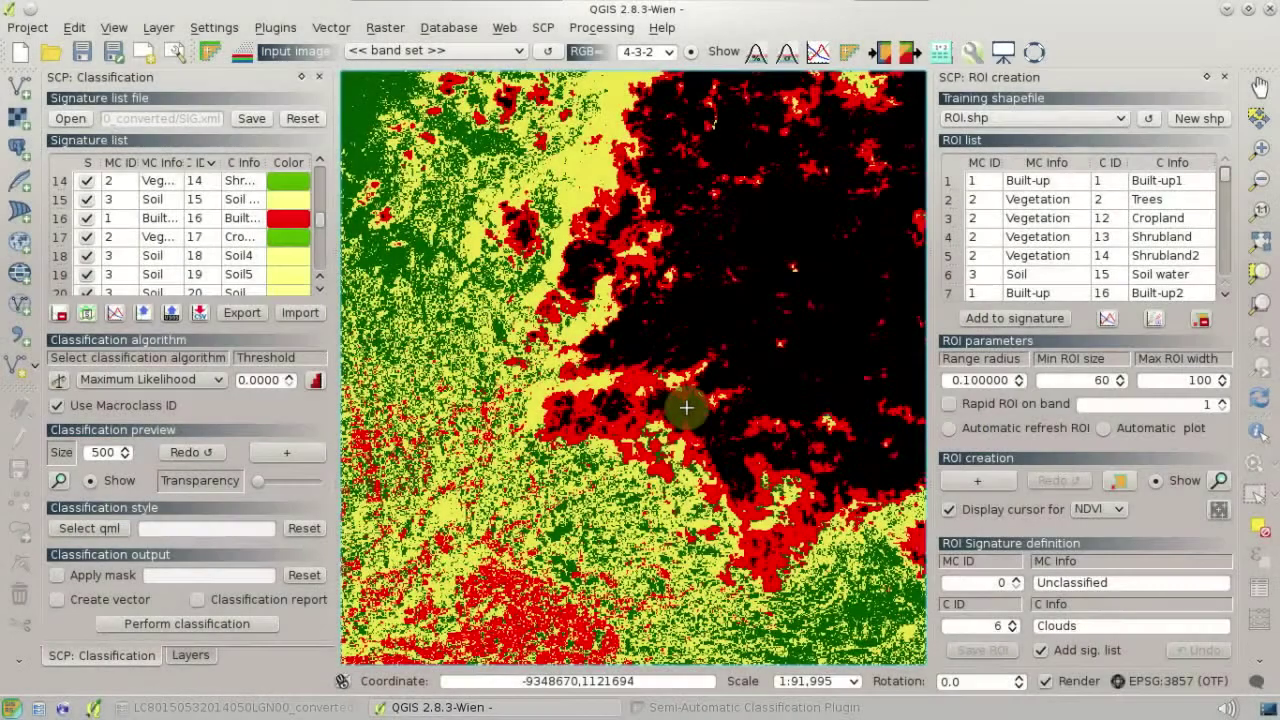
Examine the full extent of the classification_1 raster and compare it with the underlying band set image by toggling its visibility.
{"action": "scroll", "coordinate": [687, 409], "scroll_direction": "down", "scroll_amount": 2}
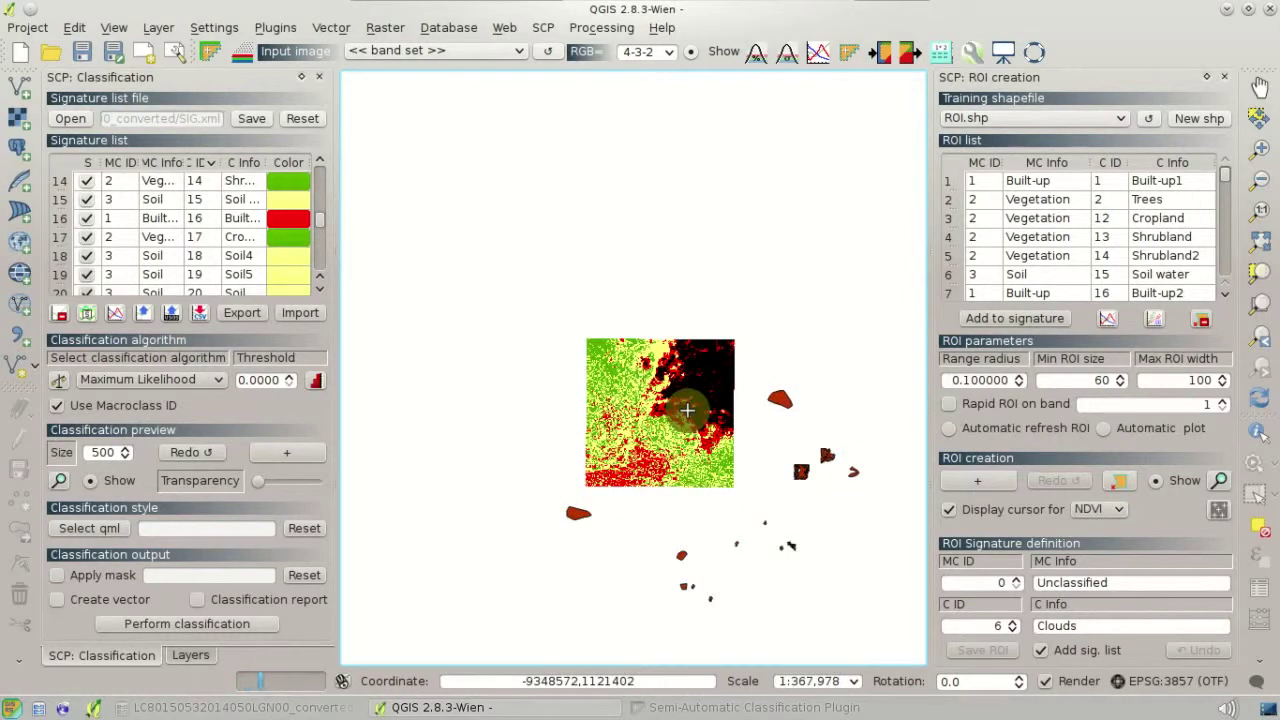
{"action": "scroll", "coordinate": [687, 409], "scroll_direction": "up", "scroll_amount": 1}
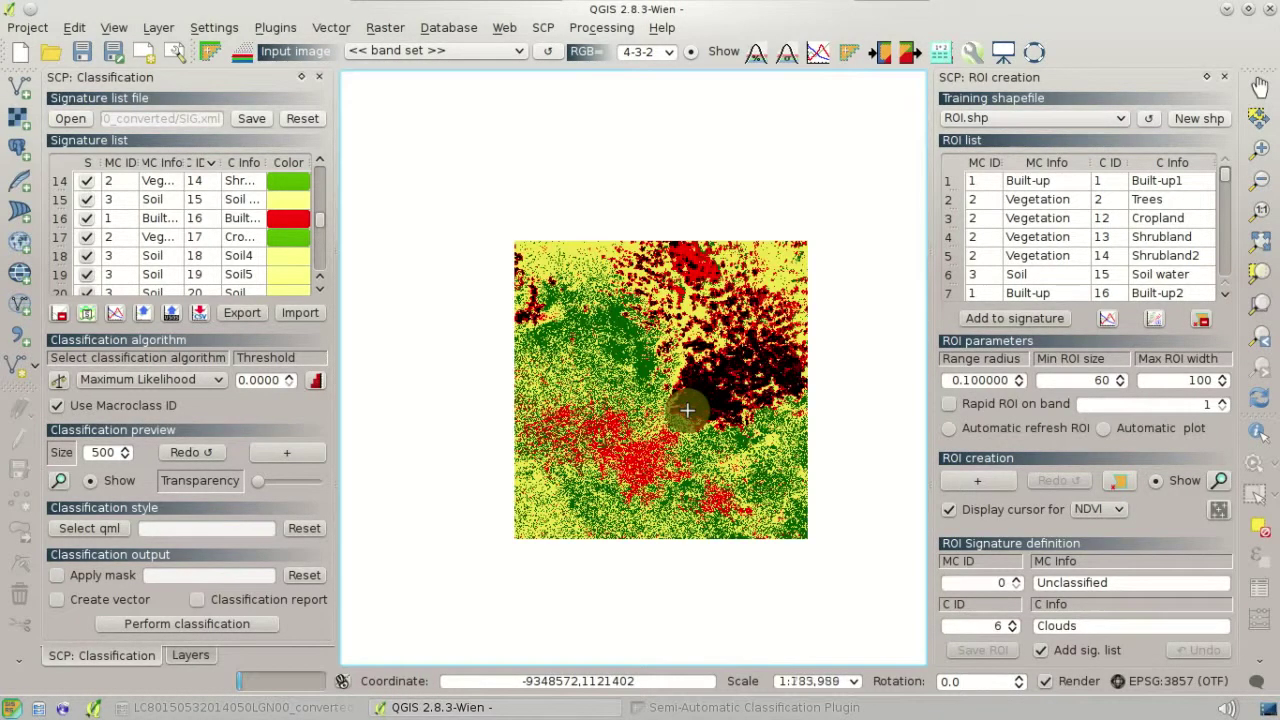
{"action": "scroll", "coordinate": [688, 409], "scroll_direction": "down", "scroll_amount": 3}
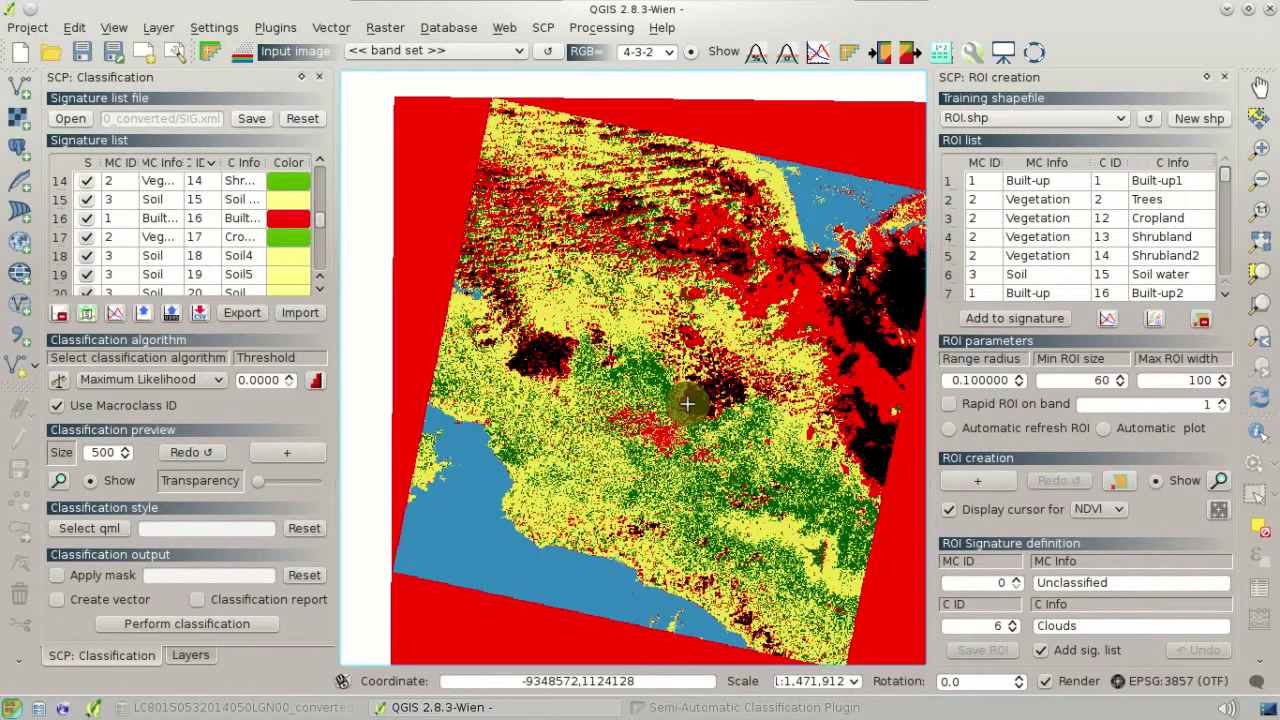
{"action": "left_click", "coordinate": [190, 656]}
{"action": "left_click", "coordinate": [77, 127]}
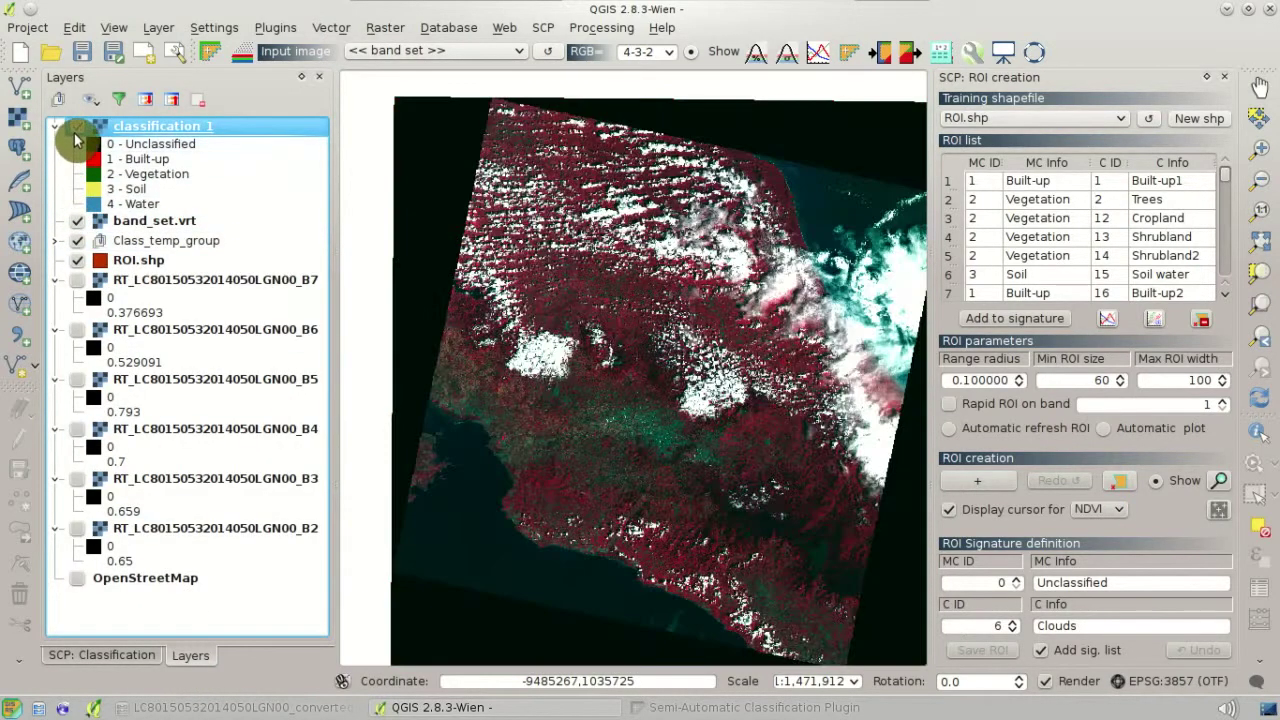
{"action": "left_click", "coordinate": [77, 127]}
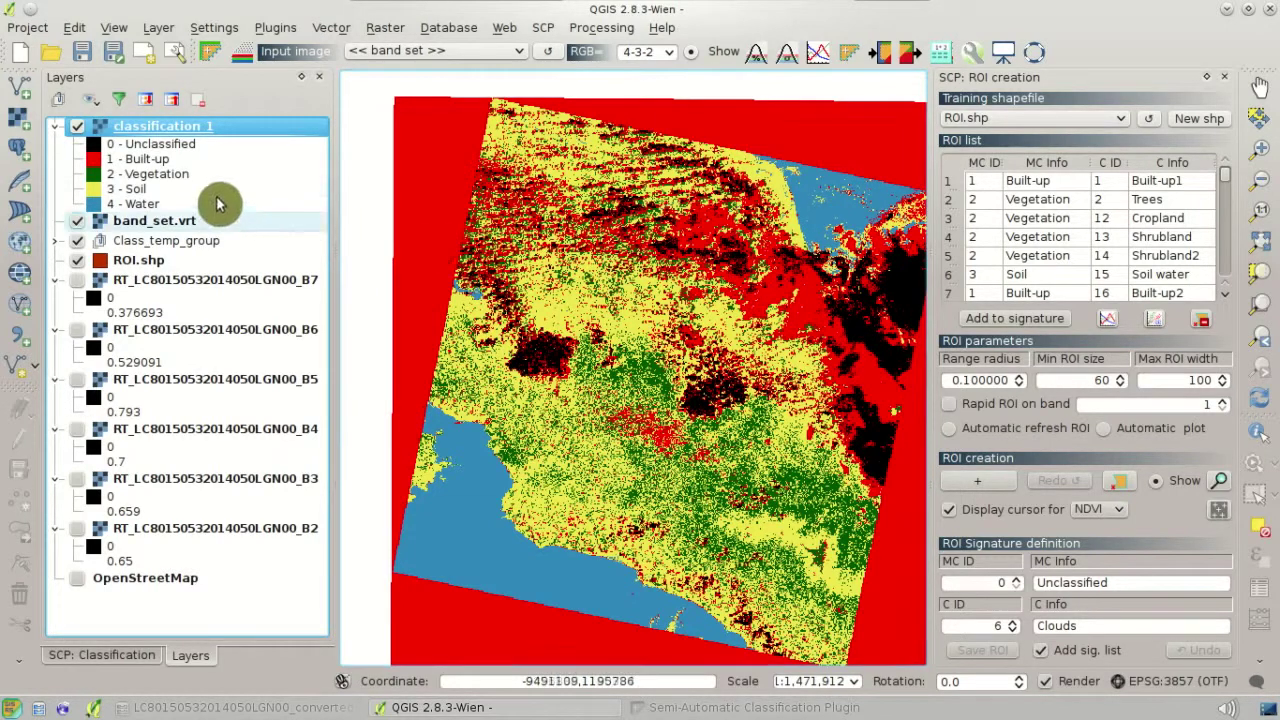
{"action": "left_click", "coordinate": [78, 127]}
{"action": "left_click", "coordinate": [79, 129]}
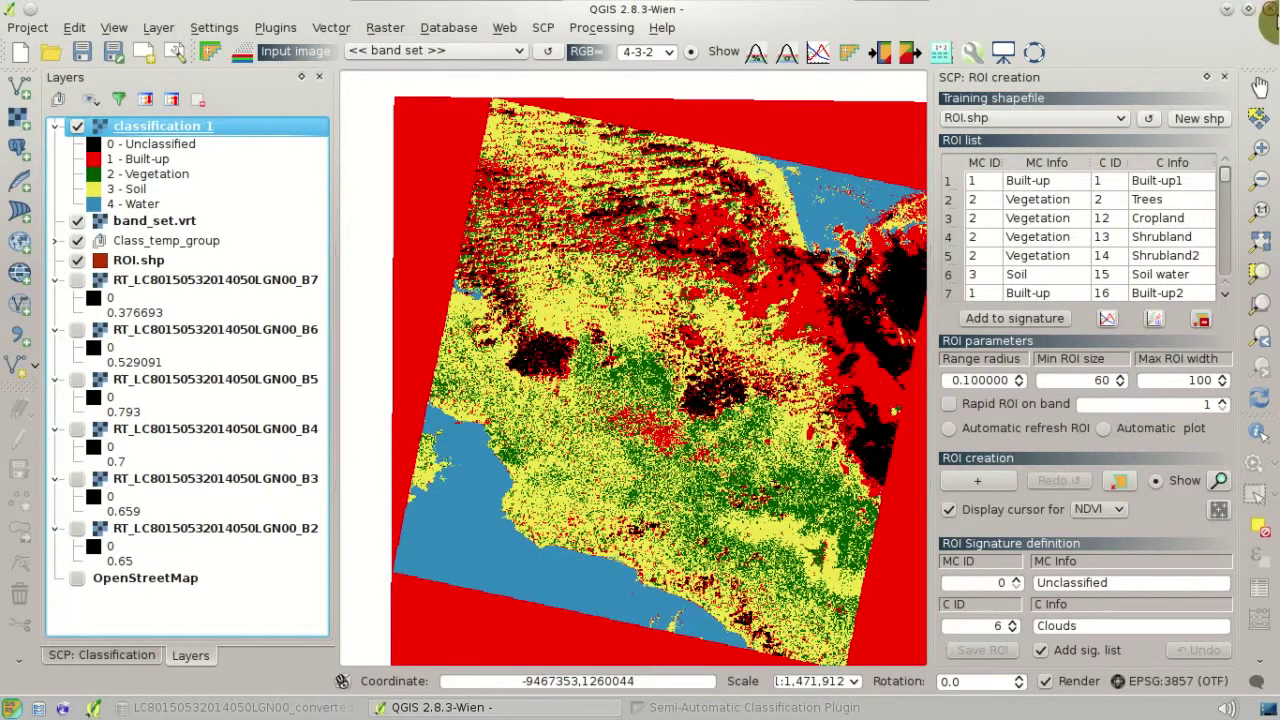
{"action": "left_click", "coordinate": [1248, 10]}
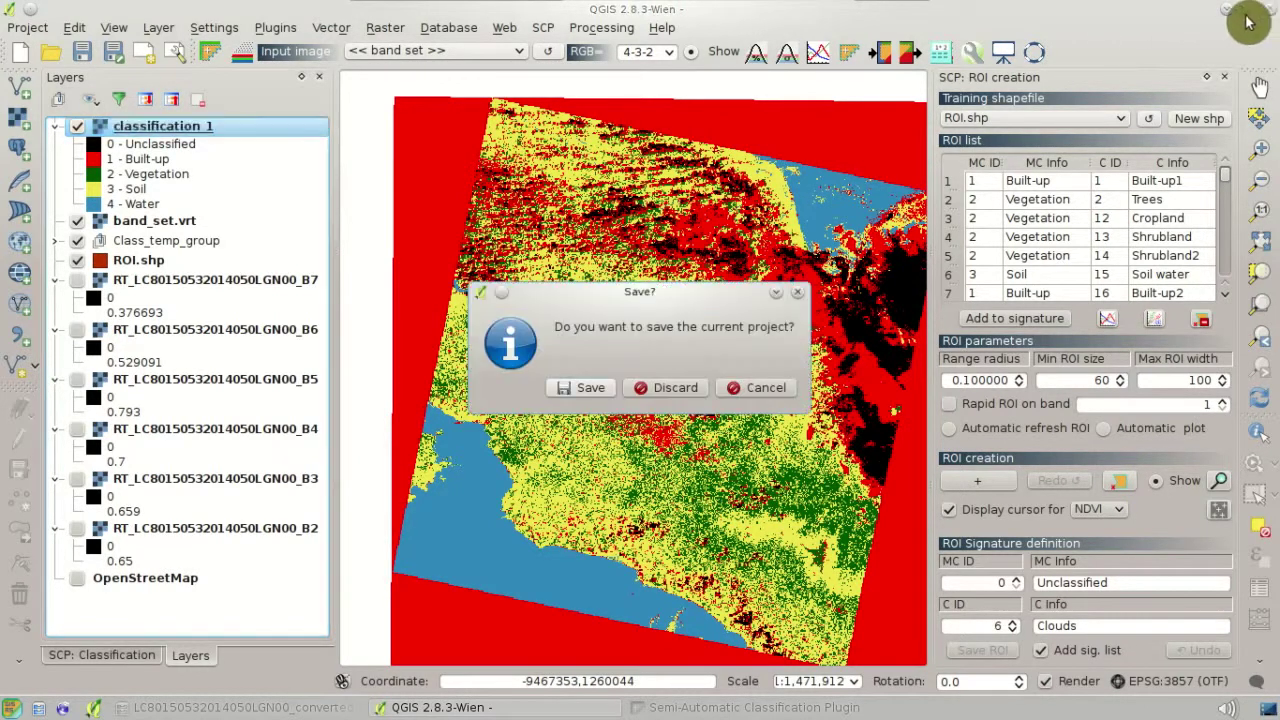
{"action": "left_click", "coordinate": [685, 388]}
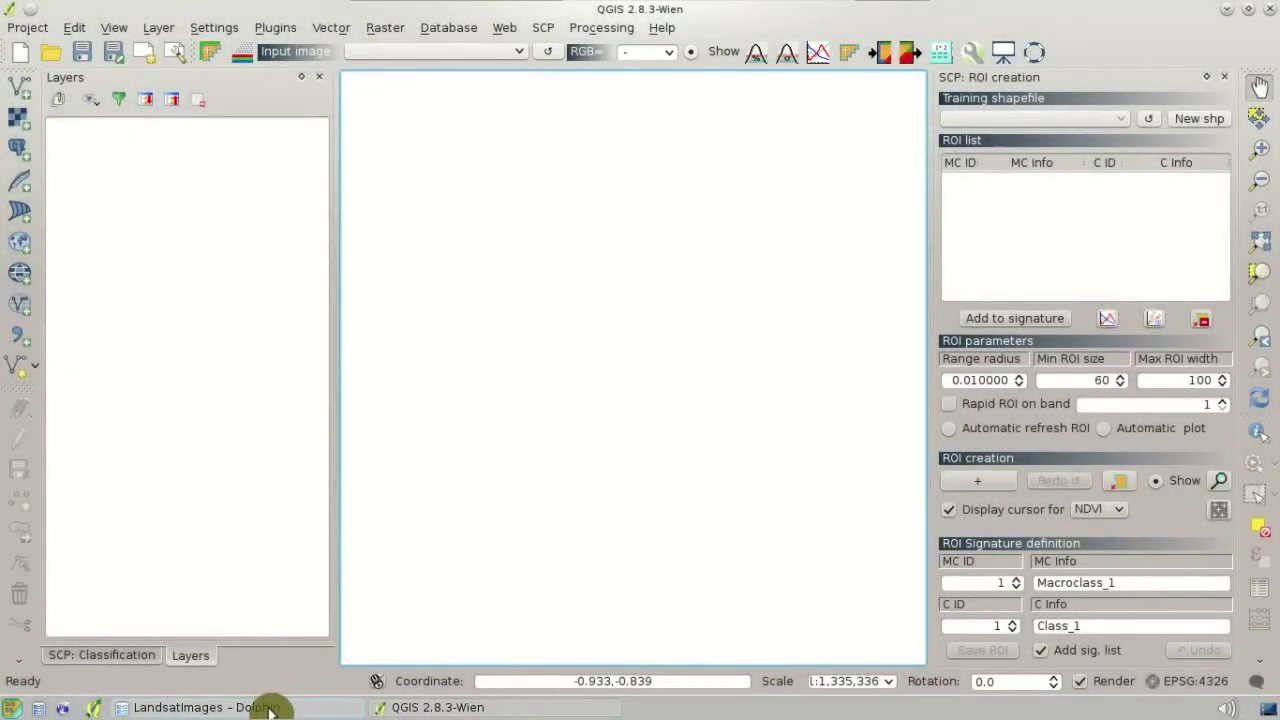
{"action": "left_click", "coordinate": [270, 708]}
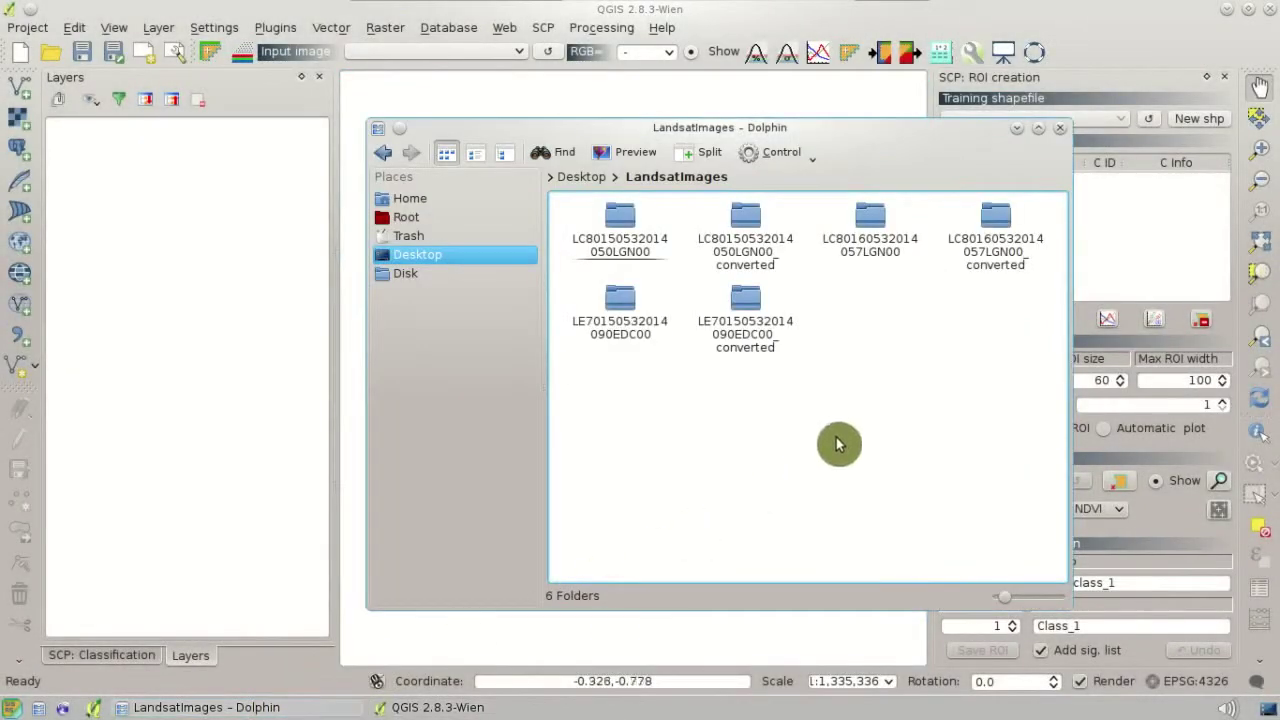
{"action": "left_click", "coordinate": [1003, 268]}
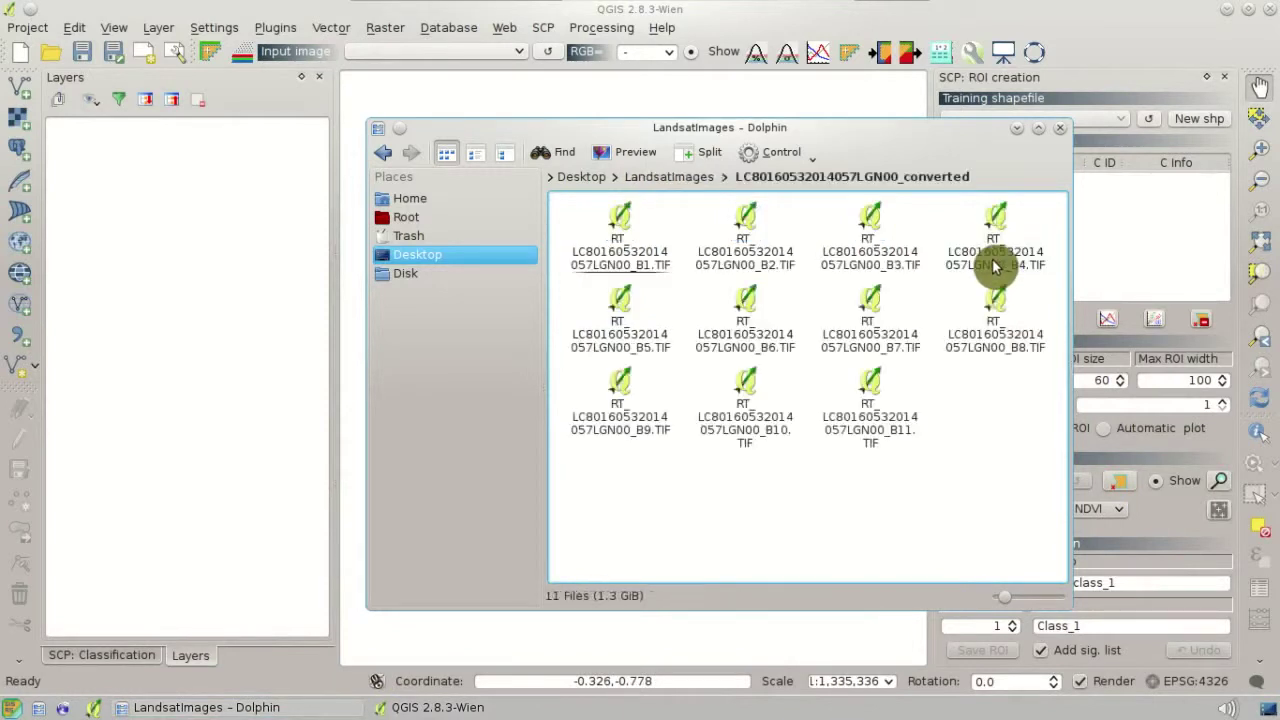
{"action": "left_click", "coordinate": [736, 267]}
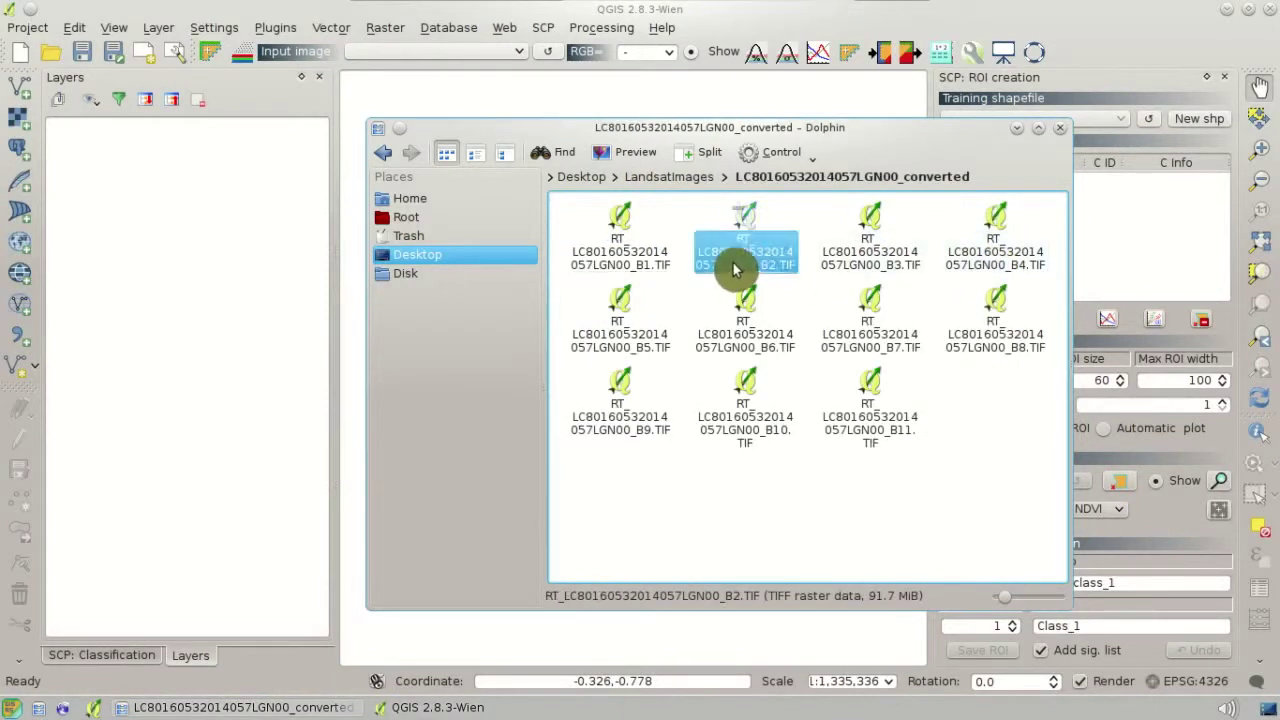
{"action": "left_click", "coordinate": [880, 258], "text": "ctrl"}
{"action": "left_click", "coordinate": [1008, 258], "text": "ctrl"}
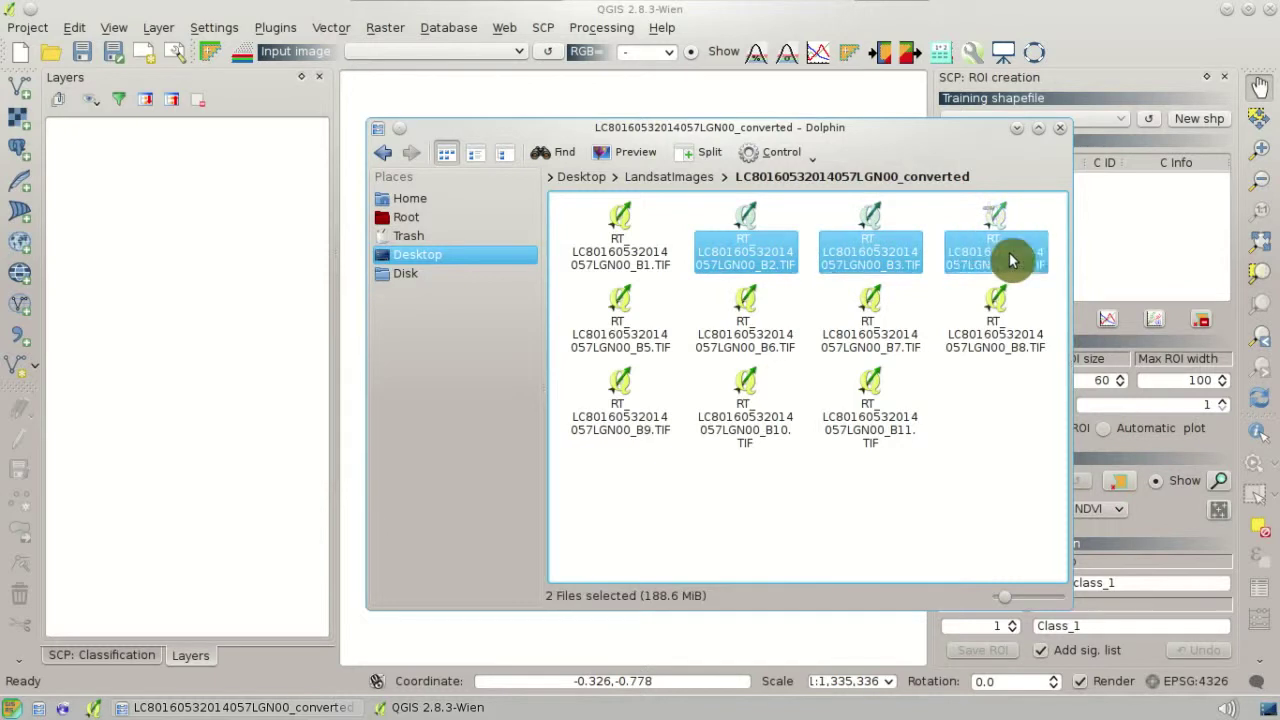
{"action": "left_click", "coordinate": [660, 340], "text": "ctrl"}
{"action": "left_click", "coordinate": [740, 340], "text": "ctrl"}
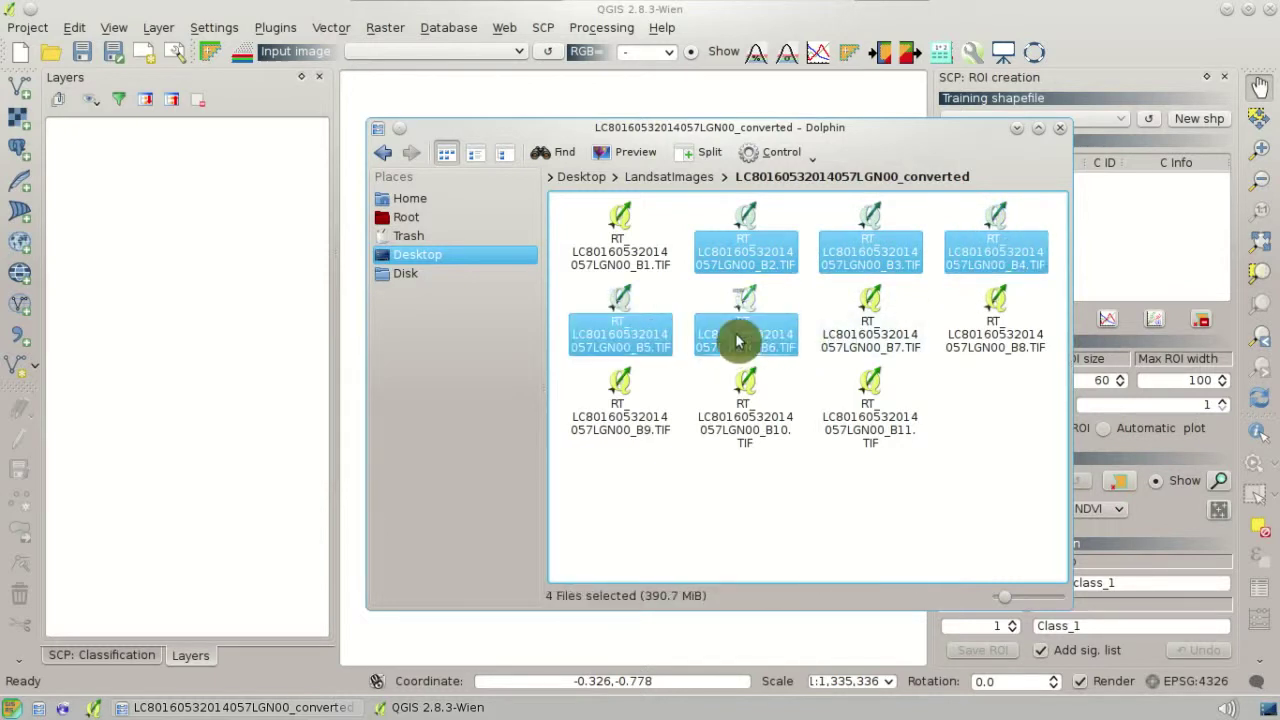
{"action": "left_click", "coordinate": [831, 346], "text": "ctrl"}
{"action": "left_click_drag", "start_coordinate": [777, 306], "coordinate": [248, 209]}
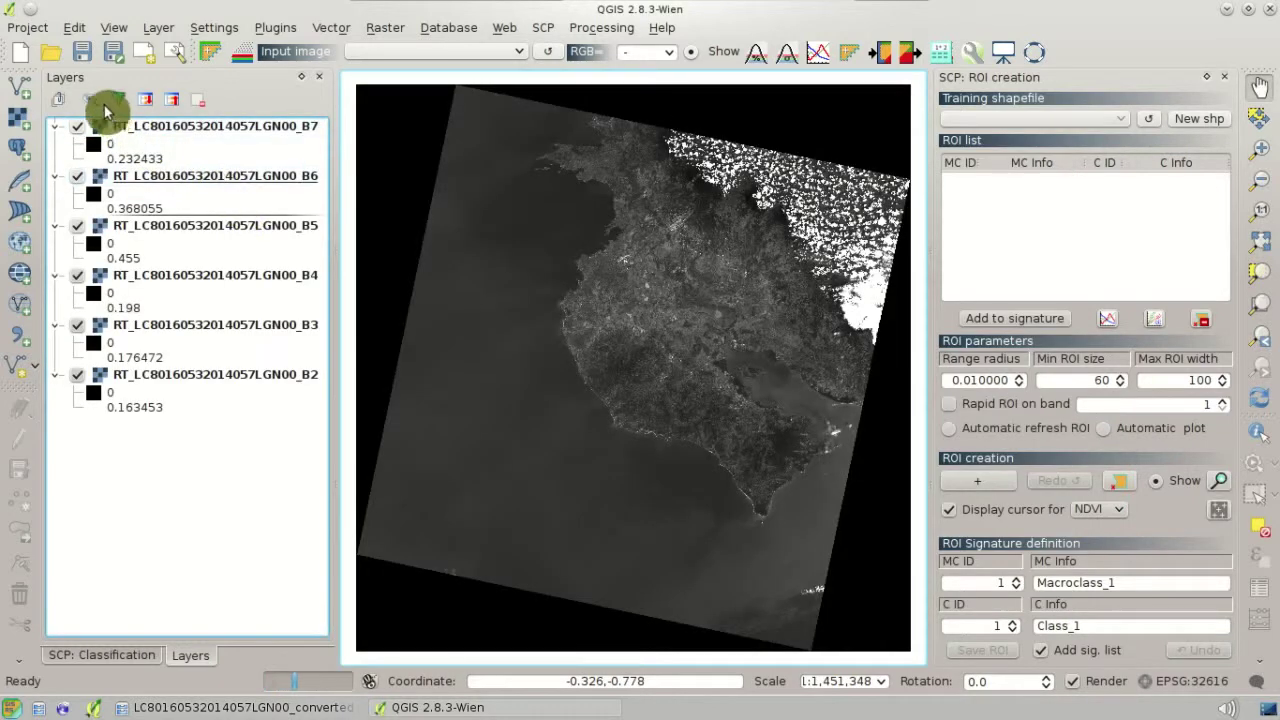
{"action": "left_click", "coordinate": [91, 99]}
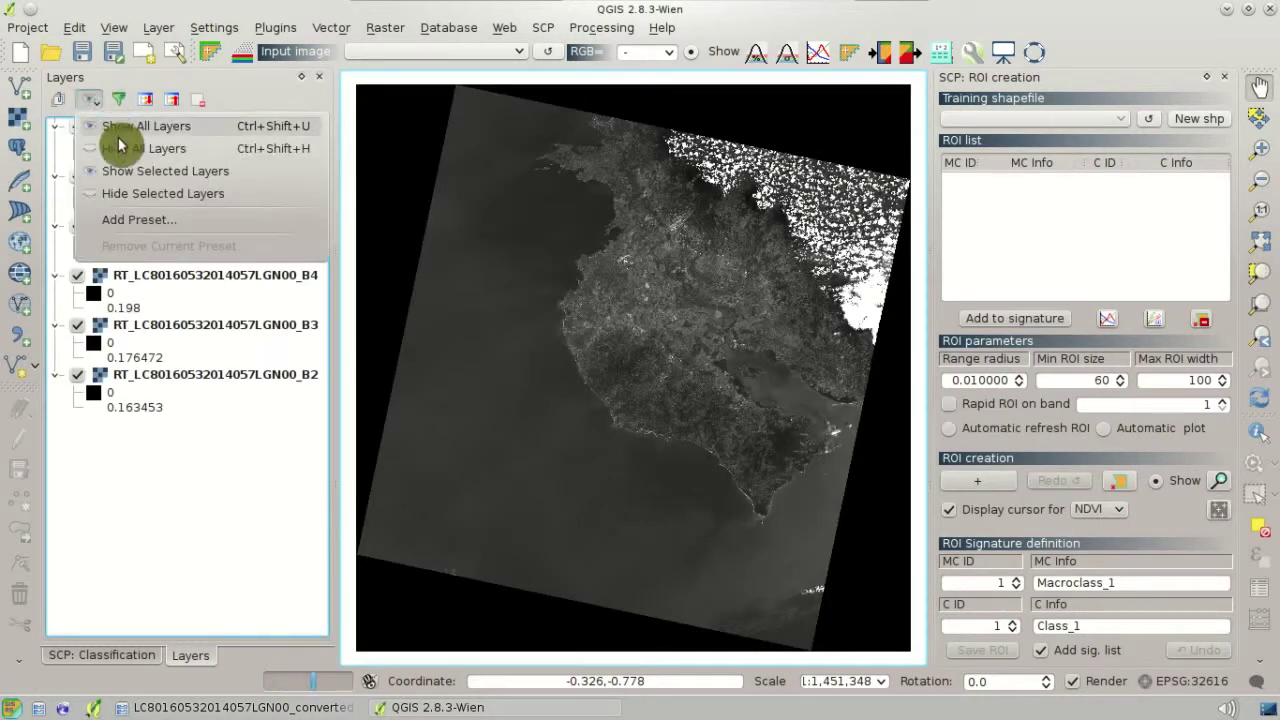
{"action": "left_click", "coordinate": [125, 152]}
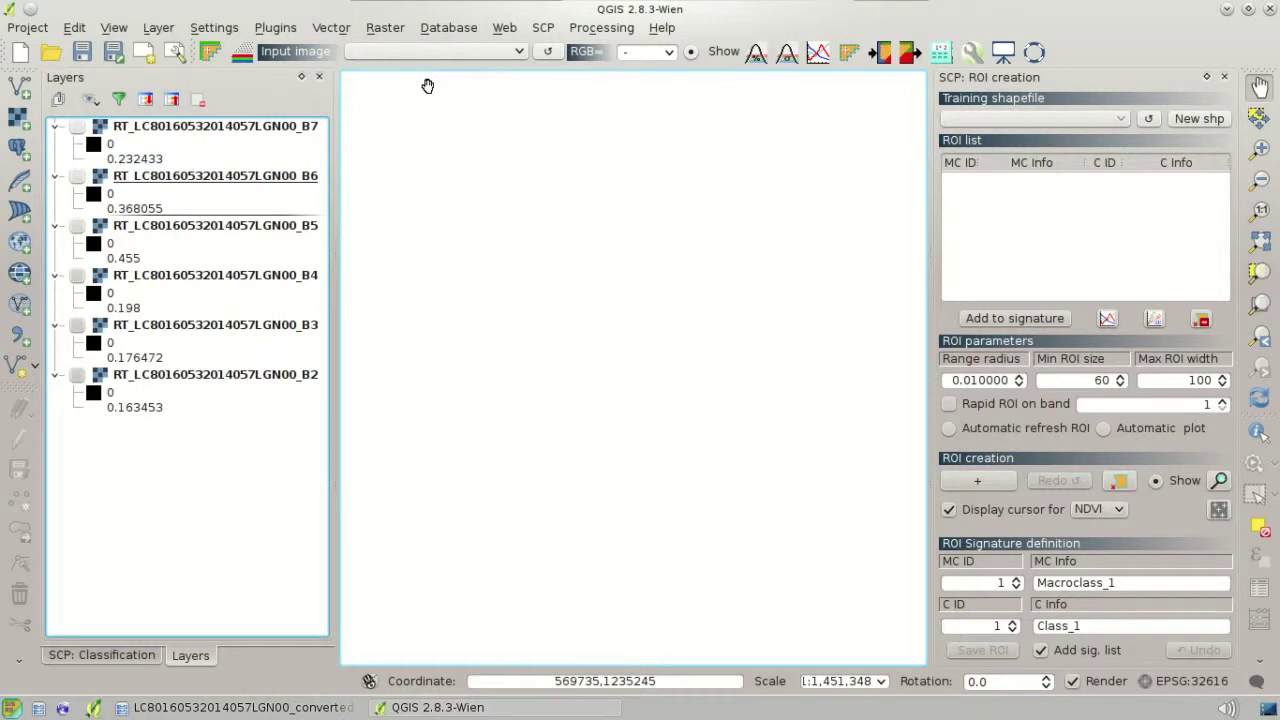
Define a band set from all loaded bands, sorted by name, with the Landsat 8 OLI [bands 2, 3, 4, 5, 6, 7] wavelength settings.
{"action": "left_click", "coordinate": [247, 56]}
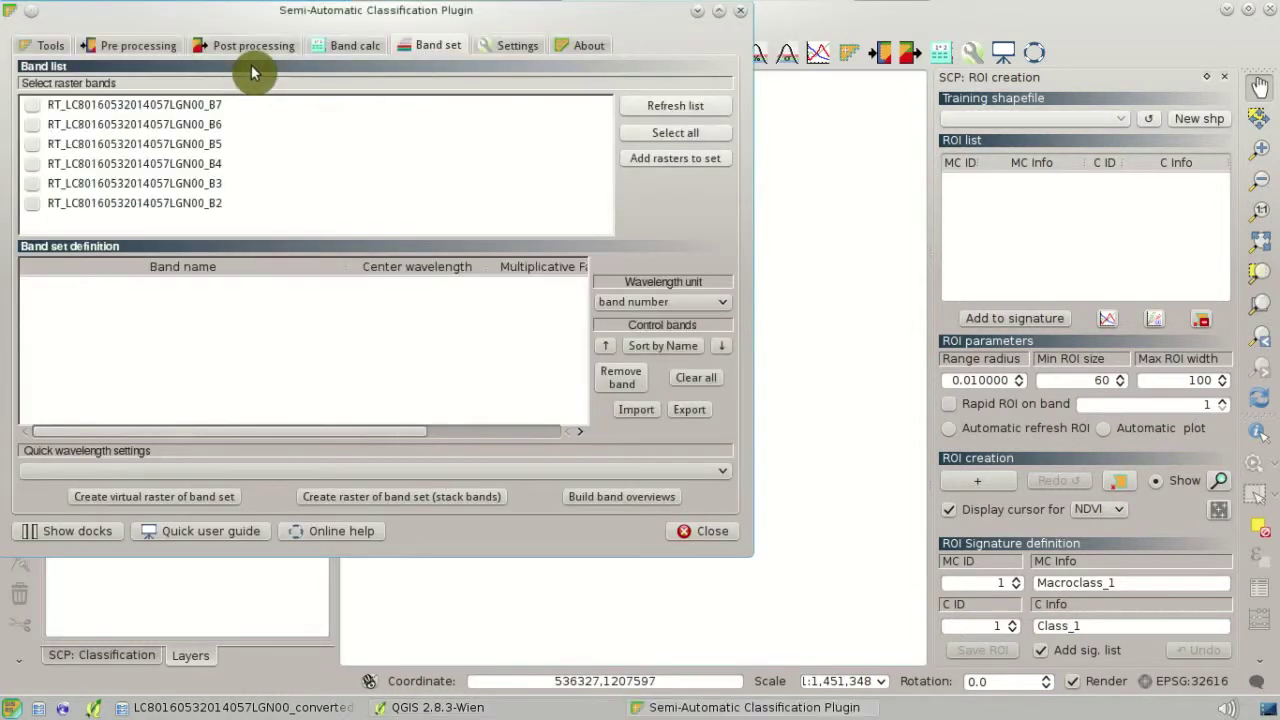
{"action": "left_click", "coordinate": [671, 141]}
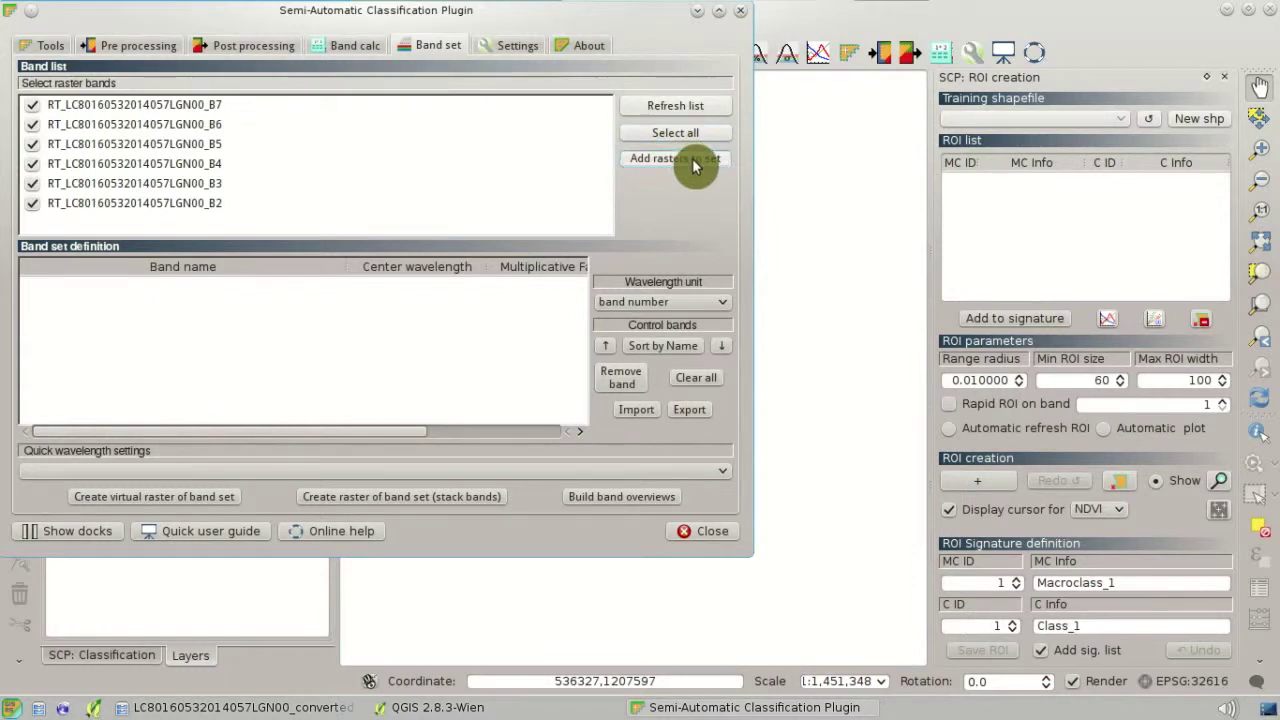
{"action": "left_click", "coordinate": [695, 162]}
{"action": "left_click", "coordinate": [670, 346]}
{"action": "left_click", "coordinate": [720, 470]}
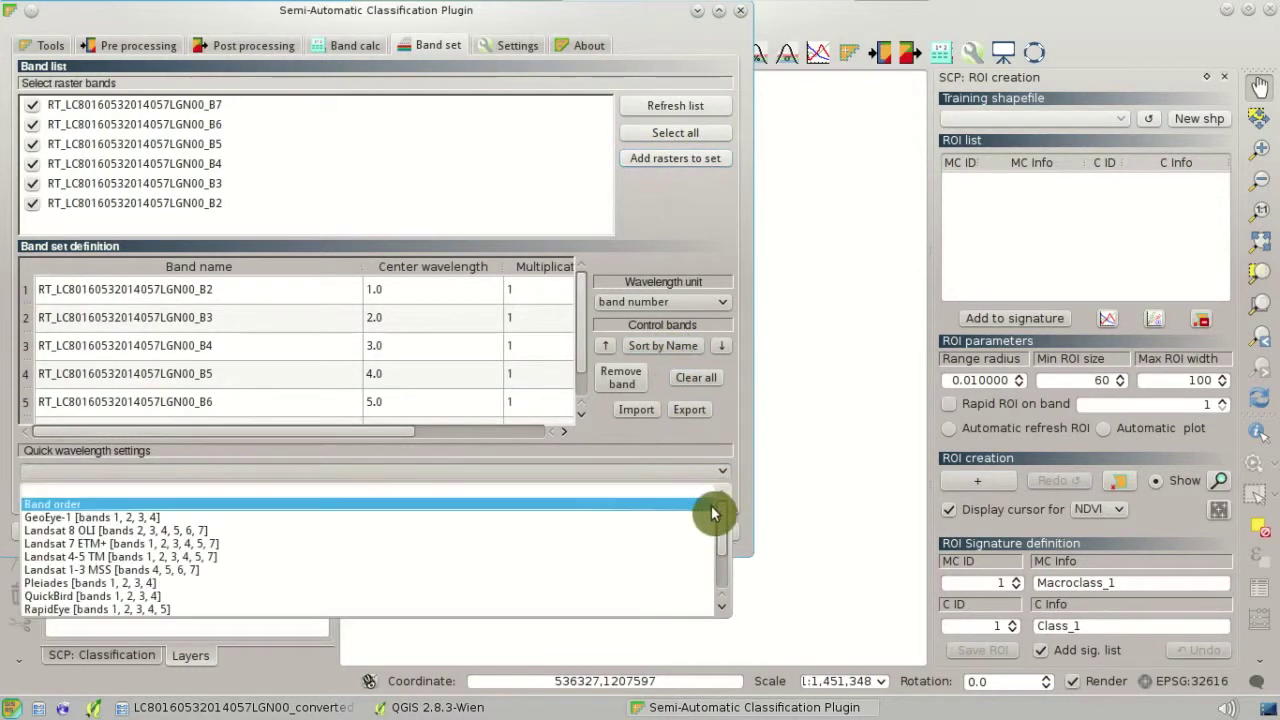
{"action": "left_click", "coordinate": [712, 531]}
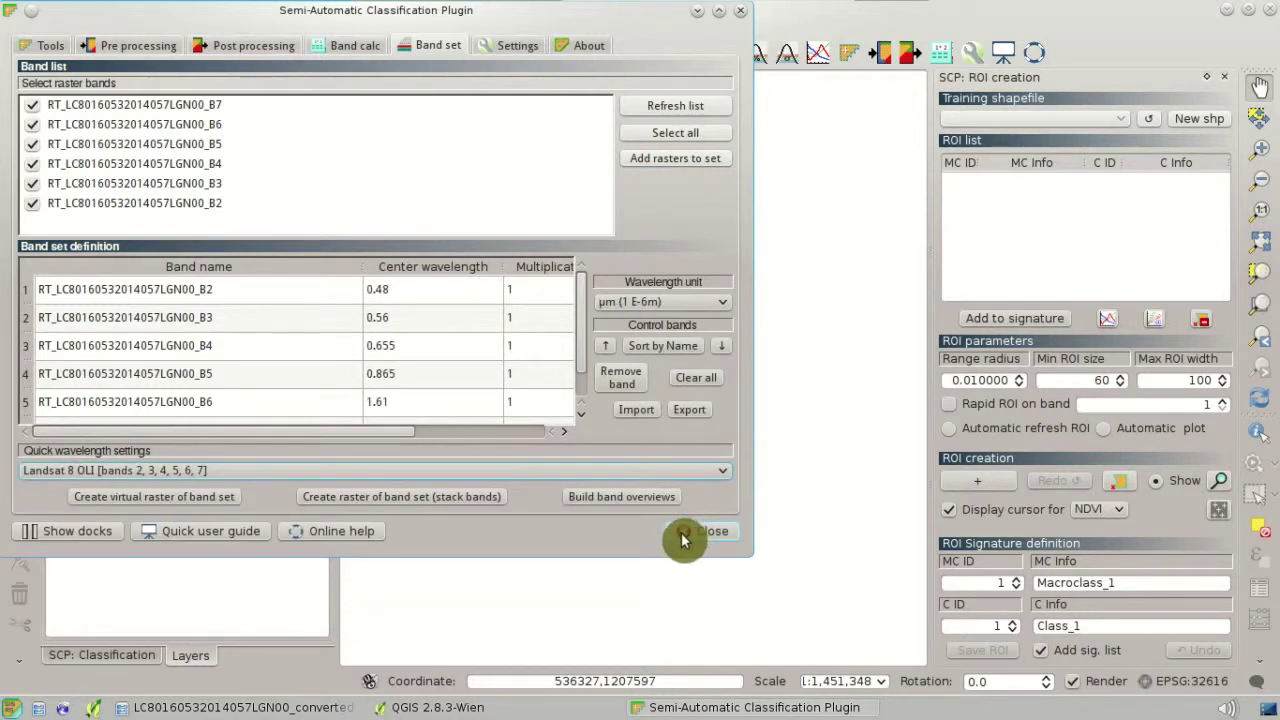
{"action": "left_click", "coordinate": [683, 537]}
Display the band set as a 3-2-1 RGB colour composite and inspect the coastal inlet area.
{"action": "left_click", "coordinate": [672, 60]}
{"action": "left_click", "coordinate": [655, 84]}
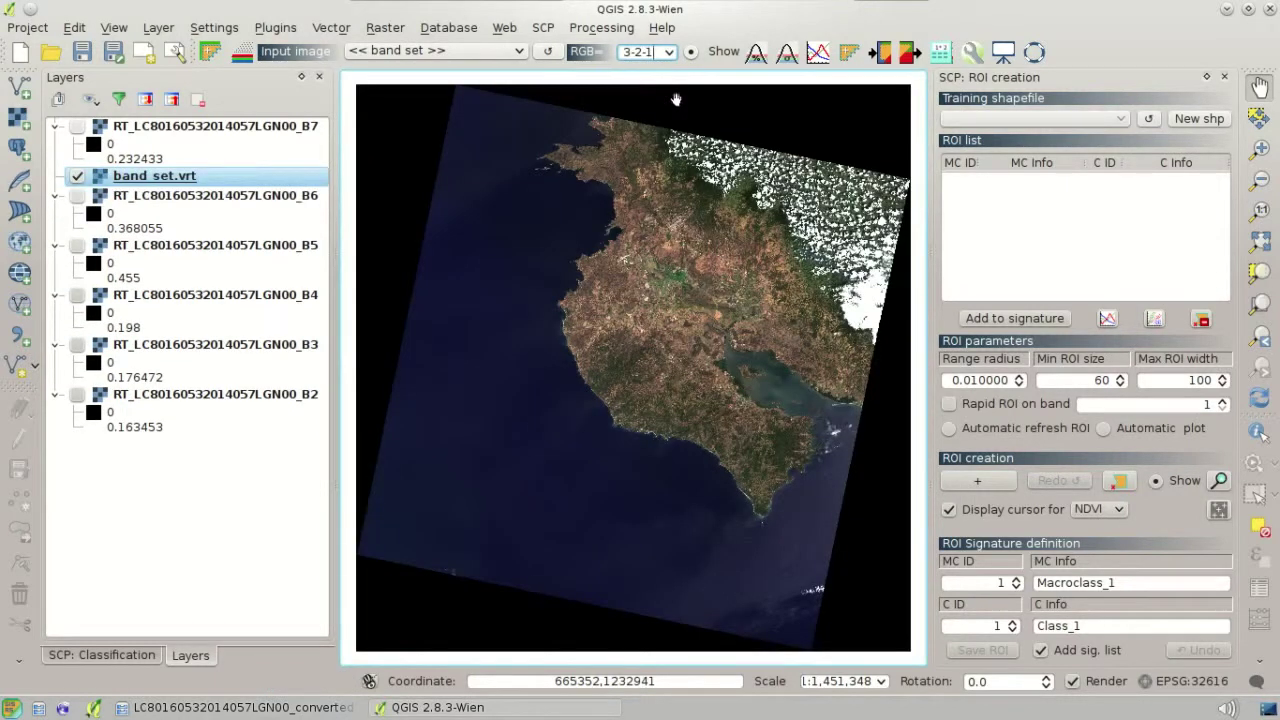
{"action": "scroll", "coordinate": [716, 353], "scroll_direction": "up", "scroll_amount": 1}
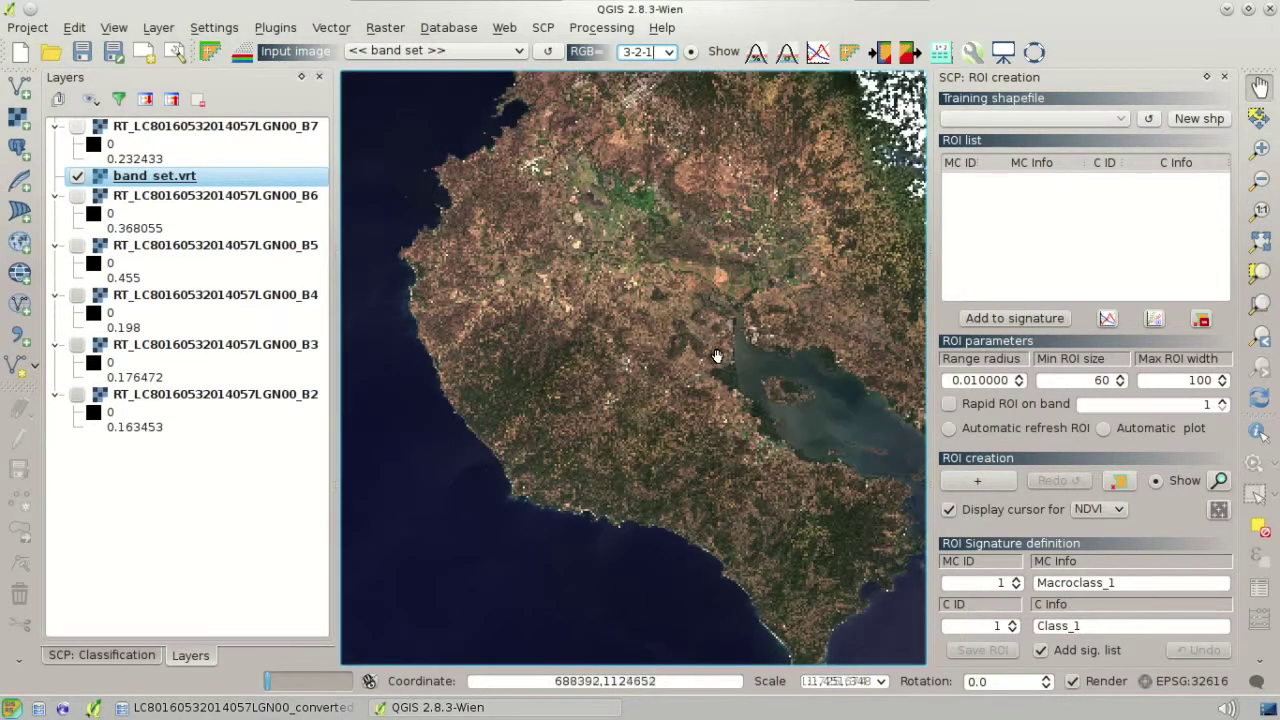
{"action": "scroll", "coordinate": [716, 356], "scroll_direction": "up", "scroll_amount": 1}
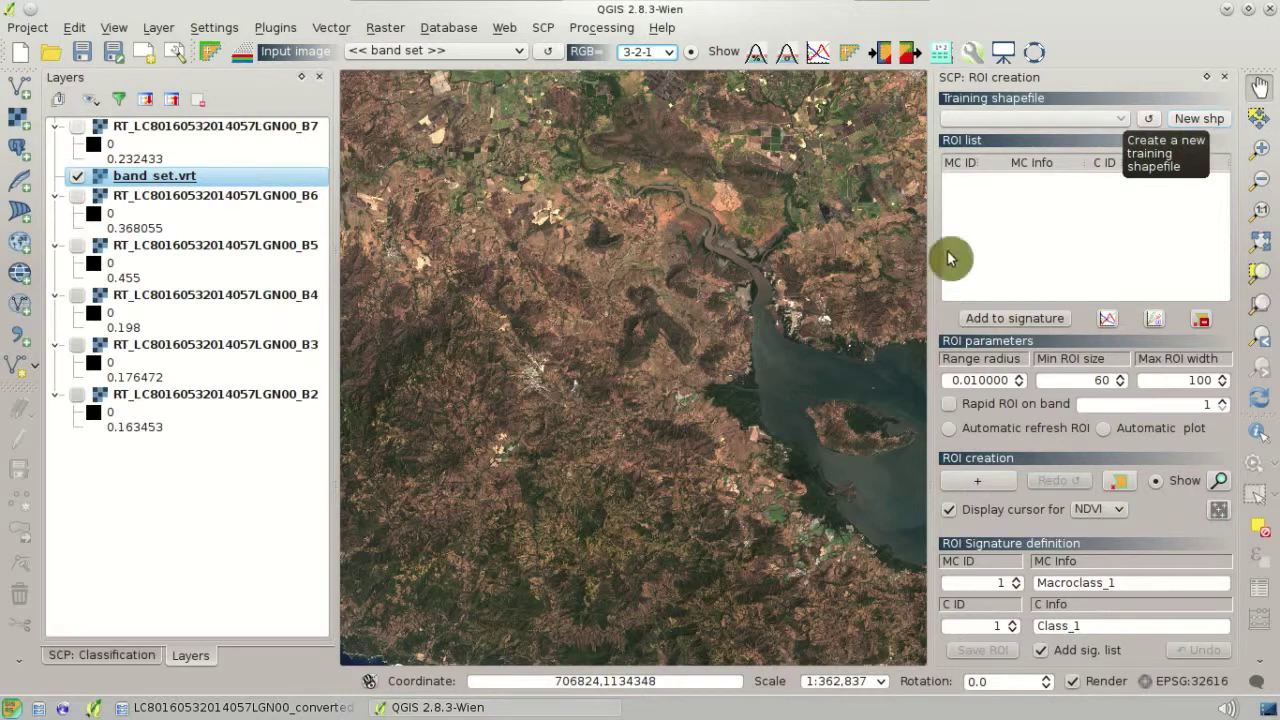
Perform the classification of the second image and save the output on the Desktop under a name adapted from classification_1.tif.
{"action": "left_click", "coordinate": [128, 655]}
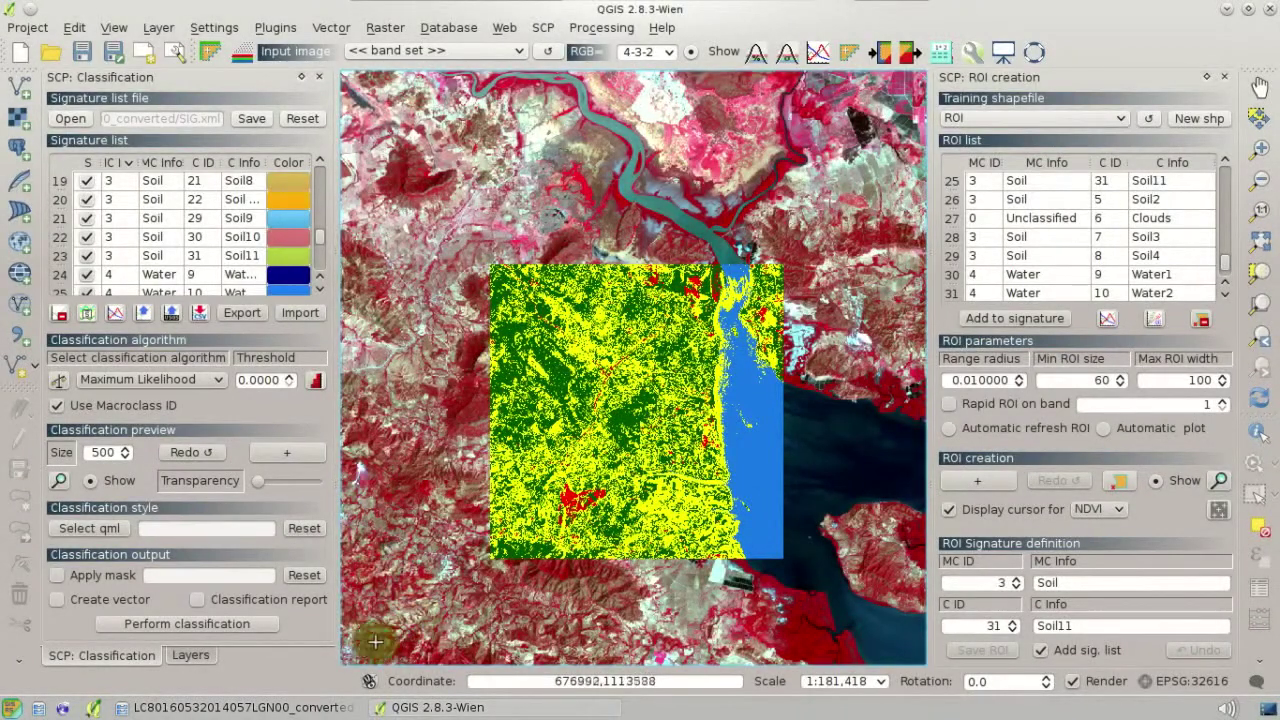
{"action": "left_click", "coordinate": [250, 625]}
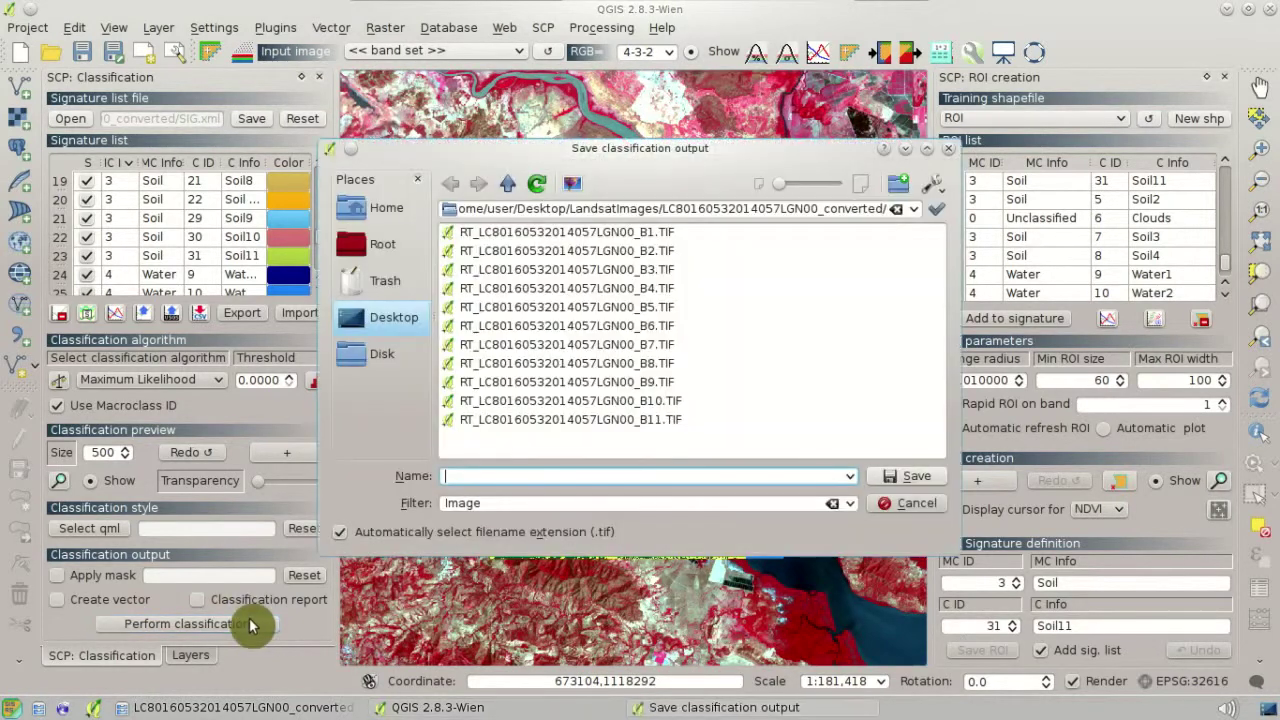
{"action": "left_click", "coordinate": [509, 190]}
{"action": "left_click", "coordinate": [509, 190]}
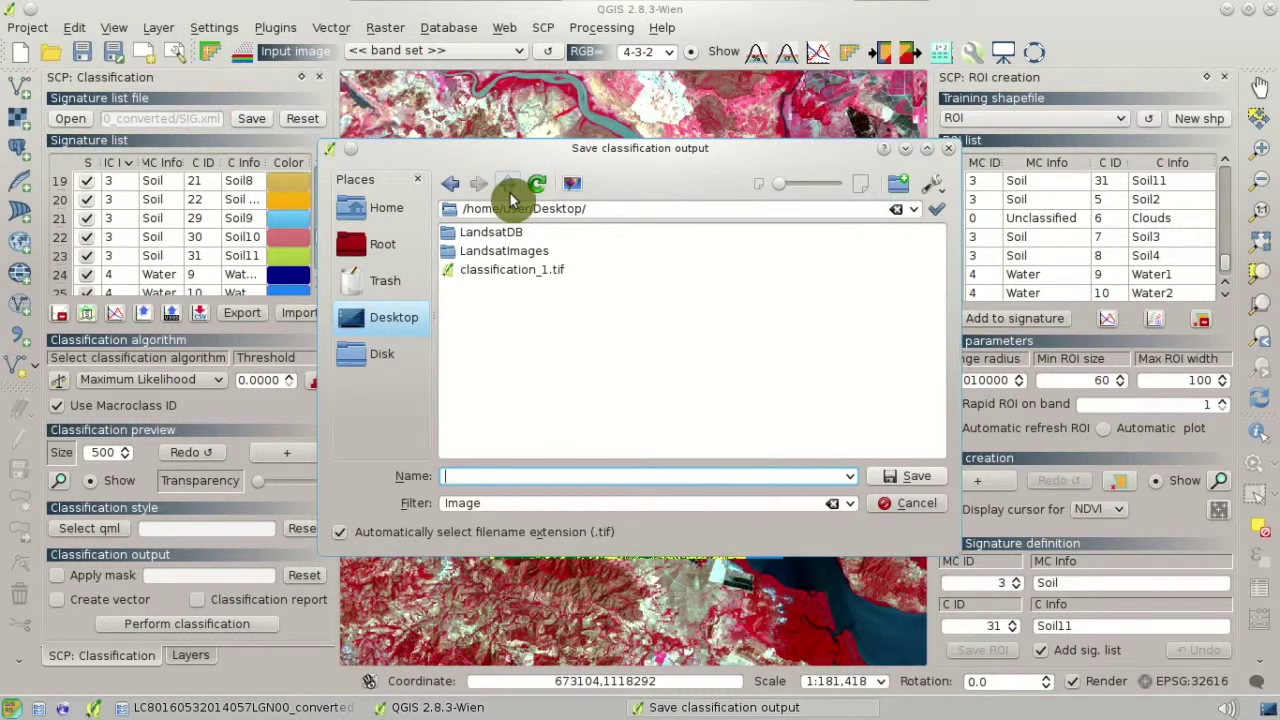
{"action": "left_click", "coordinate": [542, 272]}
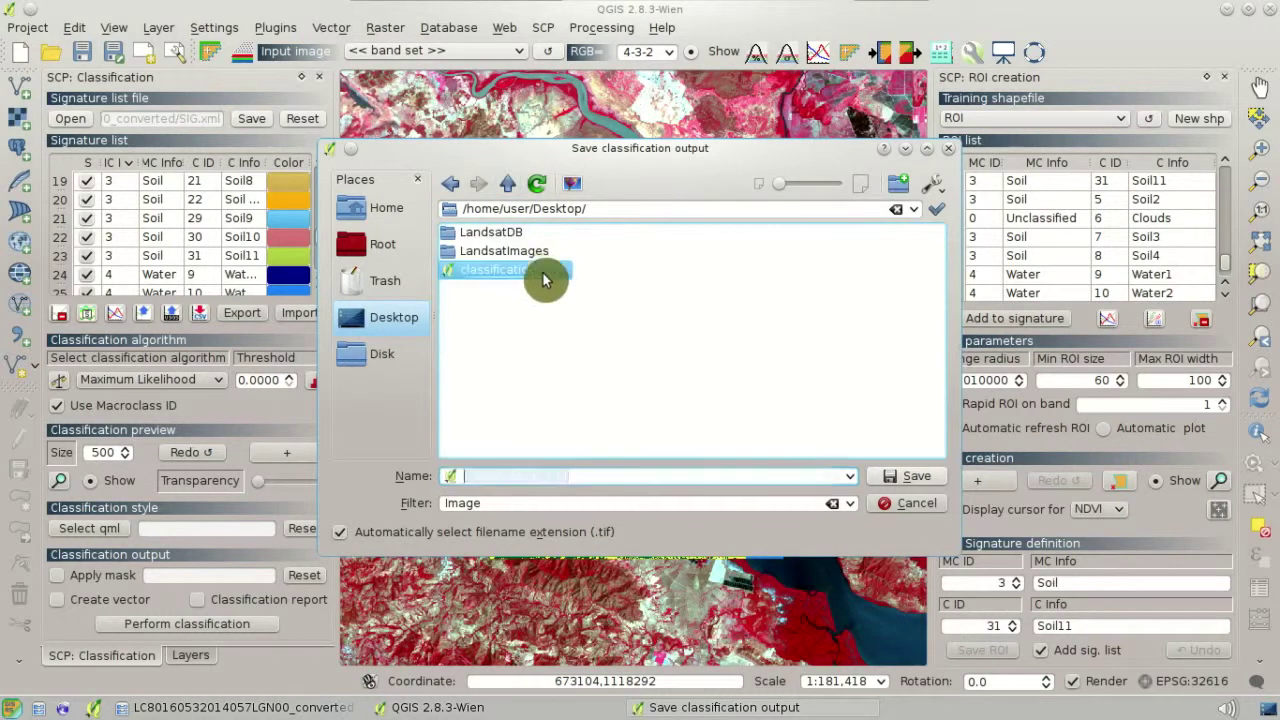
{"action": "left_click", "coordinate": [555, 477]}
{"action": "key", "text": "BackSpace"}
{"action": "key", "text": "BackSpace"}
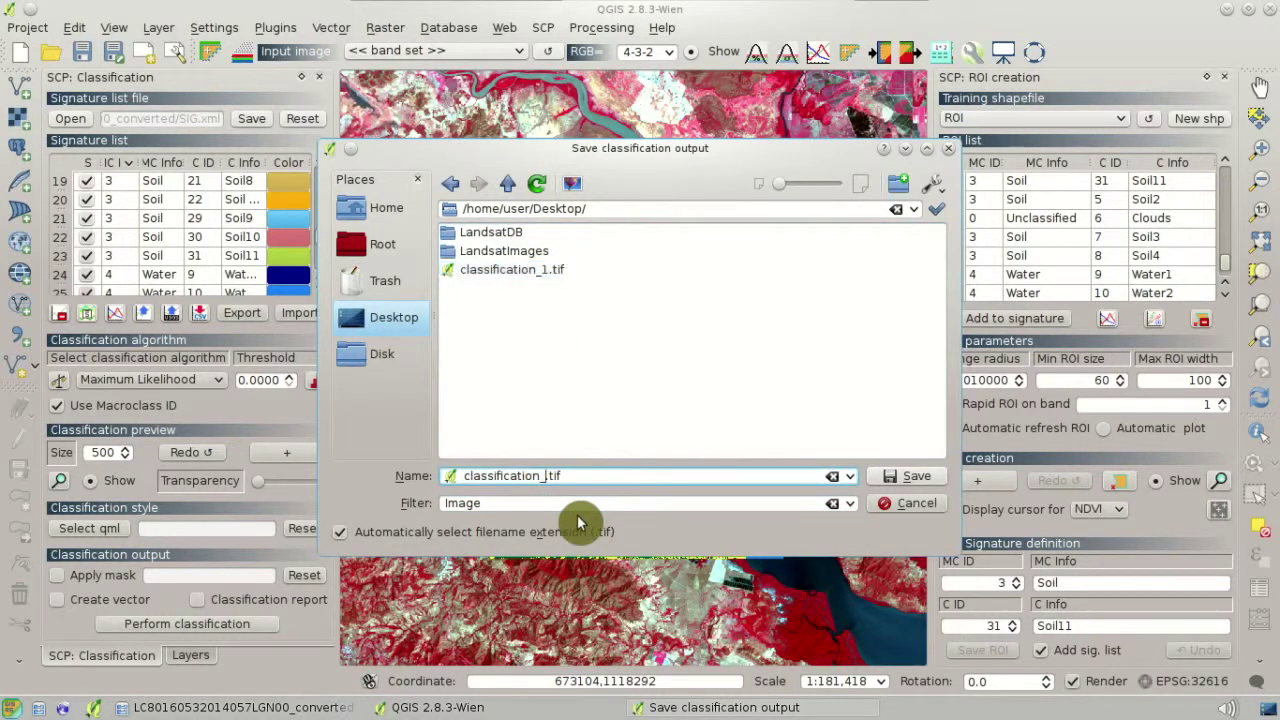
{"action": "left_click", "coordinate": [910, 482]}
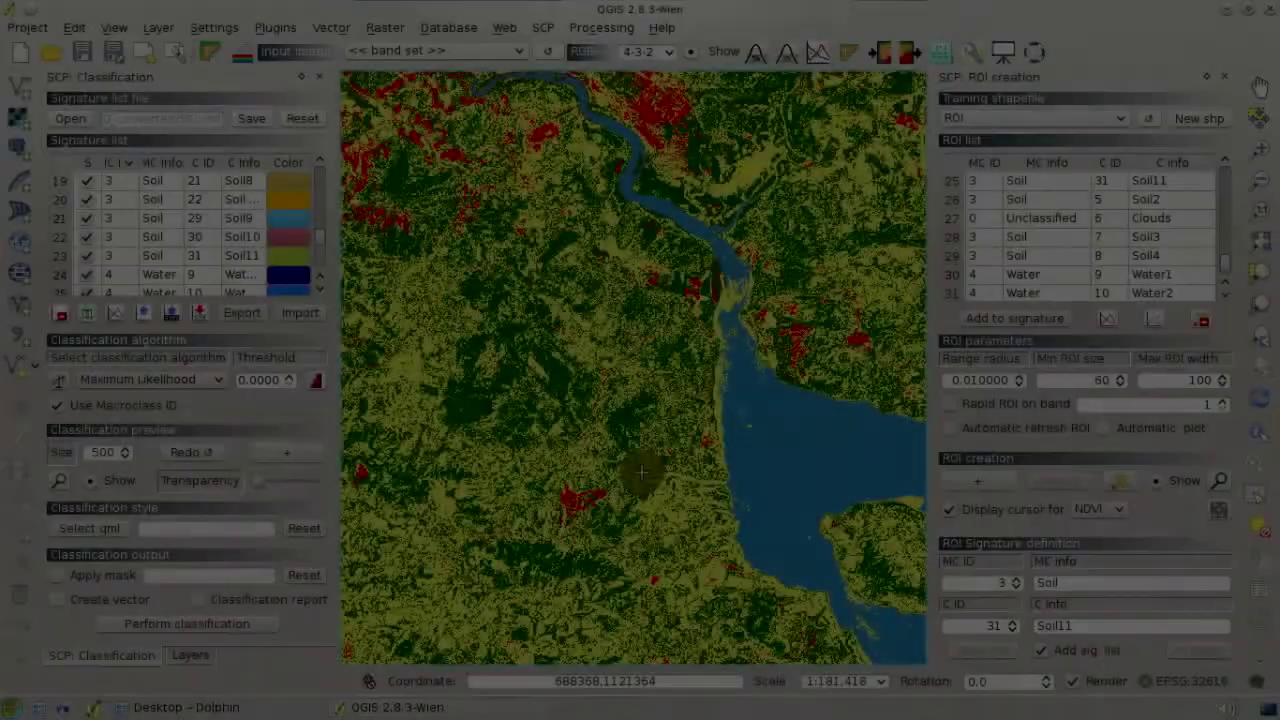
Check the second classification across the whole scene and close its project to return to an empty one.
{"action": "scroll", "coordinate": [642, 470], "scroll_direction": "down", "scroll_amount": 2}
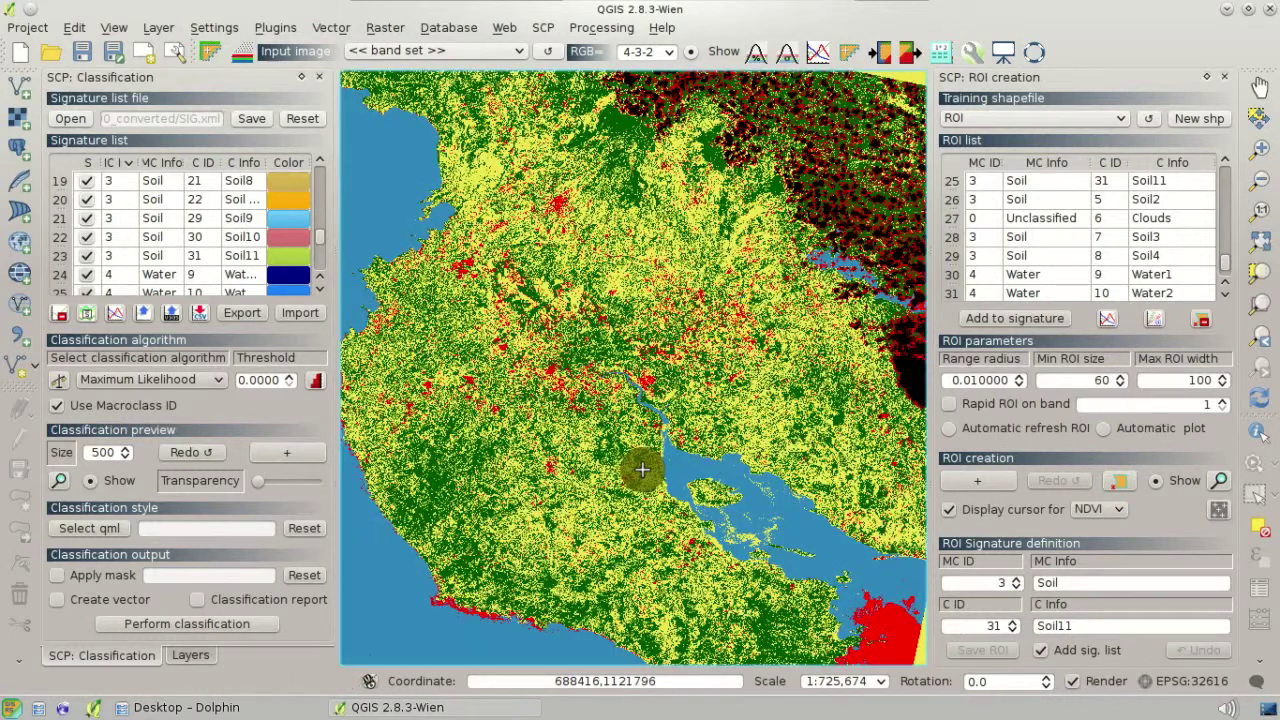
{"action": "scroll", "coordinate": [652, 459], "scroll_direction": "down", "scroll_amount": 1}
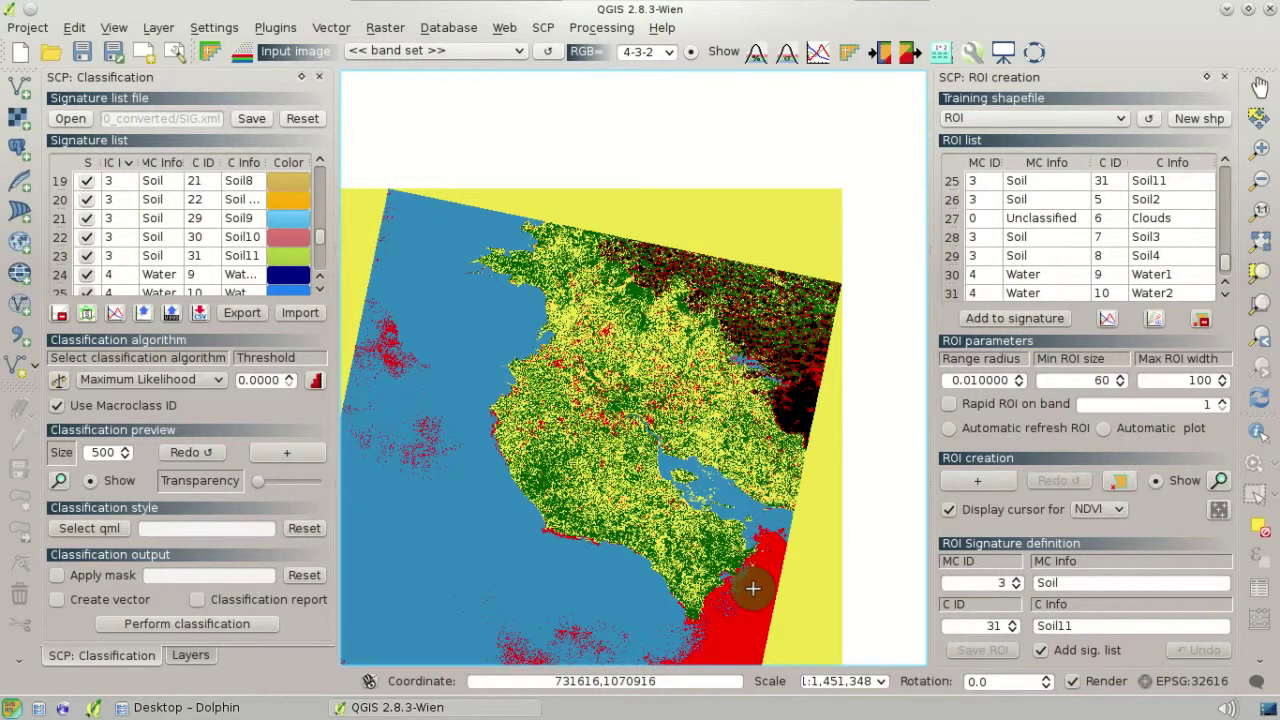
{"action": "left_click", "coordinate": [1268, 22]}
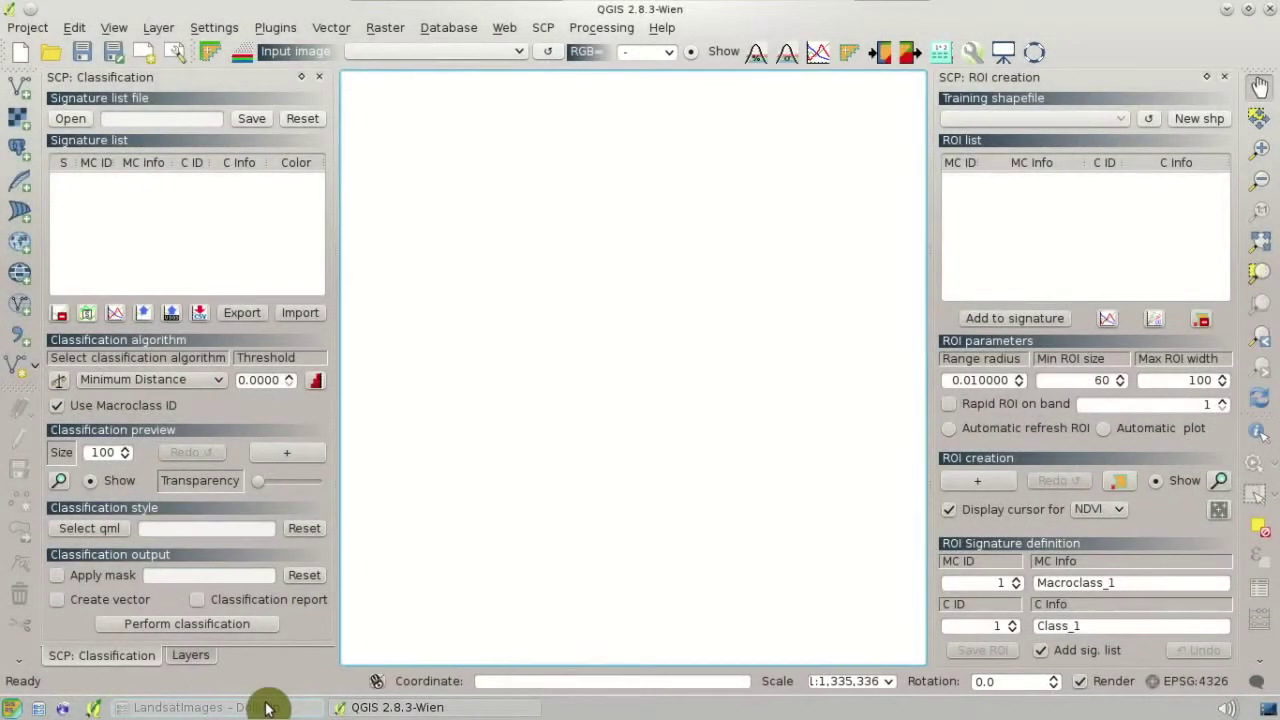
{"action": "left_click", "coordinate": [266, 707]}
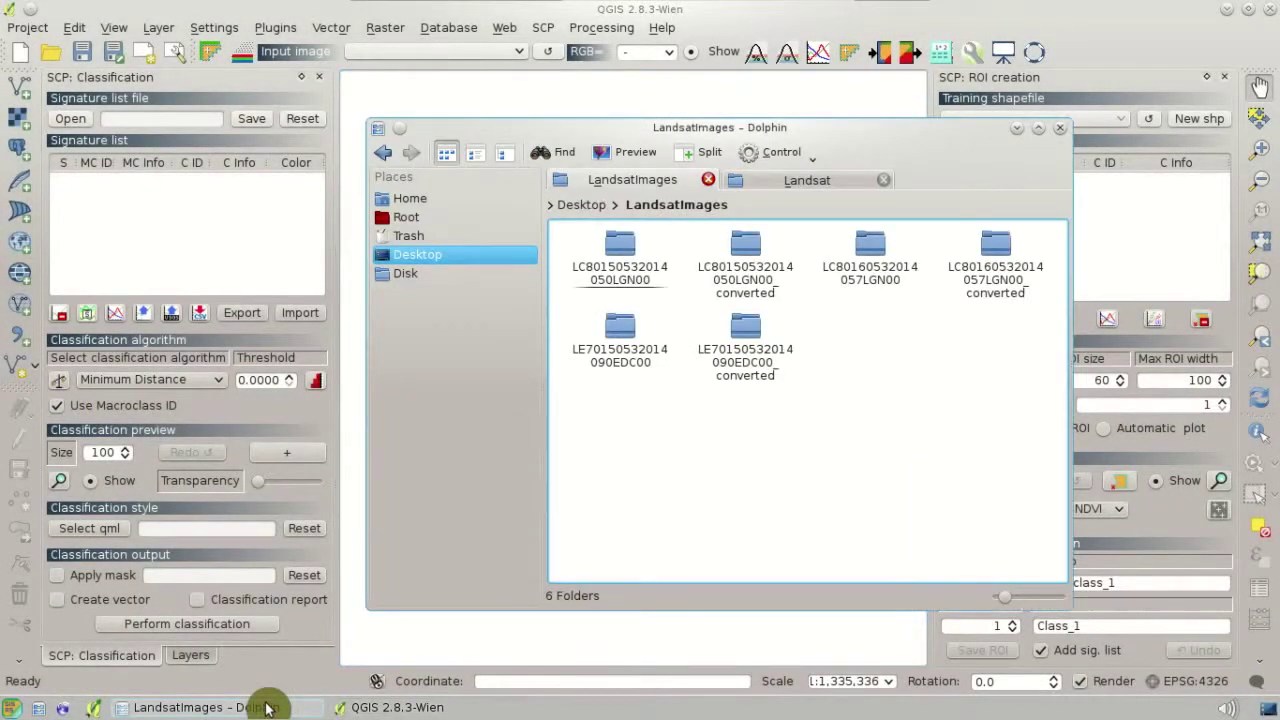
{"action": "left_click", "coordinate": [750, 375]}
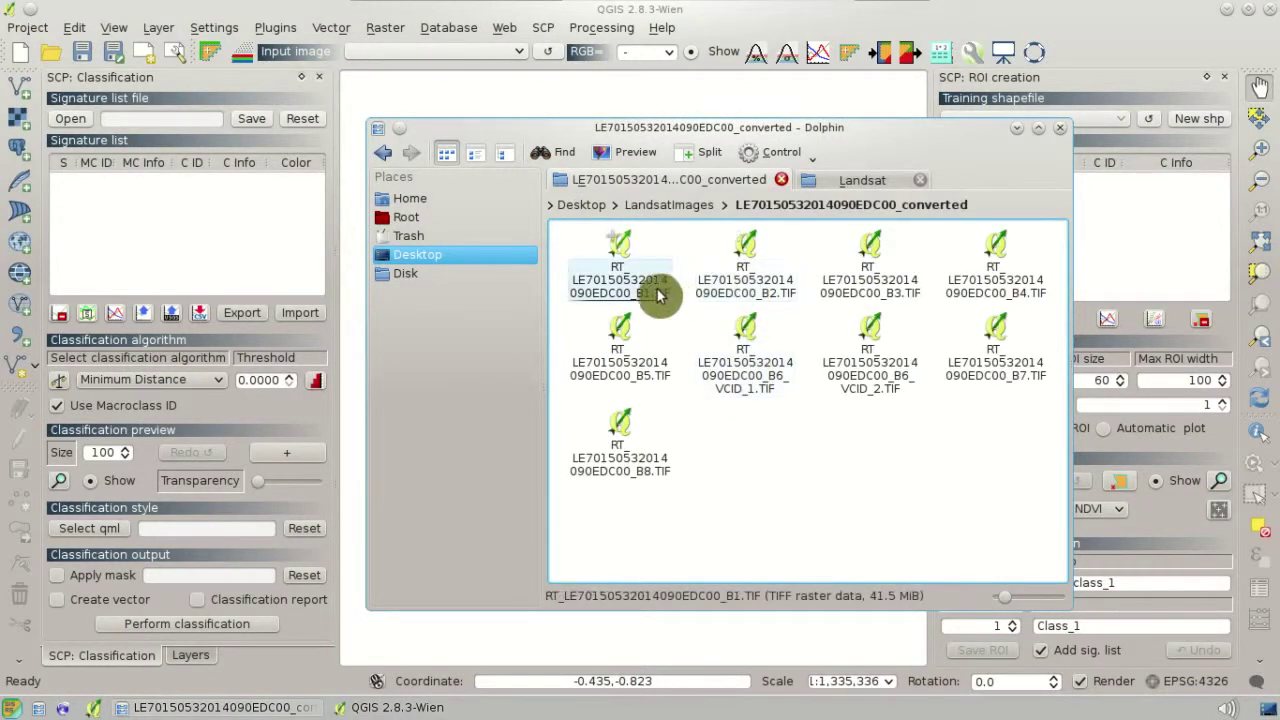
{"action": "left_click_drag", "start_coordinate": [657, 293], "coordinate": [972, 295]}
{"action": "left_click", "coordinate": [662, 355], "text": "ctrl"}
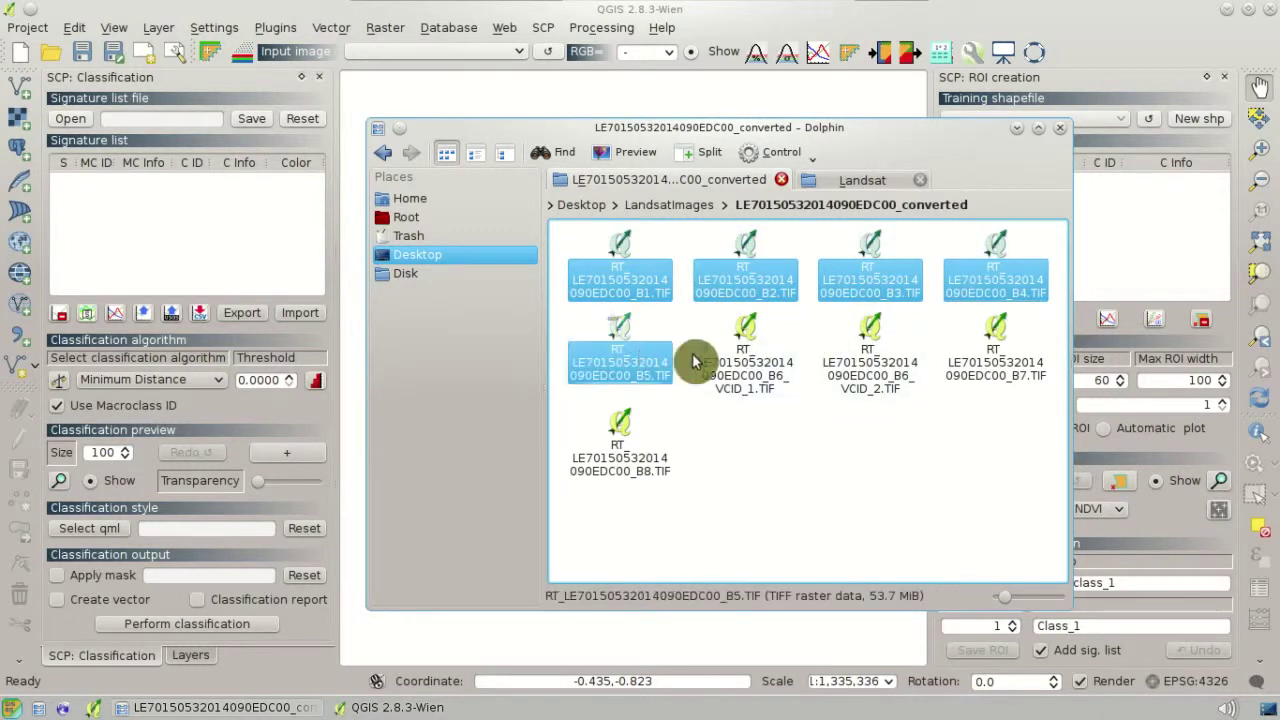
{"action": "left_click", "coordinate": [990, 366], "text": "ctrl"}
{"action": "left_click_drag", "start_coordinate": [995, 371], "coordinate": [744, 648]}
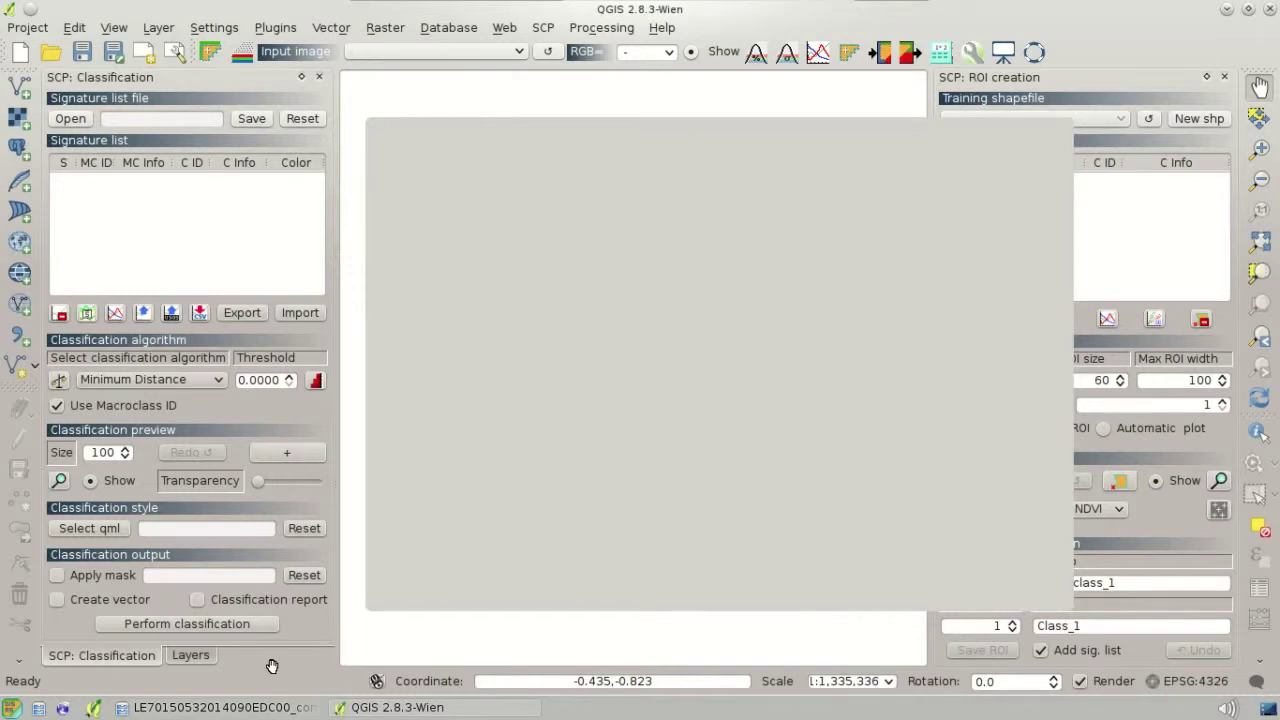
{"action": "left_click", "coordinate": [212, 663]}
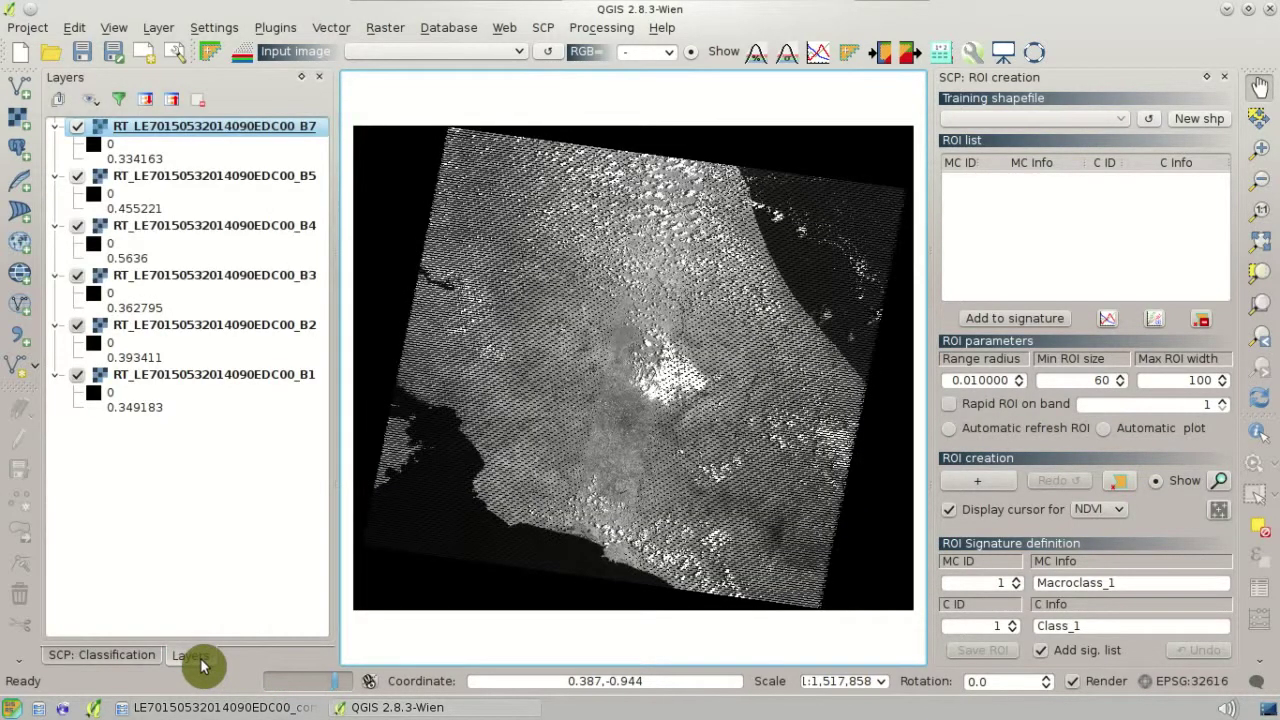
{"action": "left_click", "coordinate": [91, 108]}
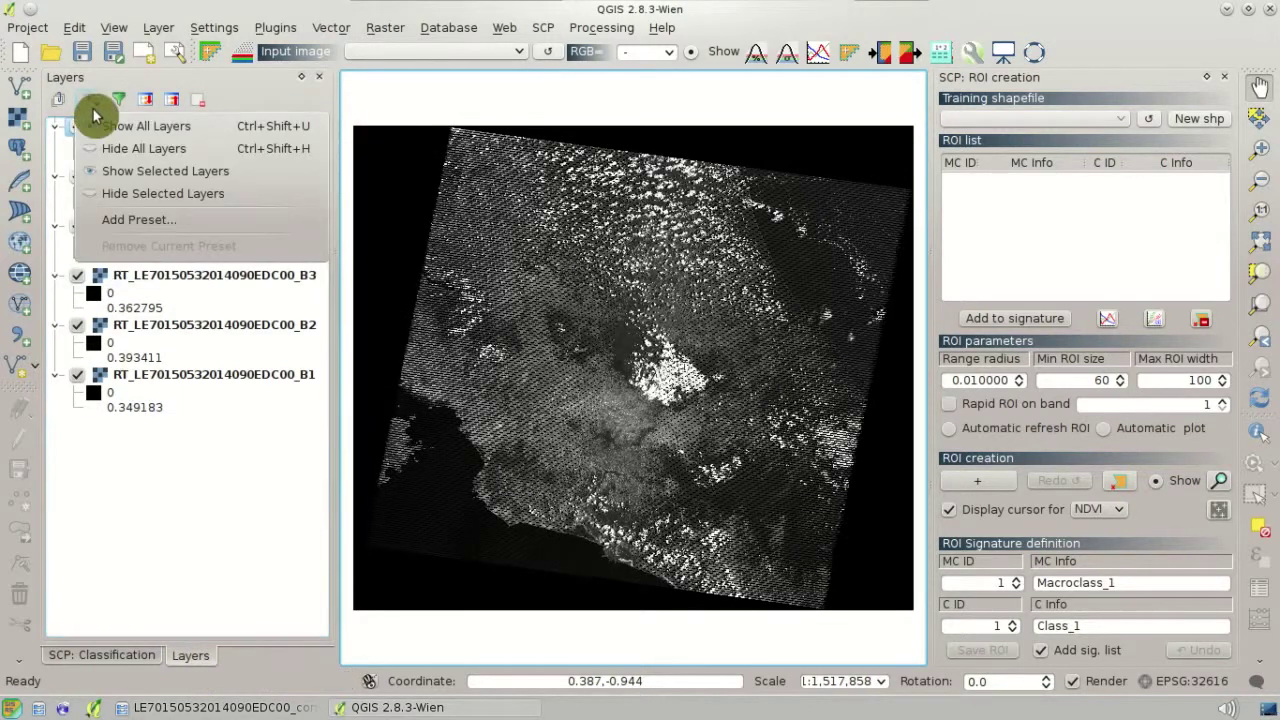
{"action": "left_click", "coordinate": [127, 149]}
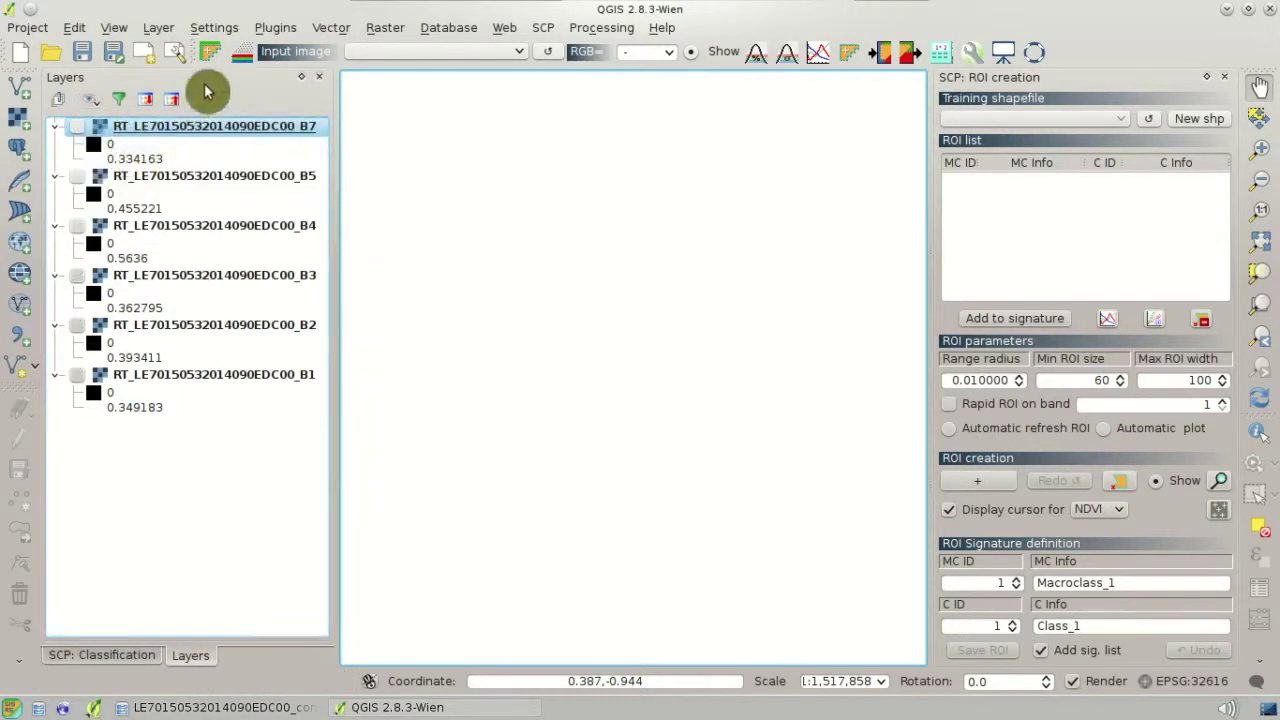
Define a band set from all loaded bands with the Landsat 7 ETM+ [bands 1, 2, 3, 4, 5, 7] wavelength settings.
{"action": "left_click", "coordinate": [238, 60]}
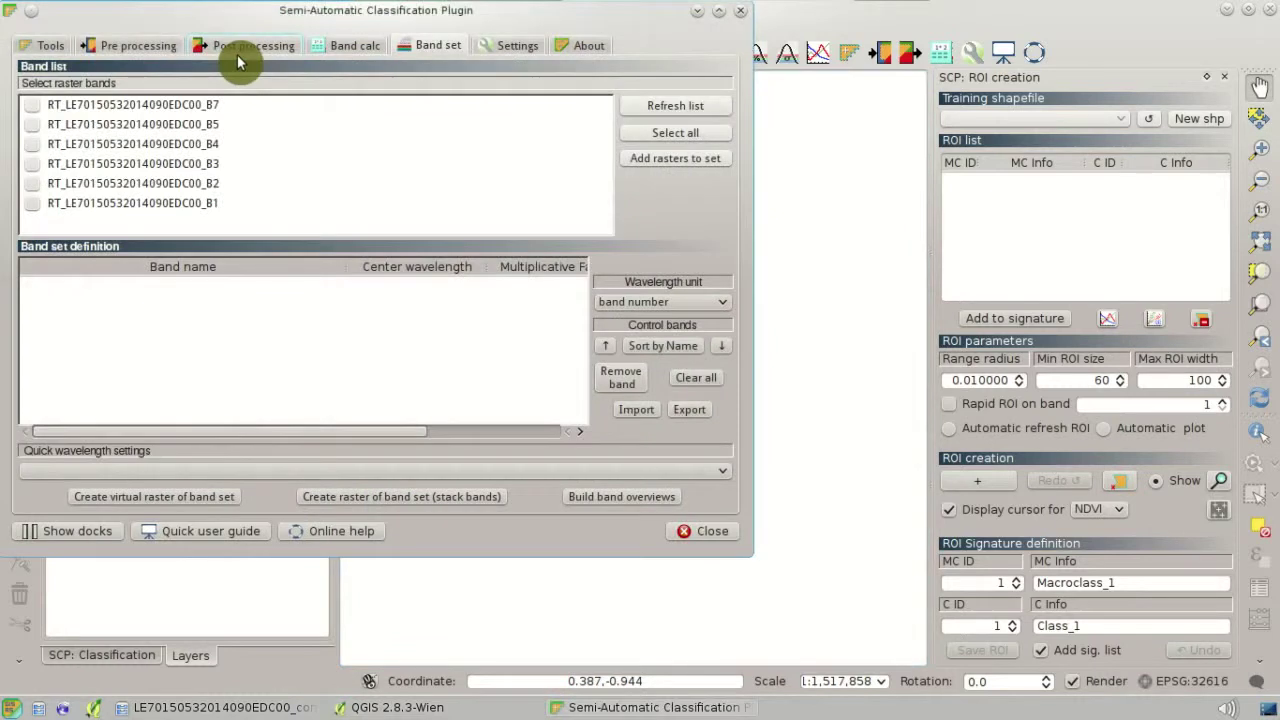
{"action": "left_click", "coordinate": [660, 135]}
{"action": "left_click", "coordinate": [691, 160]}
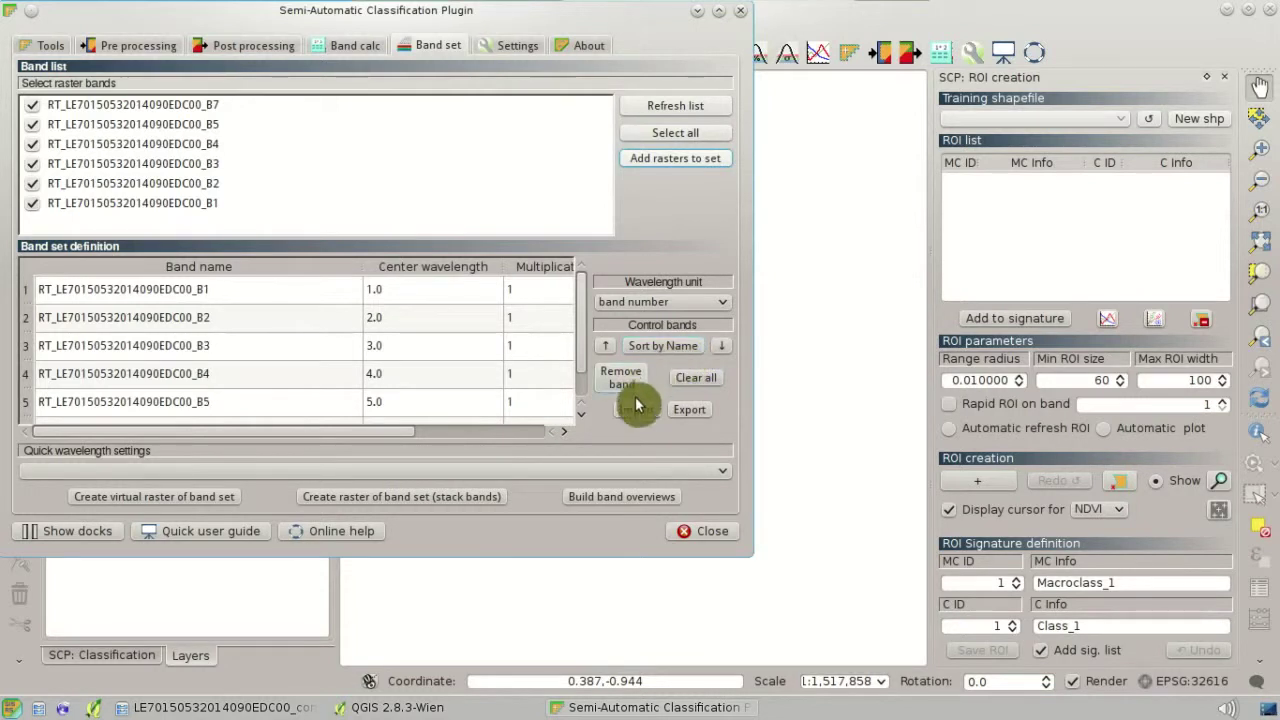
{"action": "left_click", "coordinate": [655, 470]}
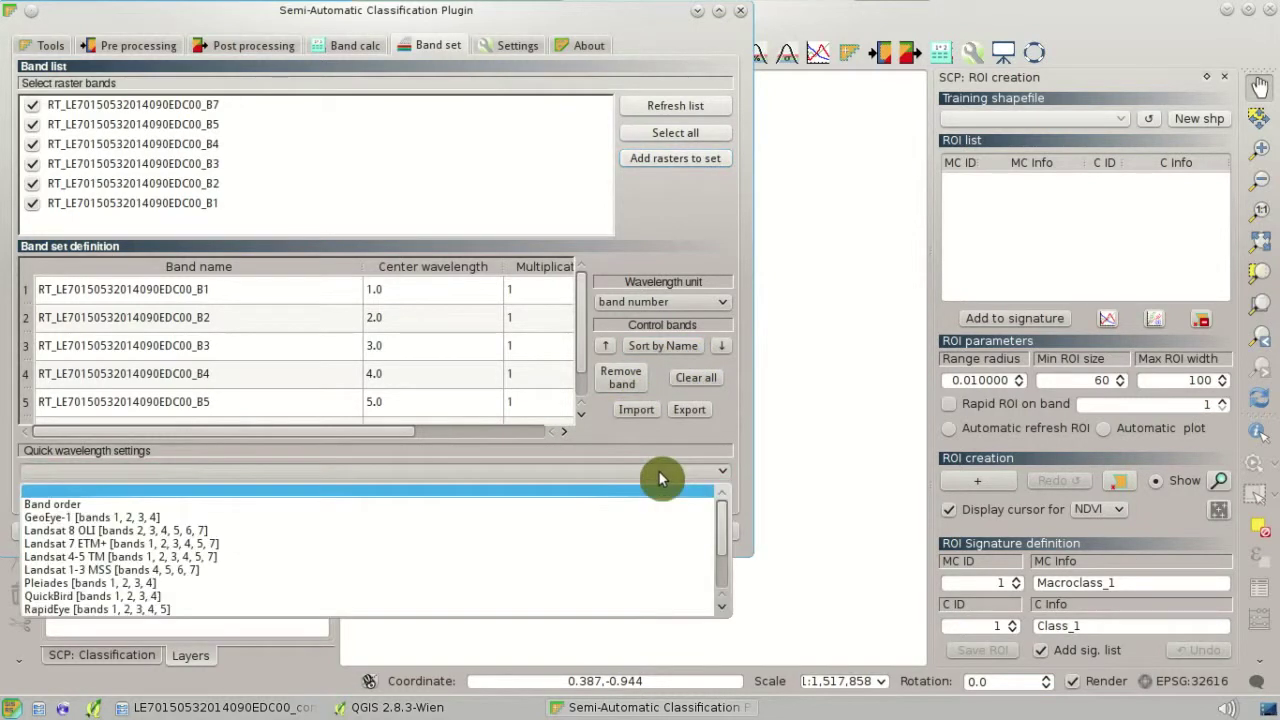
{"action": "left_click", "coordinate": [662, 542]}
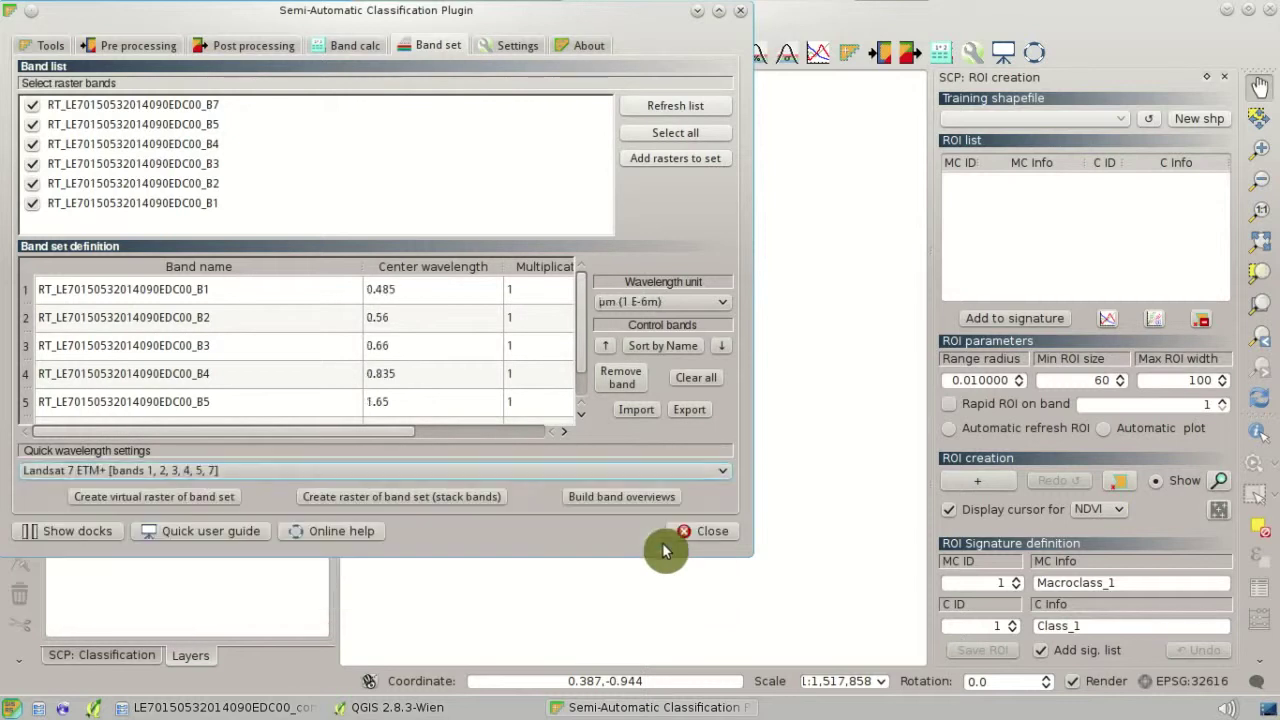
{"action": "left_click", "coordinate": [870, 33]}
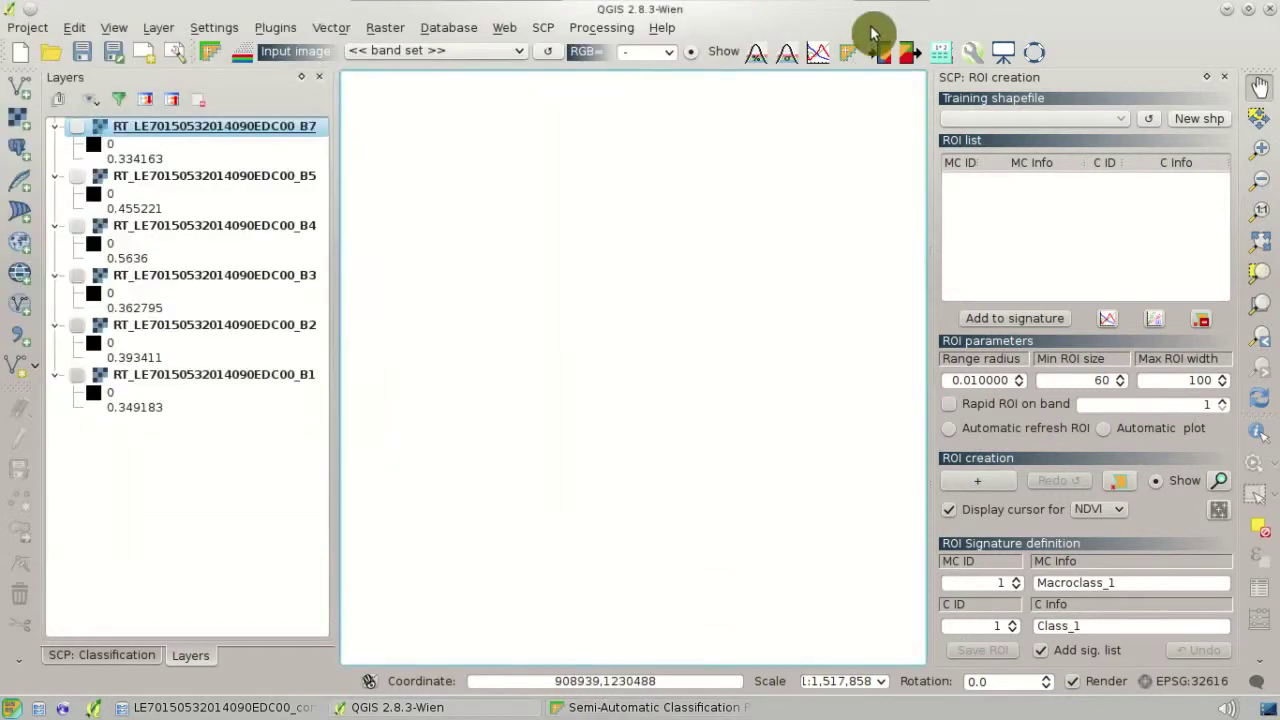
Display the band set as a 4-3-2 RGB colour composite and examine the black stripes around the urban area near the scene centre.
{"action": "left_click", "coordinate": [664, 57]}
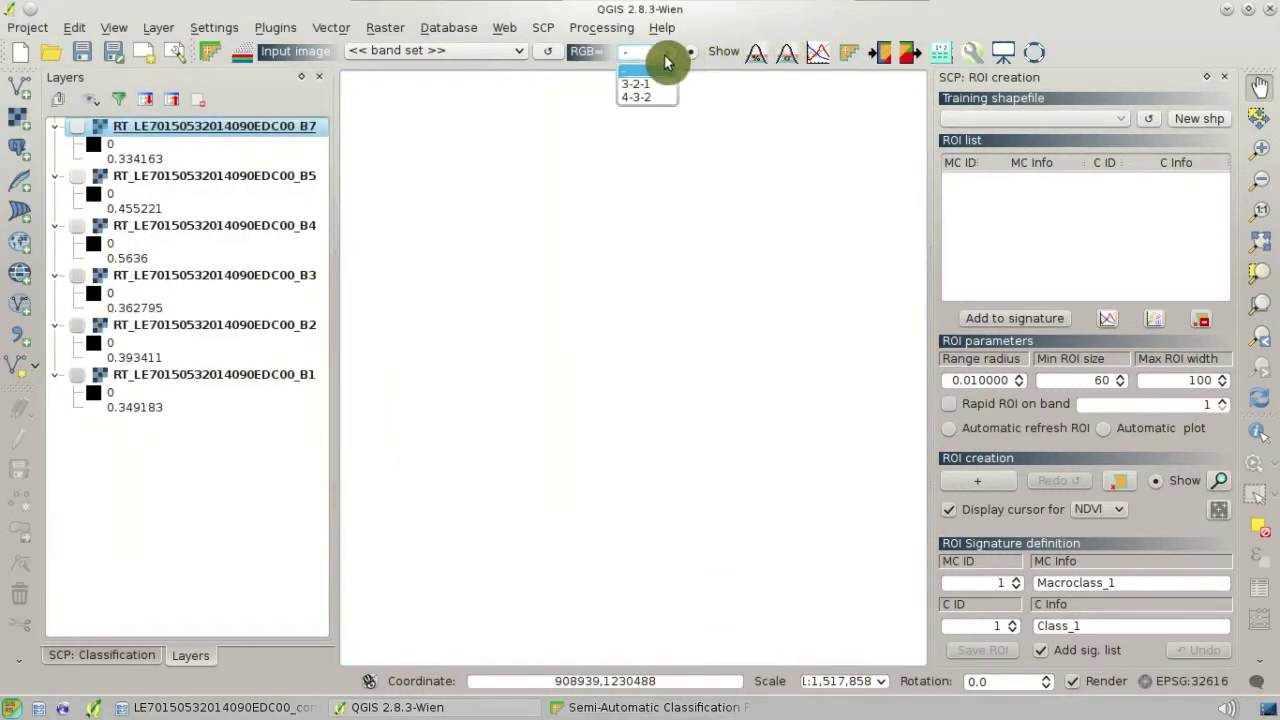
{"action": "left_click", "coordinate": [647, 104]}
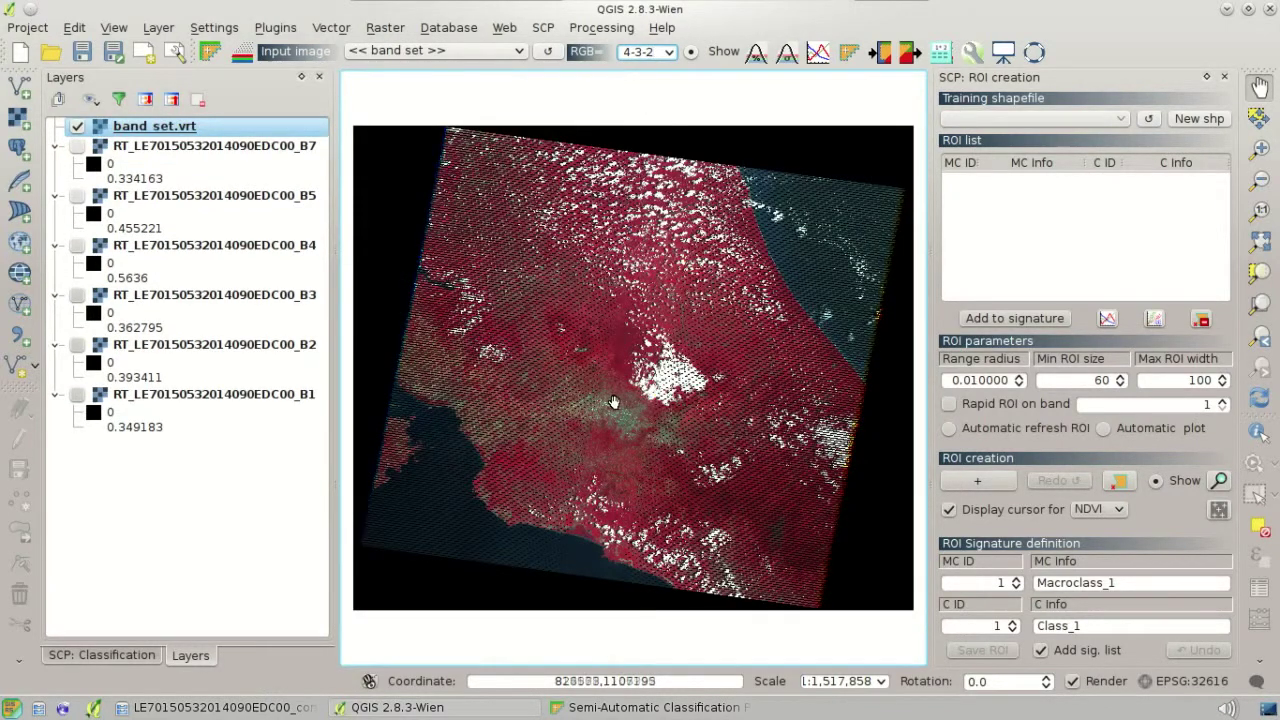
{"action": "scroll", "coordinate": [614, 402], "scroll_direction": "up", "scroll_amount": 1}
{"action": "scroll", "coordinate": [609, 402], "scroll_direction": "up", "scroll_amount": 1}
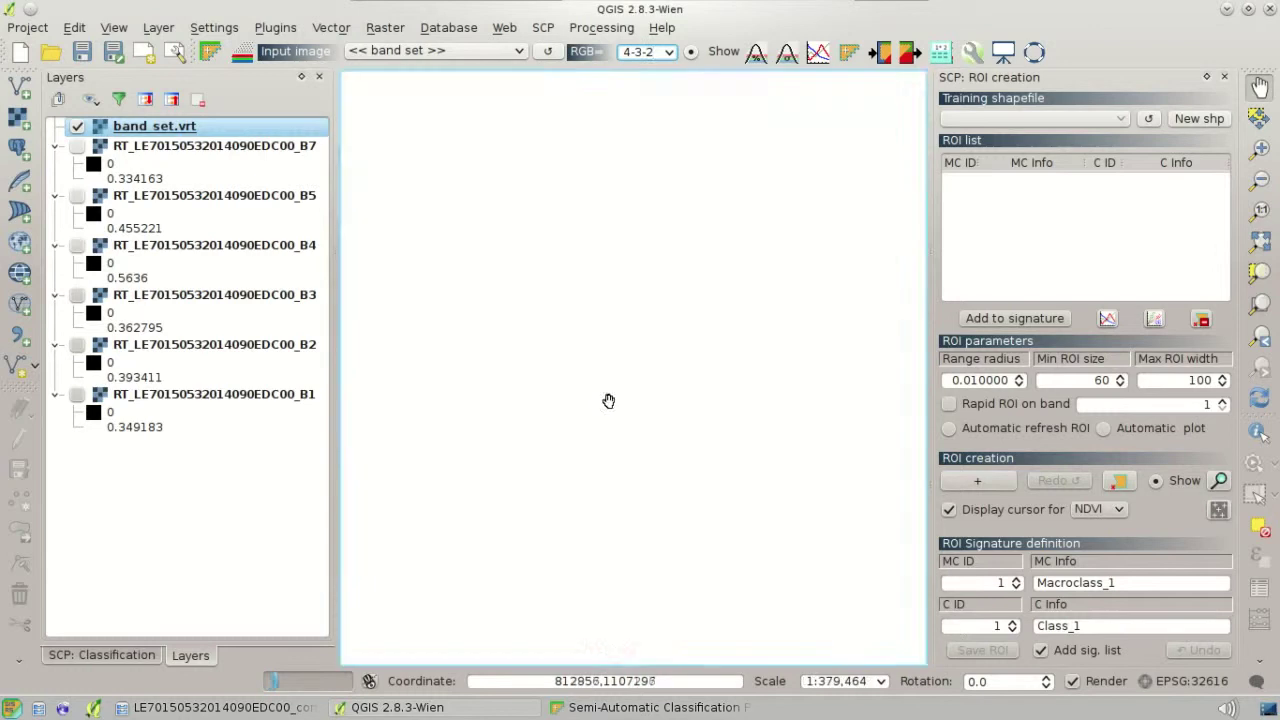
{"action": "scroll", "coordinate": [615, 412], "scroll_direction": "up", "scroll_amount": 1}
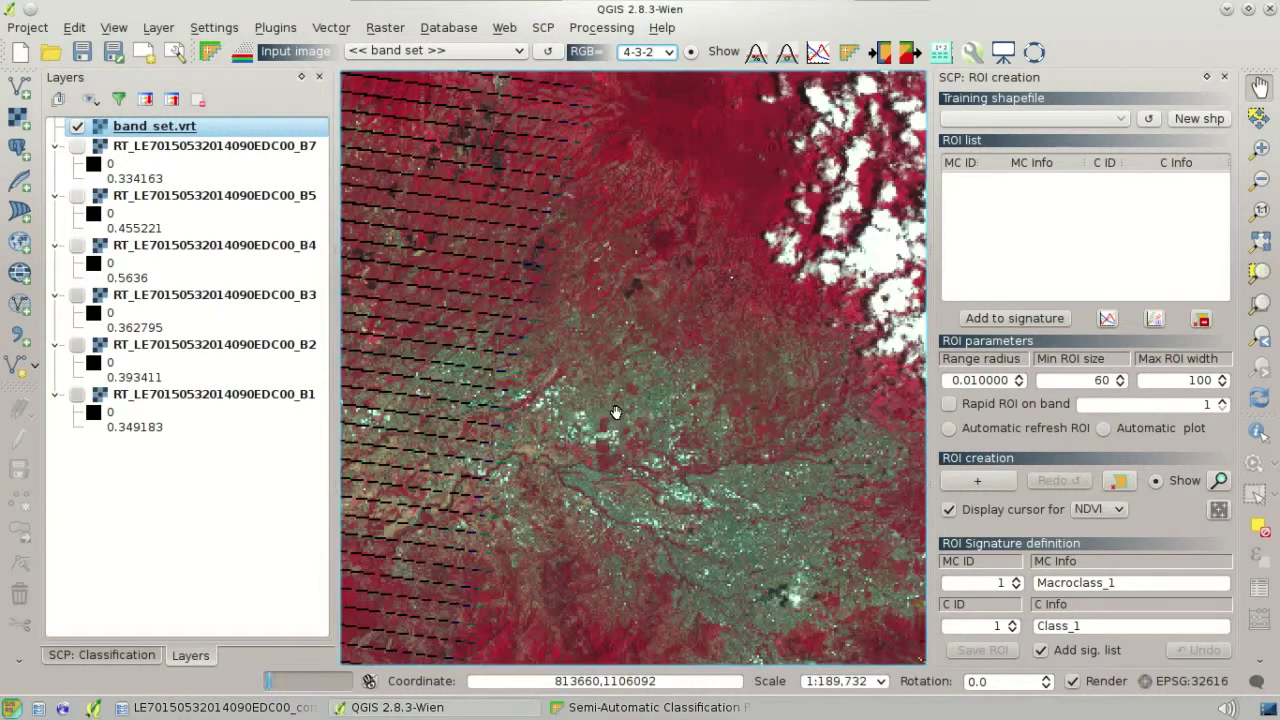
{"action": "scroll", "coordinate": [506, 413], "scroll_direction": "up", "scroll_amount": 2}
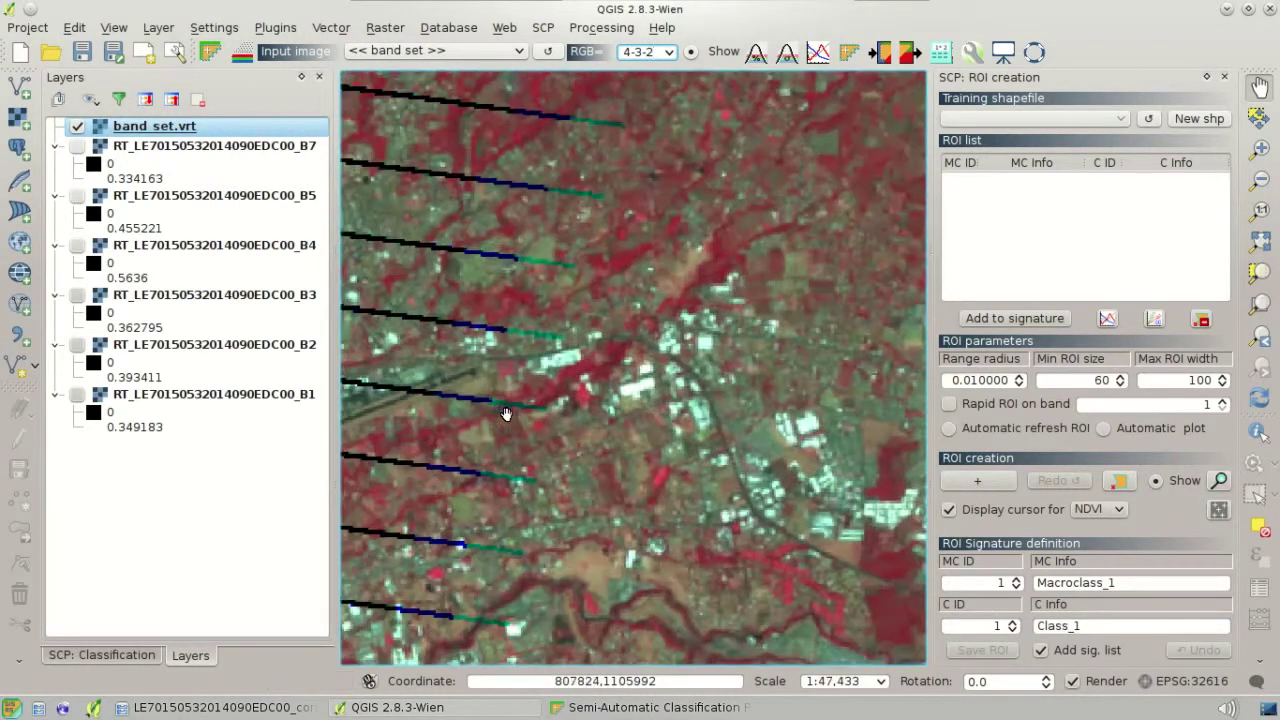
{"action": "left_click_drag", "start_coordinate": [506, 413], "coordinate": [994, 426]}
{"action": "left_click_drag", "start_coordinate": [634, 426], "coordinate": [717, 146]}
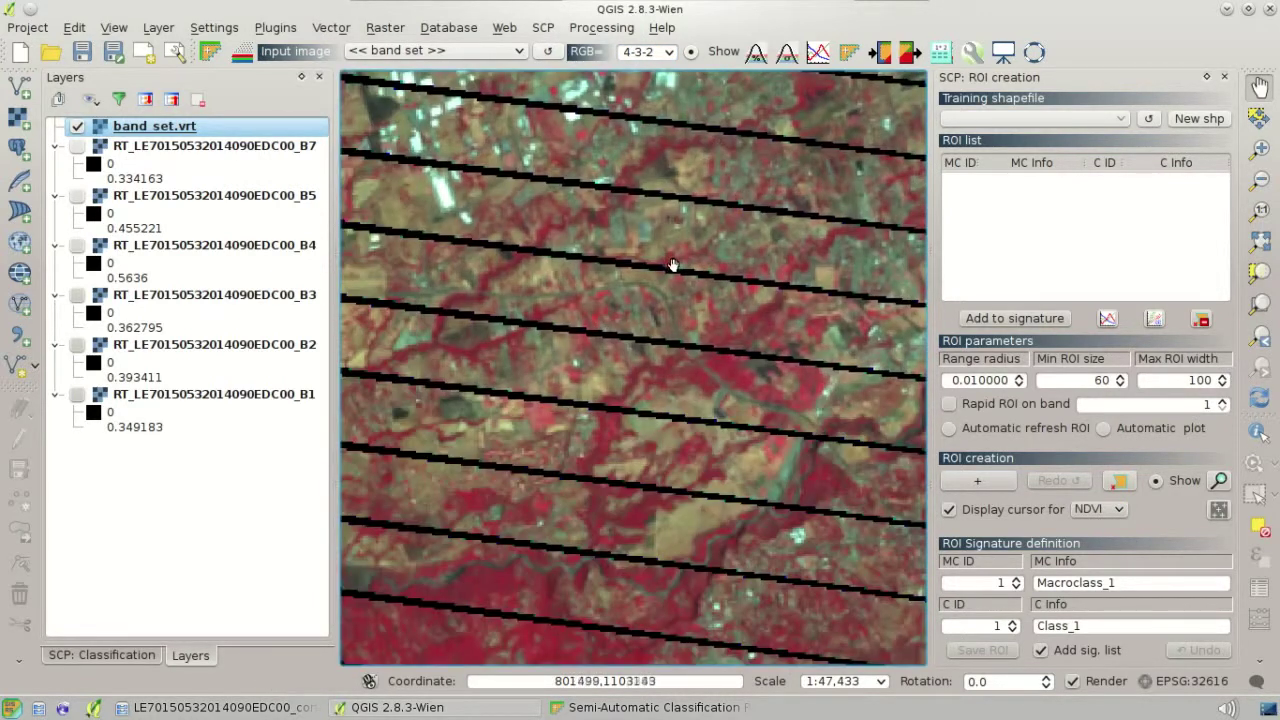
{"action": "scroll", "coordinate": [673, 265], "scroll_direction": "down", "scroll_amount": 1}
{"action": "scroll", "coordinate": [674, 266], "scroll_direction": "down", "scroll_amount": 1}
{"action": "left_click_drag", "start_coordinate": [760, 258], "coordinate": [570, 238]}
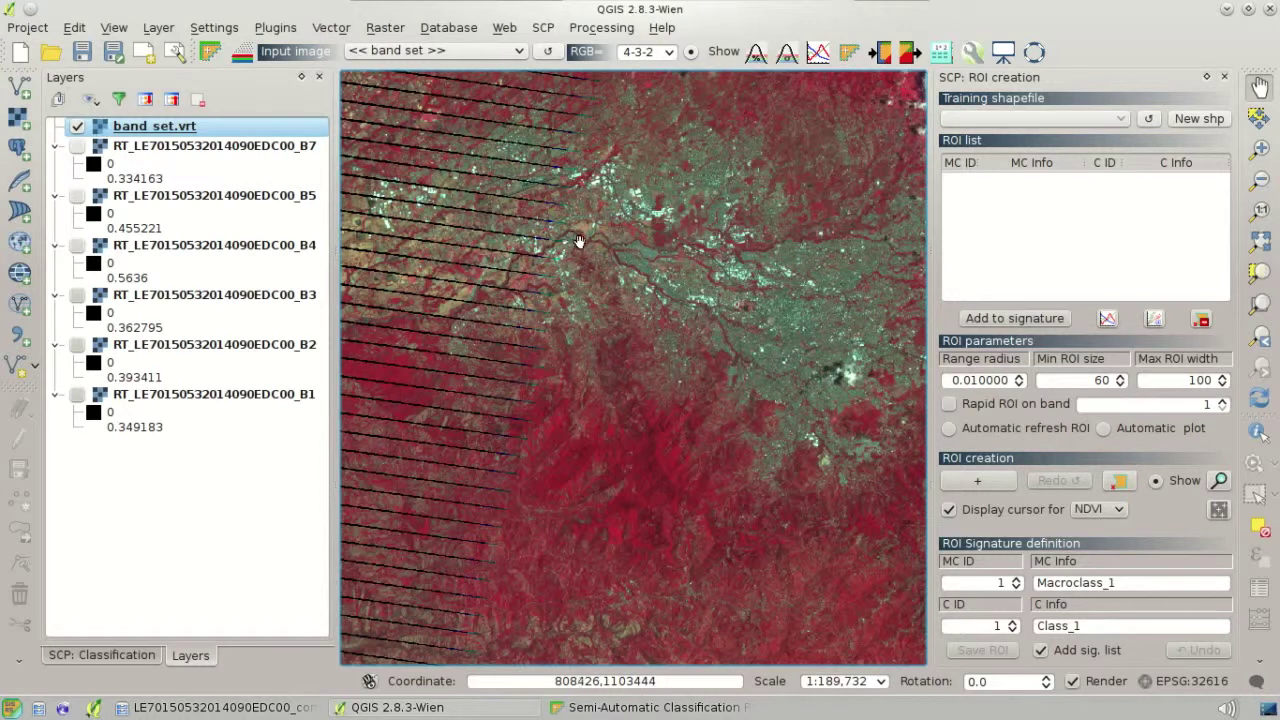
Bring up the classification settings and examine the classified Landsat 7 scene closely, including the striped gaps near the urban area.
{"action": "left_click", "coordinate": [110, 656]}
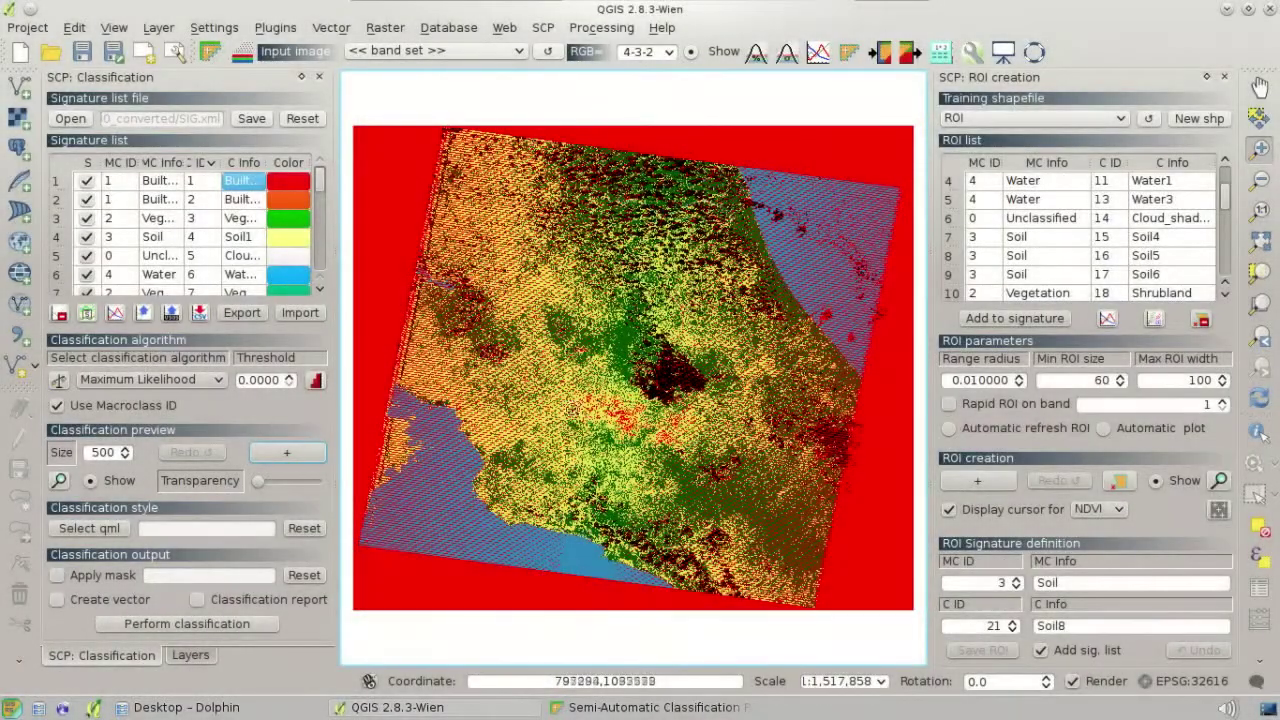
{"action": "scroll", "coordinate": [595, 380], "scroll_direction": "up", "scroll_amount": 3}
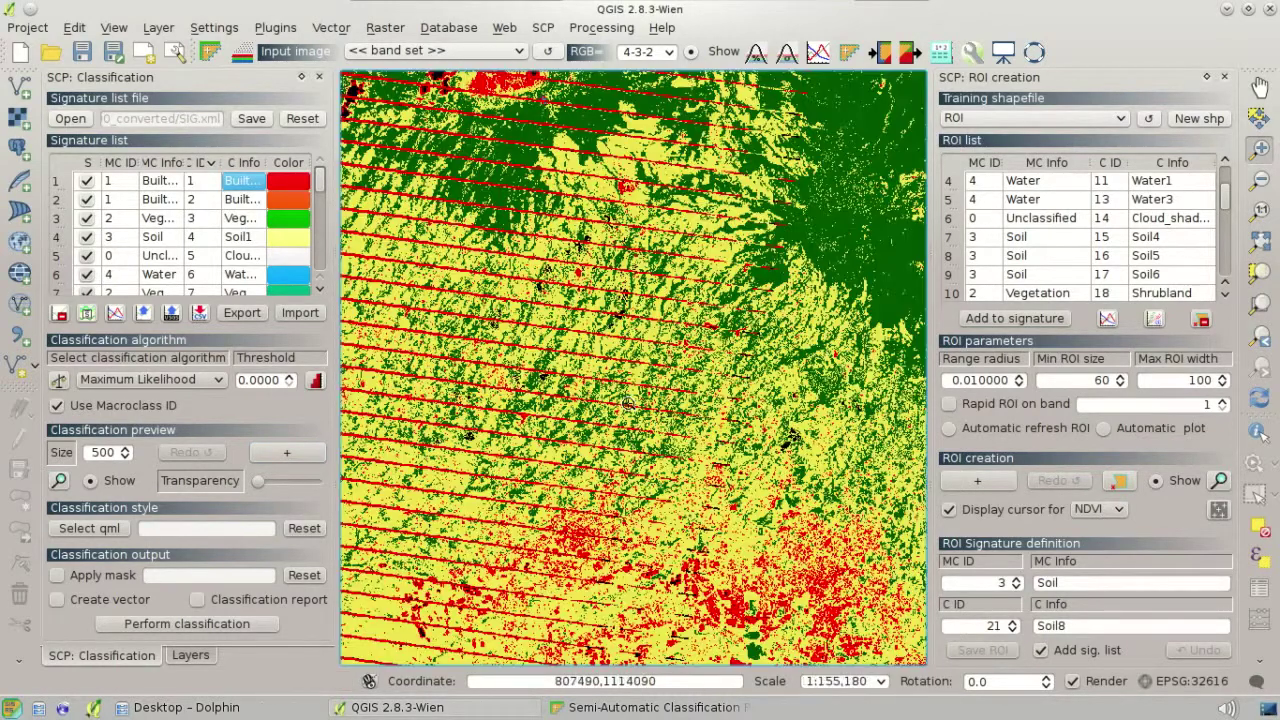
{"action": "left_click_drag", "start_coordinate": [582, 448], "coordinate": [756, 552]}
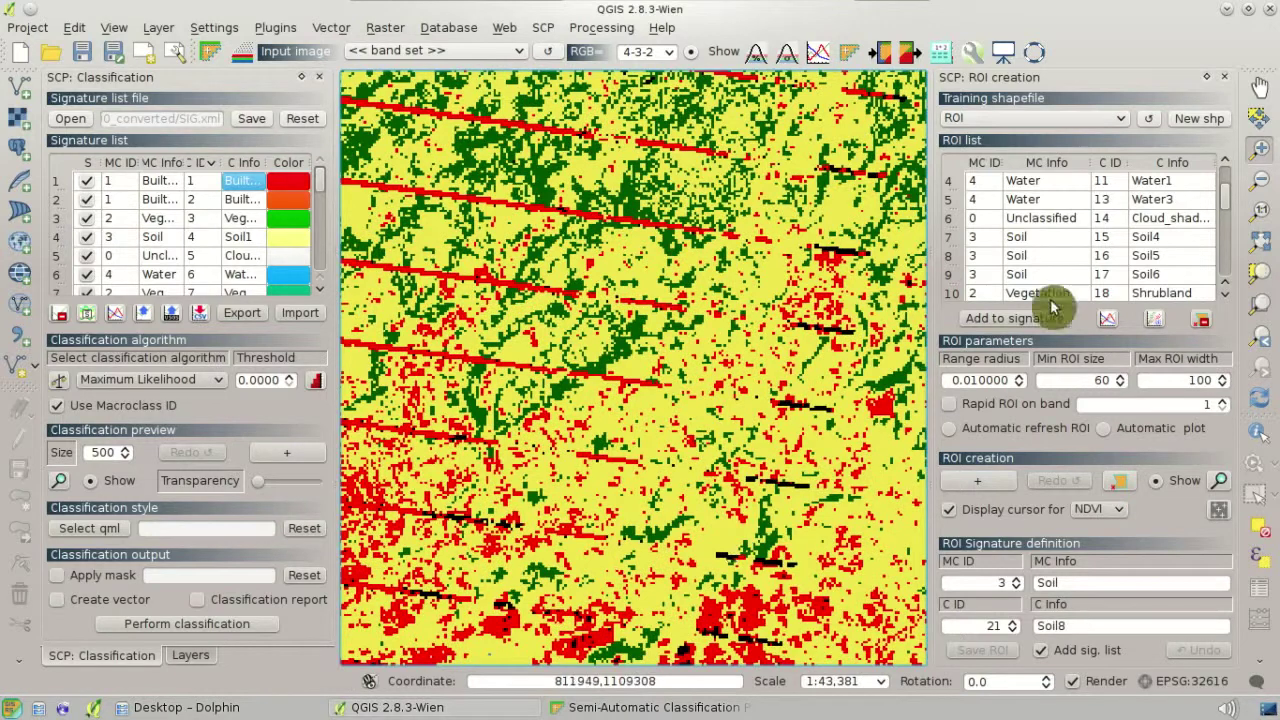
{"action": "left_click", "coordinate": [1260, 88]}
{"action": "left_click_drag", "start_coordinate": [790, 305], "coordinate": [855, 405]}
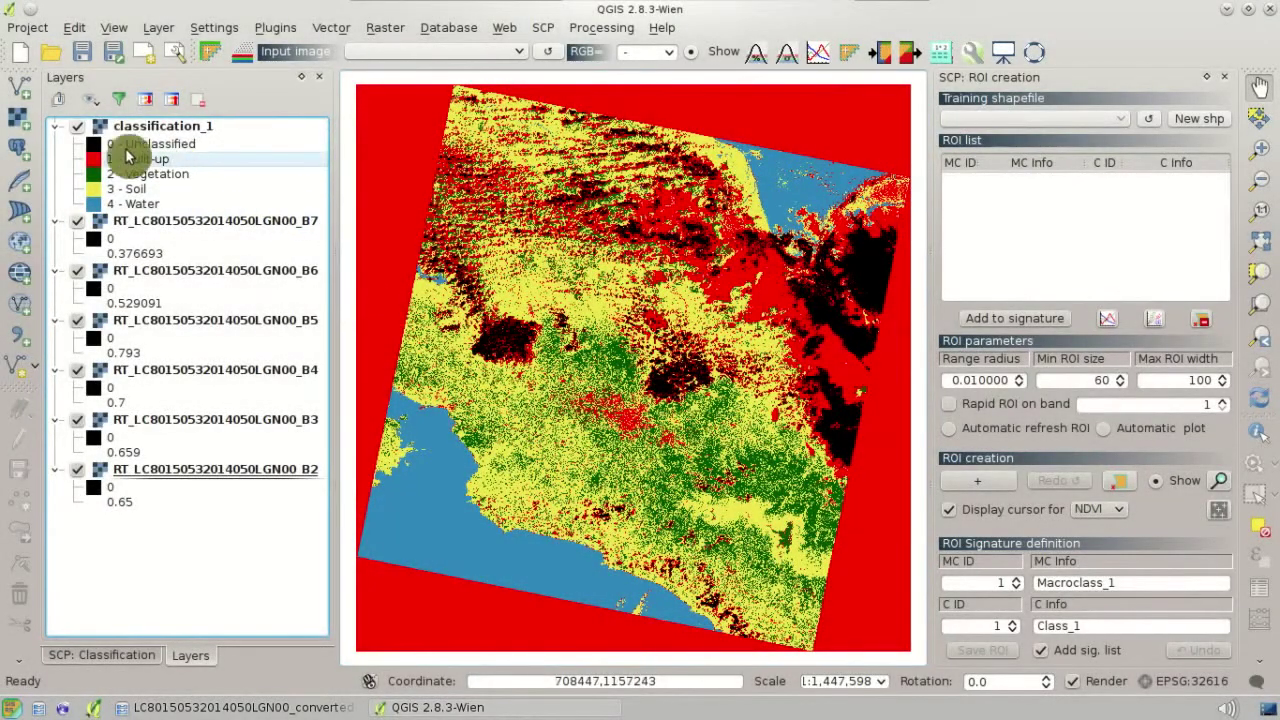
Compare classification_1 with the underlying Landsat bands by hiding the classification layer and showing it again.
{"action": "left_click", "coordinate": [75, 127]}
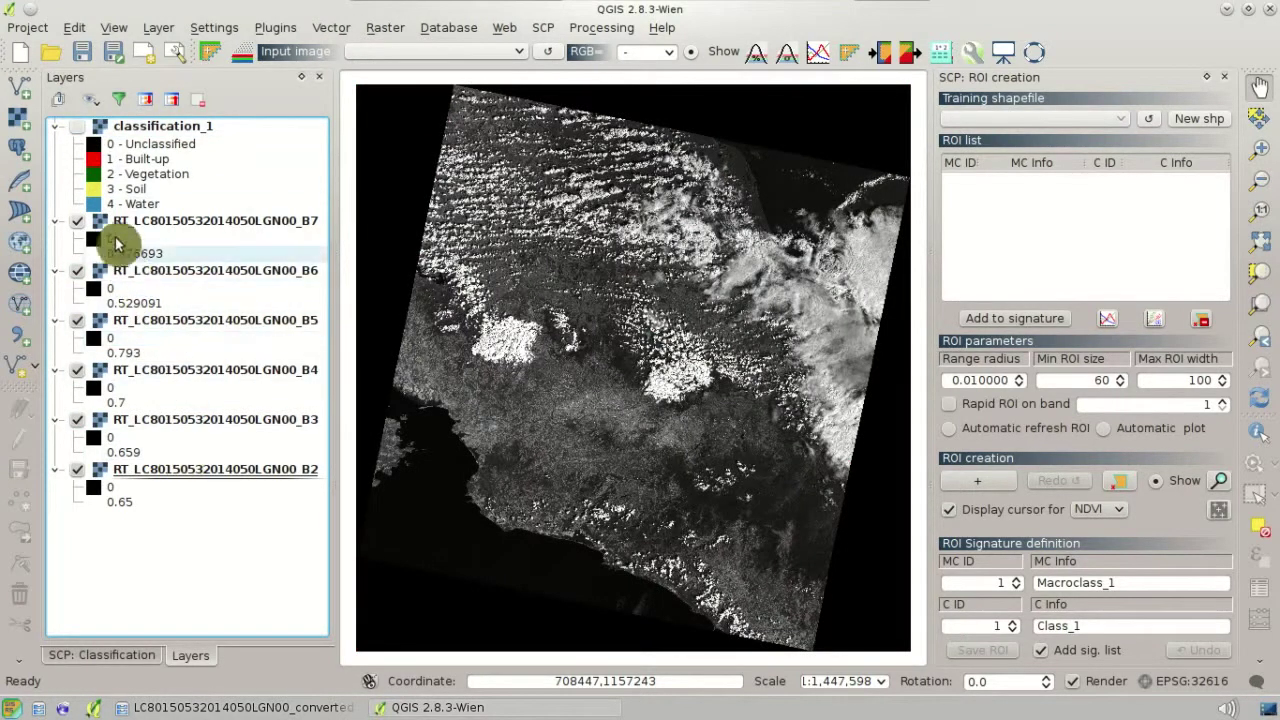
{"action": "left_click", "coordinate": [78, 128]}
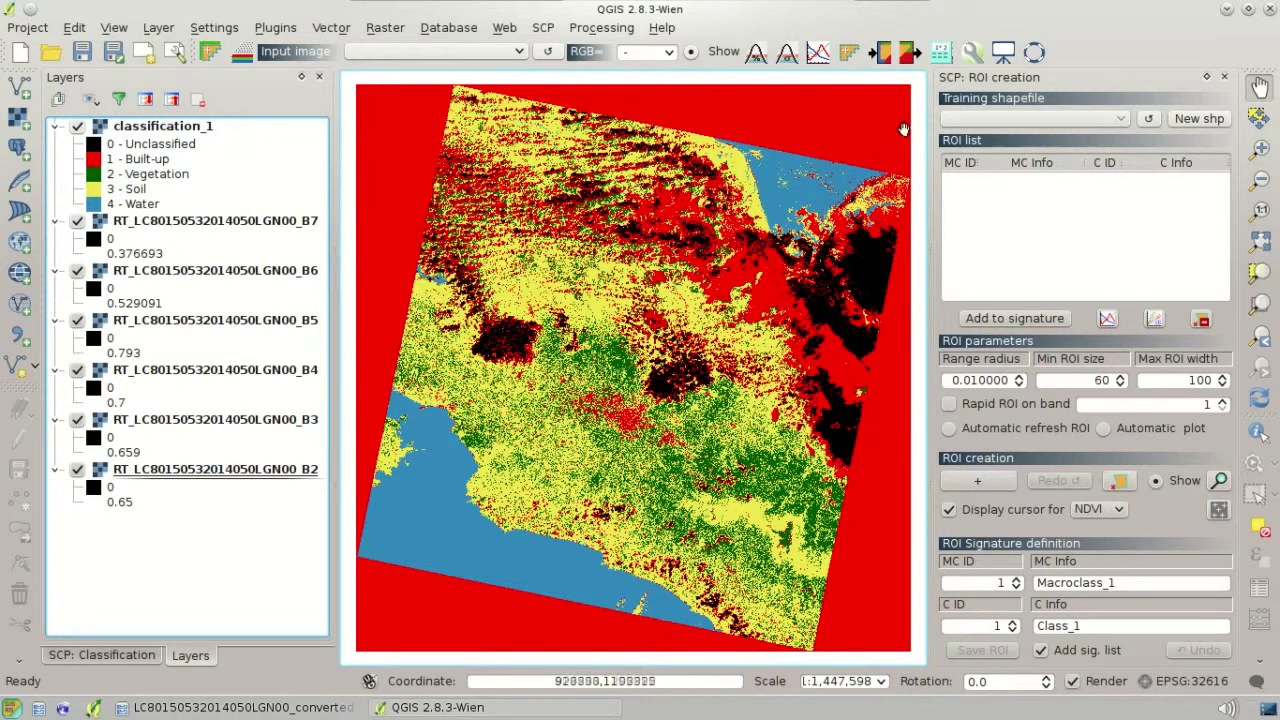
Open the band calculator, move its window clear of the layer list, and refresh the list of raster bands.
{"action": "left_click", "coordinate": [942, 54]}
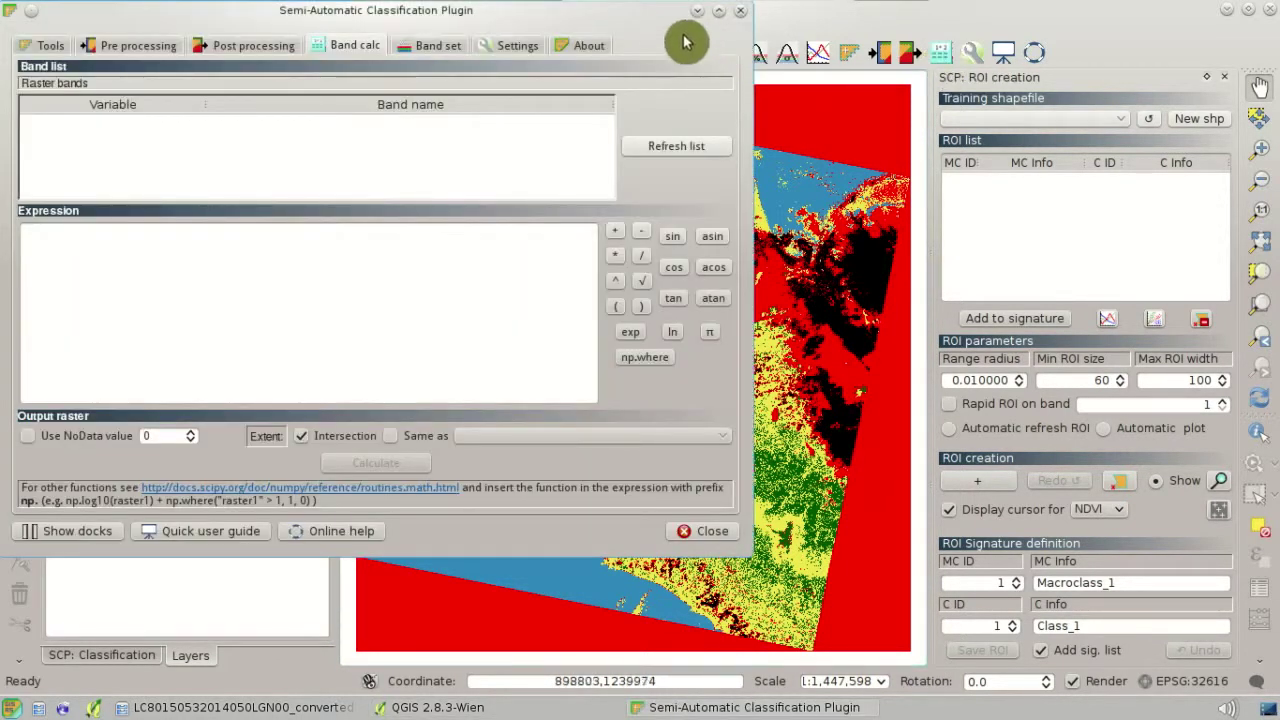
{"action": "left_click_drag", "start_coordinate": [636, 26], "coordinate": [1104, 176]}
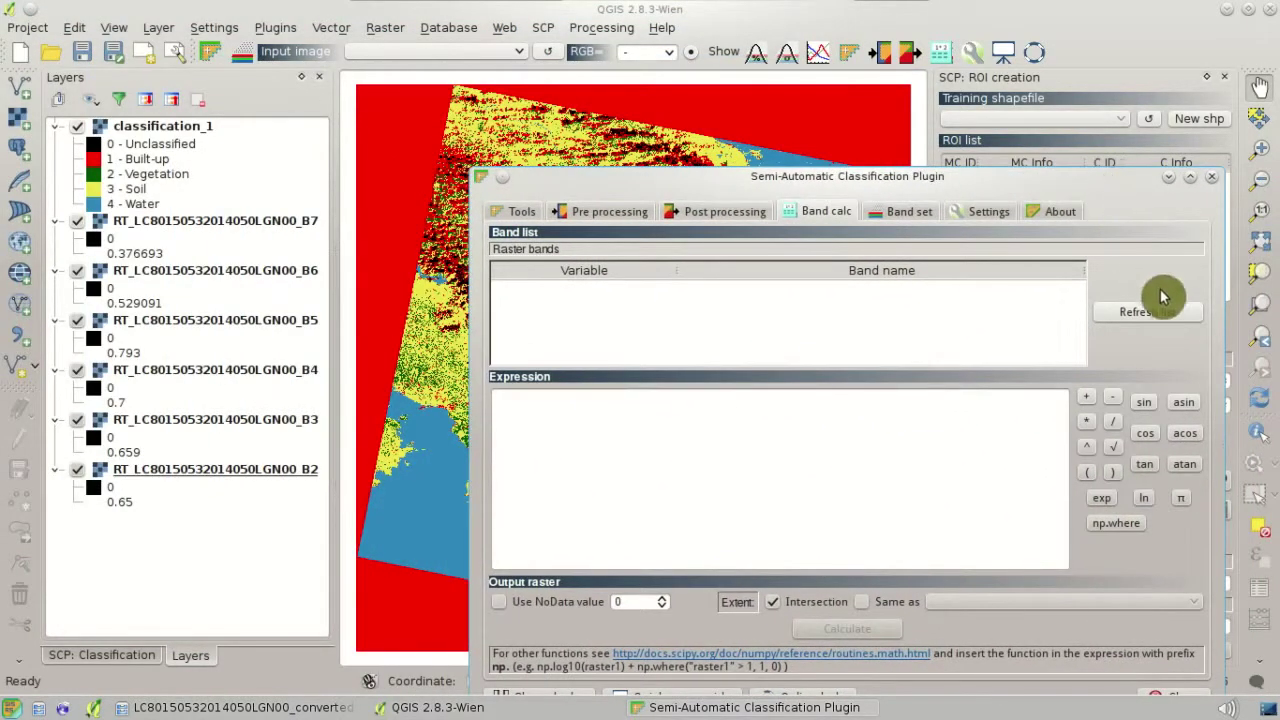
{"action": "left_click", "coordinate": [1183, 318]}
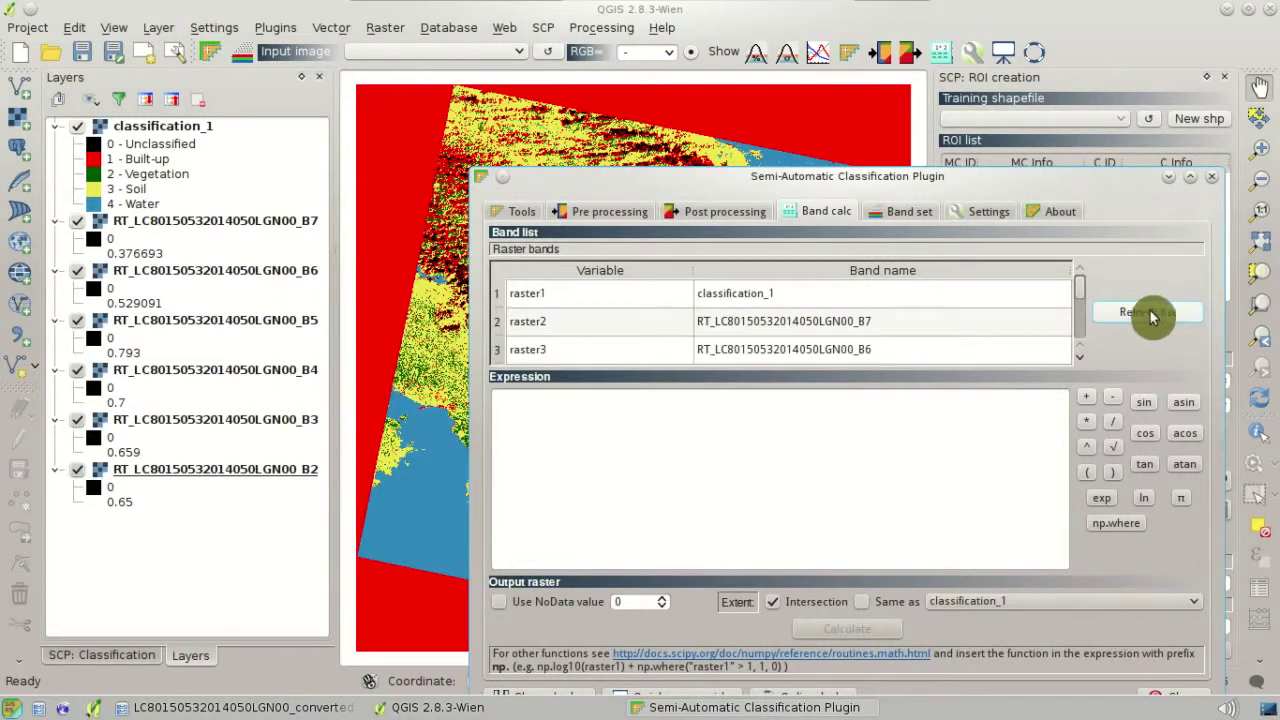
{"action": "left_click_drag", "start_coordinate": [1080, 295], "coordinate": [1090, 480]}
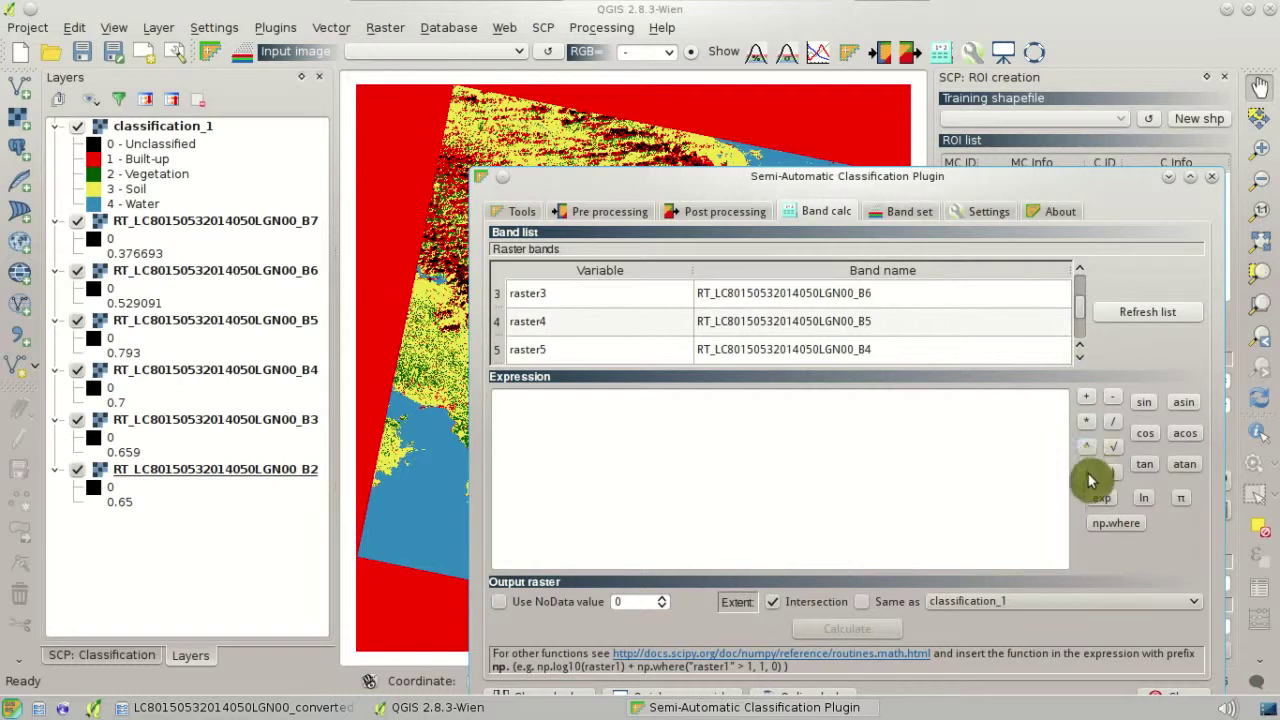
{"action": "double_click", "coordinate": [863, 328]}
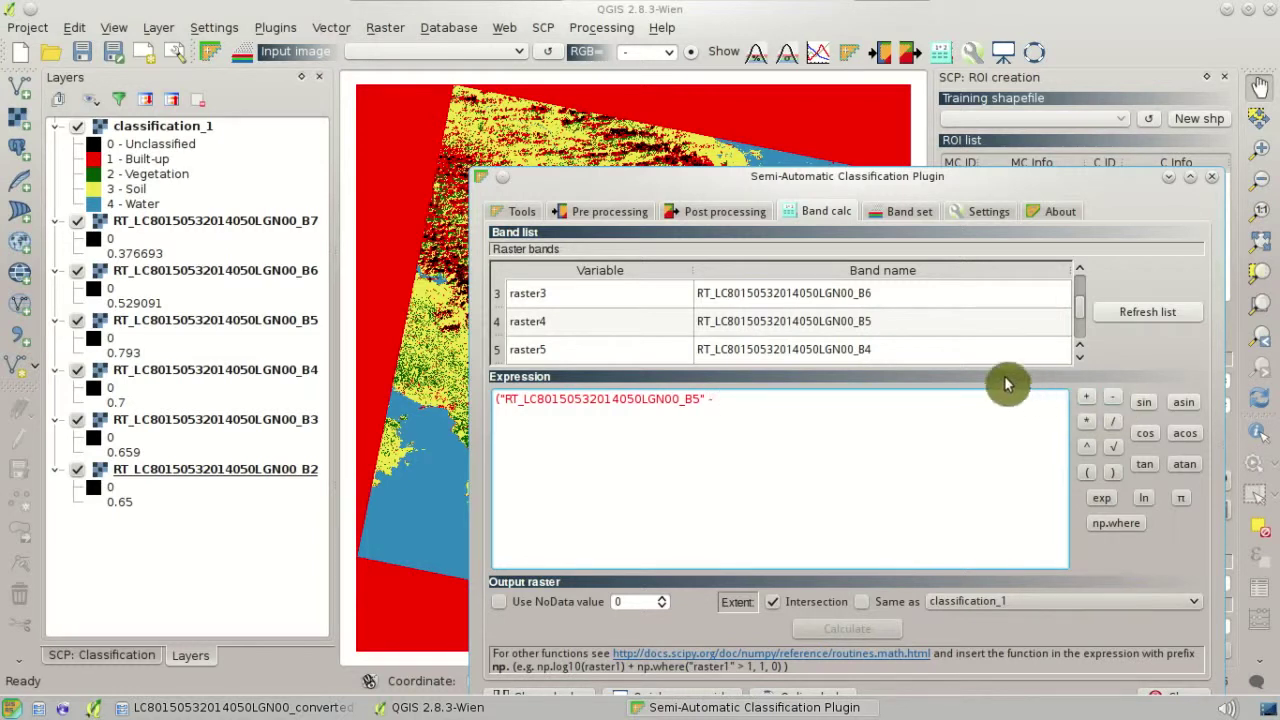
{"action": "double_click", "coordinate": [937, 362]}
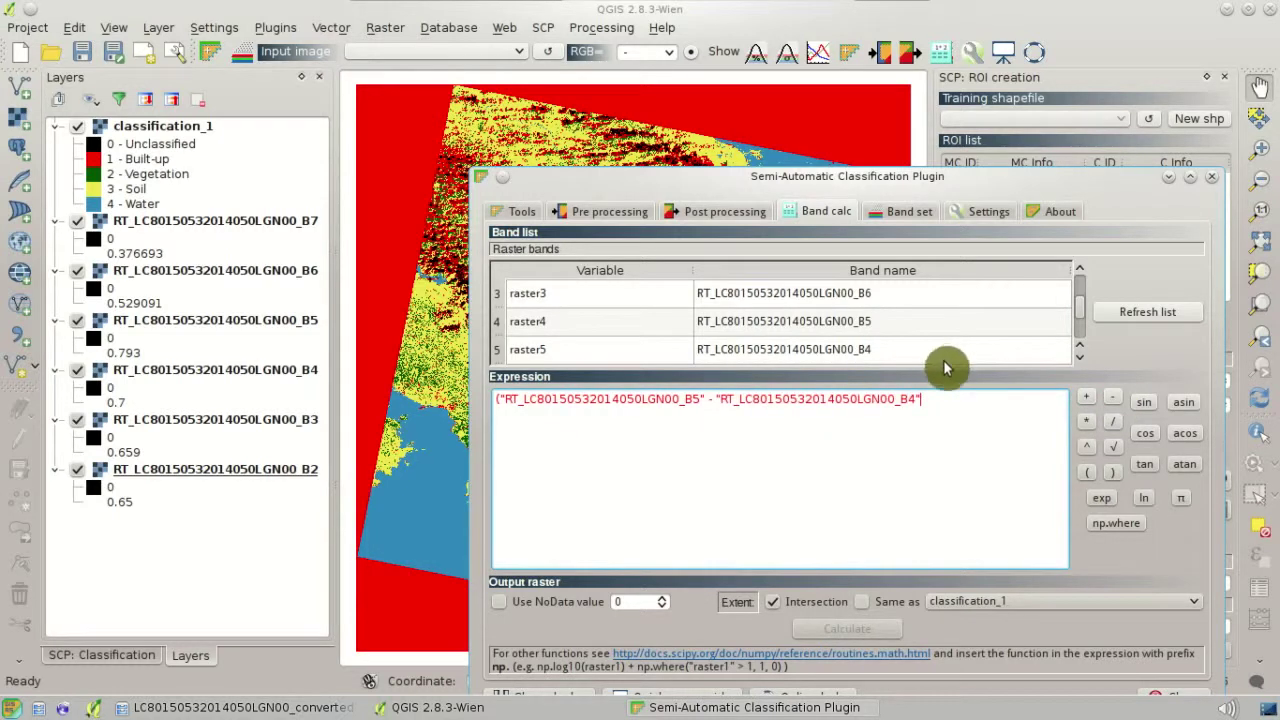
{"action": "left_click", "coordinate": [1114, 474]}
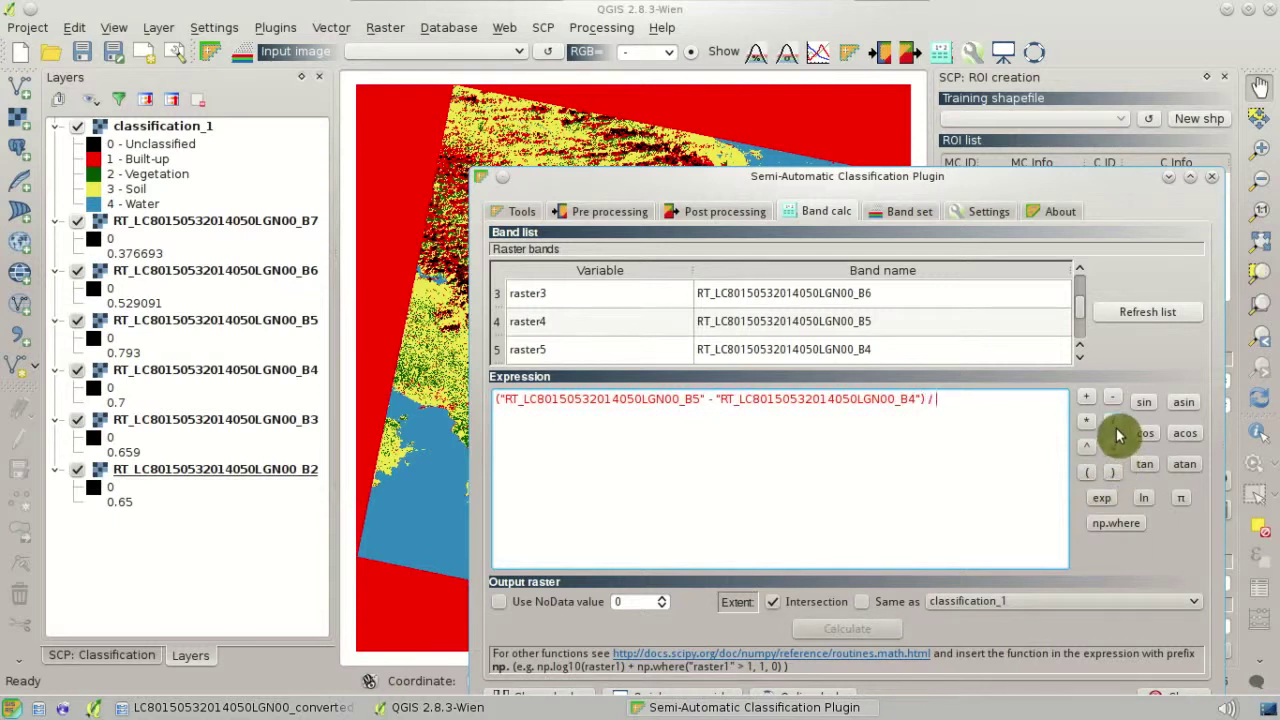
{"action": "left_click", "coordinate": [1090, 471]}
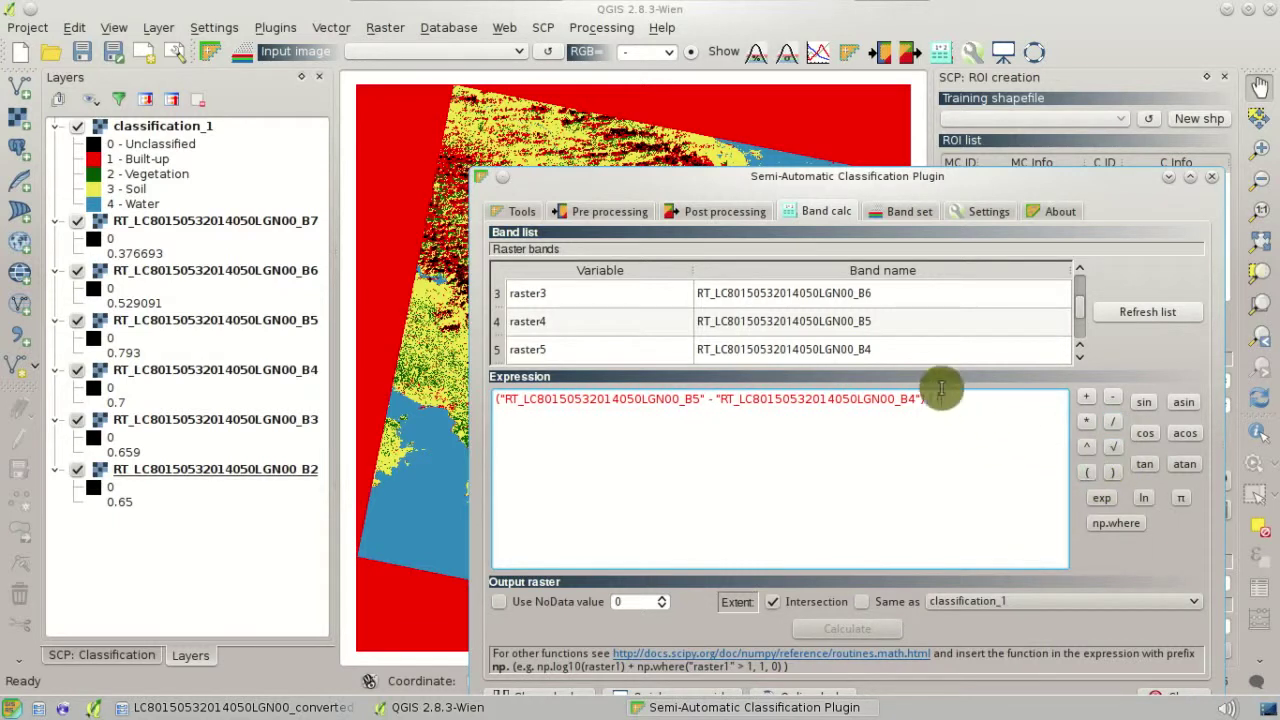
{"action": "double_click", "coordinate": [894, 333]}
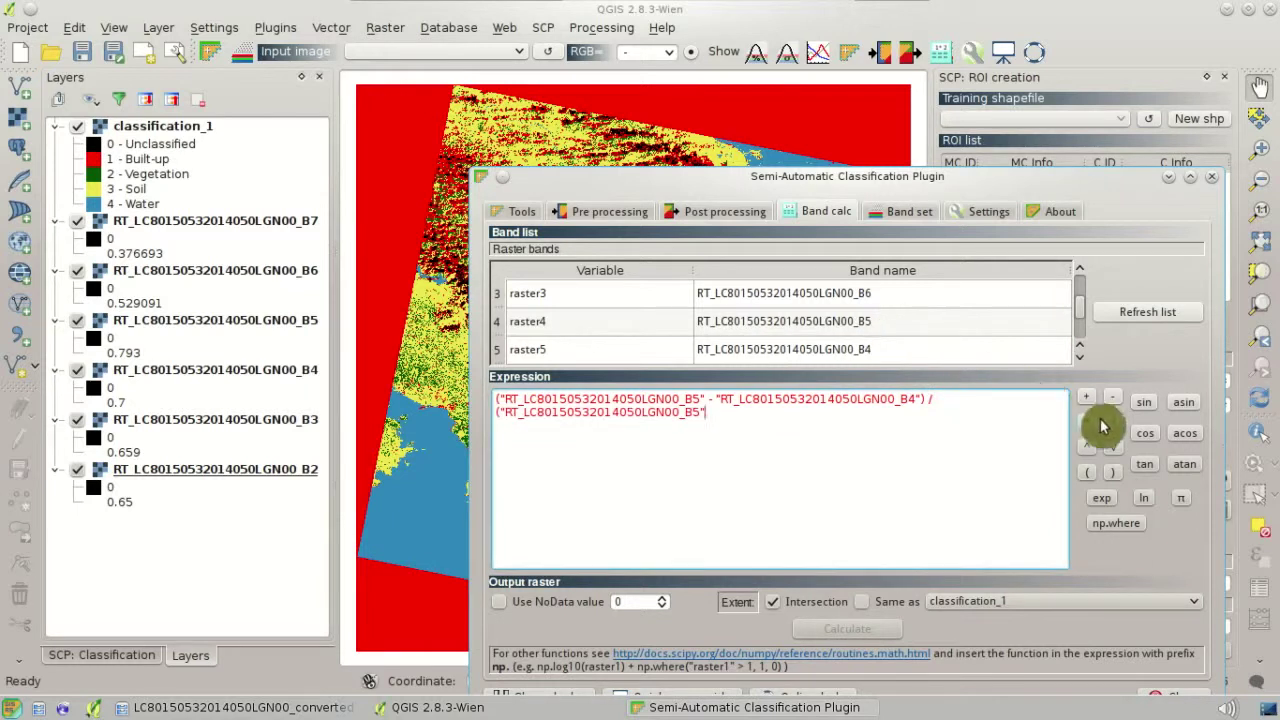
{"action": "double_click", "coordinate": [997, 352]}
{"action": "left_click", "coordinate": [1112, 472]}
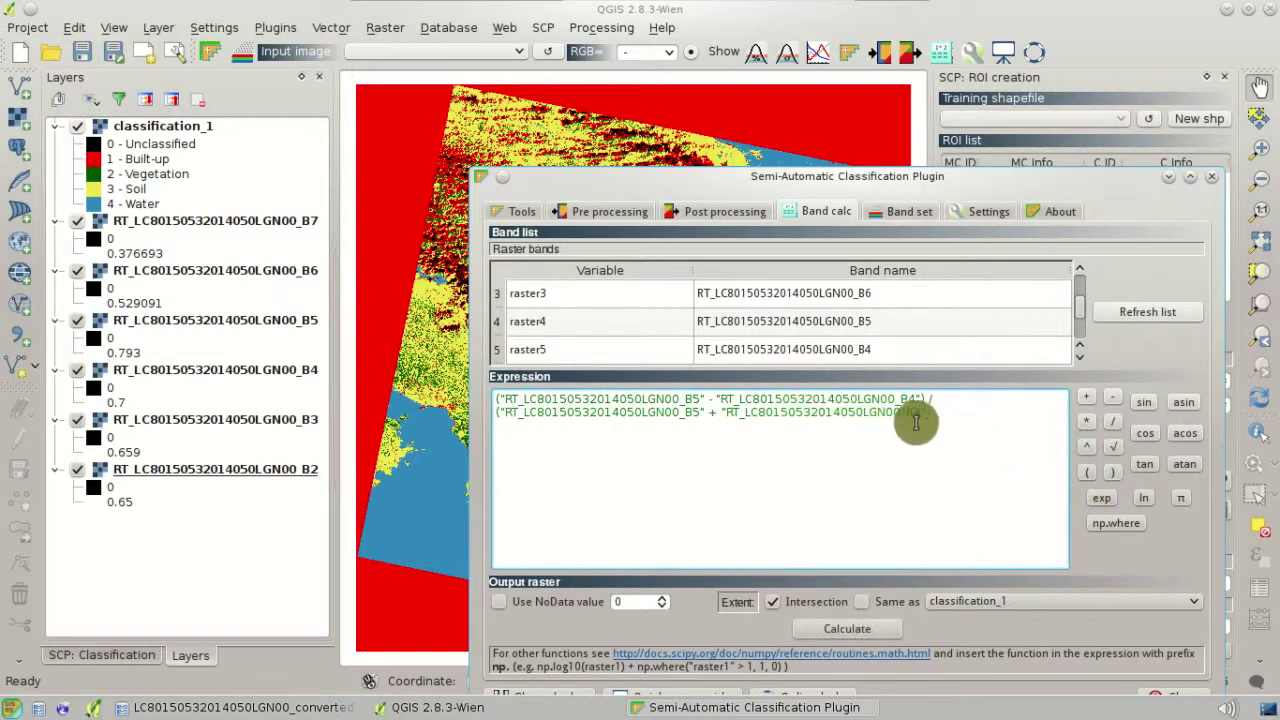
Calculate the band expression and save the output raster to the Desktop as NDVI_1.tif.
{"action": "left_click", "coordinate": [868, 636]}
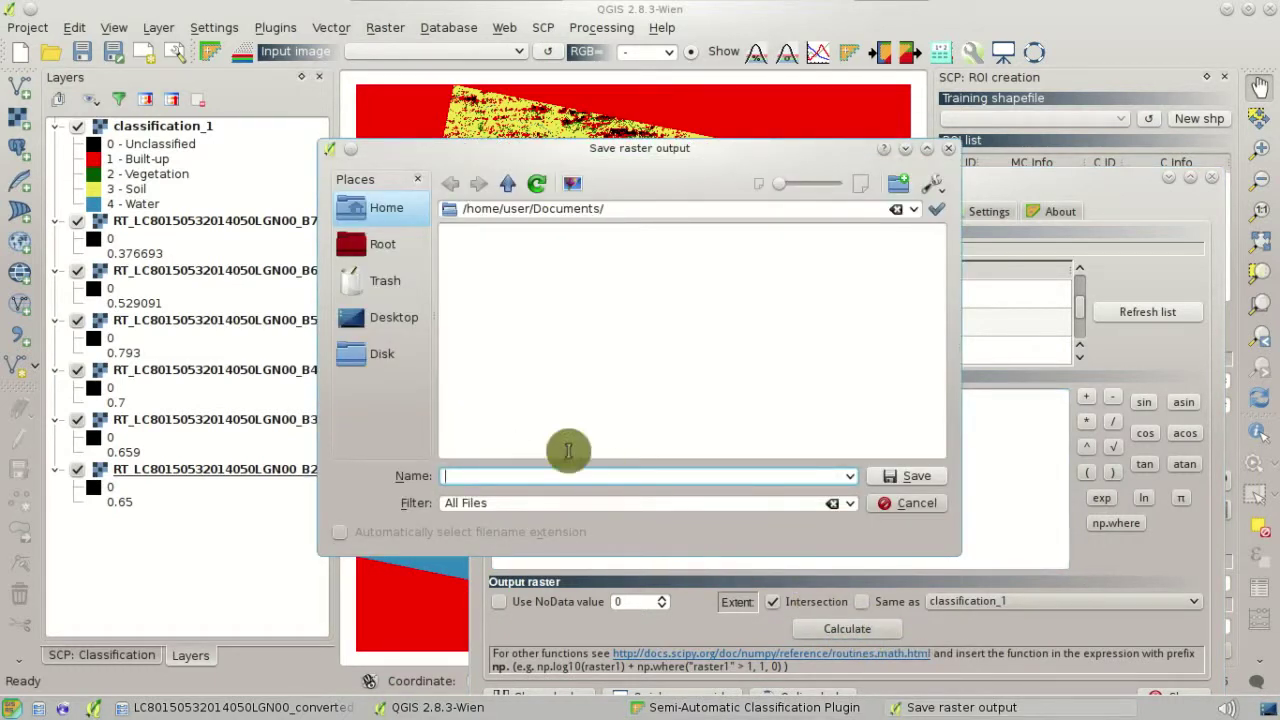
{"action": "left_click", "coordinate": [398, 318]}
{"action": "left_click", "coordinate": [503, 474]}
{"action": "type", "text": "NDVI_1.tif"}
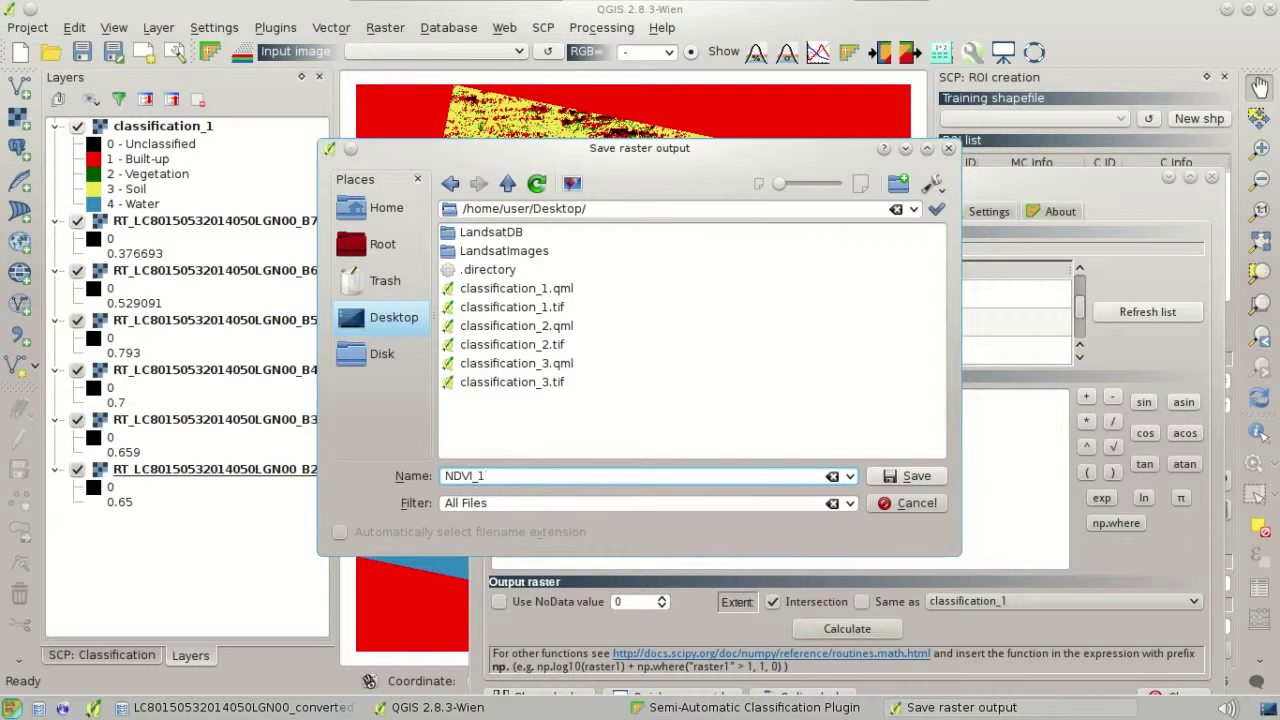
{"action": "left_click", "coordinate": [906, 484]}
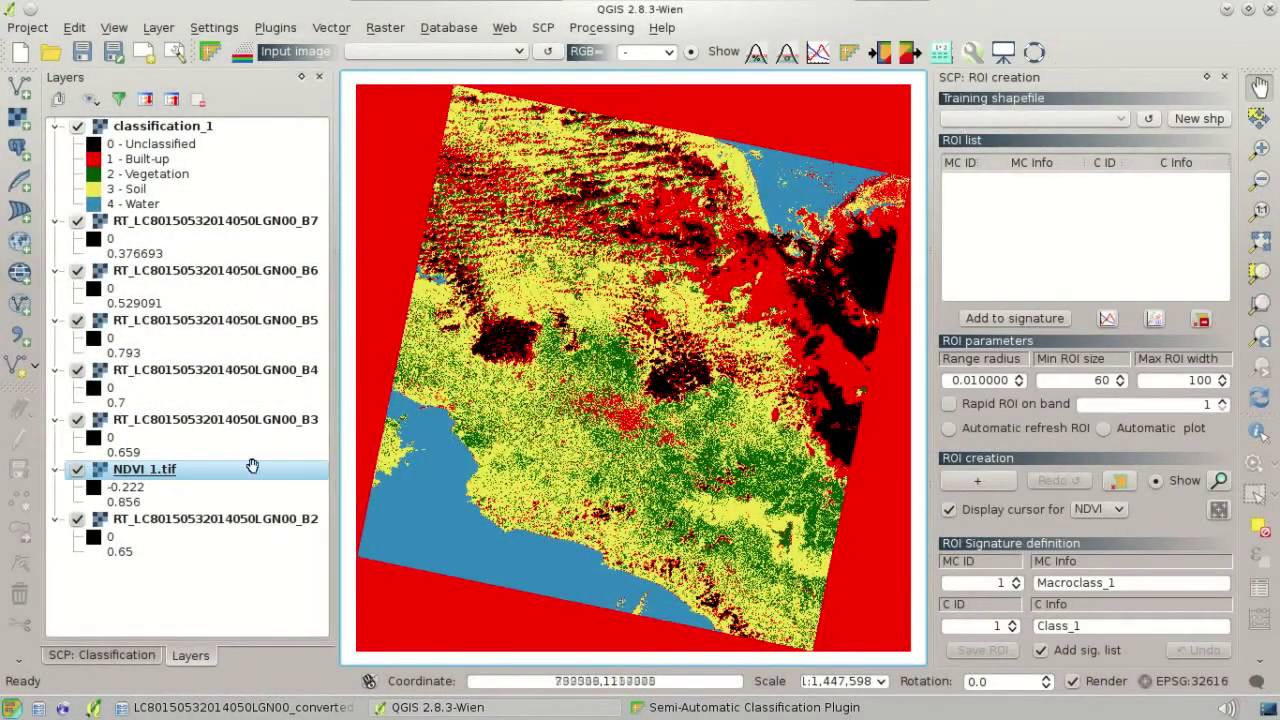
Move NDVI_1.tif to the top of the layers and render it as singleband pseudocolor with a classified continuous BrBG color map.
{"action": "left_click_drag", "start_coordinate": [157, 486], "coordinate": [260, 130]}
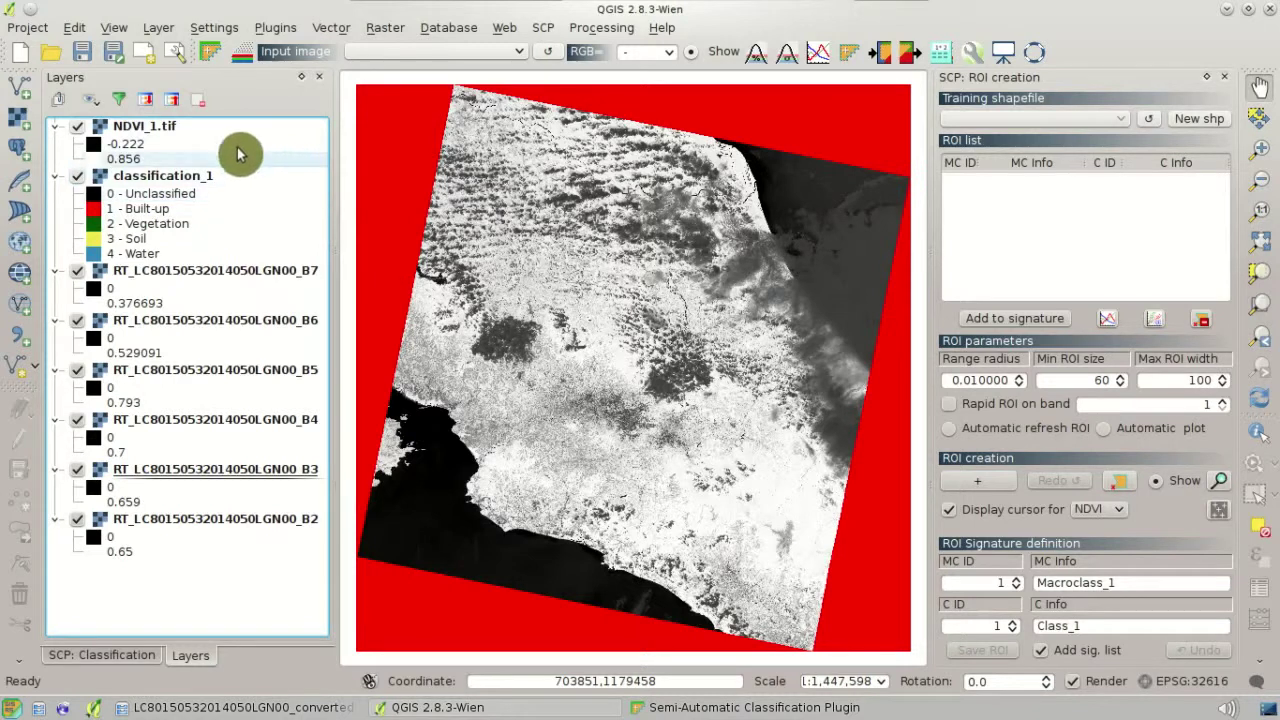
{"action": "double_click", "coordinate": [207, 121]}
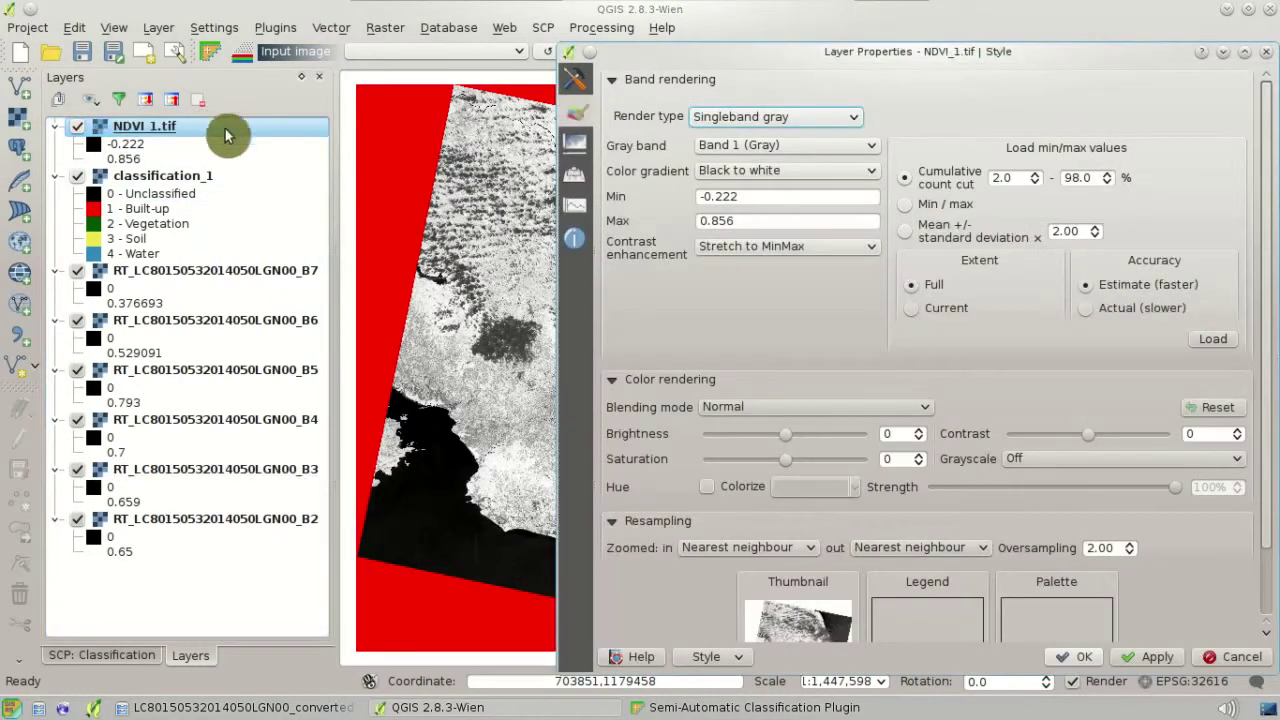
{"action": "left_click", "coordinate": [820, 122]}
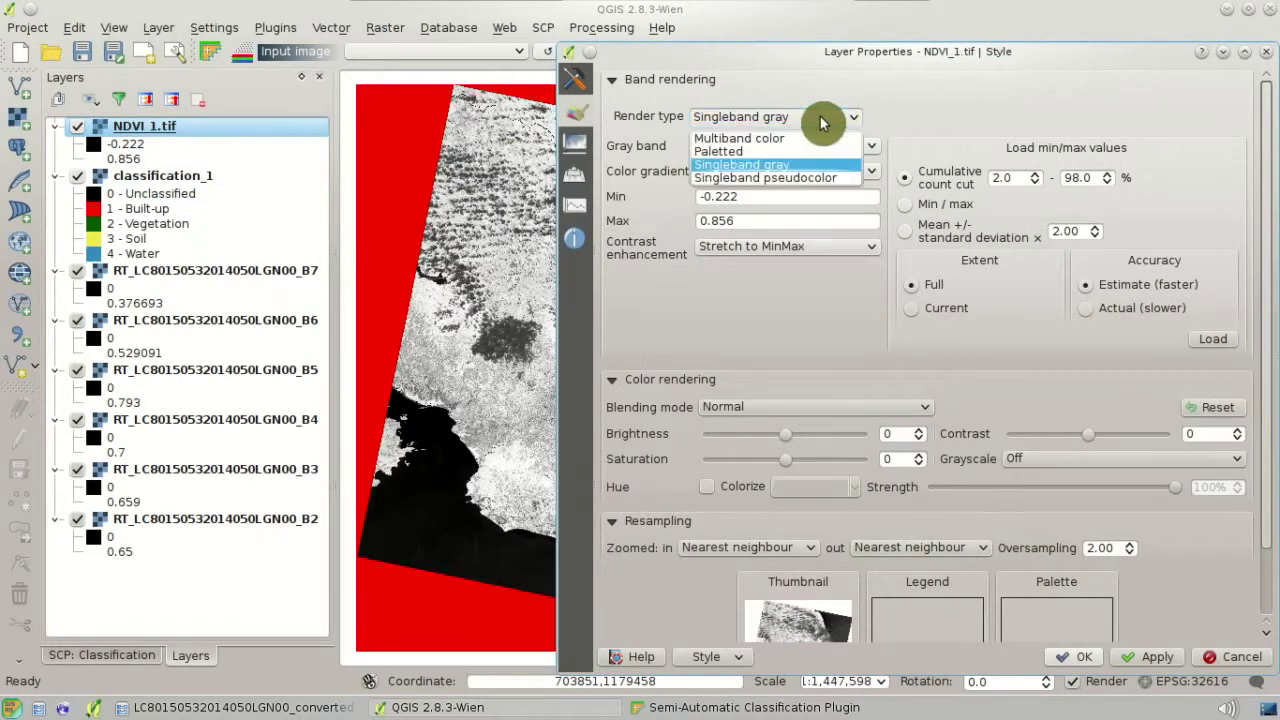
{"action": "left_click", "coordinate": [839, 181]}
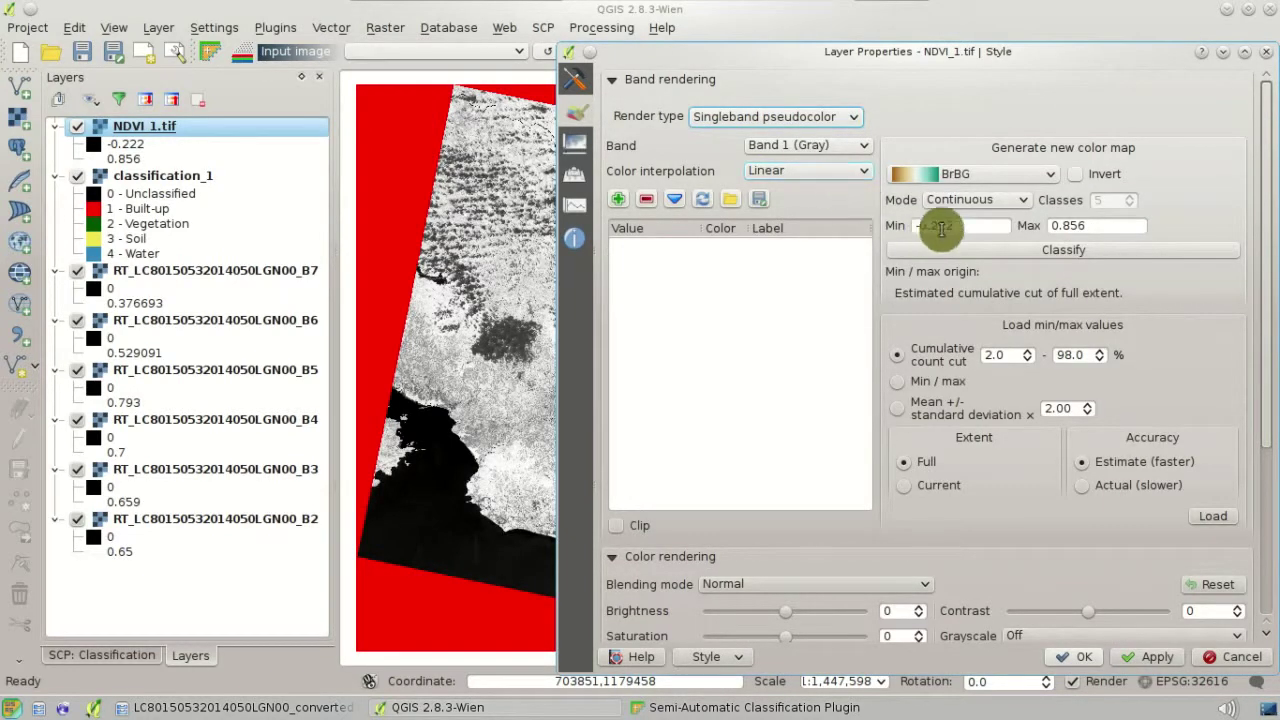
{"action": "left_click", "coordinate": [1009, 258]}
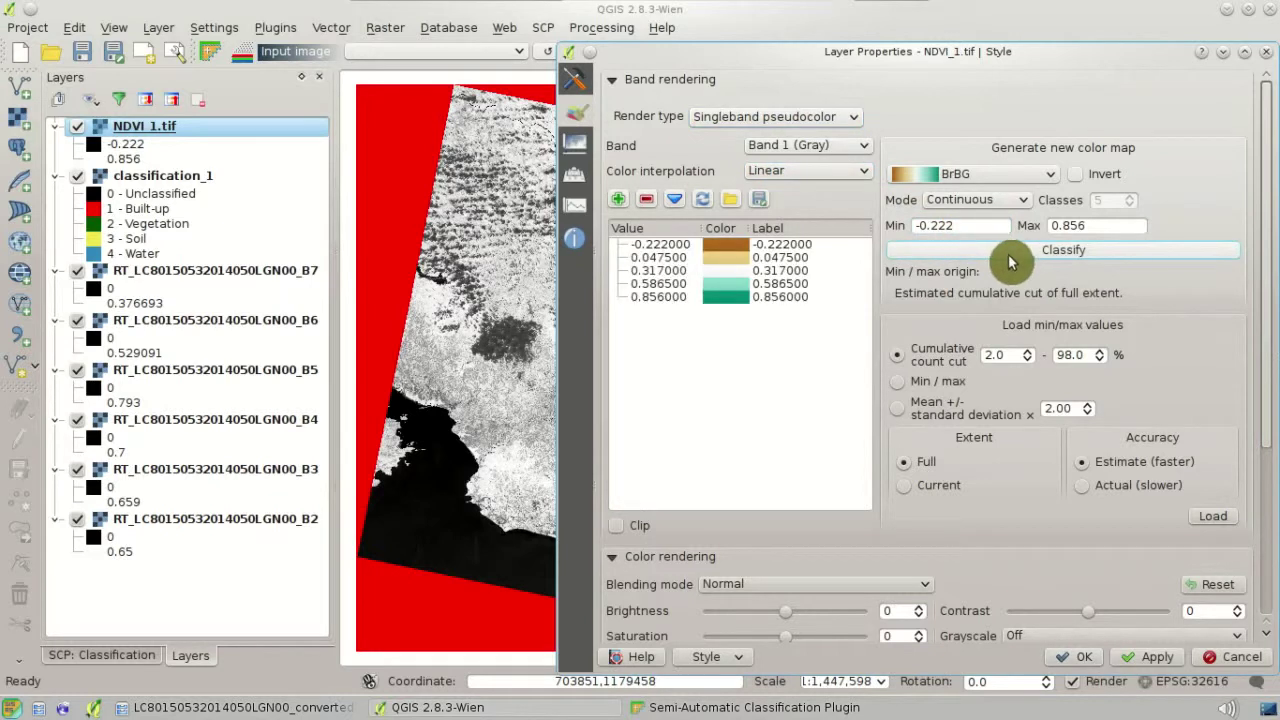
{"action": "left_click", "coordinate": [1072, 656]}
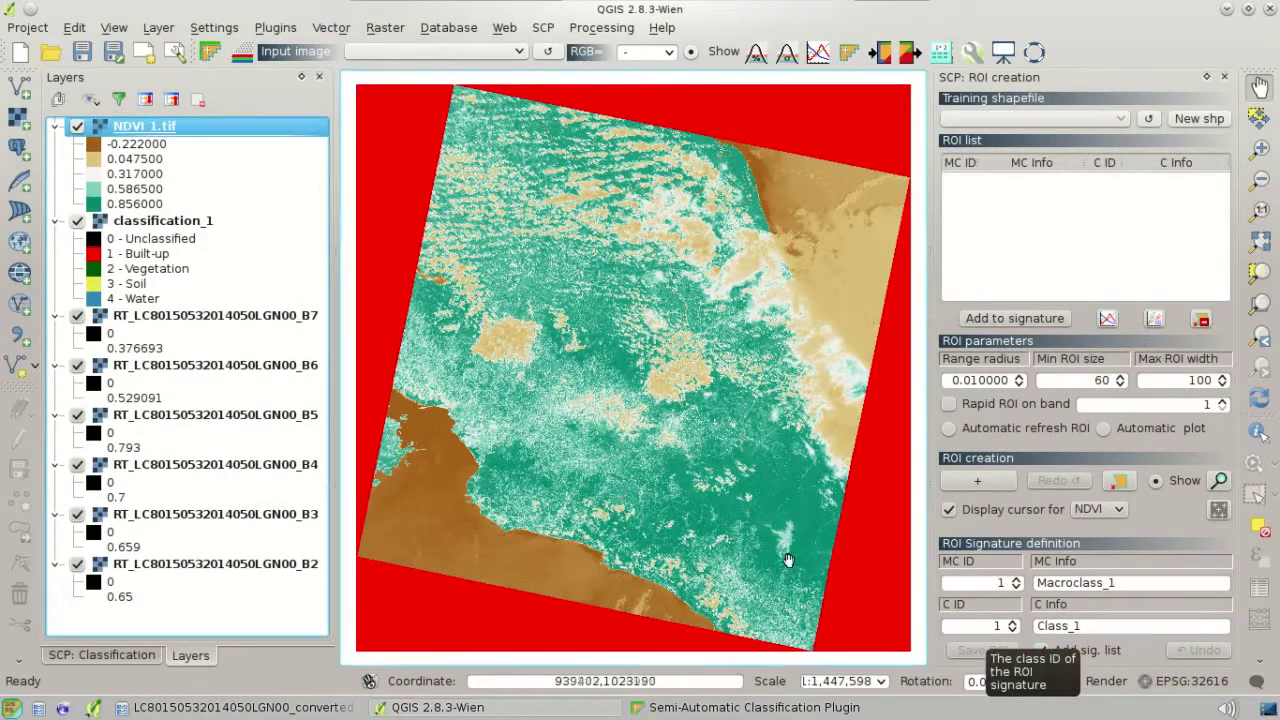
Examine the NDVI_1.tif raster closely over the urban area, hiding the layer and showing it again to compare it with classification_1.
{"action": "scroll", "coordinate": [618, 490], "scroll_direction": "up", "scroll_amount": 1}
{"action": "scroll", "coordinate": [618, 490], "scroll_direction": "up", "scroll_amount": 1}
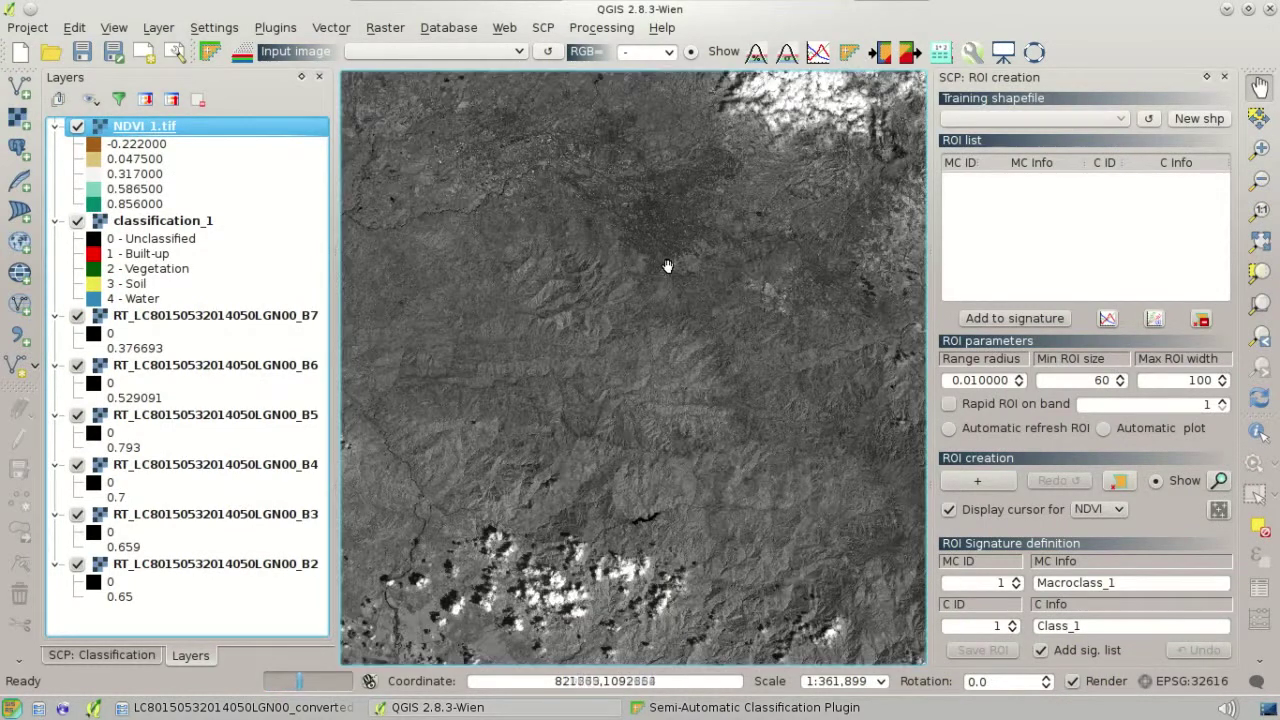
{"action": "left_click_drag", "start_coordinate": [658, 281], "coordinate": [668, 428]}
{"action": "scroll", "coordinate": [645, 355], "scroll_direction": "up", "scroll_amount": 4}
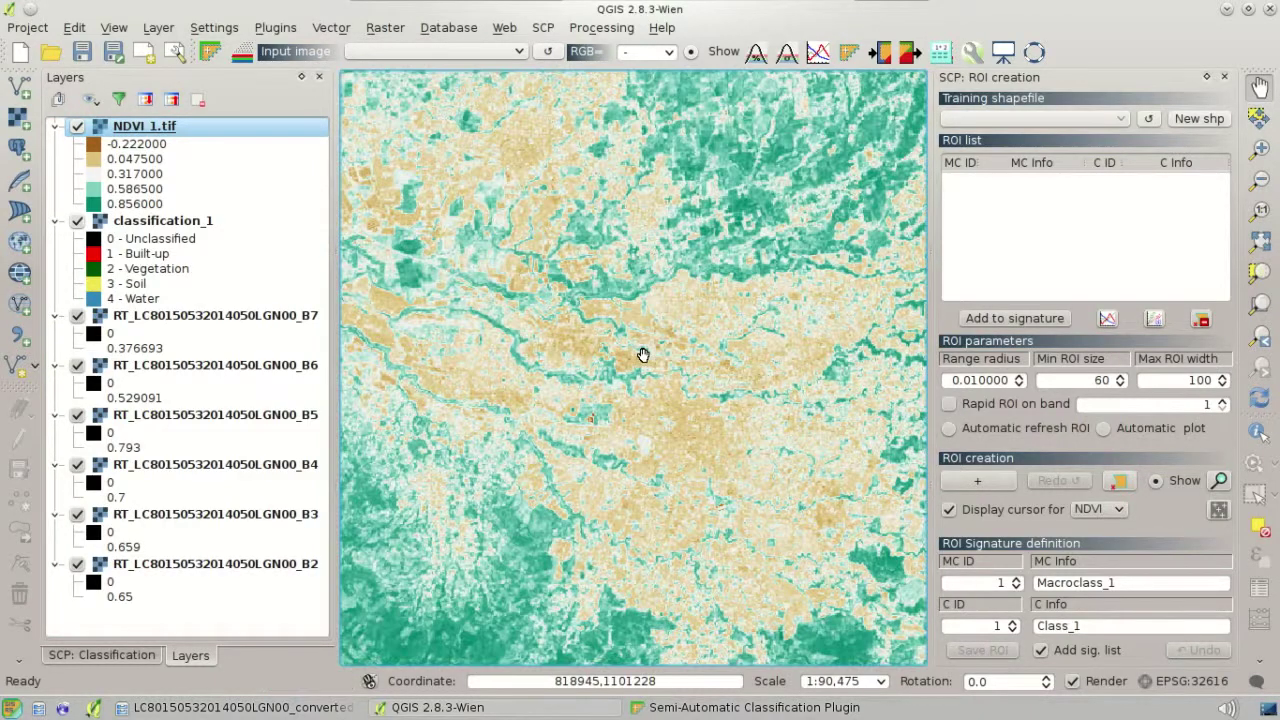
{"action": "left_click", "coordinate": [77, 127]}
{"action": "left_click", "coordinate": [77, 127]}
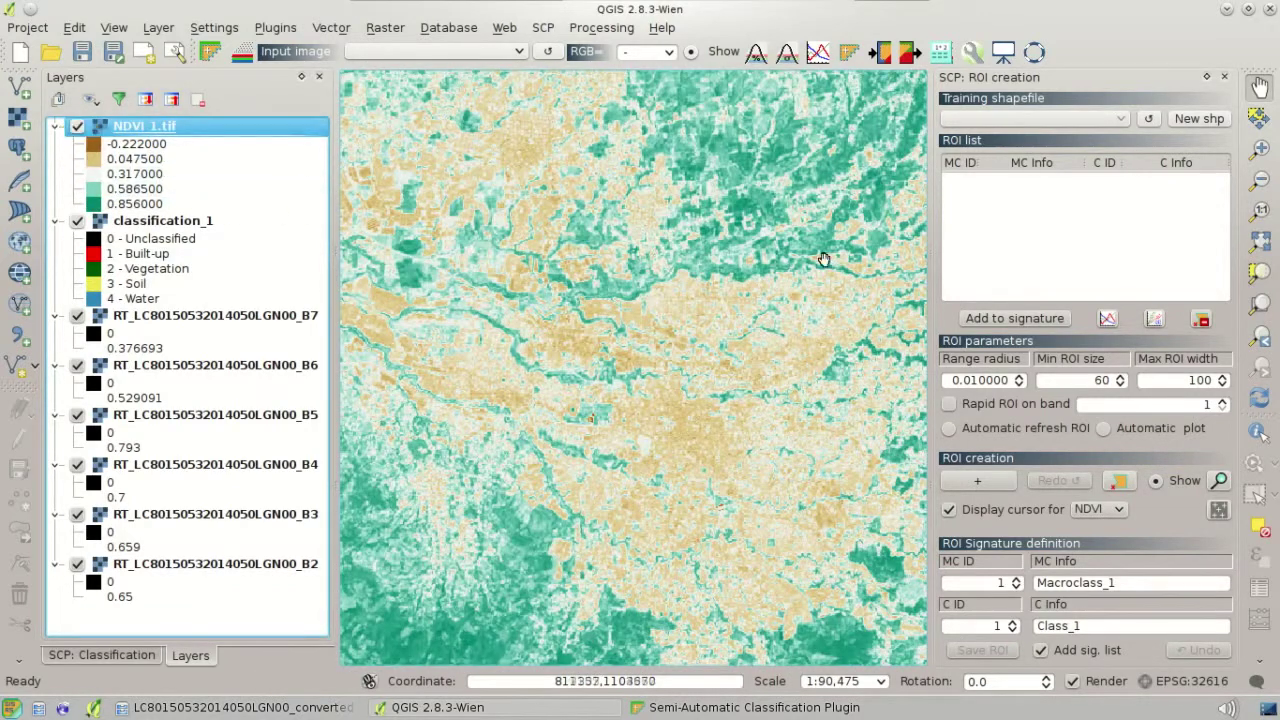
Identify the NDVI_1.tif pixel values in the built-up area and in a vegetated area, and close the results.
{"action": "left_click", "coordinate": [1262, 434]}
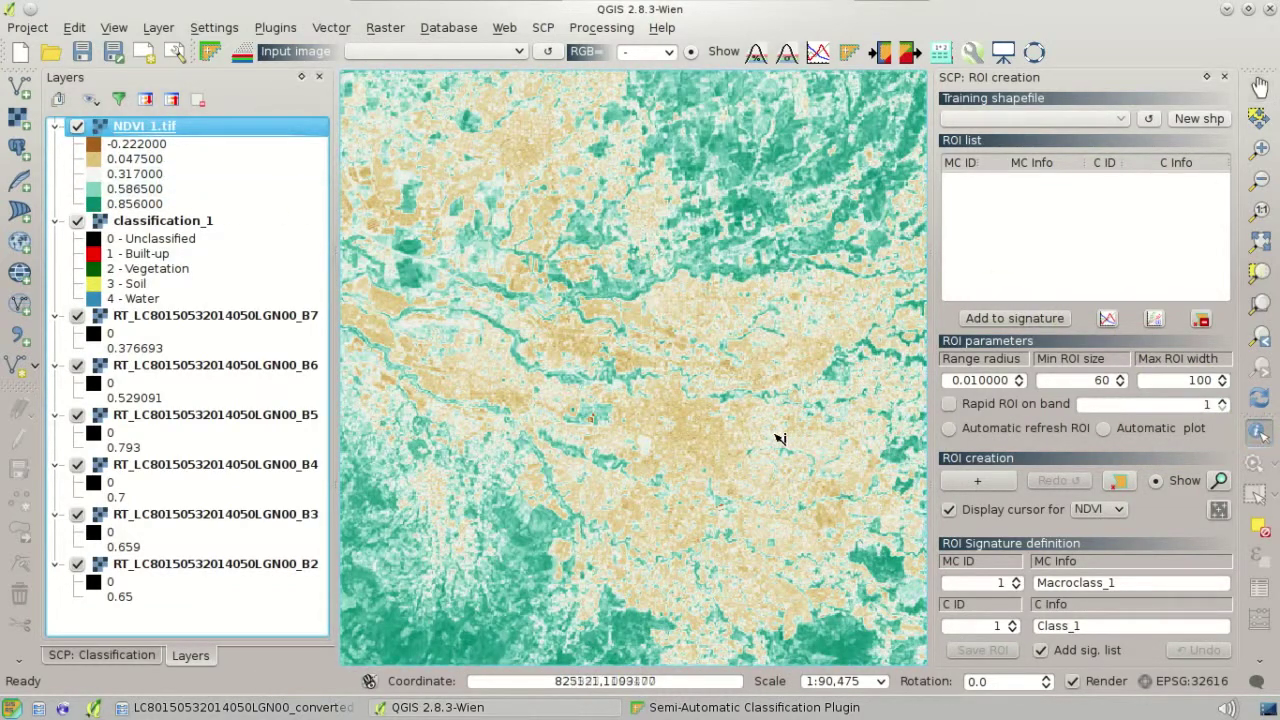
{"action": "left_click", "coordinate": [686, 430]}
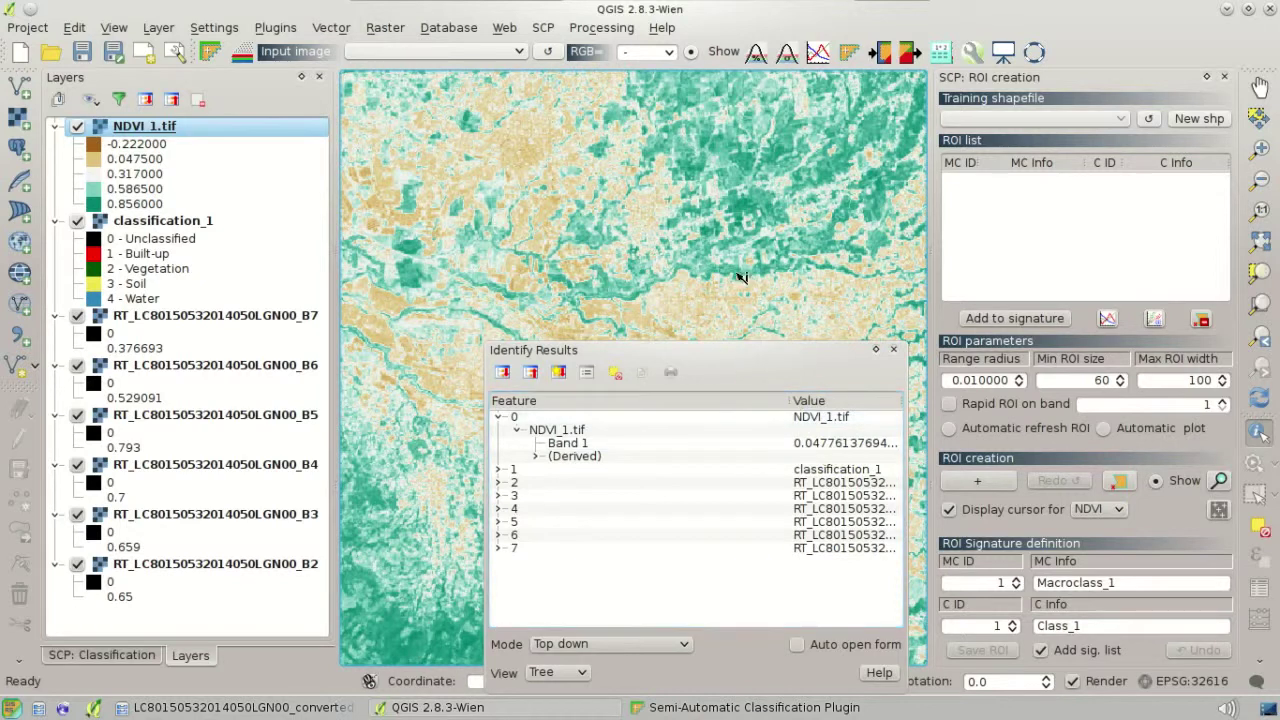
{"action": "left_click", "coordinate": [829, 440]}
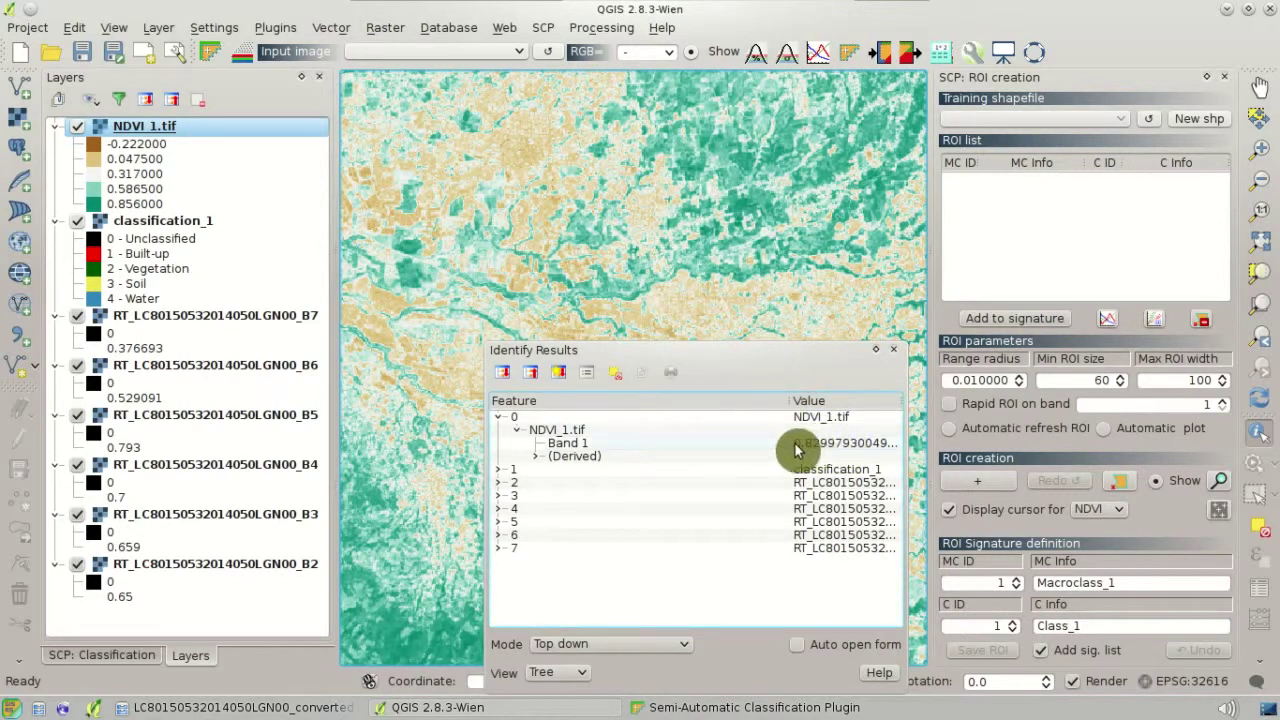
{"action": "left_click", "coordinate": [876, 350]}
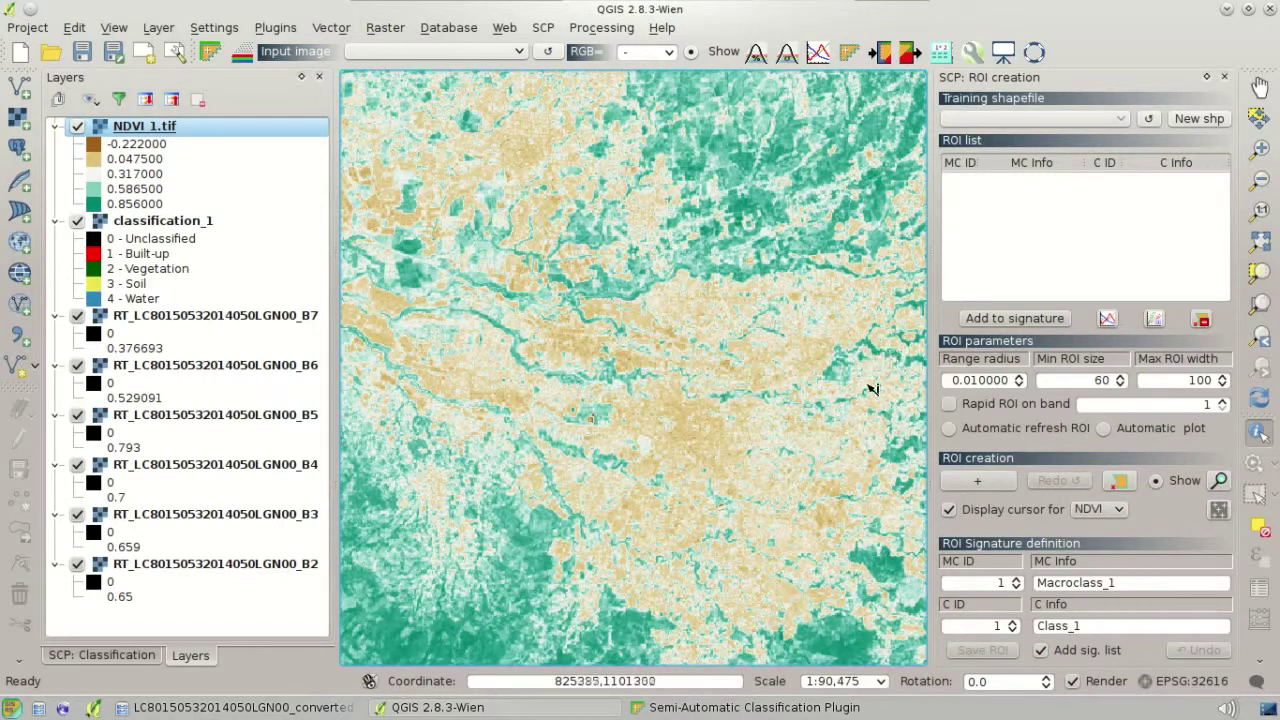
Return to the band calculator, clear the old expression, and refresh the raster band list to include NDVI_1.tif.
{"action": "left_click", "coordinate": [829, 707]}
{"action": "left_click_drag", "start_coordinate": [933, 412], "coordinate": [500, 390]}
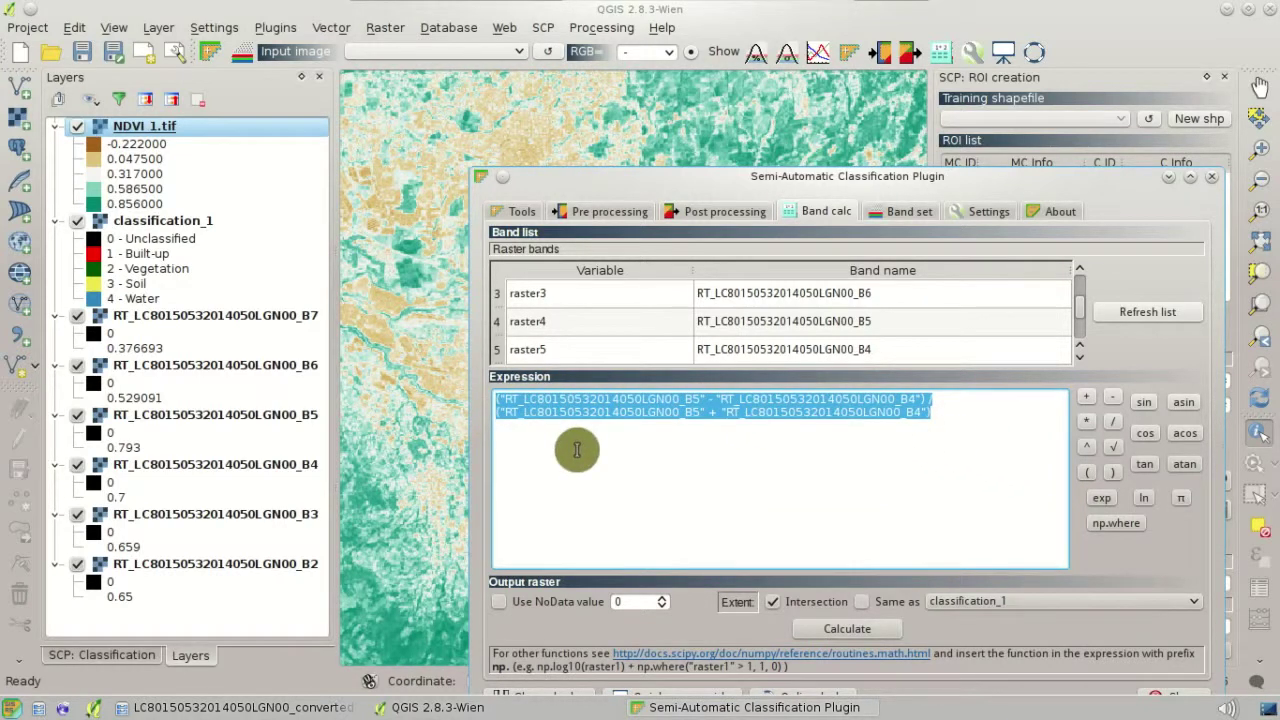
{"action": "key", "text": "BackSpace"}
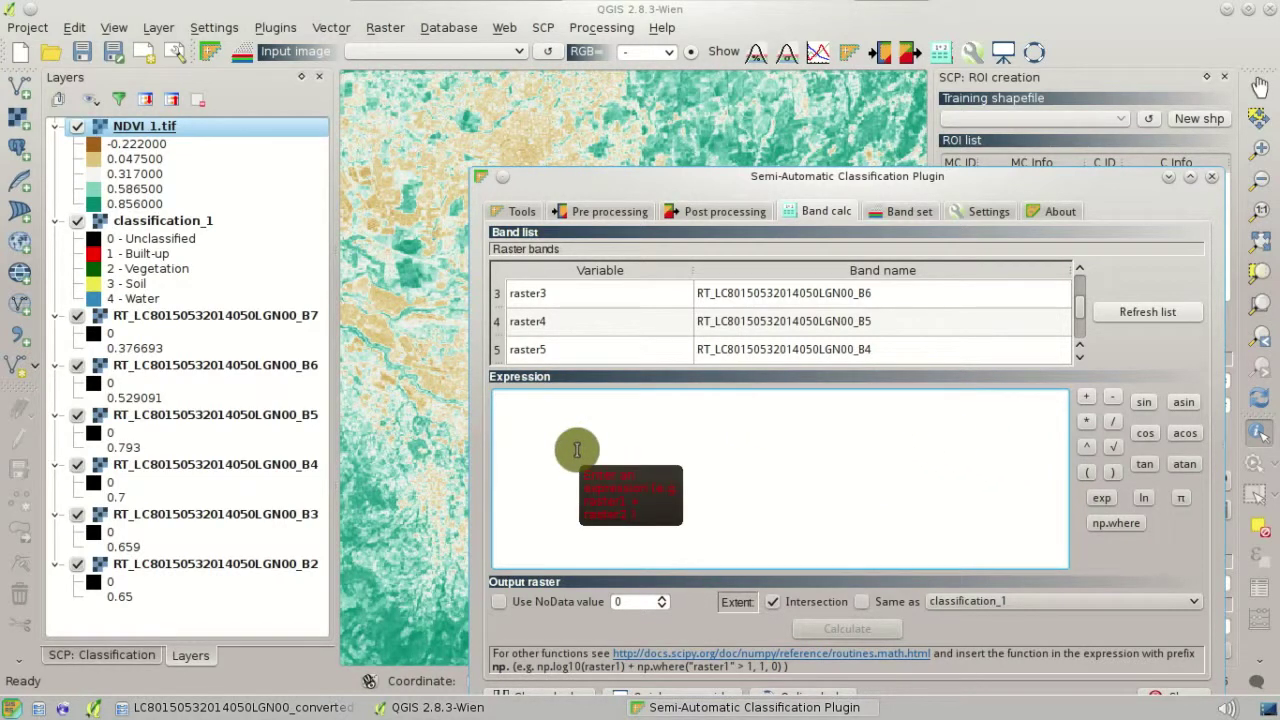
{"action": "left_click", "coordinate": [1190, 318]}
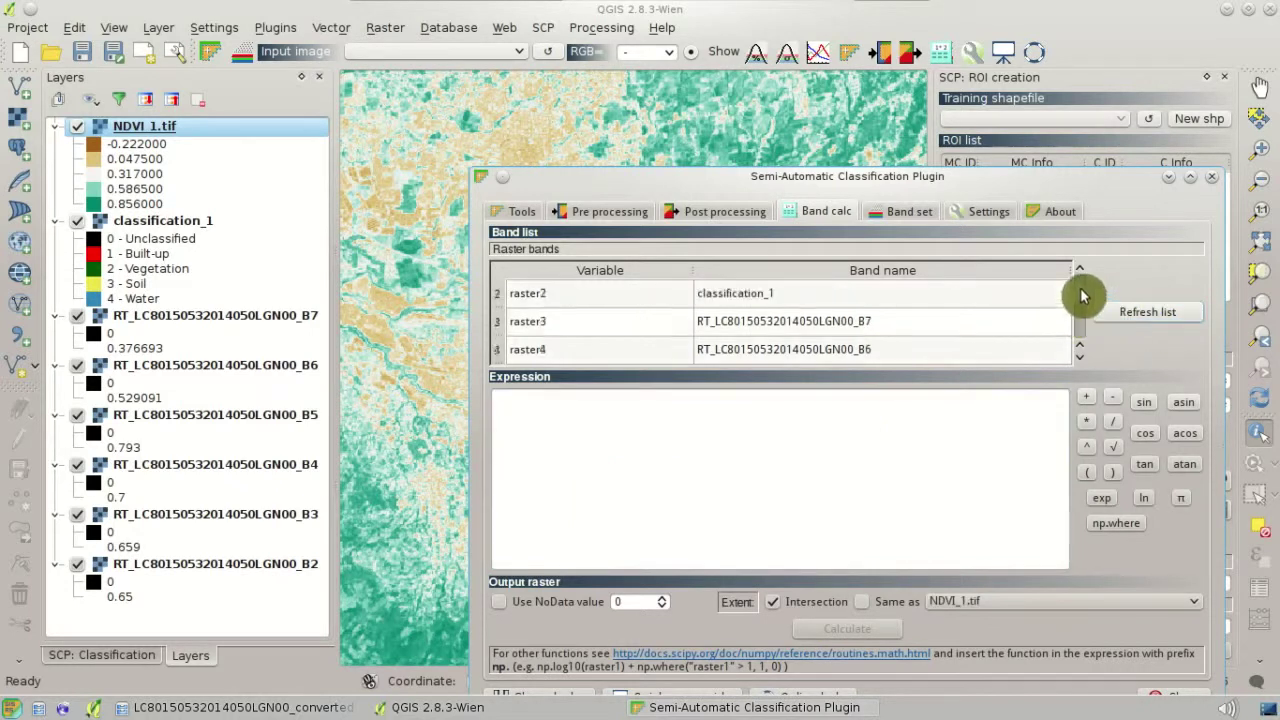
{"action": "scroll", "coordinate": [1082, 295], "scroll_direction": "up", "scroll_amount": 1}
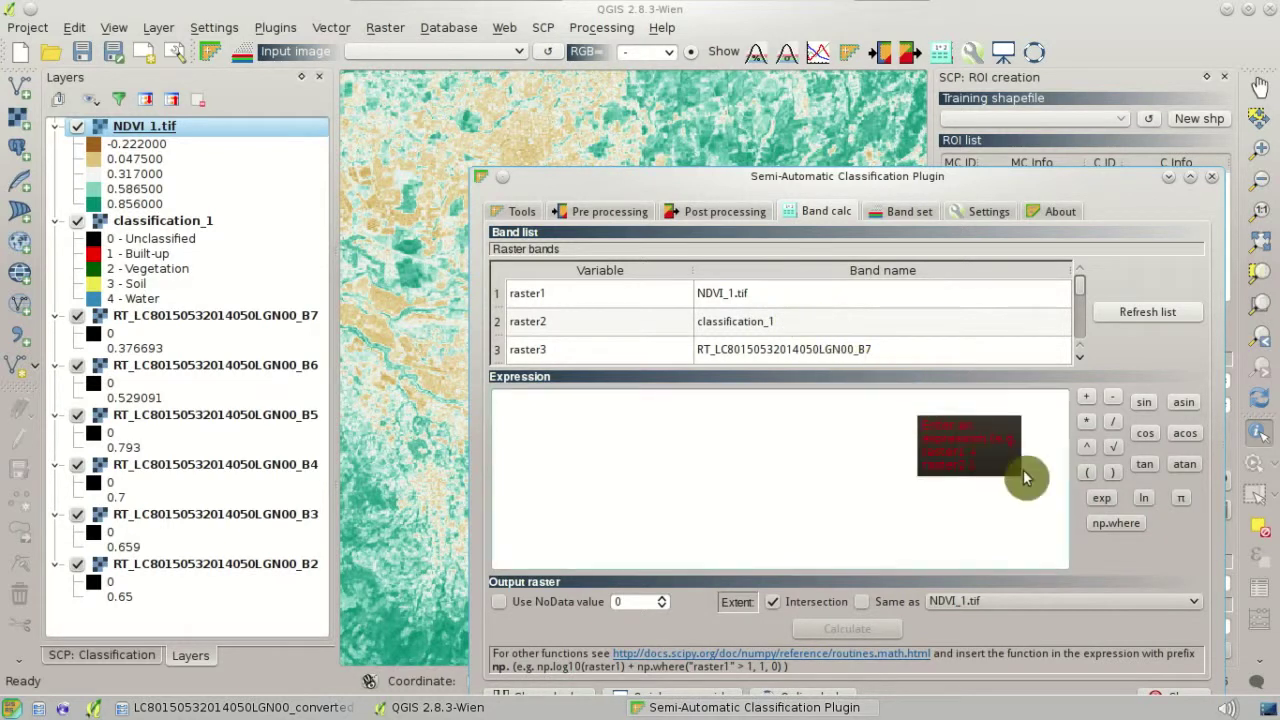
Build the conditional expression np.where("NDVI_1.tif" > 0.6, 2, "classification_1") in the band calculator.
{"action": "left_click", "coordinate": [1110, 524]}
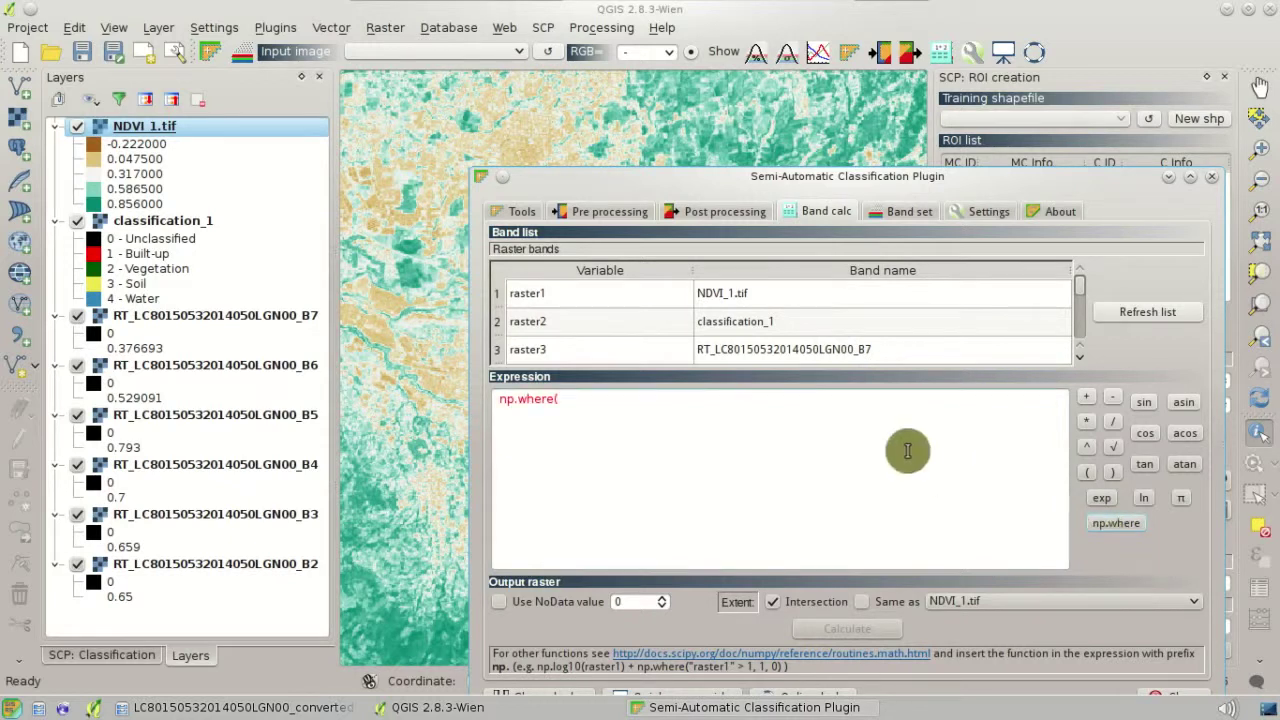
{"action": "double_click", "coordinate": [730, 302]}
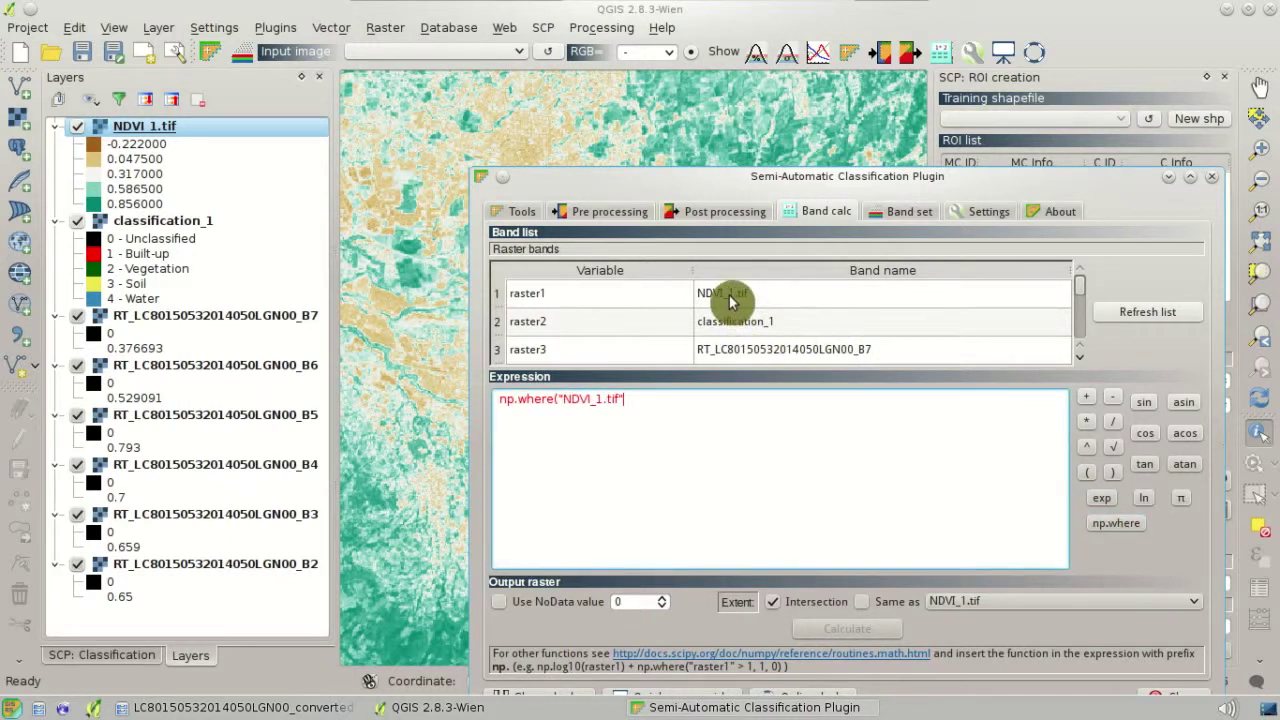
{"action": "type", "text": "> 0.6, 2,"}
{"action": "double_click", "coordinate": [785, 325]}
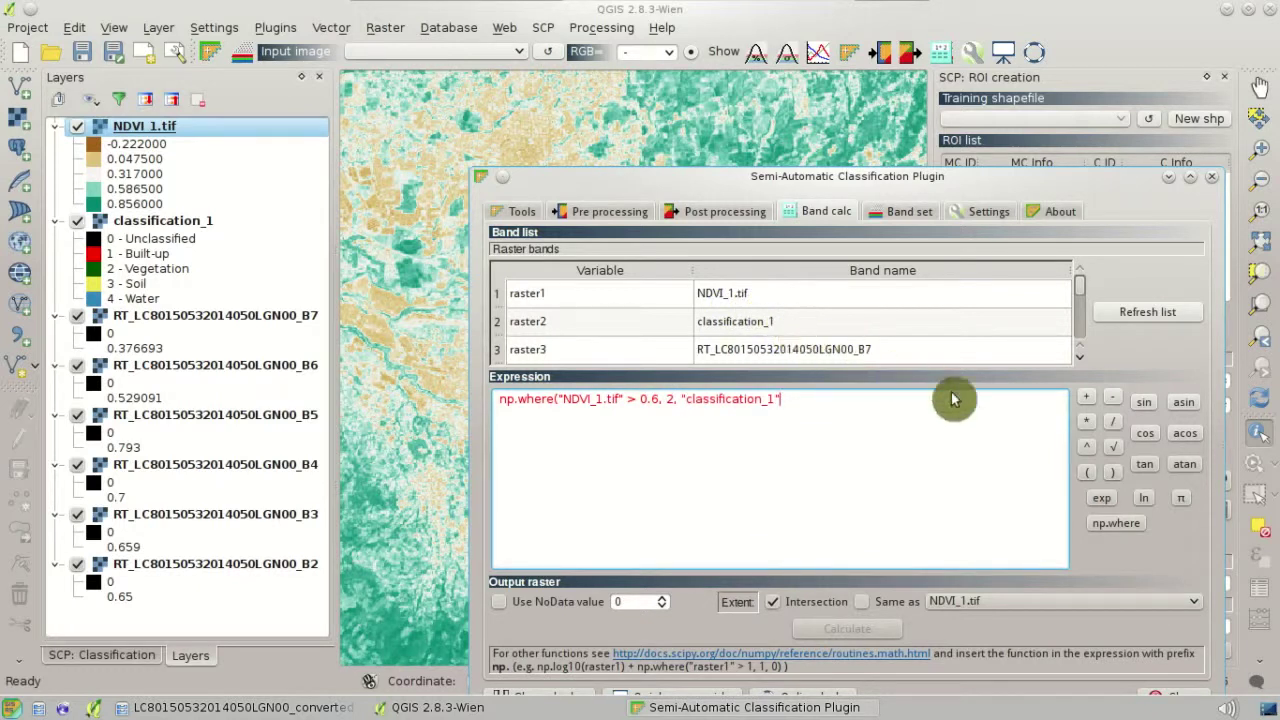
{"action": "left_click", "coordinate": [1113, 473]}
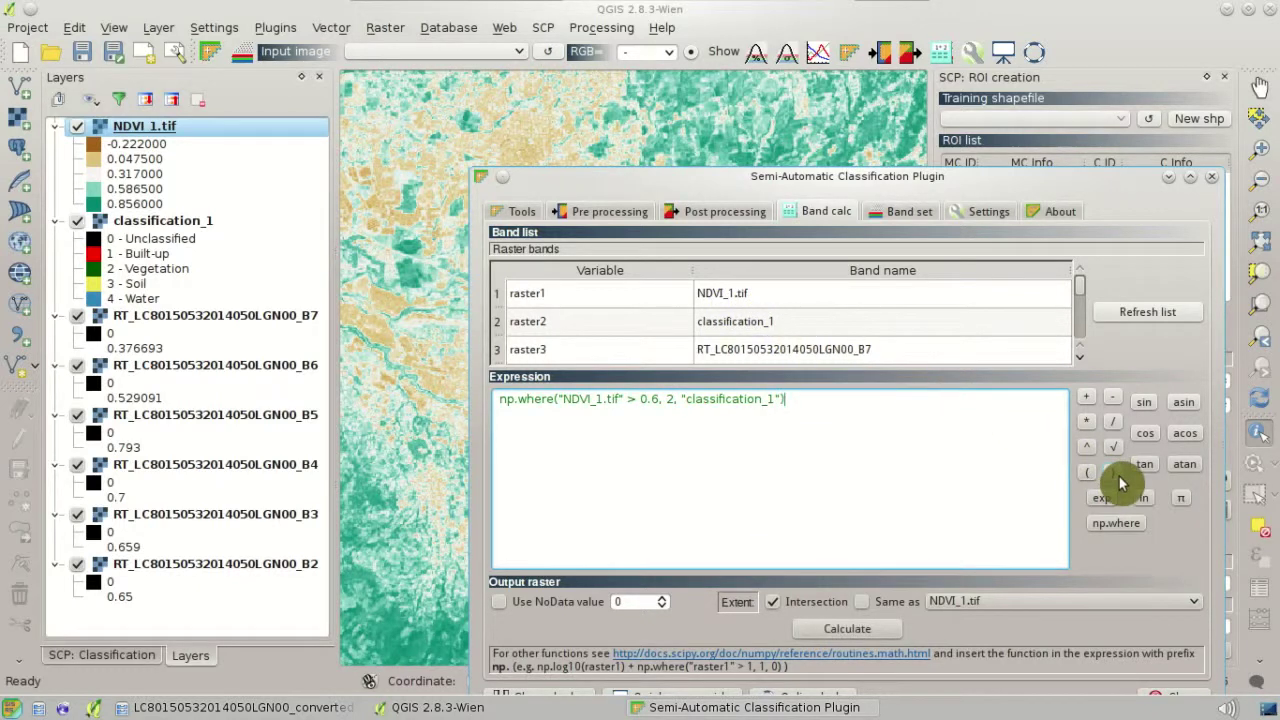
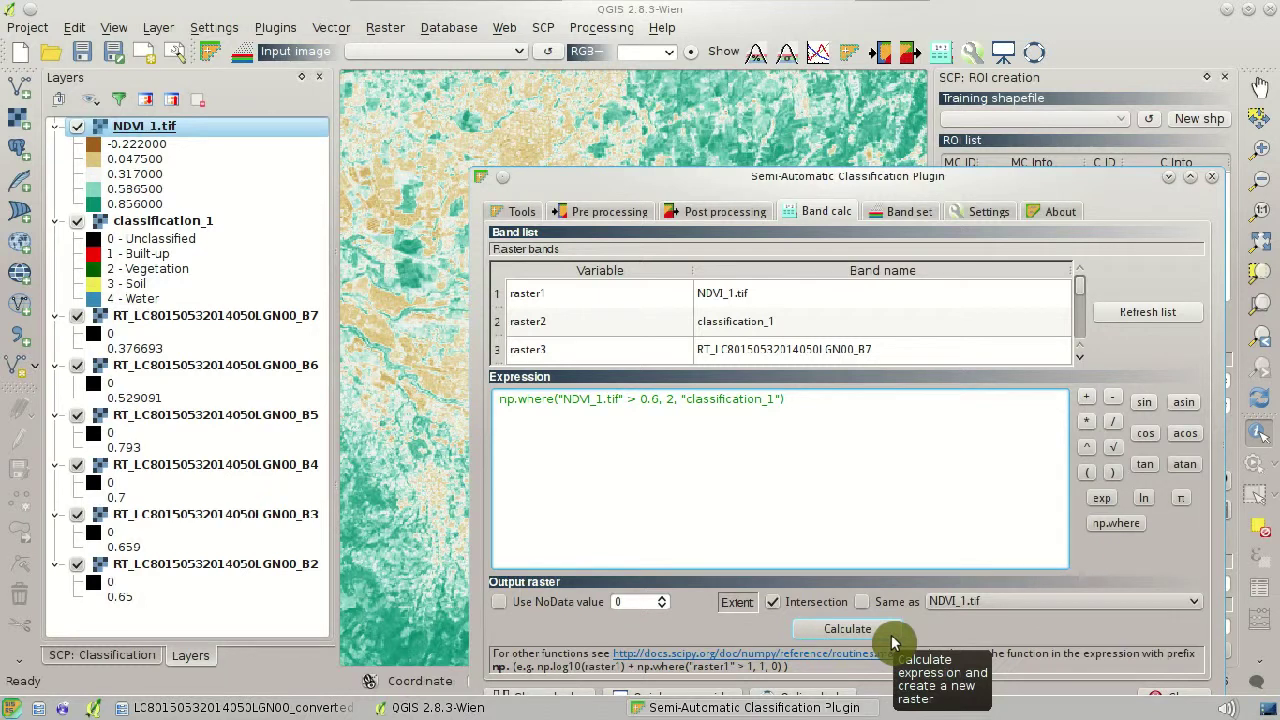
Calculate the conditional expression and save the output raster to the Desktop as classification_1_NDVI.tif.
{"action": "left_click", "coordinate": [889, 630]}
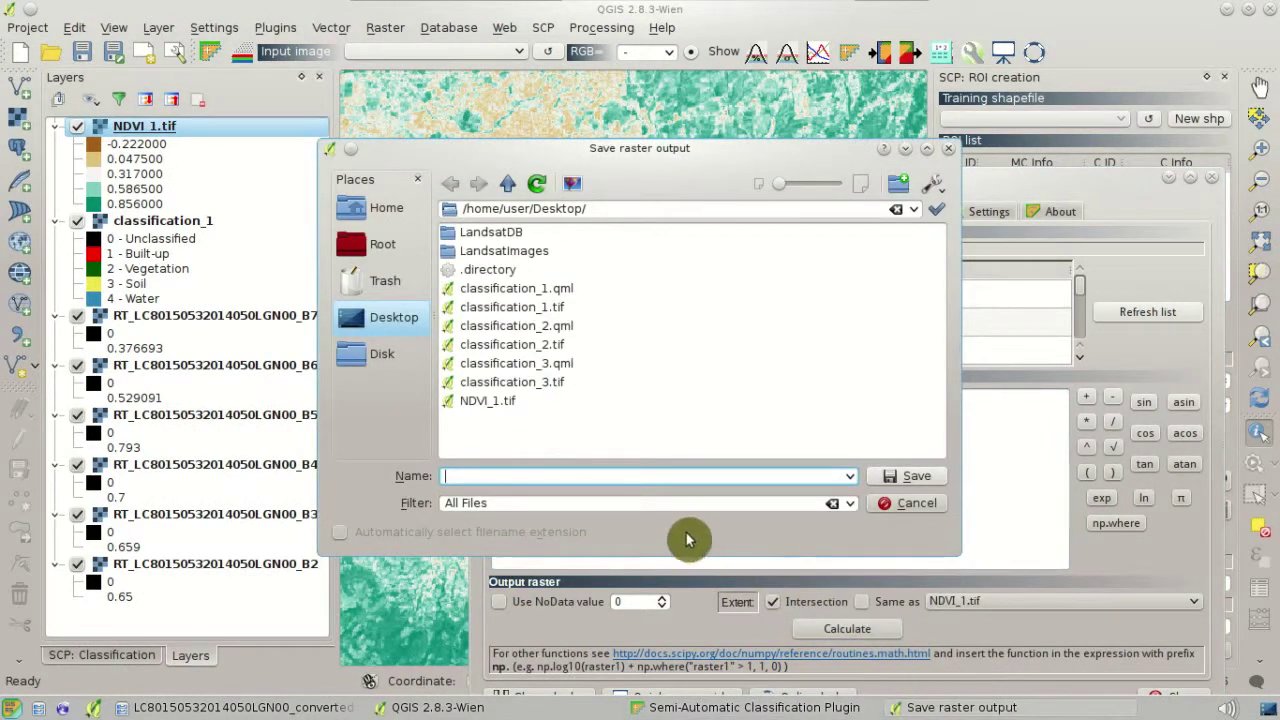
{"action": "left_click", "coordinate": [540, 308]}
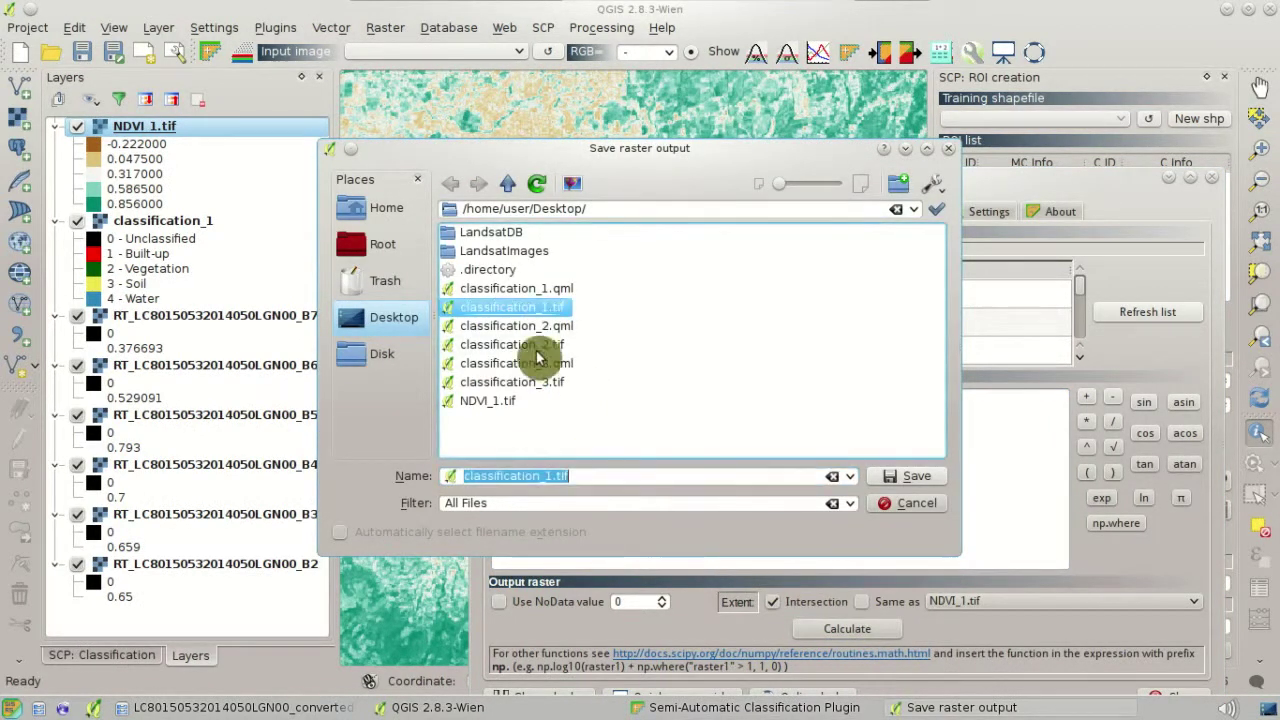
{"action": "left_click", "coordinate": [555, 474]}
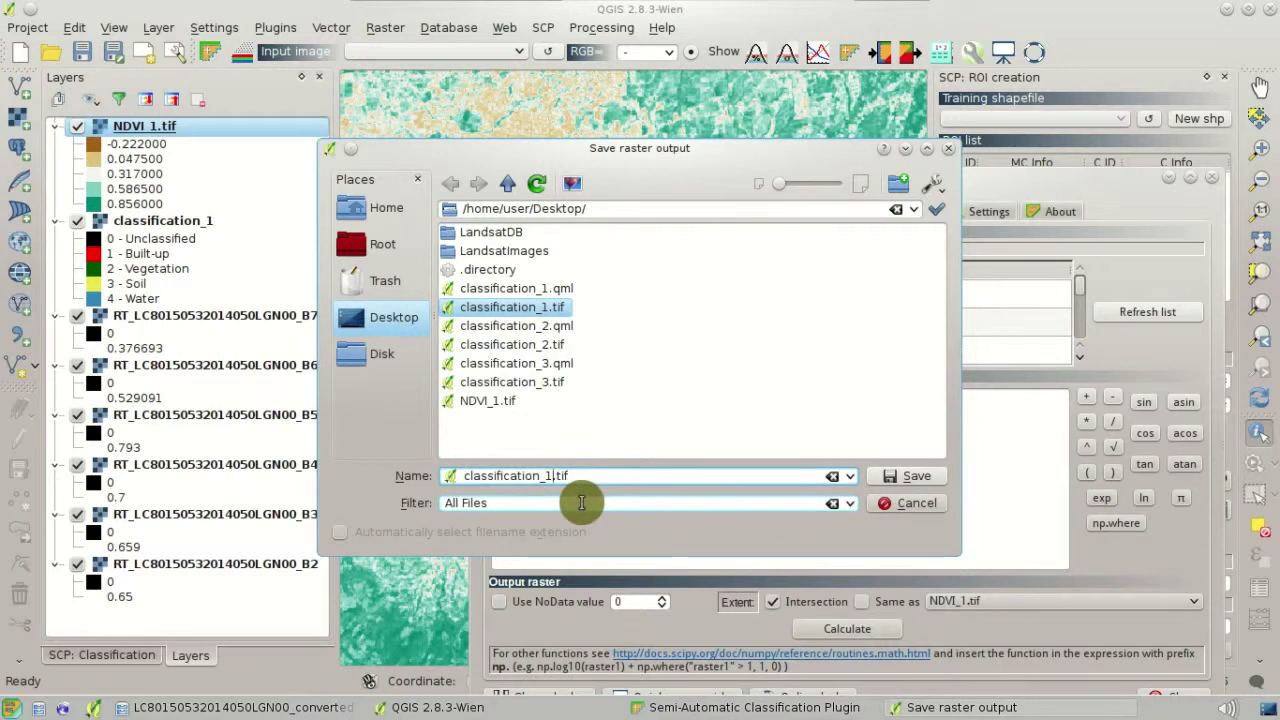
{"action": "type", "text": "_"}
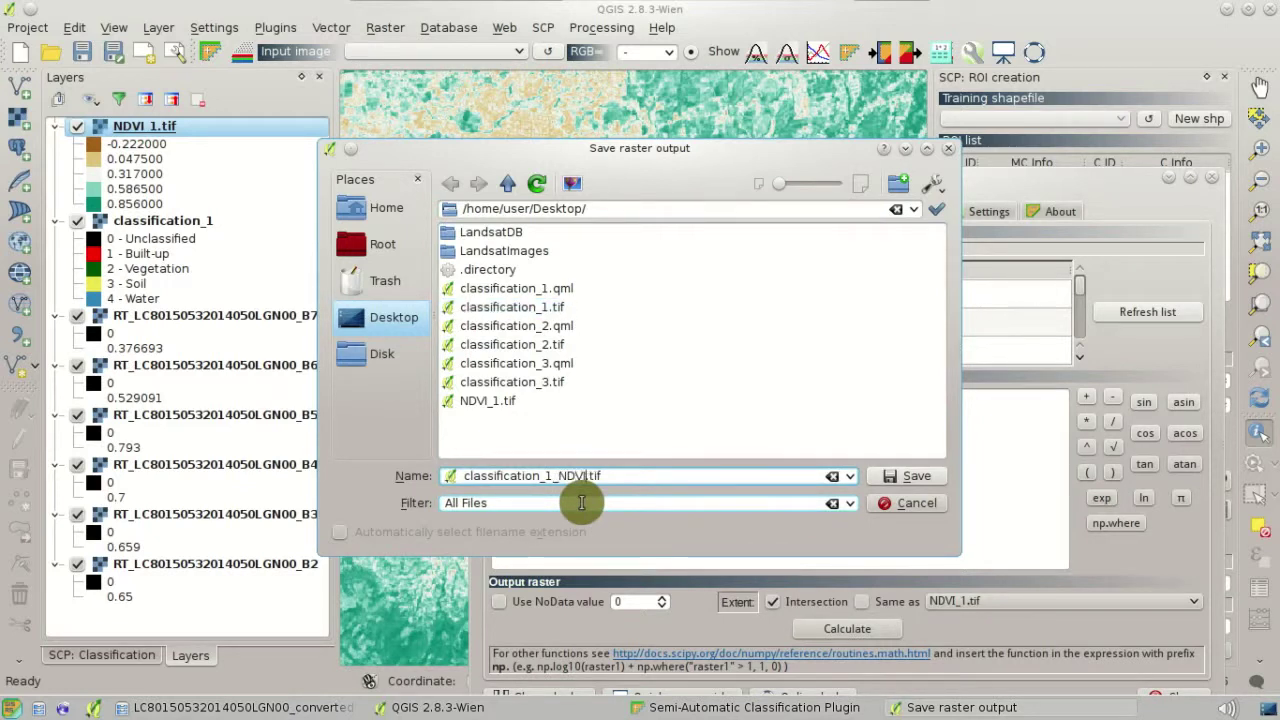
{"action": "type", "text": "NDVI"}
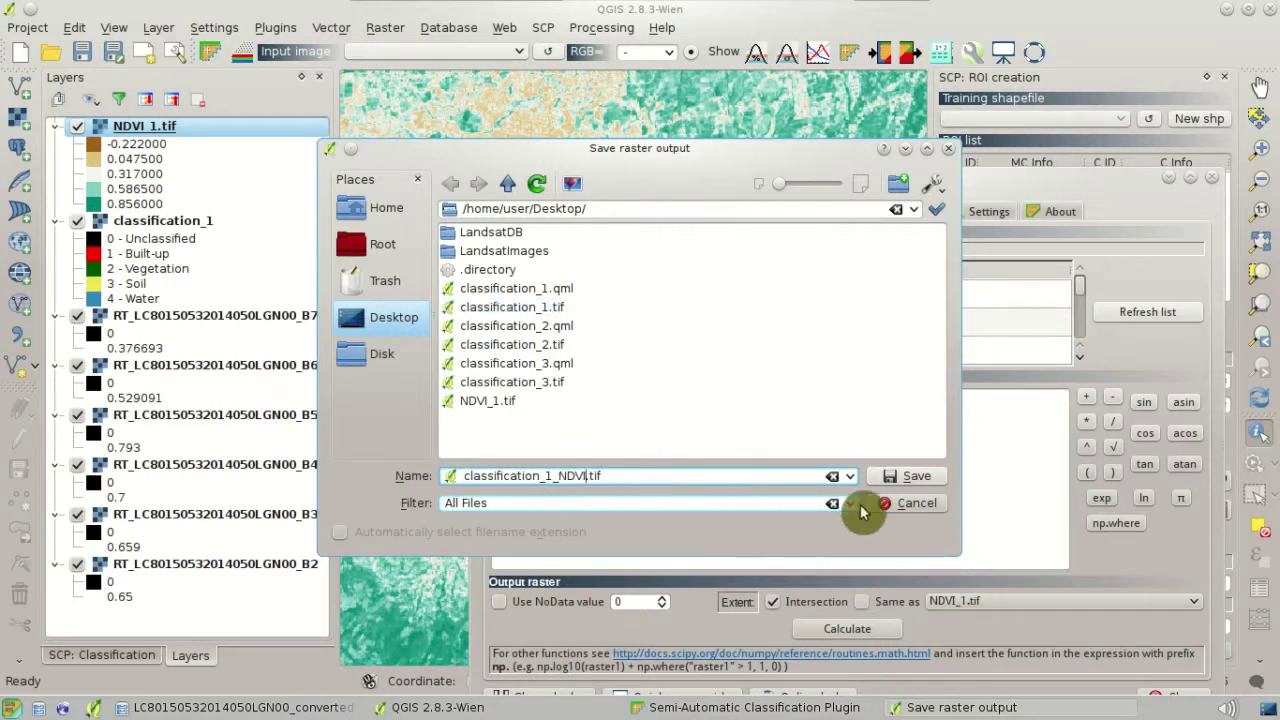
{"action": "left_click", "coordinate": [930, 476]}
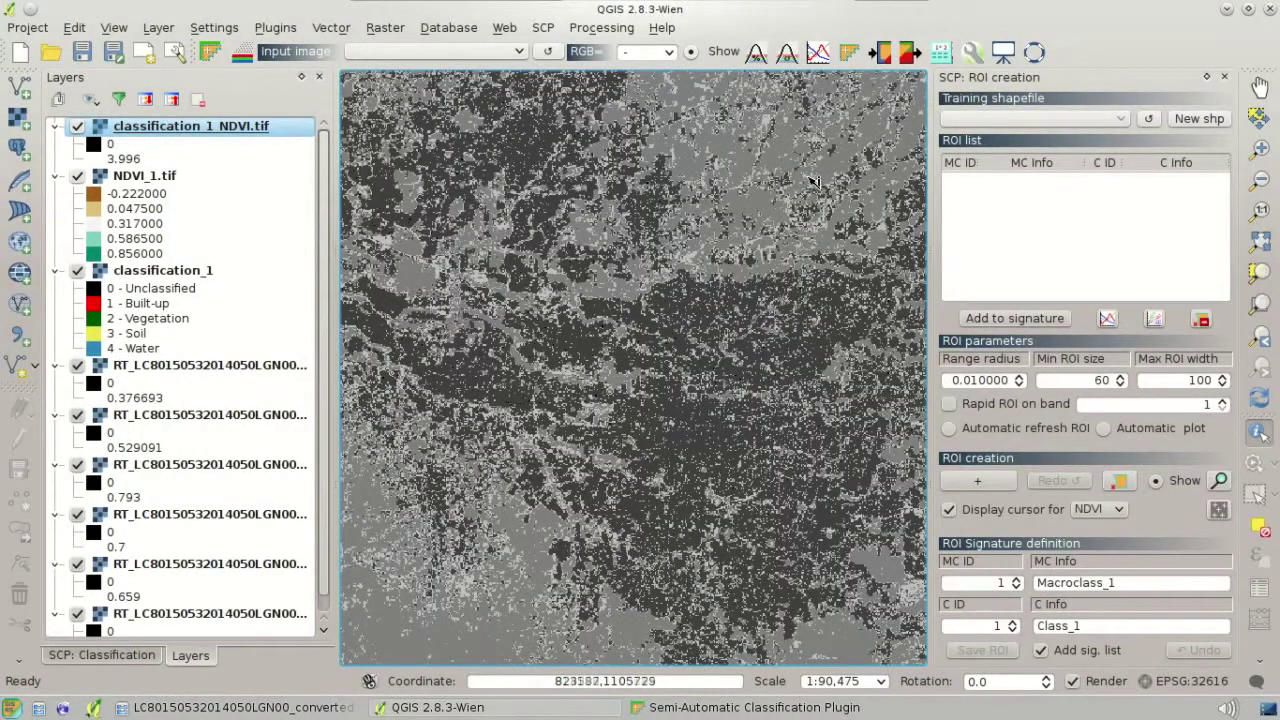
Copy the style of the classification_1 layer and paste it onto classification_1_NDVI.tif.
{"action": "right_click", "coordinate": [185, 274]}
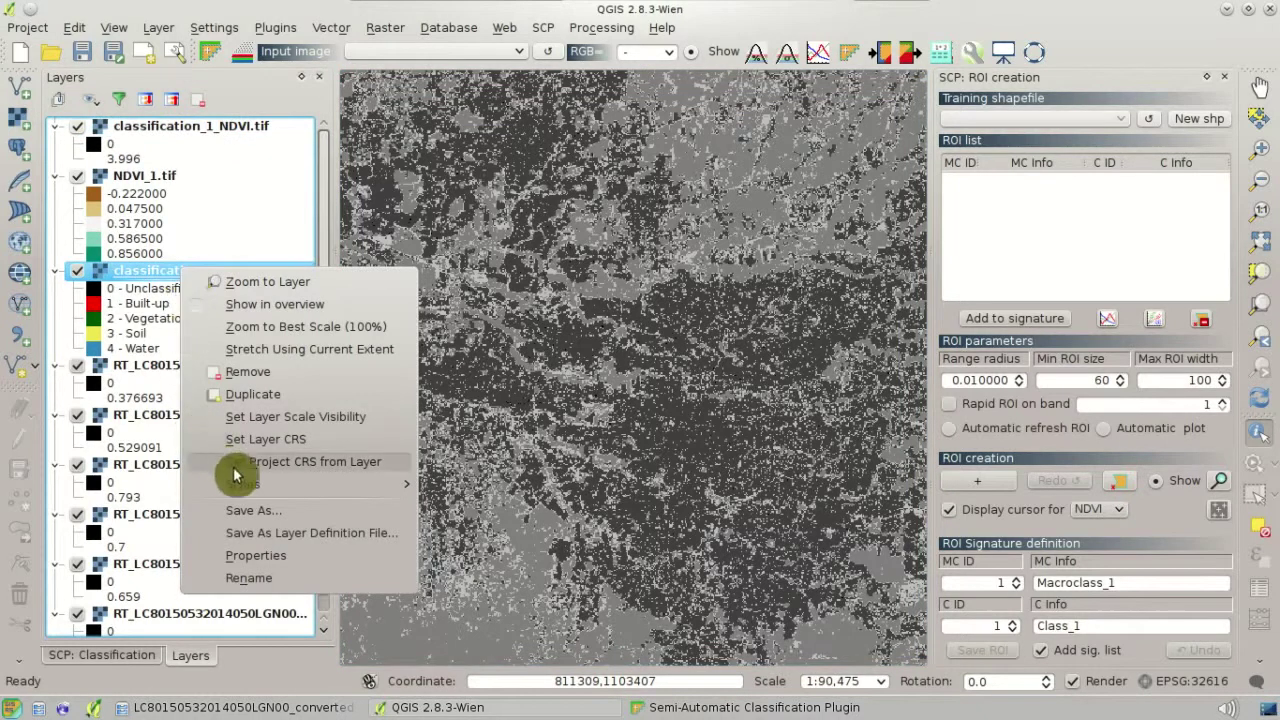
{"action": "mouse_move", "coordinate": [257, 484]}
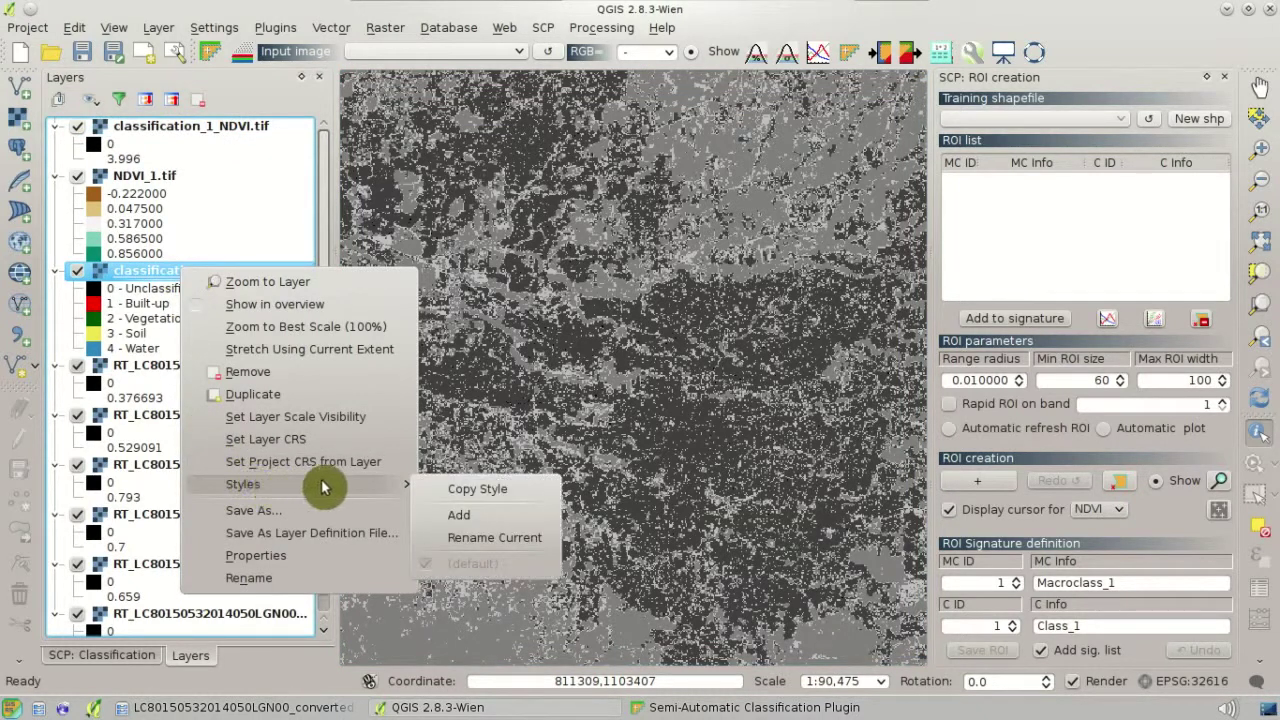
{"action": "left_click", "coordinate": [475, 489]}
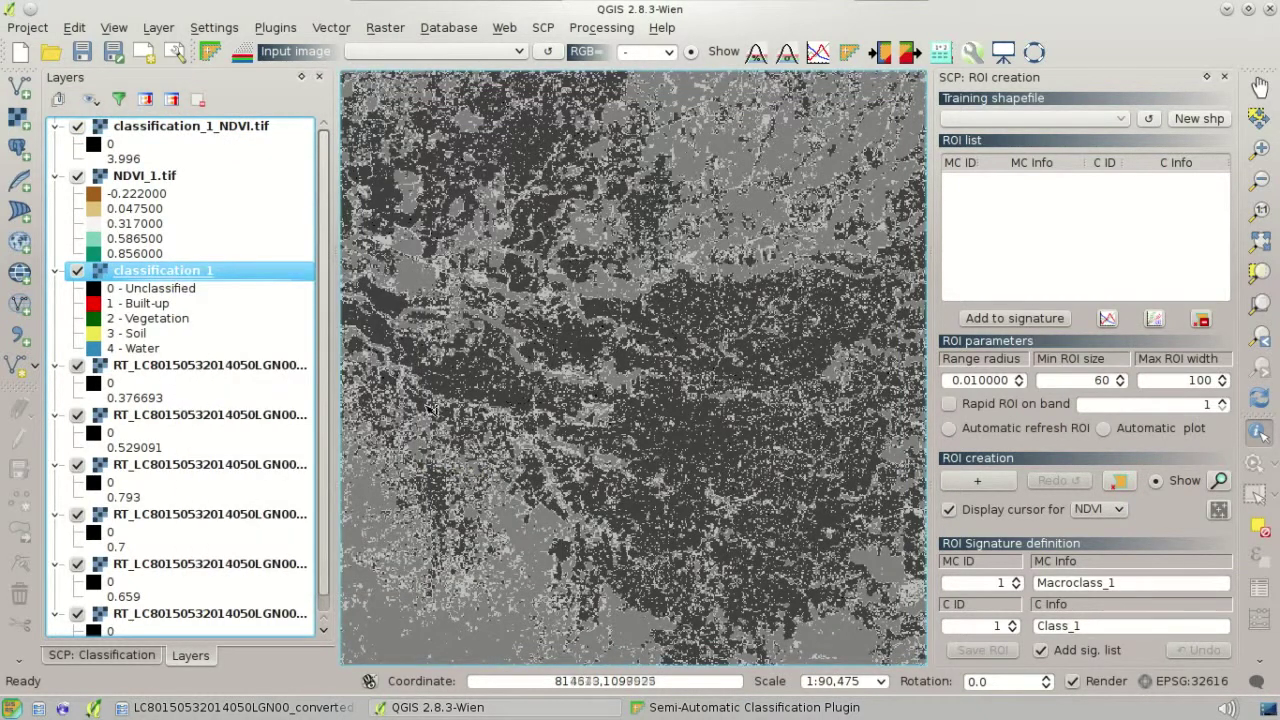
{"action": "right_click", "coordinate": [252, 130]}
{"action": "mouse_move", "coordinate": [340, 342]}
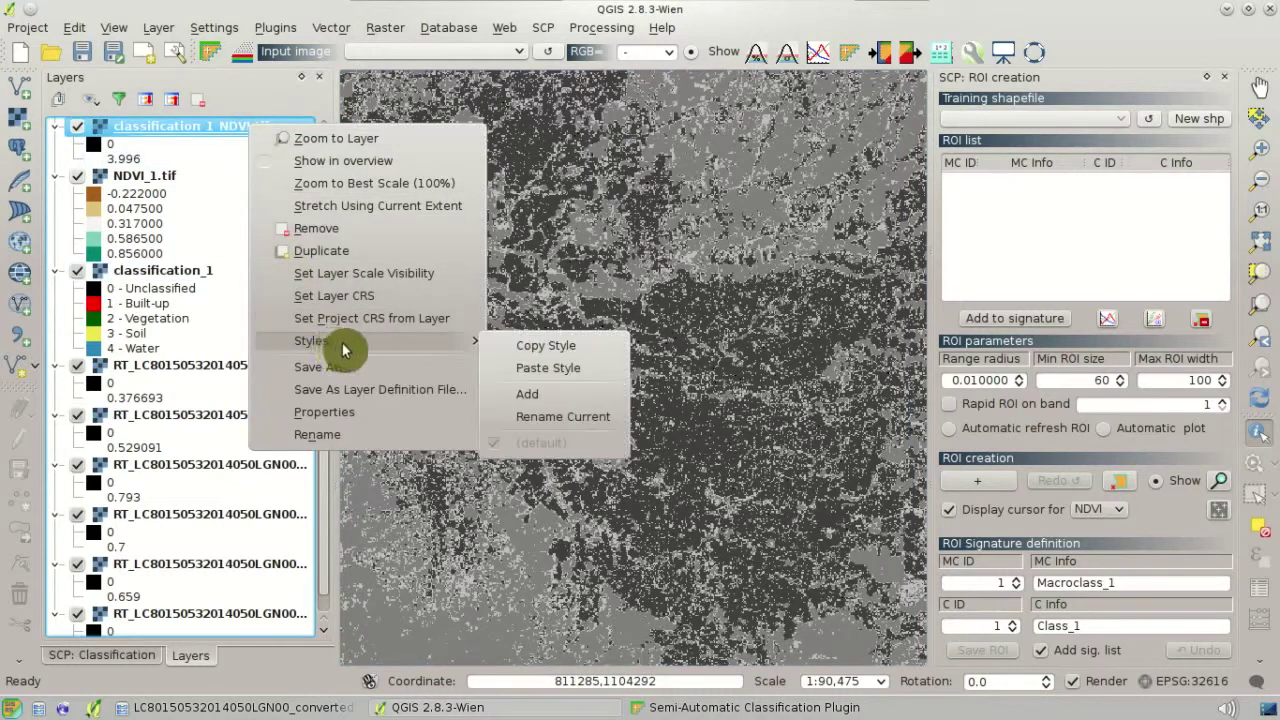
{"action": "left_click", "coordinate": [545, 369]}
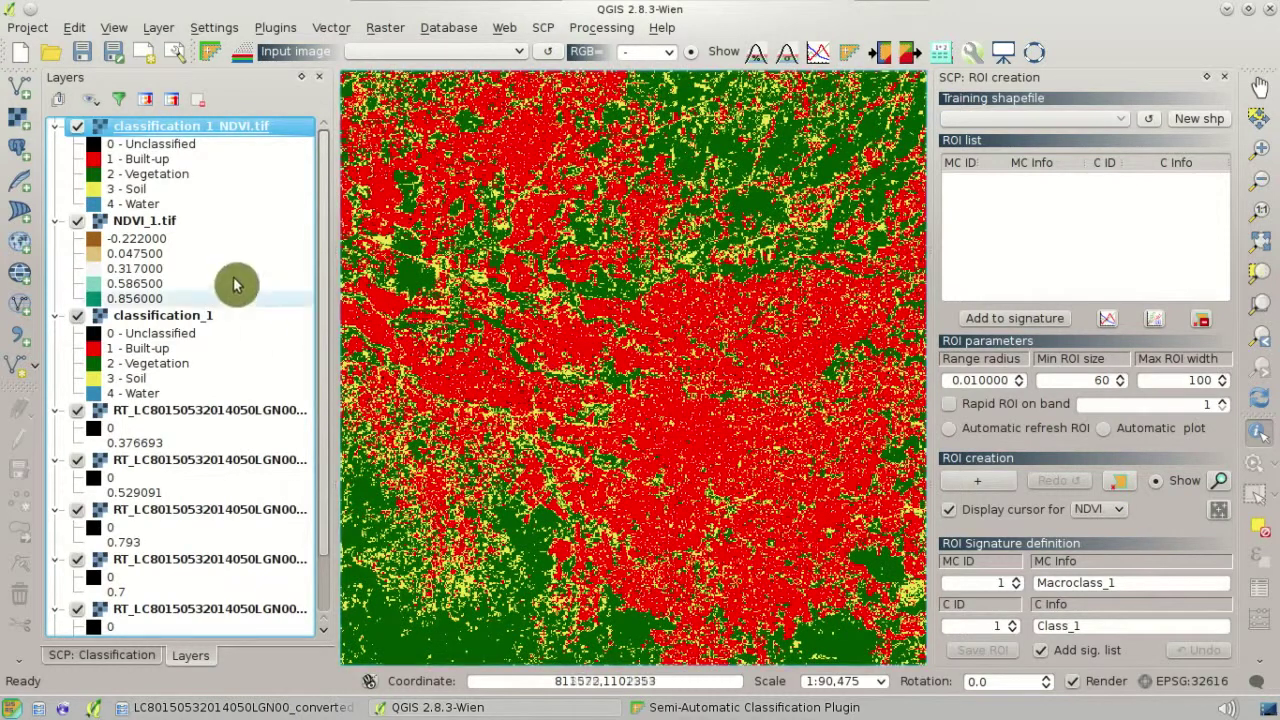
Hide the NDVI_1.tif layer and toggle classification_1_NDVI.tif off and on to compare it with the original classification.
{"action": "left_click", "coordinate": [78, 232]}
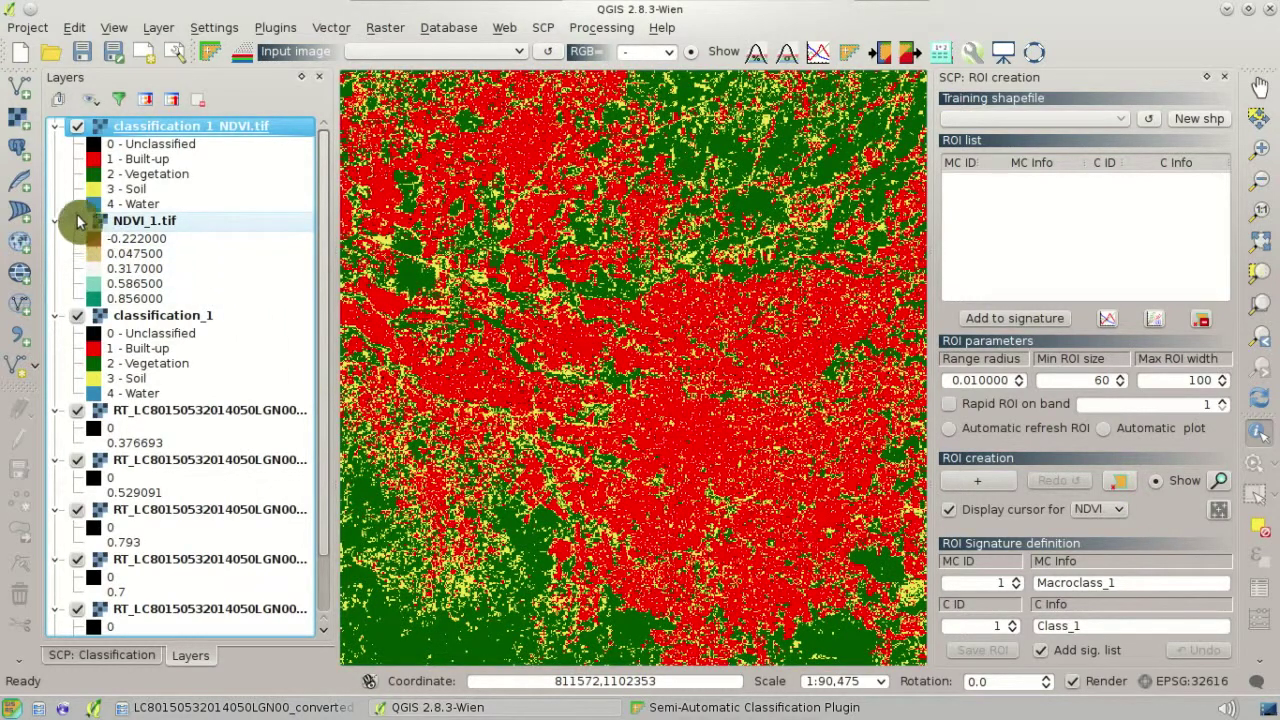
{"action": "left_click", "coordinate": [78, 127]}
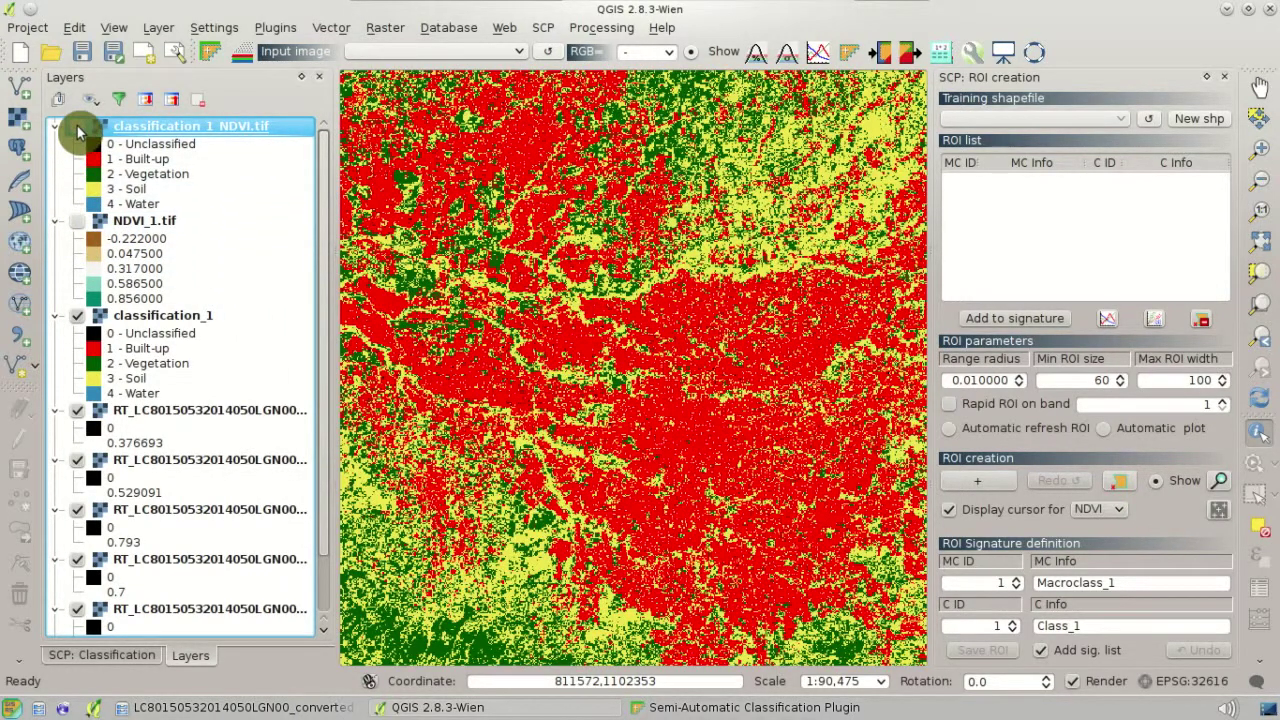
{"action": "left_click", "coordinate": [79, 128]}
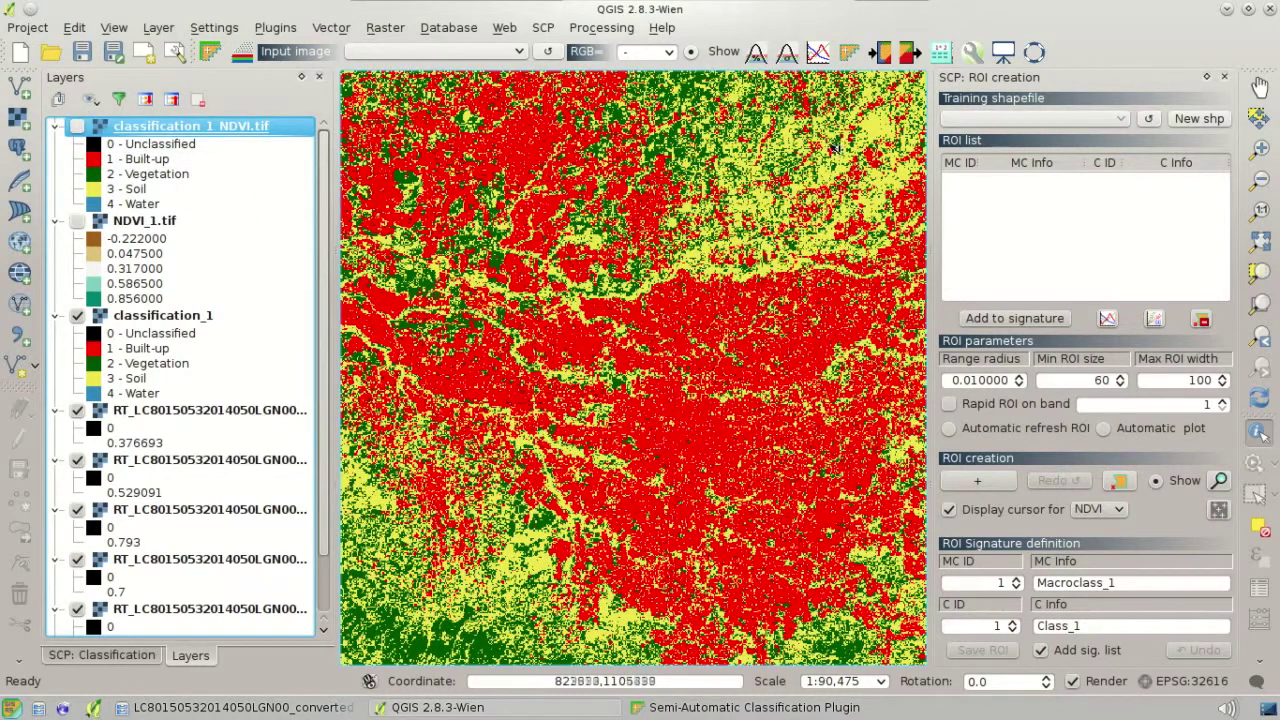
{"action": "left_click", "coordinate": [78, 127]}
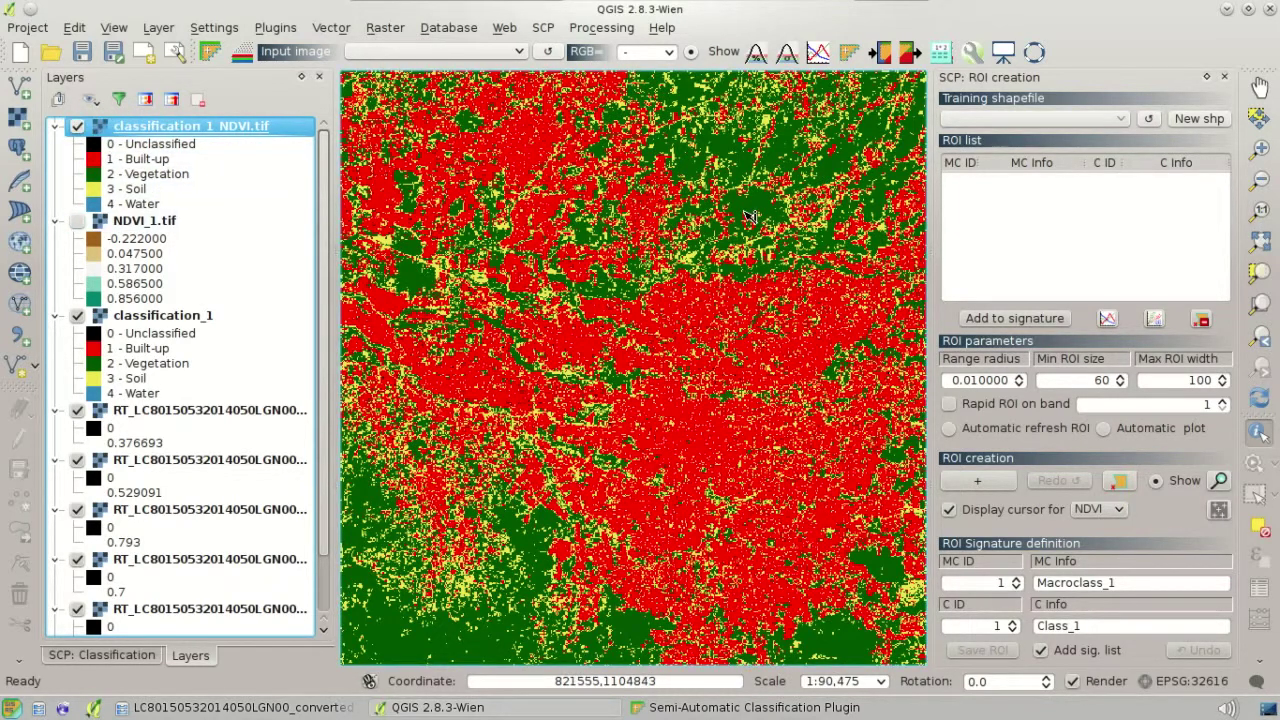
Compare the refined and original classifications over the full extent of classification_1_NDVI.tif.
{"action": "right_click", "coordinate": [302, 132]}
{"action": "left_click", "coordinate": [330, 141]}
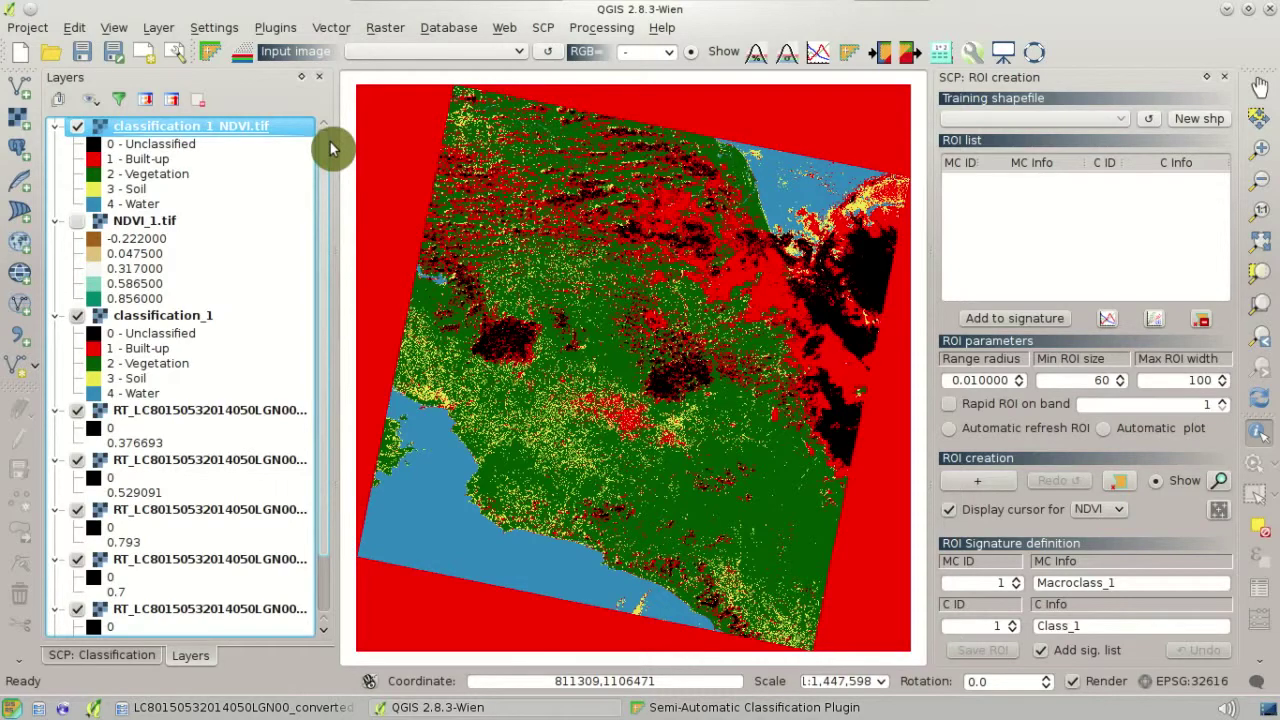
{"action": "left_click", "coordinate": [82, 134]}
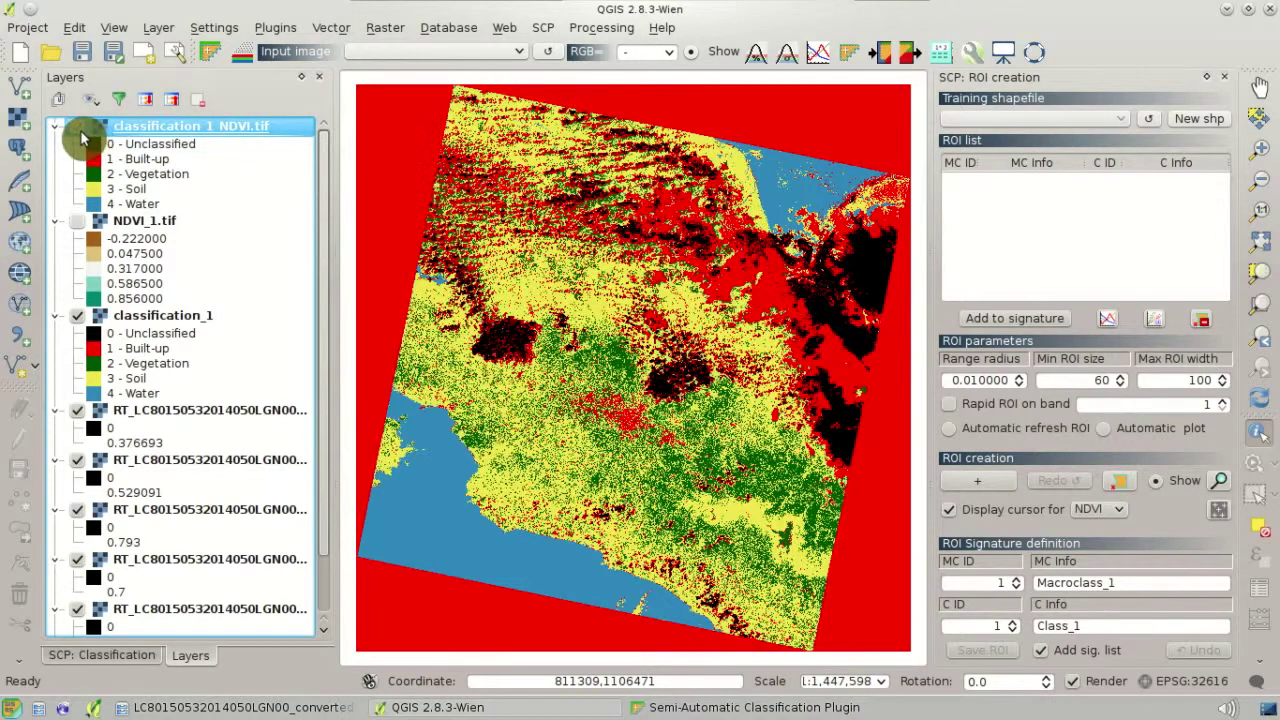
{"action": "left_click", "coordinate": [82, 134]}
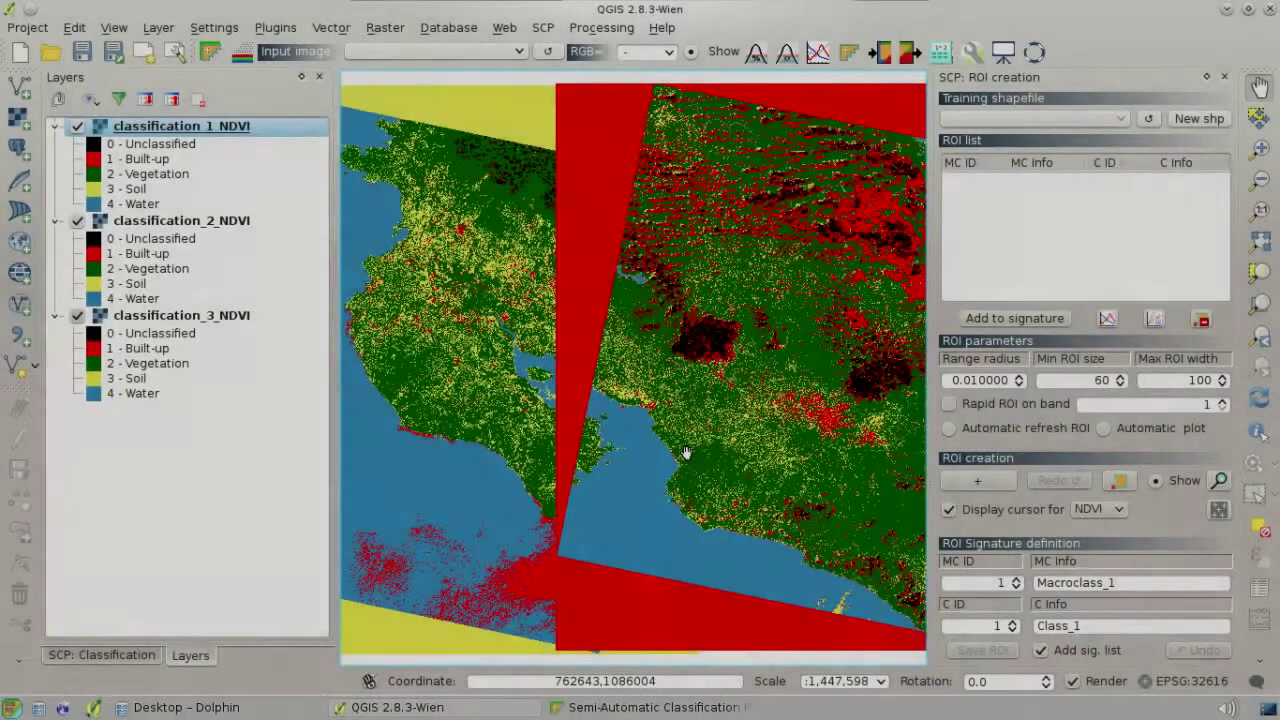
Examine how the three NDVI-refined classifications overlap by toggling the visibility of classification_1_NDVI and classification_2_NDVI.
{"action": "scroll", "coordinate": [686, 453], "scroll_direction": "down", "scroll_amount": 1}
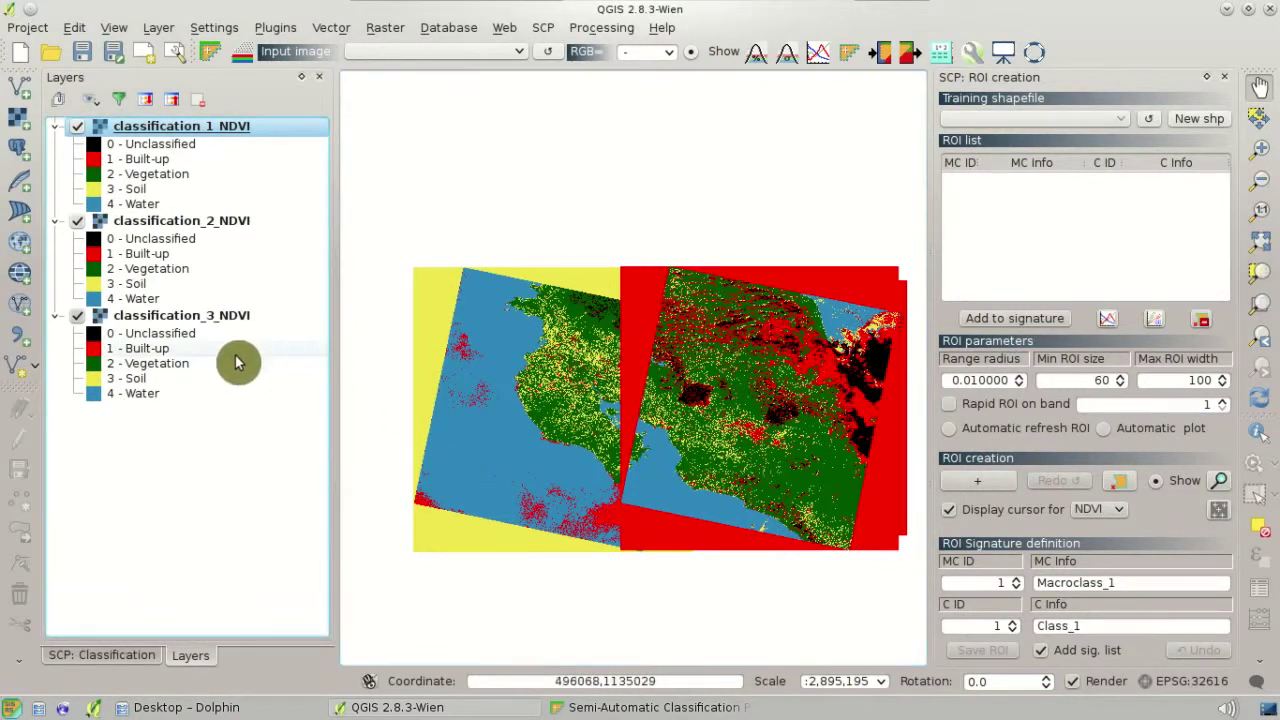
{"action": "left_click", "coordinate": [72, 126]}
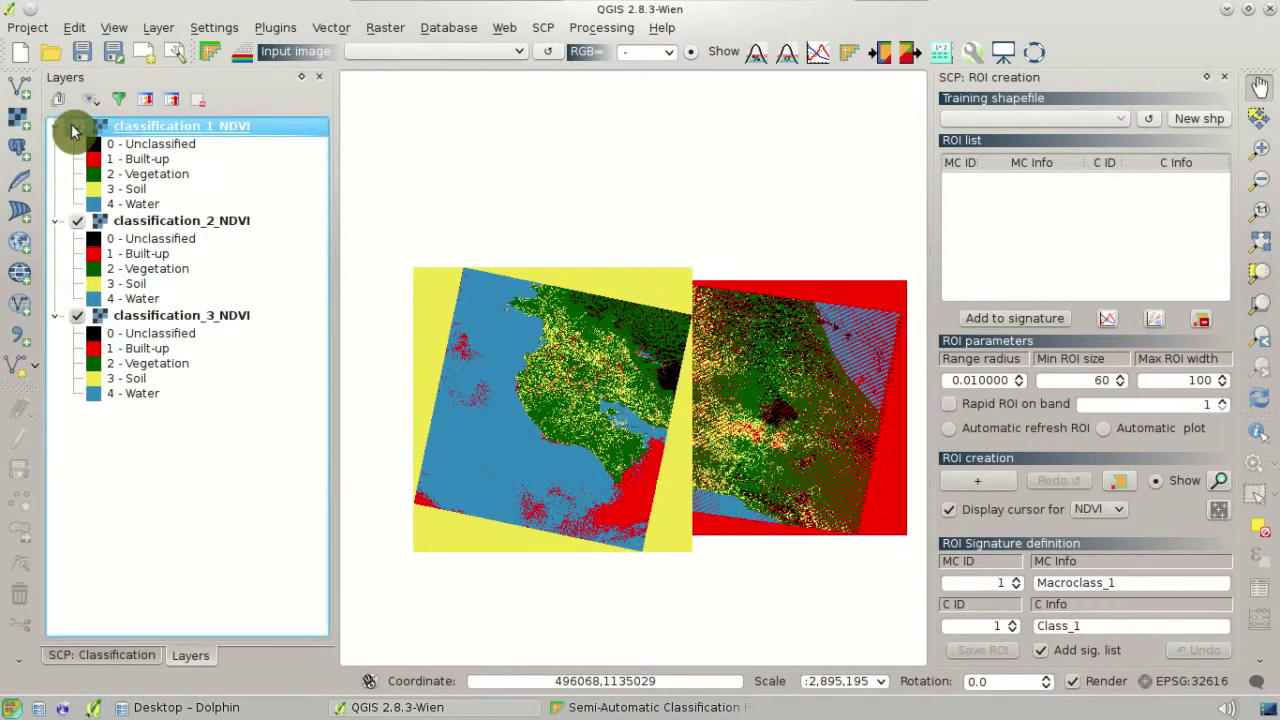
{"action": "left_click", "coordinate": [79, 222]}
{"action": "left_click", "coordinate": [78, 222]}
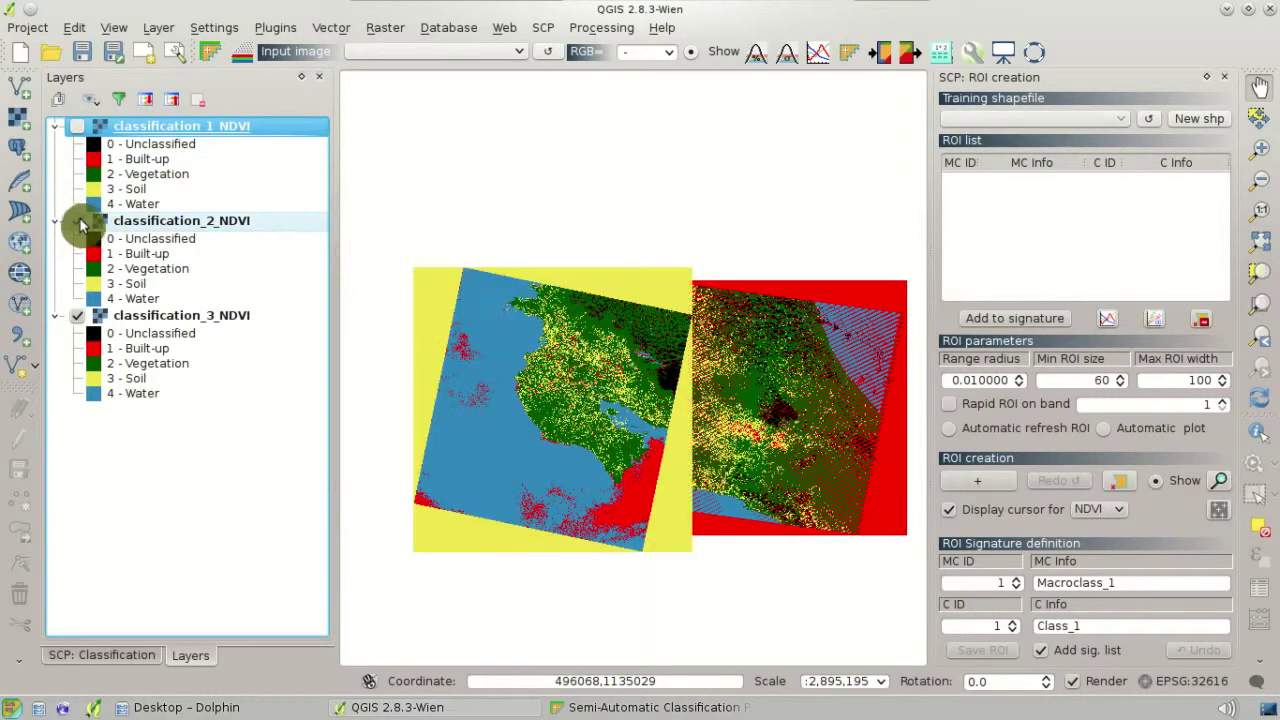
{"action": "left_click", "coordinate": [78, 127]}
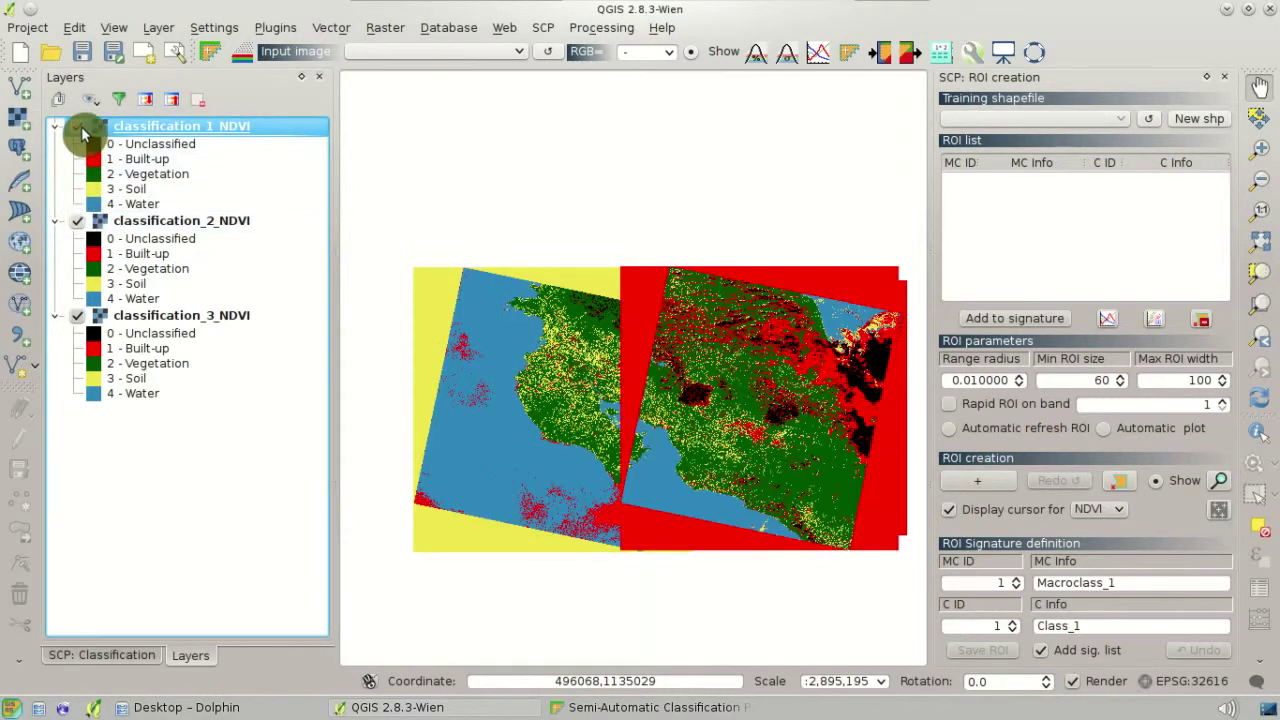
Close the ROI creation dock and examine the border area between the overlapping classified scenes.
{"action": "left_click", "coordinate": [1222, 77]}
{"action": "scroll", "coordinate": [863, 420], "scroll_direction": "up", "scroll_amount": 1}
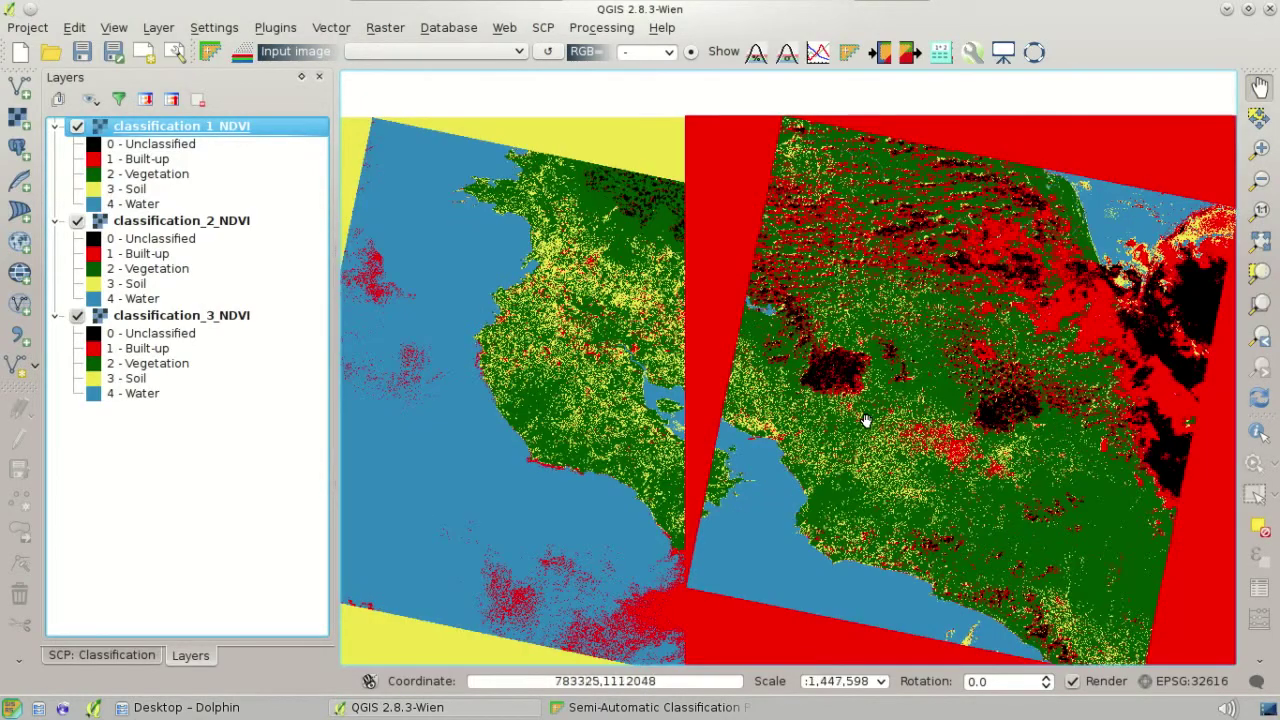
{"action": "left_click_drag", "start_coordinate": [787, 398], "coordinate": [882, 432]}
{"action": "scroll", "coordinate": [705, 378], "scroll_direction": "up", "scroll_amount": 1}
{"action": "left_click_drag", "start_coordinate": [832, 382], "coordinate": [850, 517]}
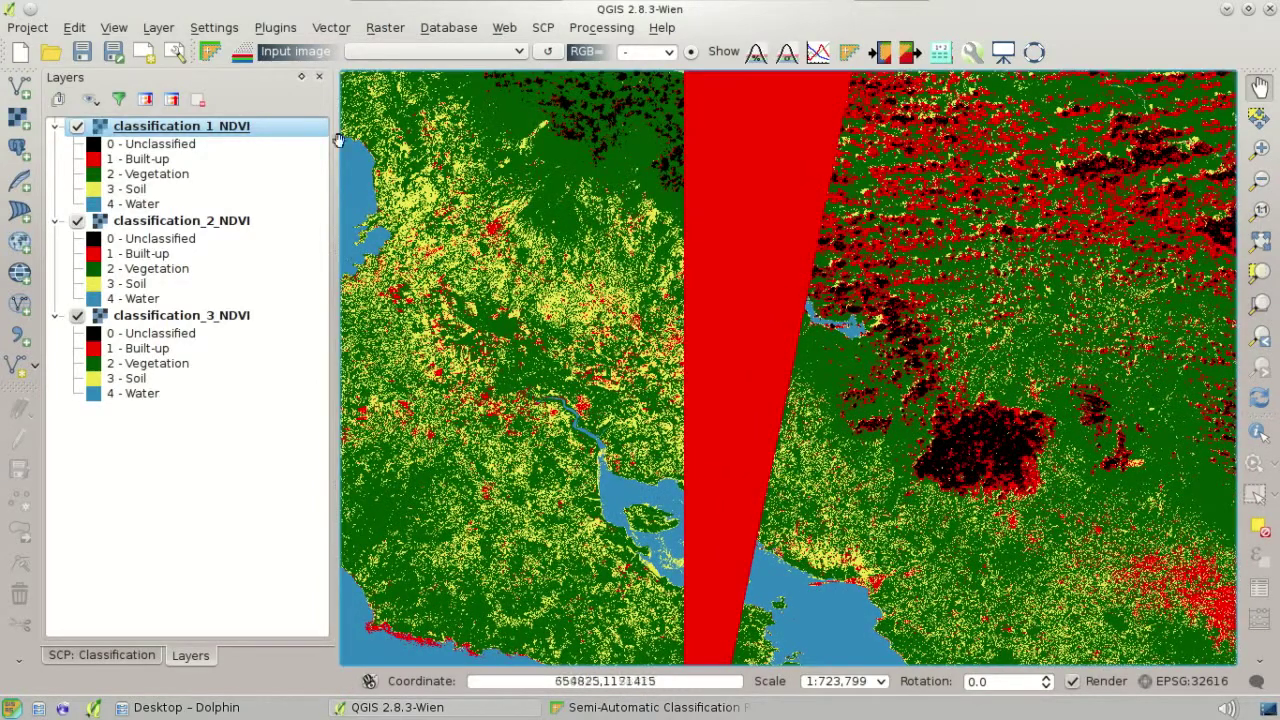
{"action": "left_click", "coordinate": [210, 60]}
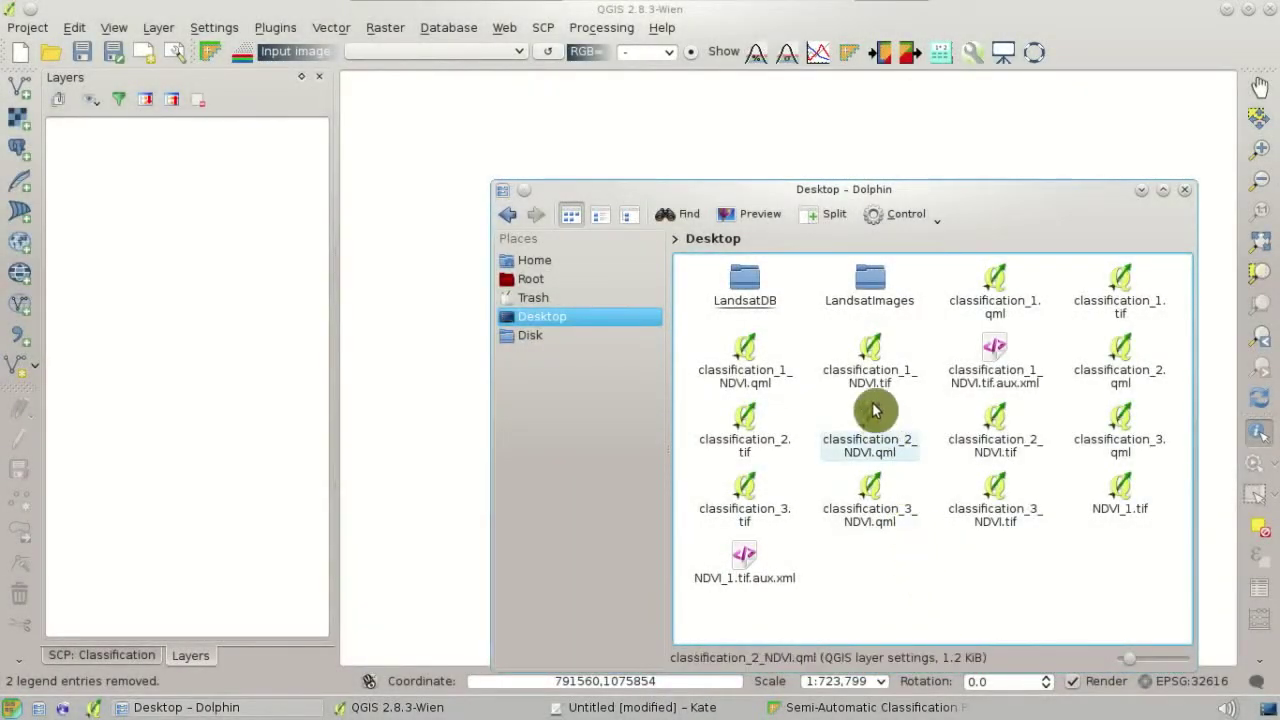
Load classification_1_NDVI.tif into the map from the Desktop folder in Dolphin.
{"action": "left_click", "coordinate": [888, 378]}
{"action": "left_click_drag", "start_coordinate": [888, 378], "coordinate": [427, 416]}
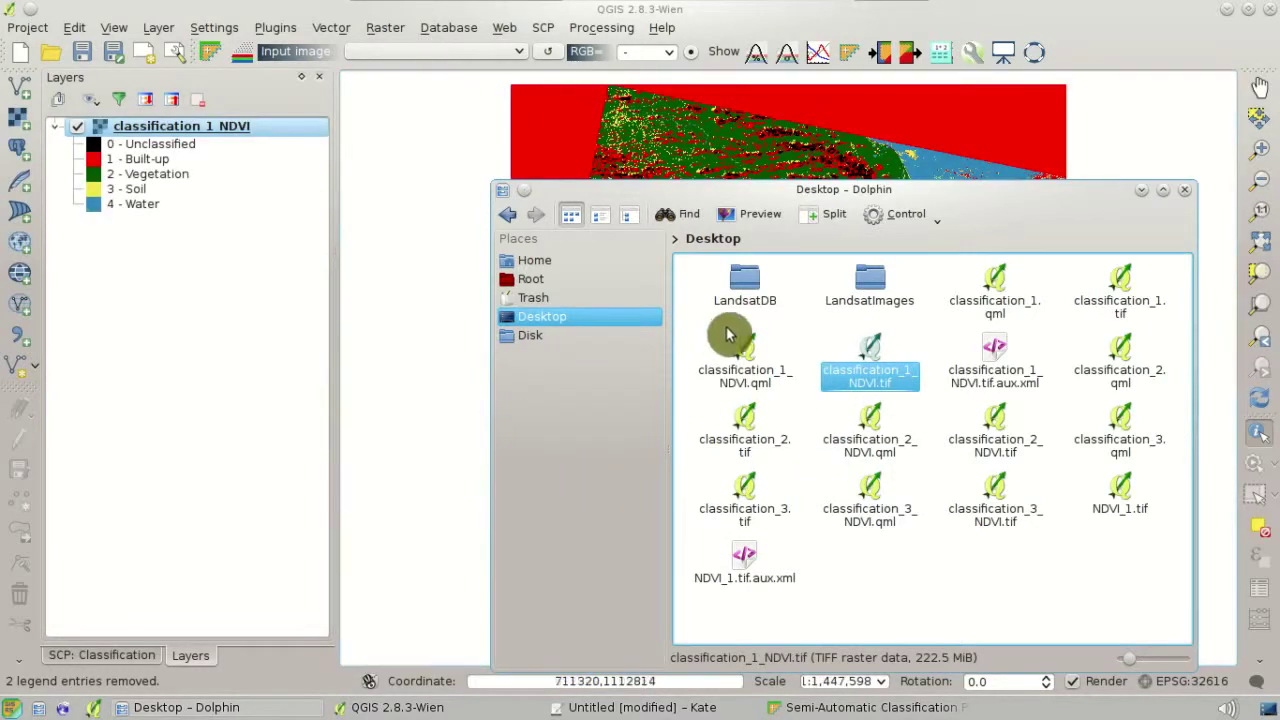
{"action": "left_click_drag", "start_coordinate": [1028, 200], "coordinate": [1040, 208]}
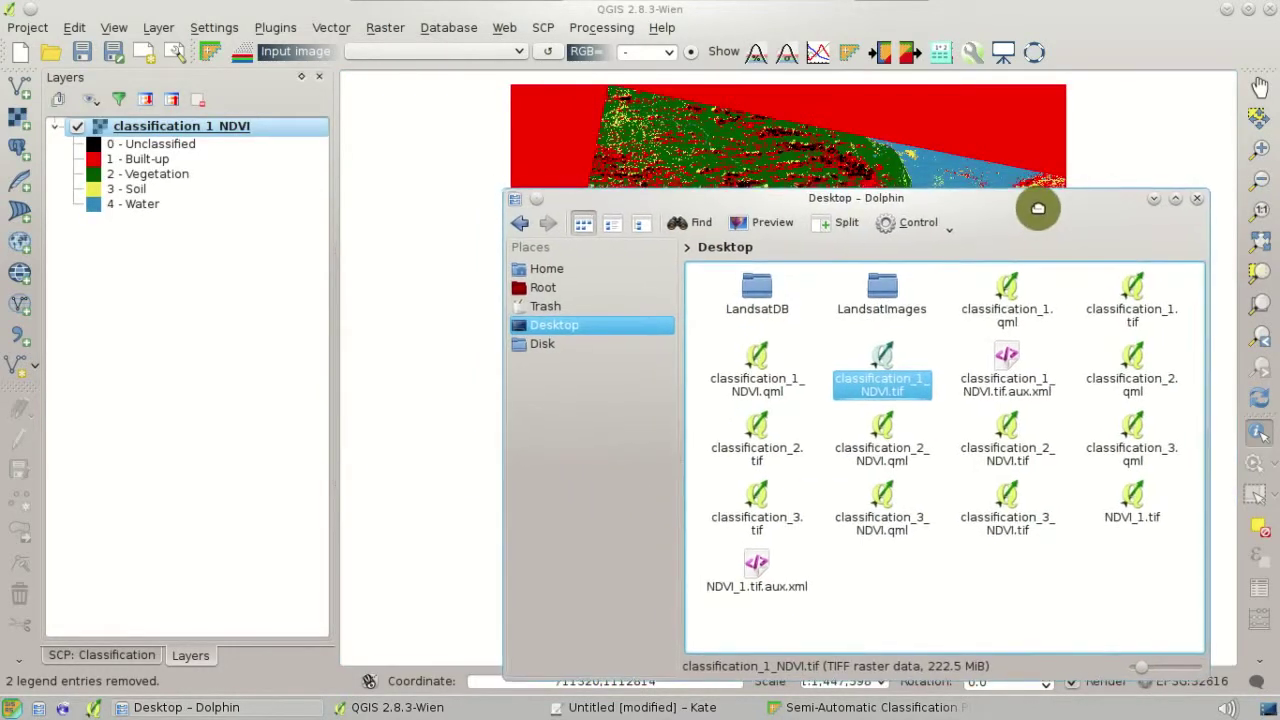
{"action": "left_click", "coordinate": [894, 285]}
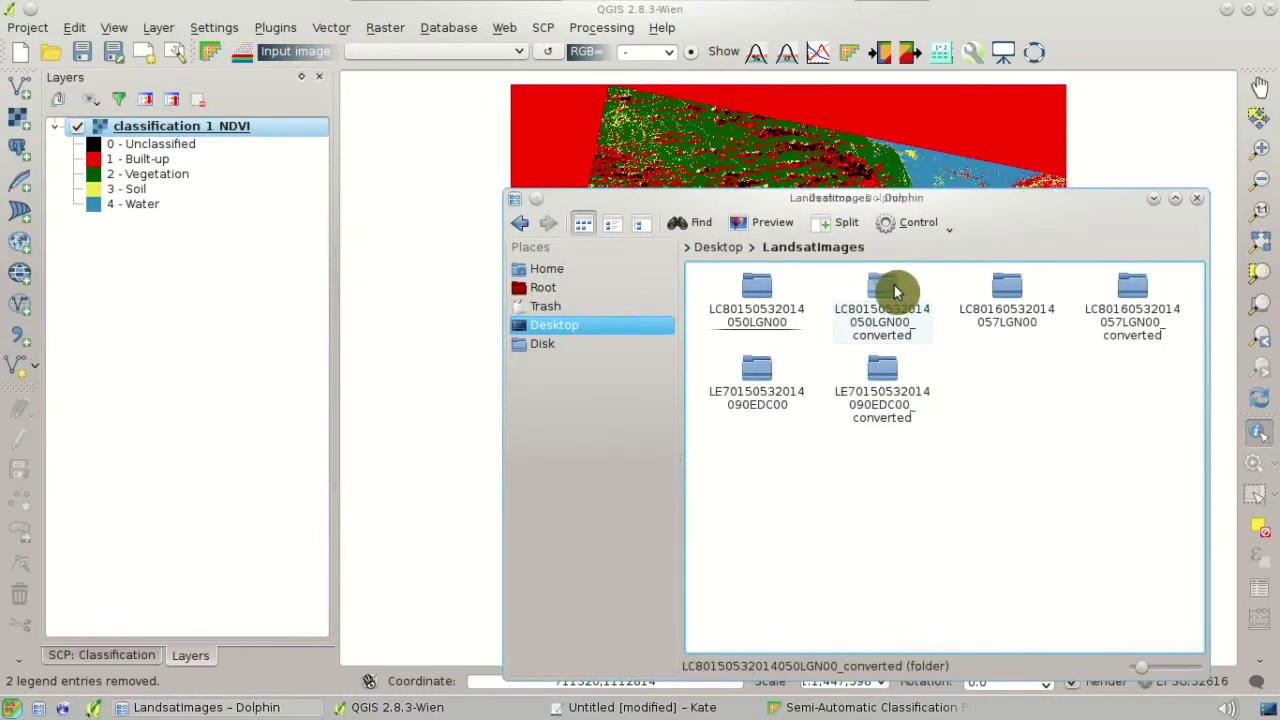
{"action": "left_click", "coordinate": [783, 313]}
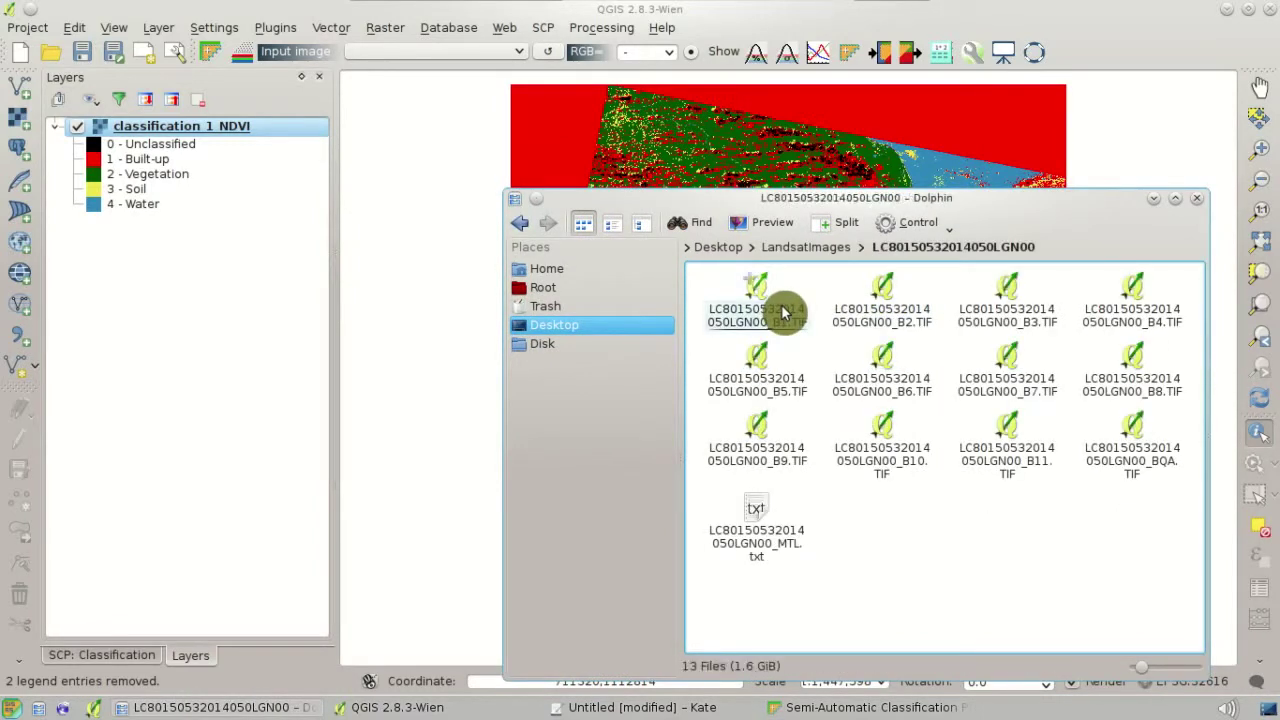
{"action": "left_click", "coordinate": [1131, 442]}
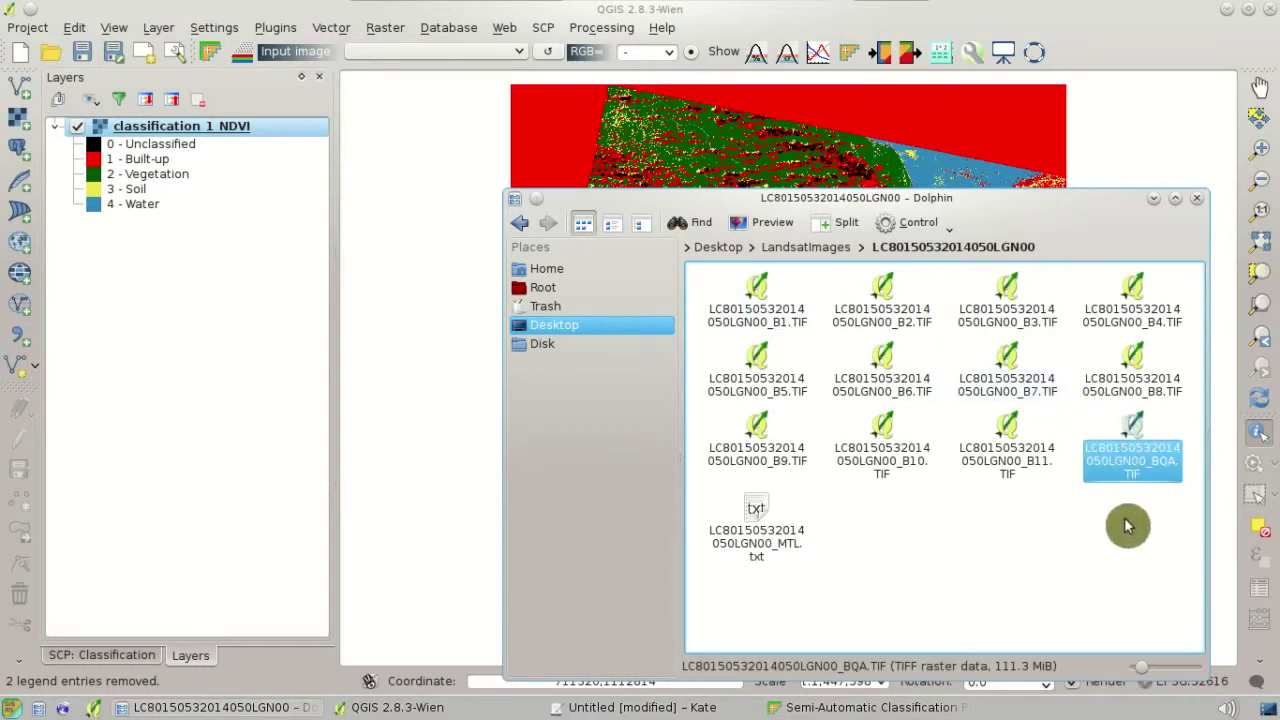
{"action": "mouse_move", "coordinate": [1128, 471]}
{"action": "left_mouse_down"}
{"action": "mouse_move", "coordinate": [578, 392]}
{"action": "mouse_move", "coordinate": [423, 355]}
{"action": "left_mouse_up"}
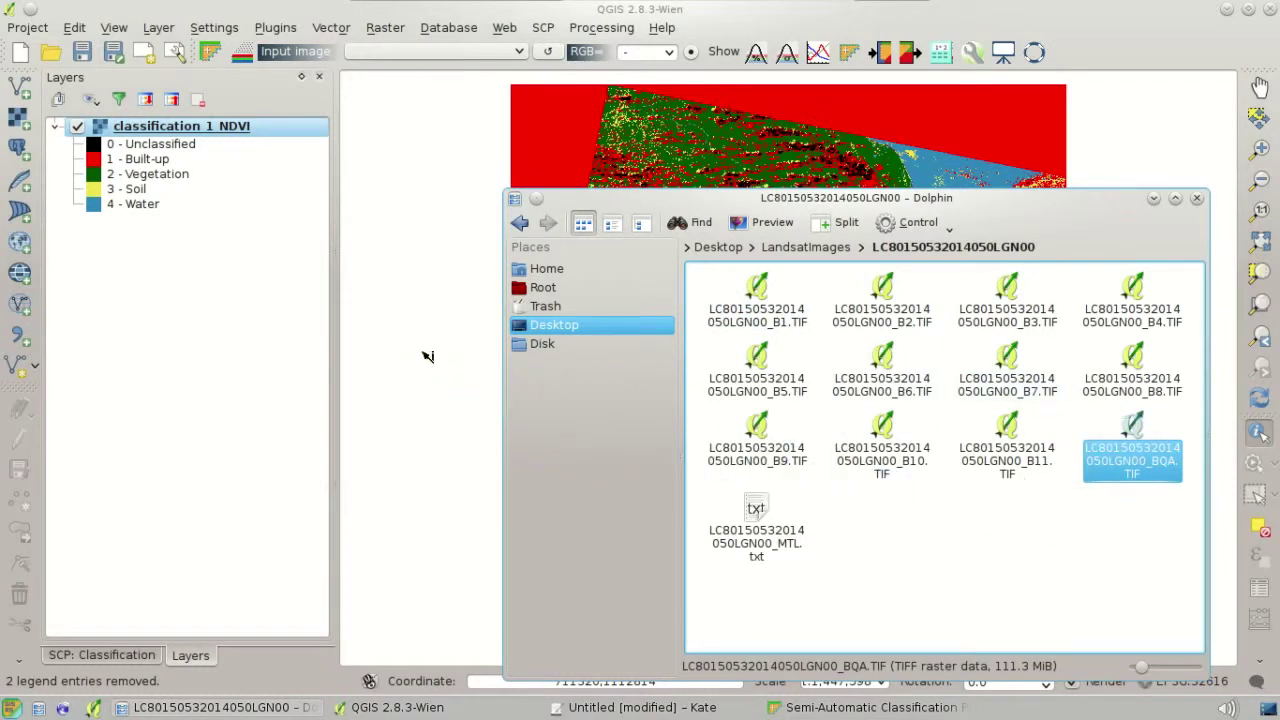
{"action": "left_click", "coordinate": [291, 355]}
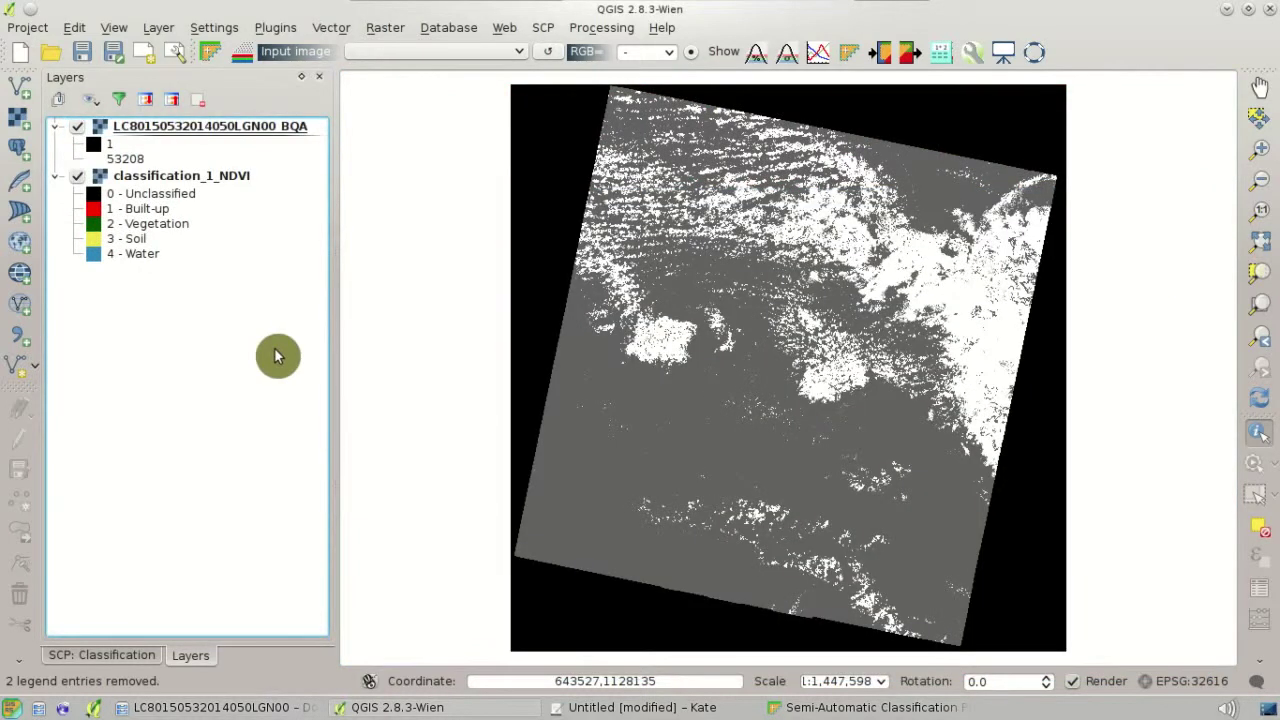
Compare the BQA layer with the classification beneath it, identify the BQA pixel value in a white area, and close the results.
{"action": "scroll", "coordinate": [956, 327], "scroll_direction": "up", "scroll_amount": 3}
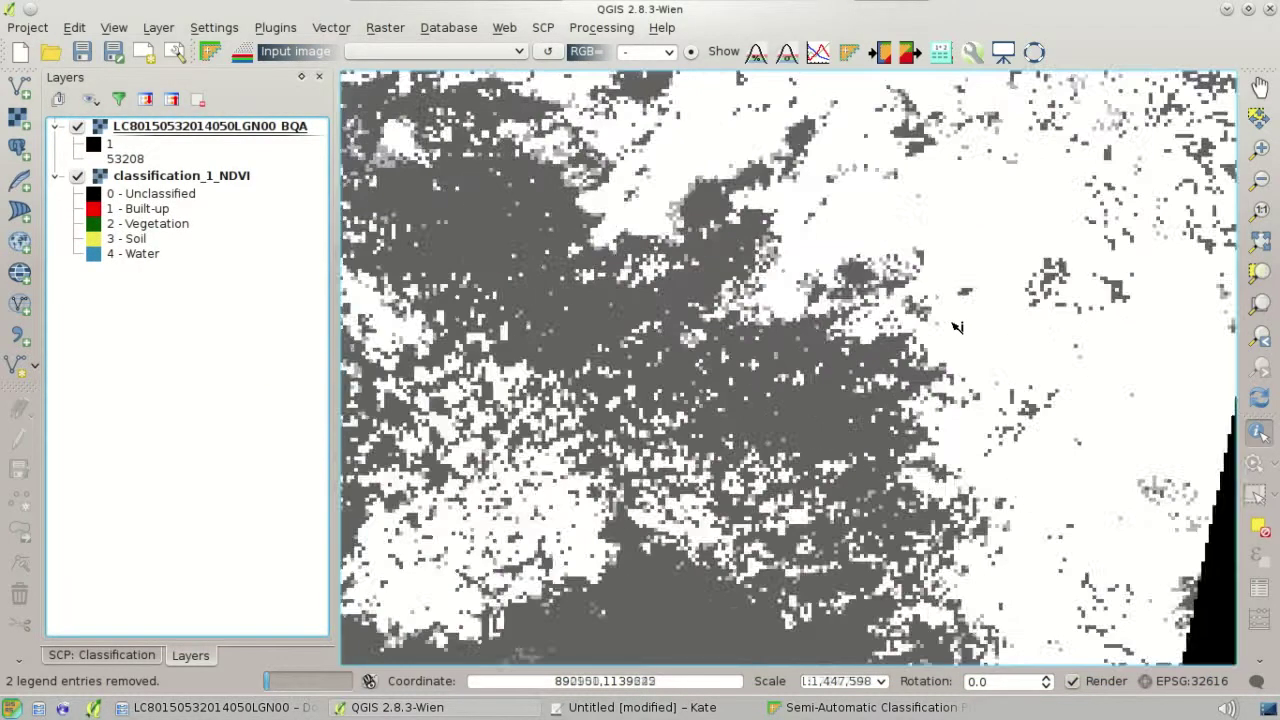
{"action": "left_click", "coordinate": [78, 127]}
{"action": "left_click", "coordinate": [77, 127]}
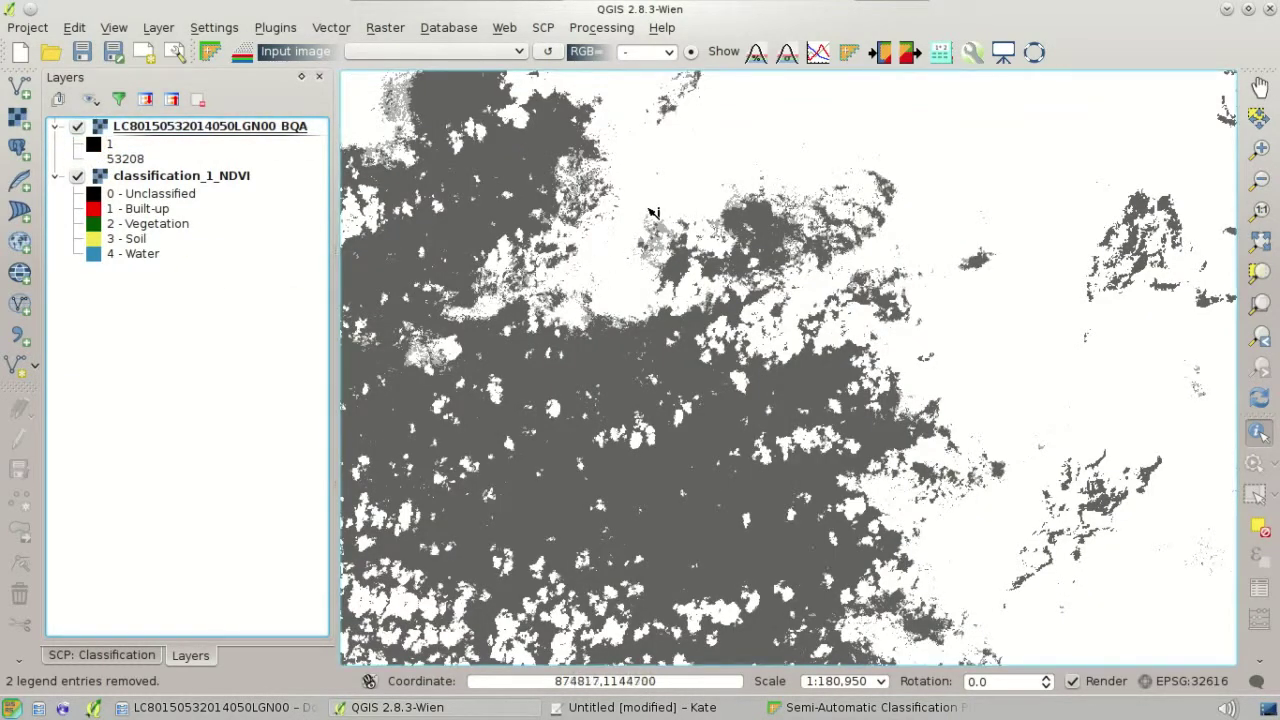
{"action": "left_click", "coordinate": [644, 289]}
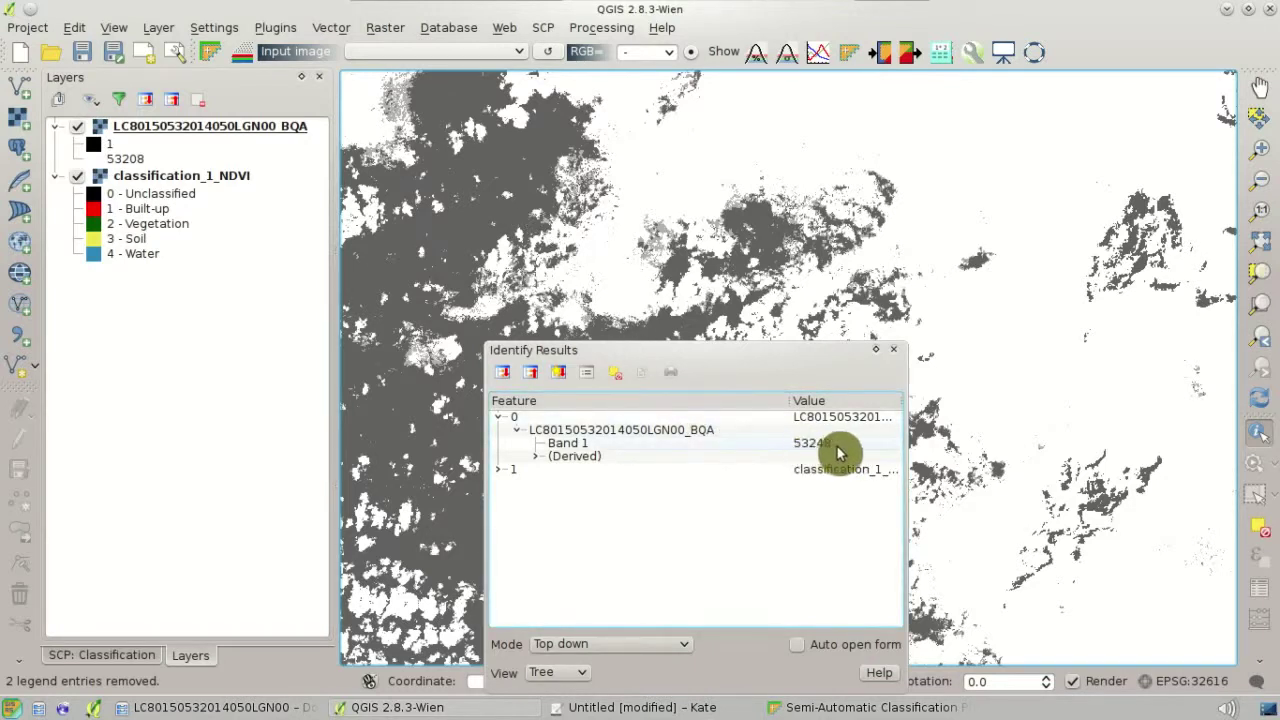
{"action": "left_click", "coordinate": [895, 355]}
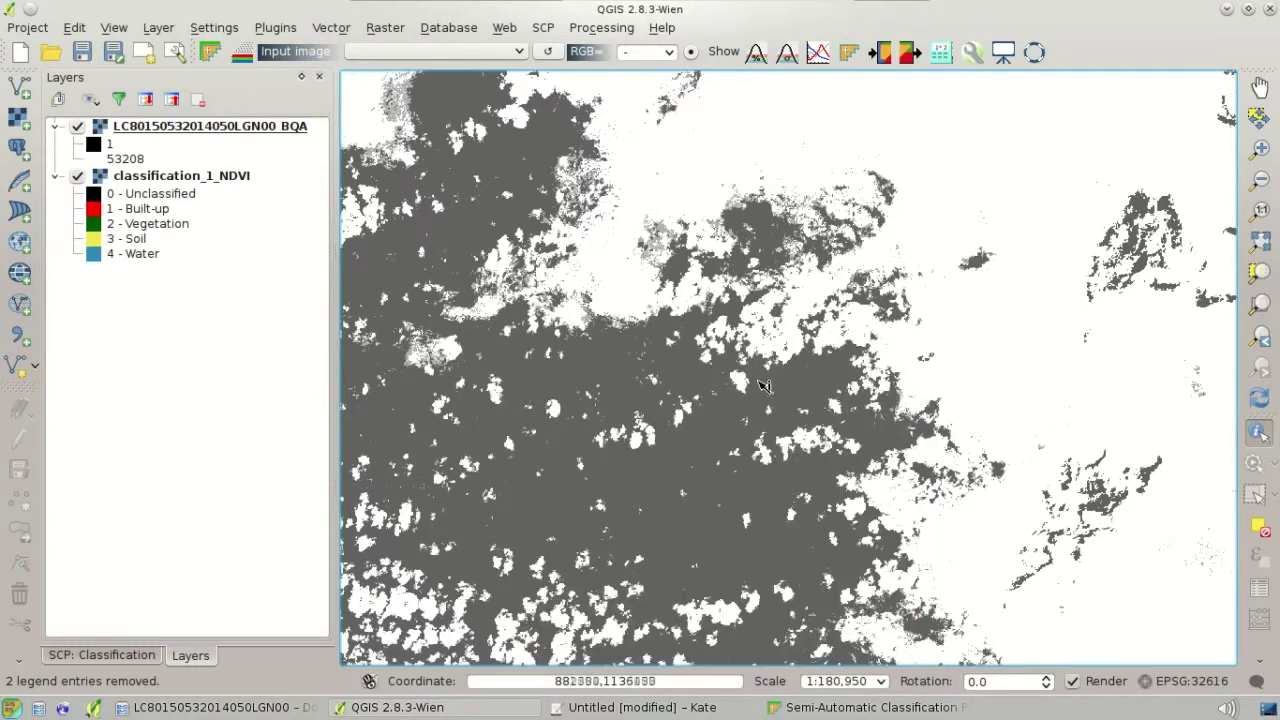
Refresh the band calculator's raster list and copy in Kate's np.where expression setting BQA values 53248, 36864 and 61440 to 0 over classification_1_NDVI.
{"action": "left_click", "coordinate": [940, 54]}
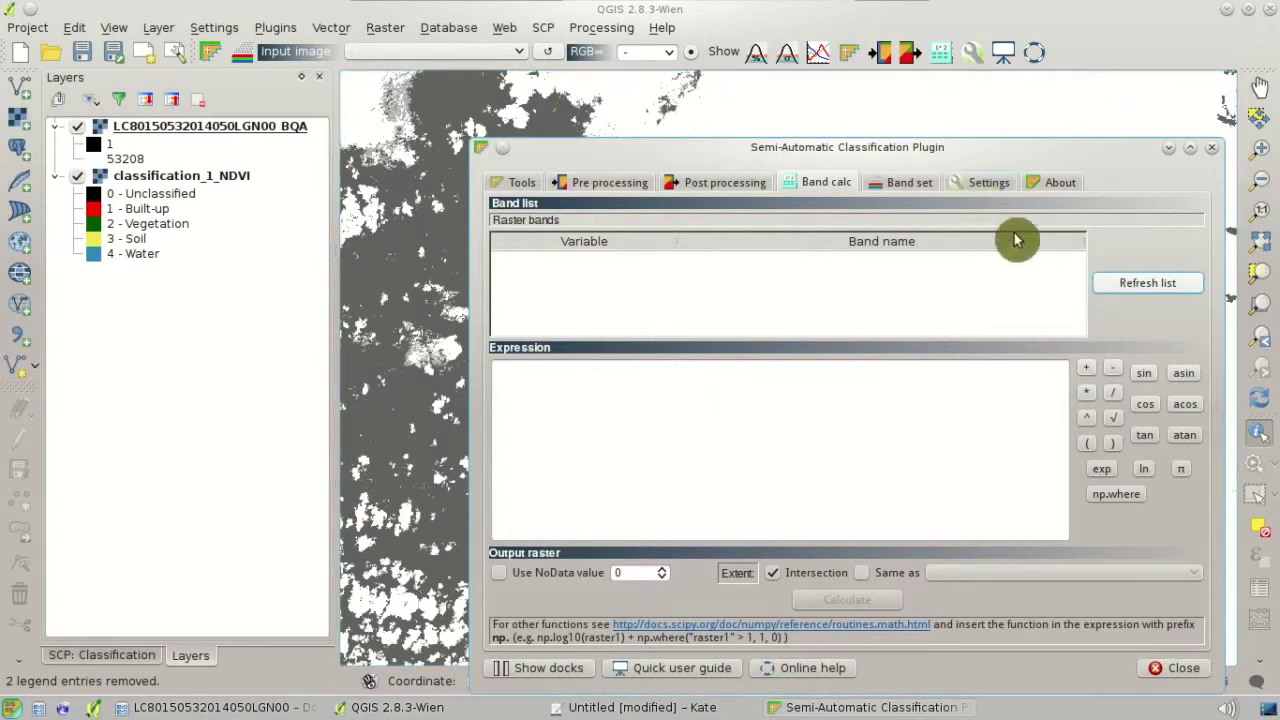
{"action": "left_click", "coordinate": [1149, 285]}
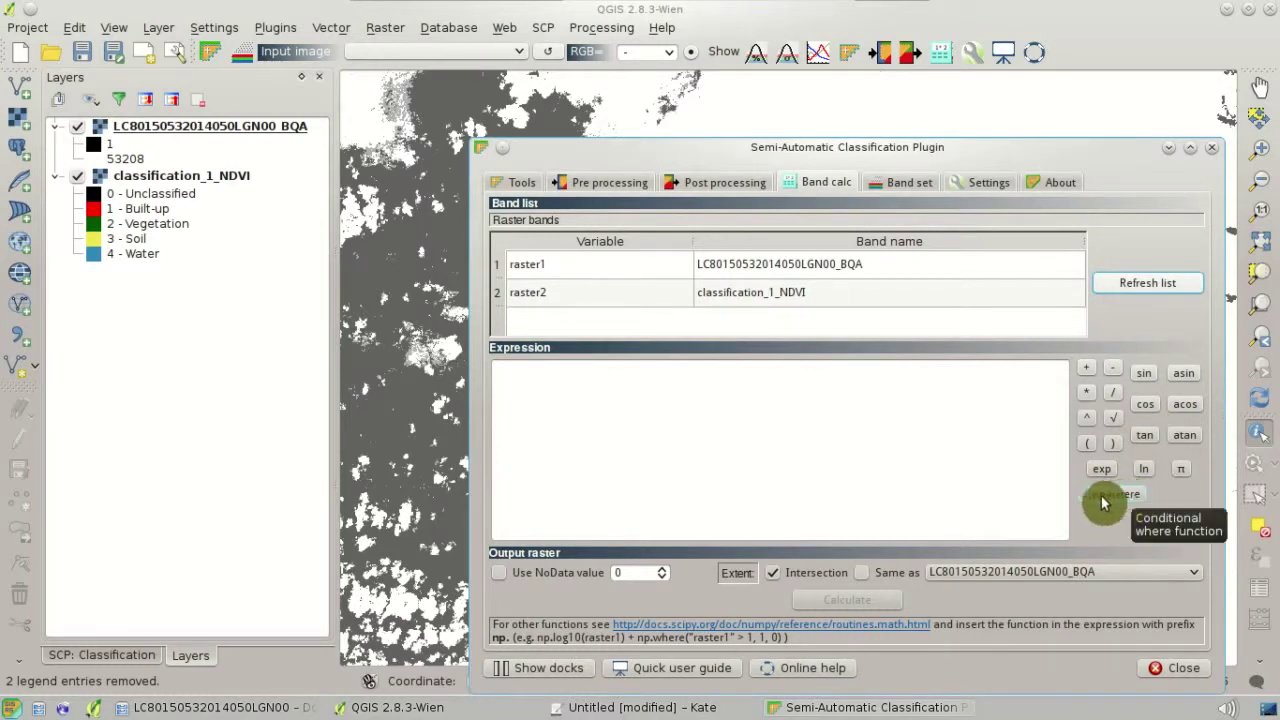
{"action": "left_click", "coordinate": [703, 709]}
{"action": "left_click_drag", "start_coordinate": [485, 91], "coordinate": [57, 86]}
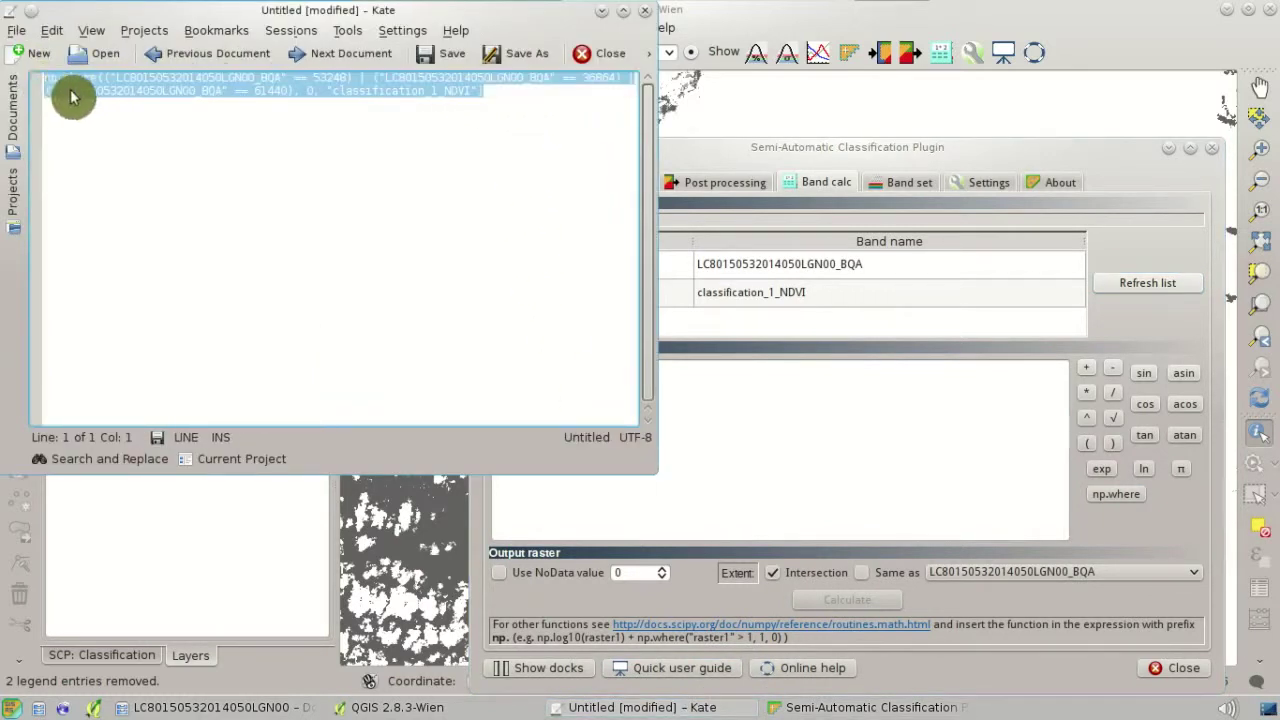
{"action": "right_click", "coordinate": [83, 96]}
{"action": "left_click", "coordinate": [128, 127]}
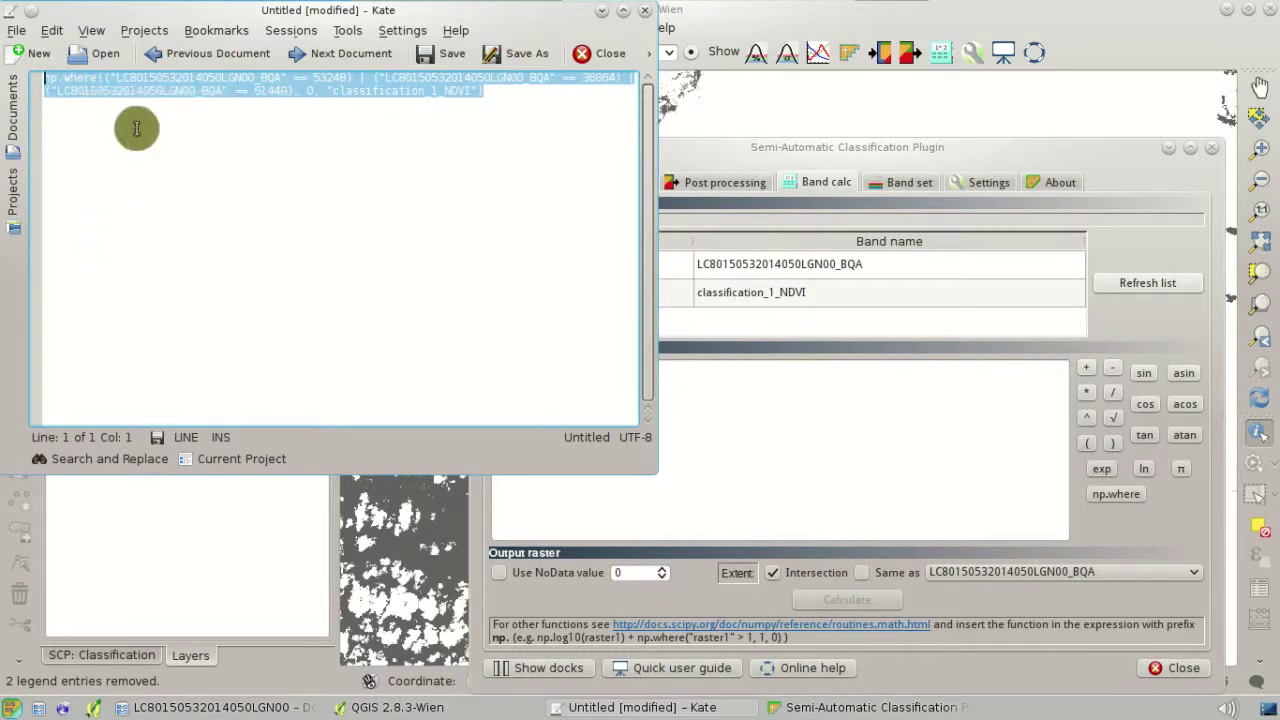
{"action": "left_click", "coordinate": [797, 420]}
{"action": "right_click", "coordinate": [798, 424]}
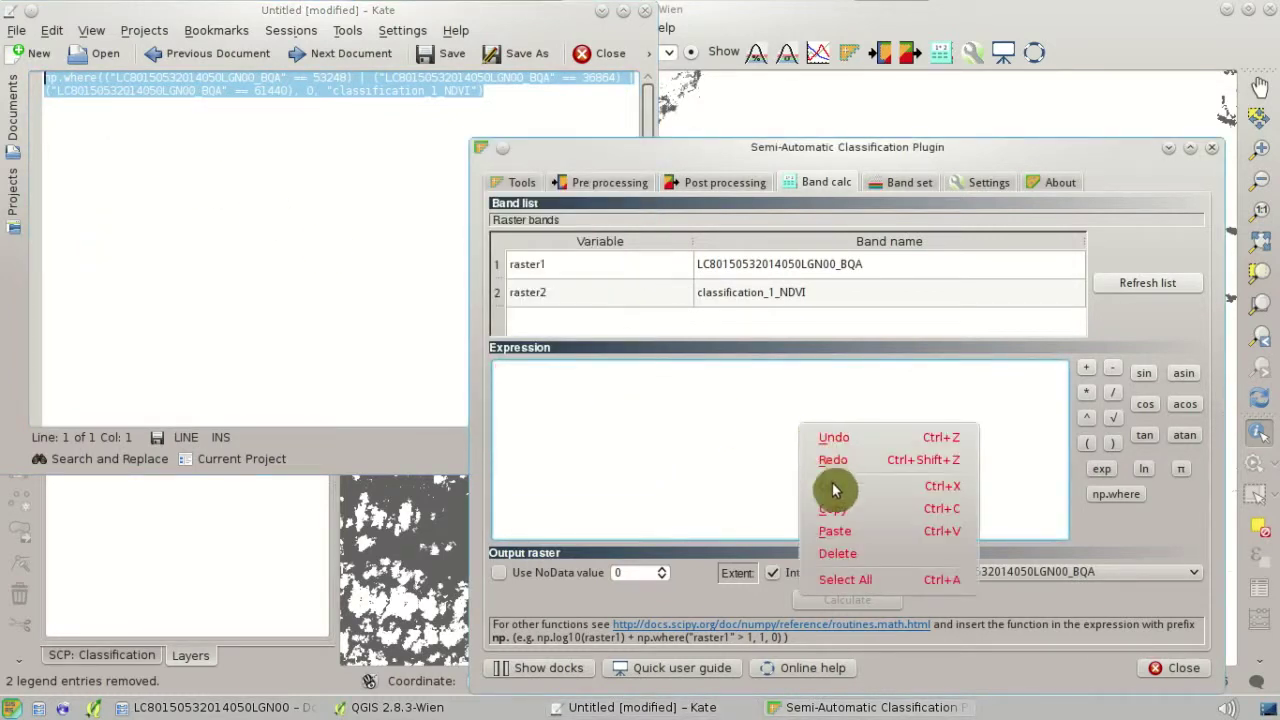
{"action": "left_click", "coordinate": [834, 531]}
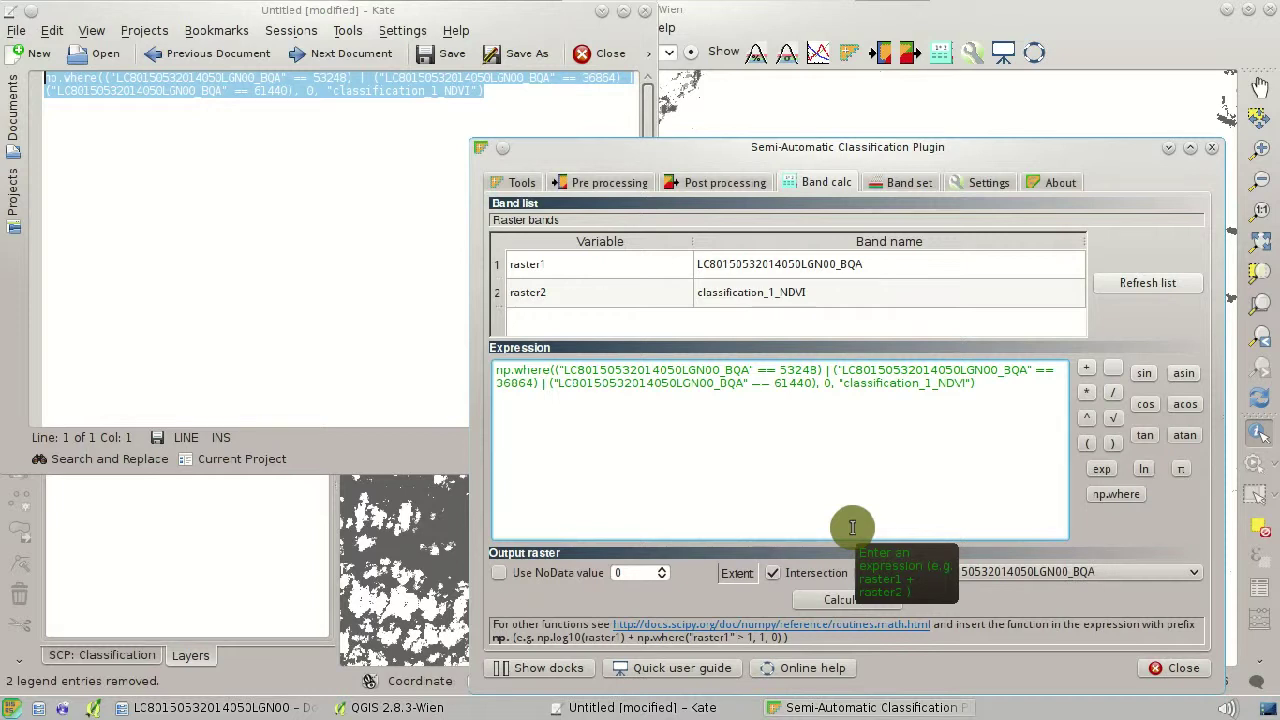
Calculate the cloud-masked raster and save it in the Desktop folder as classification_1_clouds.tif.
{"action": "left_click", "coordinate": [850, 600]}
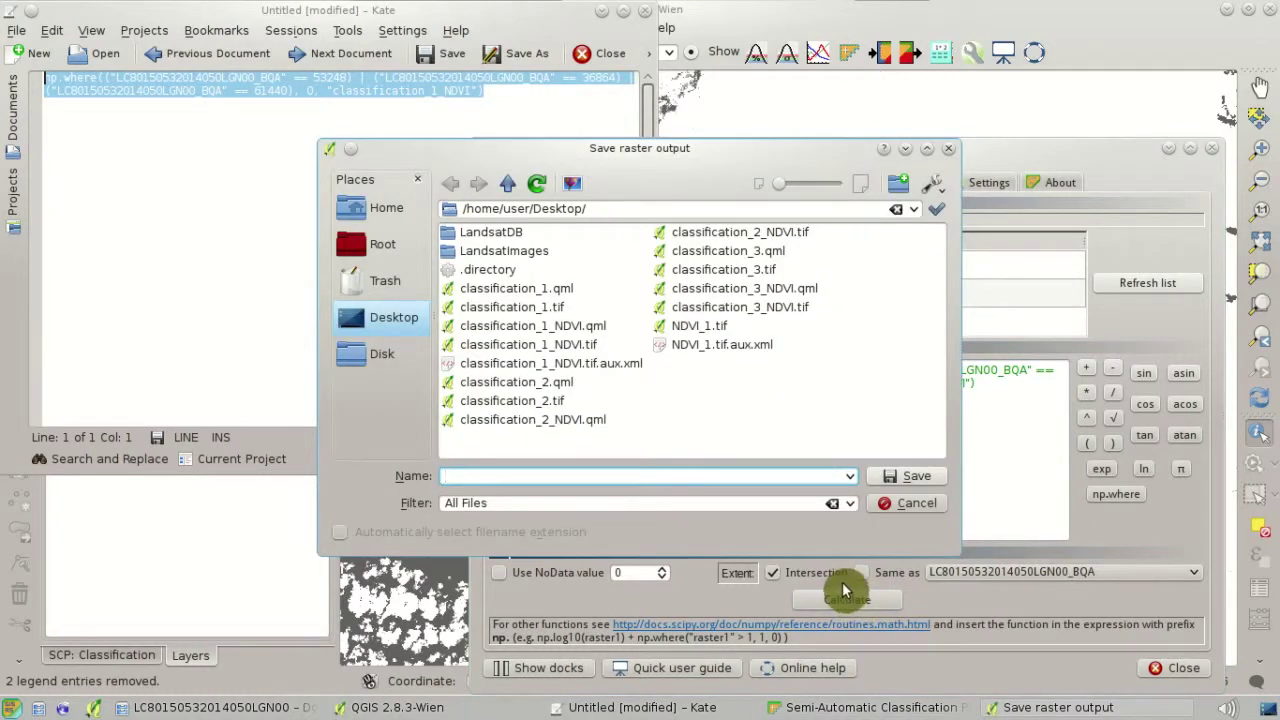
{"action": "left_click", "coordinate": [540, 309]}
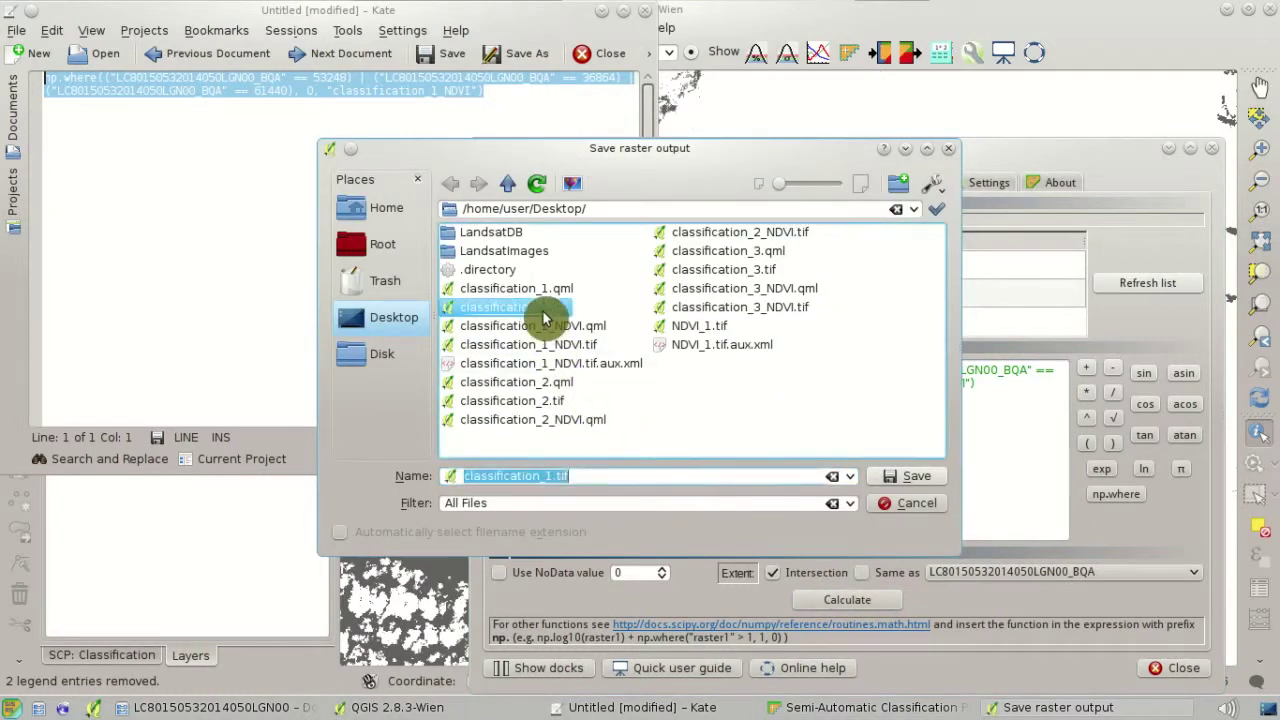
{"action": "left_click", "coordinate": [554, 476]}
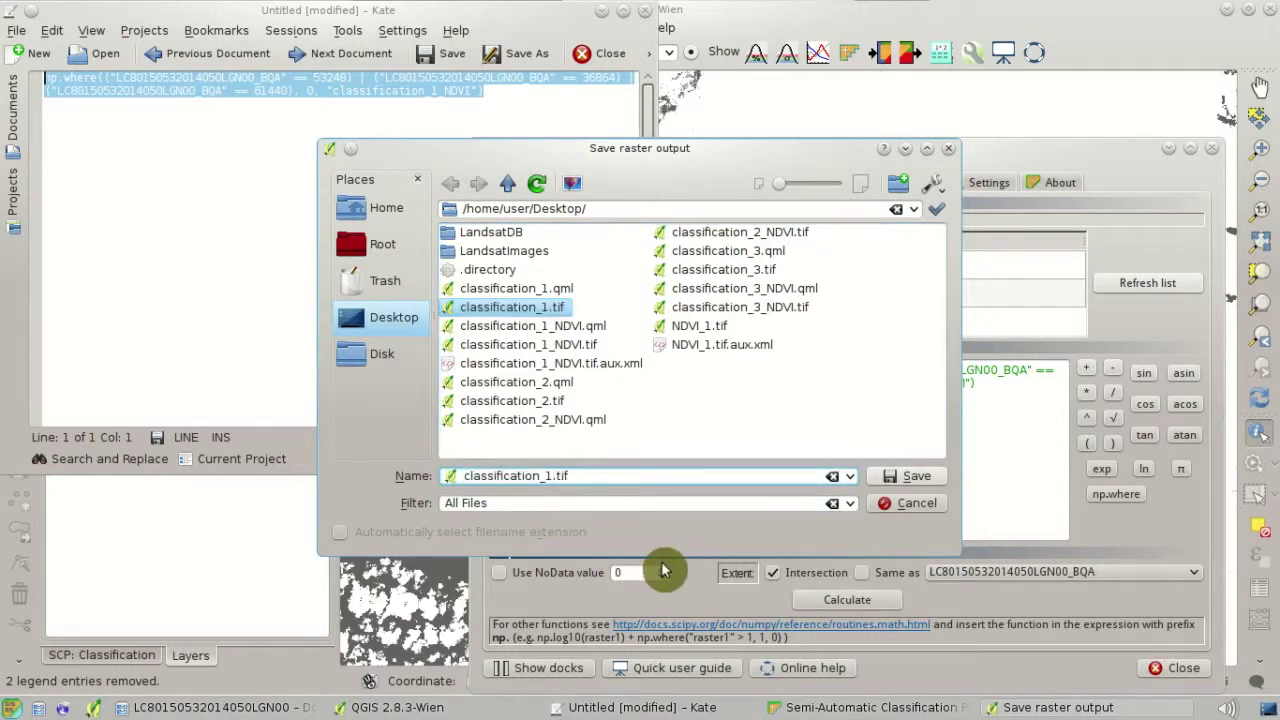
{"action": "type", "text": "_c"}
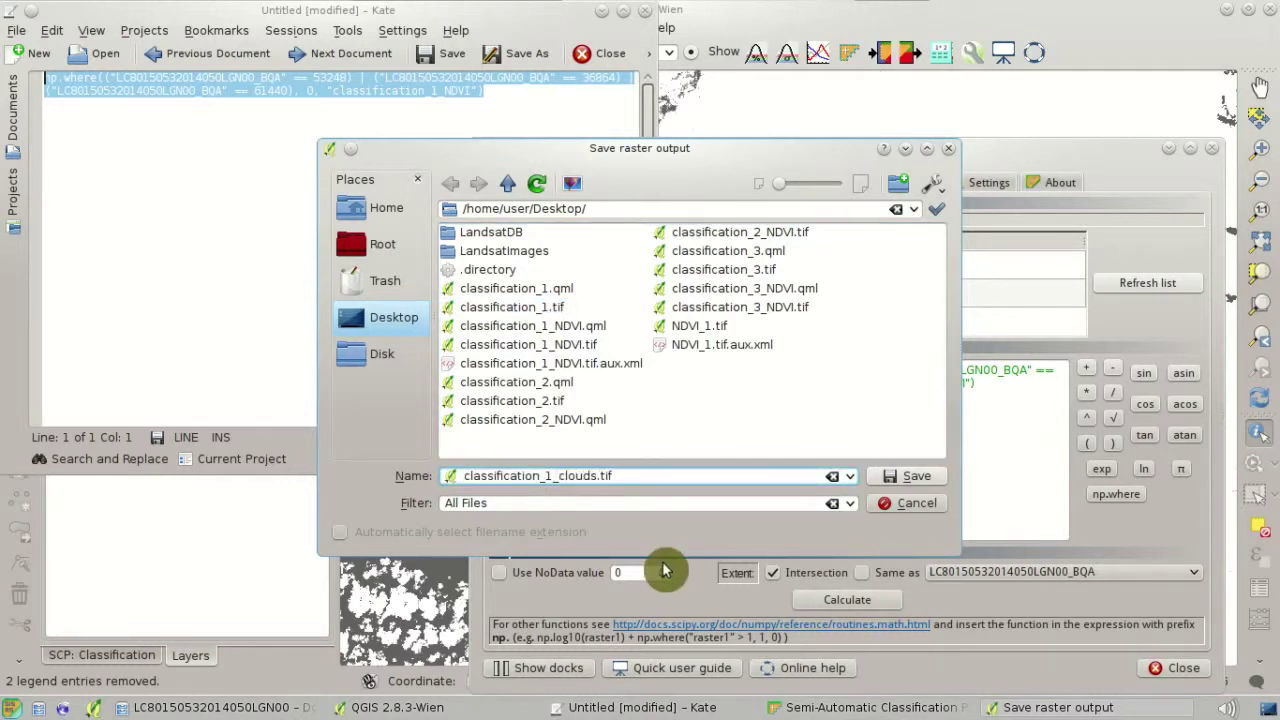
{"action": "type", "text": "louds"}
{"action": "left_click", "coordinate": [905, 476]}
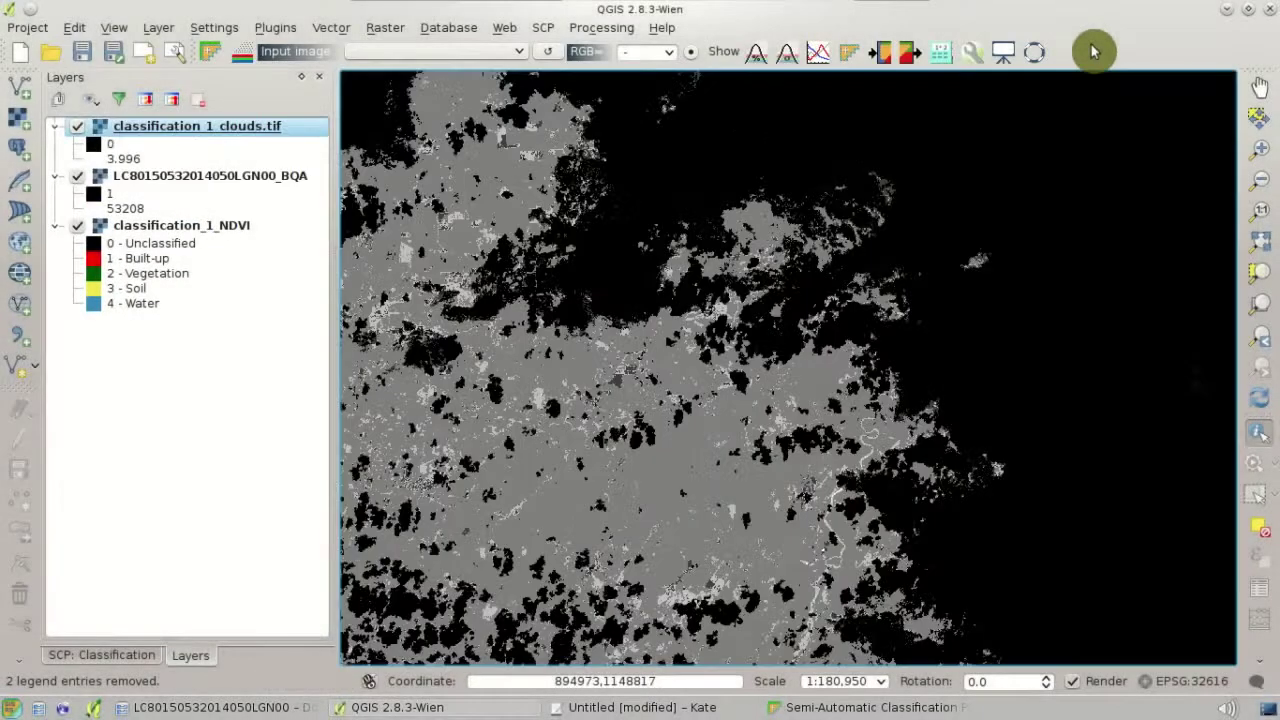
Copy the style of the classification_1_NDVI layer and paste it onto classification_1_clouds.tif.
{"action": "right_click", "coordinate": [223, 230]}
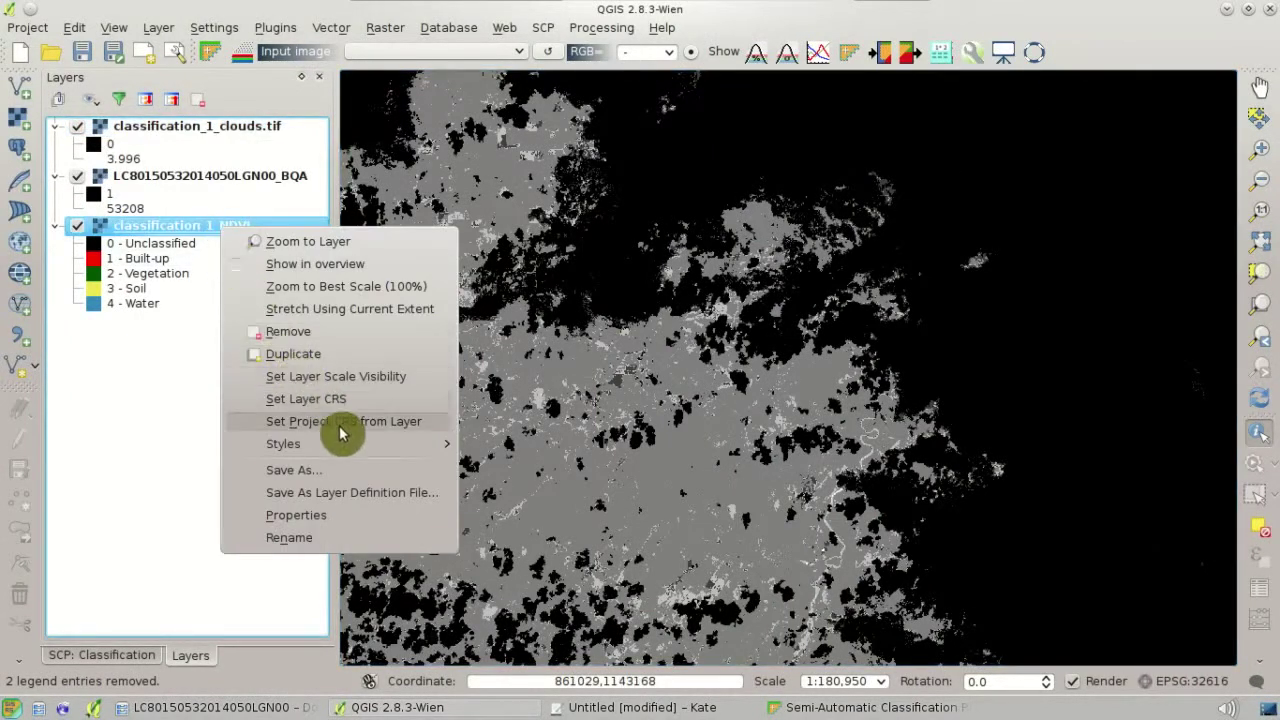
{"action": "mouse_move", "coordinate": [337, 443]}
{"action": "left_click", "coordinate": [498, 450]}
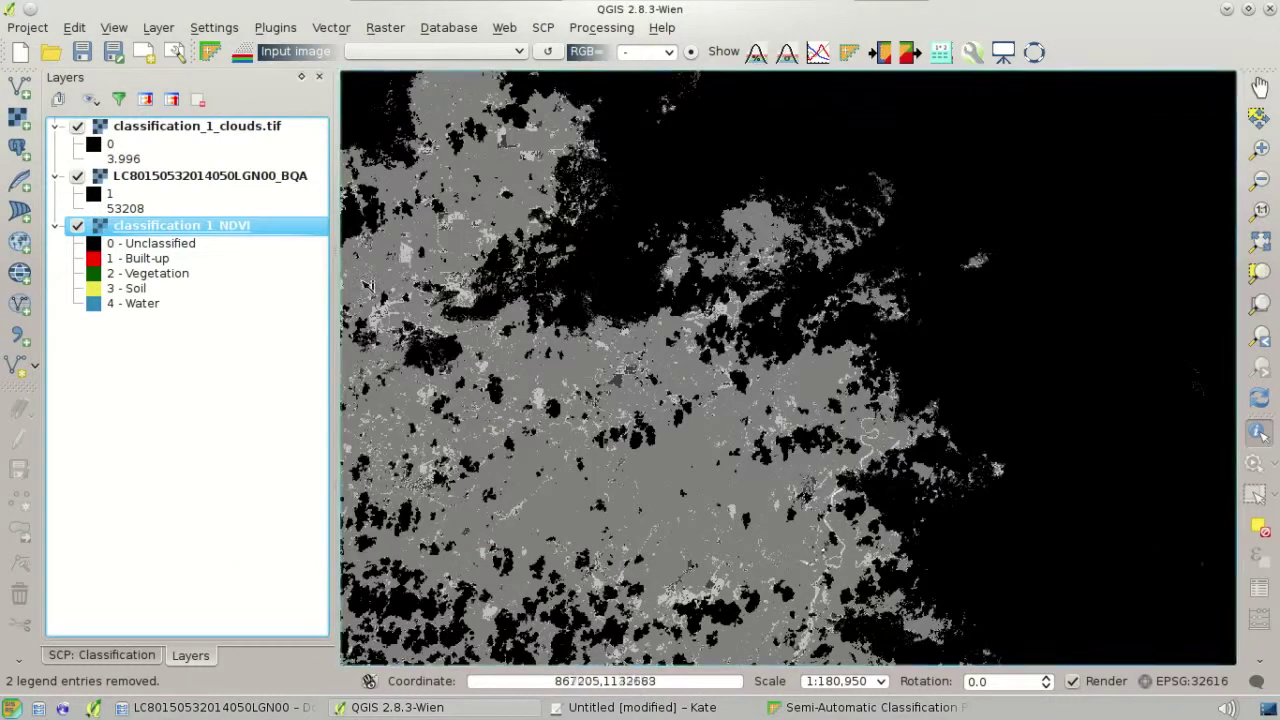
{"action": "left_click", "coordinate": [277, 128]}
{"action": "right_click", "coordinate": [277, 128]}
{"action": "mouse_move", "coordinate": [322, 345]}
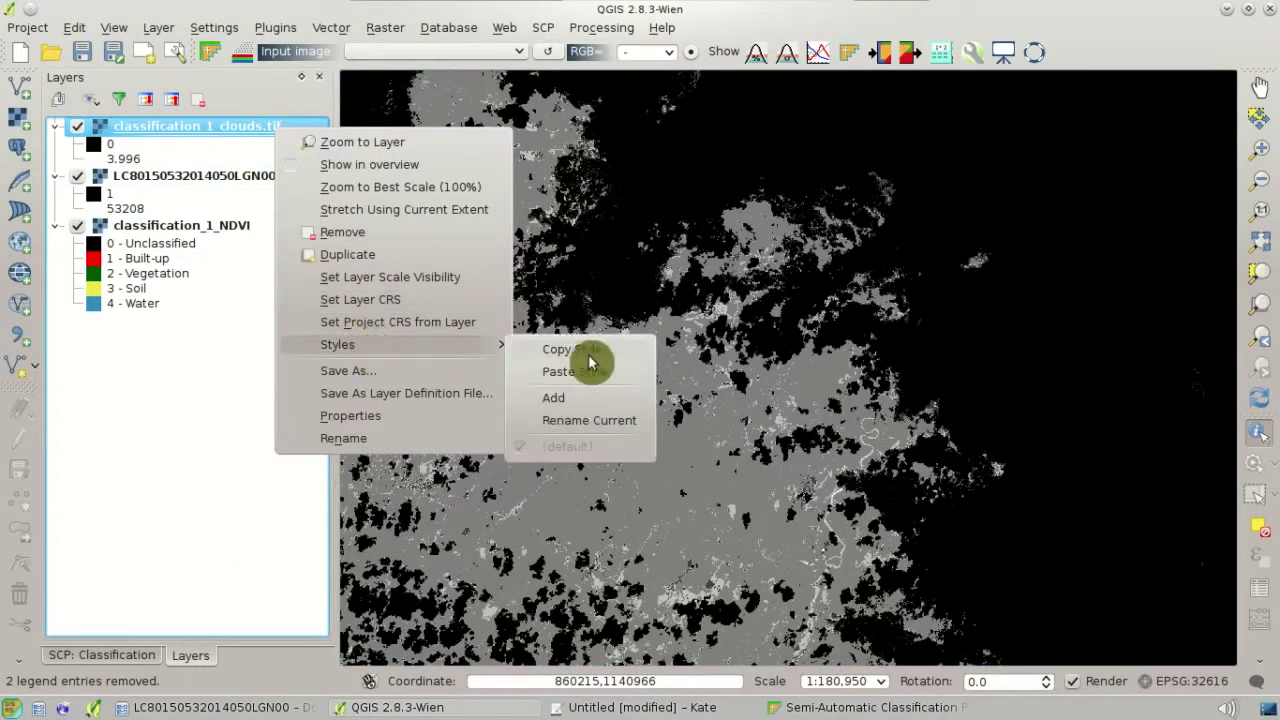
{"action": "left_click", "coordinate": [628, 381]}
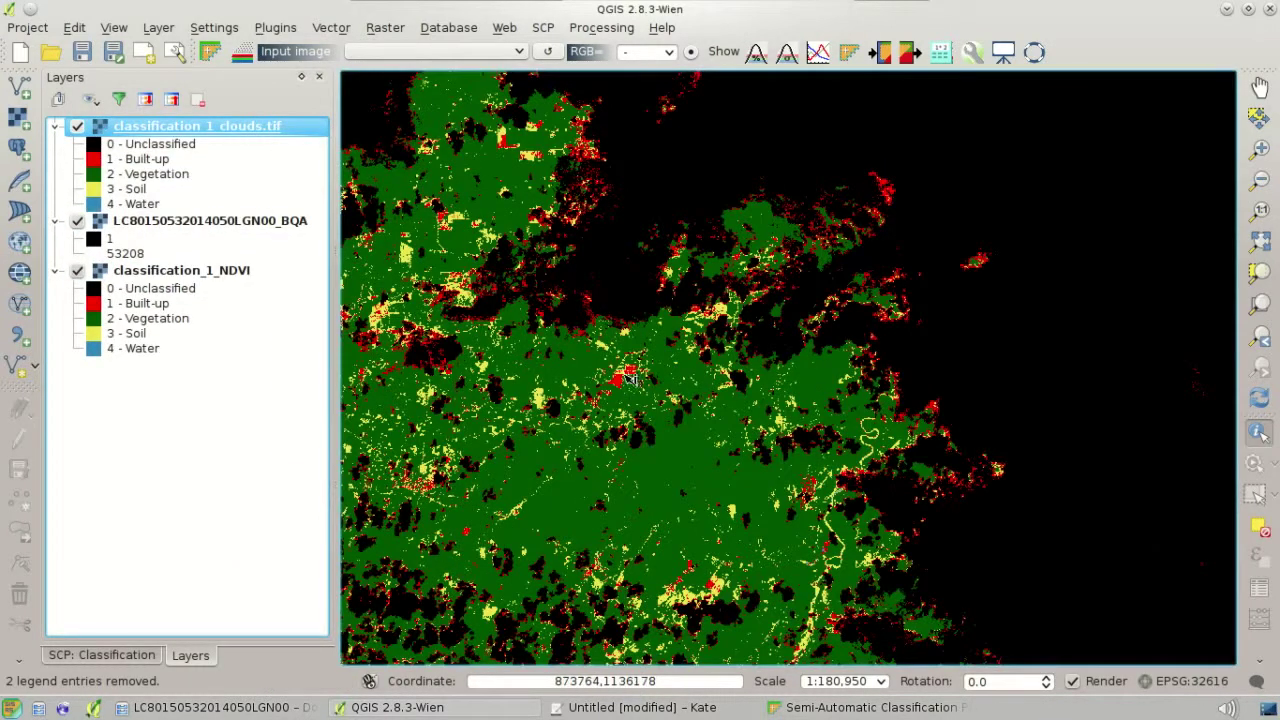
Compare classification_1_clouds.tif with the BQA and classification_1_NDVI layers, over the full scene extent and close up in a cloudy area.
{"action": "left_click", "coordinate": [79, 126]}
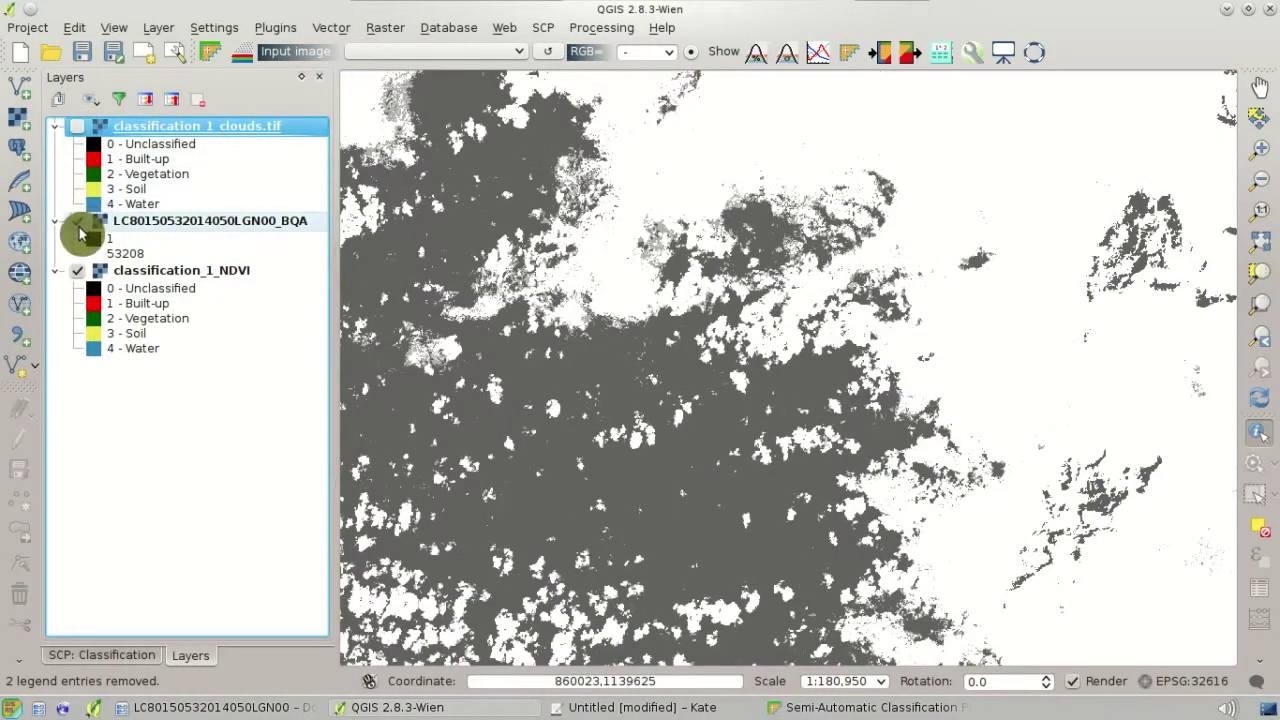
{"action": "left_click", "coordinate": [79, 224]}
{"action": "left_click", "coordinate": [79, 128]}
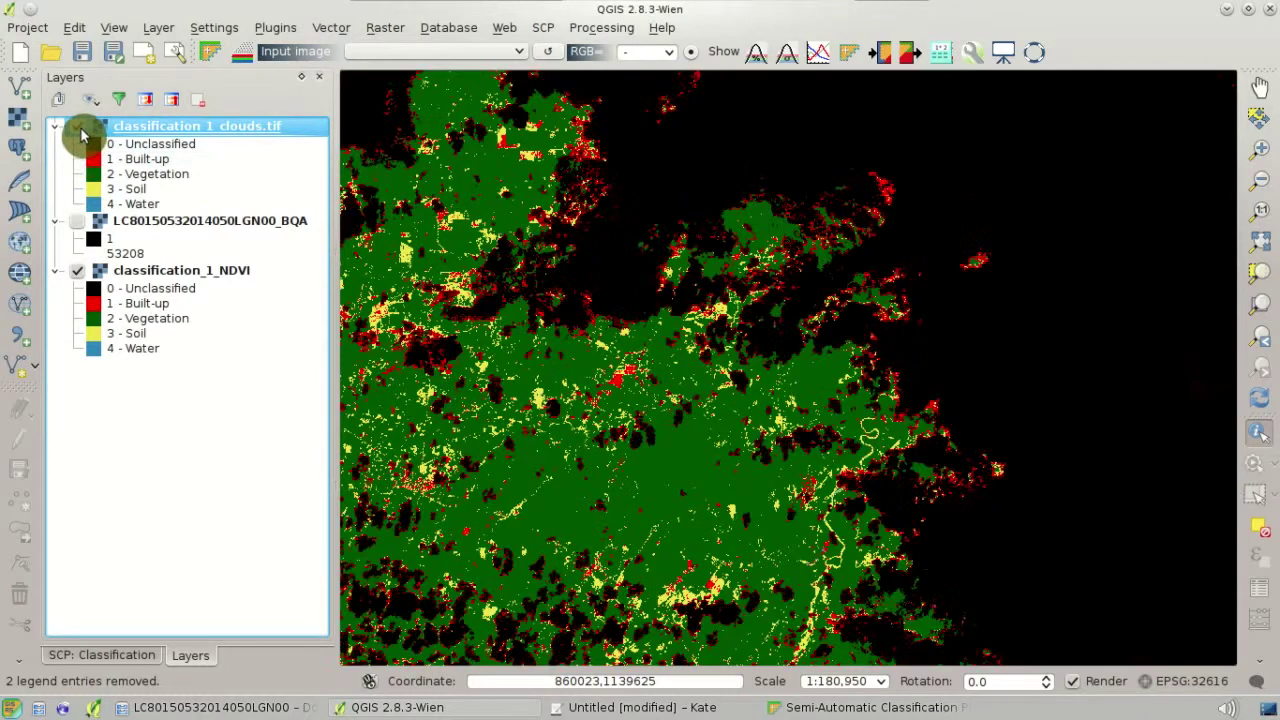
{"action": "right_click", "coordinate": [135, 129]}
{"action": "left_click", "coordinate": [170, 148]}
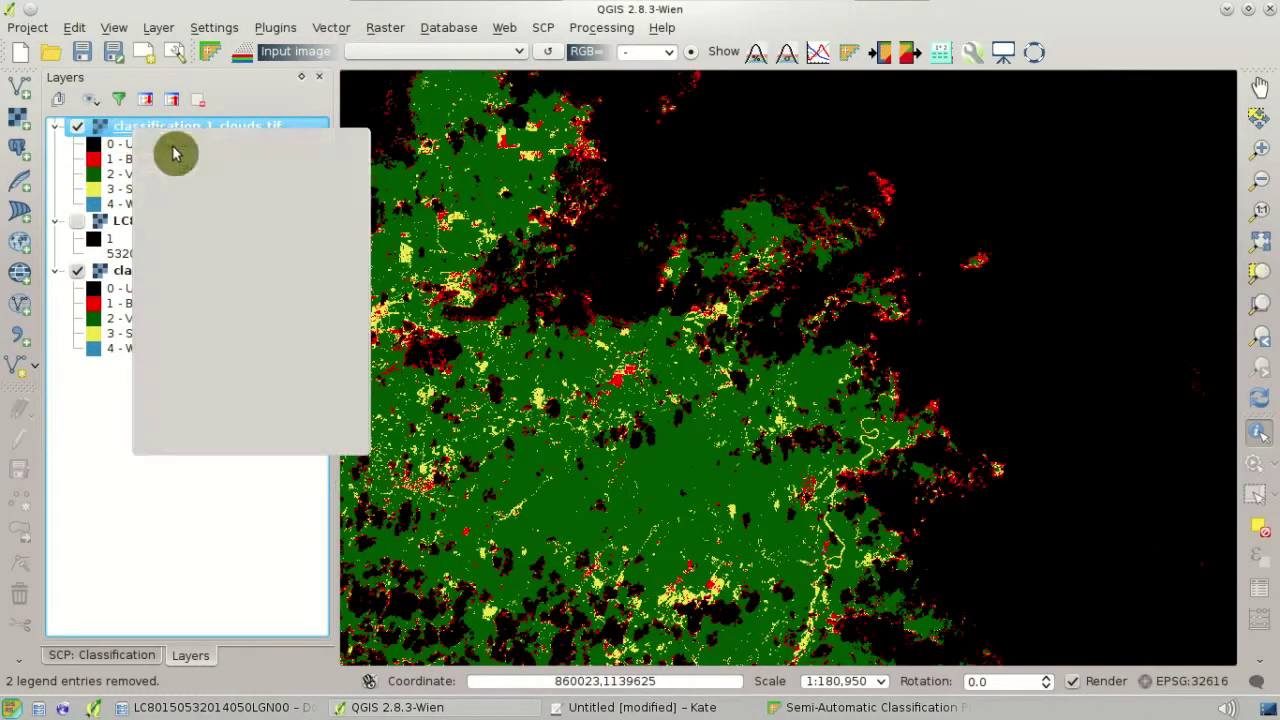
{"action": "left_click", "coordinate": [82, 131]}
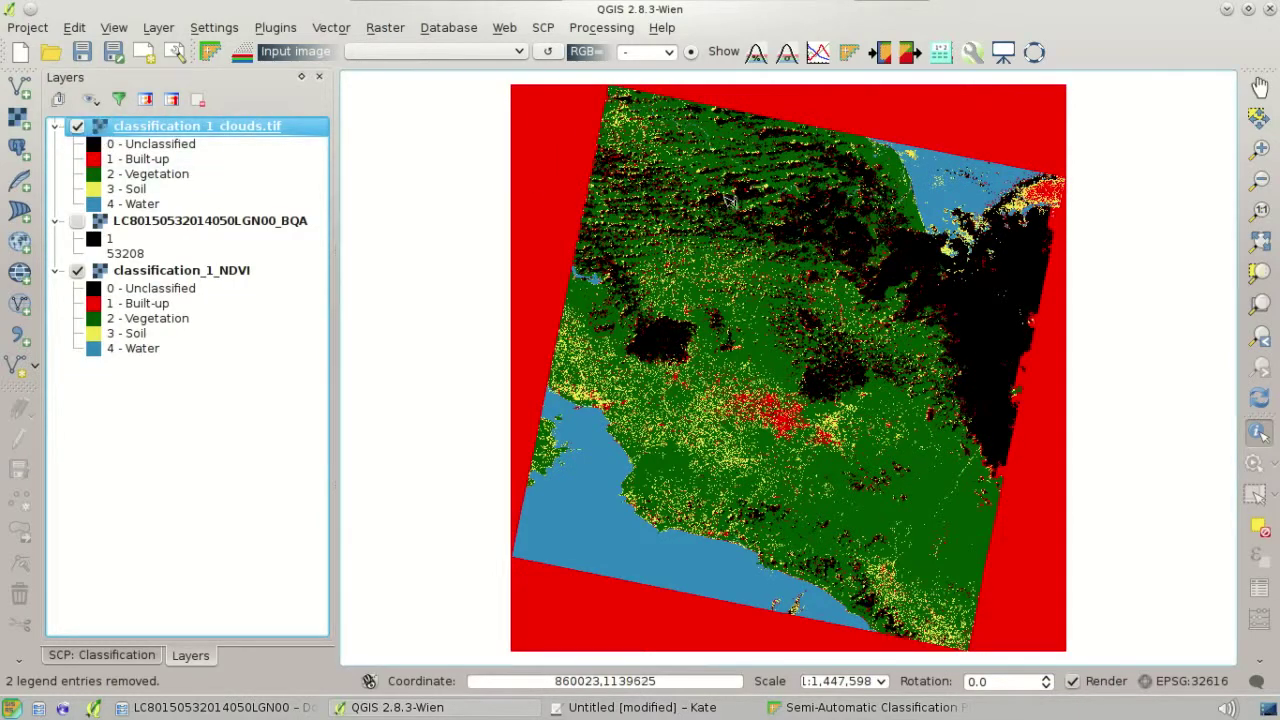
{"action": "scroll", "coordinate": [873, 265], "scroll_direction": "up", "scroll_amount": 4}
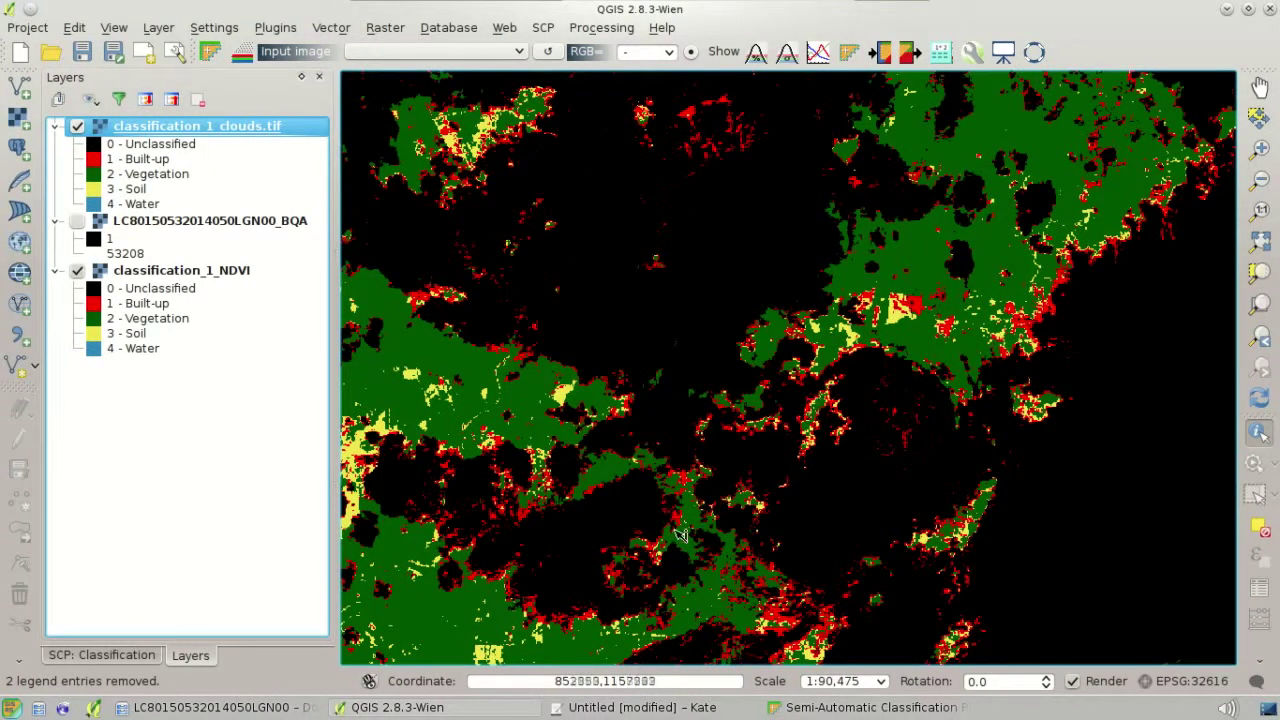
{"action": "left_click", "coordinate": [80, 128]}
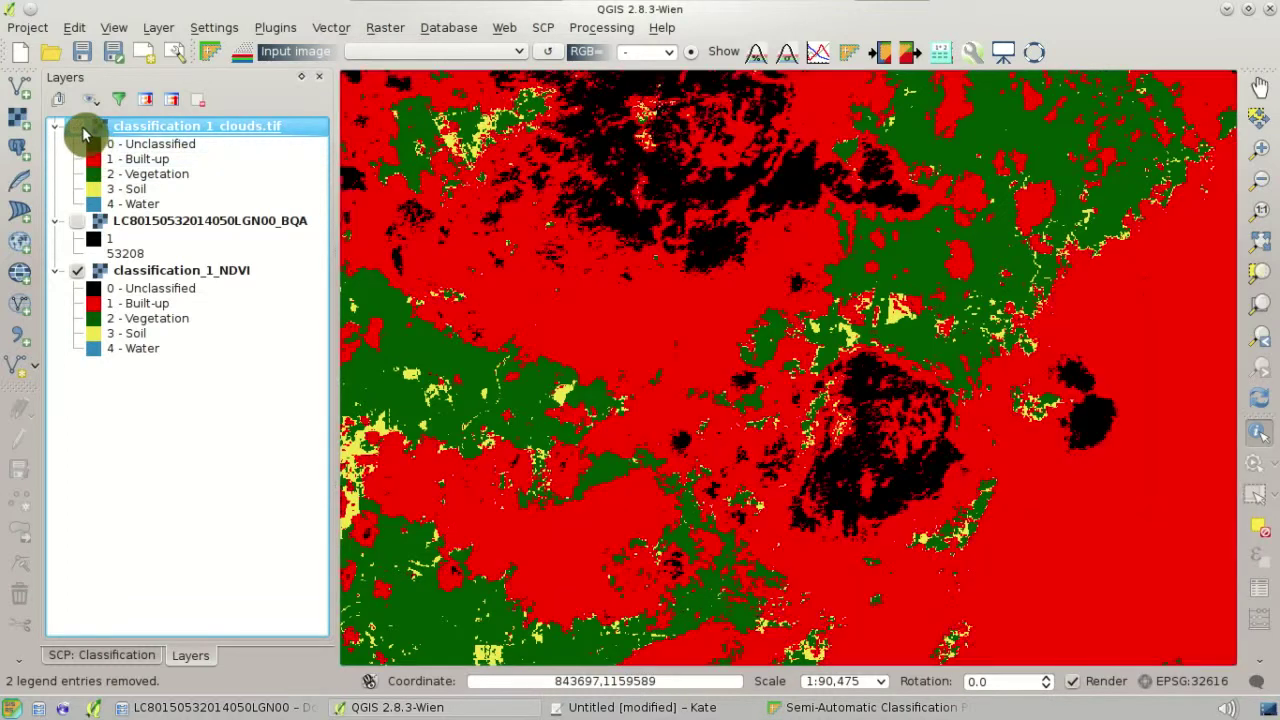
{"action": "left_click", "coordinate": [82, 130]}
{"action": "left_click", "coordinate": [80, 224]}
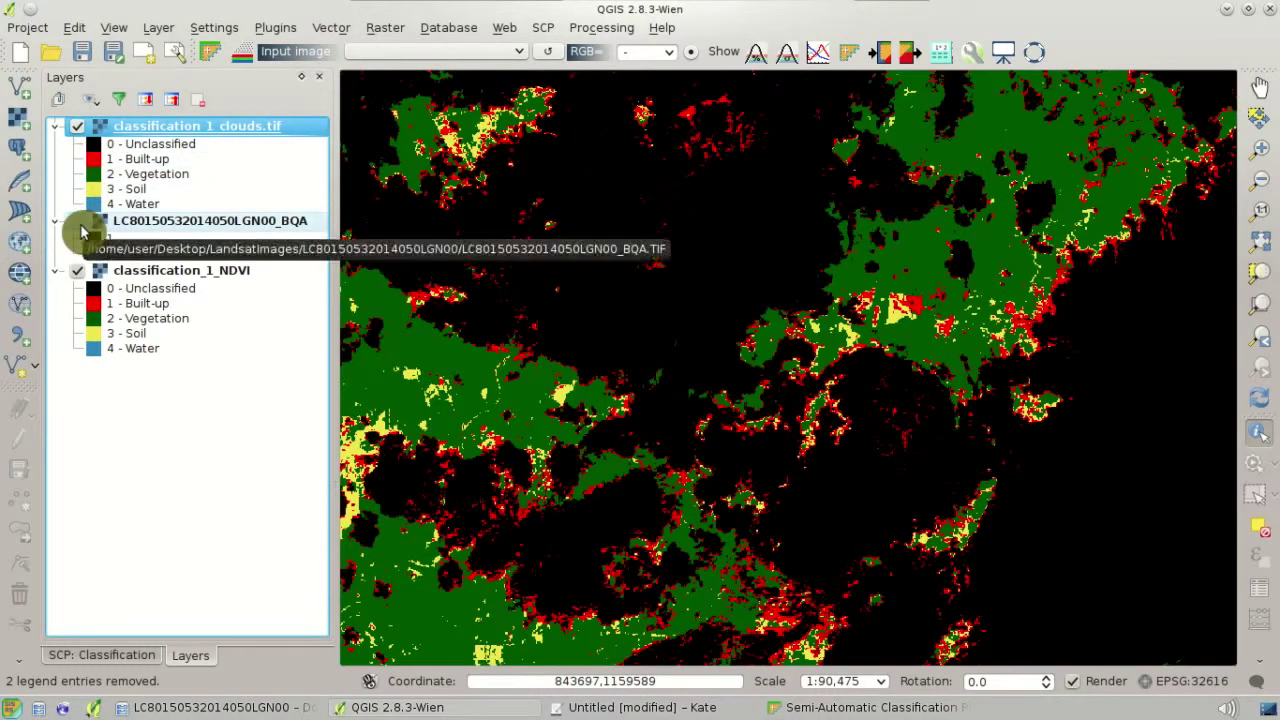
{"action": "left_click", "coordinate": [80, 128]}
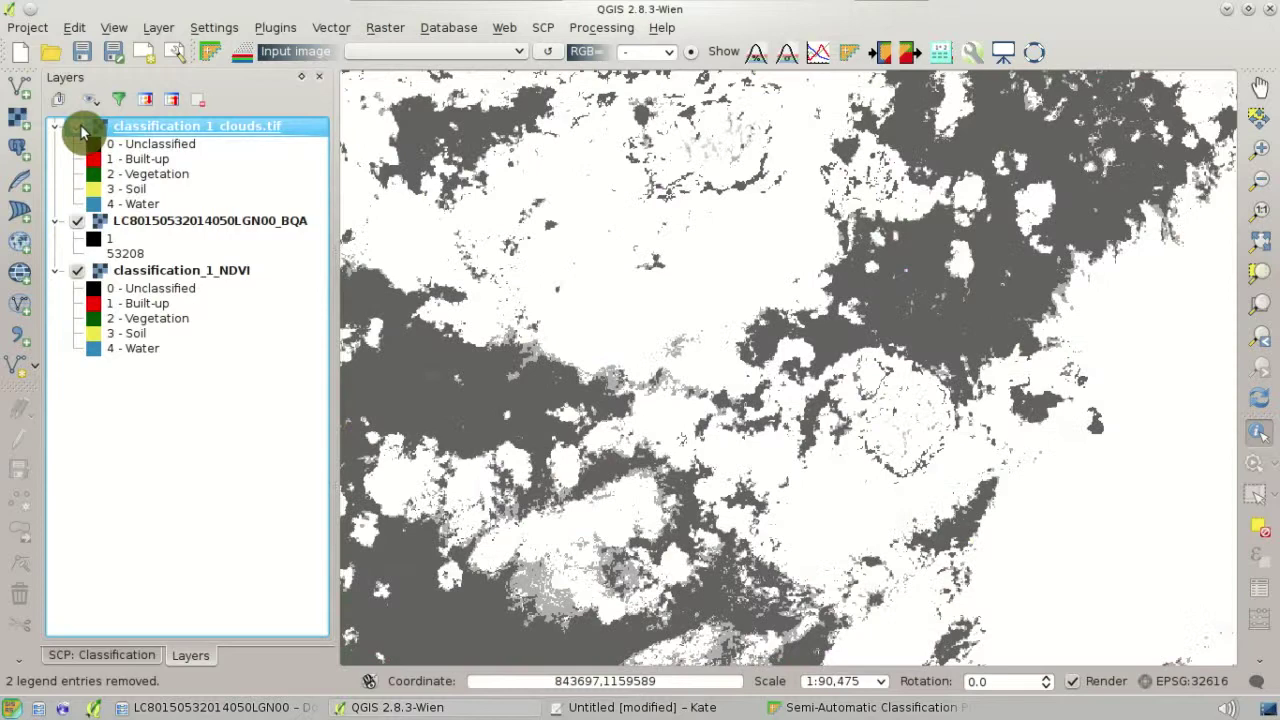
{"action": "left_click", "coordinate": [80, 128]}
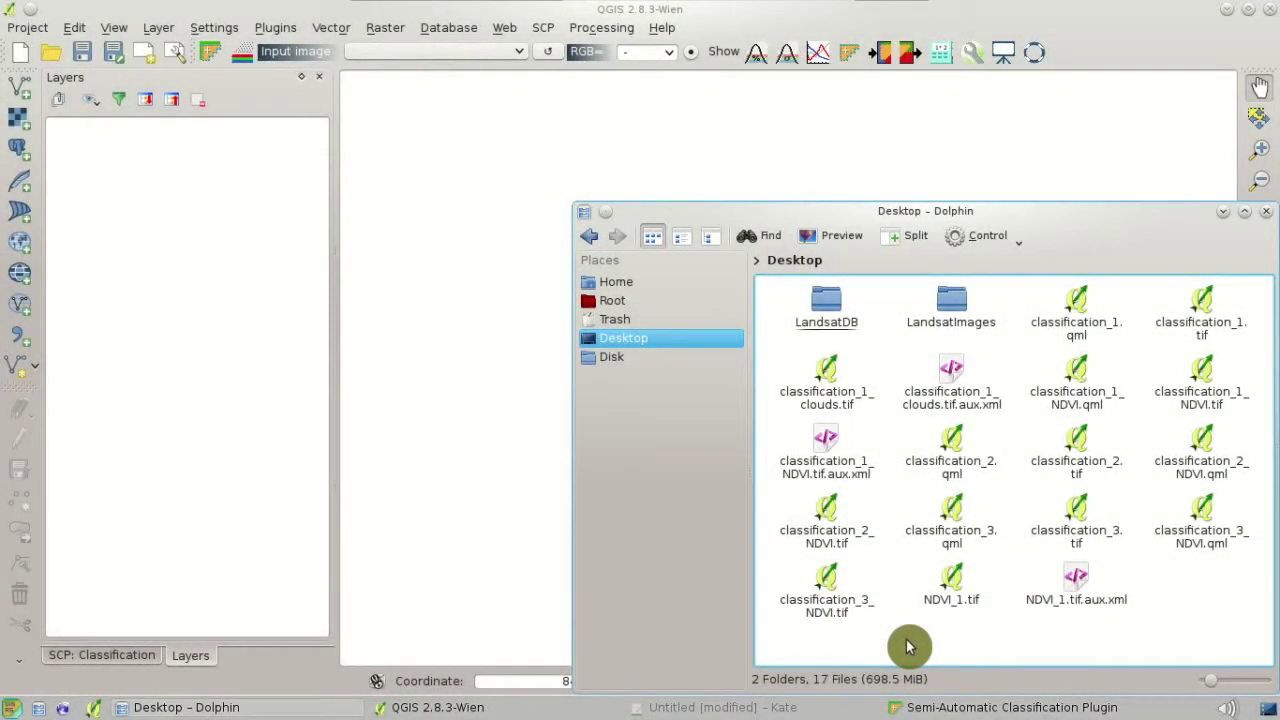
{"action": "left_click_drag", "start_coordinate": [851, 609], "coordinate": [253, 264]}
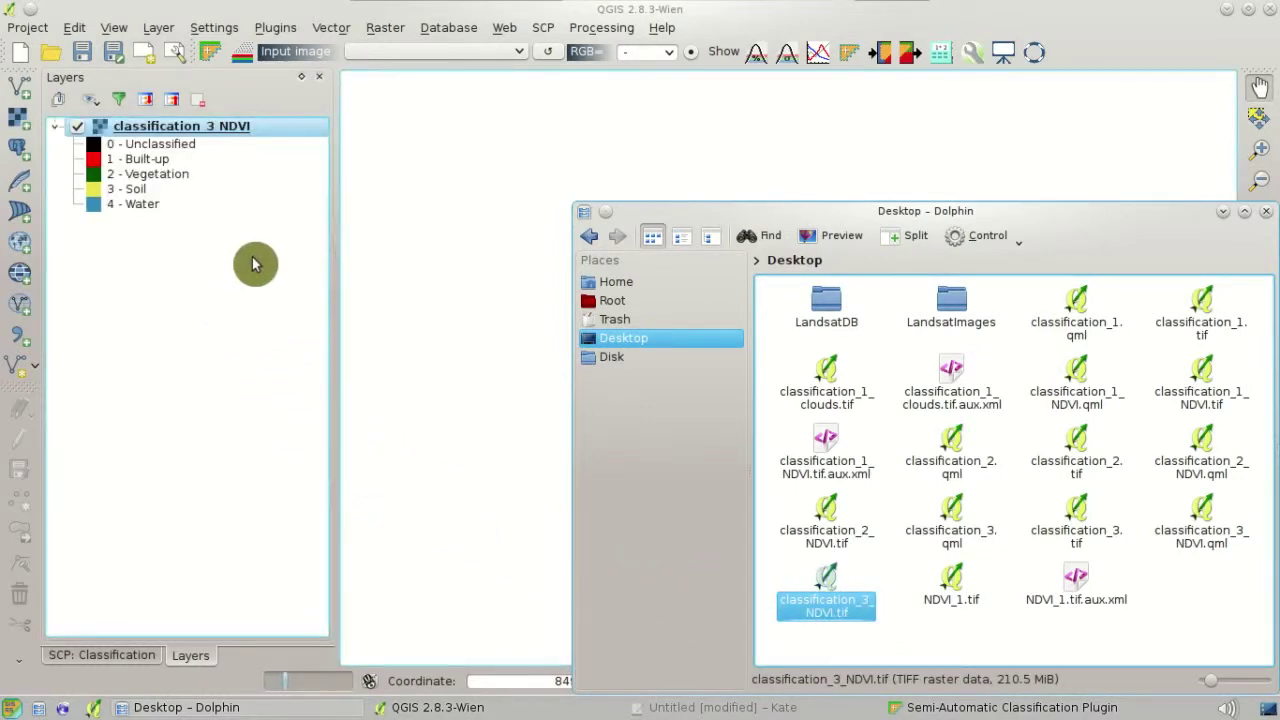
{"action": "left_click", "coordinate": [951, 312]}
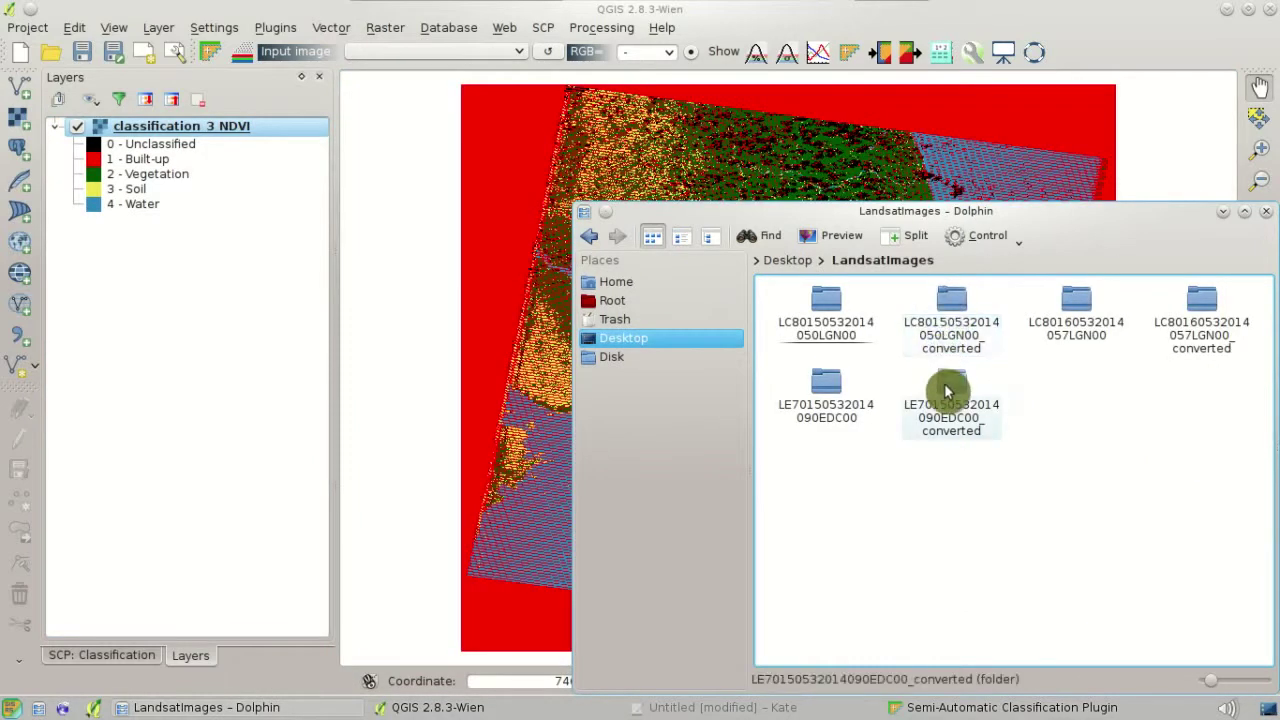
{"action": "left_click", "coordinate": [948, 395]}
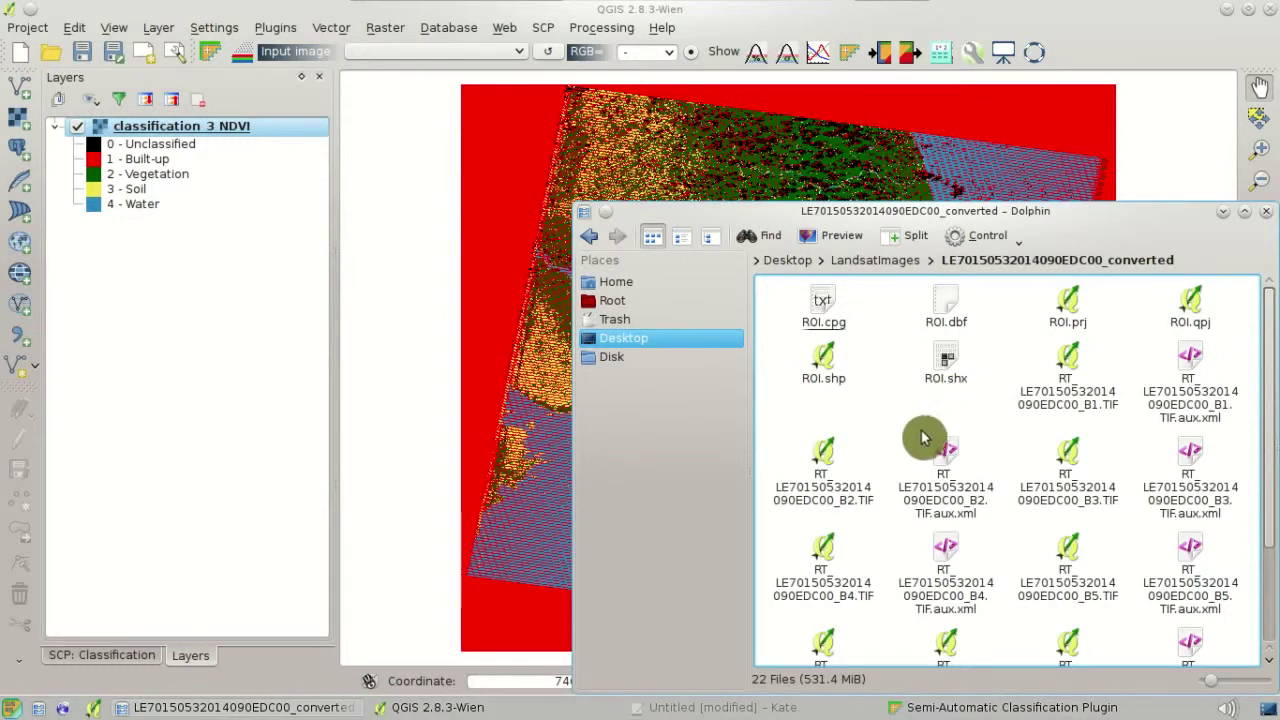
{"action": "left_click", "coordinate": [1051, 423], "text": "ctrl"}
{"action": "left_click", "coordinate": [848, 492], "text": "ctrl"}
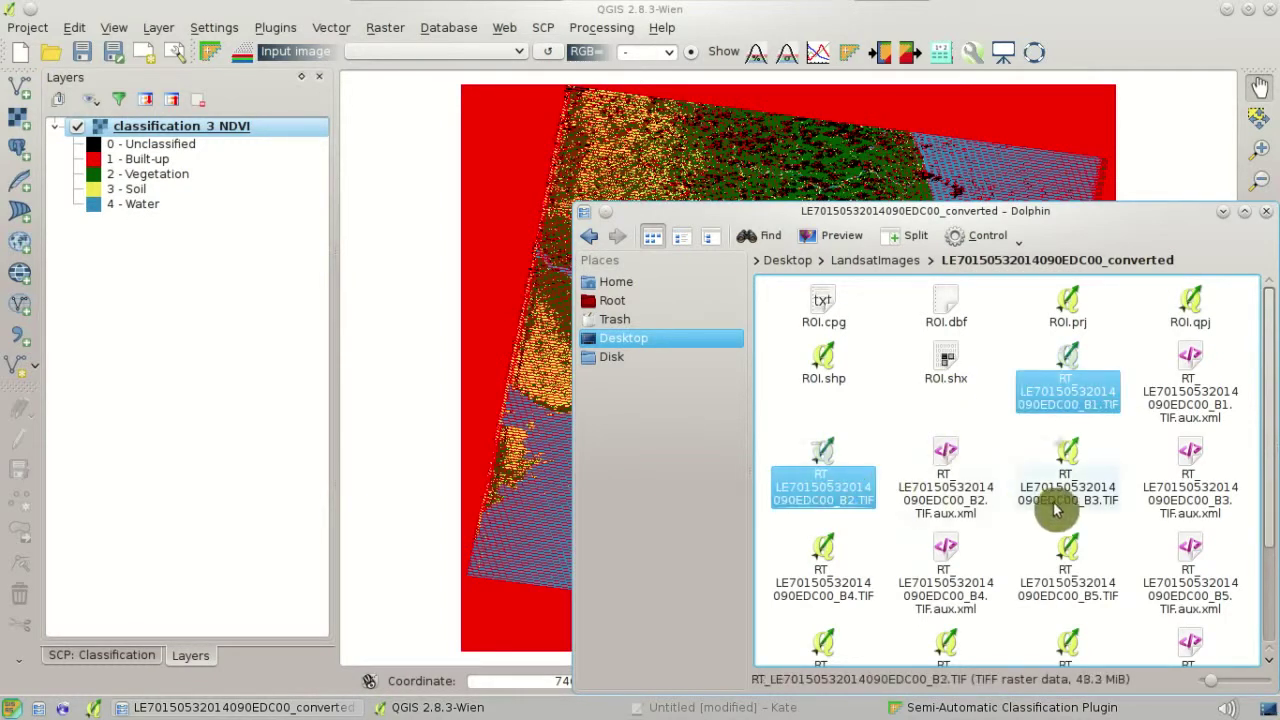
{"action": "left_click", "coordinate": [1063, 505], "text": "ctrl"}
{"action": "left_click", "coordinate": [845, 585], "text": "ctrl"}
{"action": "left_click", "coordinate": [1075, 582], "text": "ctrl"}
{"action": "scroll", "coordinate": [1078, 578], "scroll_direction": "down", "scroll_amount": 1}
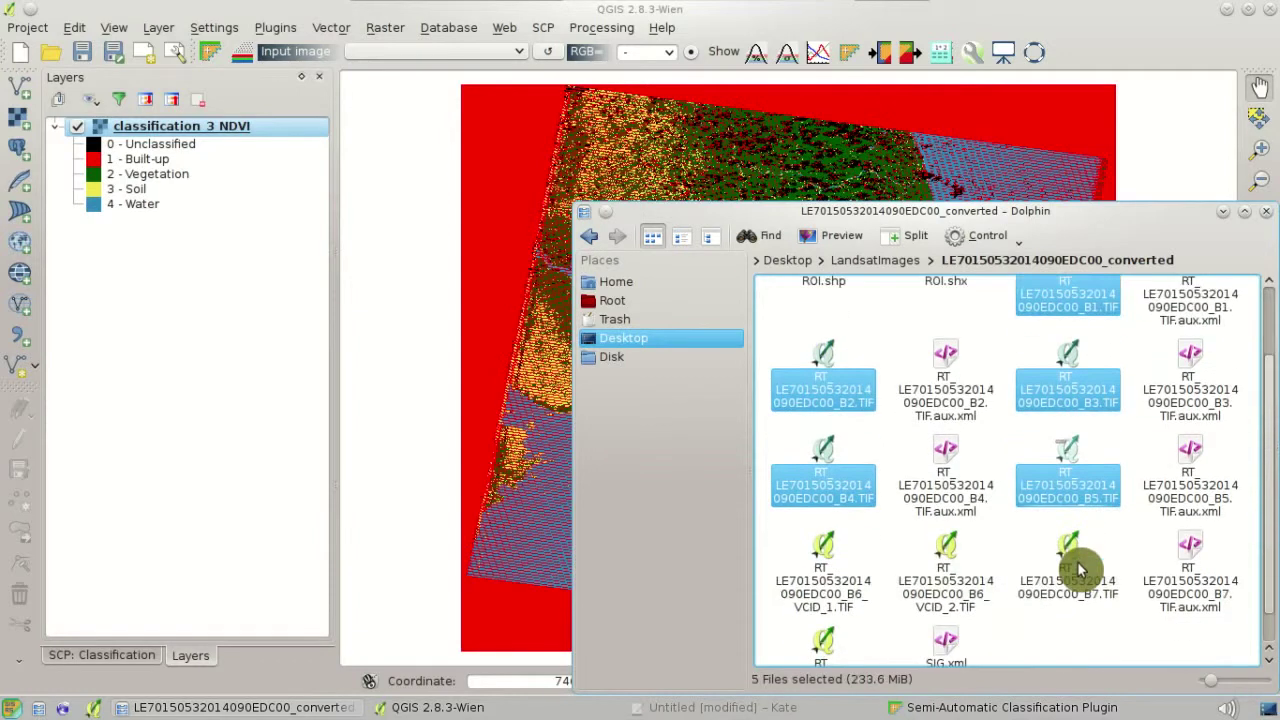
{"action": "scroll", "coordinate": [1078, 570], "scroll_direction": "down", "scroll_amount": 1}
{"action": "left_click", "coordinate": [815, 560], "text": "ctrl"}
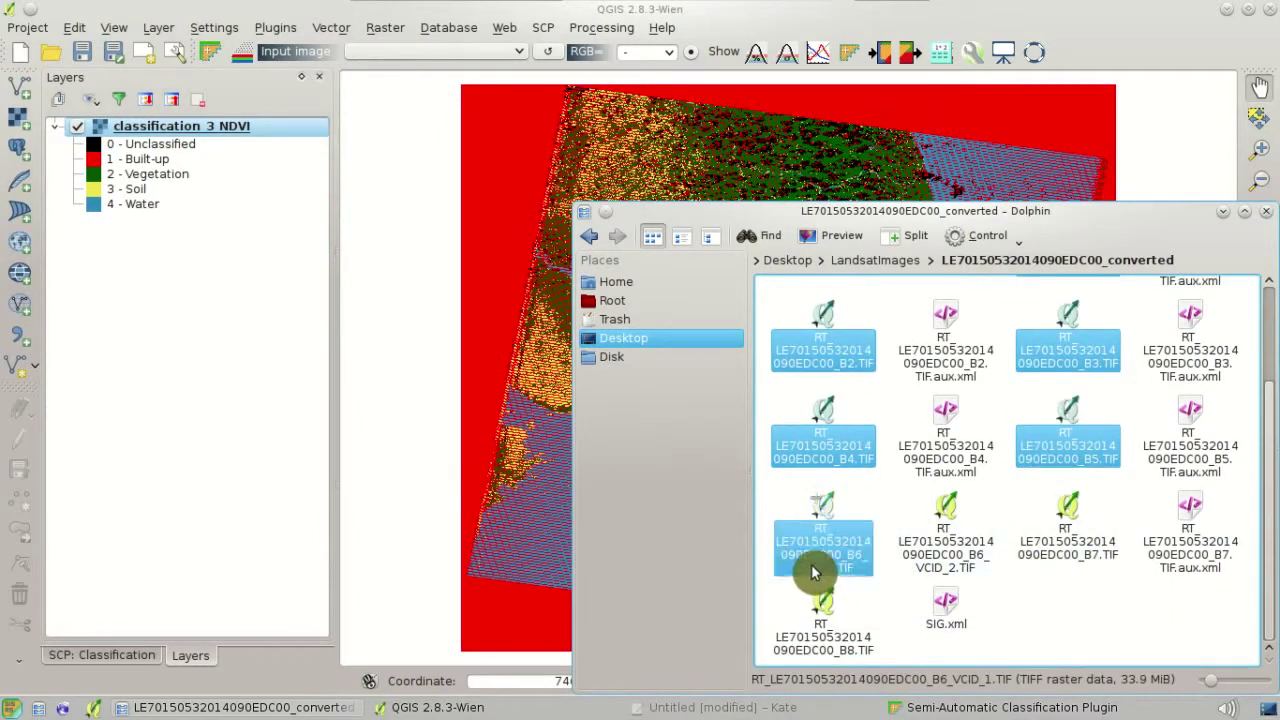
{"action": "left_click", "coordinate": [1060, 558], "text": "ctrl"}
{"action": "left_click_drag", "start_coordinate": [843, 551], "coordinate": [264, 140]}
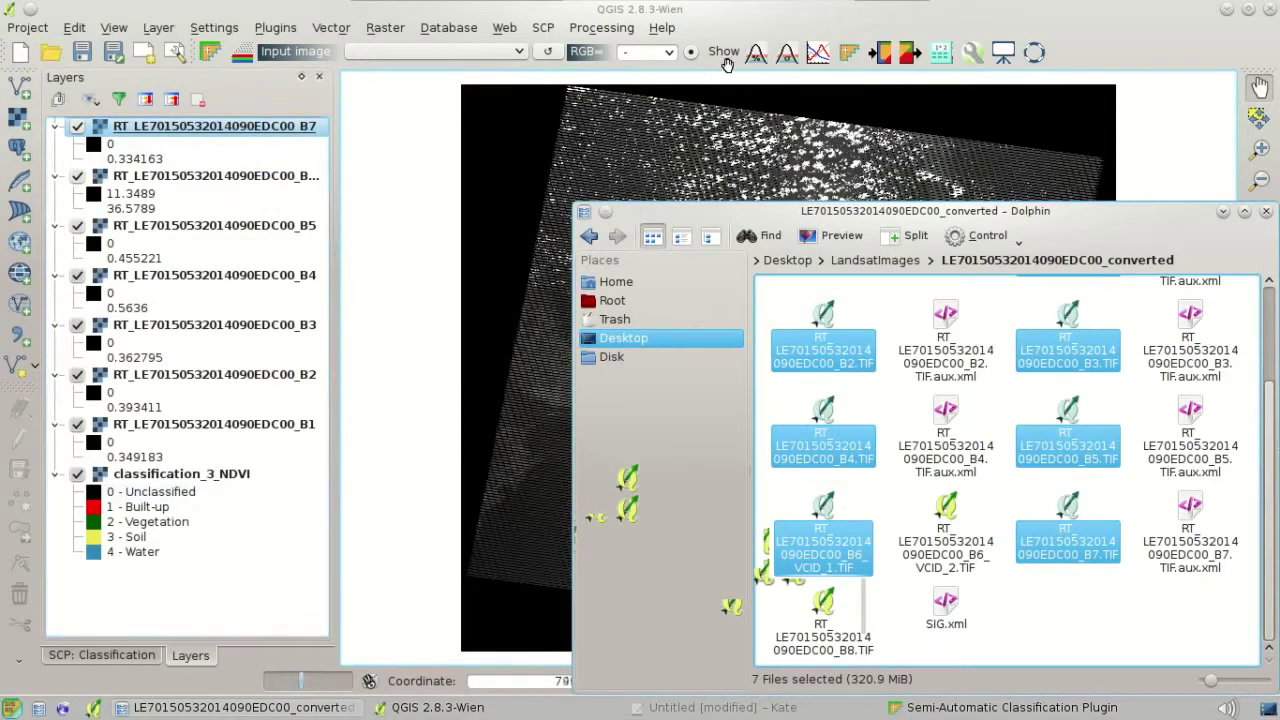
{"action": "left_click", "coordinate": [755, 36]}
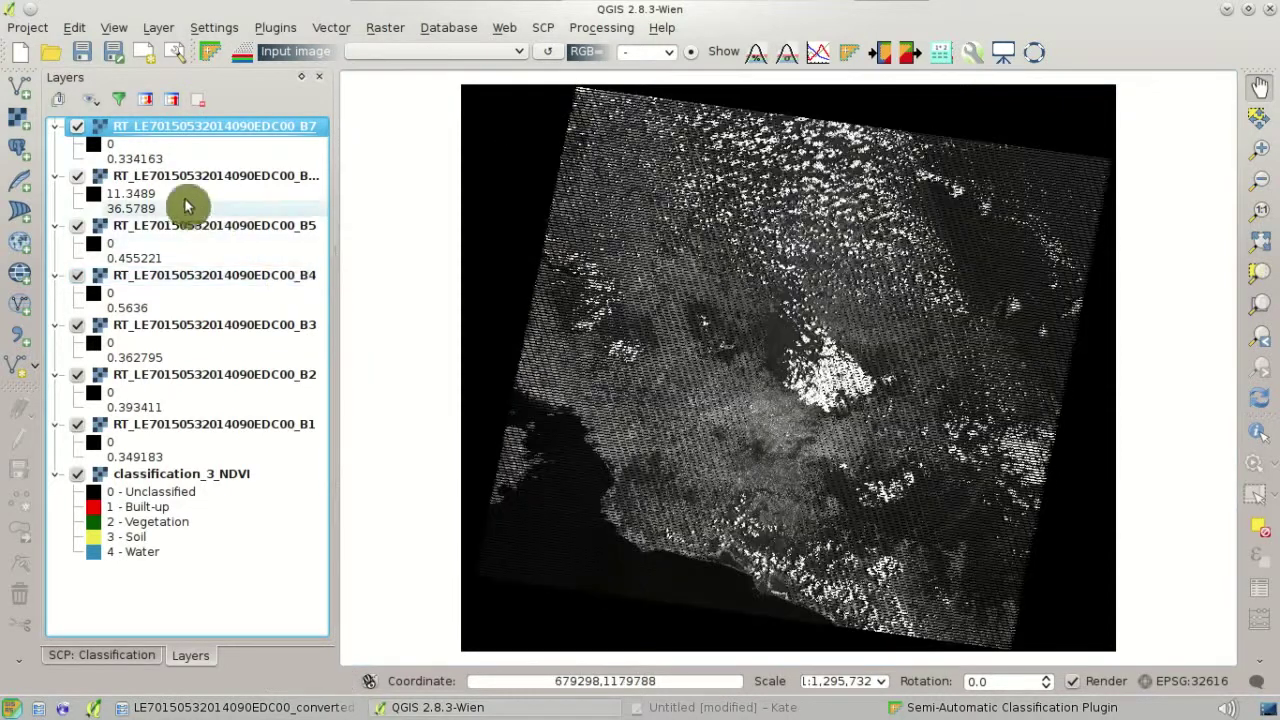
{"action": "left_click", "coordinate": [92, 104]}
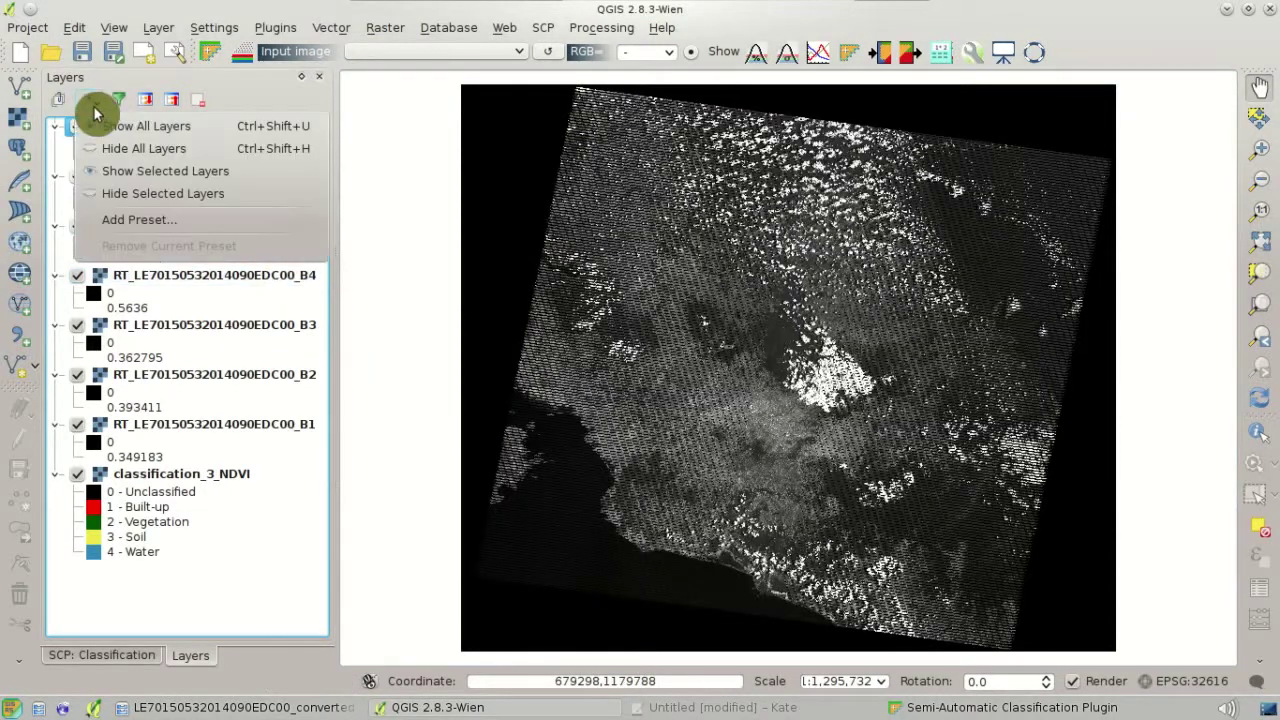
{"action": "left_click", "coordinate": [150, 150]}
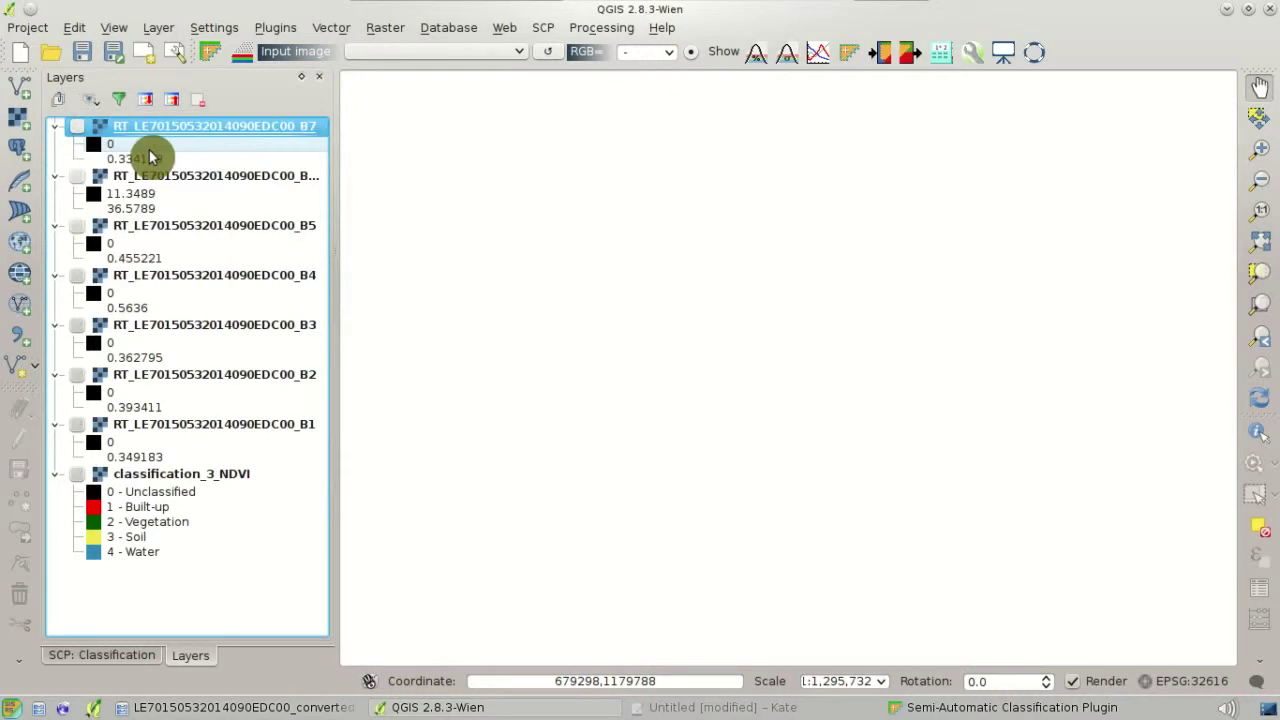
{"action": "left_click", "coordinate": [77, 425]}
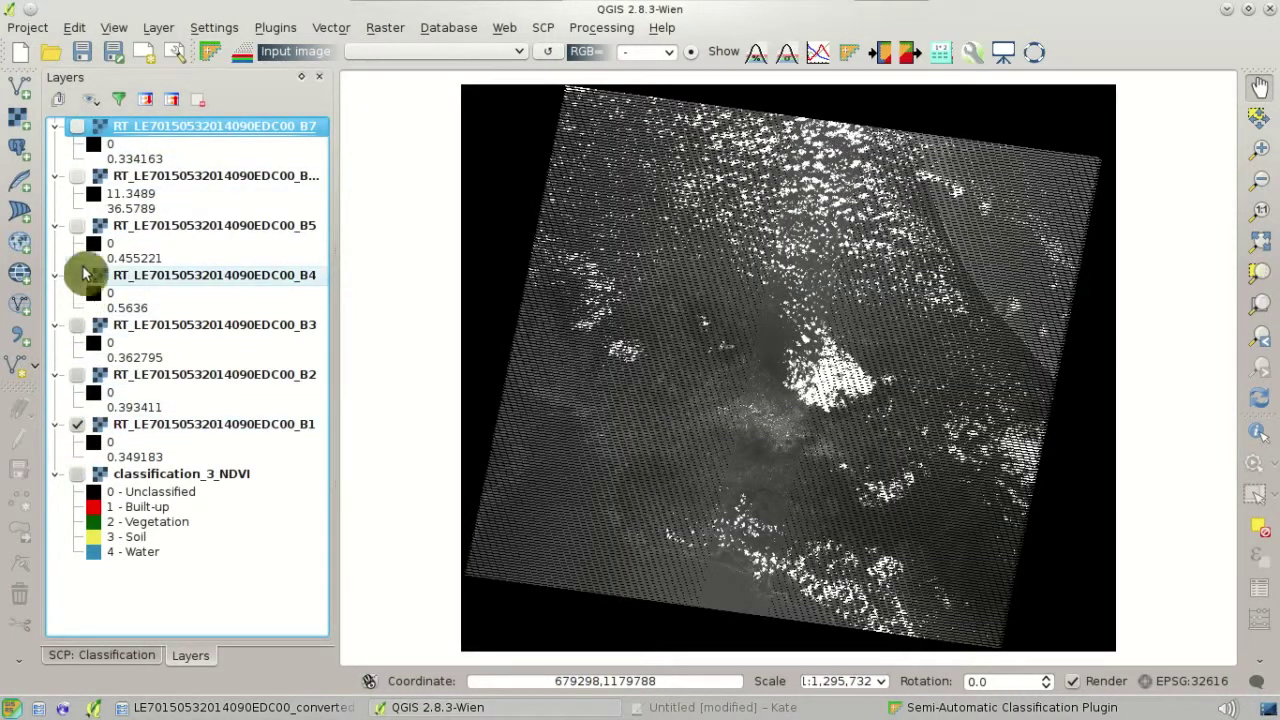
{"action": "left_click_drag", "start_coordinate": [341, 200], "coordinate": [357, 200]}
{"action": "left_click", "coordinate": [77, 176]}
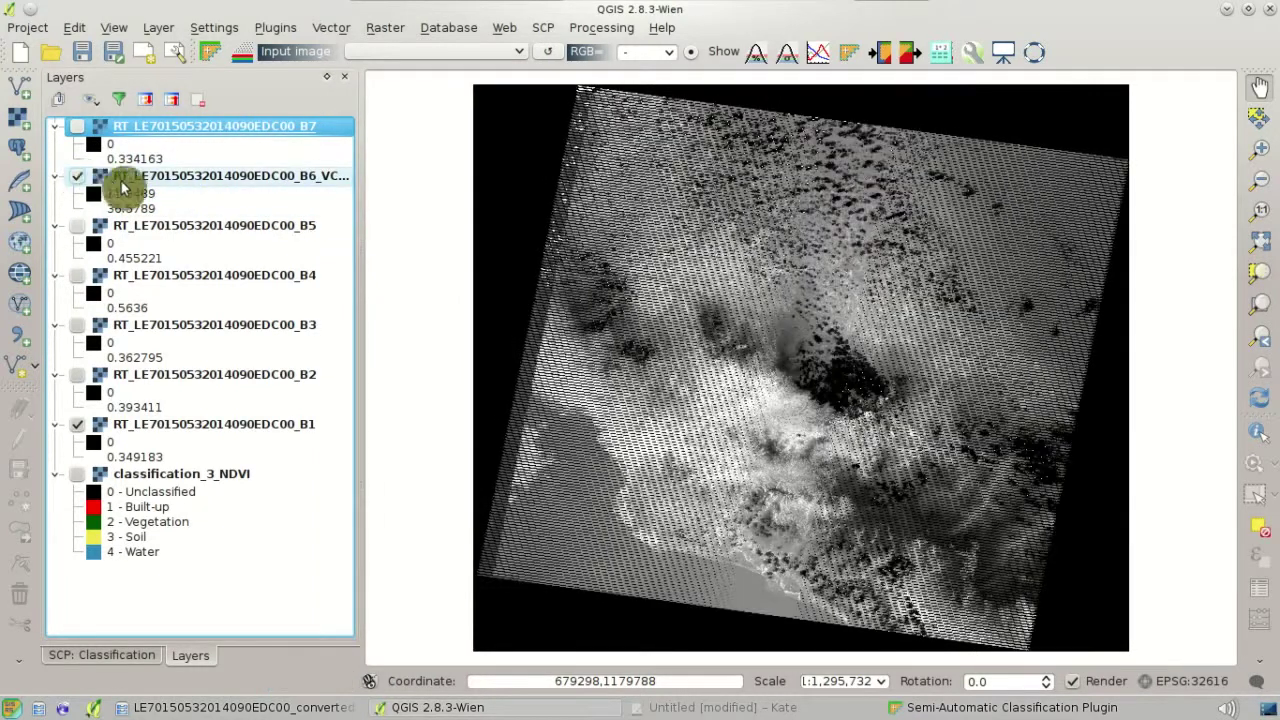
{"action": "left_click", "coordinate": [130, 180]}
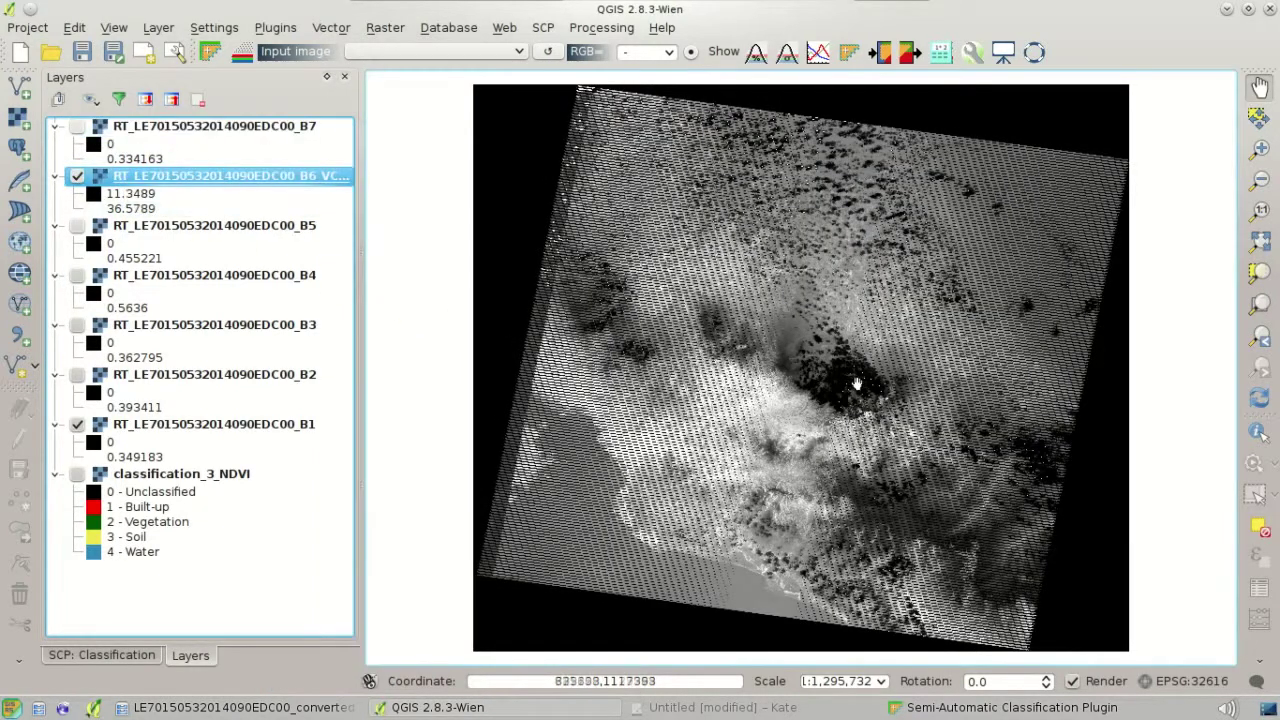
{"action": "scroll", "coordinate": [860, 386], "scroll_direction": "up", "scroll_amount": 2}
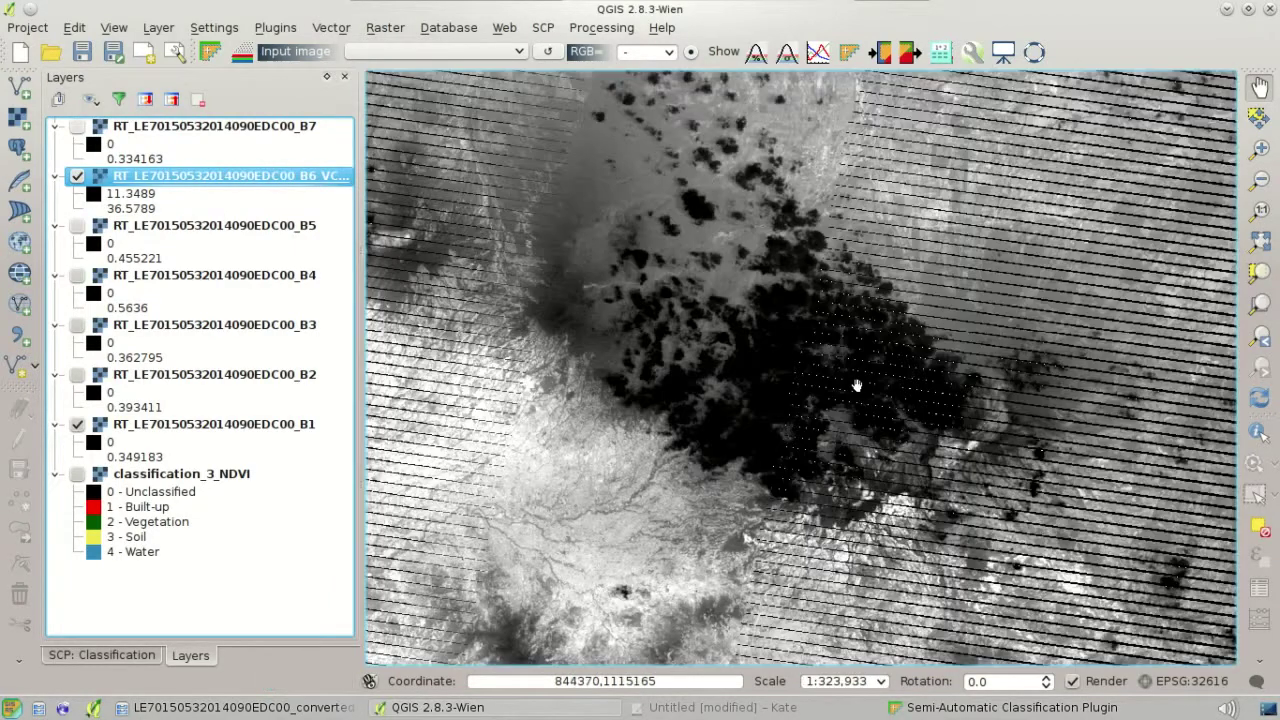
{"action": "scroll", "coordinate": [789, 393], "scroll_direction": "up", "scroll_amount": 1}
{"action": "left_click", "coordinate": [72, 180]}
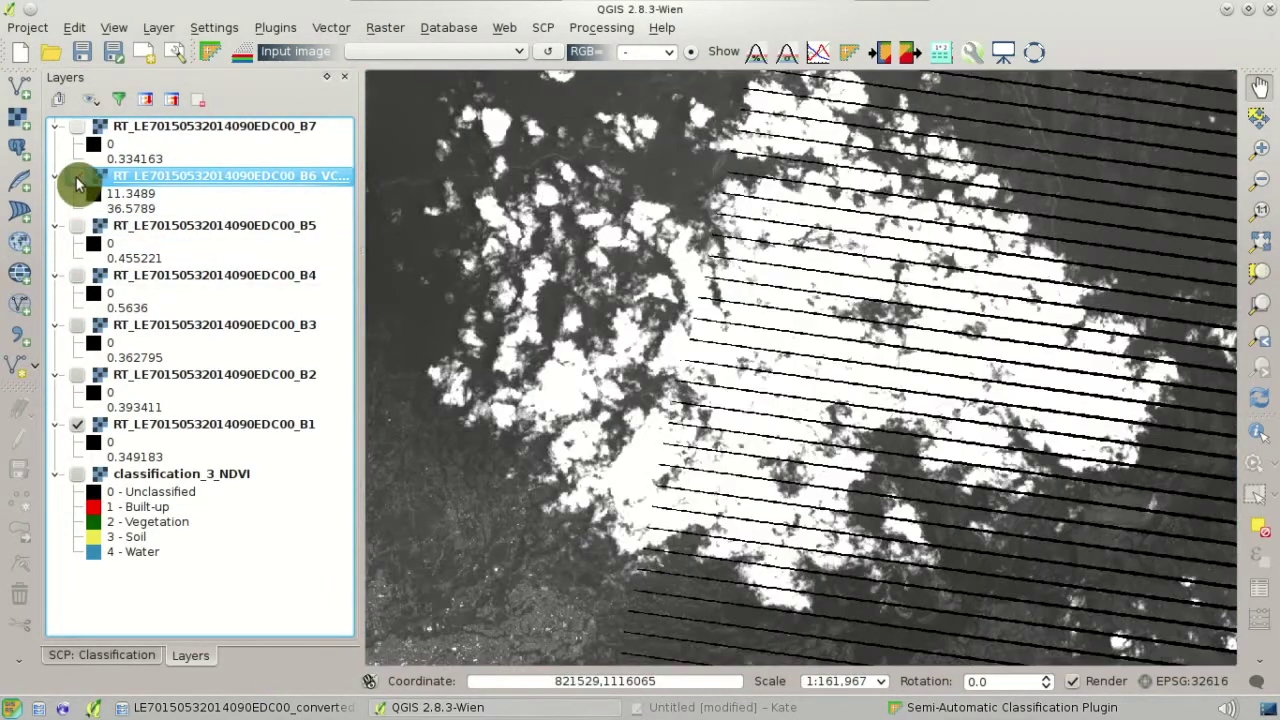
{"action": "left_click", "coordinate": [77, 177]}
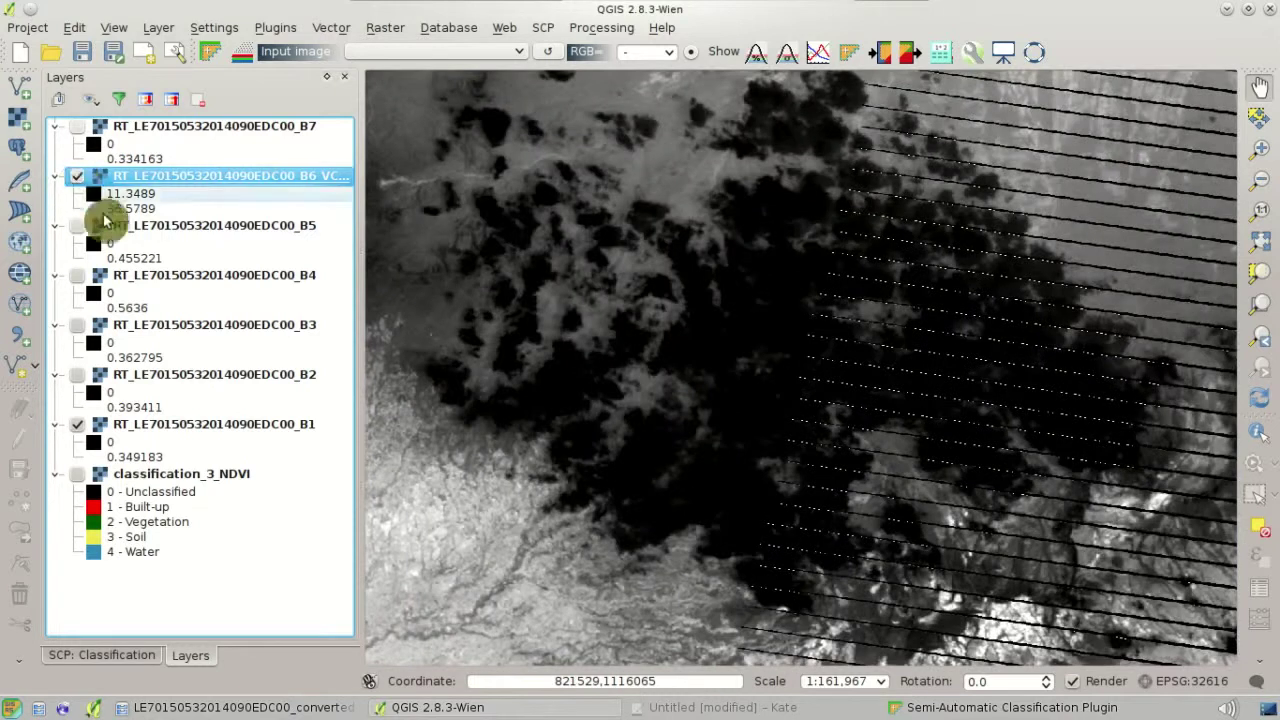
Identify B6_VCID_1 and B1 pixel values at several points in the clouds, listing the results as a table with readable layer names.
{"action": "left_click", "coordinate": [1257, 431]}
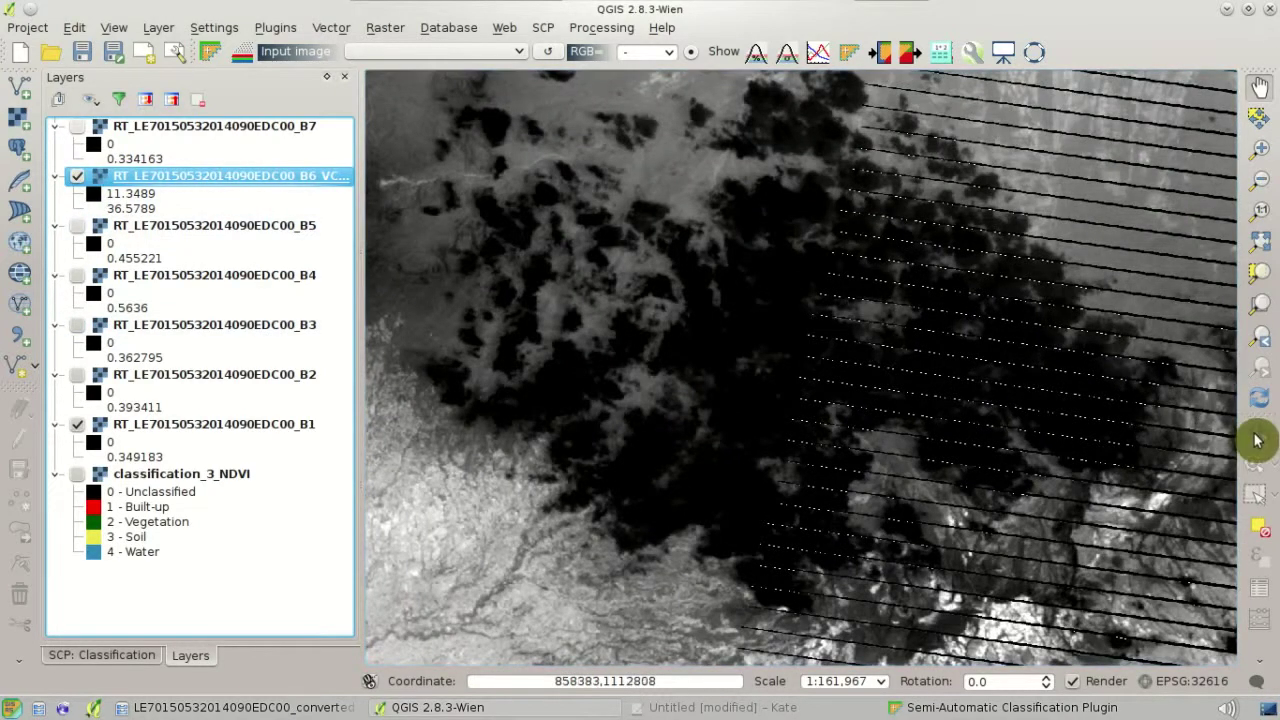
{"action": "left_click", "coordinate": [681, 505]}
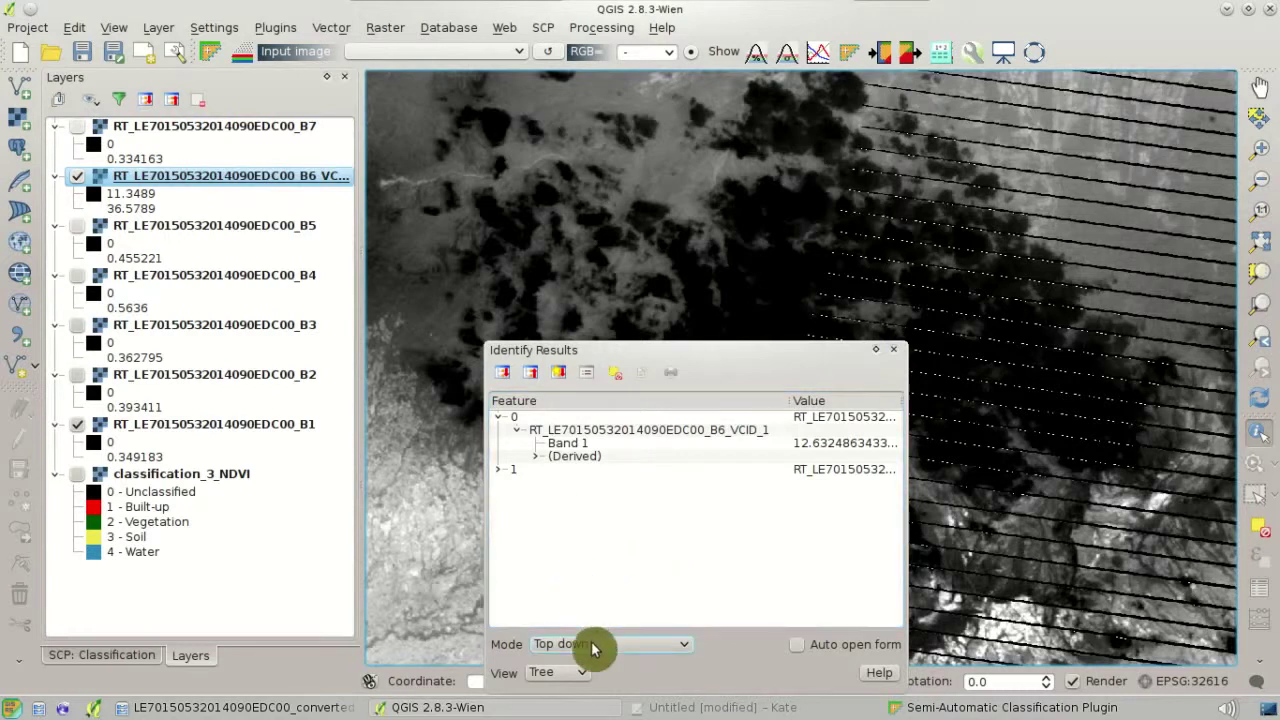
{"action": "scroll", "coordinate": [586, 676], "scroll_direction": "down", "scroll_amount": 1}
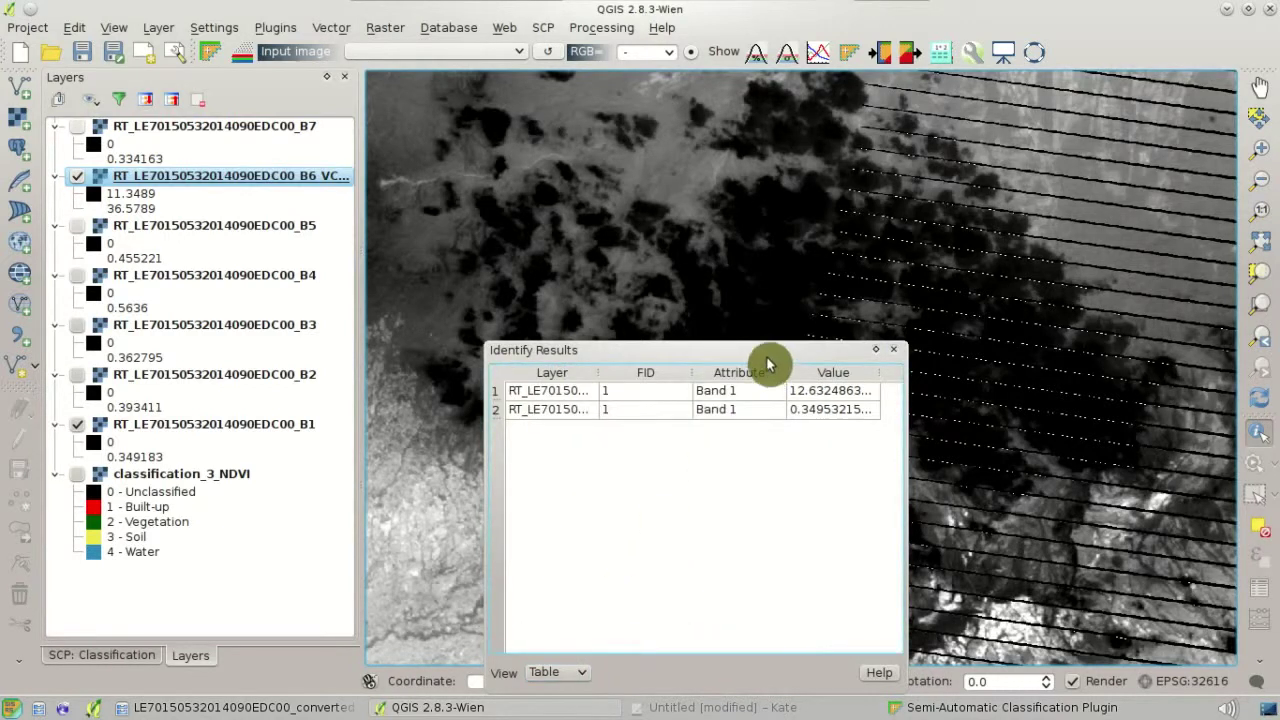
{"action": "left_click_drag", "start_coordinate": [764, 354], "coordinate": [366, 350]}
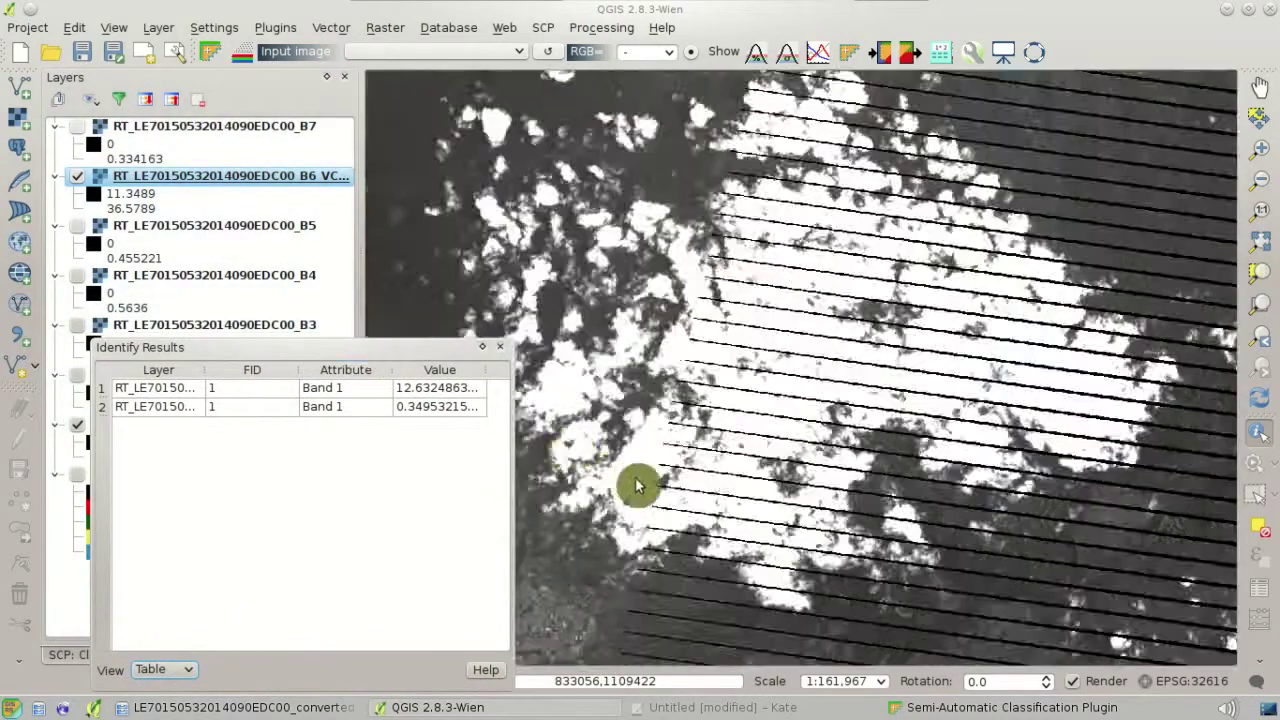
{"action": "left_click", "coordinate": [629, 546]}
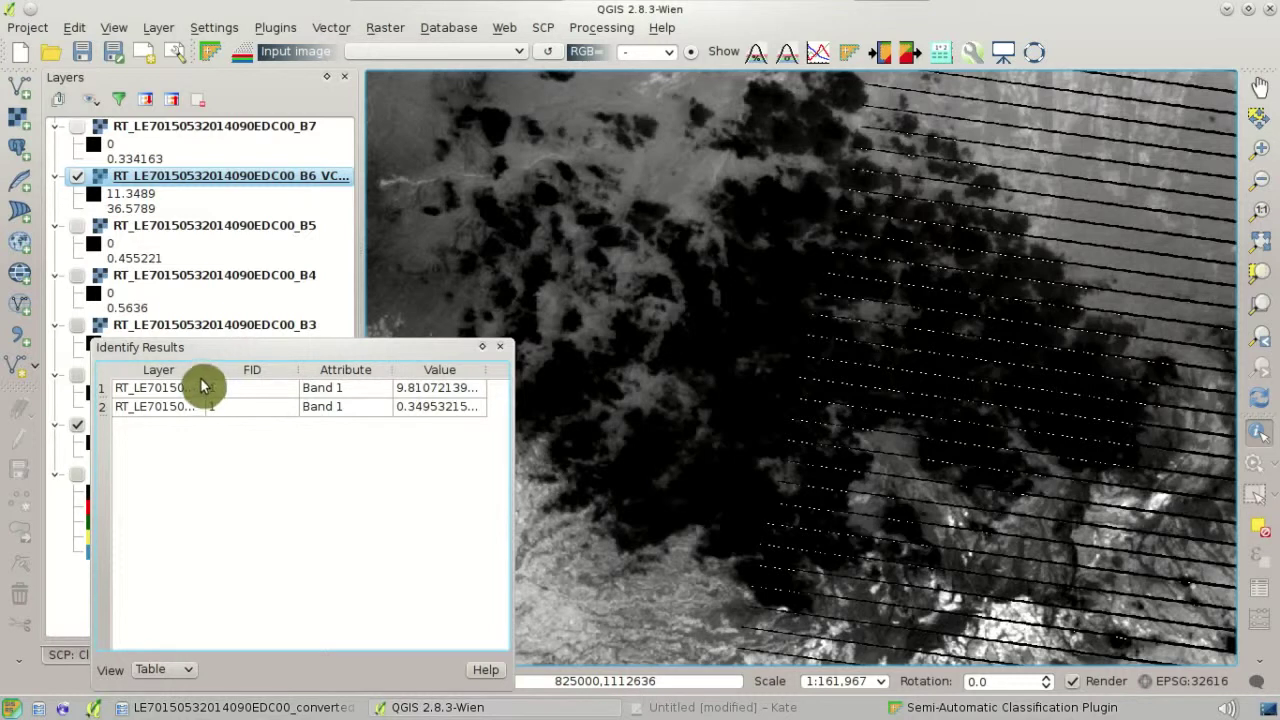
{"action": "left_click_drag", "start_coordinate": [211, 374], "coordinate": [355, 386]}
{"action": "left_click_drag", "start_coordinate": [514, 409], "coordinate": [626, 409]}
{"action": "left_click", "coordinate": [750, 339]}
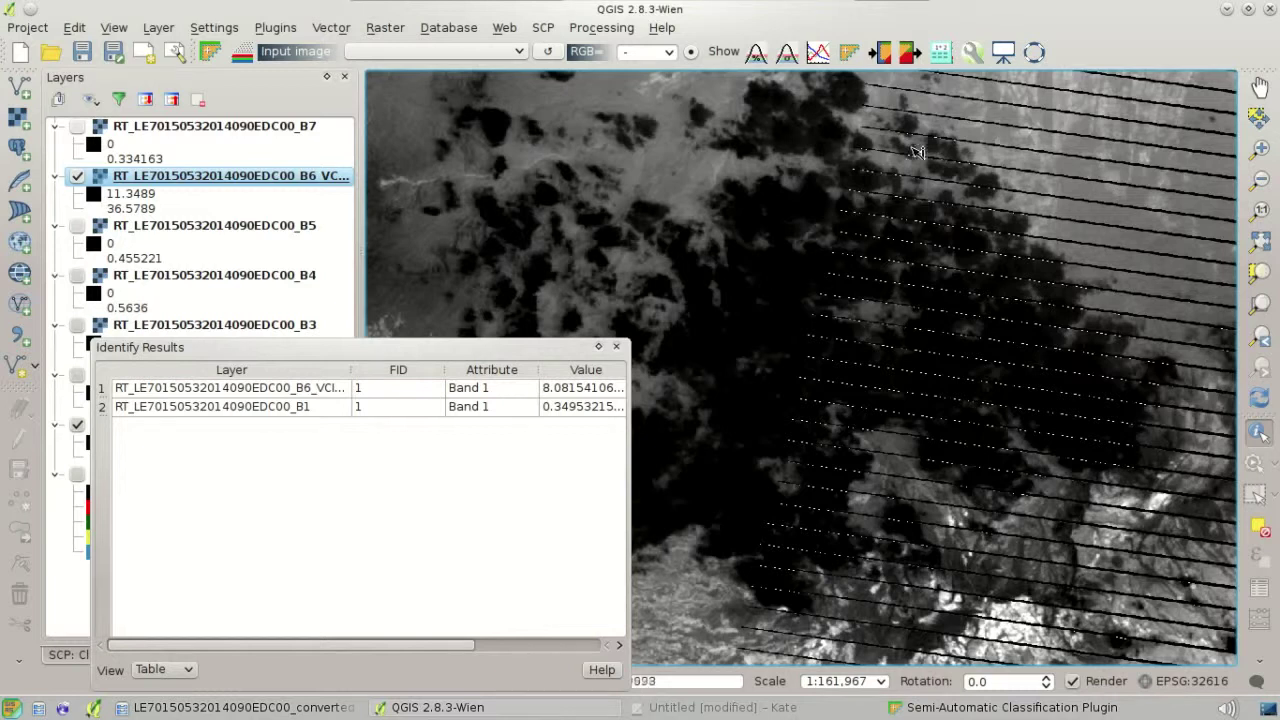
Refresh the Band calc raster list and paste Kate's np.where expression masking classification_3_NDVI where B6_VCID_1<23 and B1>0.1, or B1–B5 or B7 equals 0.
{"action": "left_click", "coordinate": [938, 60]}
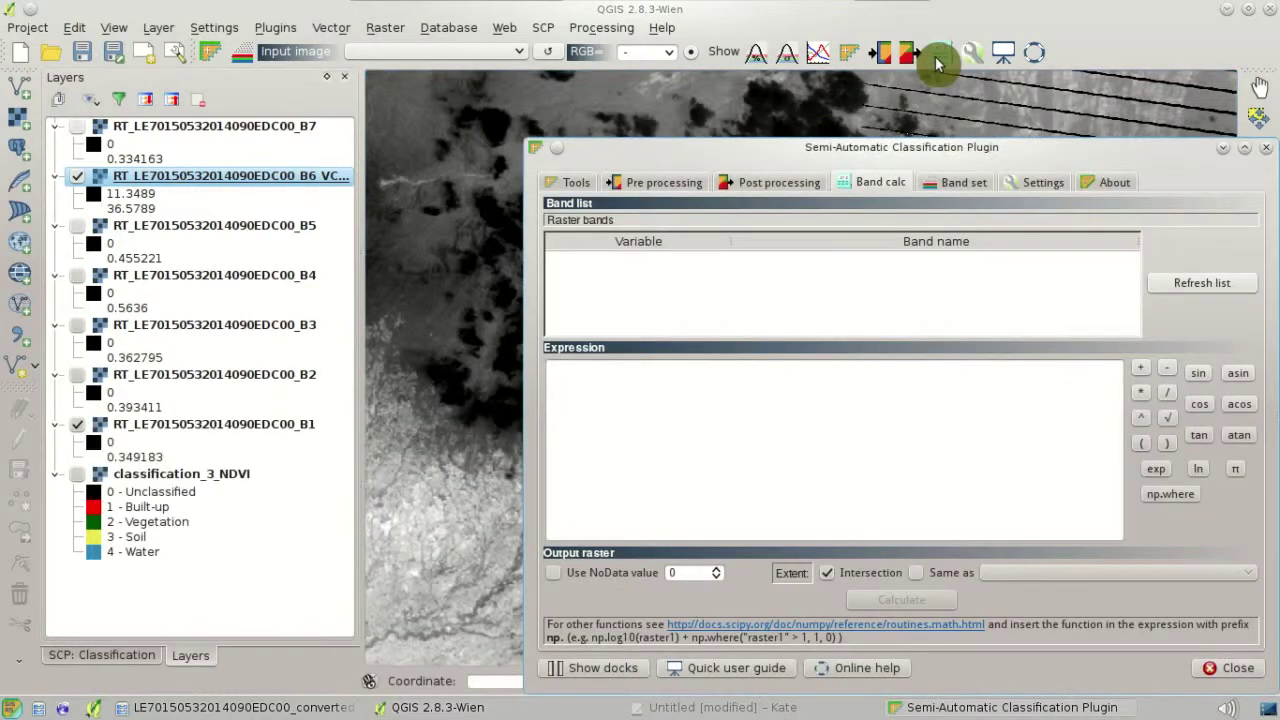
{"action": "left_click", "coordinate": [1180, 286]}
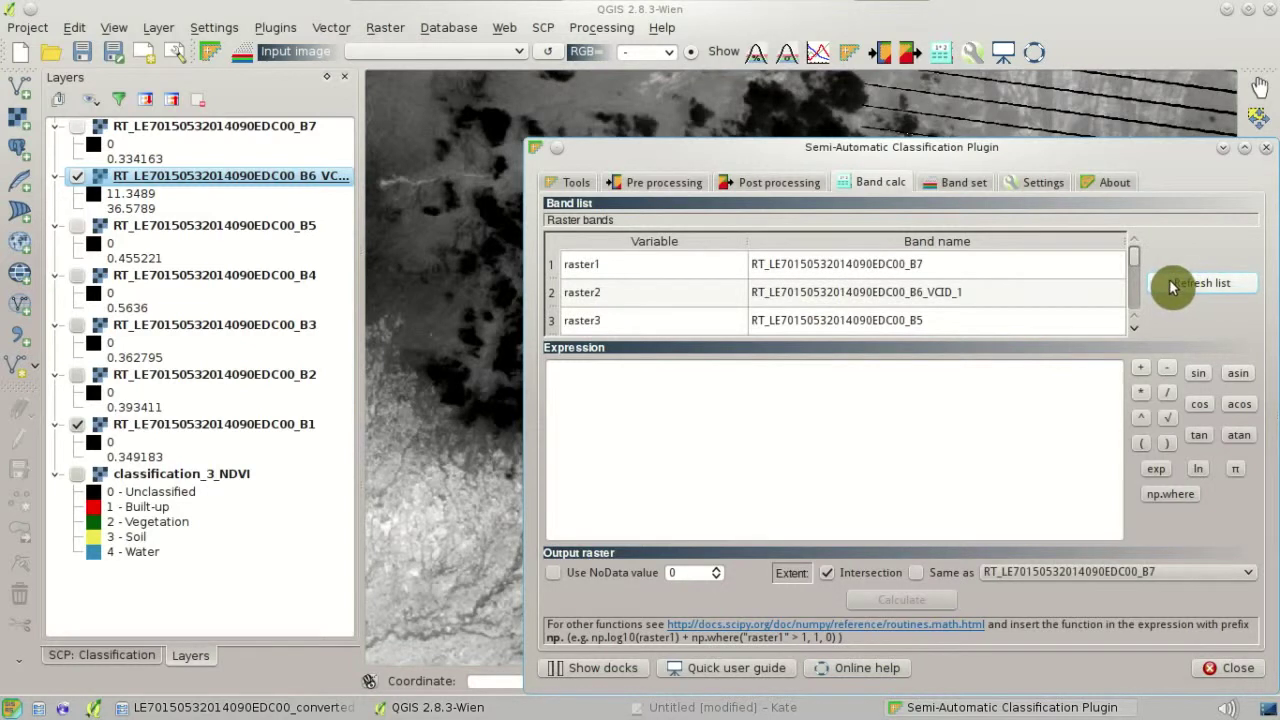
{"action": "left_click", "coordinate": [810, 708]}
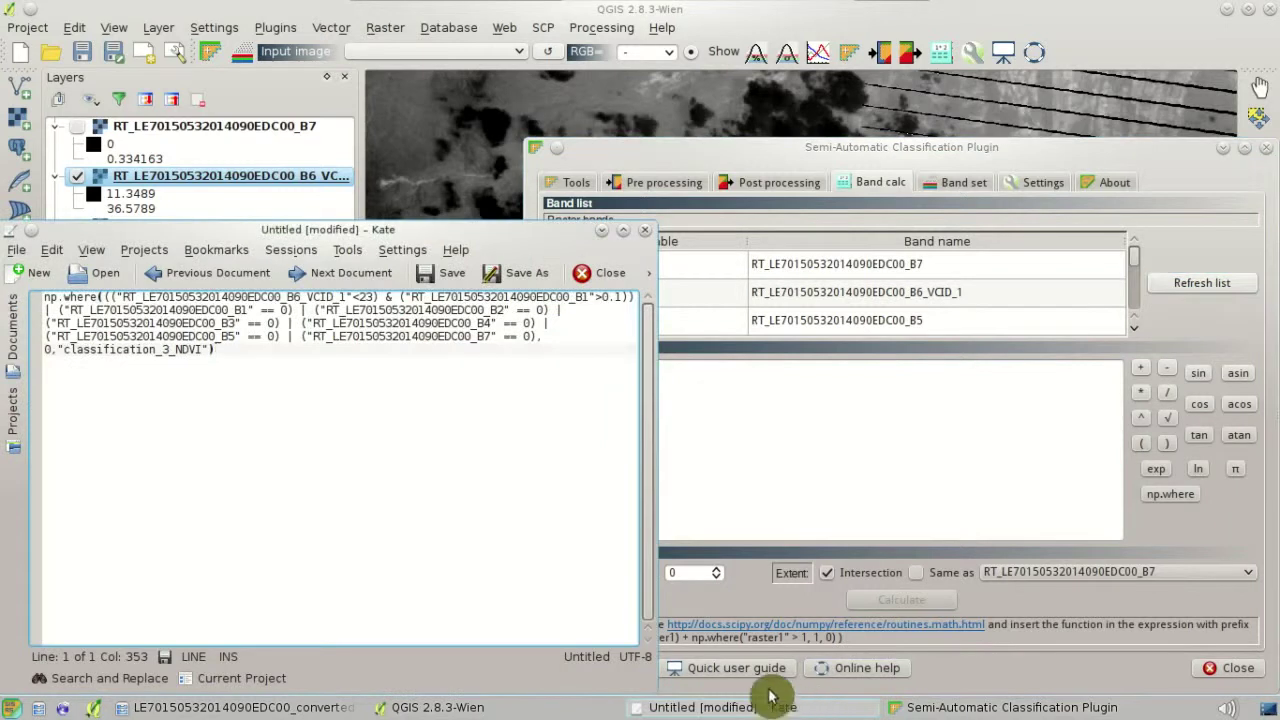
{"action": "left_click_drag", "start_coordinate": [225, 352], "coordinate": [36, 290]}
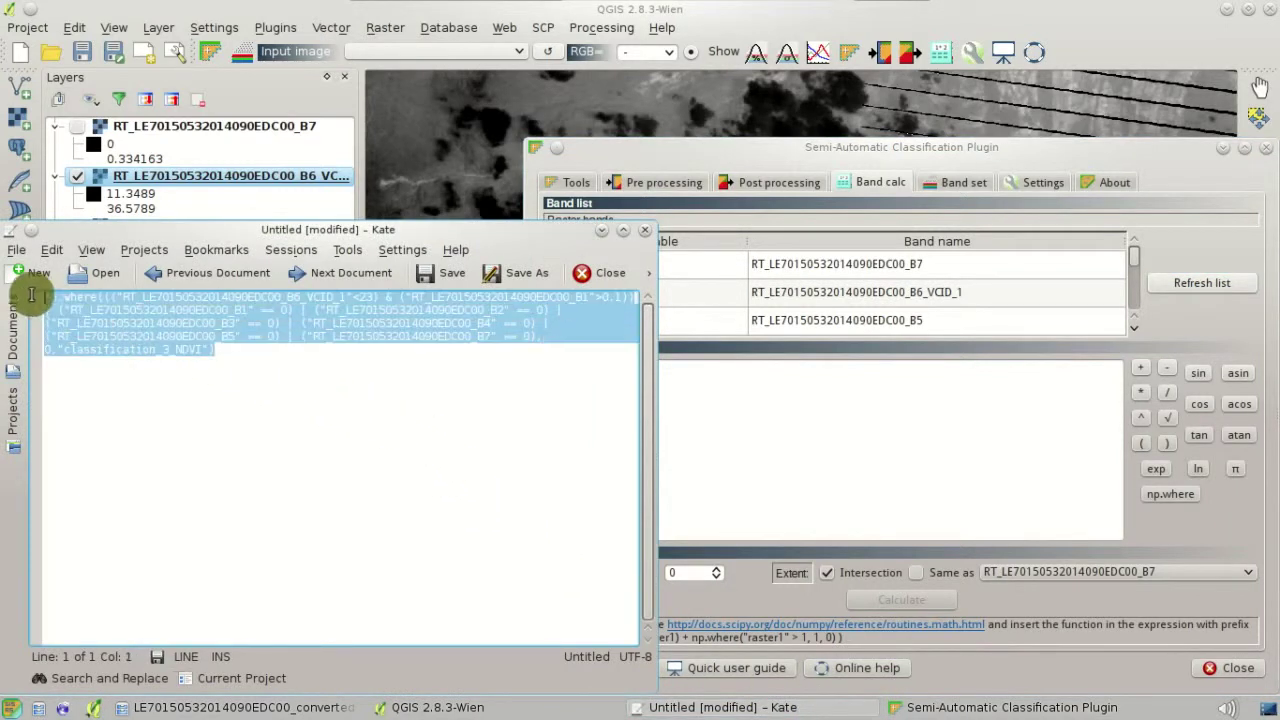
{"action": "right_click", "coordinate": [88, 321]}
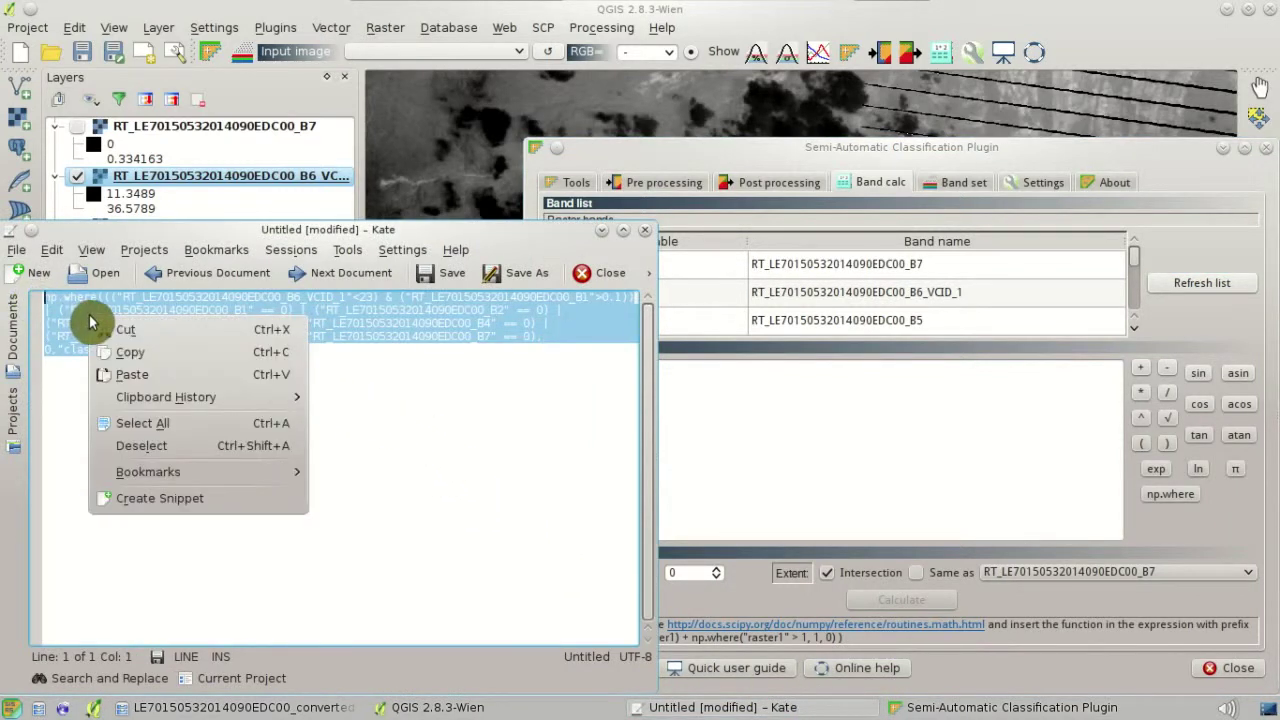
{"action": "left_click", "coordinate": [144, 354]}
{"action": "left_click", "coordinate": [750, 420]}
{"action": "right_click", "coordinate": [752, 424]}
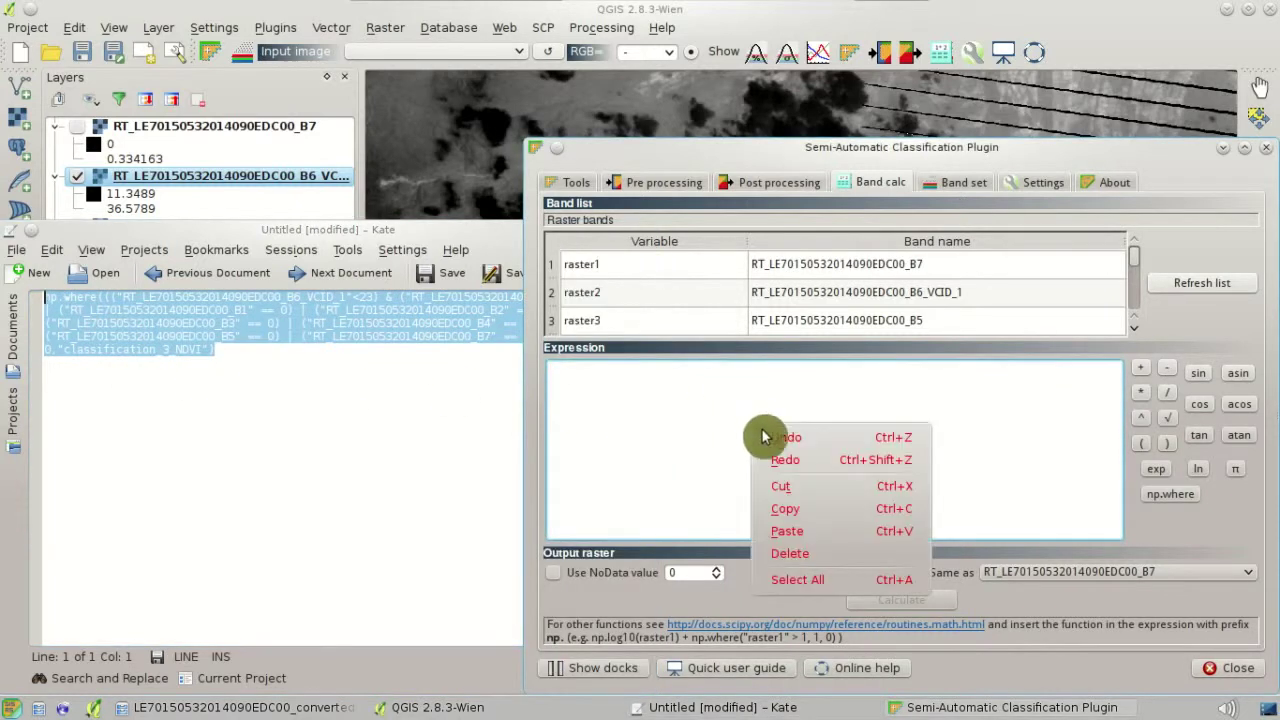
{"action": "left_click", "coordinate": [818, 532]}
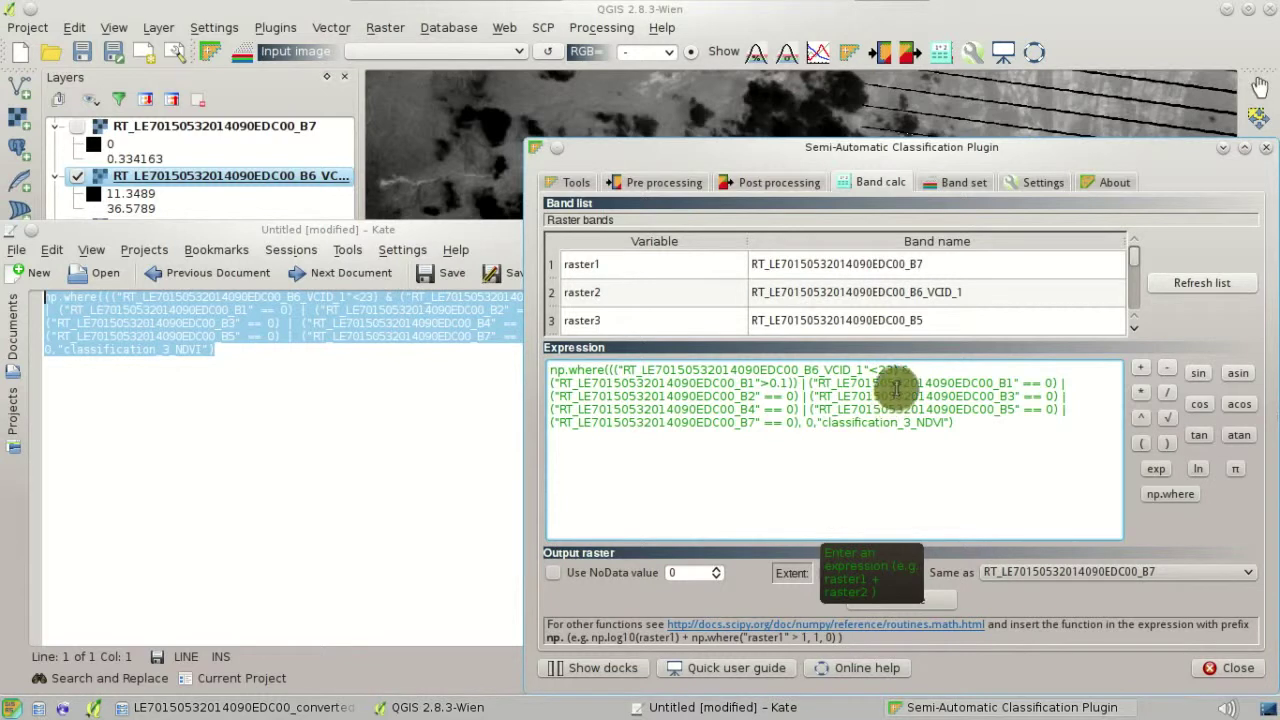
Review the expression's B6_VCID_1<23 and B1>0.1 conditions, the OR operator and the B1 == 0 condition.
{"action": "left_click_drag", "start_coordinate": [901, 370], "coordinate": [618, 370]}
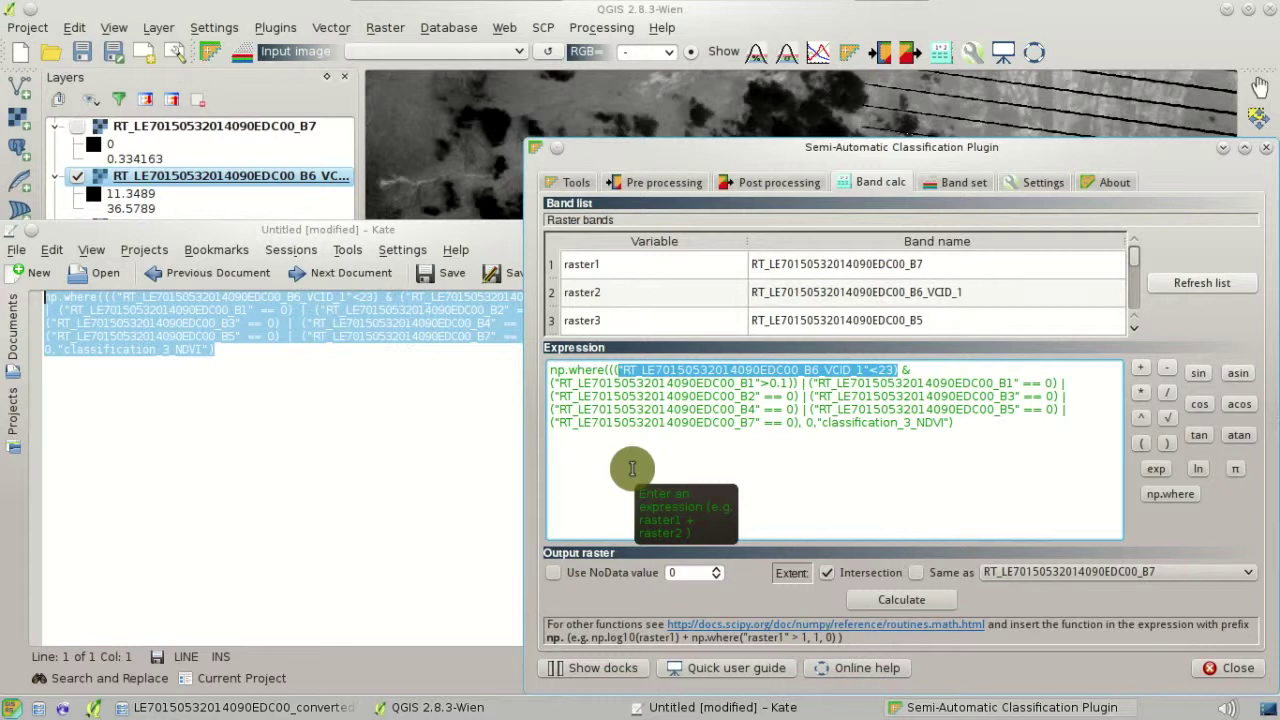
{"action": "left_click_drag", "start_coordinate": [793, 383], "coordinate": [550, 385]}
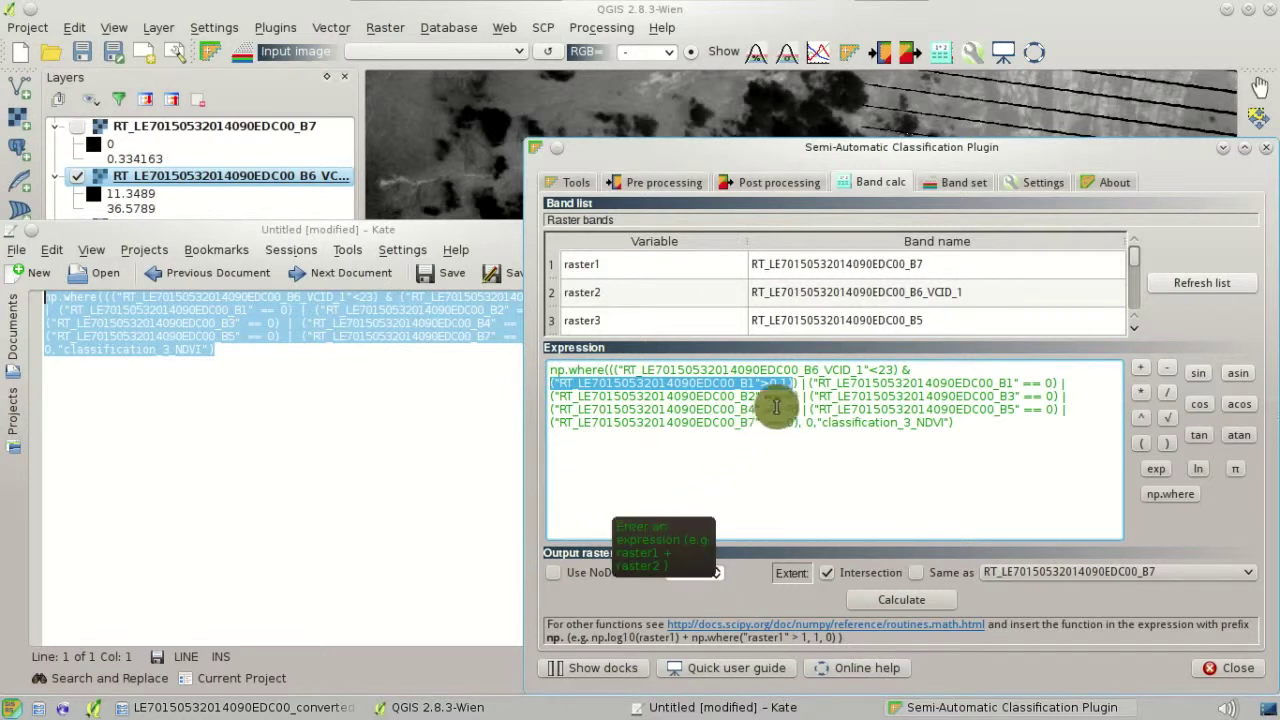
{"action": "left_click", "coordinate": [799, 388]}
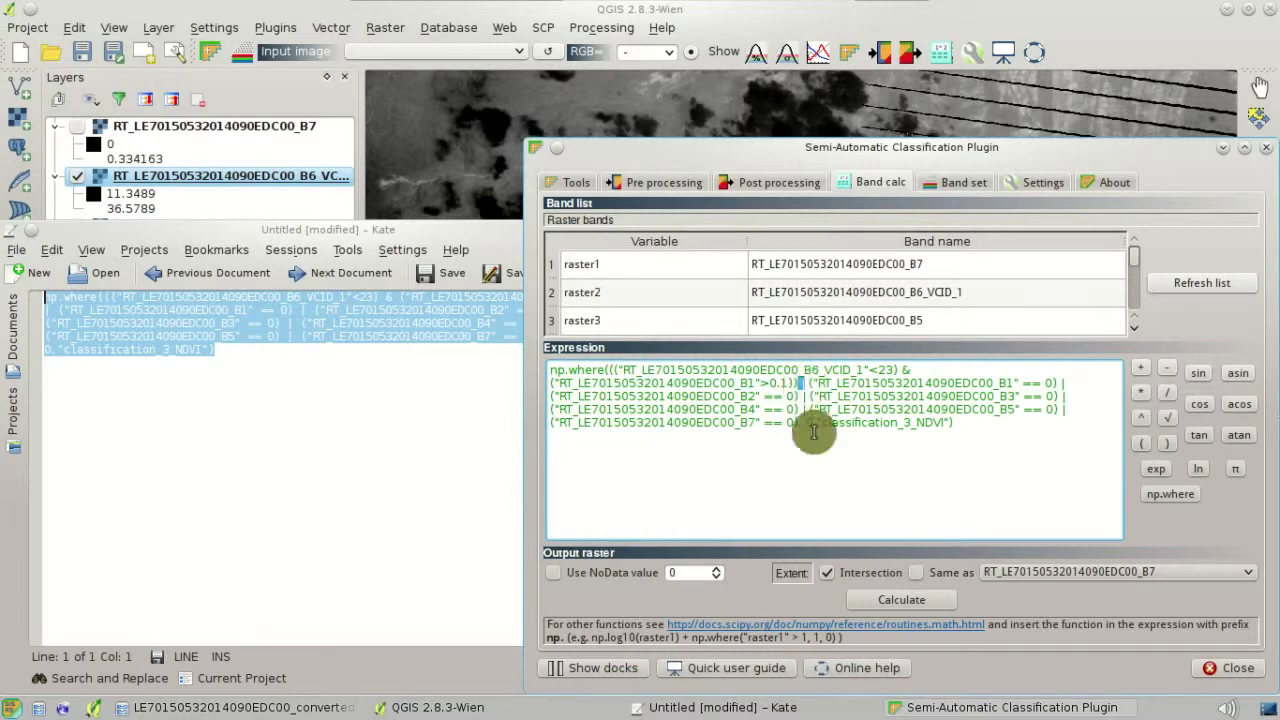
{"action": "left_click", "coordinate": [816, 483]}
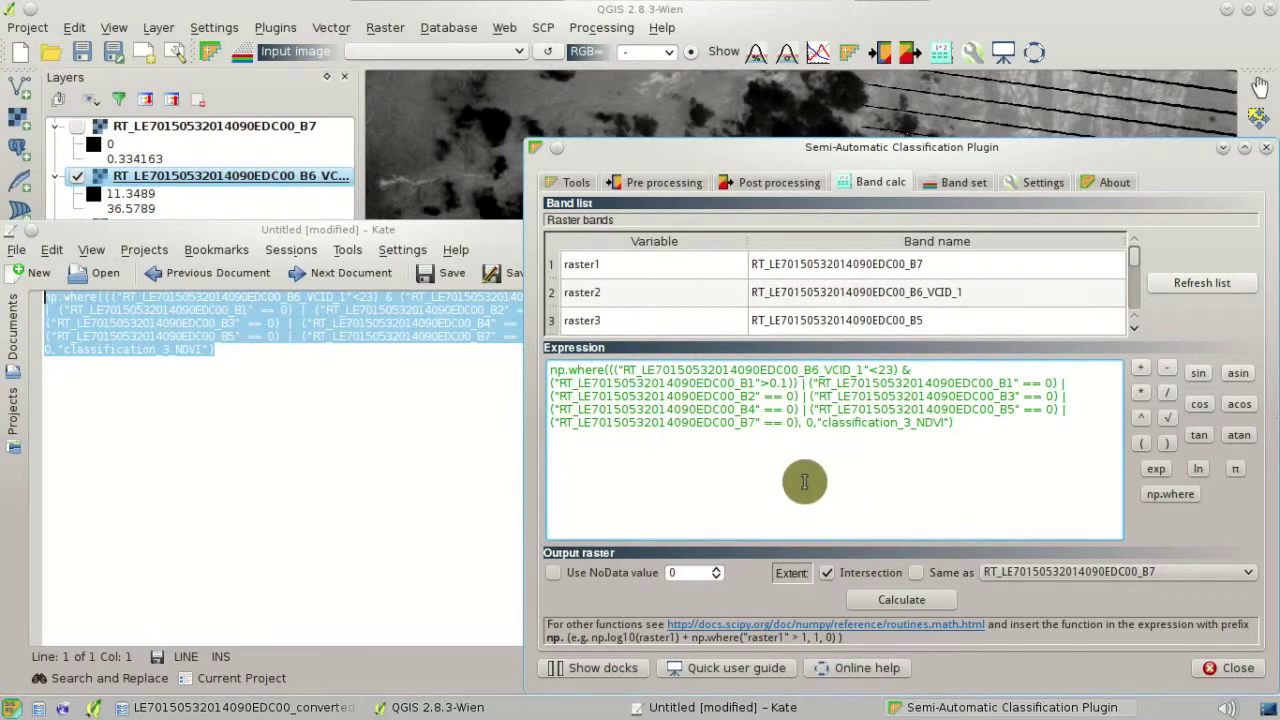
{"action": "left_click_drag", "start_coordinate": [813, 385], "coordinate": [1100, 62]}
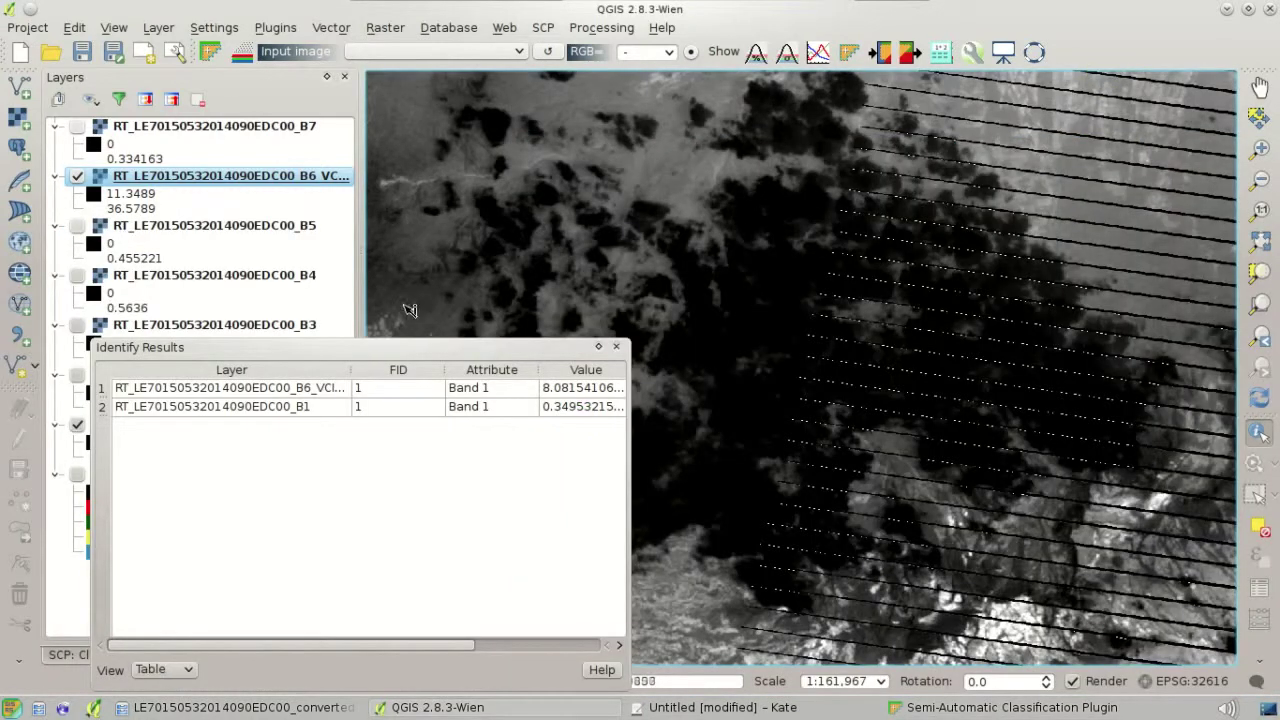
Identify the B6_VCID_1 and B1 pixel values in one of the black gap stripes, close up.
{"action": "scroll", "coordinate": [880, 497], "scroll_direction": "up", "scroll_amount": 1}
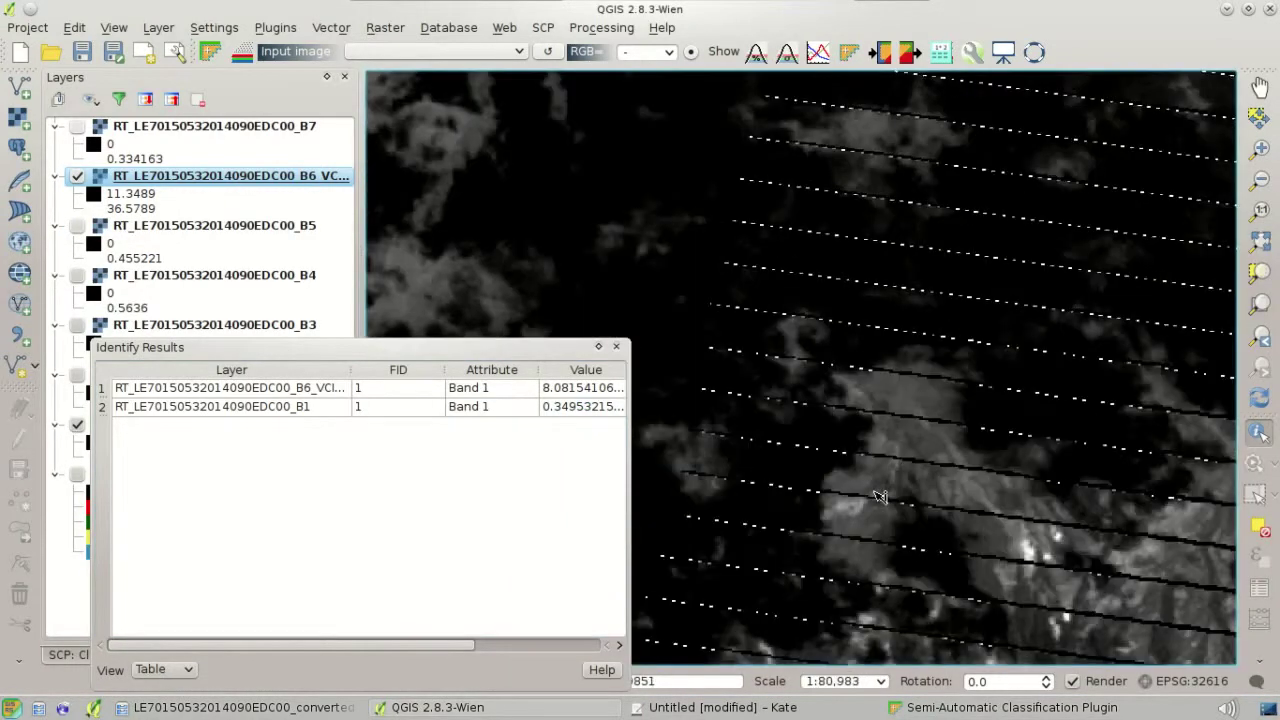
{"action": "scroll", "coordinate": [878, 500], "scroll_direction": "up", "scroll_amount": 2}
{"action": "left_click", "coordinate": [808, 492]}
{"action": "left_click", "coordinate": [579, 409]}
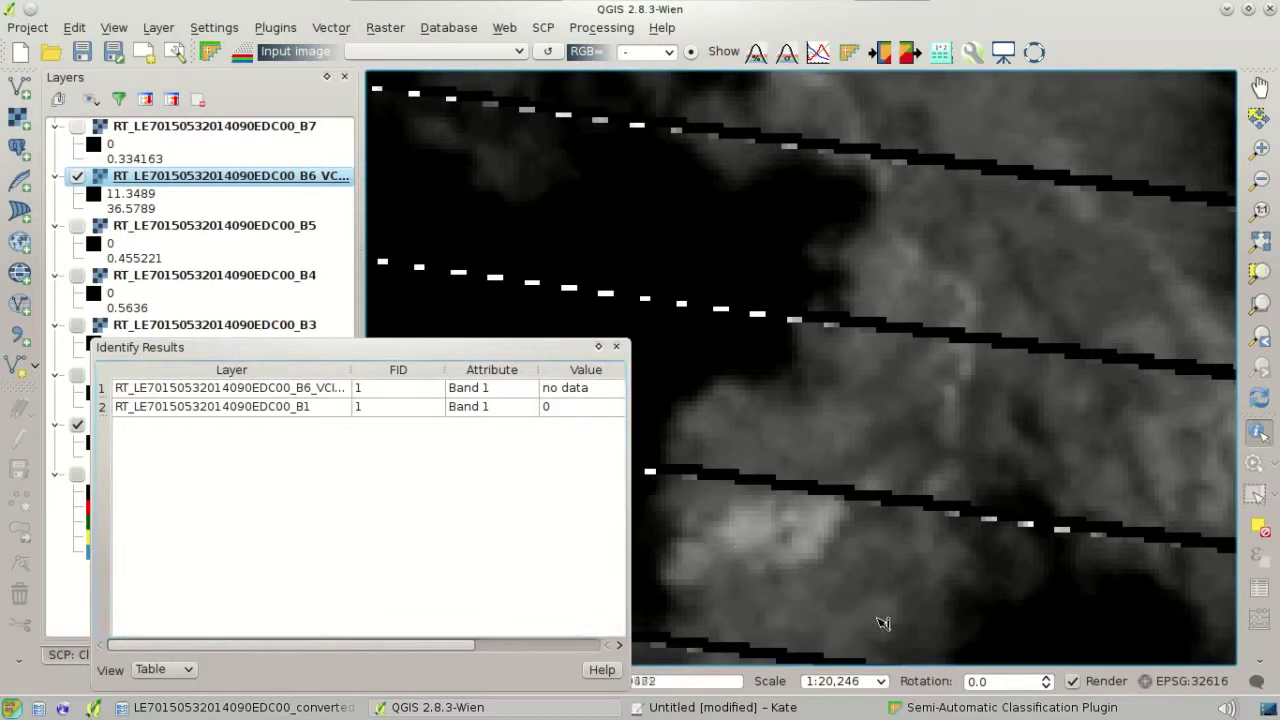
Turn off the Intersection extent, calculate the cloud mask expression and save the output raster as classification_3_clouds.tif on the Desktop.
{"action": "left_click", "coordinate": [995, 708]}
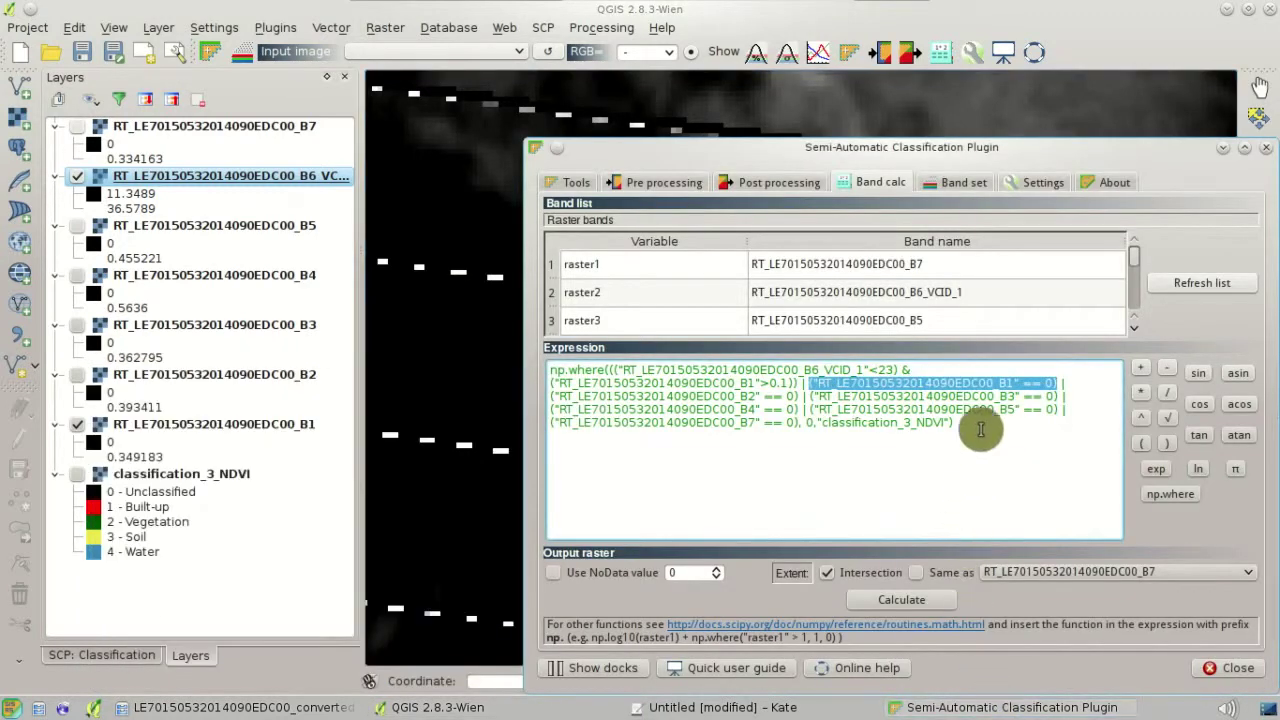
{"action": "left_click", "coordinate": [818, 423]}
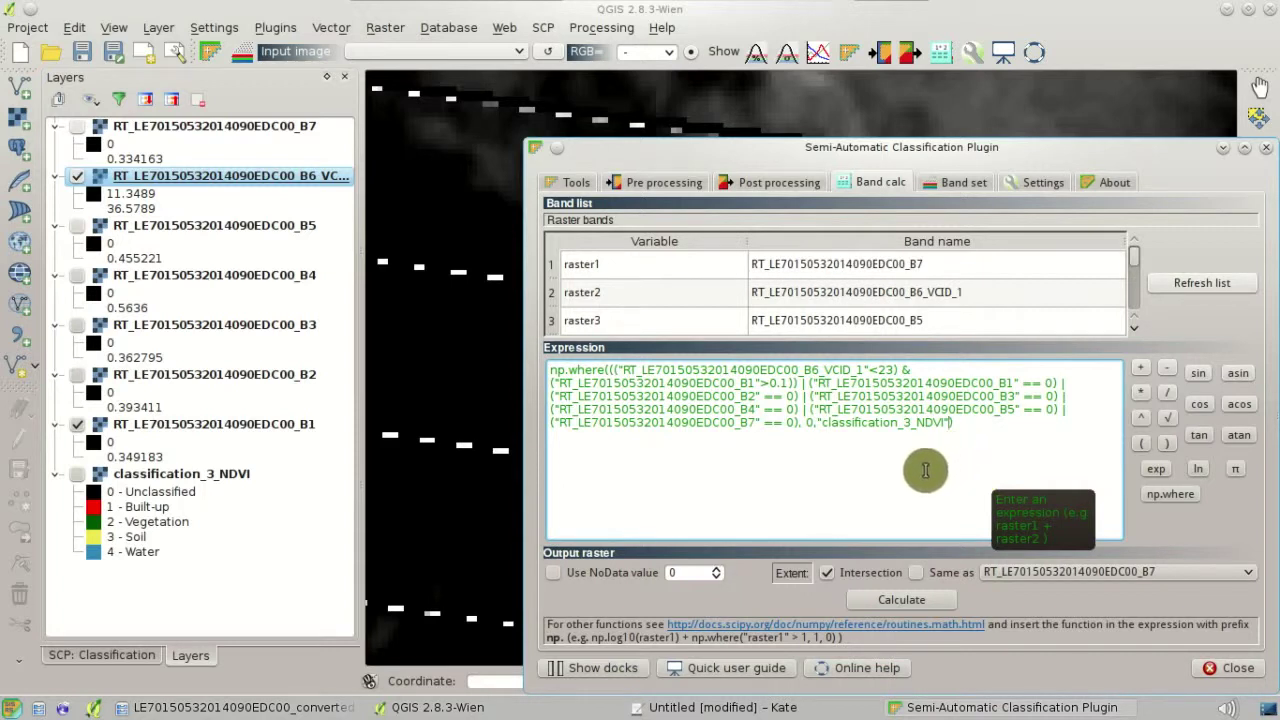
{"action": "left_click", "coordinate": [893, 574]}
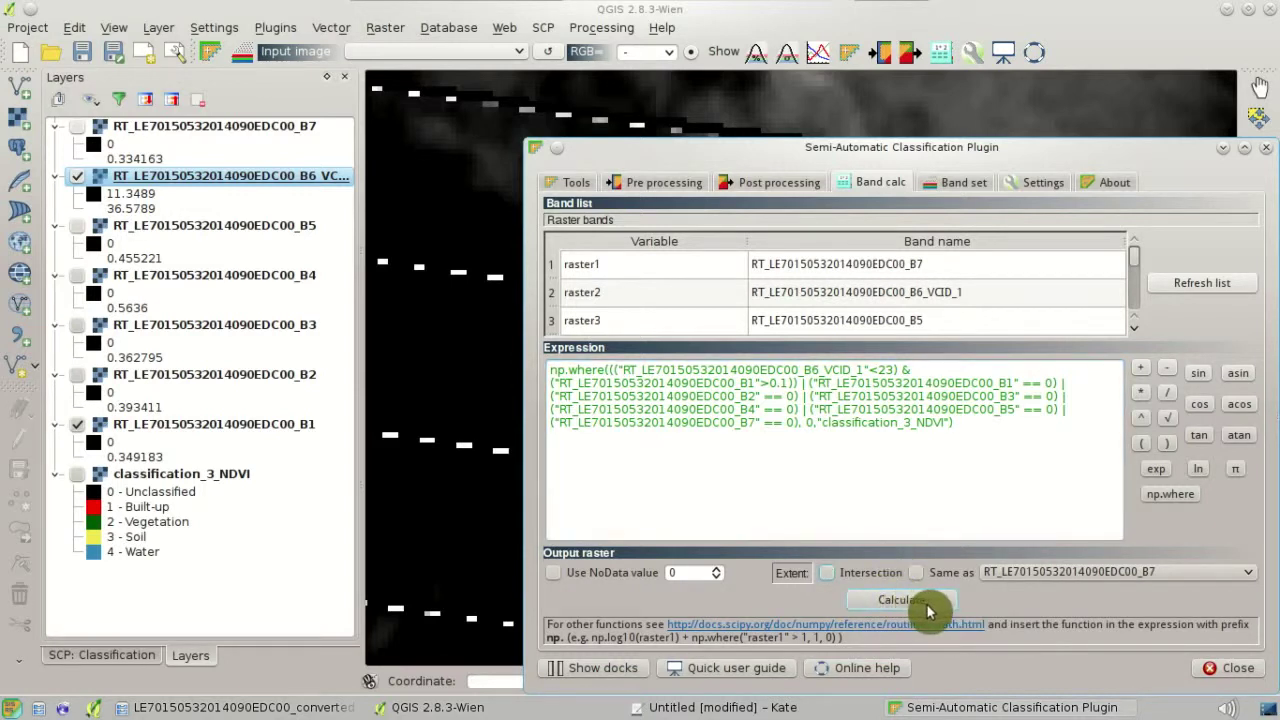
{"action": "left_click", "coordinate": [900, 600]}
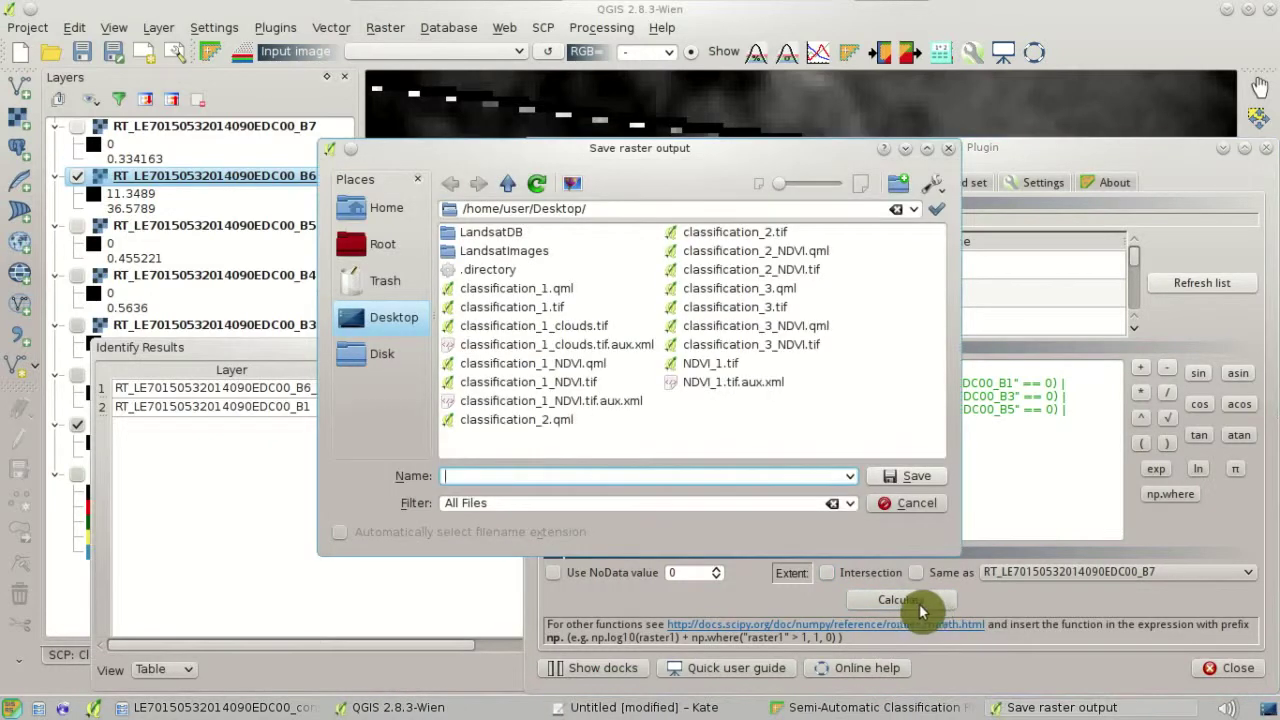
{"action": "left_click", "coordinate": [781, 311]}
{"action": "left_click", "coordinate": [553, 477]}
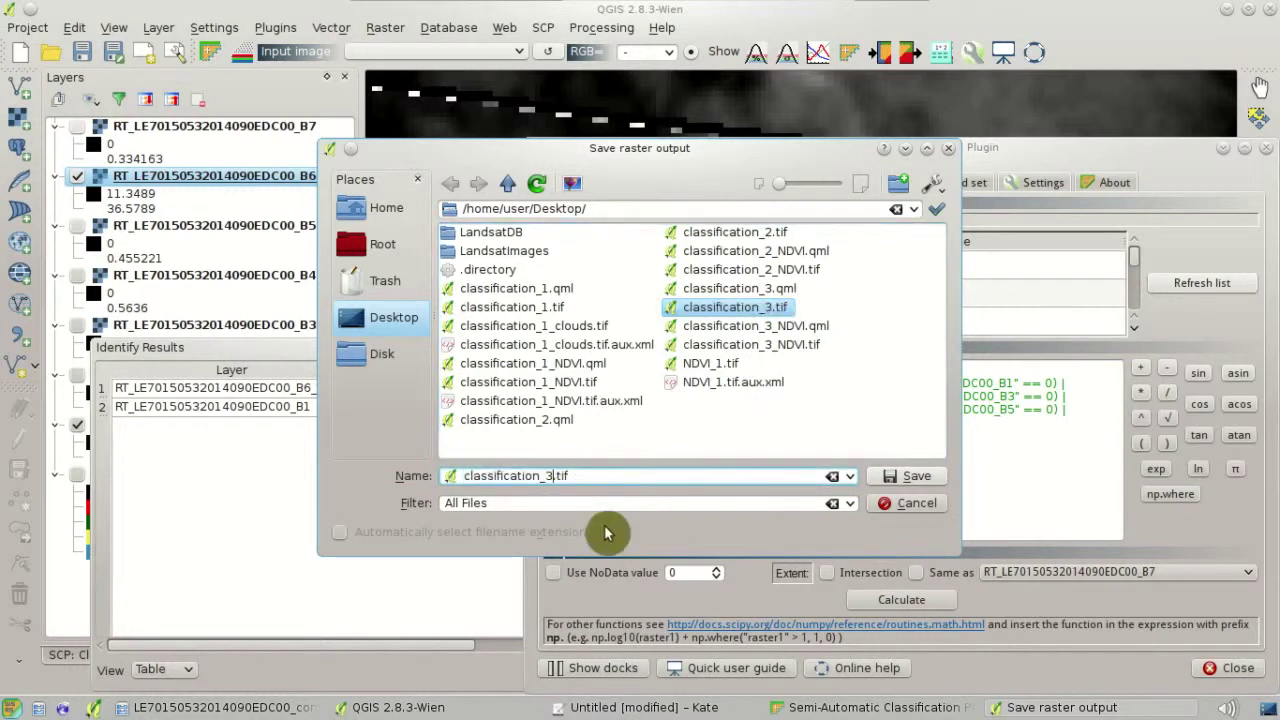
{"action": "type", "text": "_clouds"}
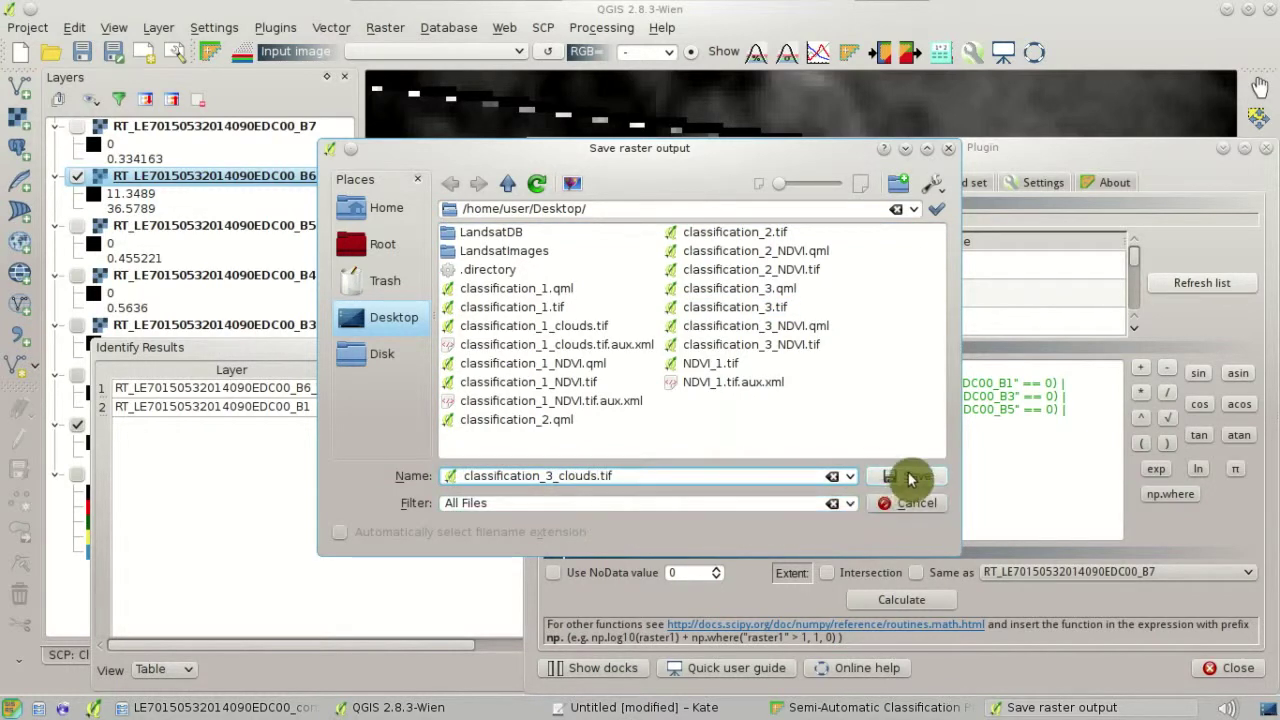
{"action": "left_click", "coordinate": [908, 477]}
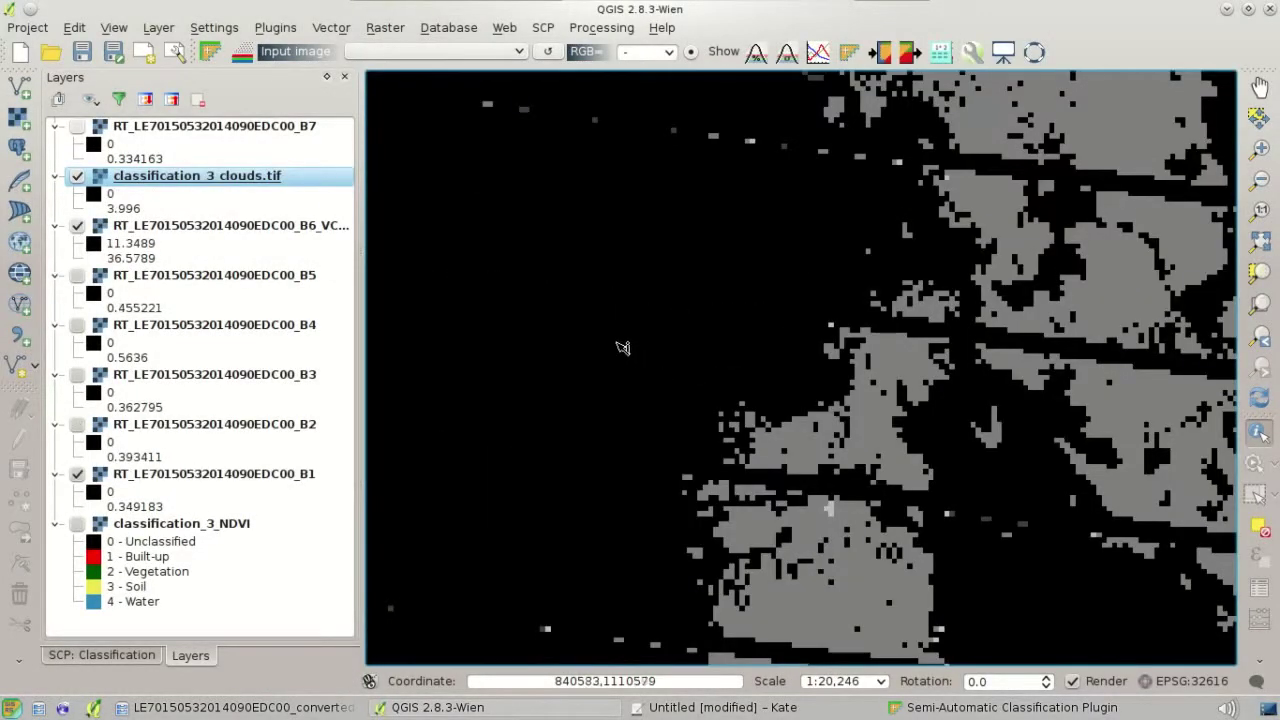
Copy the layer style of classification_3_NDVI and apply it to classification_3_clouds.tif.
{"action": "scroll", "coordinate": [622, 347], "scroll_direction": "down", "scroll_amount": 2}
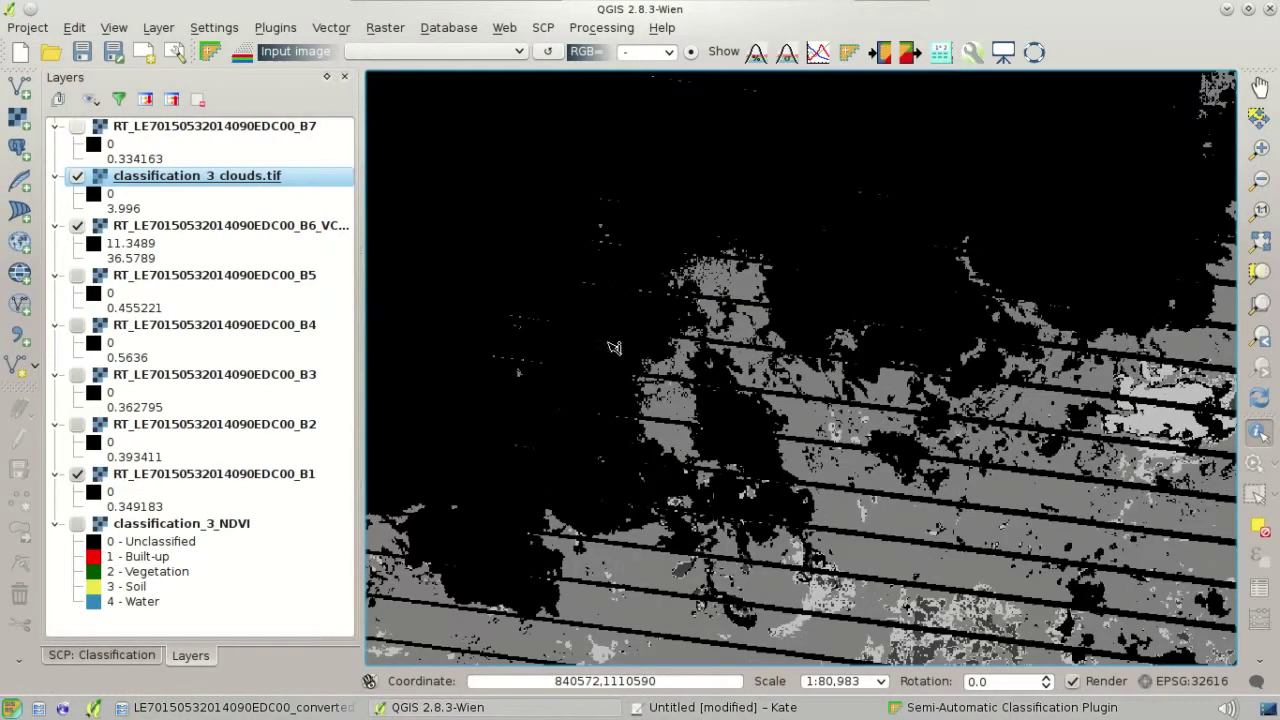
{"action": "right_click", "coordinate": [232, 528]}
{"action": "mouse_move", "coordinate": [330, 611]}
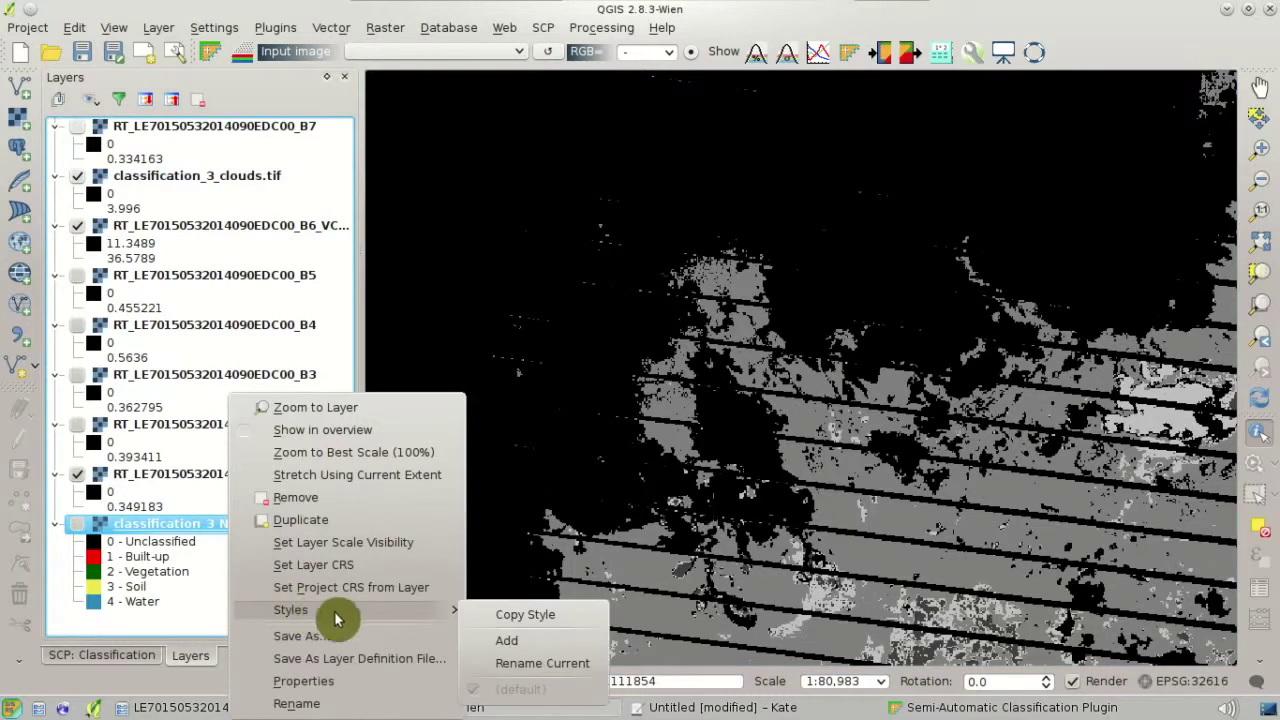
{"action": "left_click", "coordinate": [548, 617]}
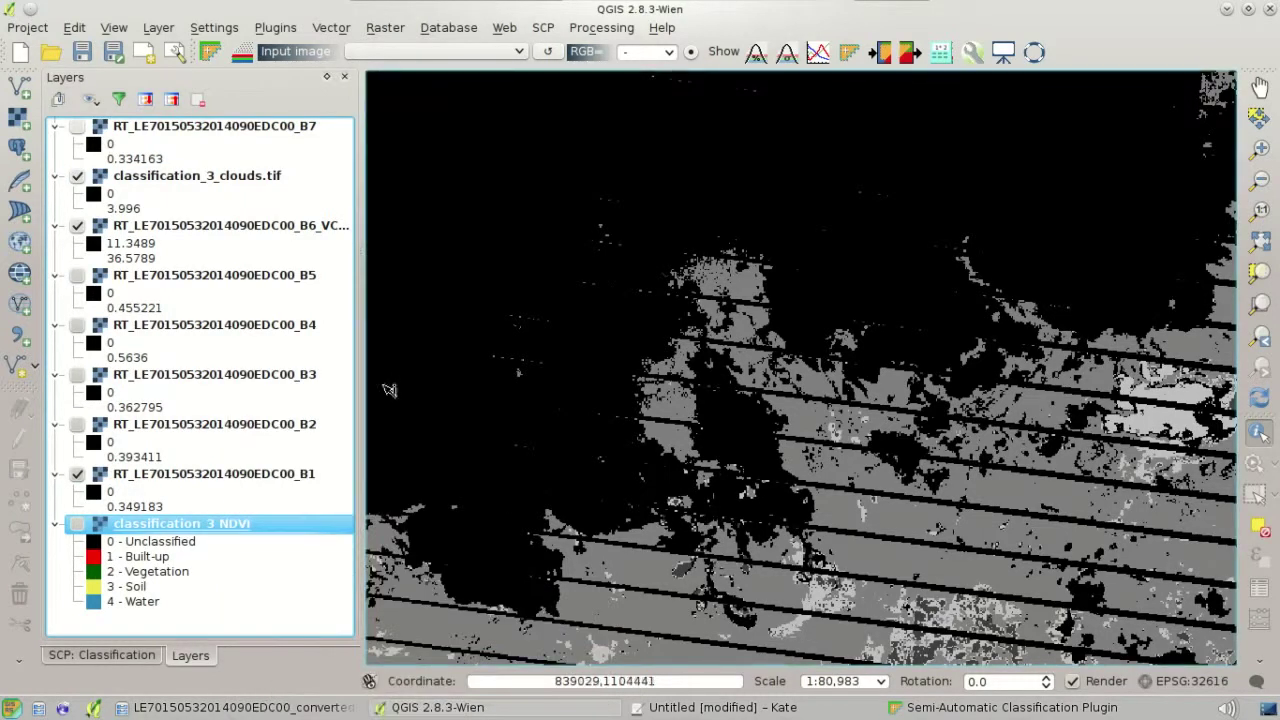
{"action": "left_click", "coordinate": [277, 178]}
{"action": "right_click", "coordinate": [277, 180]}
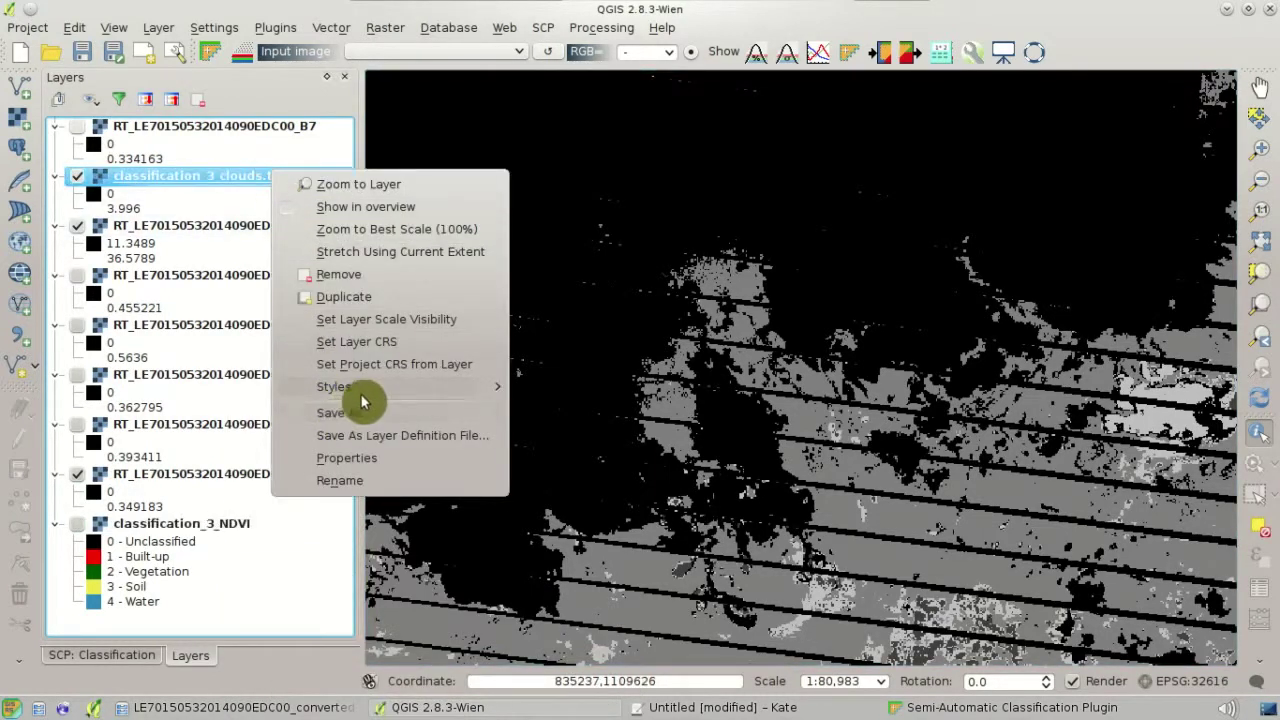
{"action": "mouse_move", "coordinate": [365, 390]}
{"action": "left_click", "coordinate": [576, 415]}
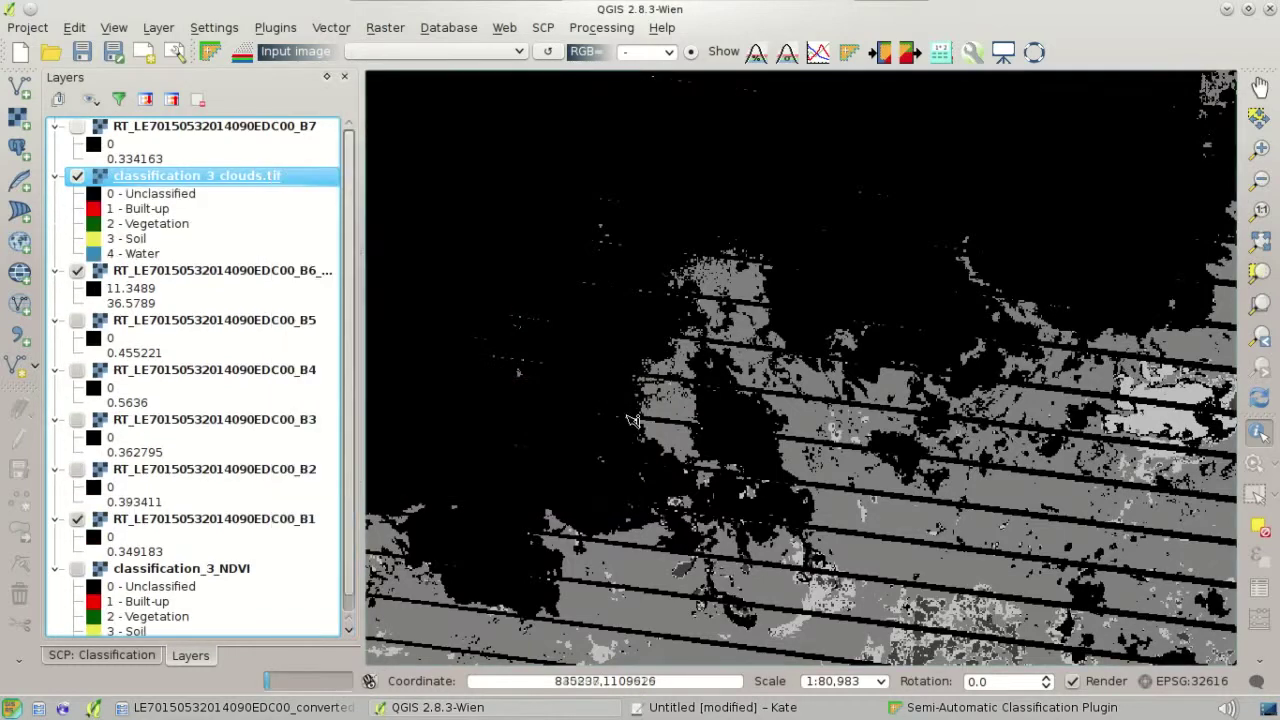
Hide the B6_VCID_1 and B1 band layers and show the classification_3_NDVI layer.
{"action": "scroll", "coordinate": [683, 410], "scroll_direction": "down", "scroll_amount": 3}
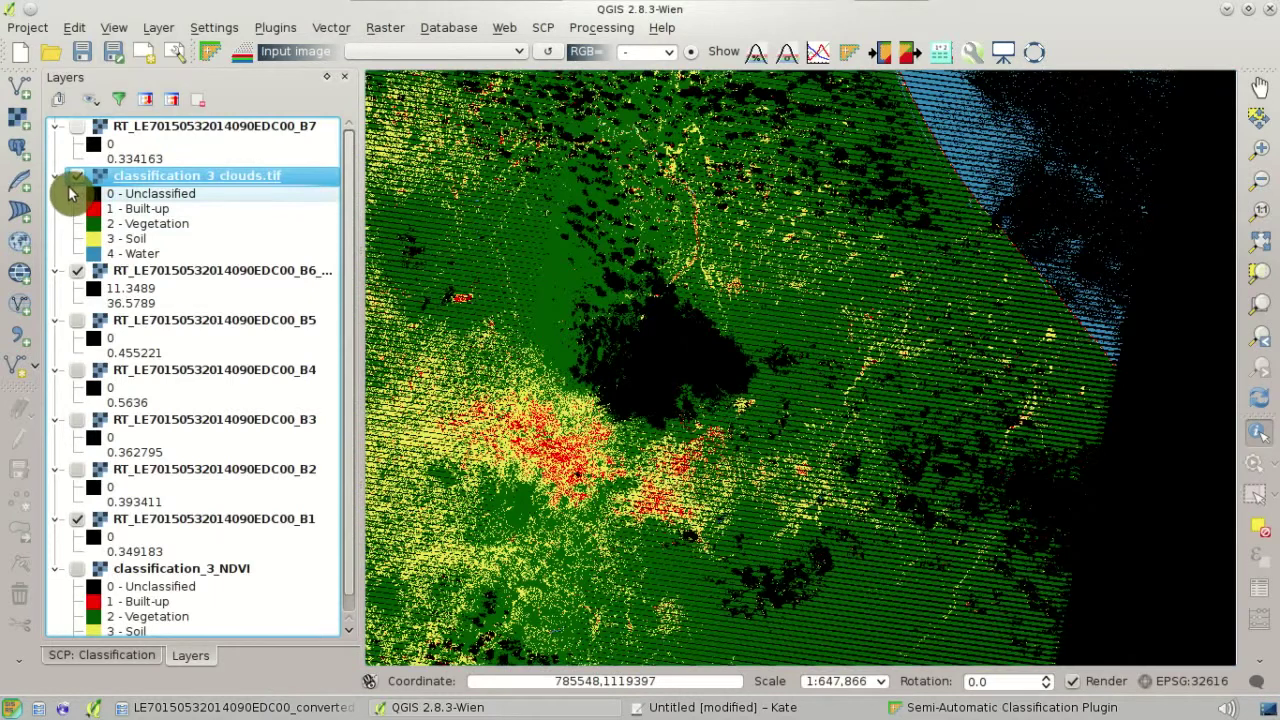
{"action": "left_click", "coordinate": [78, 270]}
{"action": "left_click", "coordinate": [77, 519]}
{"action": "left_click", "coordinate": [77, 568]}
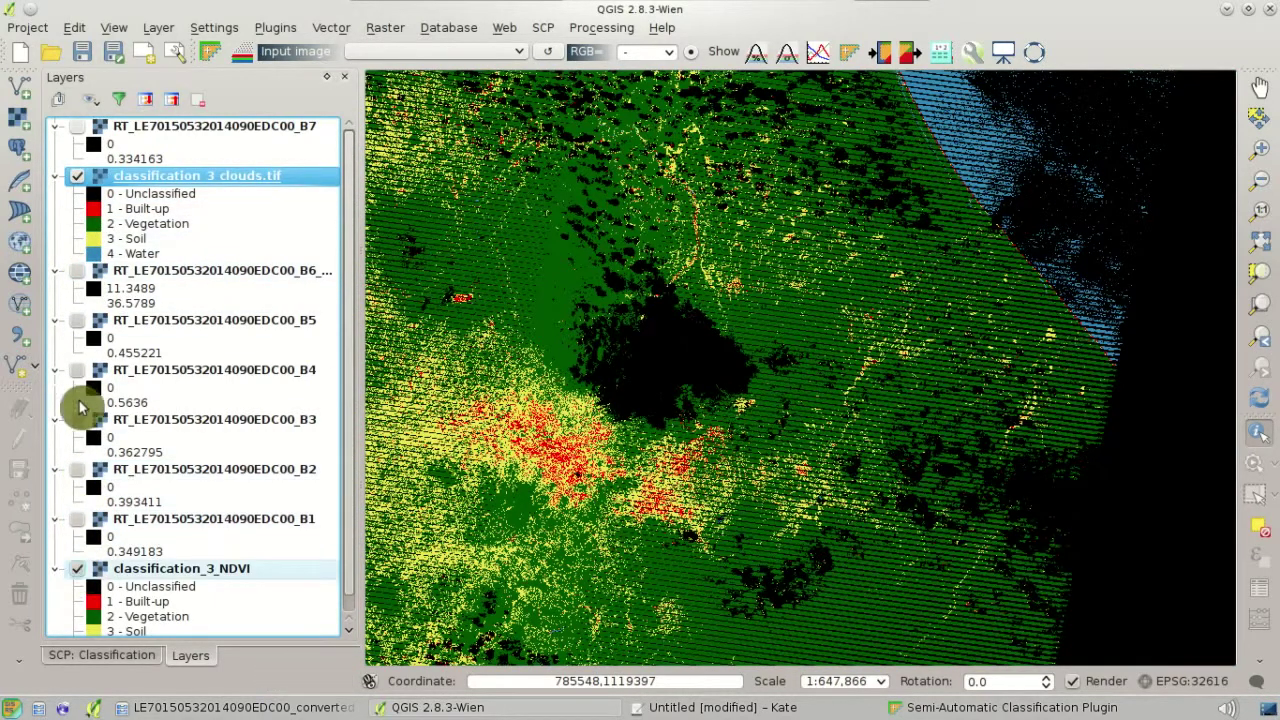
Compare classification_3_clouds.tif with classification_3_NDVI over the full layer extent by toggling the cloud-masked layer's visibility.
{"action": "left_click", "coordinate": [78, 176]}
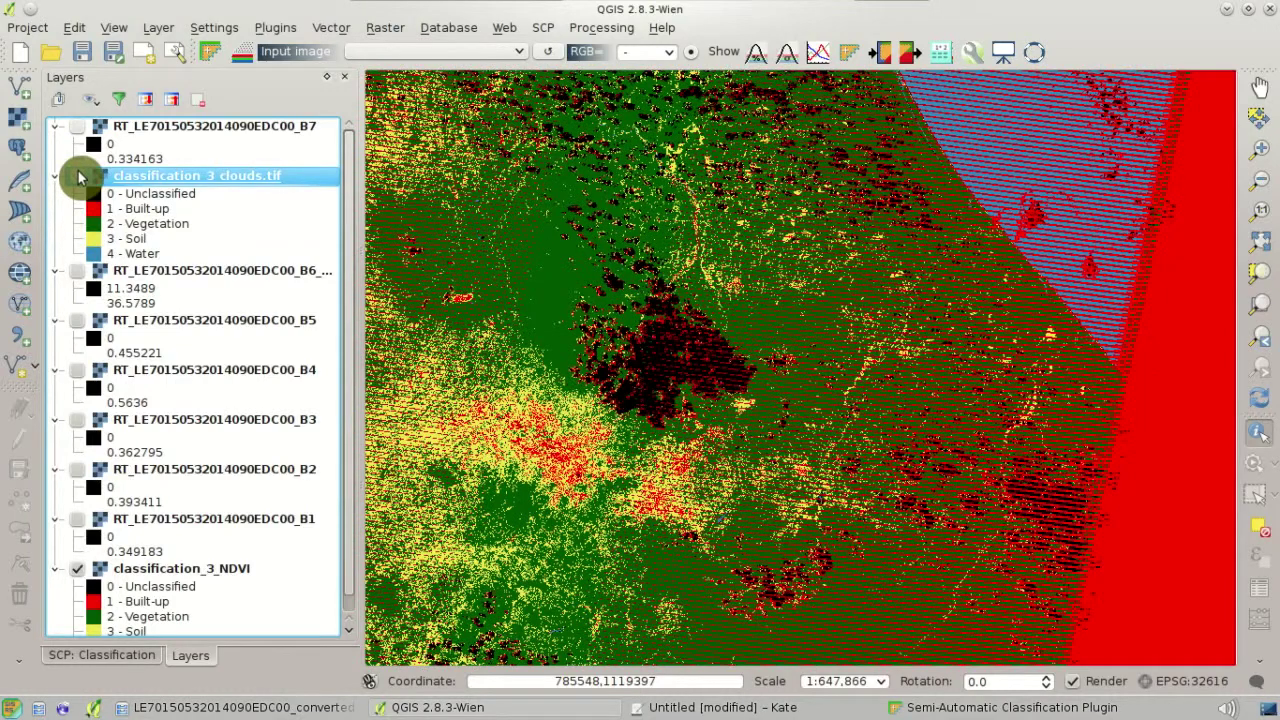
{"action": "left_click", "coordinate": [78, 176]}
{"action": "right_click", "coordinate": [126, 177]}
{"action": "left_click", "coordinate": [130, 178]}
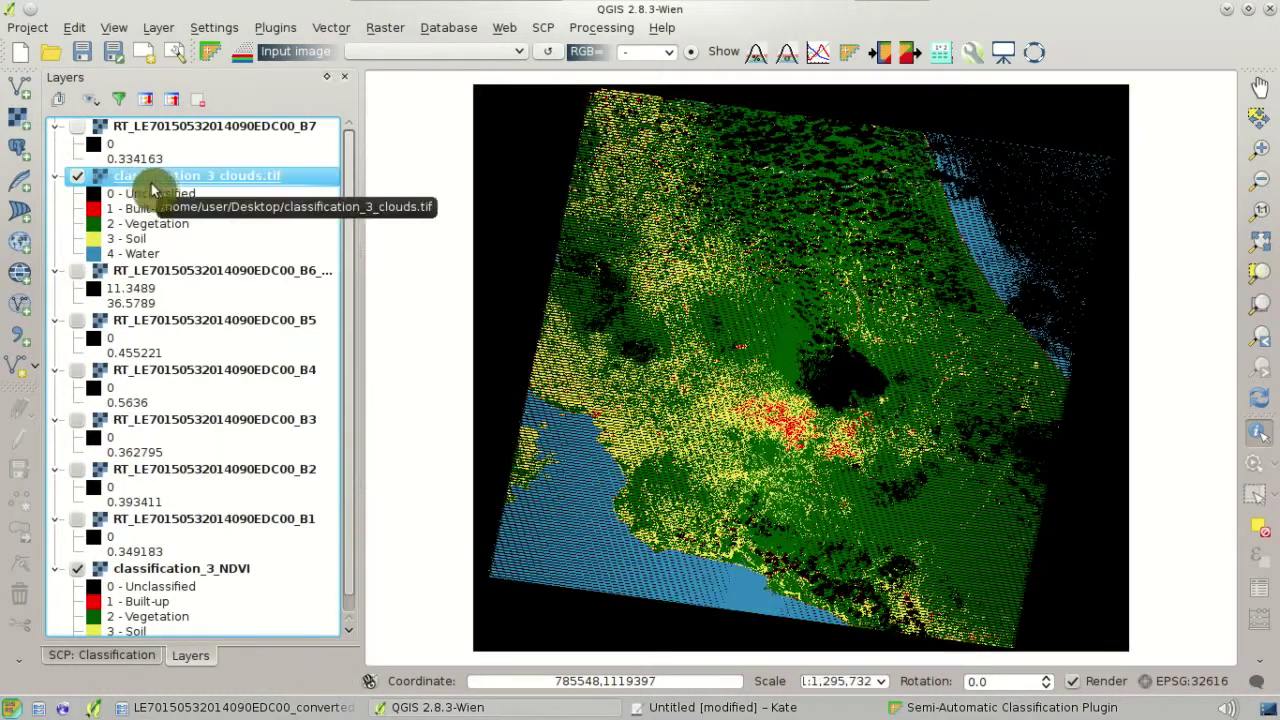
{"action": "left_click", "coordinate": [78, 177]}
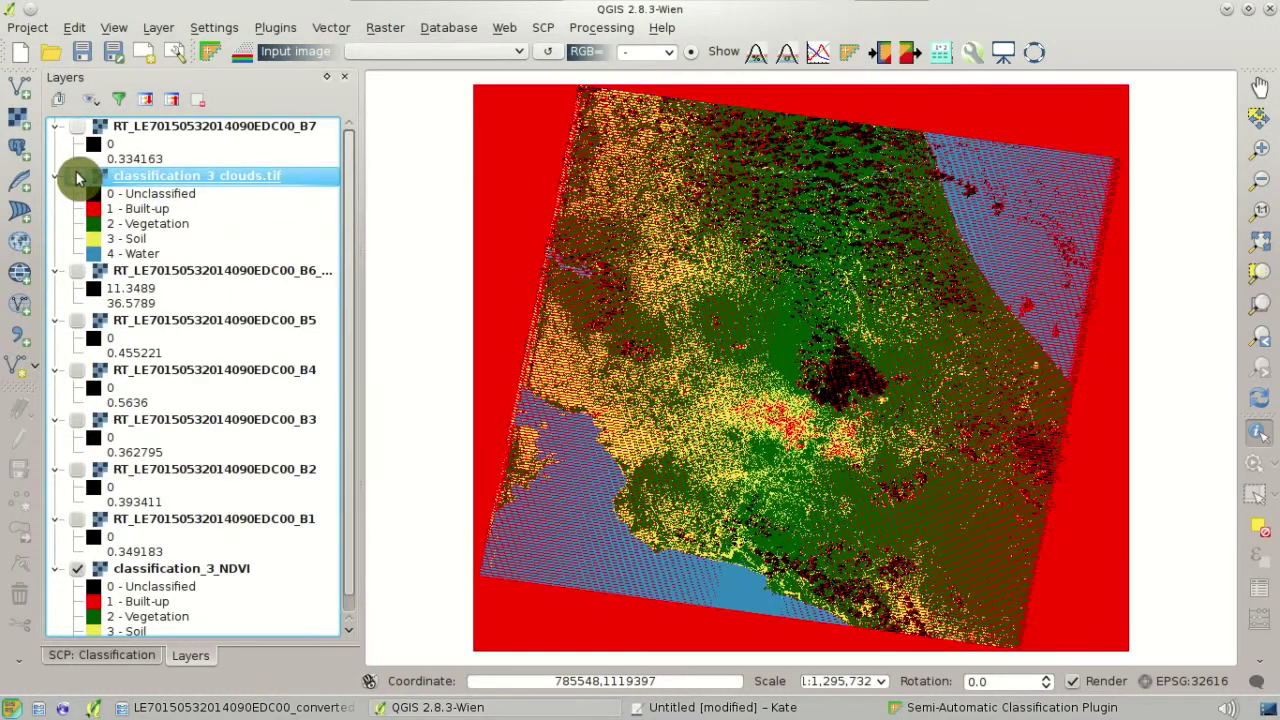
{"action": "left_click", "coordinate": [78, 177]}
Compare the cloud-masked classification with classification_3_NDVI and the B1 band near the large central cloud, close up.
{"action": "left_click", "coordinate": [1260, 147]}
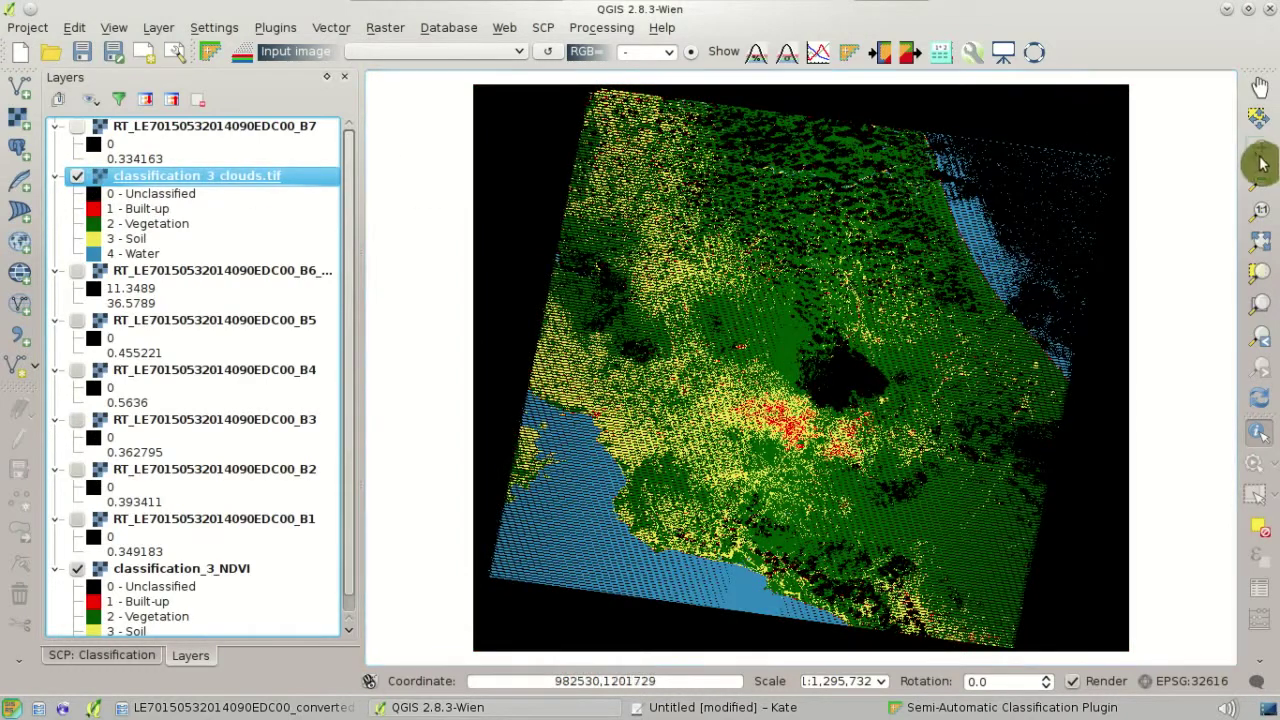
{"action": "left_click_drag", "start_coordinate": [780, 352], "coordinate": [855, 387]}
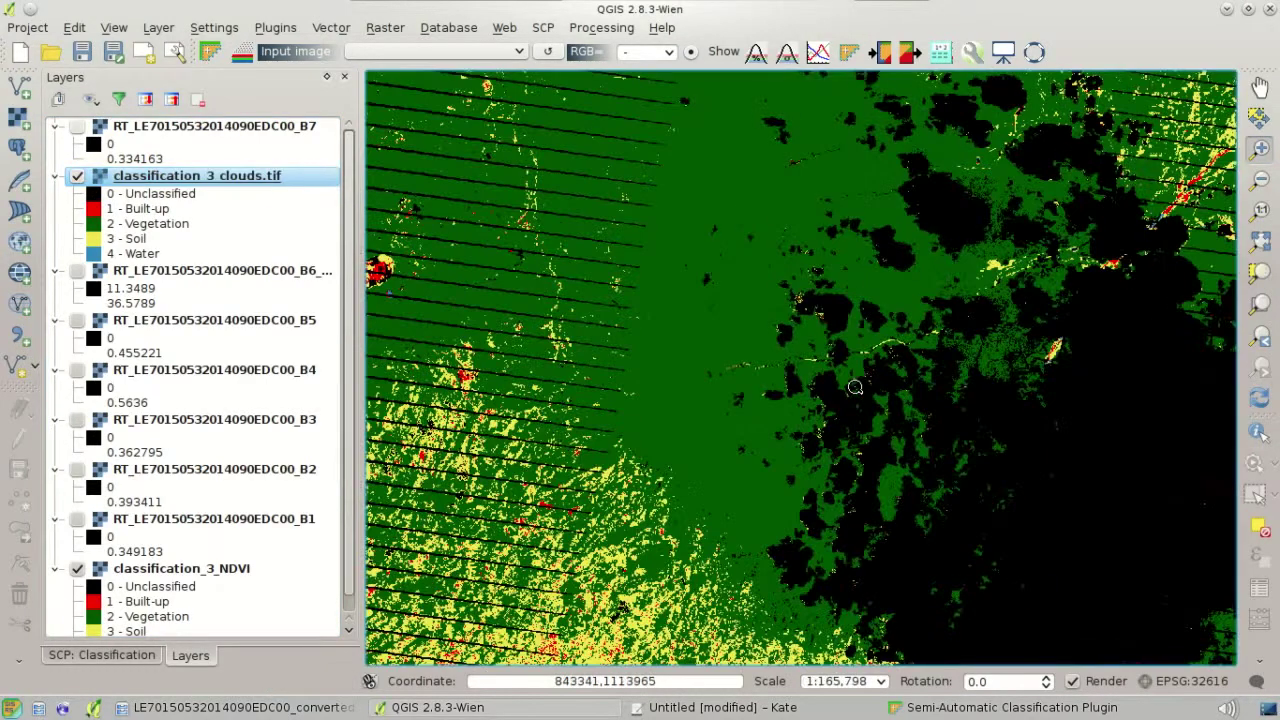
{"action": "left_click", "coordinate": [78, 177]}
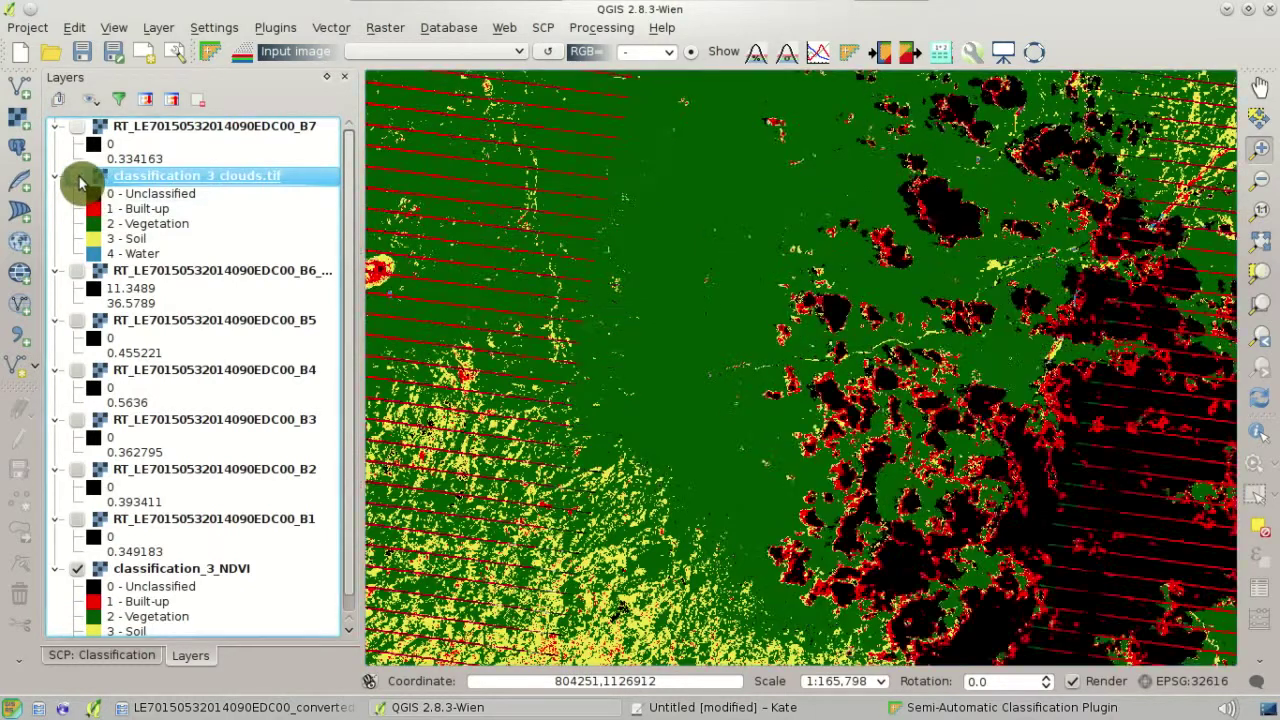
{"action": "left_click", "coordinate": [78, 177]}
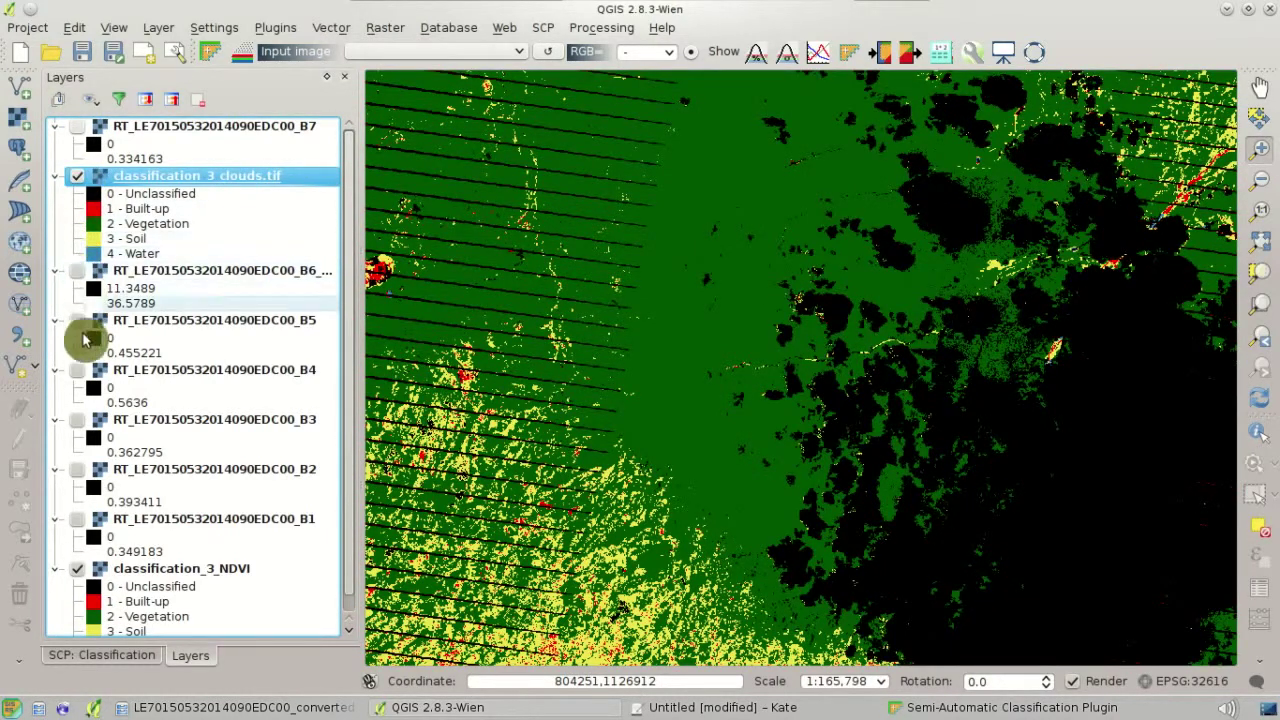
{"action": "left_click", "coordinate": [77, 520]}
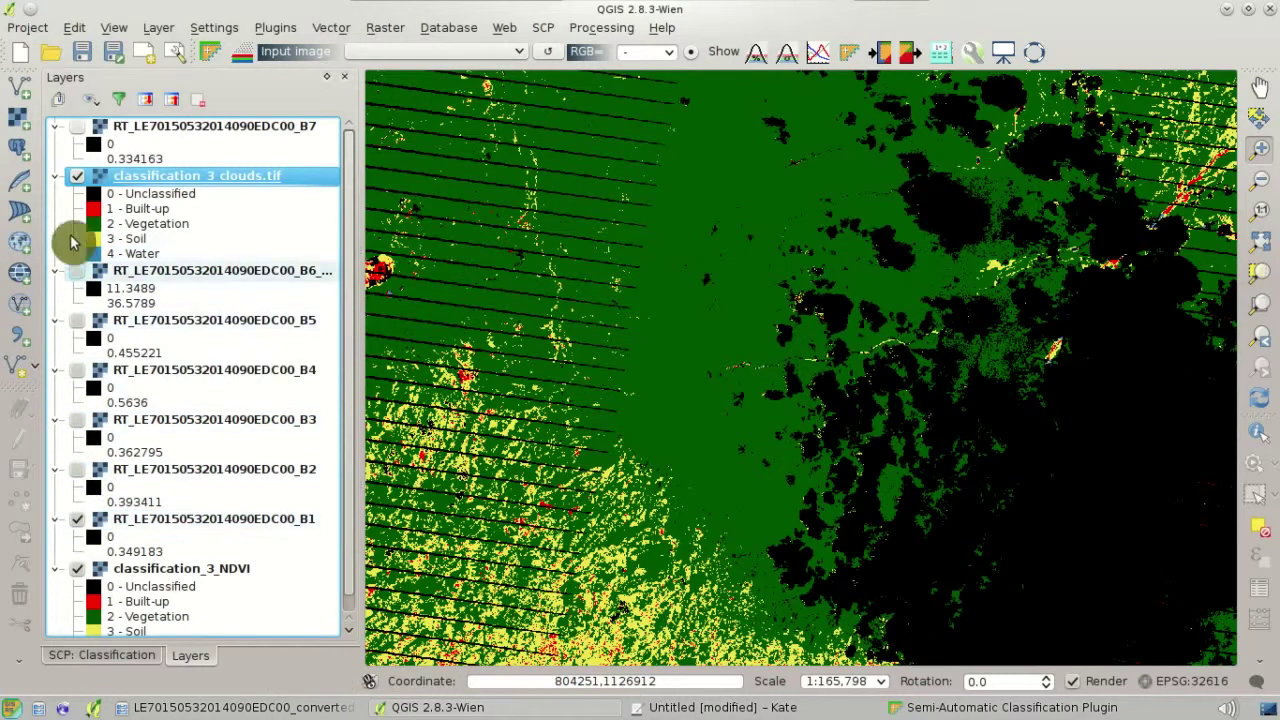
{"action": "left_click", "coordinate": [77, 176]}
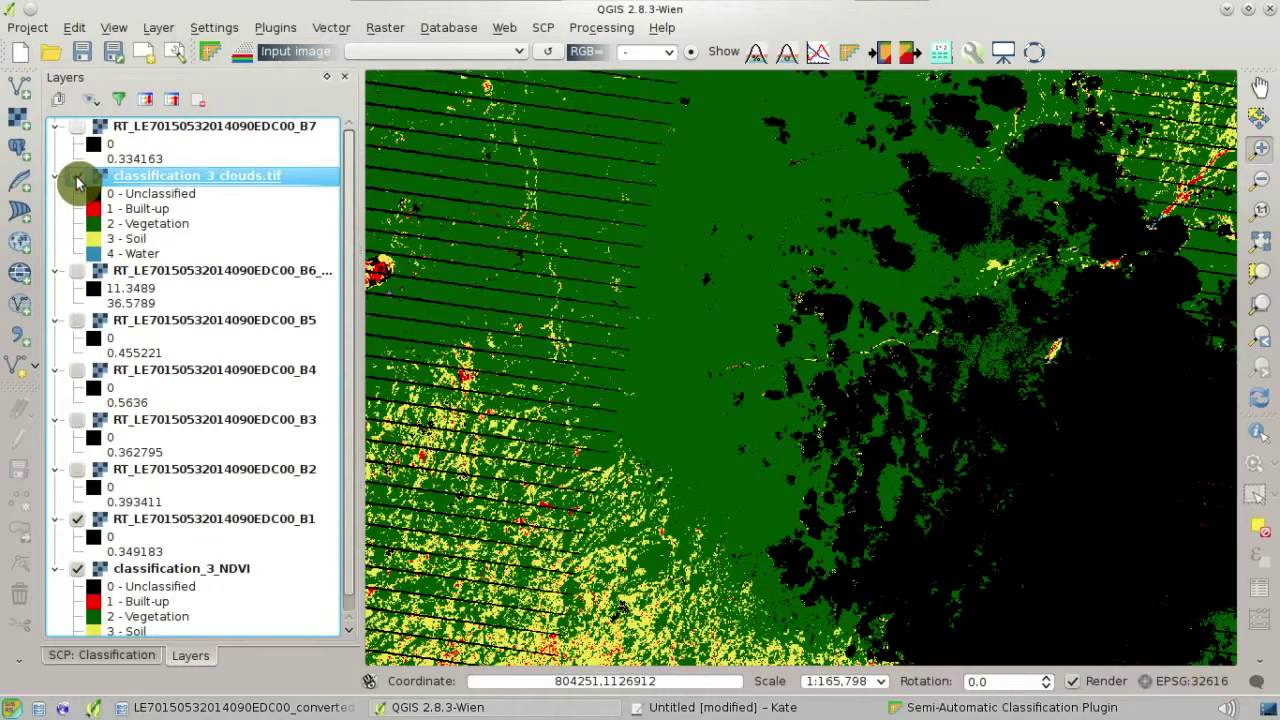
{"action": "left_click", "coordinate": [77, 177]}
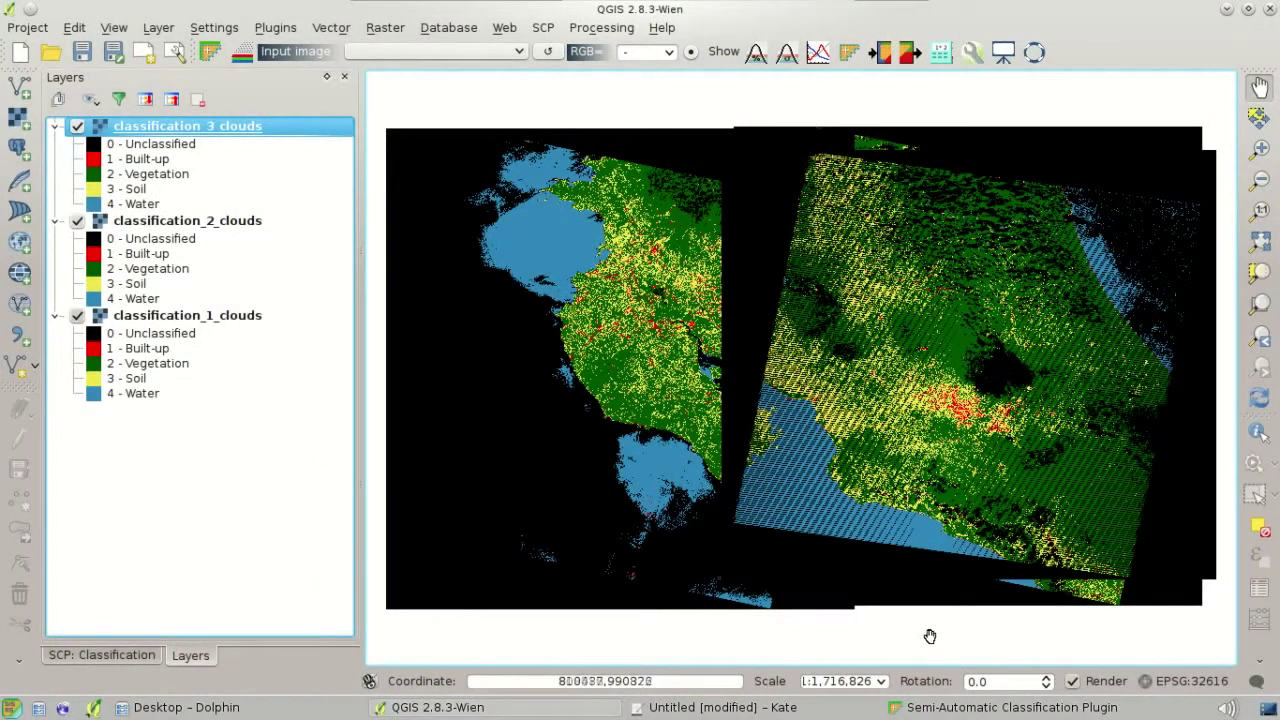
Compare the overlap of the three cloud-masked classifications by toggling the visibility of classification_3_clouds and classification_2_clouds.
{"action": "left_click", "coordinate": [77, 126]}
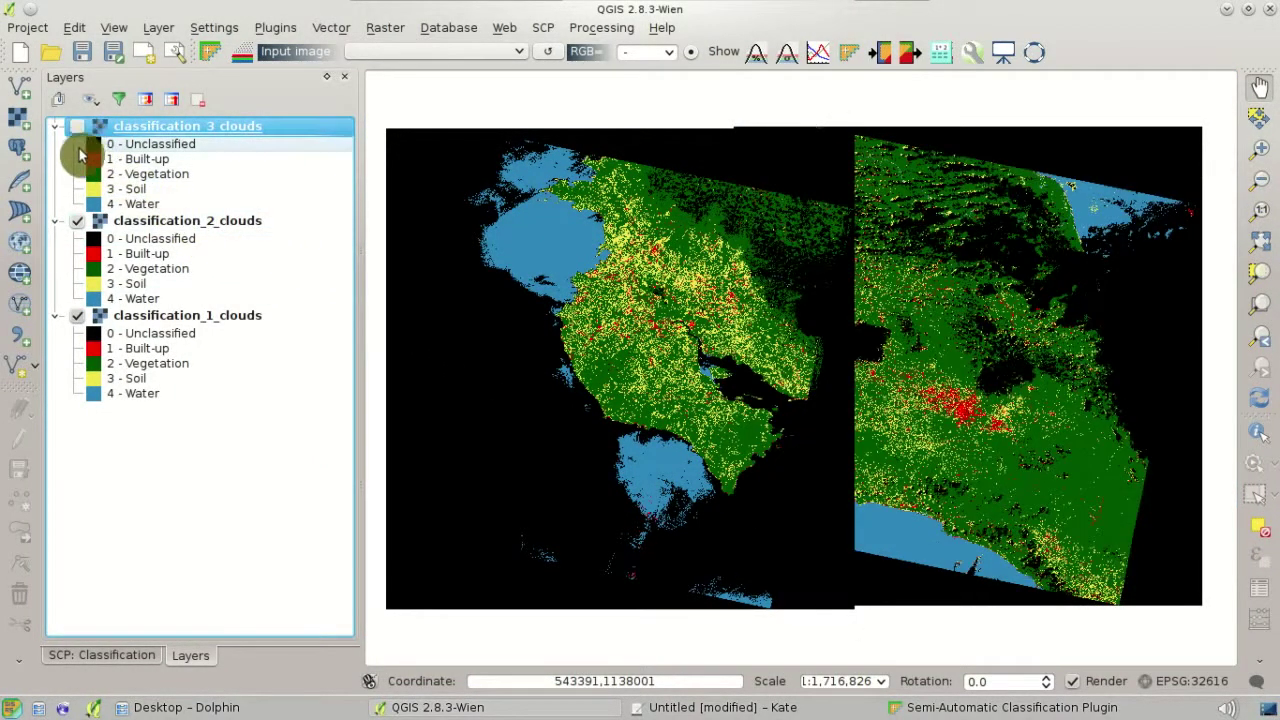
{"action": "left_click", "coordinate": [76, 221]}
{"action": "left_click", "coordinate": [74, 222]}
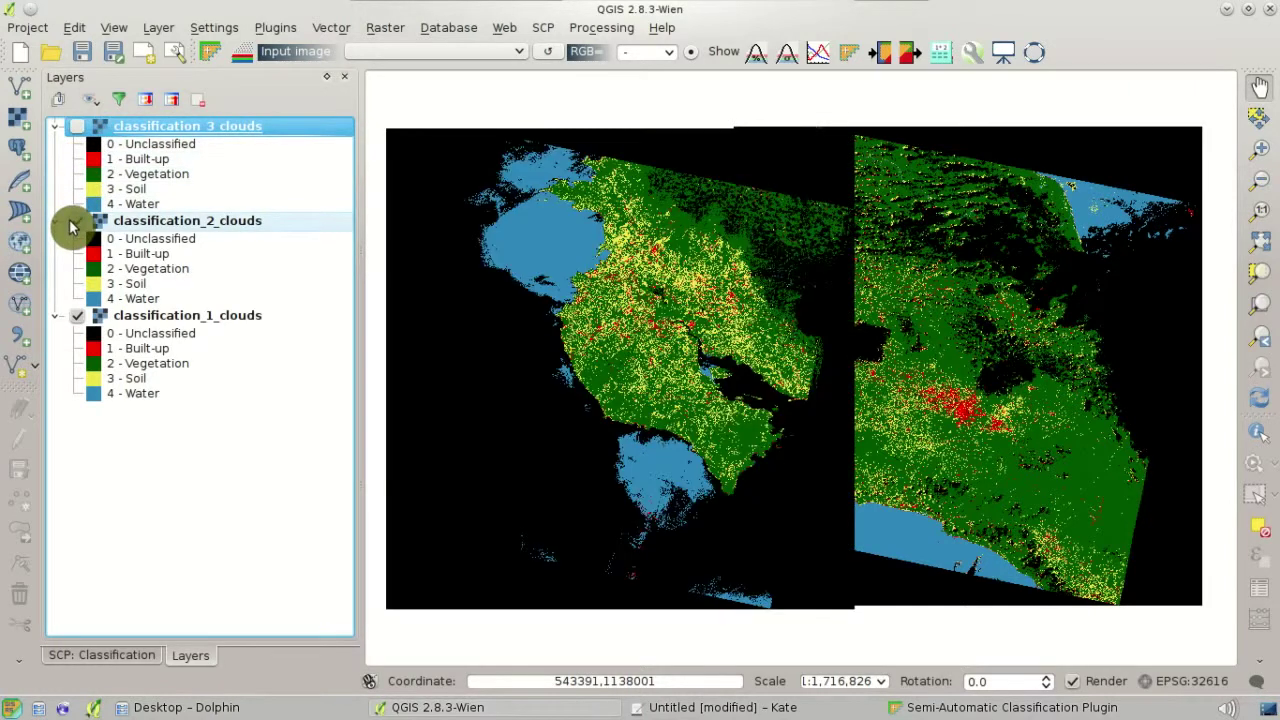
{"action": "left_click", "coordinate": [77, 127]}
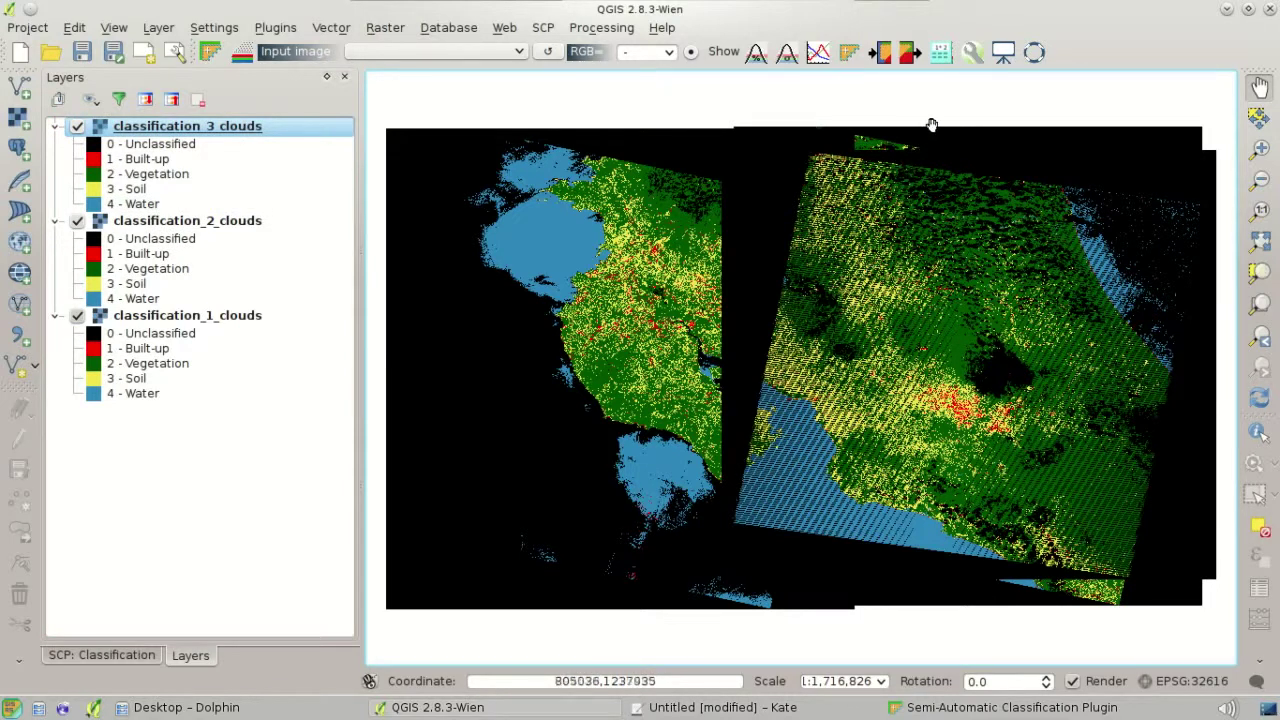
Open the Band calc tool and refresh its raster list with the three cloud-masked classifications.
{"action": "left_click", "coordinate": [946, 62]}
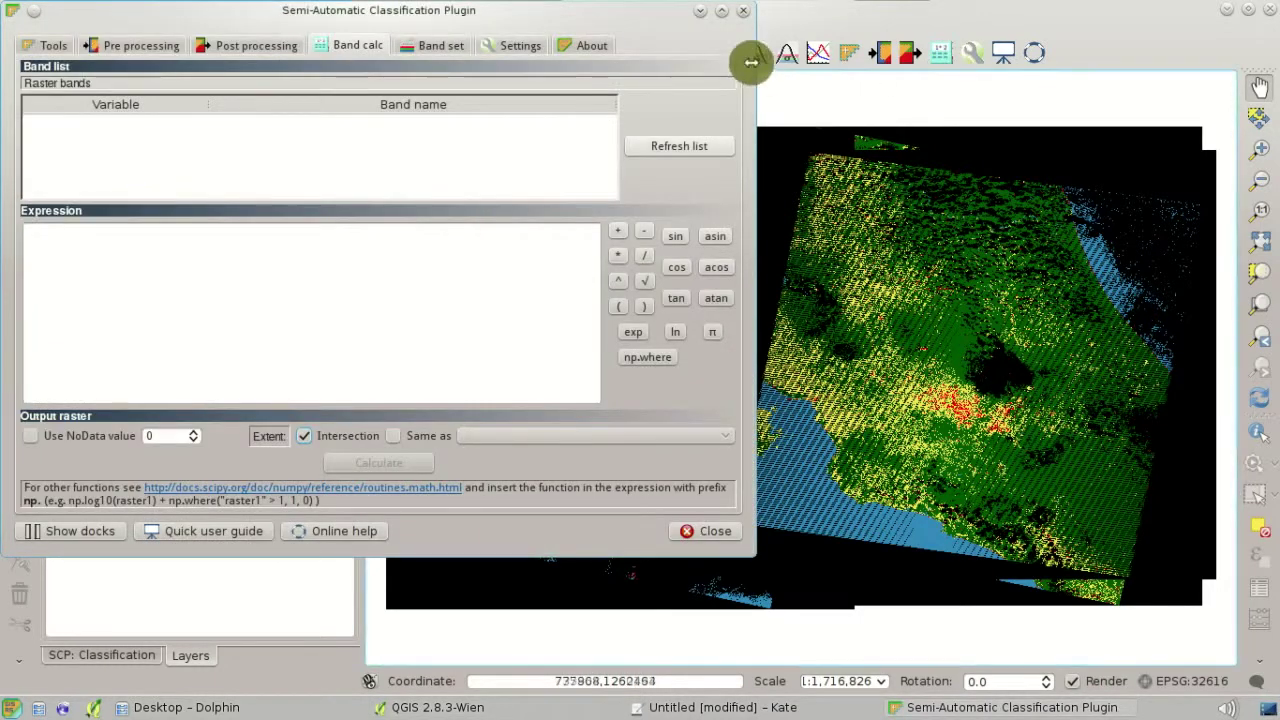
{"action": "left_click", "coordinate": [709, 150]}
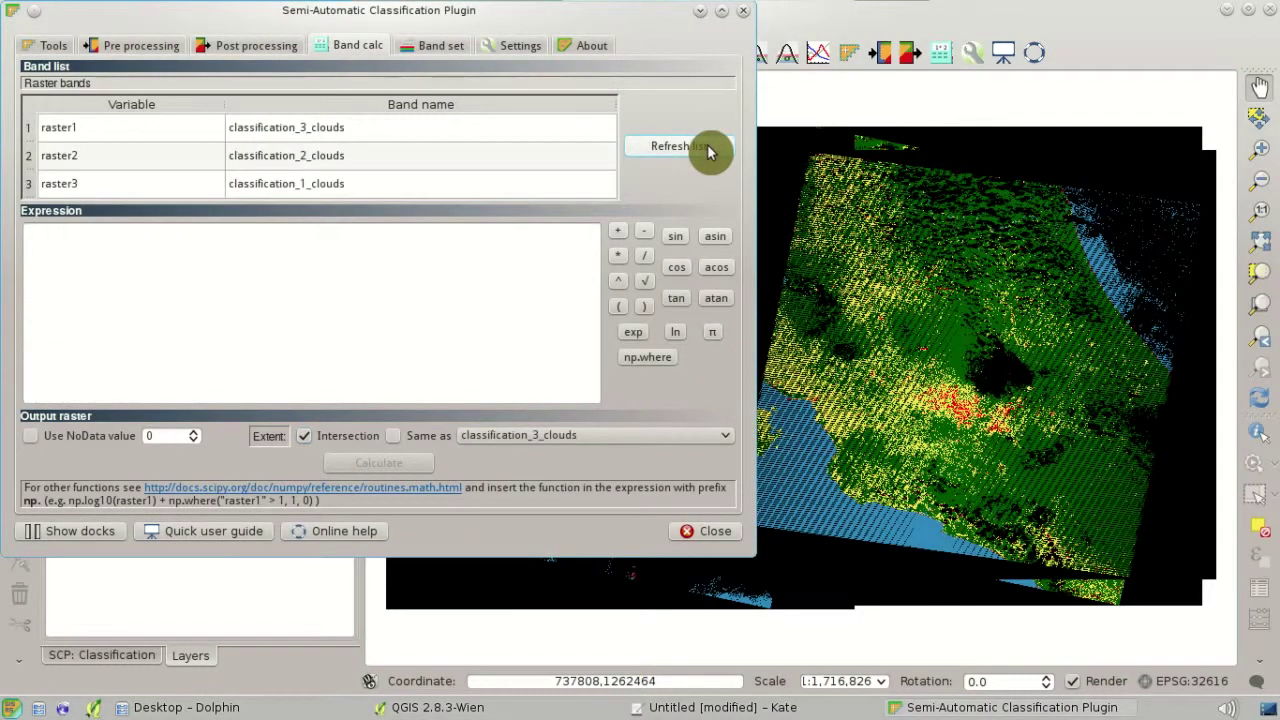
{"action": "left_click_drag", "start_coordinate": [651, 37], "coordinate": [902, 128]}
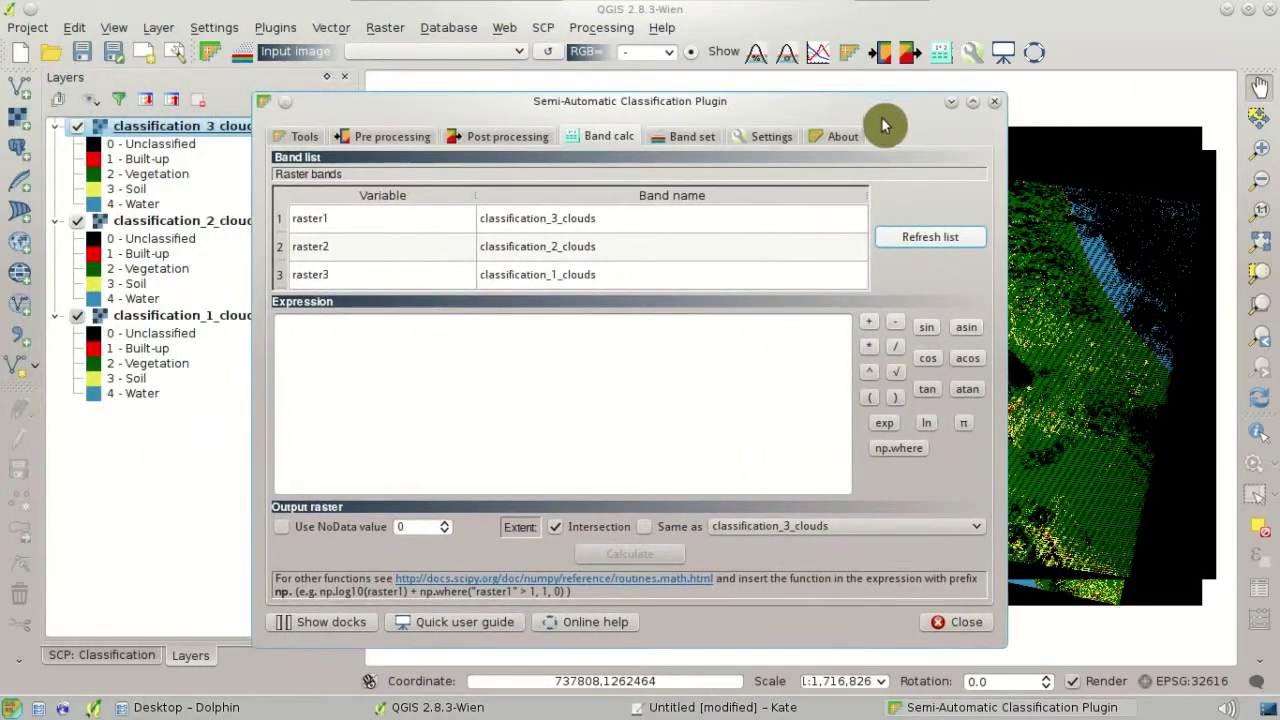
Enter the expression np.where("classification_1_clouds" == 0, np.where("classification_3_clouds" == 0, "classification_2_clouds", "classification_3_clouds").
{"action": "left_click", "coordinate": [906, 451]}
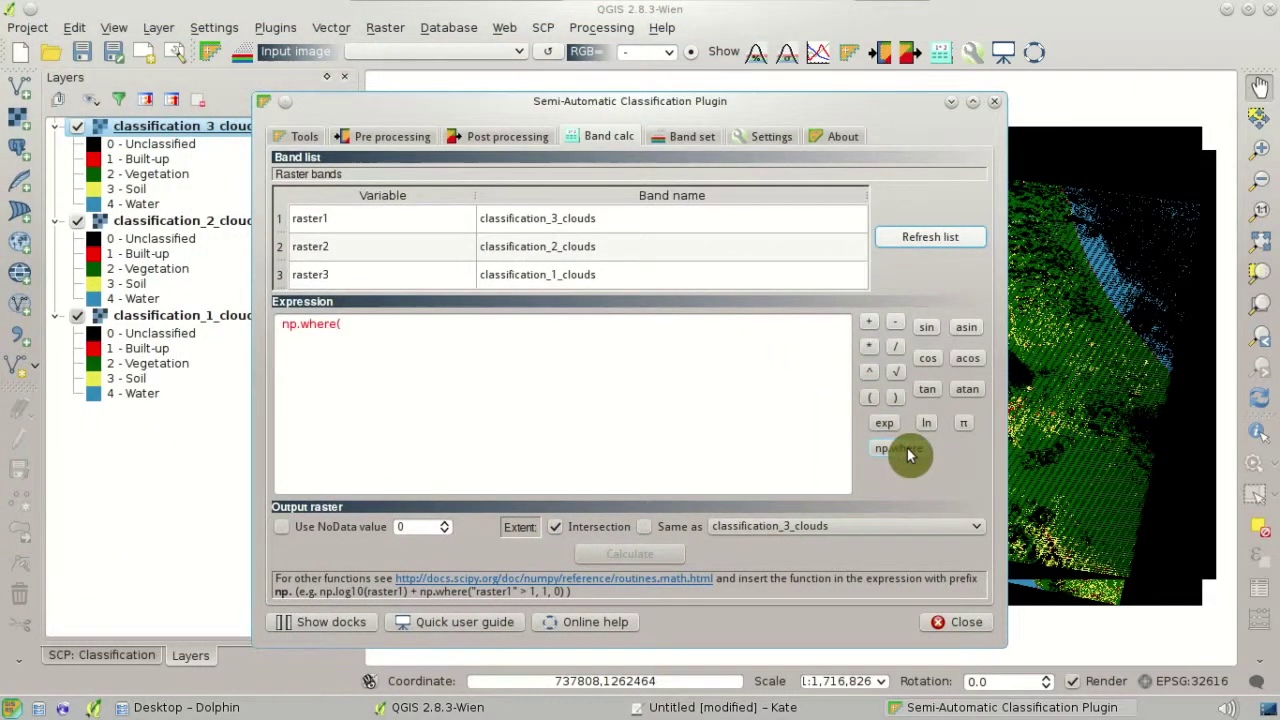
{"action": "double_click", "coordinate": [666, 283]}
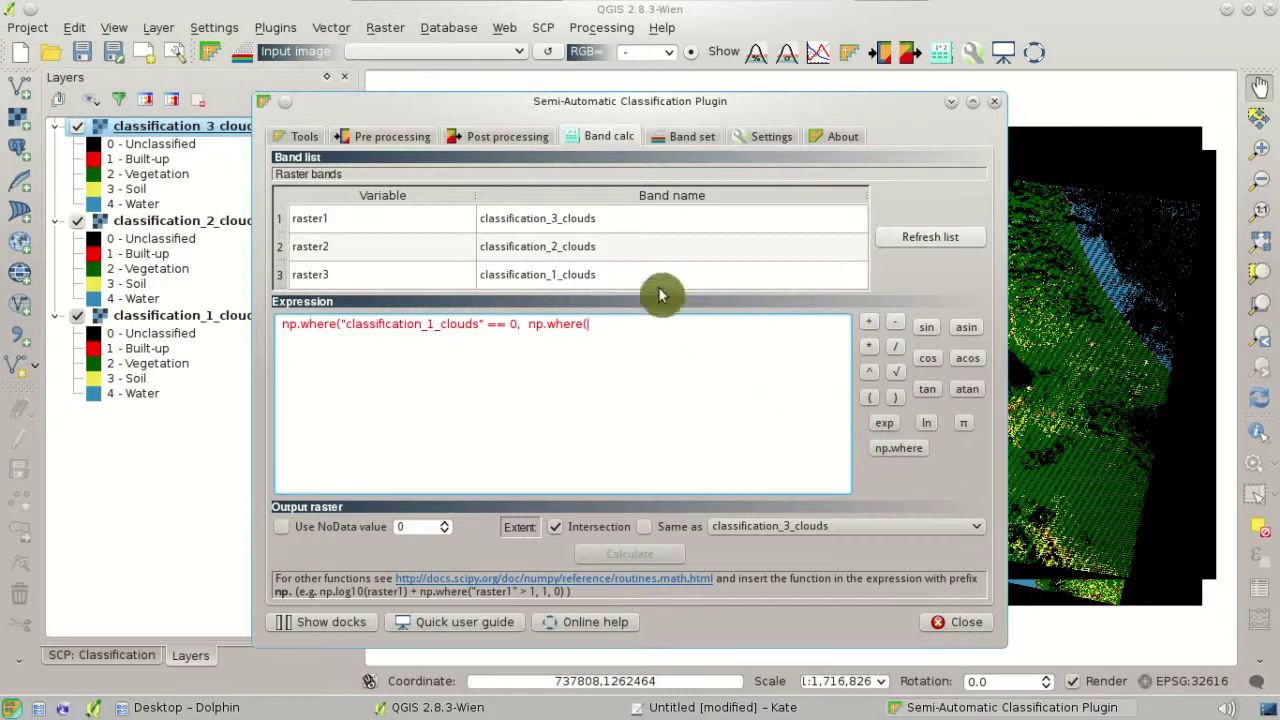
{"action": "double_click", "coordinate": [608, 228]}
{"action": "left_click", "coordinate": [654, 338]}
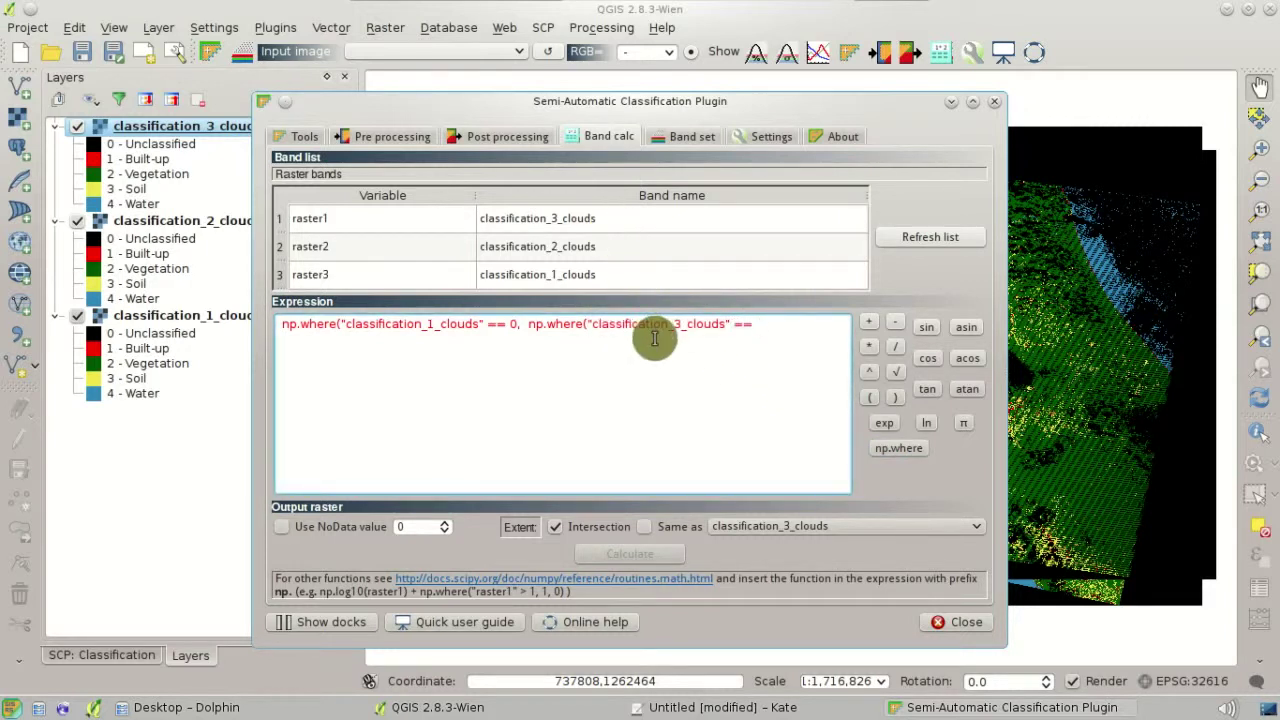
{"action": "type", "text": "== 0,"}
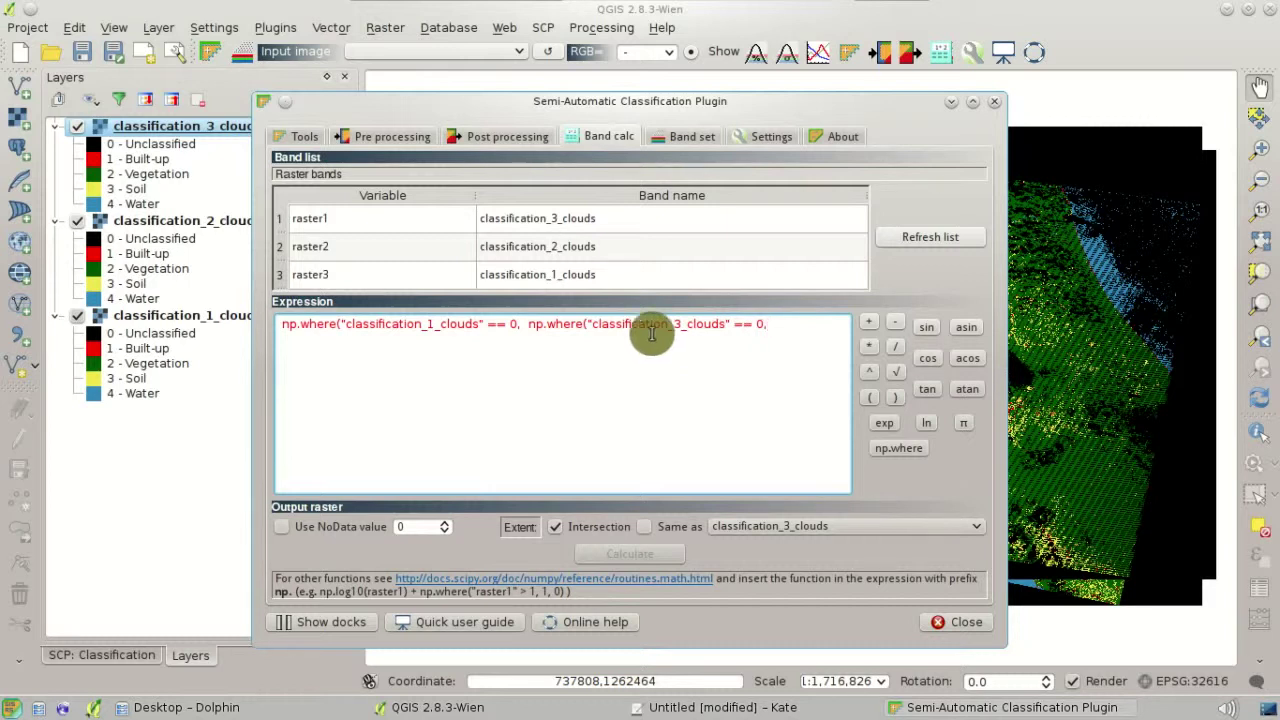
{"action": "double_click", "coordinate": [588, 245]}
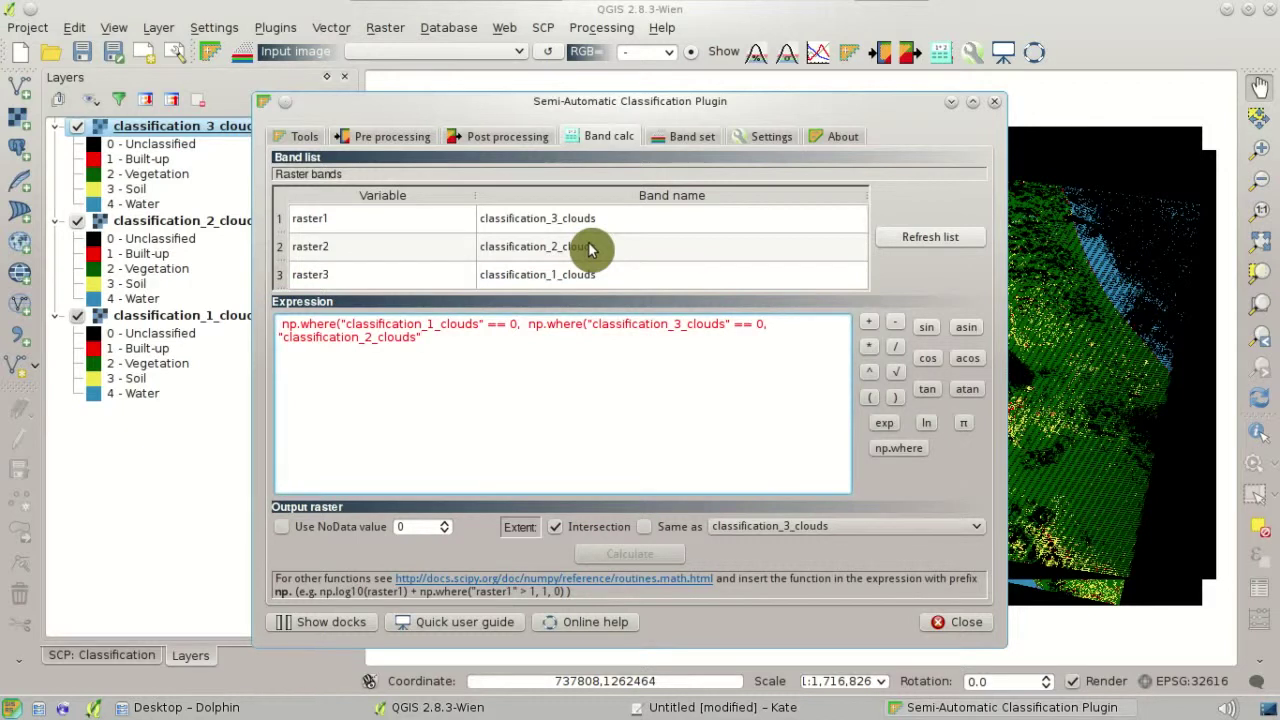
{"action": "type", "text": ","}
{"action": "double_click", "coordinate": [586, 226]}
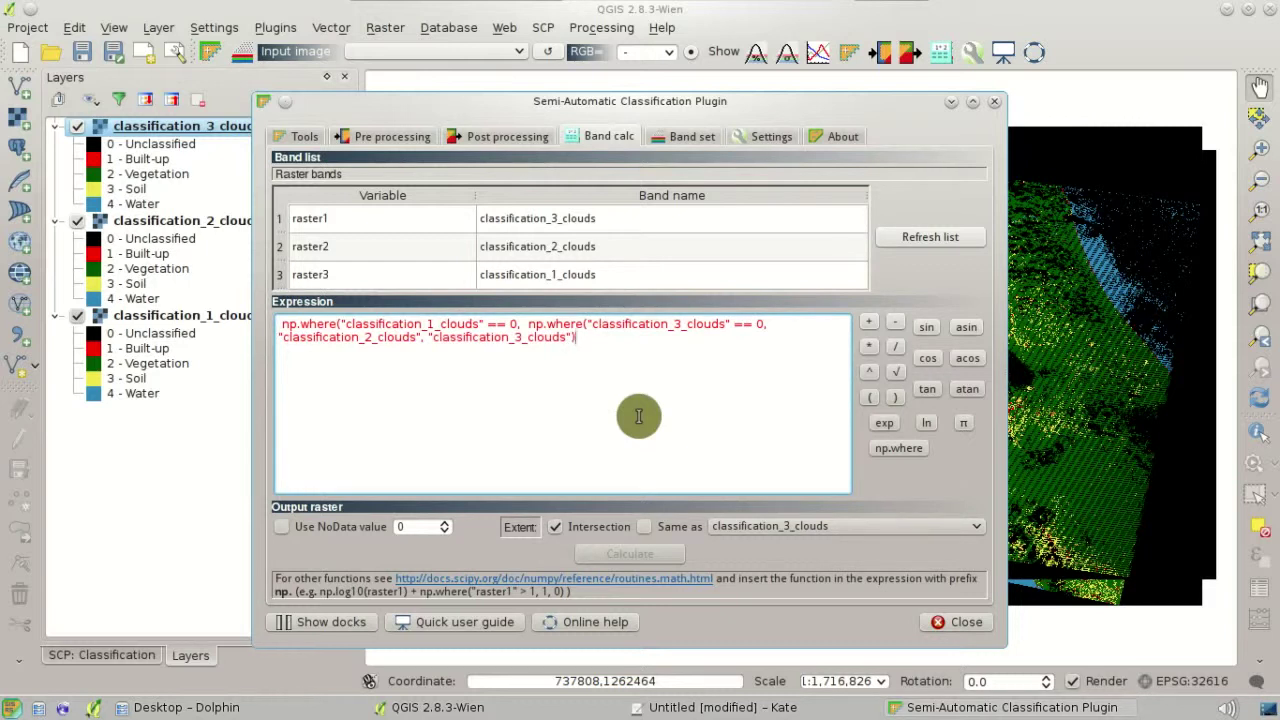
Complete the outer np.where expression with "classification_1_clouds" as the value for non-zero pixels and close its parenthesis.
{"action": "left_click_drag", "start_coordinate": [578, 339], "coordinate": [528, 325]}
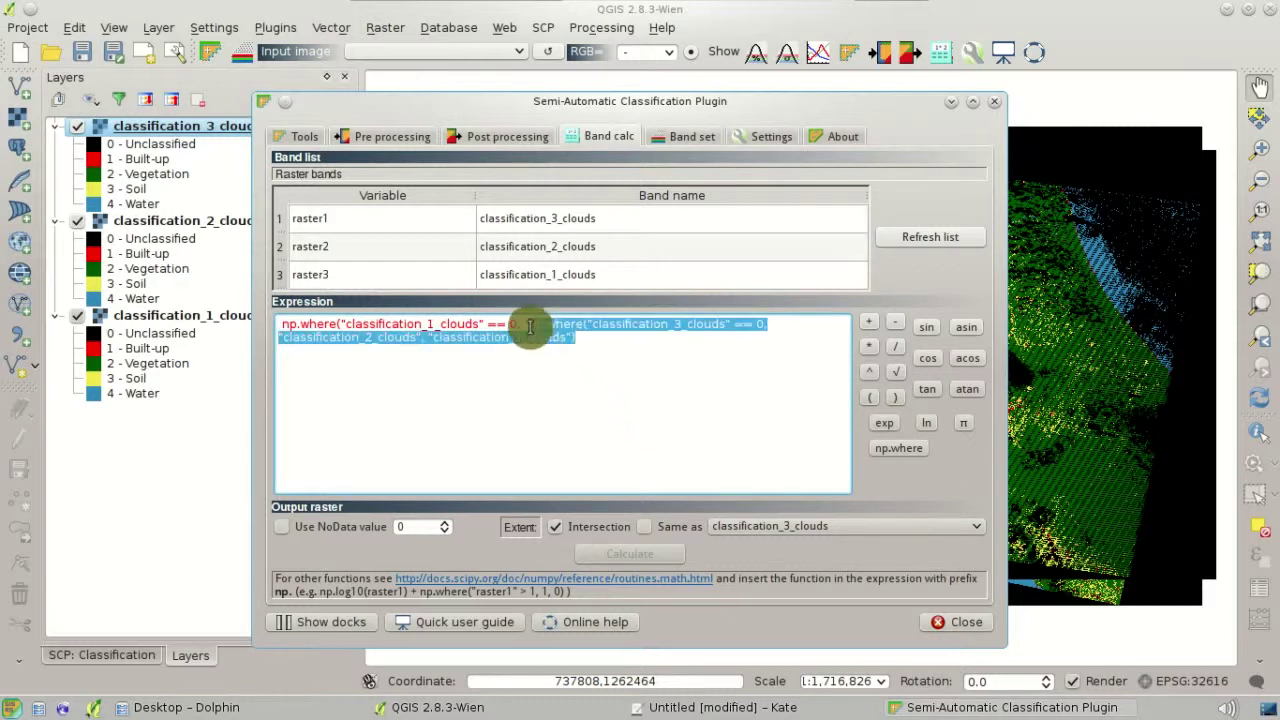
{"action": "left_click", "coordinate": [634, 345]}
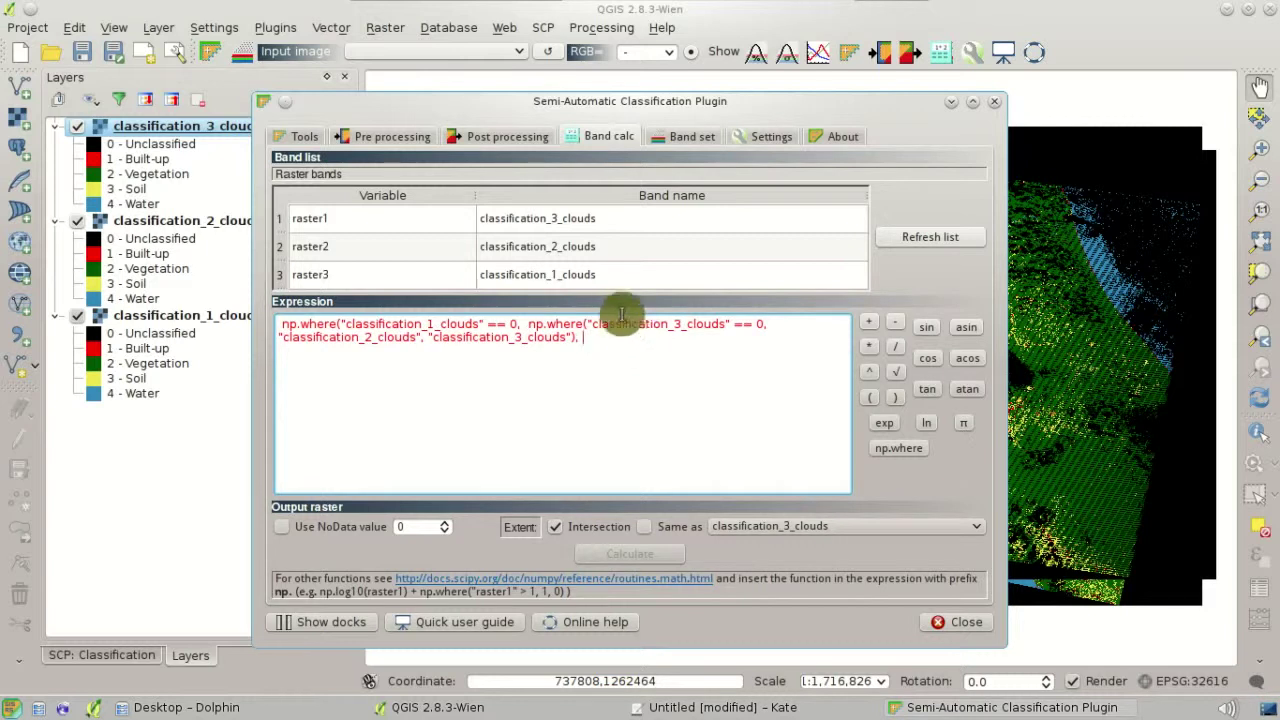
{"action": "double_click", "coordinate": [606, 285]}
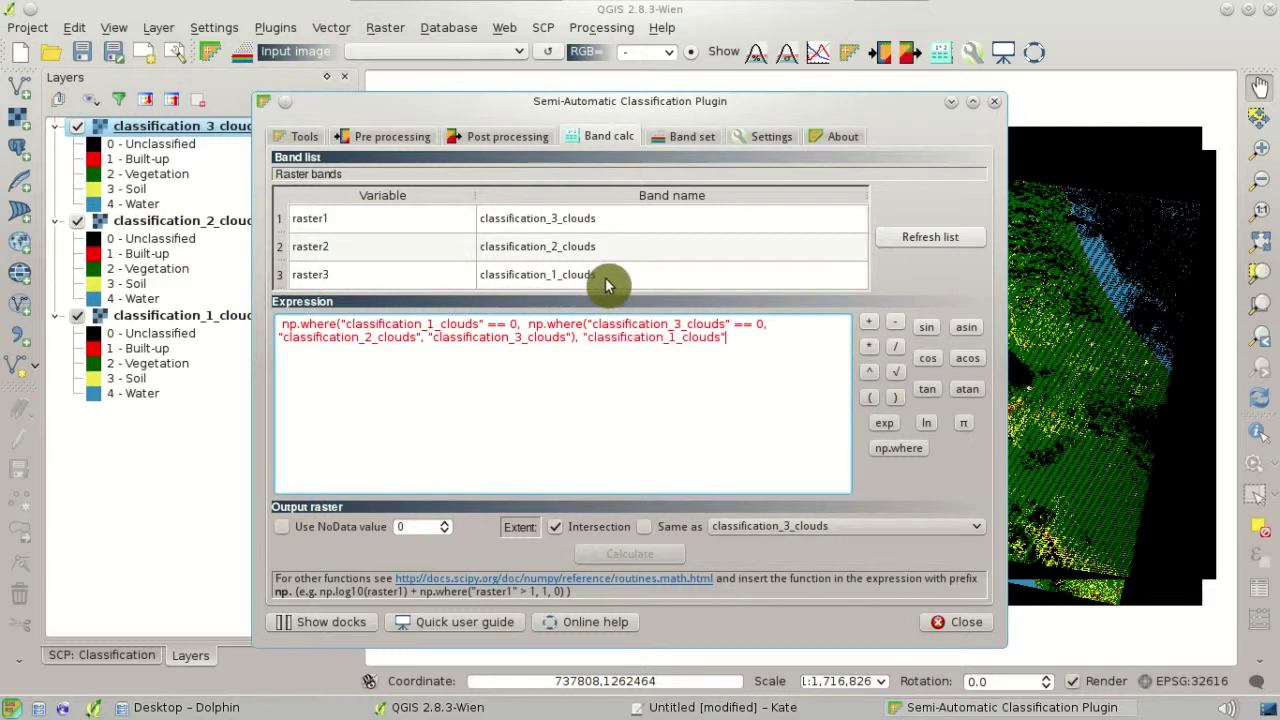
{"action": "type", "text": ")"}
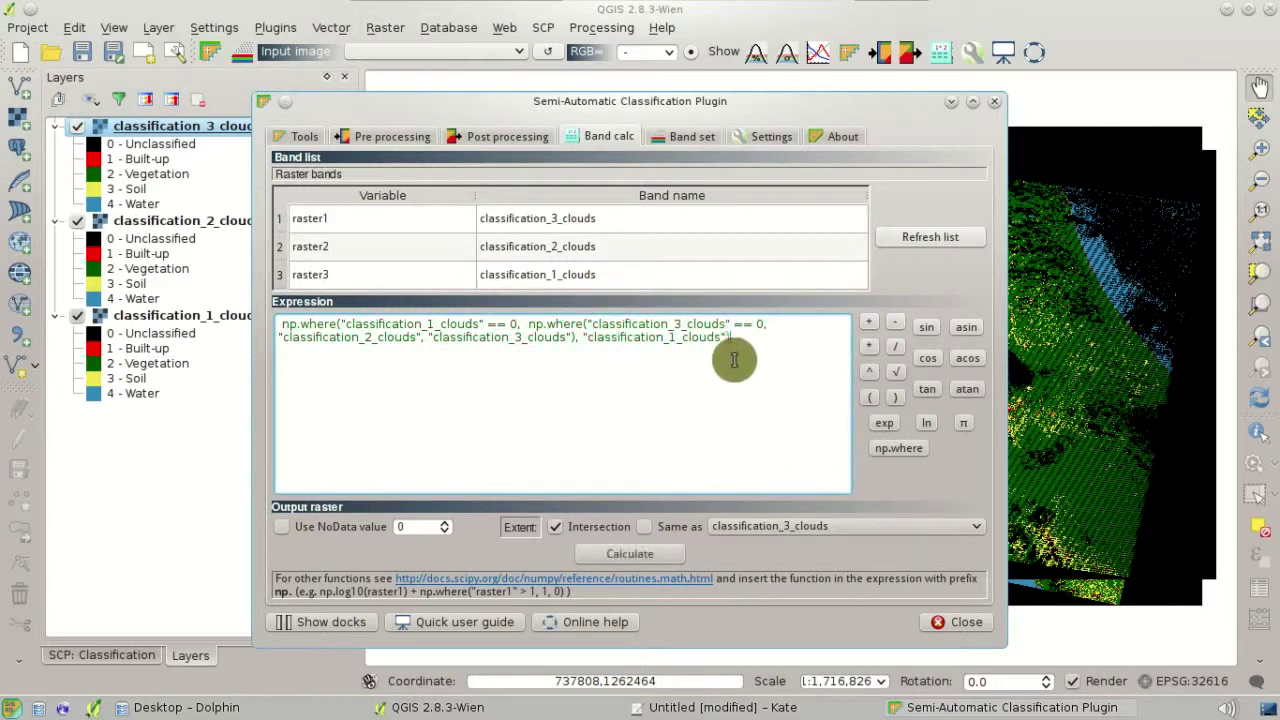
Turn off the intersection extent for the output, calculate the np.where expression, and save the raster as classification_mosaic.tif on the Desktop.
{"action": "left_click_drag", "start_coordinate": [733, 361], "coordinate": [262, 302]}
{"action": "left_click", "coordinate": [789, 360]}
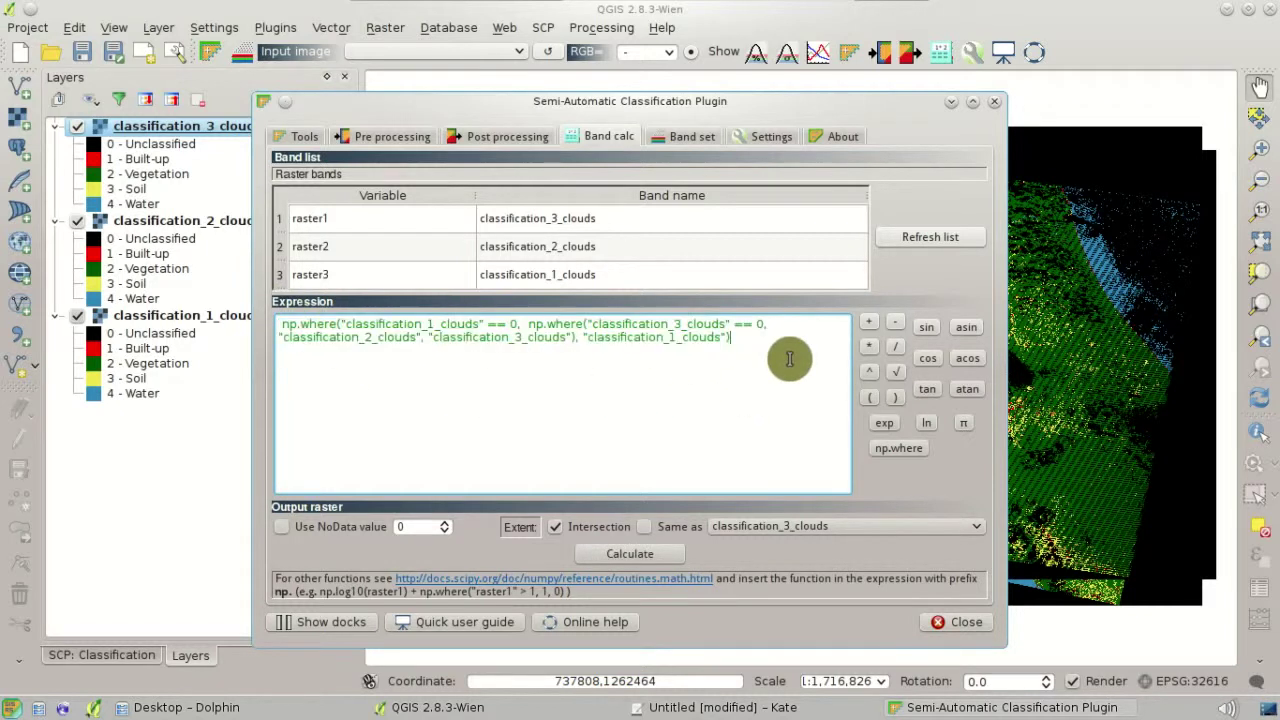
{"action": "left_click", "coordinate": [614, 529]}
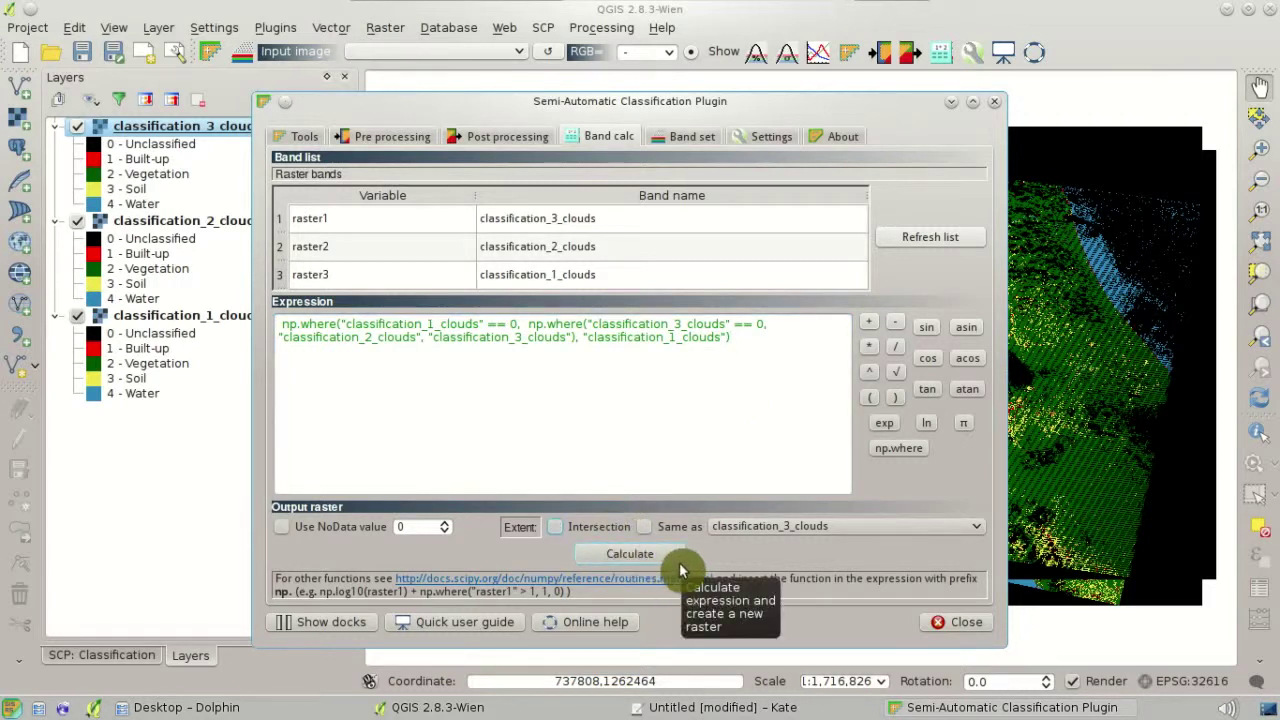
{"action": "left_click", "coordinate": [677, 561]}
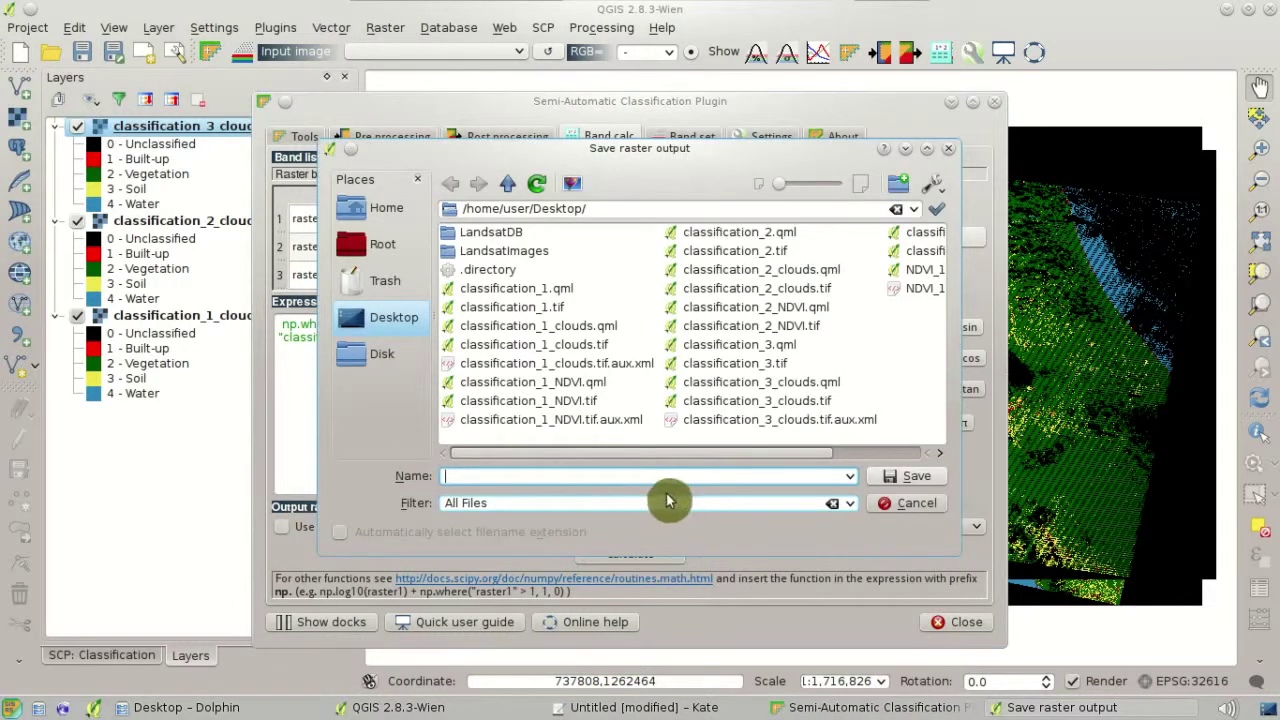
{"action": "type", "text": "class"}
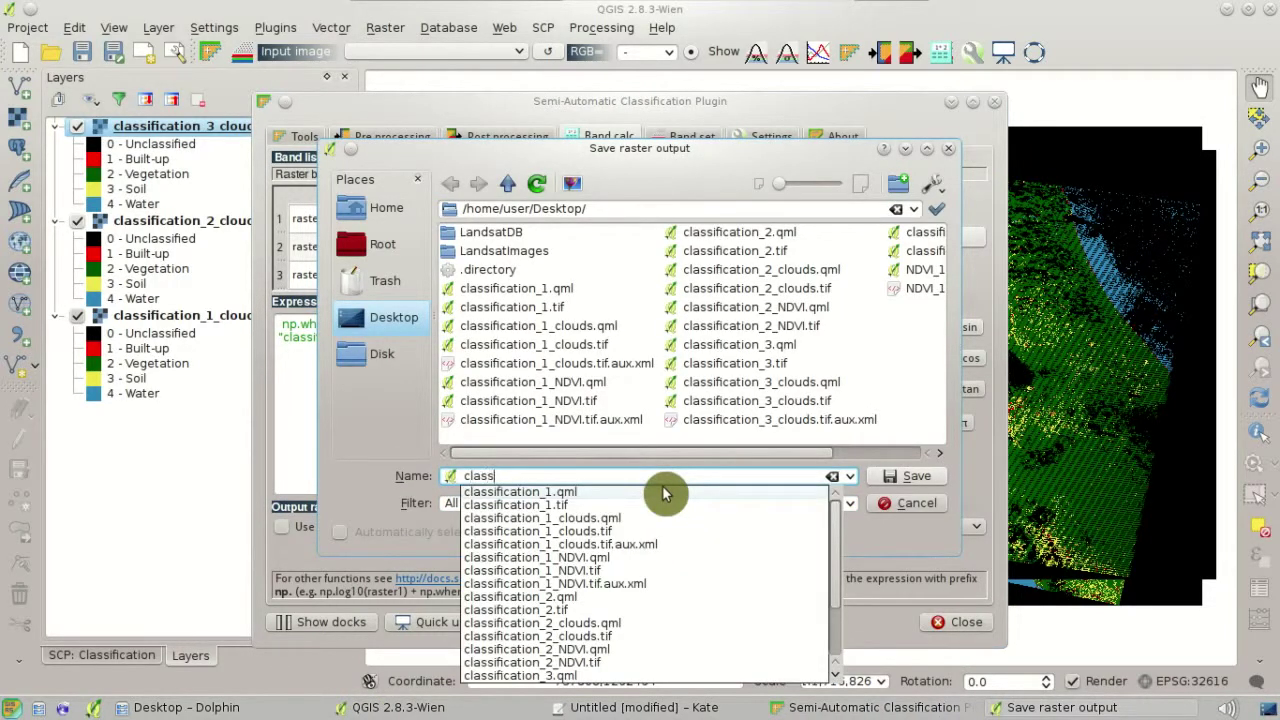
{"action": "type", "text": "ification_mosaic.tif"}
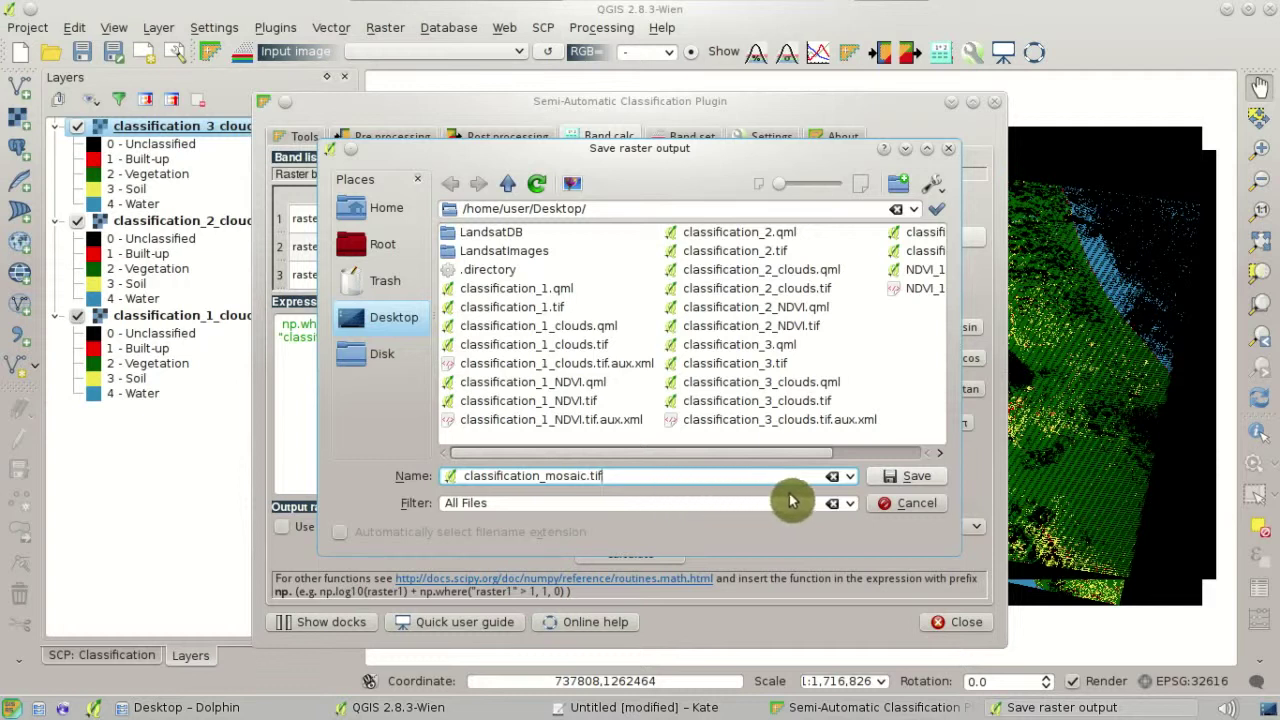
{"action": "left_click", "coordinate": [898, 484]}
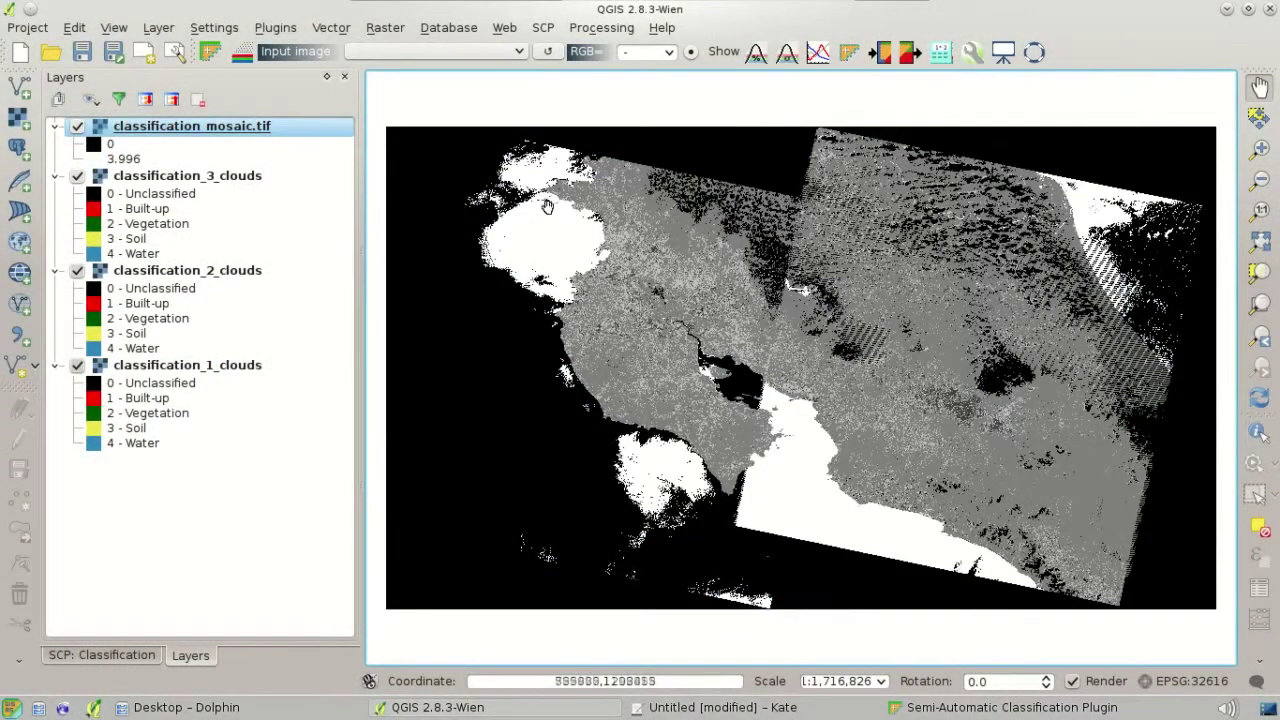
Copy the layer style of classification_3_clouds and paste it onto classification_mosaic.tif.
{"action": "right_click", "coordinate": [240, 176]}
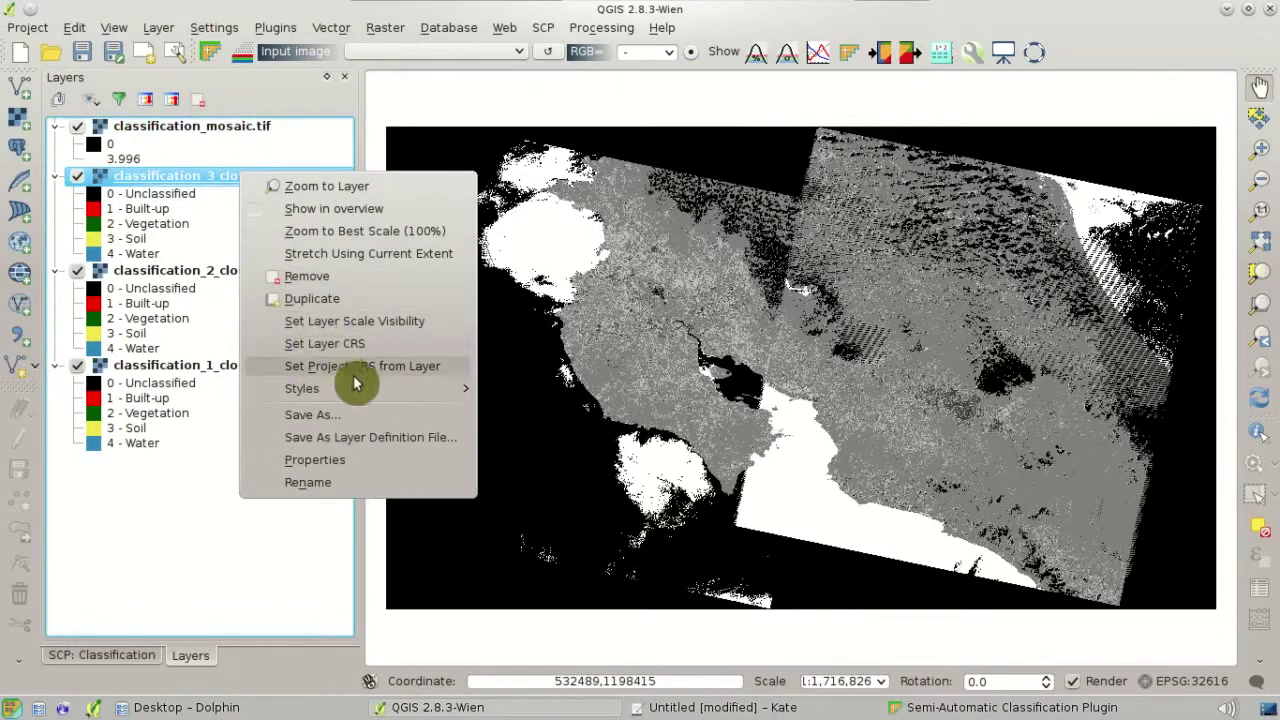
{"action": "left_click", "coordinate": [425, 400]}
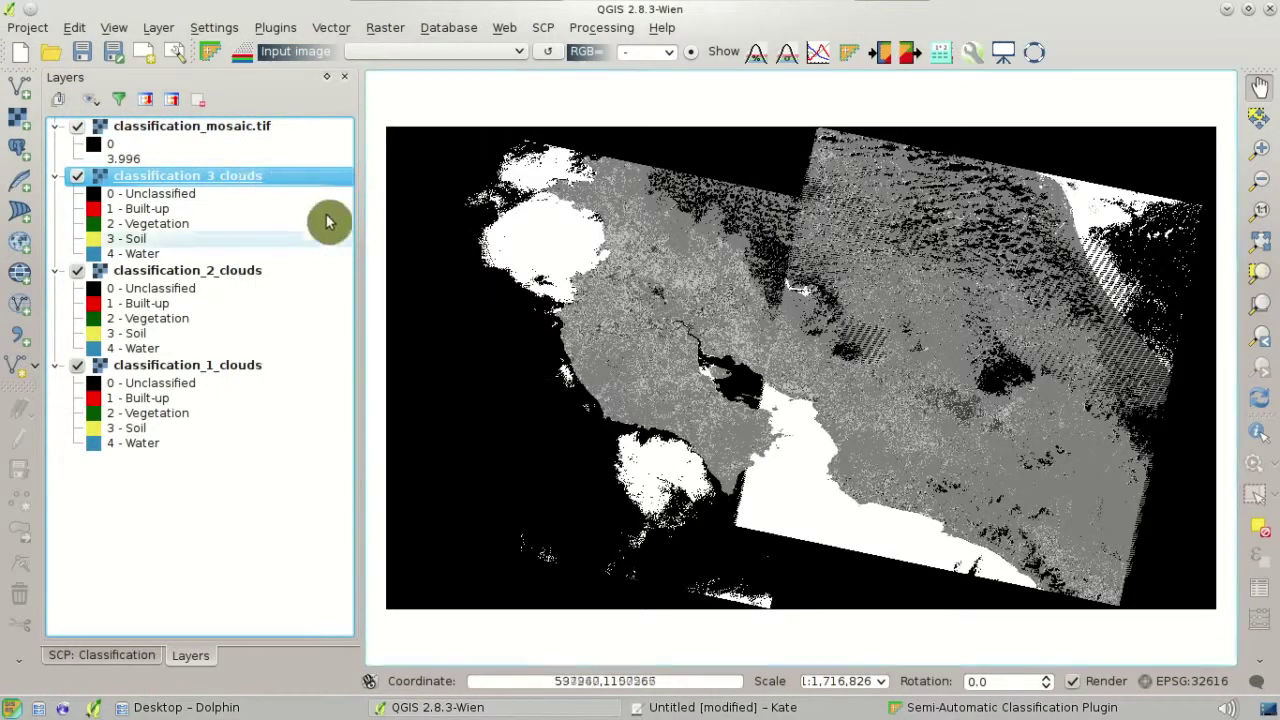
{"action": "right_click", "coordinate": [260, 126]}
{"action": "mouse_move", "coordinate": [450, 337]}
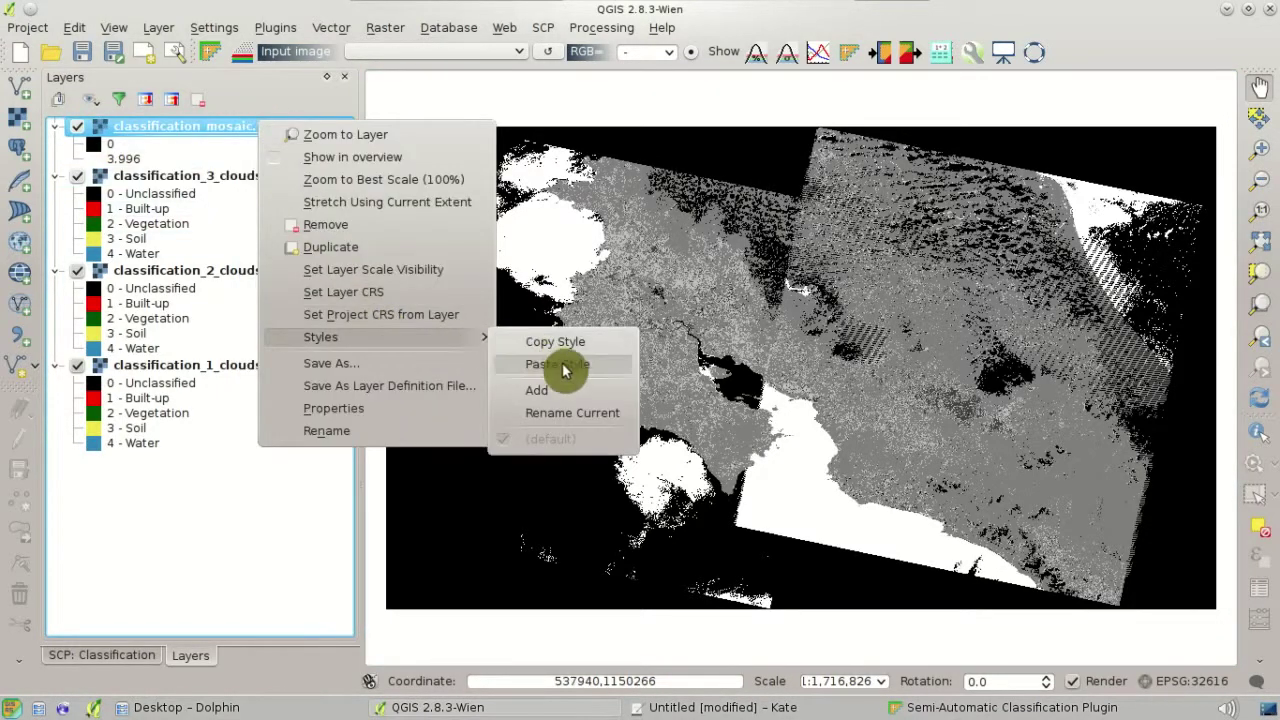
{"action": "left_click", "coordinate": [562, 365]}
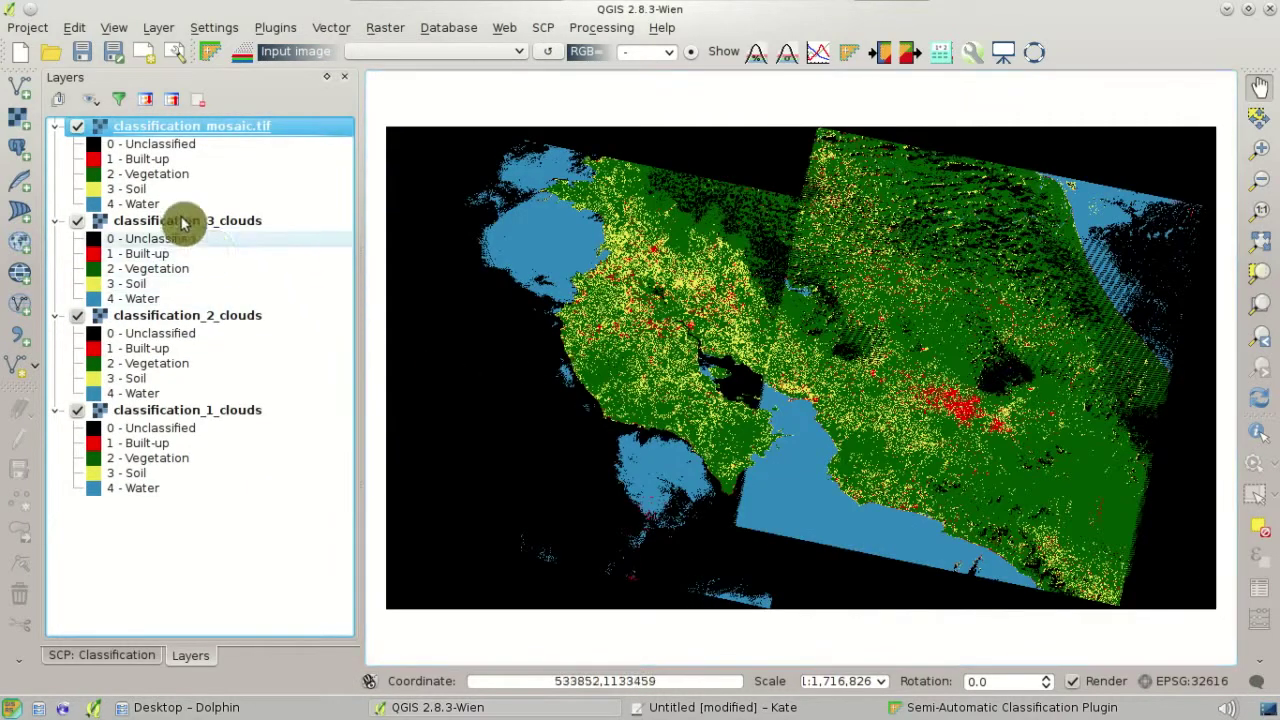
Compare classification_mosaic.tif with the cloud-masked classifications beneath it by toggling its visibility, both in detail and at full extent.
{"action": "left_click", "coordinate": [78, 127]}
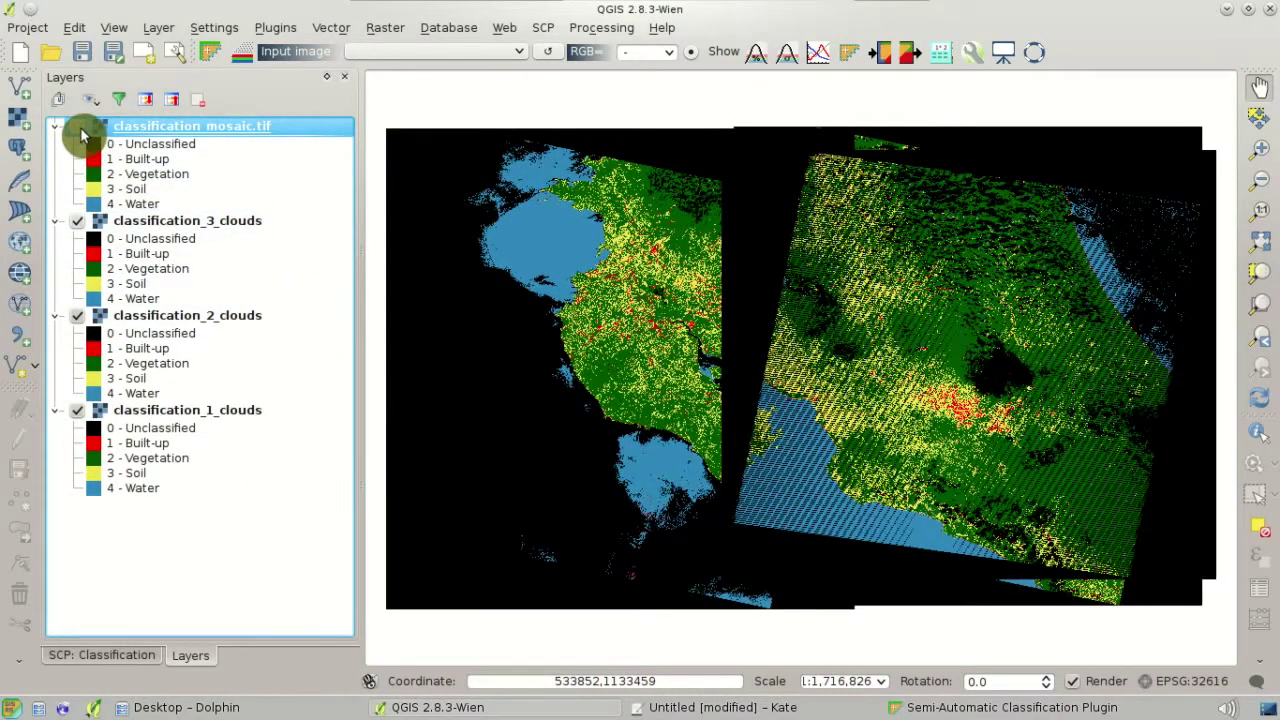
{"action": "left_click", "coordinate": [78, 127]}
{"action": "scroll", "coordinate": [908, 415], "scroll_direction": "up", "scroll_amount": 3}
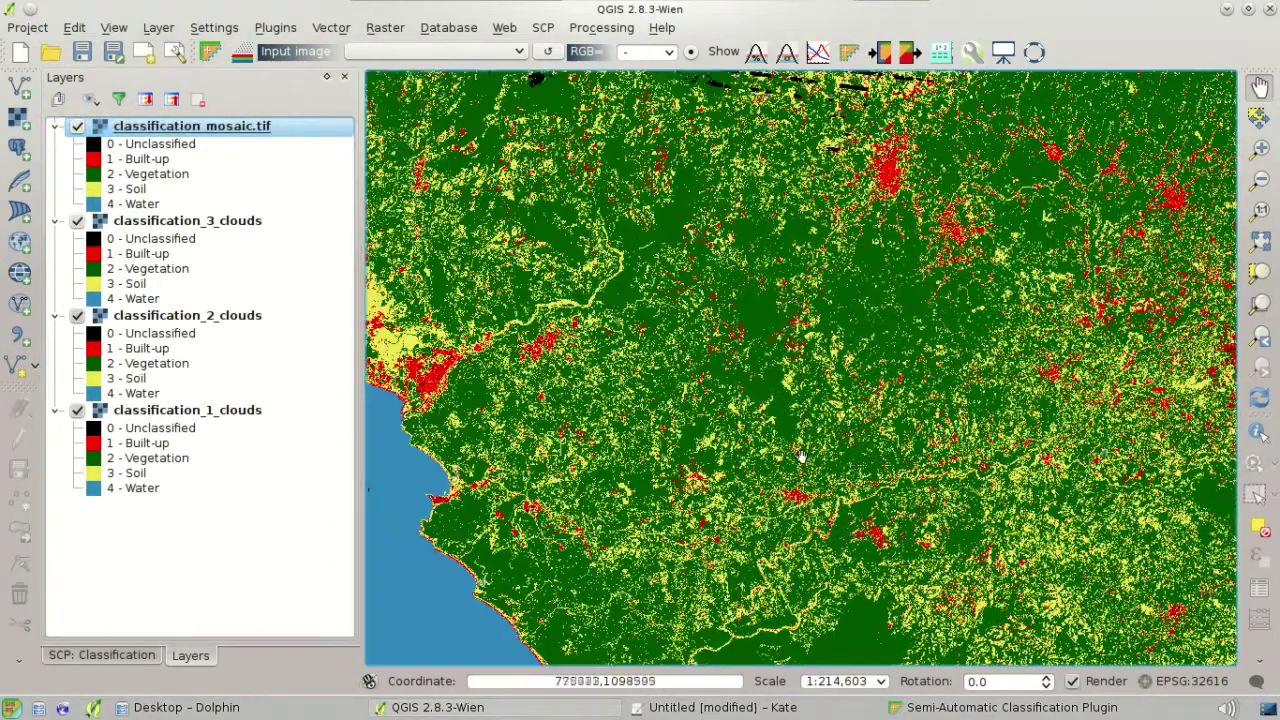
{"action": "left_click", "coordinate": [78, 127]}
{"action": "left_click", "coordinate": [78, 127]}
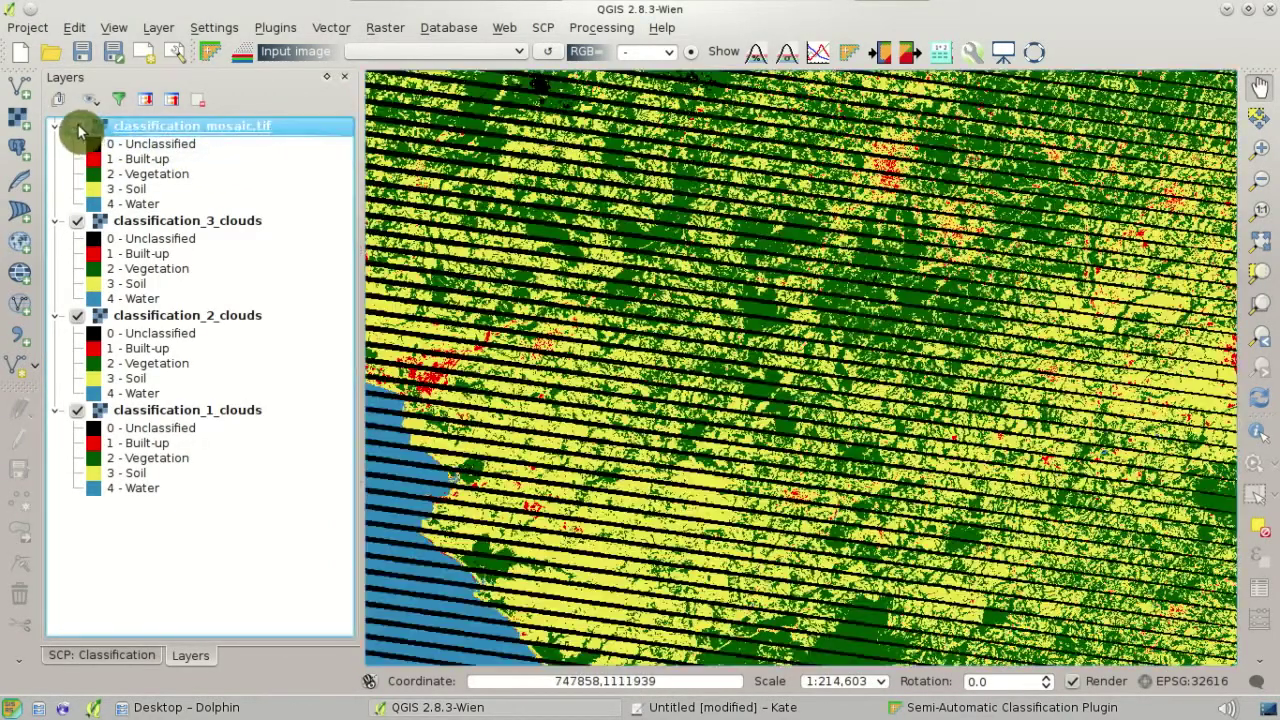
{"action": "left_click", "coordinate": [78, 127]}
{"action": "left_click", "coordinate": [78, 127]}
{"action": "left_click", "coordinate": [78, 127]}
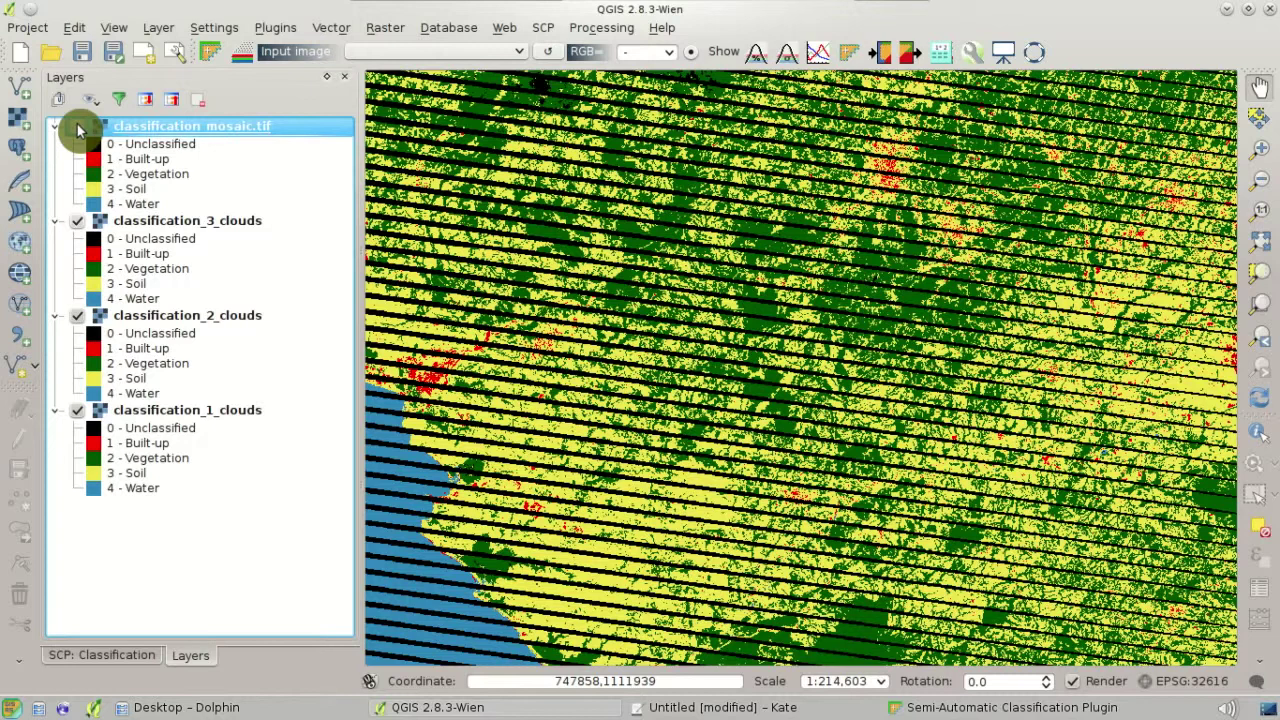
{"action": "right_click", "coordinate": [140, 129]}
{"action": "left_click", "coordinate": [163, 148]}
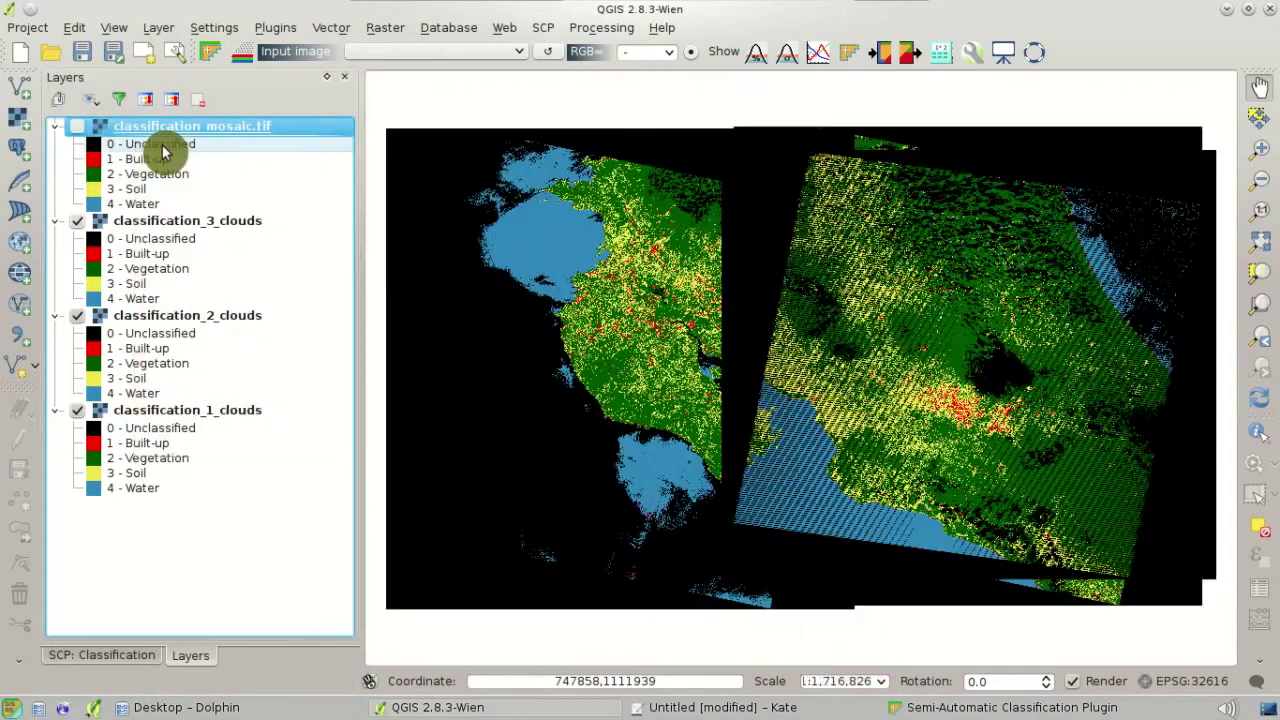
{"action": "left_click", "coordinate": [78, 127]}
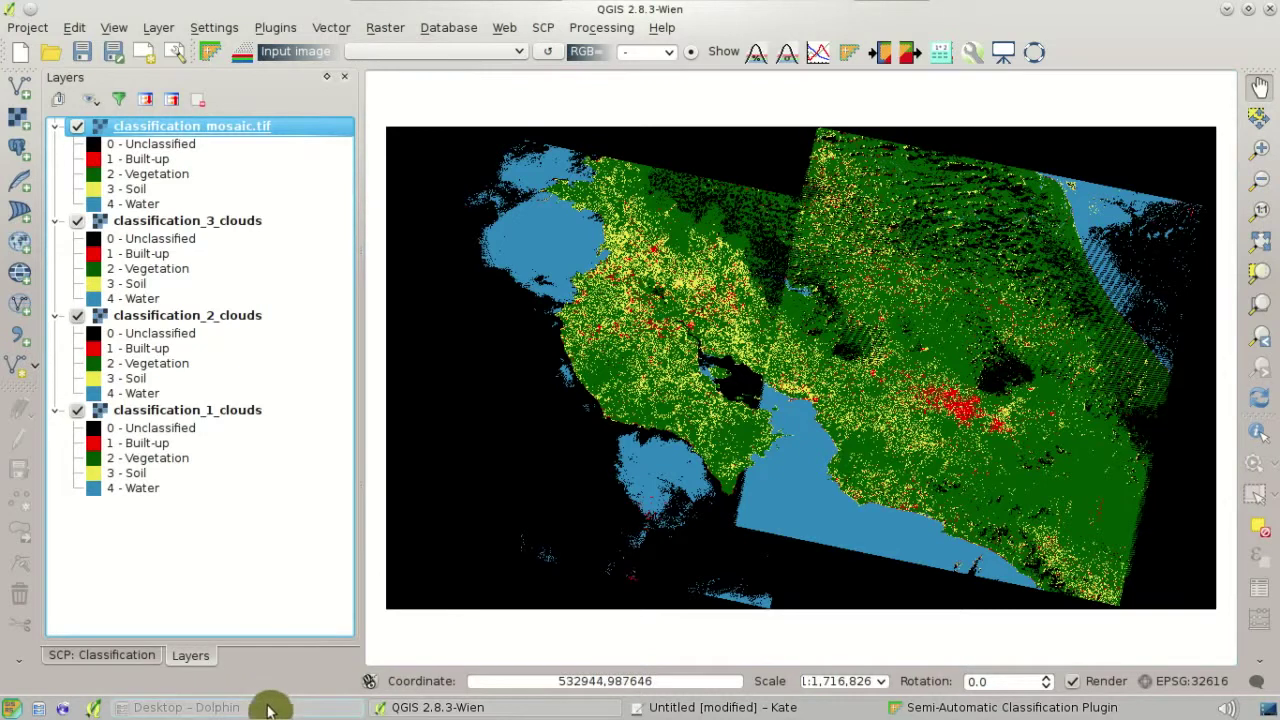
{"action": "left_click", "coordinate": [186, 707]}
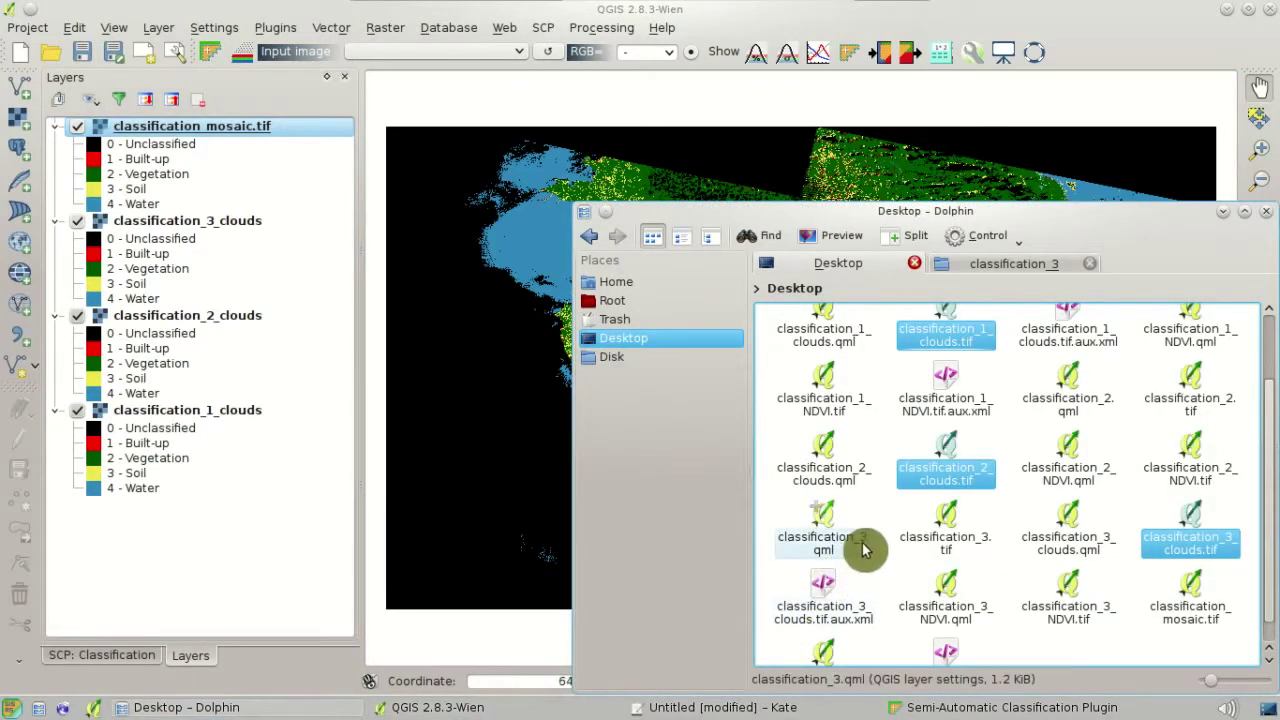
{"action": "scroll", "coordinate": [865, 548], "scroll_direction": "up", "scroll_amount": 2}
{"action": "double_click", "coordinate": [940, 333]}
{"action": "double_click", "coordinate": [935, 339]}
{"action": "left_click_drag", "start_coordinate": [823, 393], "coordinate": [510, 320]}
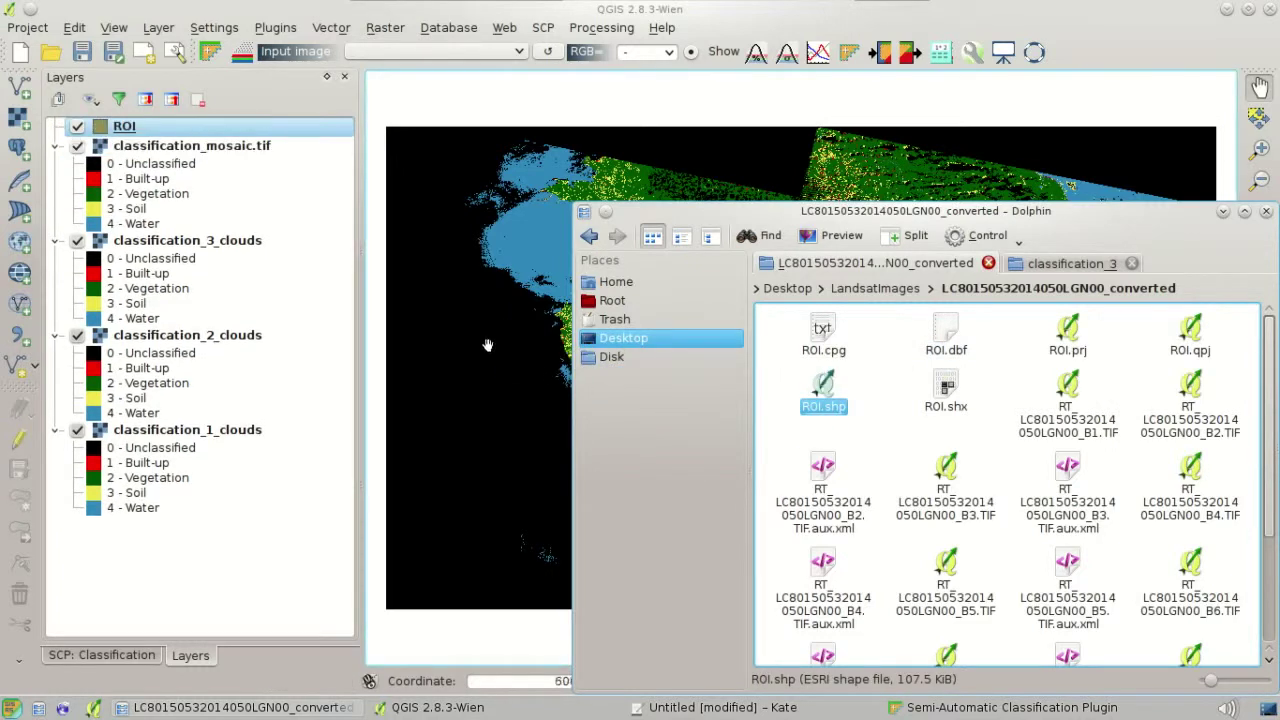
{"action": "left_click", "coordinate": [314, 543]}
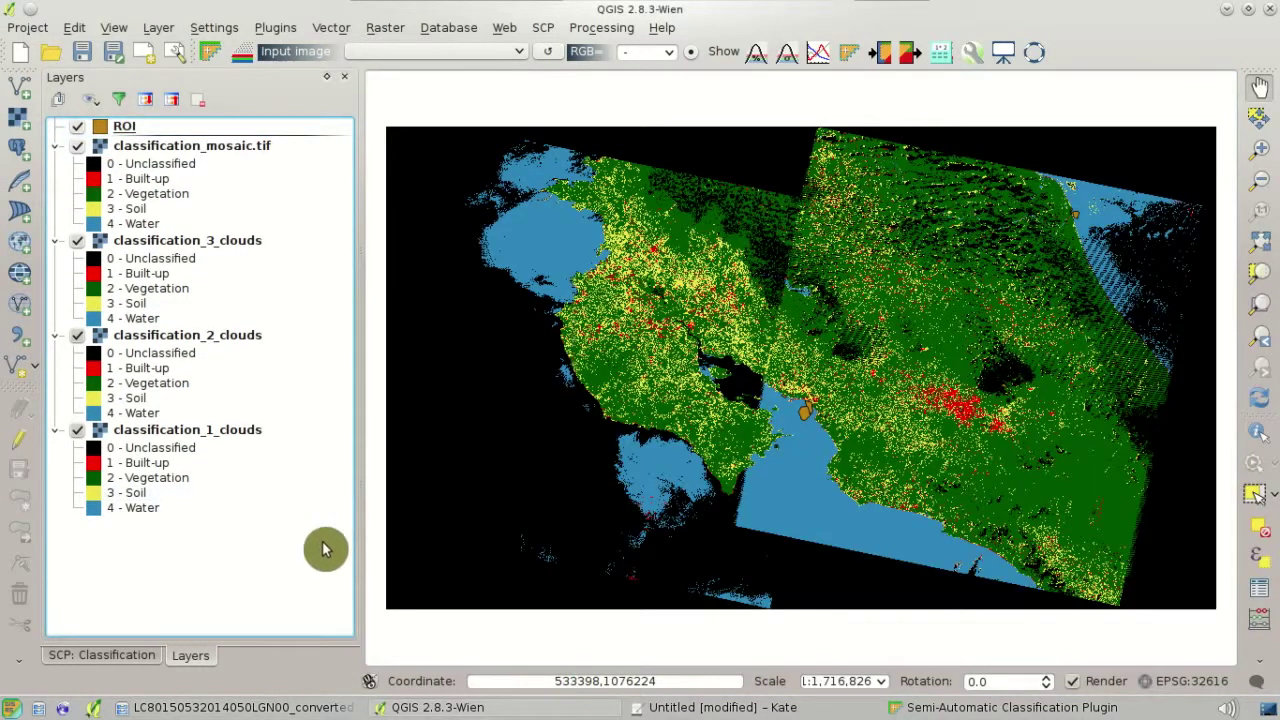
Calculate the error matrix of classification_mosaic.tif against the ROI reference shapefile using field MC_ID, and save the output as accuracy.tif.
{"action": "left_click", "coordinate": [914, 58]}
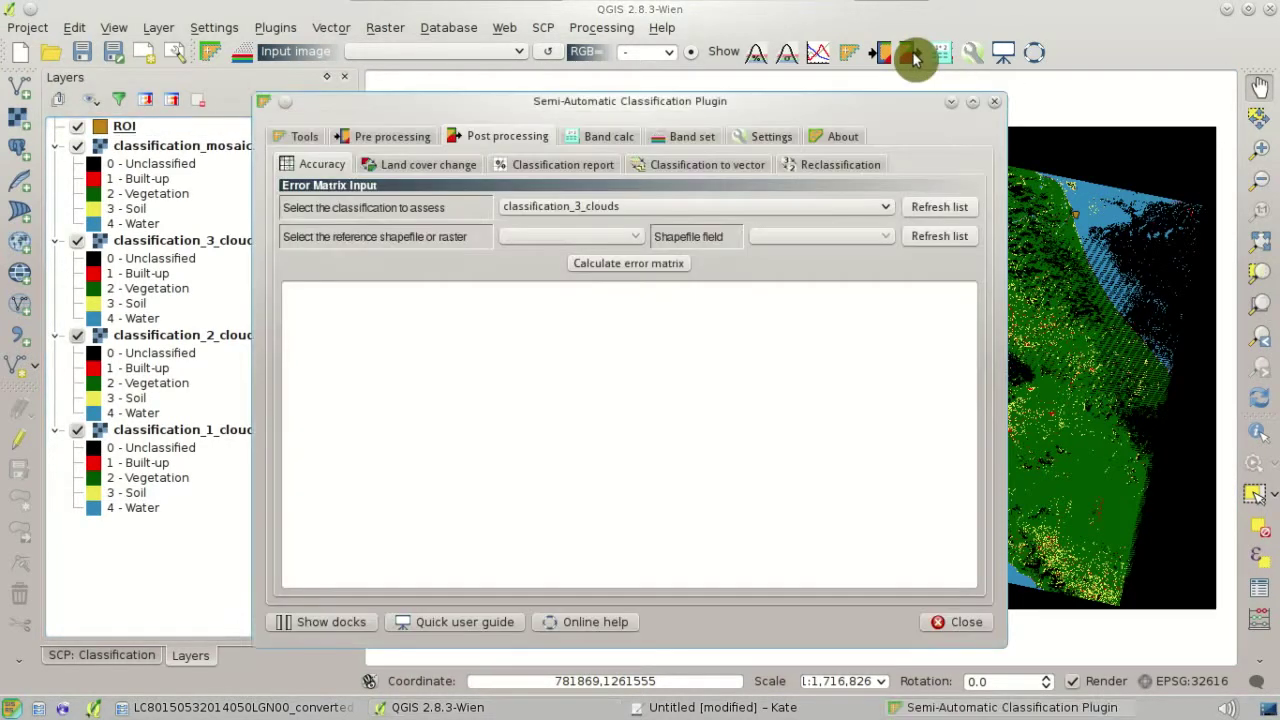
{"action": "left_click", "coordinate": [928, 207]}
{"action": "left_click", "coordinate": [940, 236]}
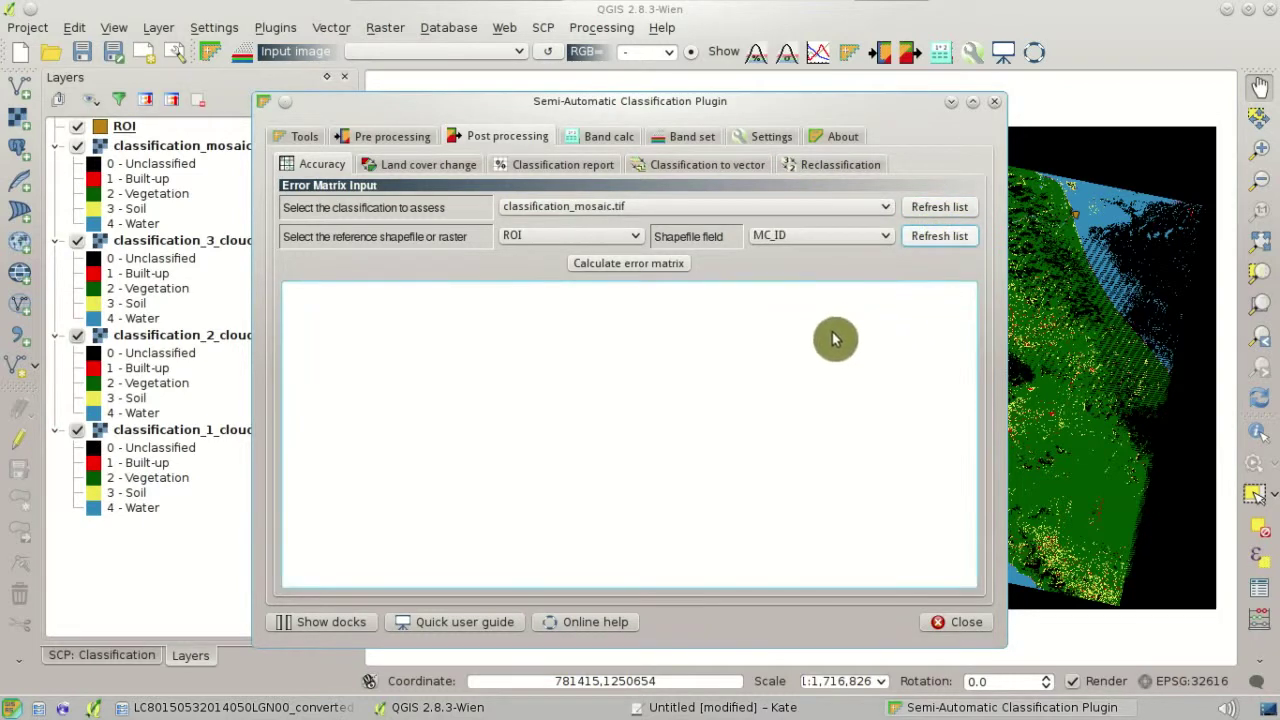
{"action": "left_click", "coordinate": [630, 240]}
{"action": "left_click", "coordinate": [630, 240]}
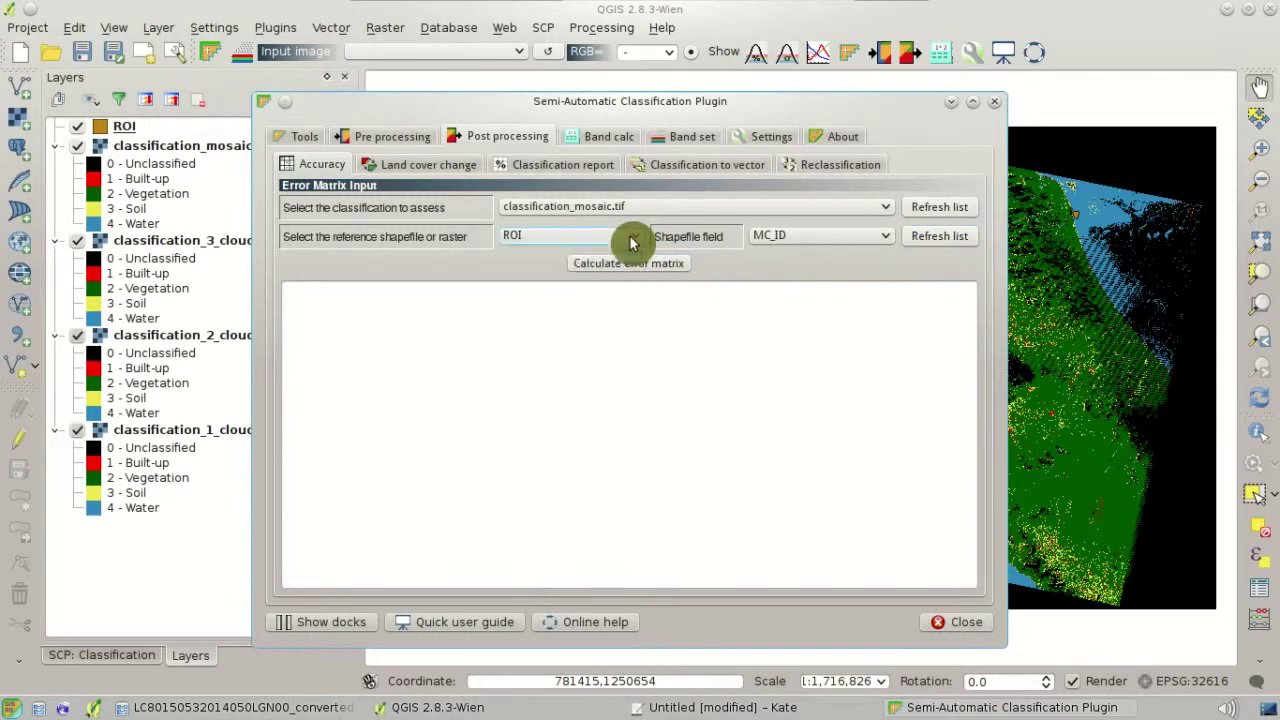
{"action": "left_click", "coordinate": [858, 244]}
{"action": "left_click", "coordinate": [862, 246]}
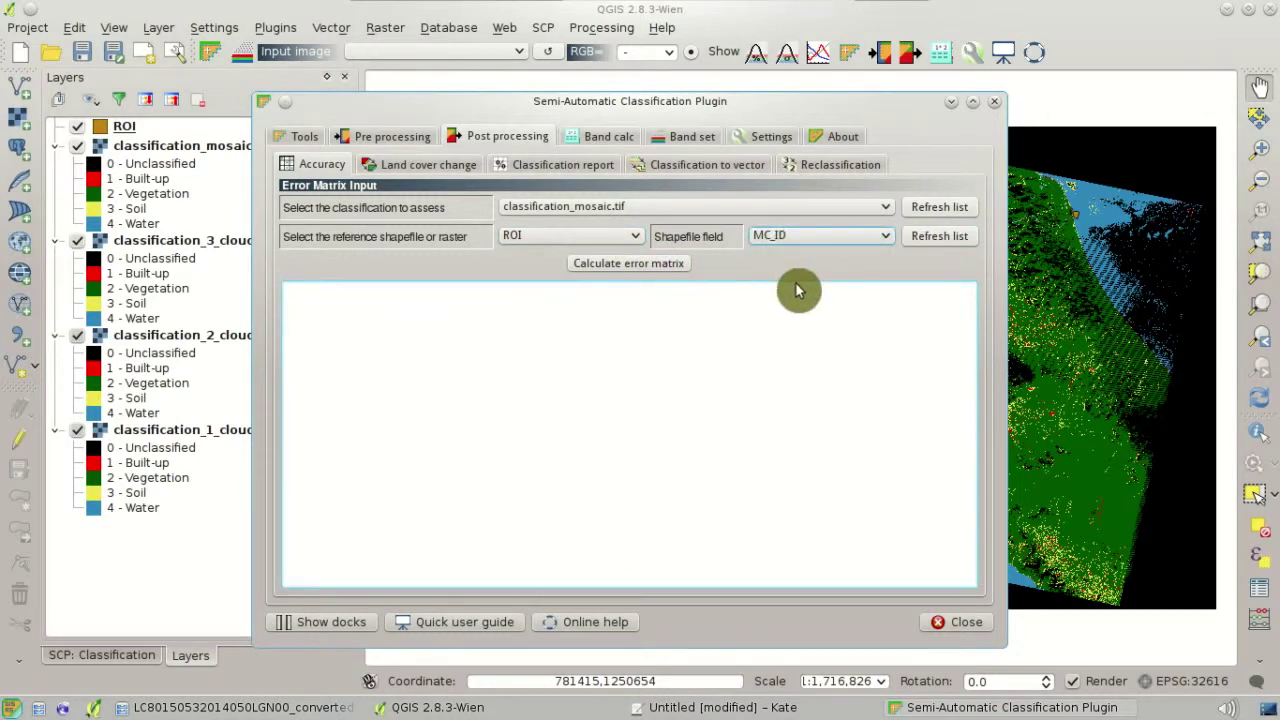
{"action": "left_click", "coordinate": [652, 265]}
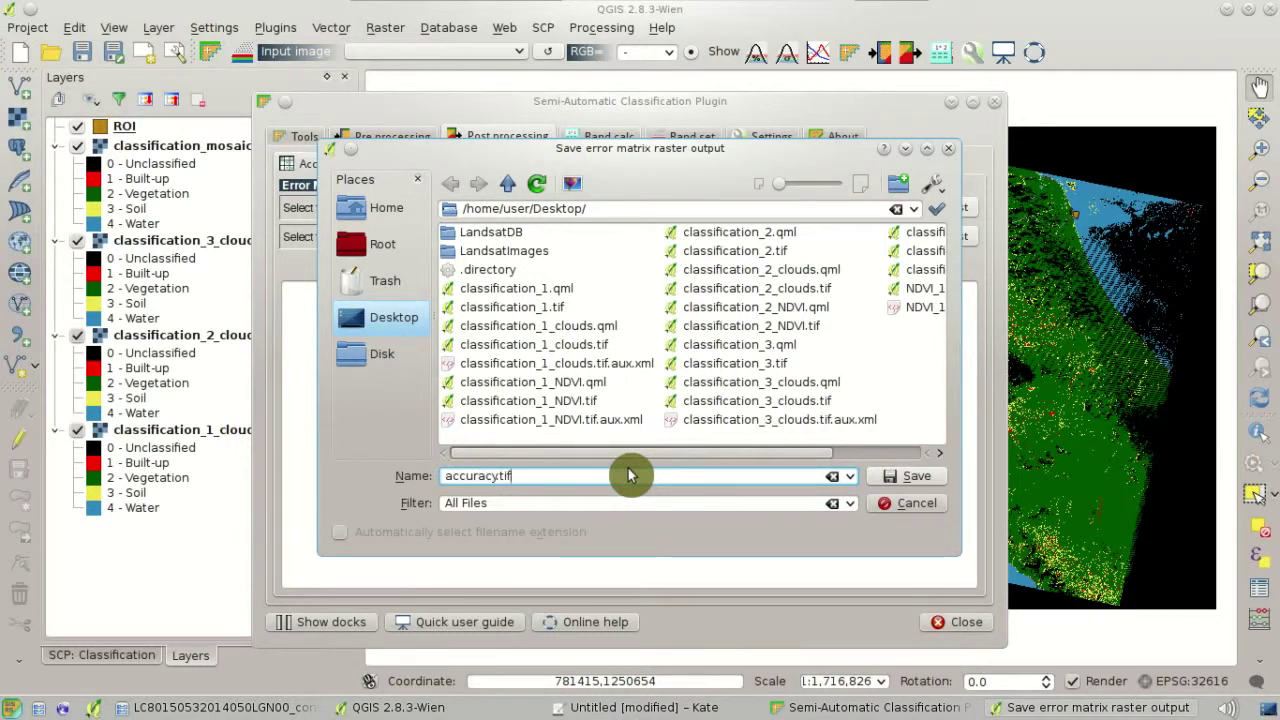
{"action": "left_click", "coordinate": [897, 488]}
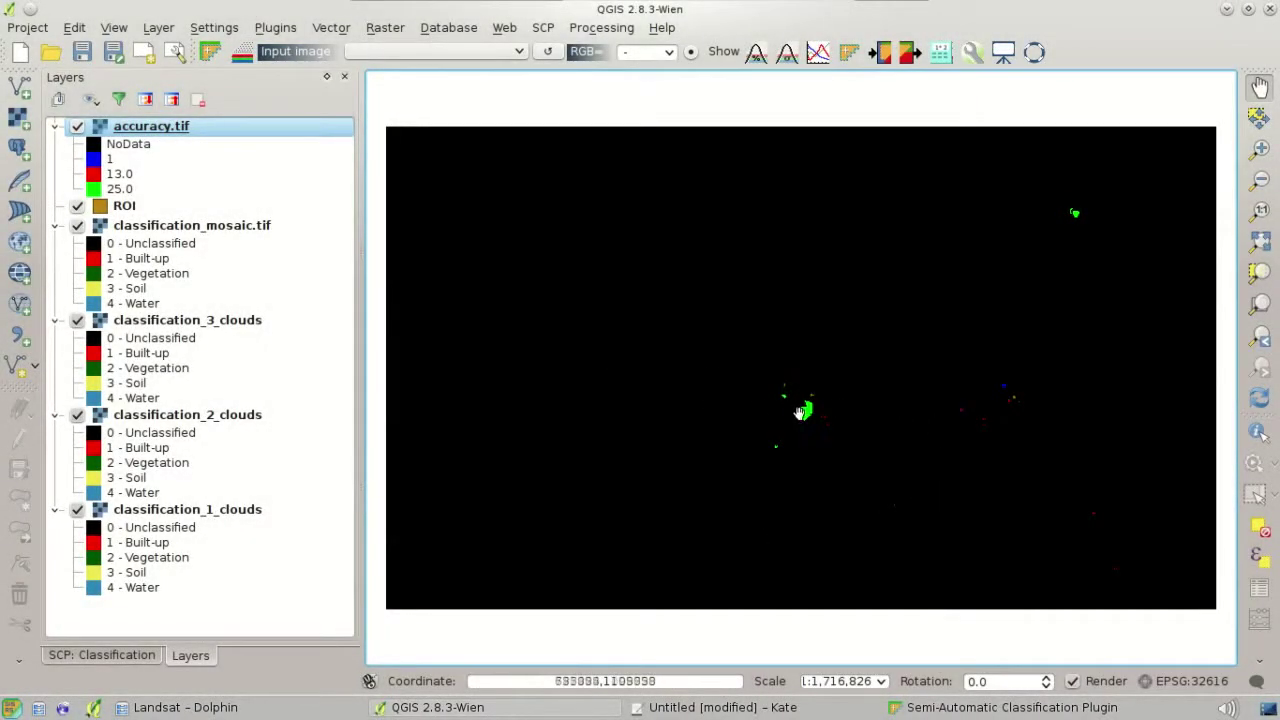
Examine the error raster accuracy.tif around the ROI polygons, toggling its visibility against the layers below.
{"action": "scroll", "coordinate": [833, 414], "scroll_direction": "up", "scroll_amount": 2}
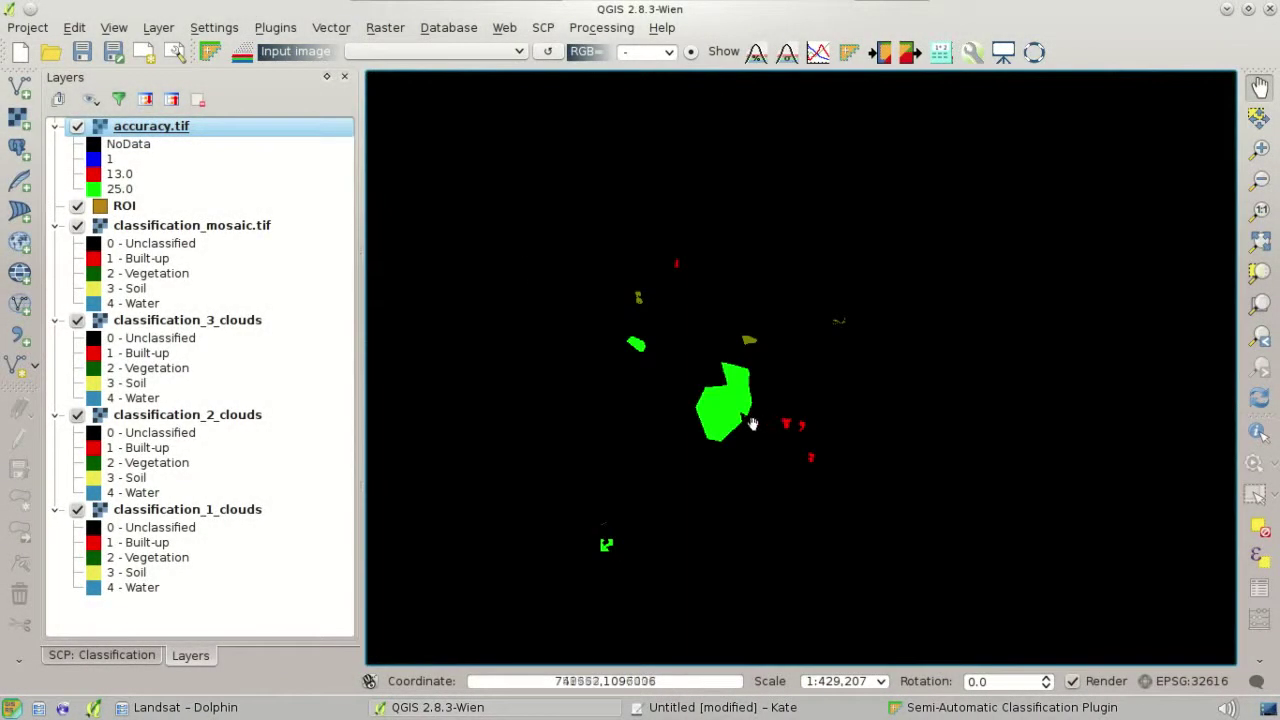
{"action": "left_click", "coordinate": [77, 127]}
{"action": "left_click", "coordinate": [77, 127]}
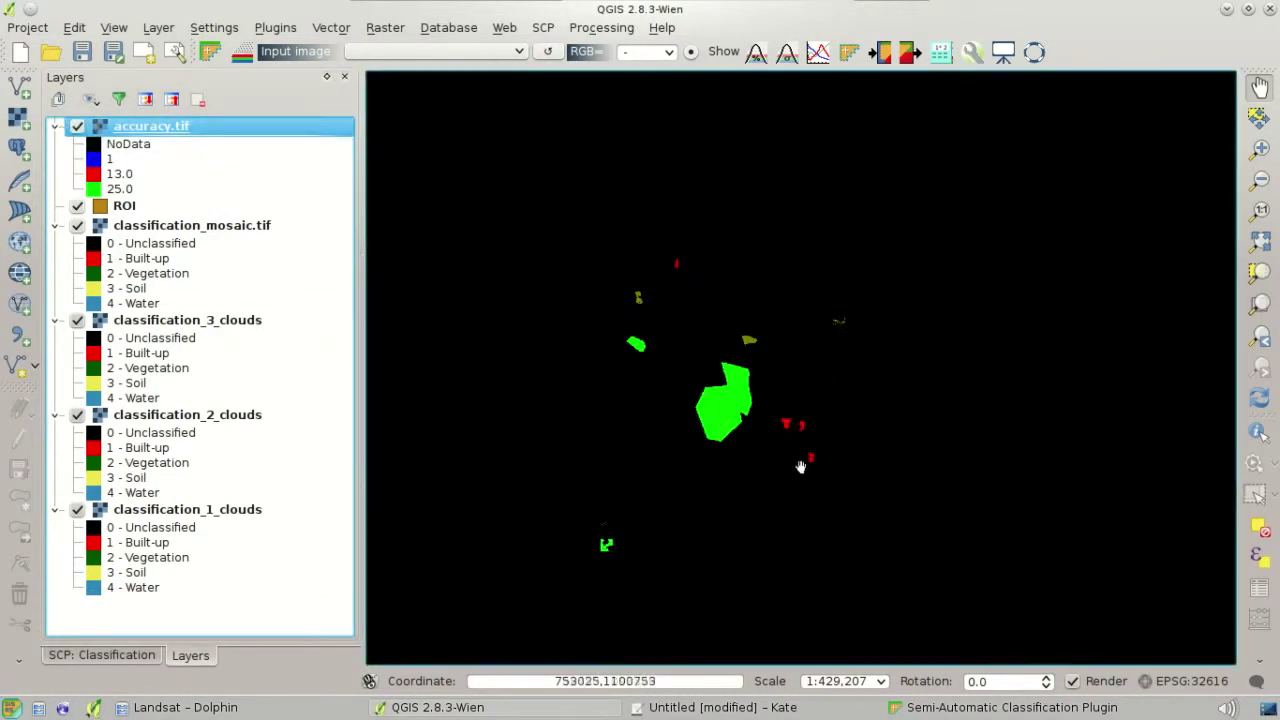
Review the accuracy report of the mosaic, covering the error matrix codes, the matrix, overall accuracy, per-class accuracies and Kappa hat.
{"action": "left_click", "coordinate": [988, 710]}
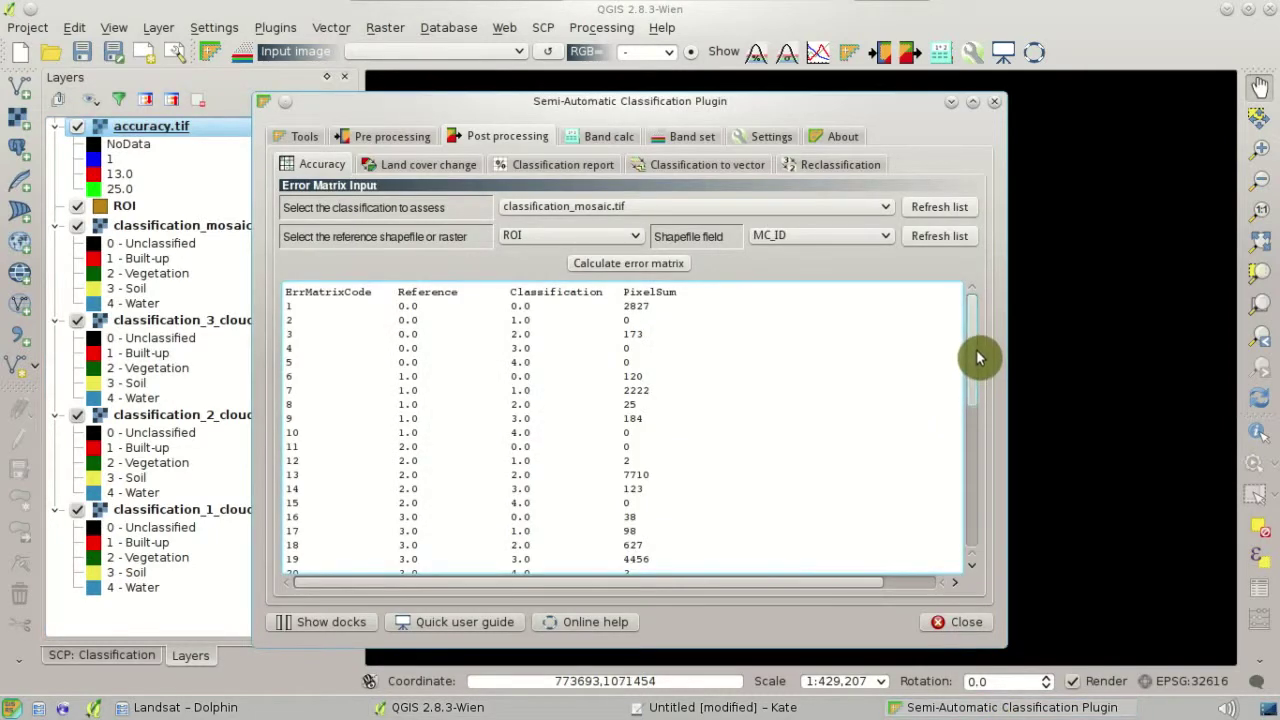
{"action": "left_click_drag", "start_coordinate": [980, 360], "coordinate": [362, 340]}
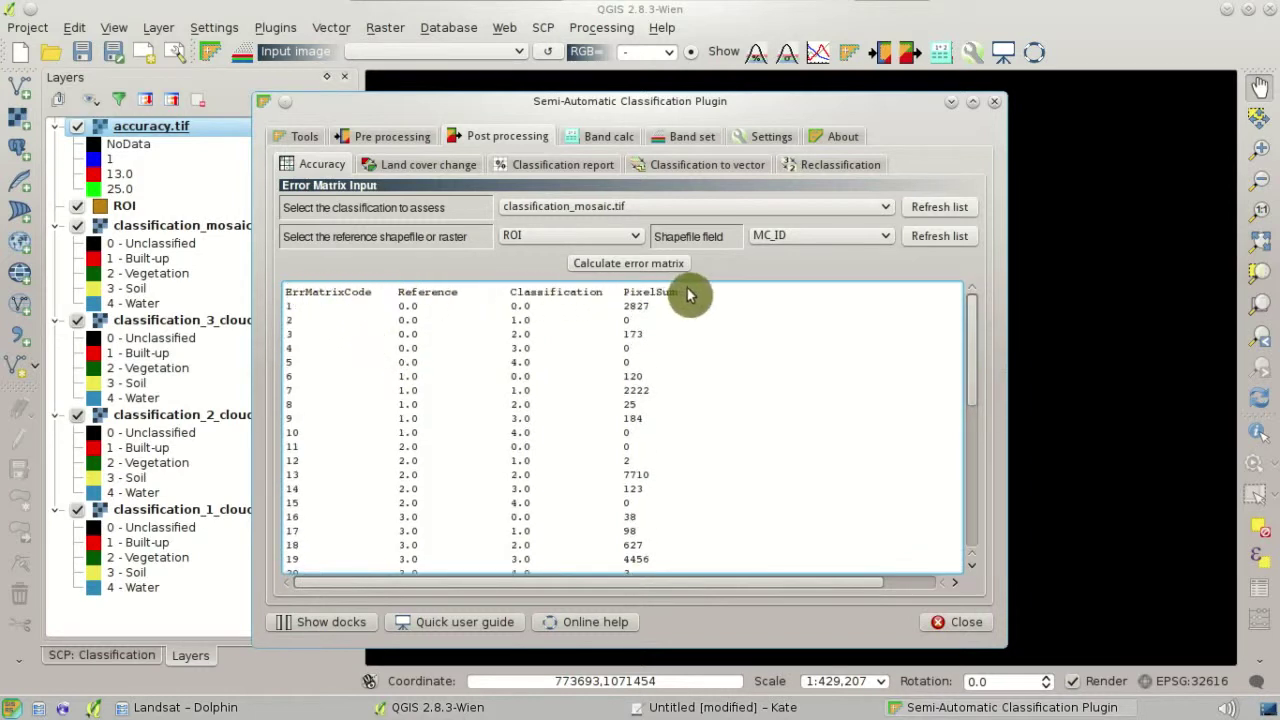
{"action": "scroll", "coordinate": [976, 437], "scroll_direction": "down", "scroll_amount": 1}
{"action": "left_click_drag", "start_coordinate": [976, 437], "coordinate": [983, 520]}
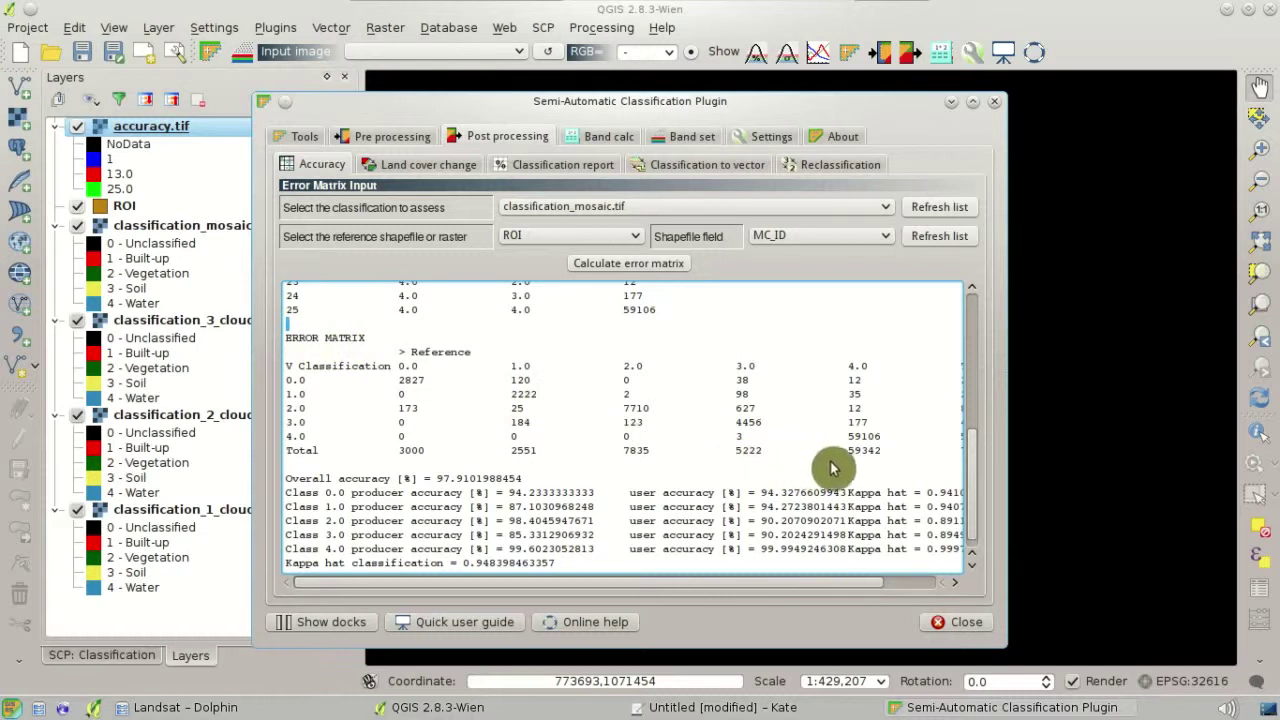
{"action": "left_click_drag", "start_coordinate": [811, 583], "coordinate": [791, 600]}
{"action": "scroll", "coordinate": [710, 530], "scroll_direction": "down", "scroll_amount": 1}
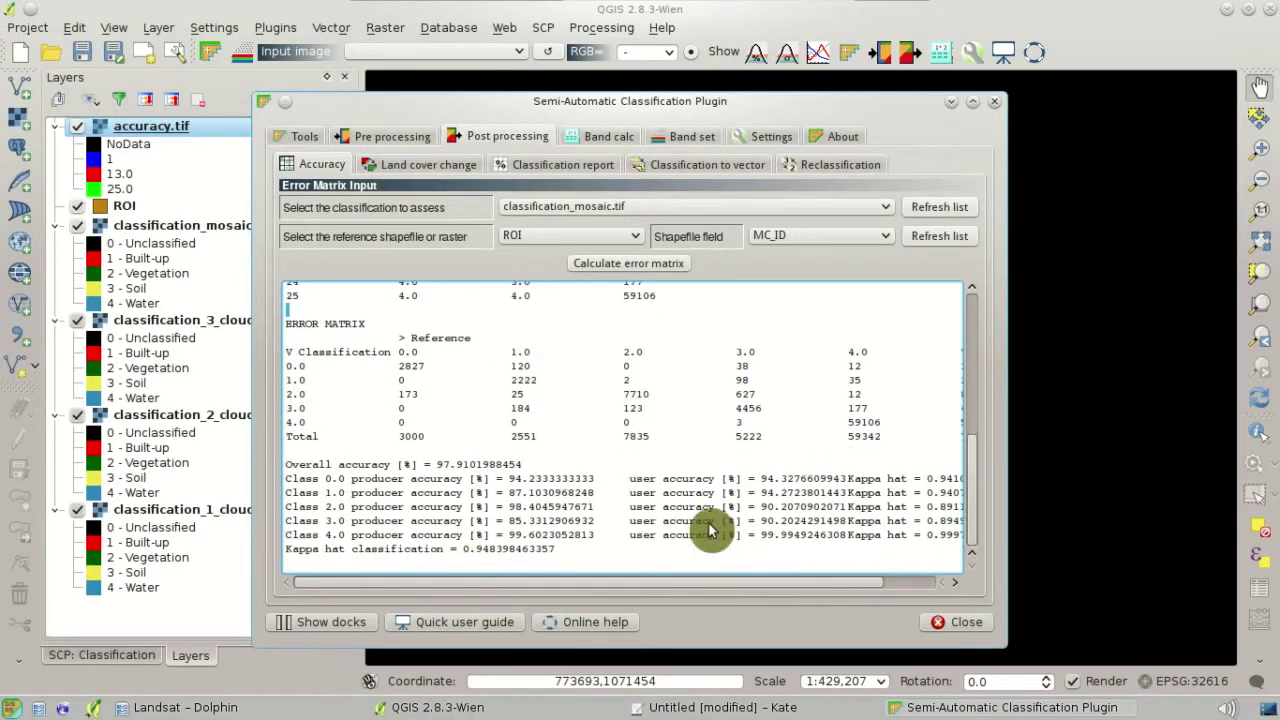
{"action": "left_click_drag", "start_coordinate": [287, 465], "coordinate": [571, 469]}
{"action": "left_click", "coordinate": [571, 469]}
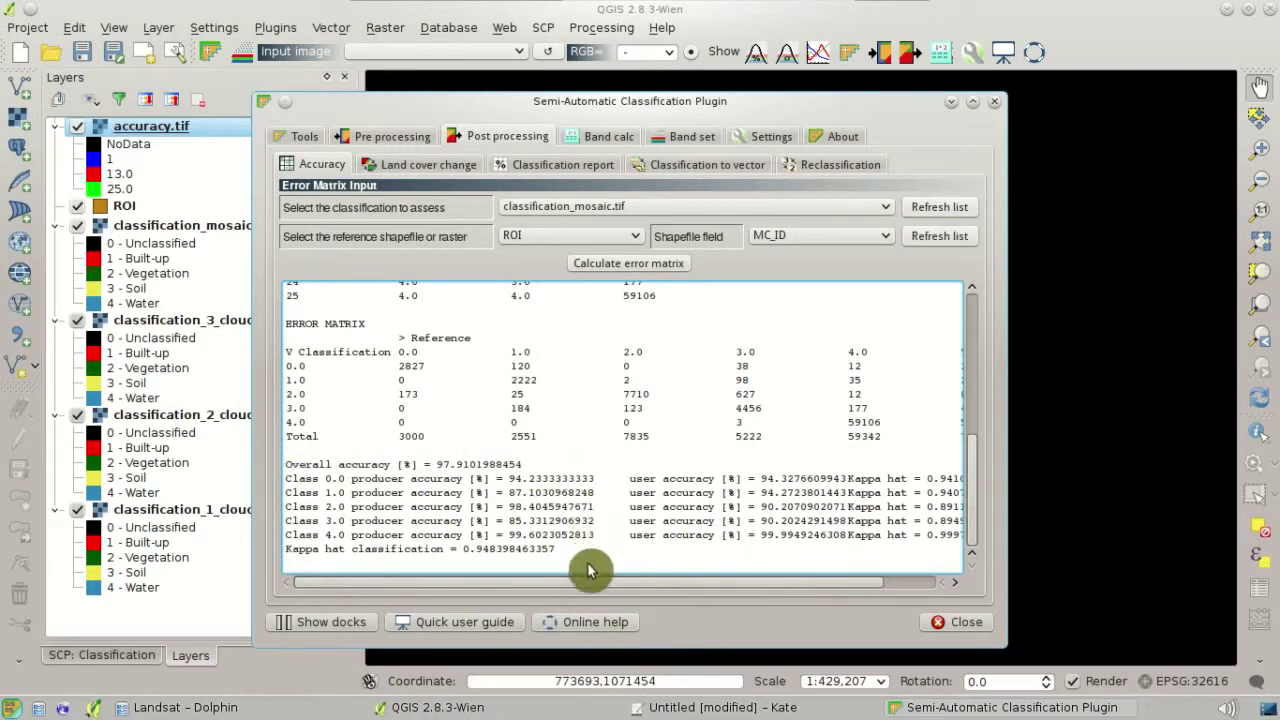
{"action": "left_click_drag", "start_coordinate": [578, 597], "coordinate": [522, 592]}
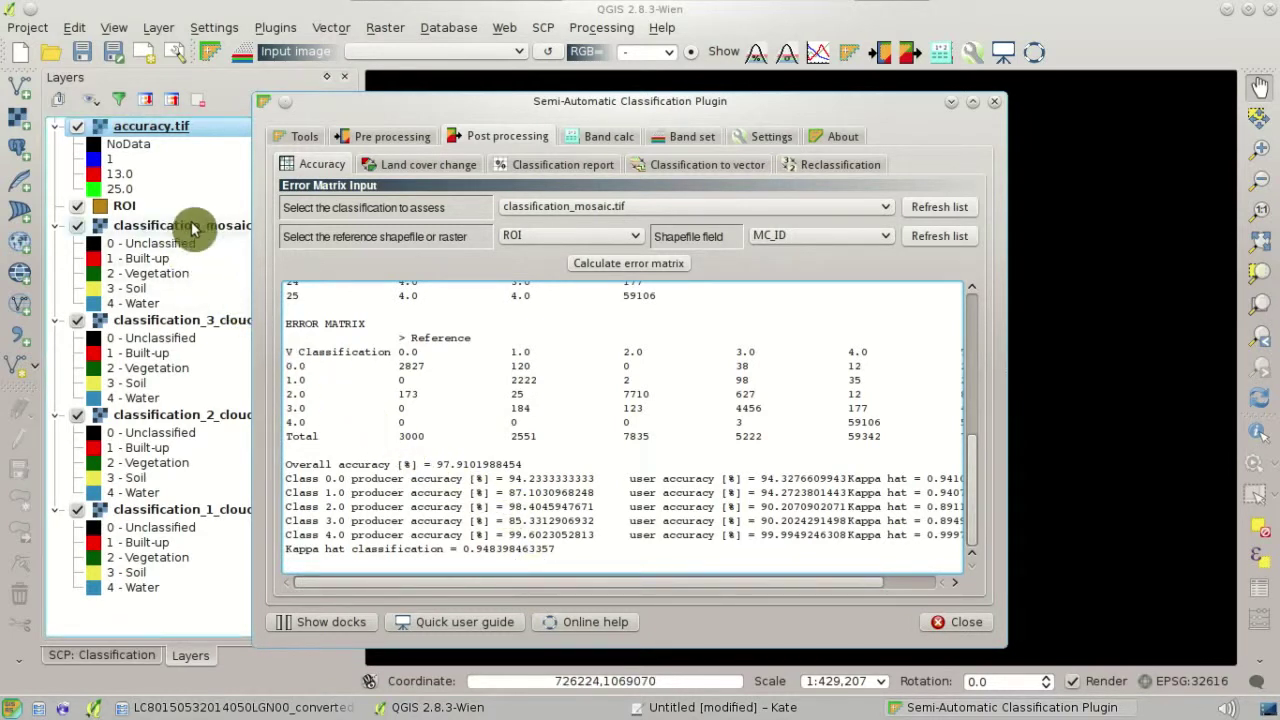
Hide the accuracy.tif and ROI layers and show the full extent of classification_mosaic.tif.
{"action": "left_click", "coordinate": [77, 126]}
{"action": "left_click", "coordinate": [77, 206]}
{"action": "right_click", "coordinate": [163, 234]}
{"action": "left_click", "coordinate": [175, 236]}
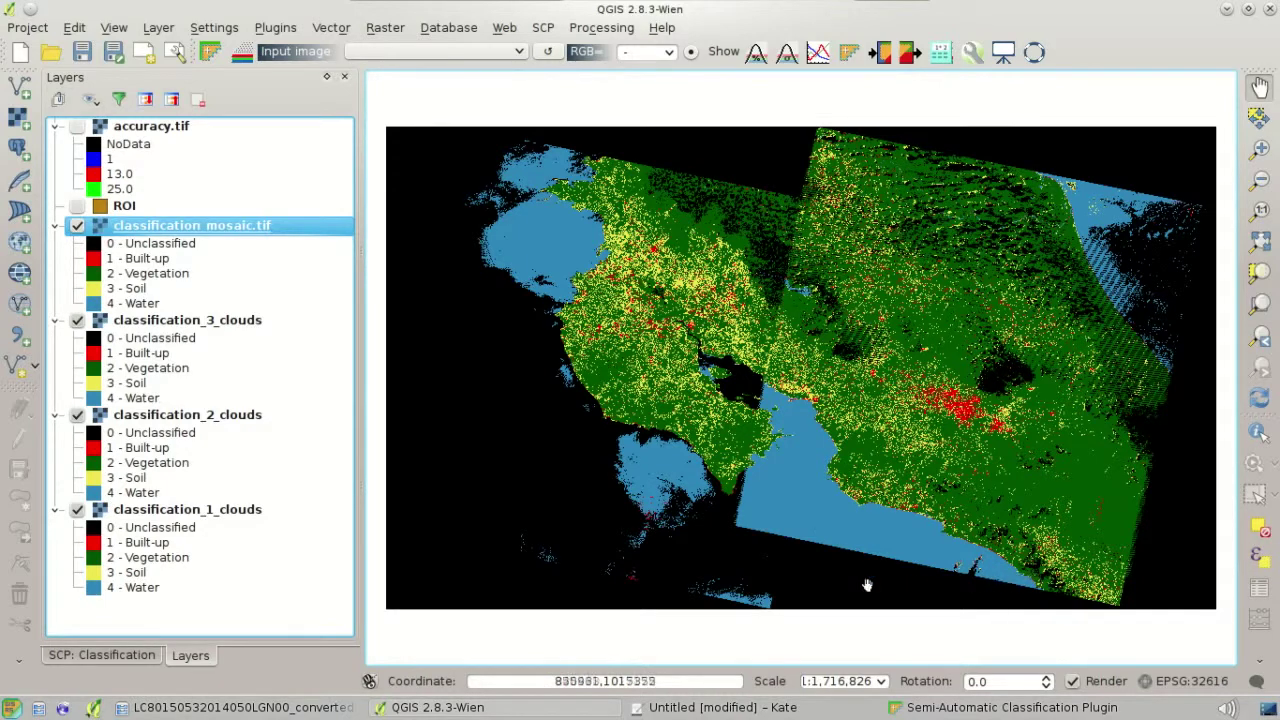
Switch to Iceweasel and download the Sub-National Administrative Units of Costa Rica shapefile from the FAO data page, saving 1173.zip.
{"action": "left_click", "coordinate": [67, 710]}
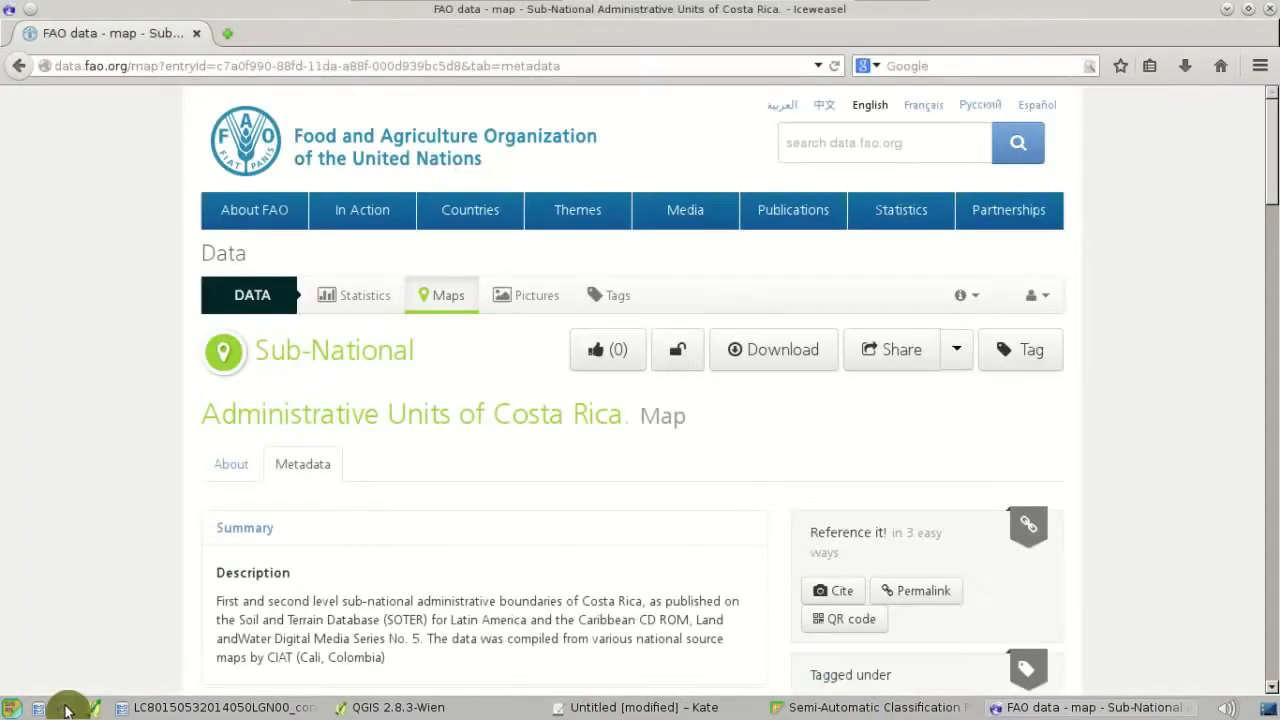
{"action": "left_click_drag", "start_coordinate": [727, 59], "coordinate": [45, 104]}
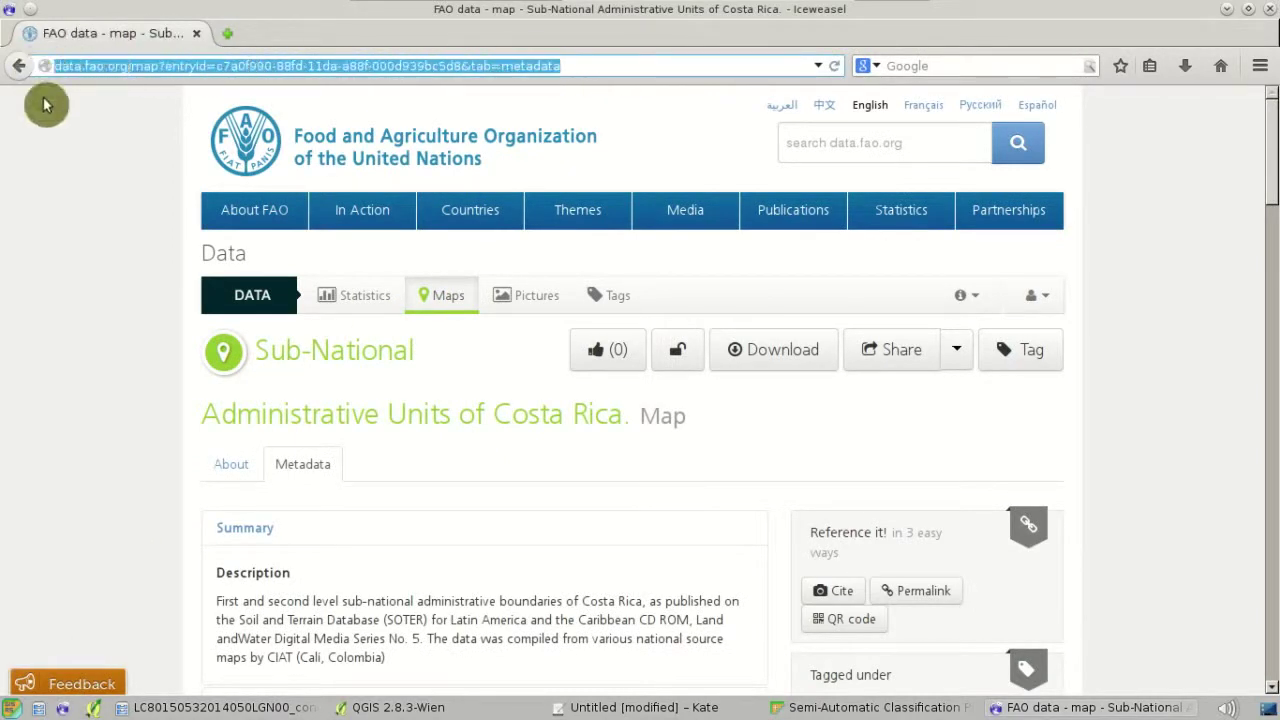
{"action": "left_click", "coordinate": [779, 440]}
{"action": "left_click_drag", "start_coordinate": [1272, 200], "coordinate": [1266, 237]}
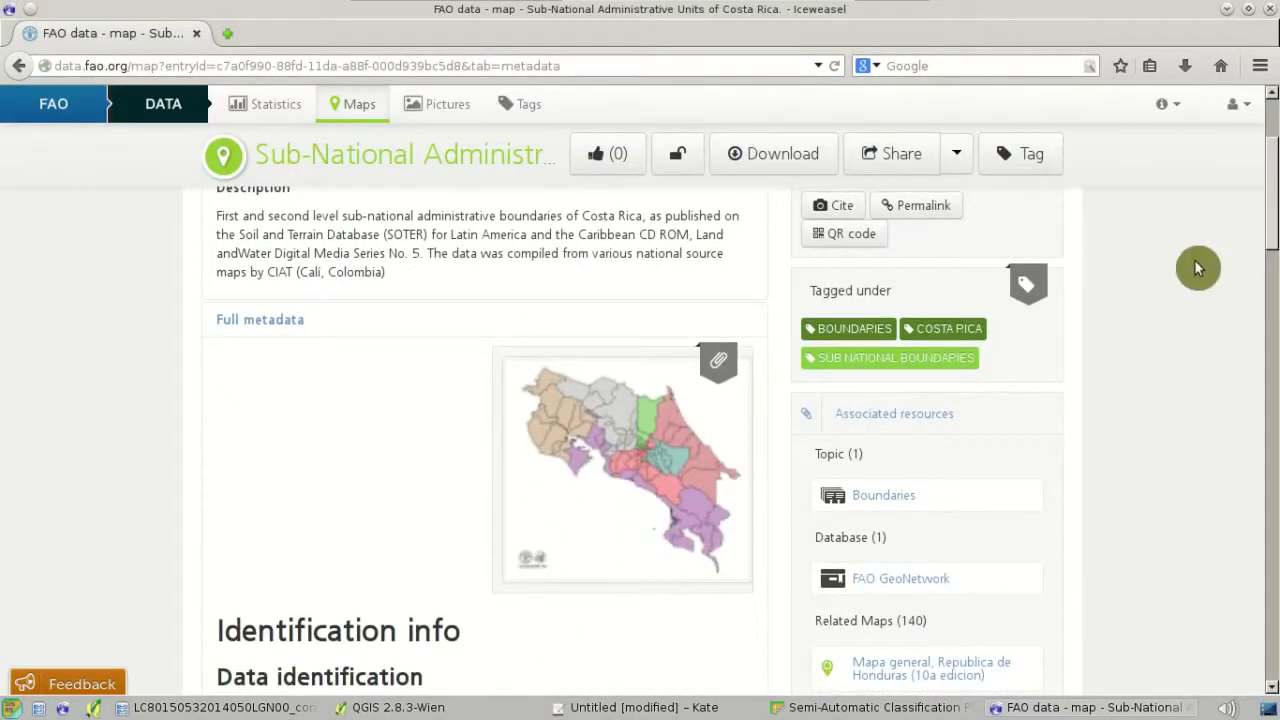
{"action": "scroll", "coordinate": [1194, 262], "scroll_direction": "up", "scroll_amount": 5}
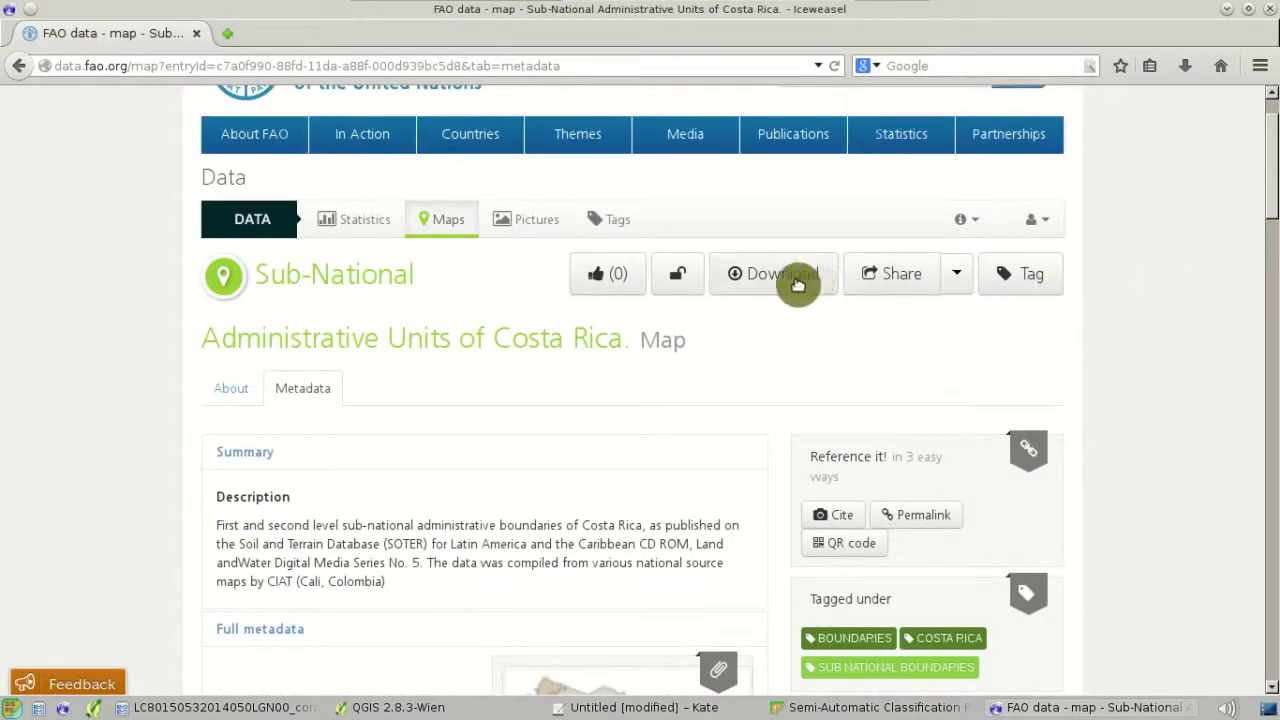
{"action": "left_click", "coordinate": [786, 279]}
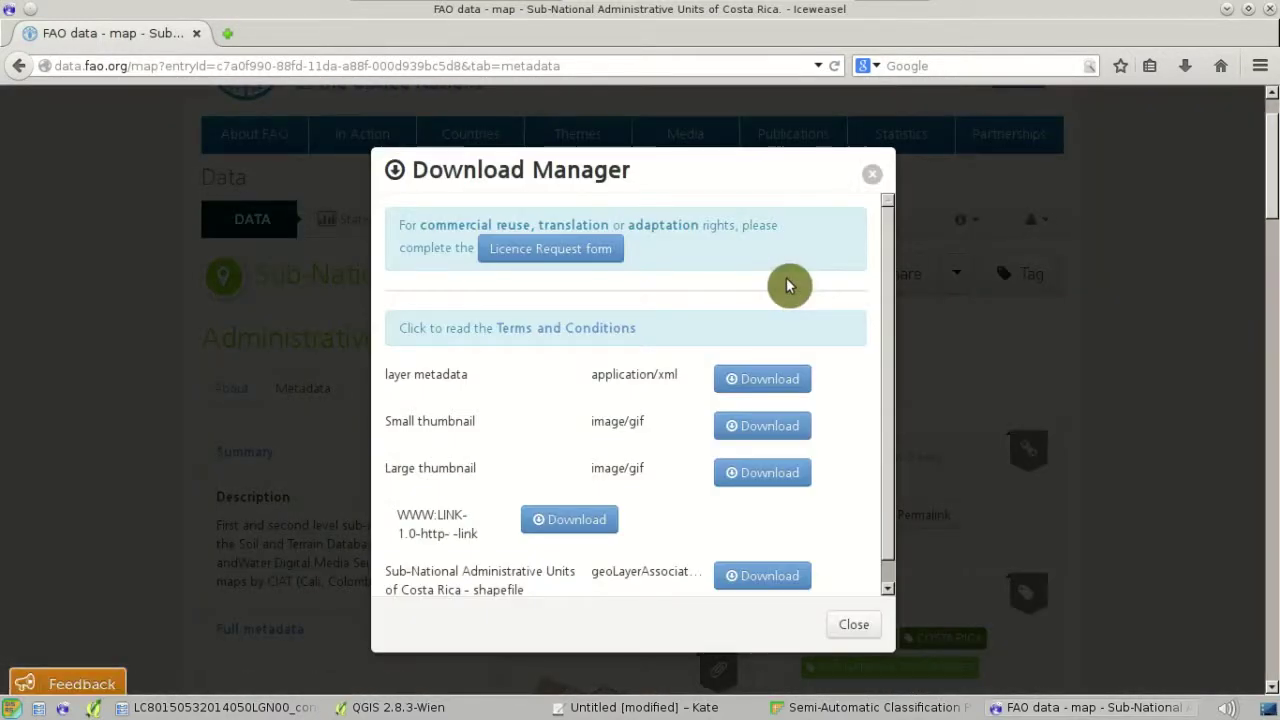
{"action": "left_click_drag", "start_coordinate": [884, 290], "coordinate": [888, 326]}
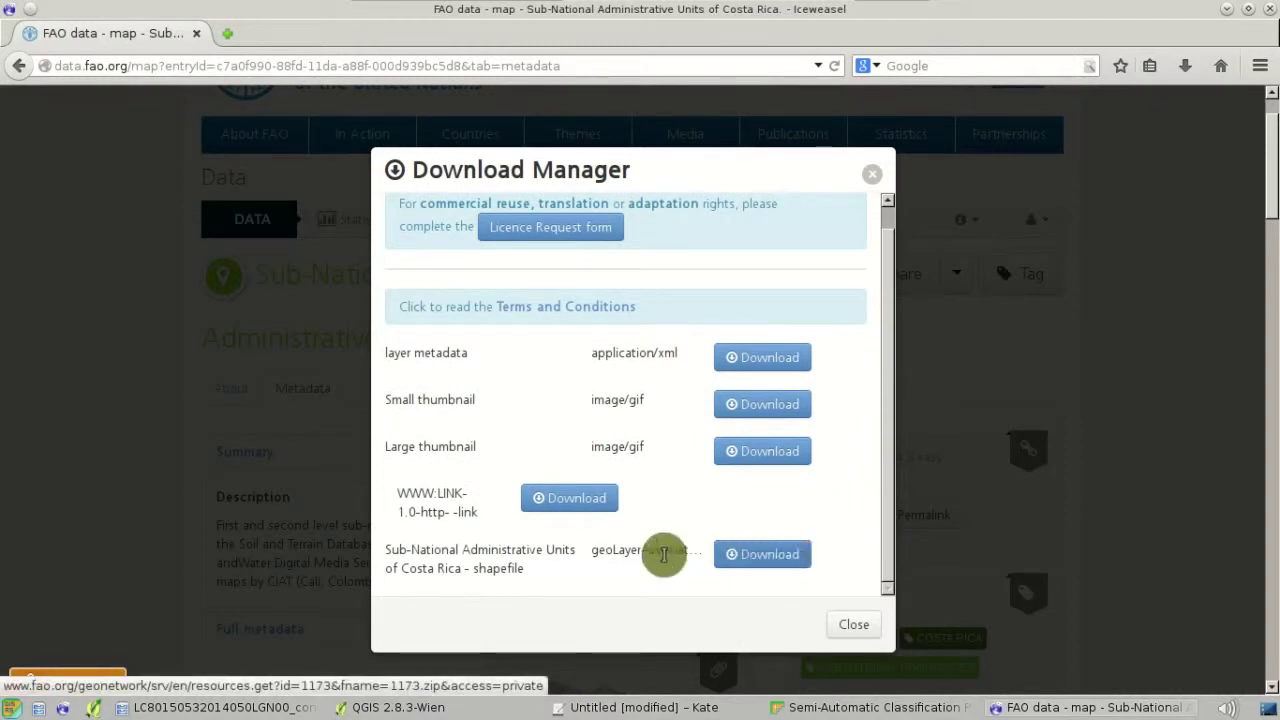
{"action": "left_click", "coordinate": [795, 561]}
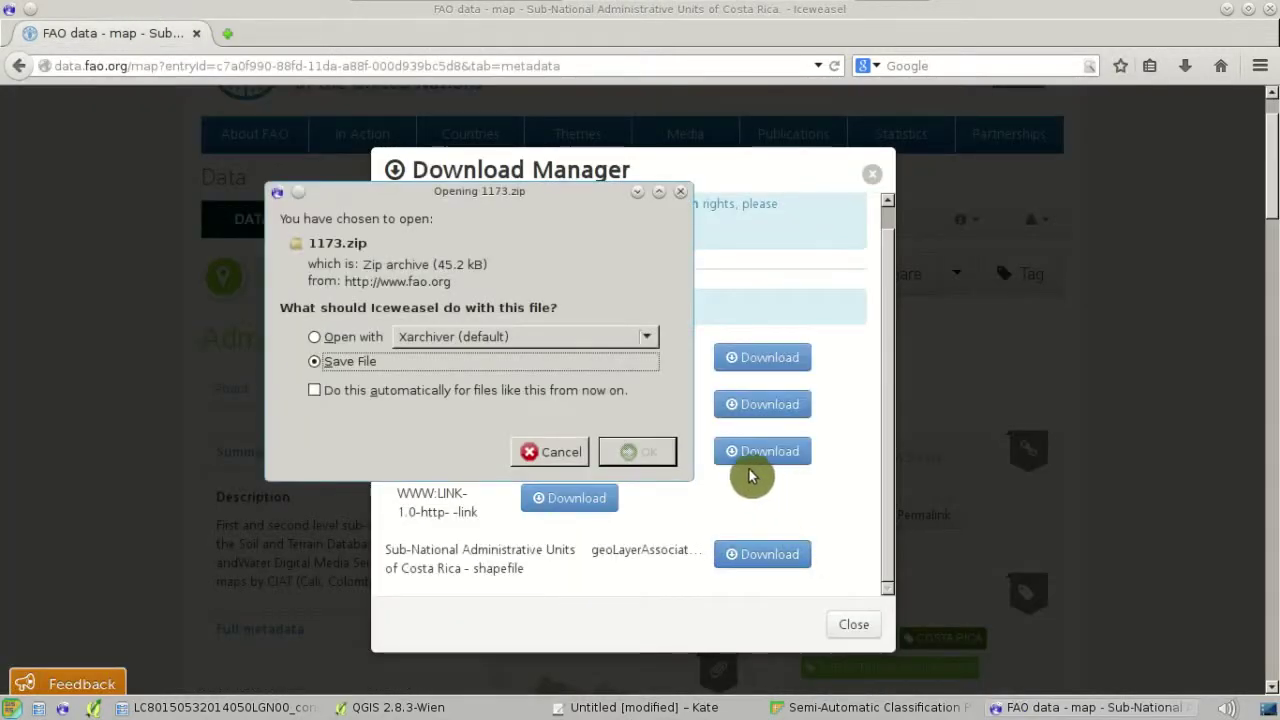
{"action": "left_click", "coordinate": [645, 458]}
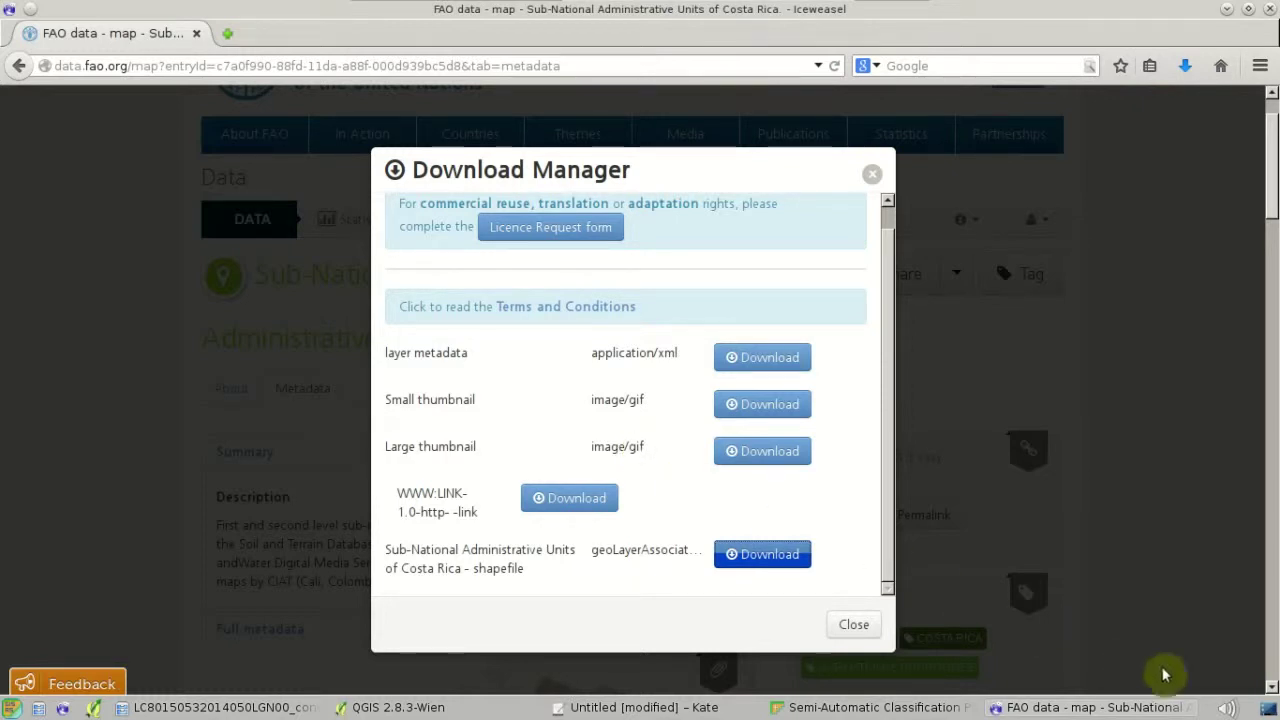
Extract the downloaded archive 1173.zip directly onto the desktop without a subfolder.
{"action": "left_click", "coordinate": [1268, 706]}
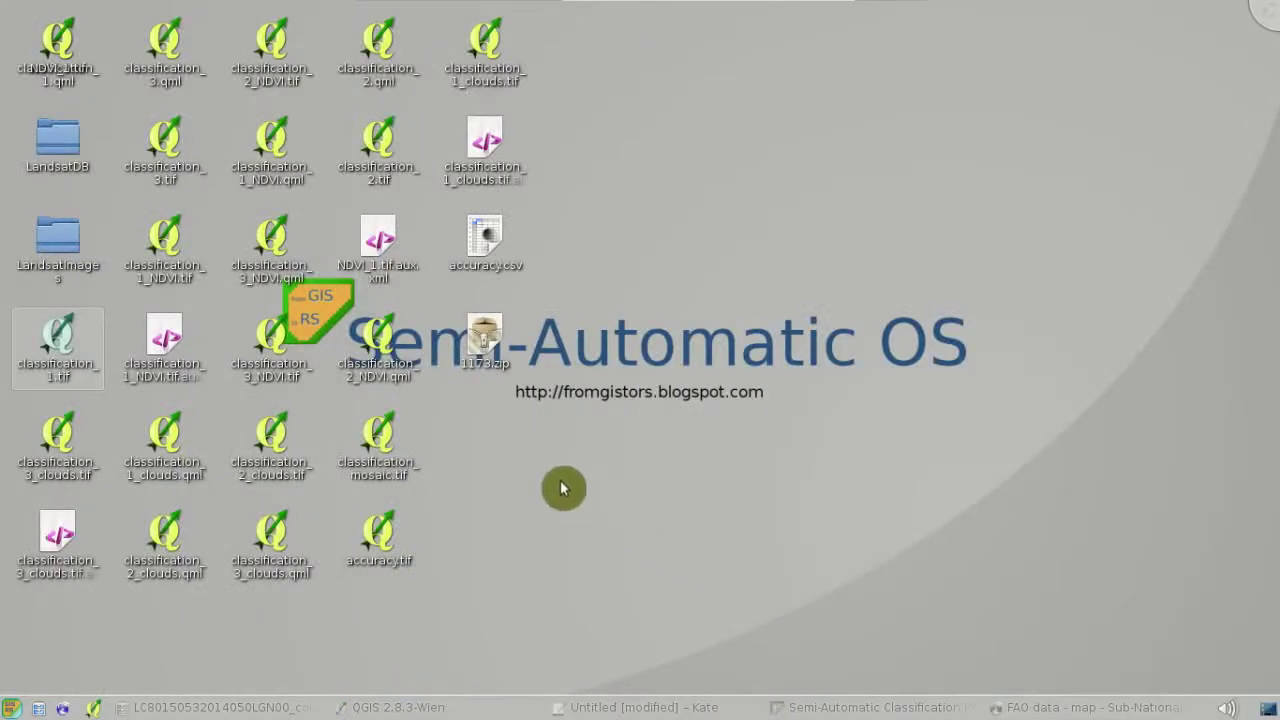
{"action": "right_click", "coordinate": [486, 344]}
{"action": "mouse_move", "coordinate": [593, 548]}
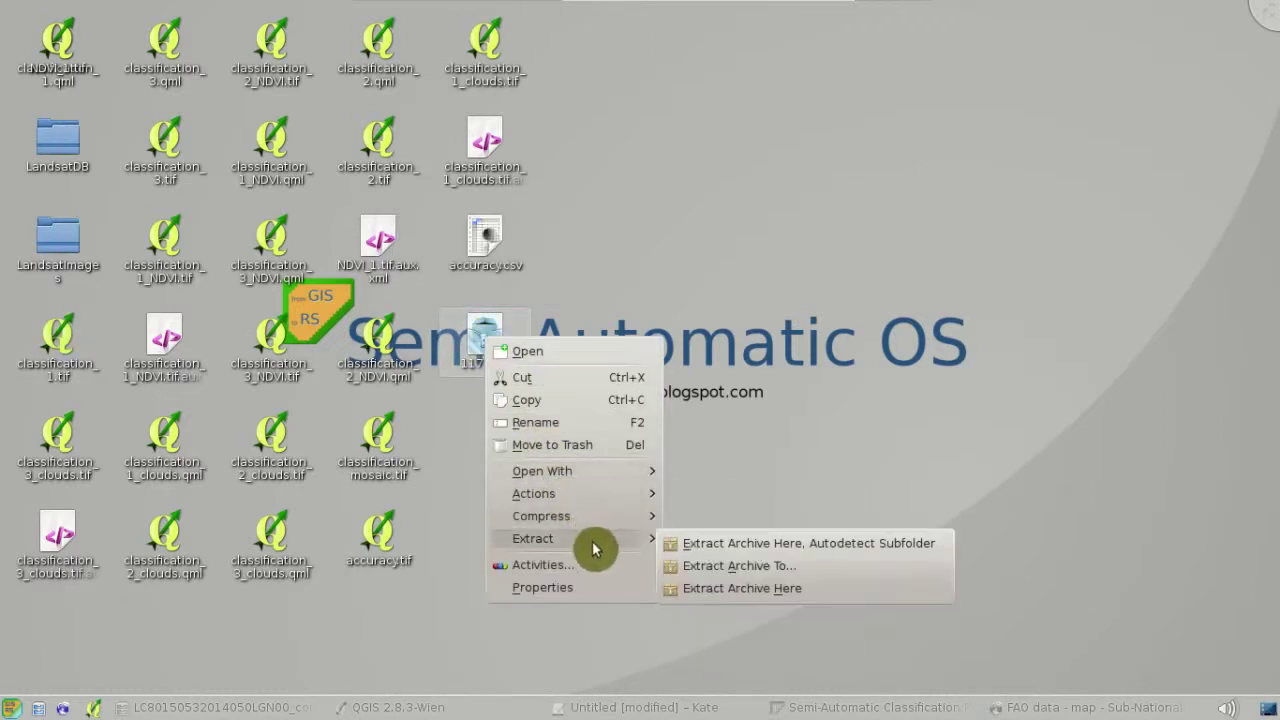
{"action": "left_click", "coordinate": [861, 589]}
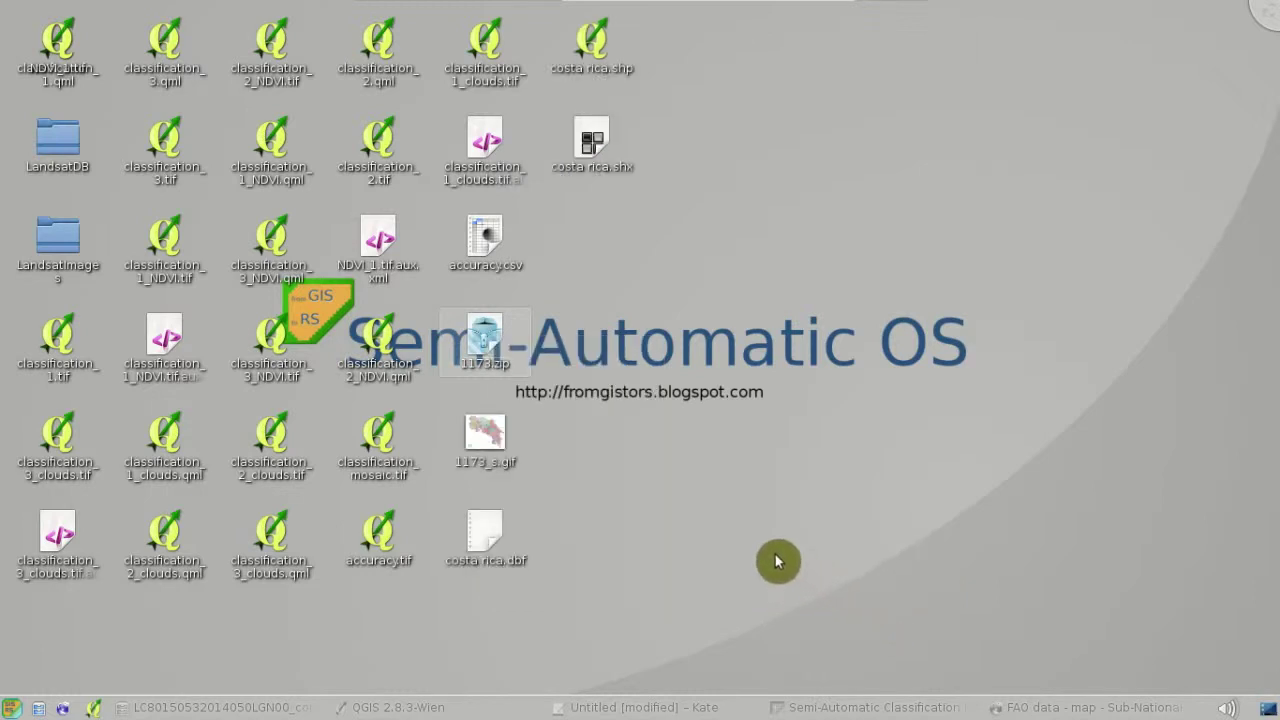
Load costa rica.shp from the desktop into QGIS with the WGS 84 (EPSG:4326) coordinate system and zoom to the layer.
{"action": "left_click", "coordinate": [590, 75]}
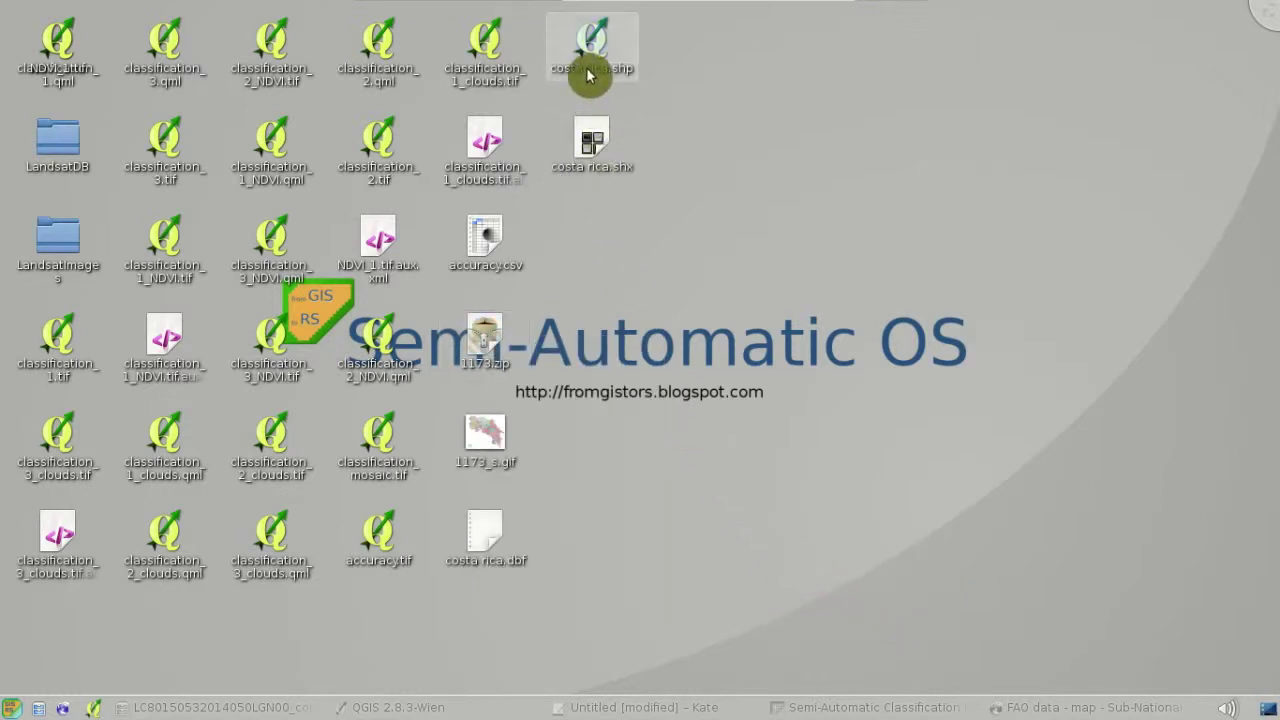
{"action": "left_click_drag", "start_coordinate": [590, 44], "coordinate": [518, 468]}
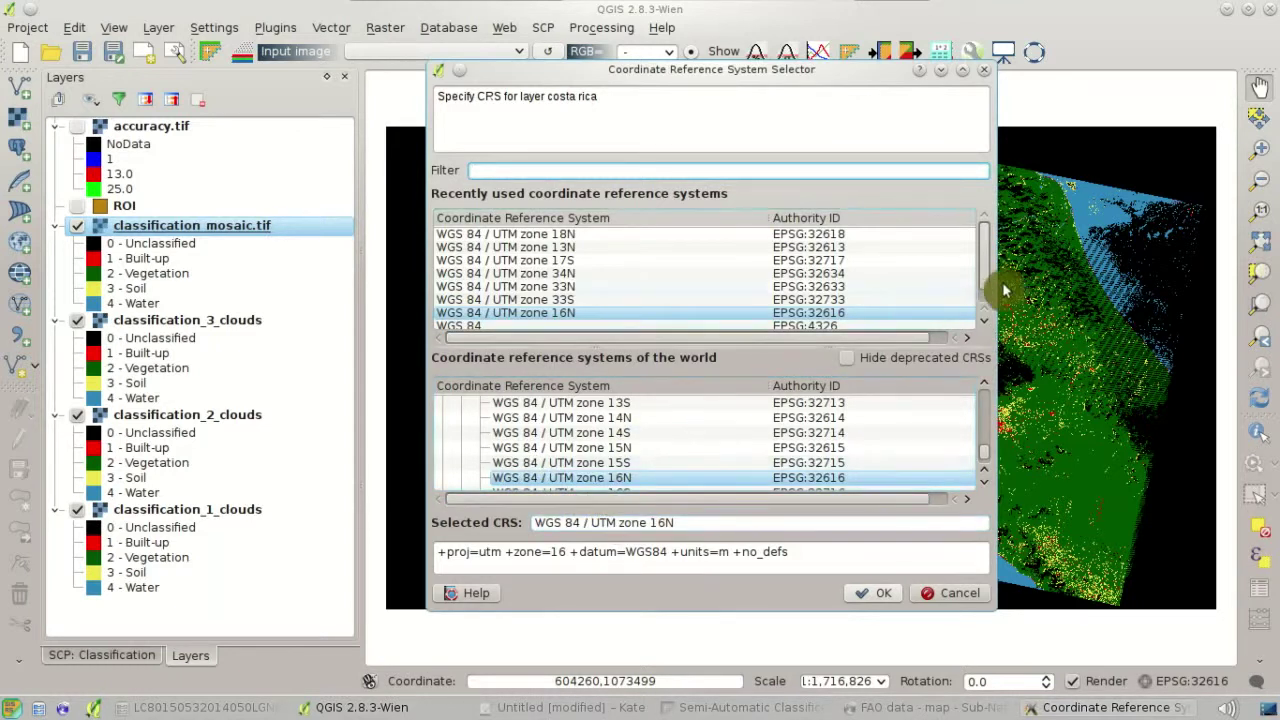
{"action": "left_click", "coordinate": [983, 320]}
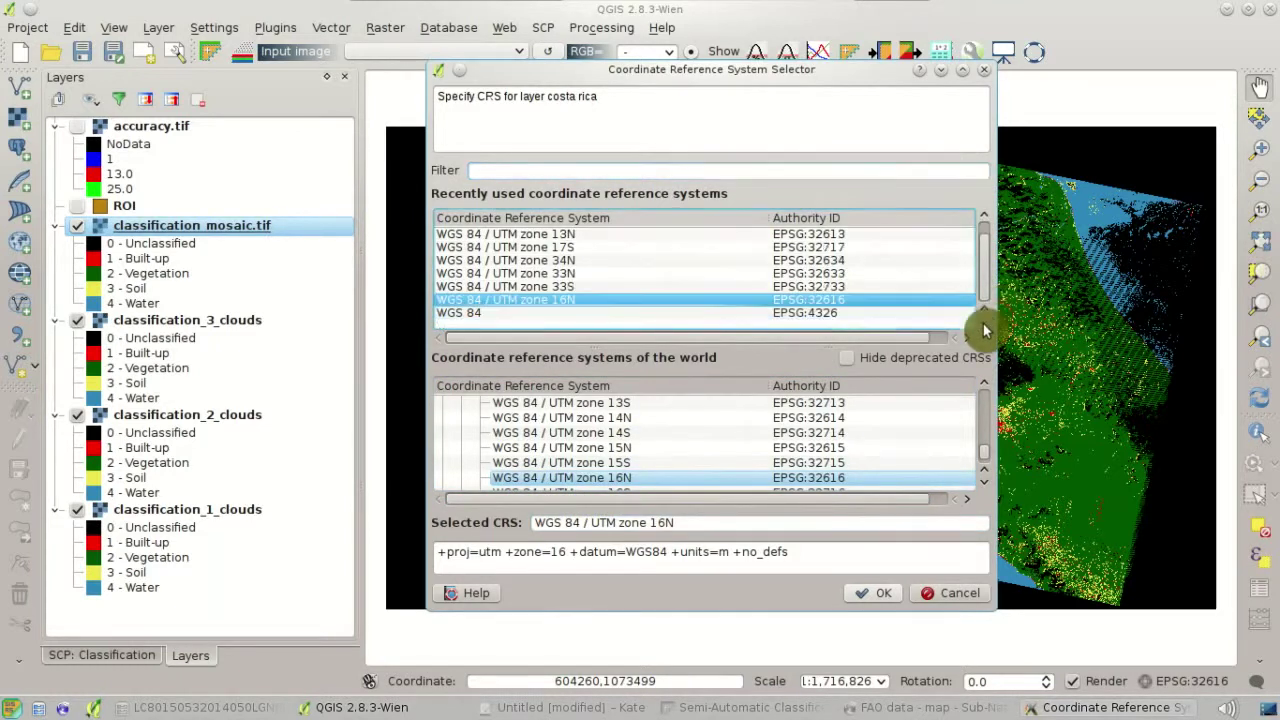
{"action": "left_click", "coordinate": [746, 314]}
{"action": "left_click", "coordinate": [885, 596]}
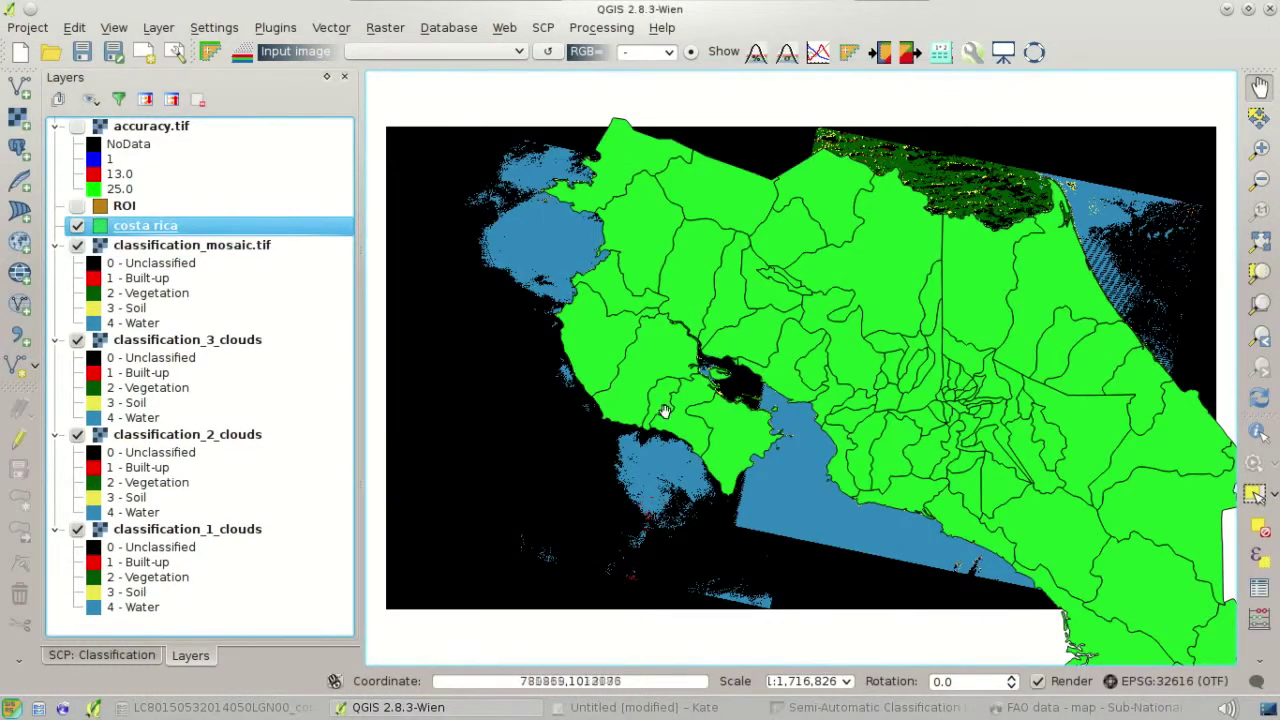
{"action": "right_click", "coordinate": [253, 224]}
{"action": "left_click", "coordinate": [270, 235]}
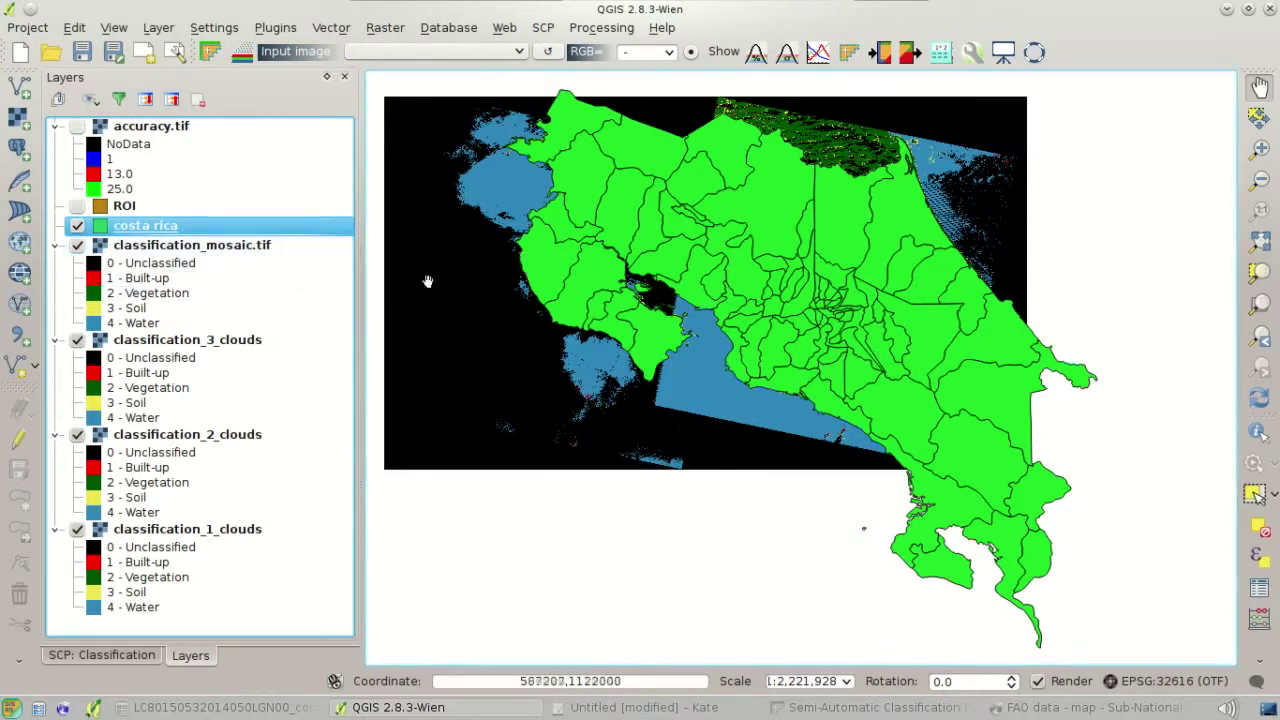
Define the current projection of the costa rica vector layer as WGS 84 (EPSG:4326).
{"action": "left_click", "coordinate": [325, 30]}
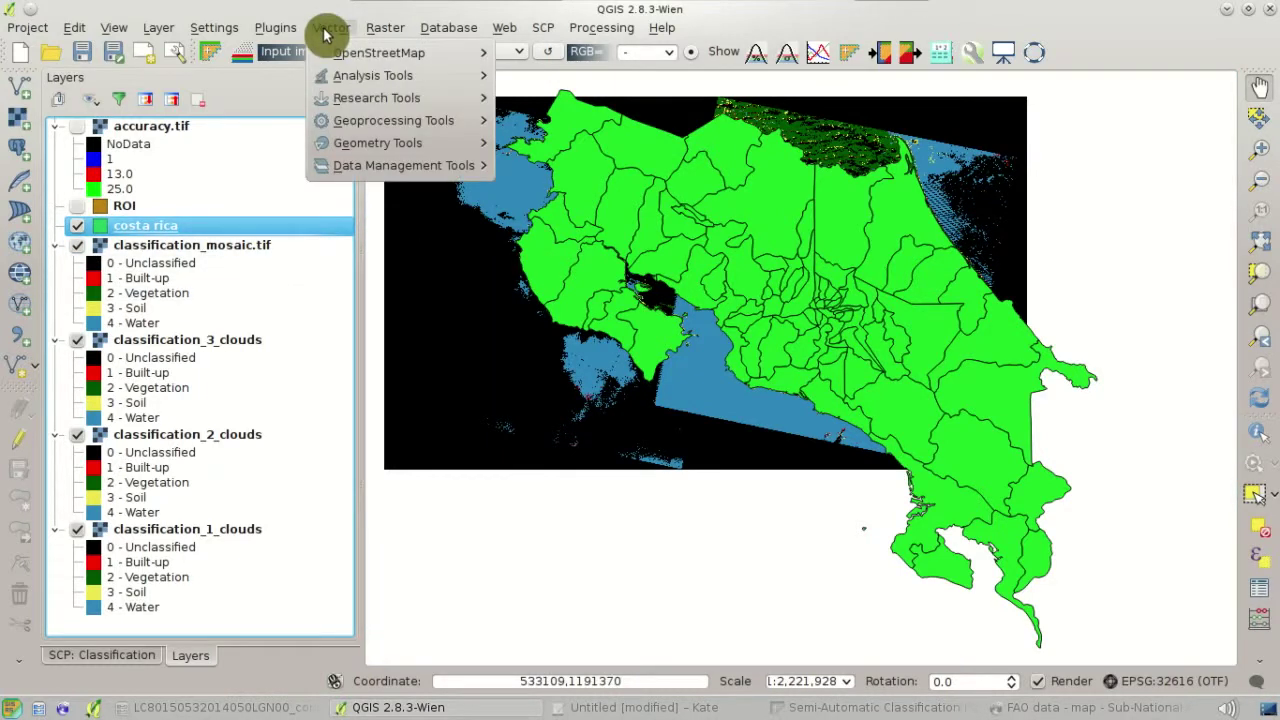
{"action": "mouse_move", "coordinate": [337, 165]}
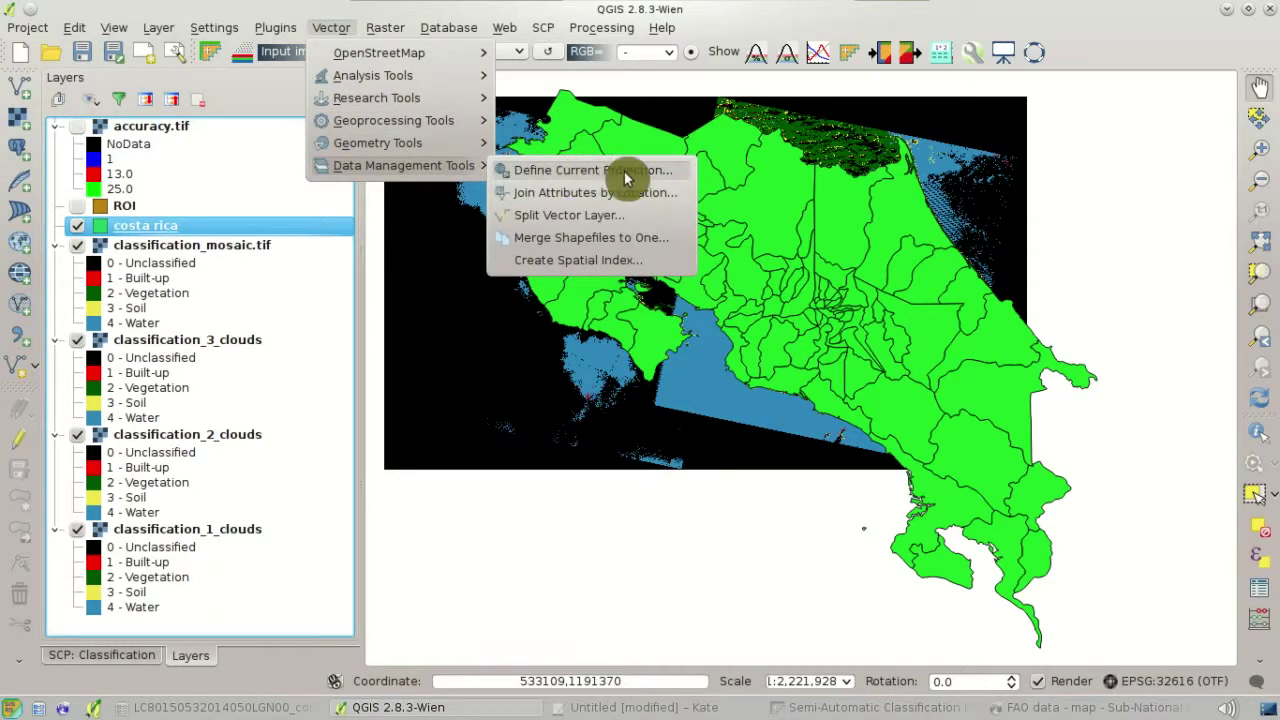
{"action": "left_click", "coordinate": [655, 178]}
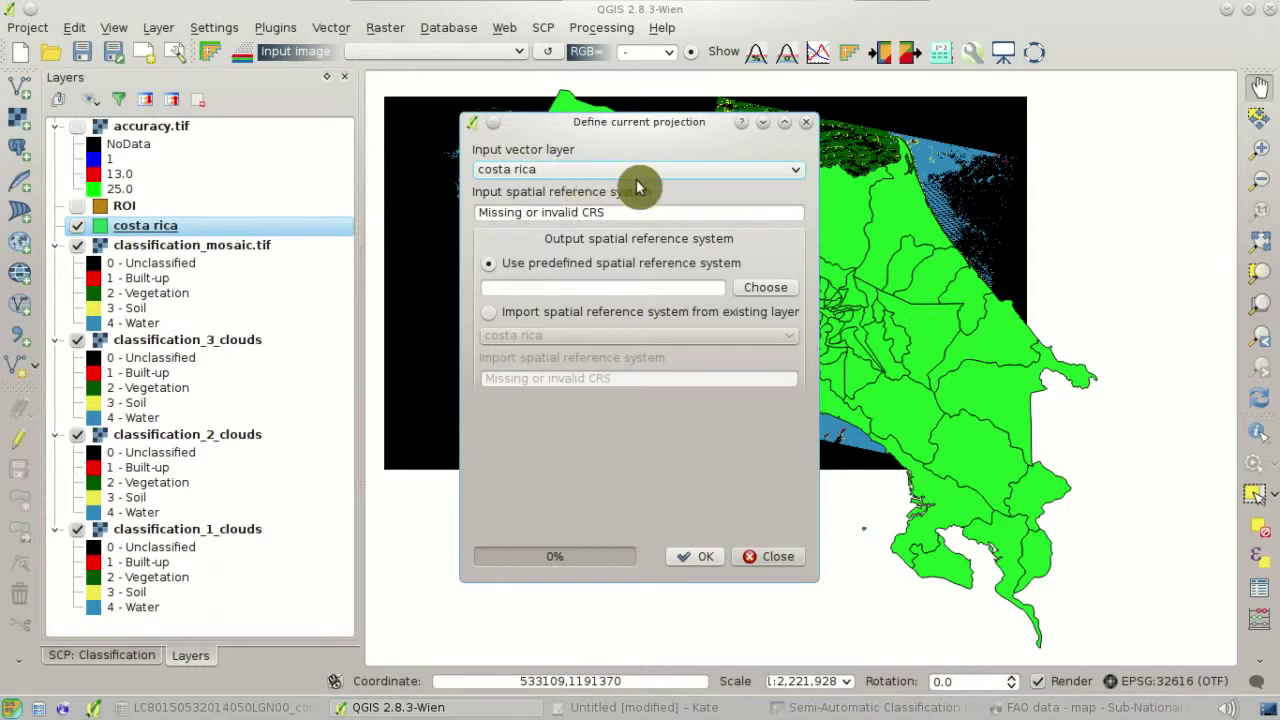
{"action": "left_click", "coordinate": [766, 289]}
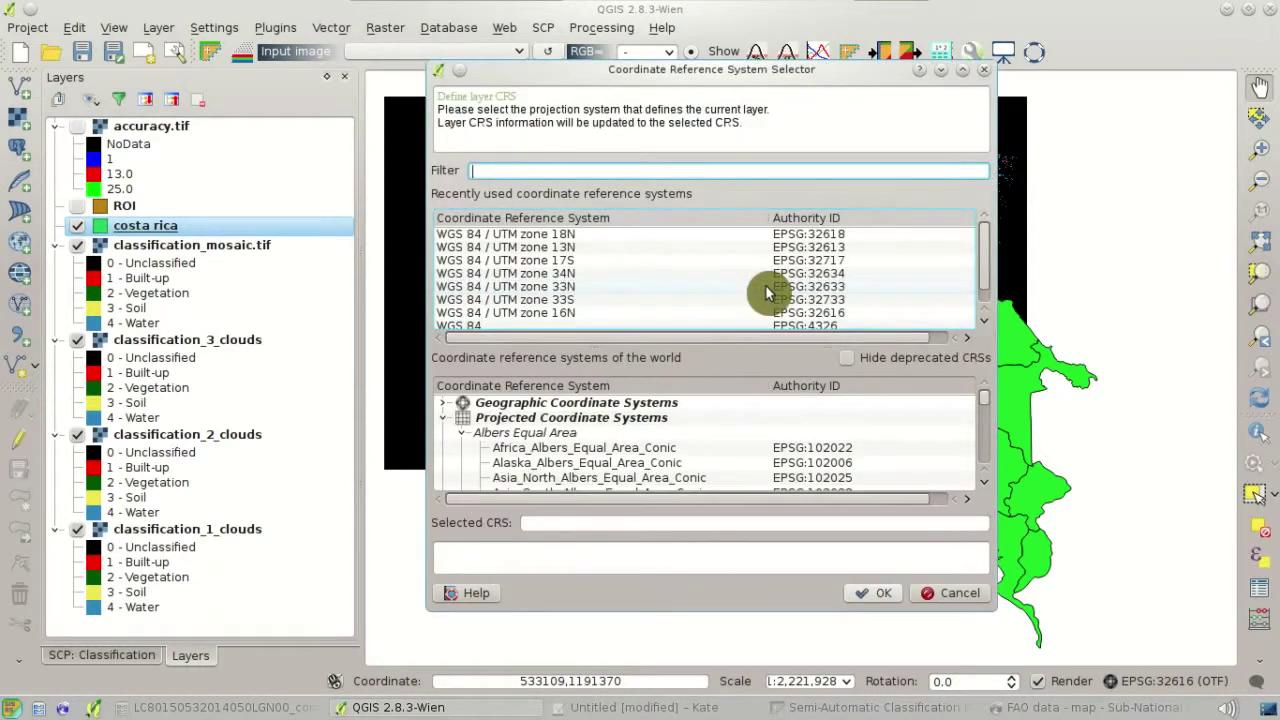
{"action": "left_click", "coordinate": [984, 320]}
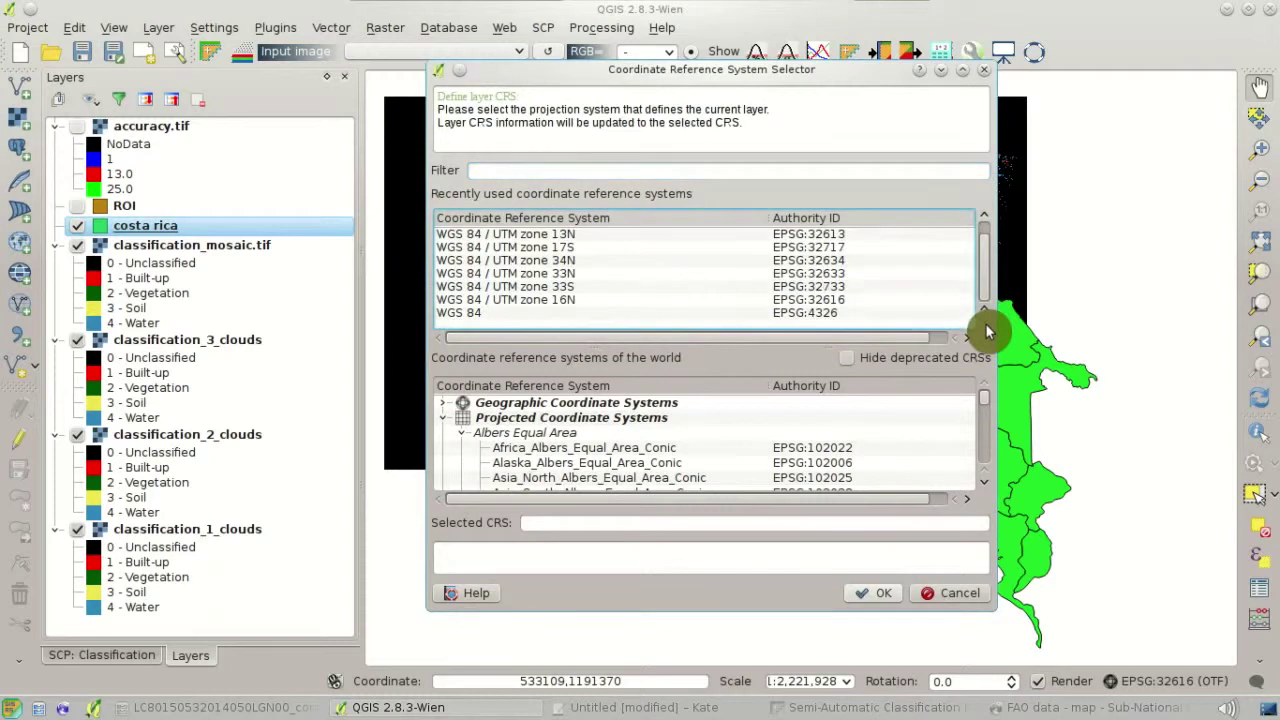
{"action": "left_click", "coordinate": [507, 315]}
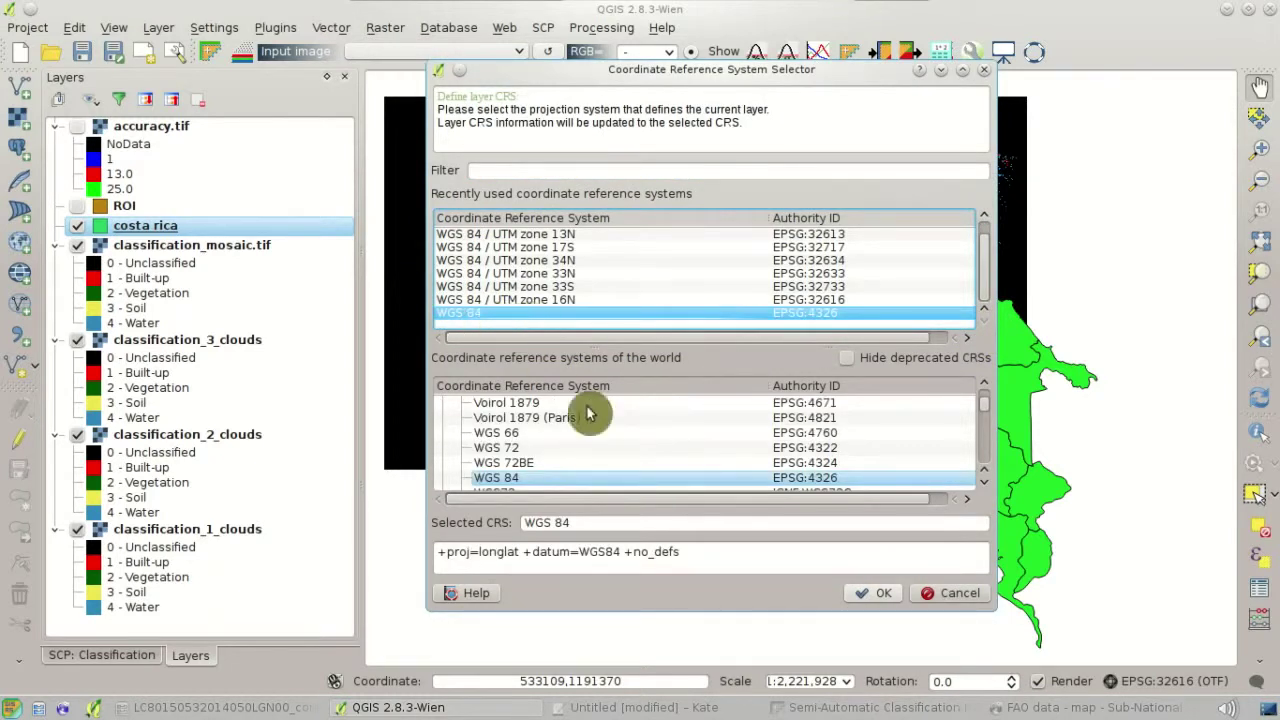
{"action": "left_click", "coordinate": [866, 593]}
{"action": "left_click", "coordinate": [704, 563]}
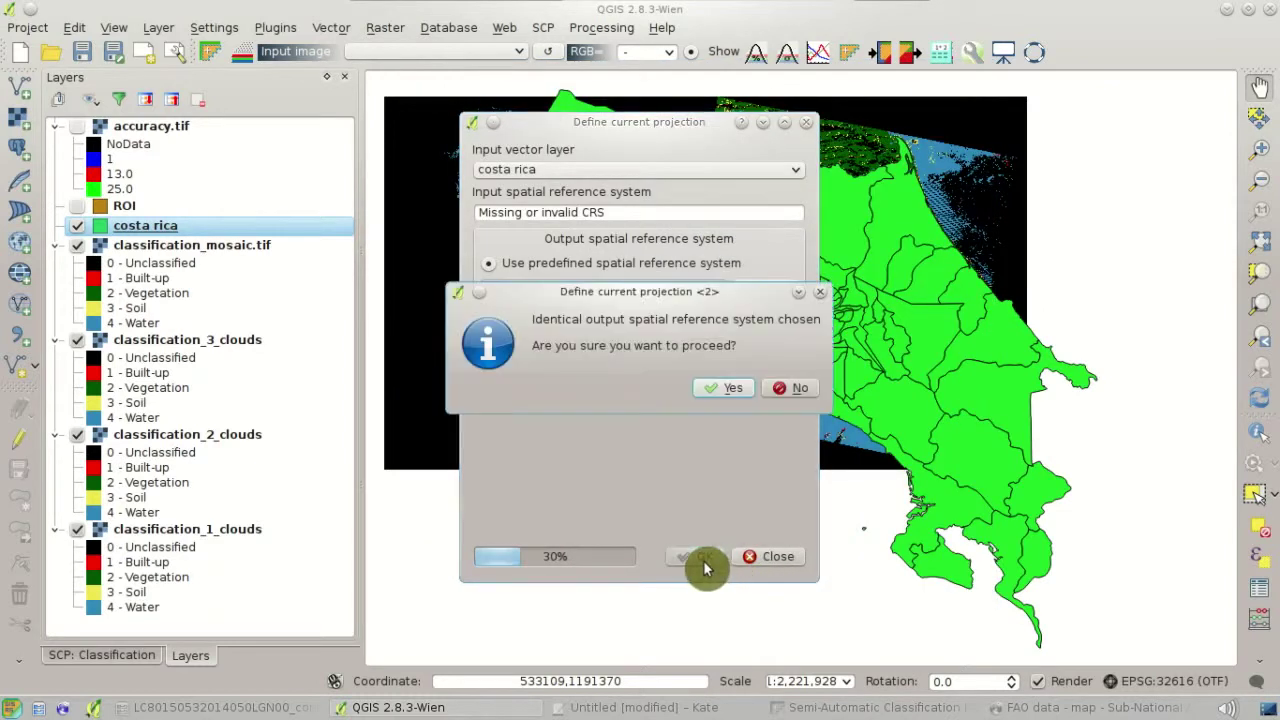
{"action": "left_click", "coordinate": [724, 389]}
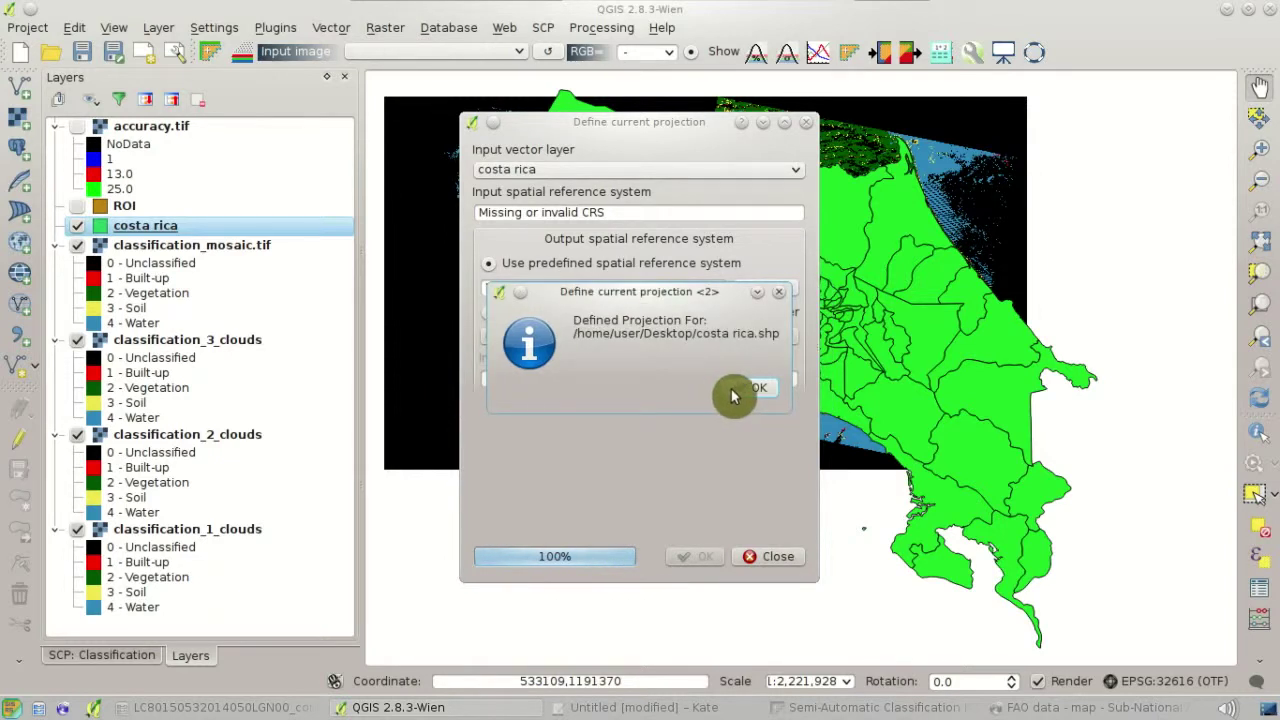
{"action": "left_click", "coordinate": [739, 390]}
{"action": "left_click", "coordinate": [765, 565]}
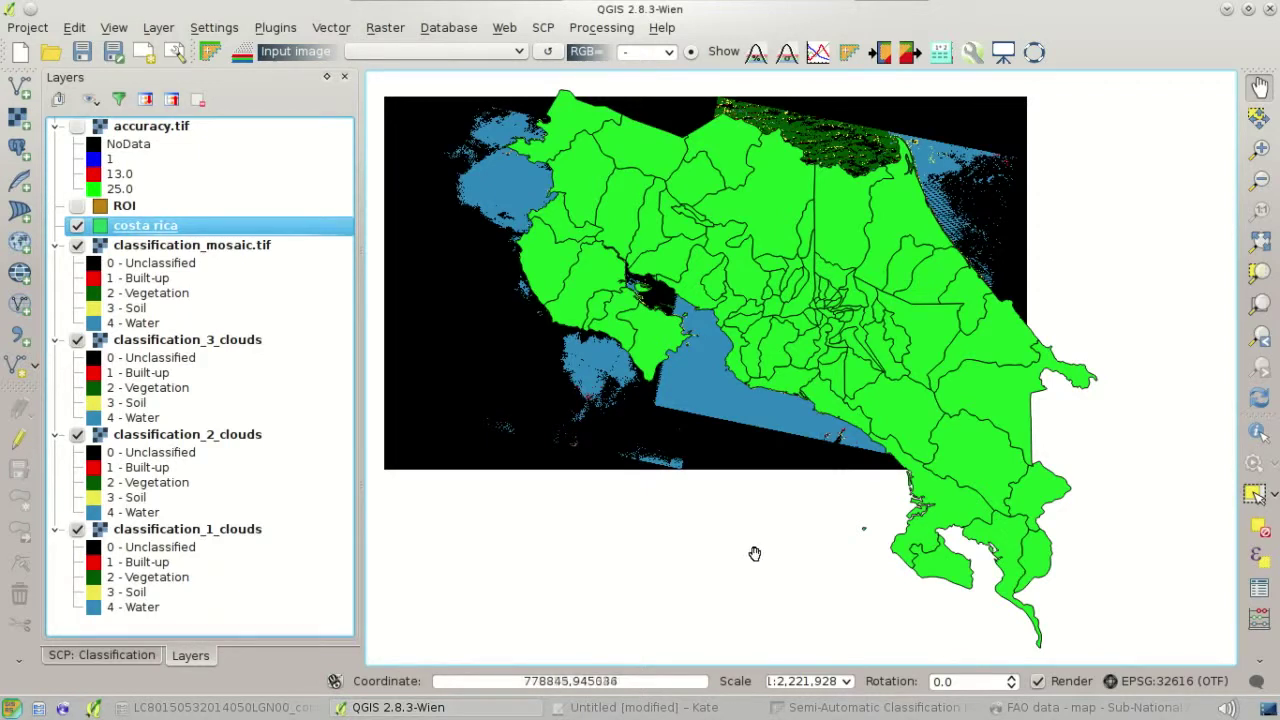
Open the raster Clipper tool and choose classification_mosaic.tif as its input raster.
{"action": "left_click", "coordinate": [375, 50]}
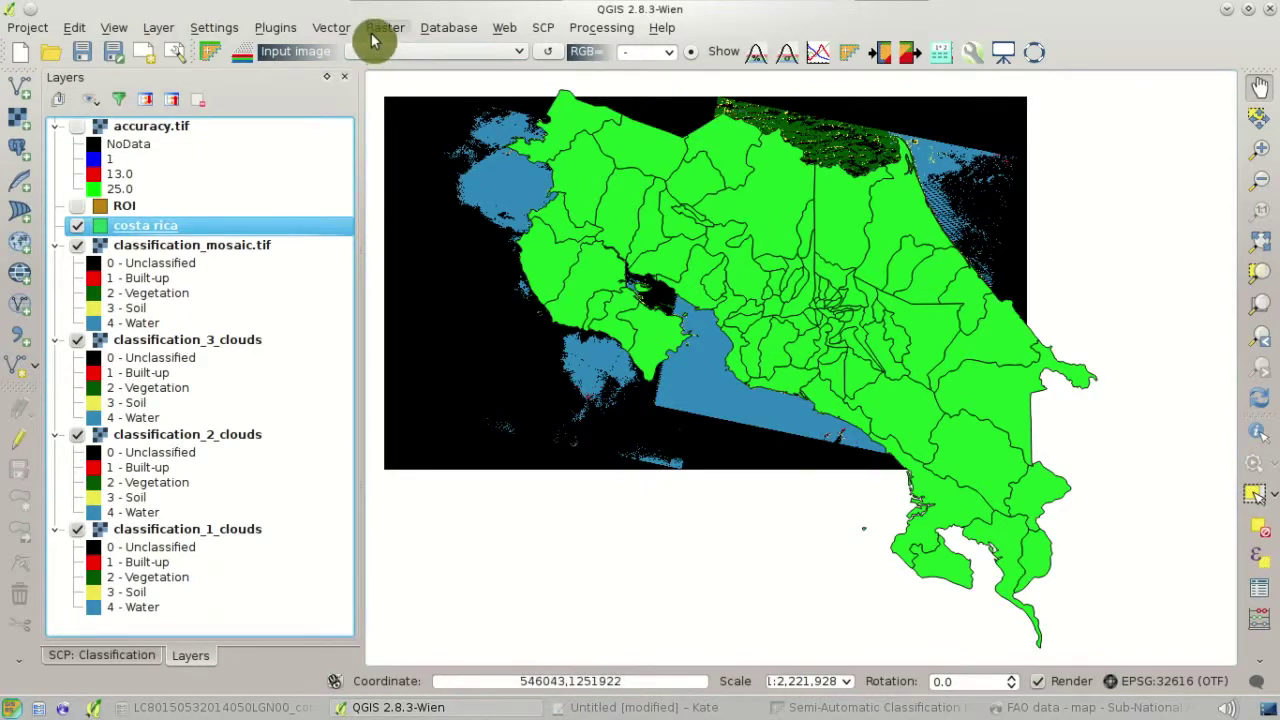
{"action": "mouse_move", "coordinate": [400, 125]}
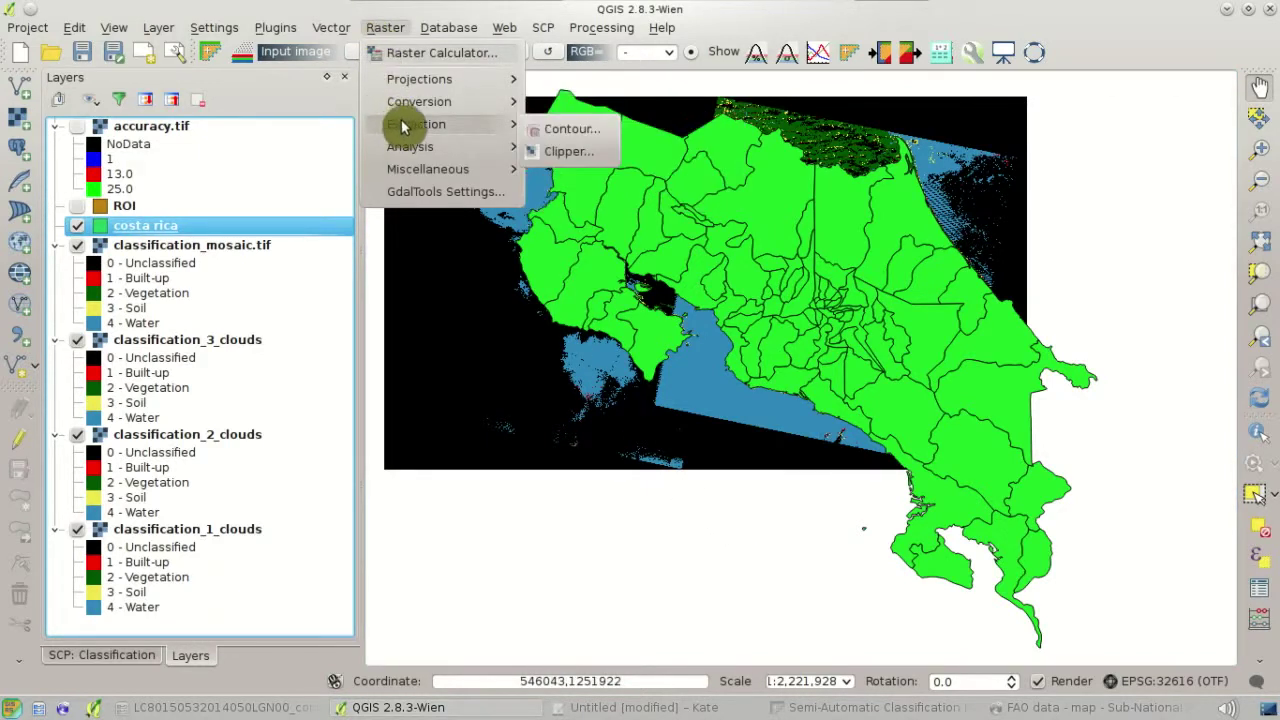
{"action": "left_click", "coordinate": [605, 152]}
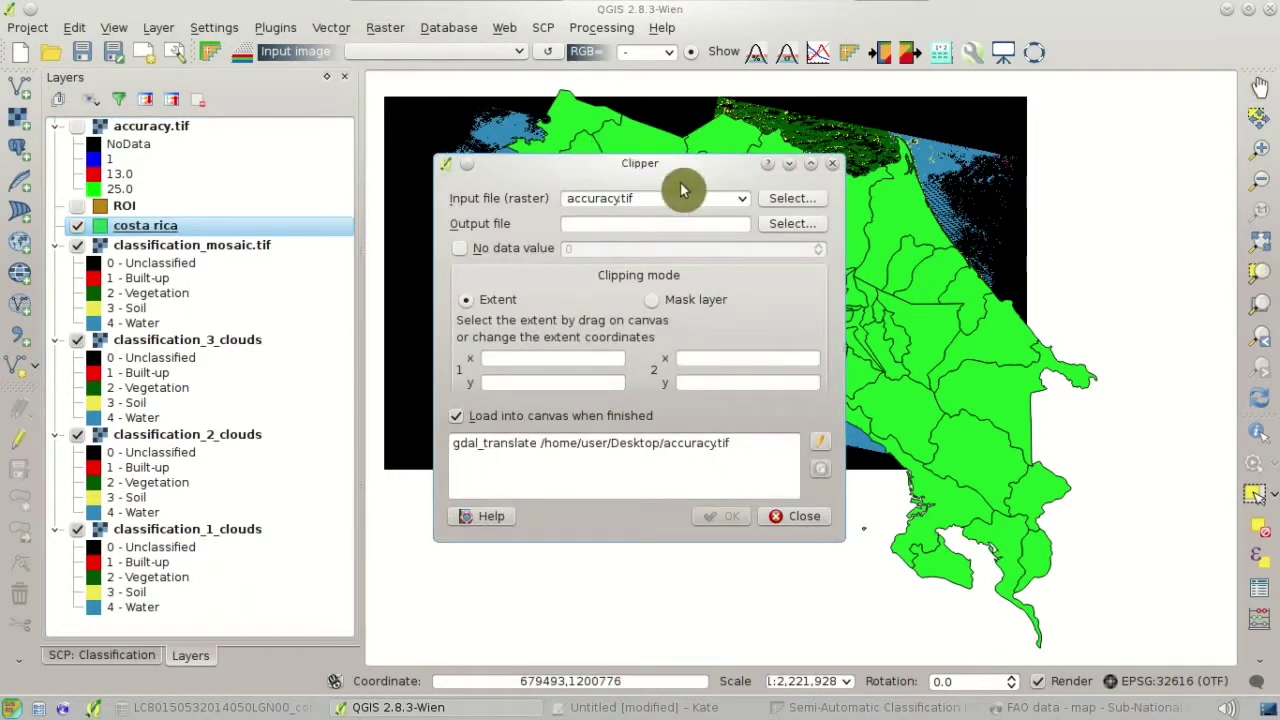
{"action": "left_click", "coordinate": [744, 200]}
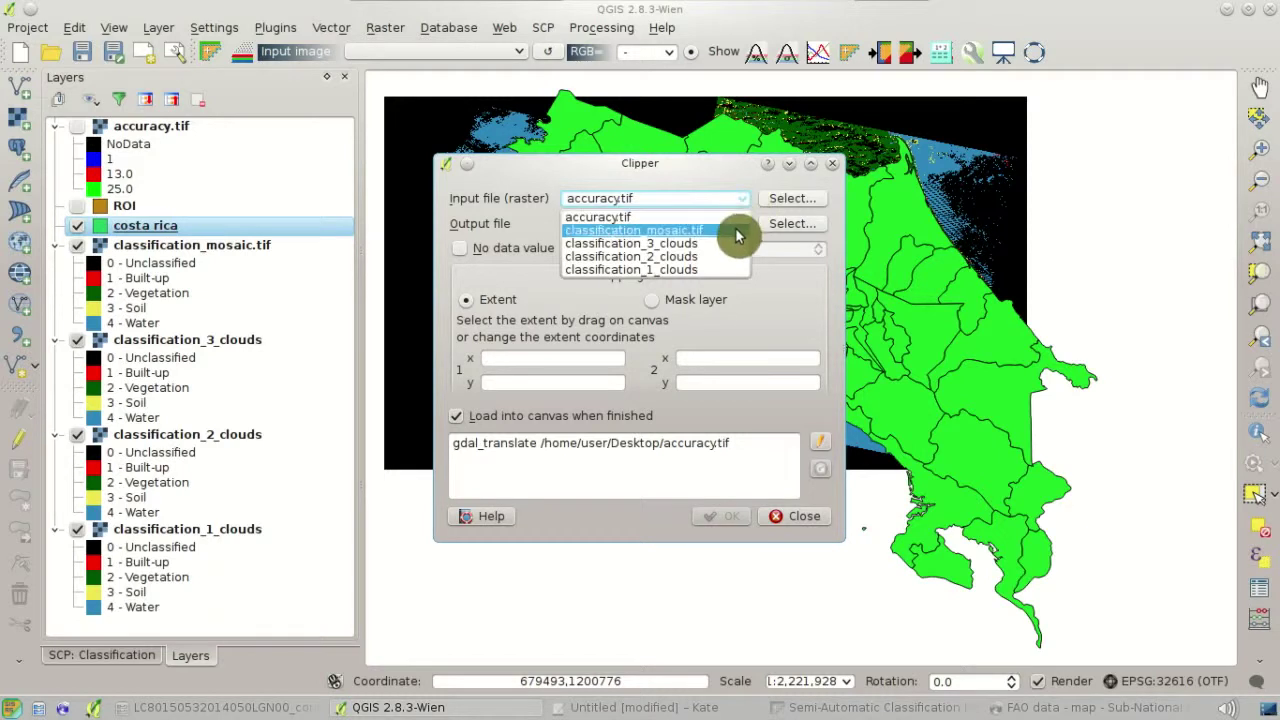
{"action": "left_click", "coordinate": [735, 230]}
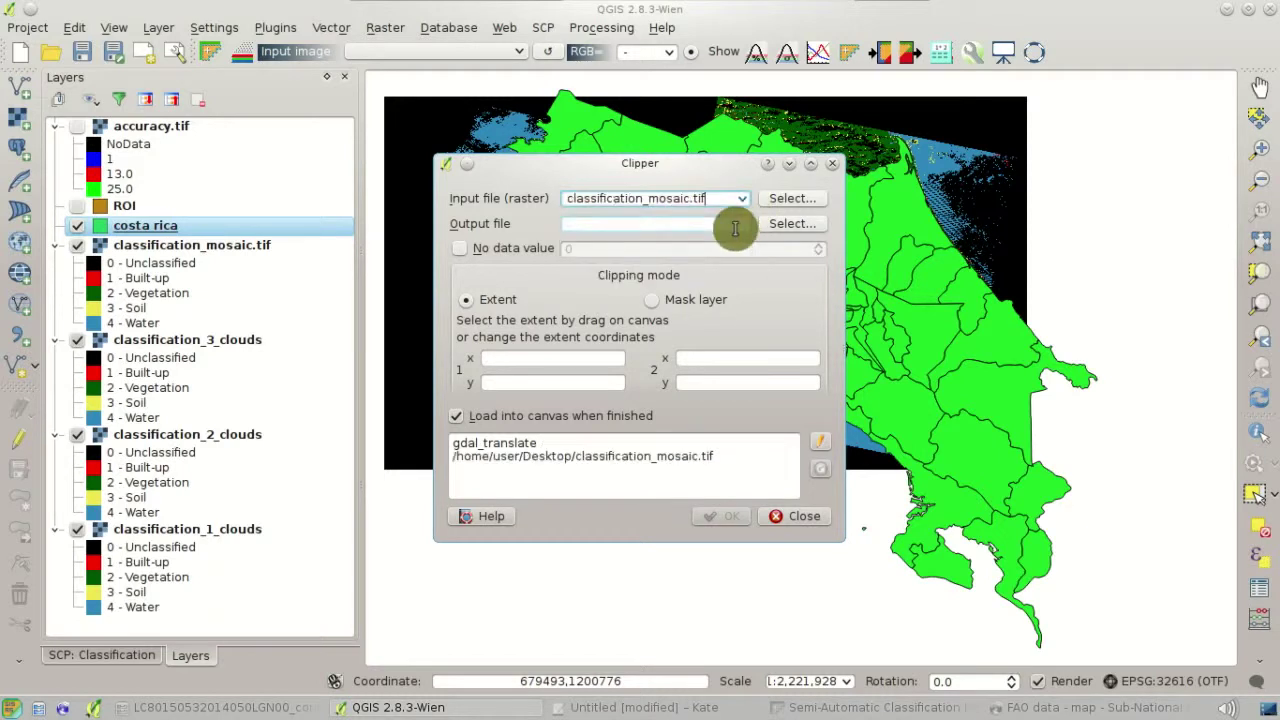
Set the Clipper's output file to classification_clip.tif in the Desktop folder.
{"action": "left_click", "coordinate": [792, 224]}
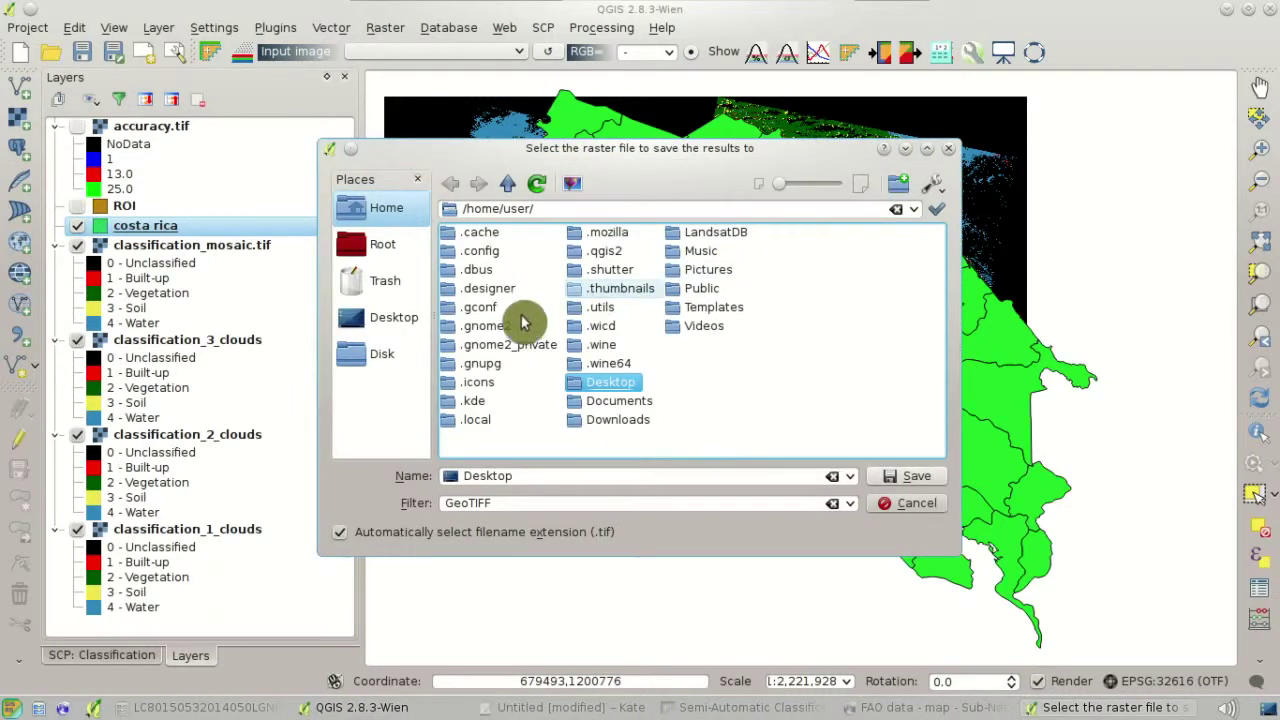
{"action": "left_click", "coordinate": [400, 323]}
{"action": "left_click_drag", "start_coordinate": [530, 475], "coordinate": [414, 472]}
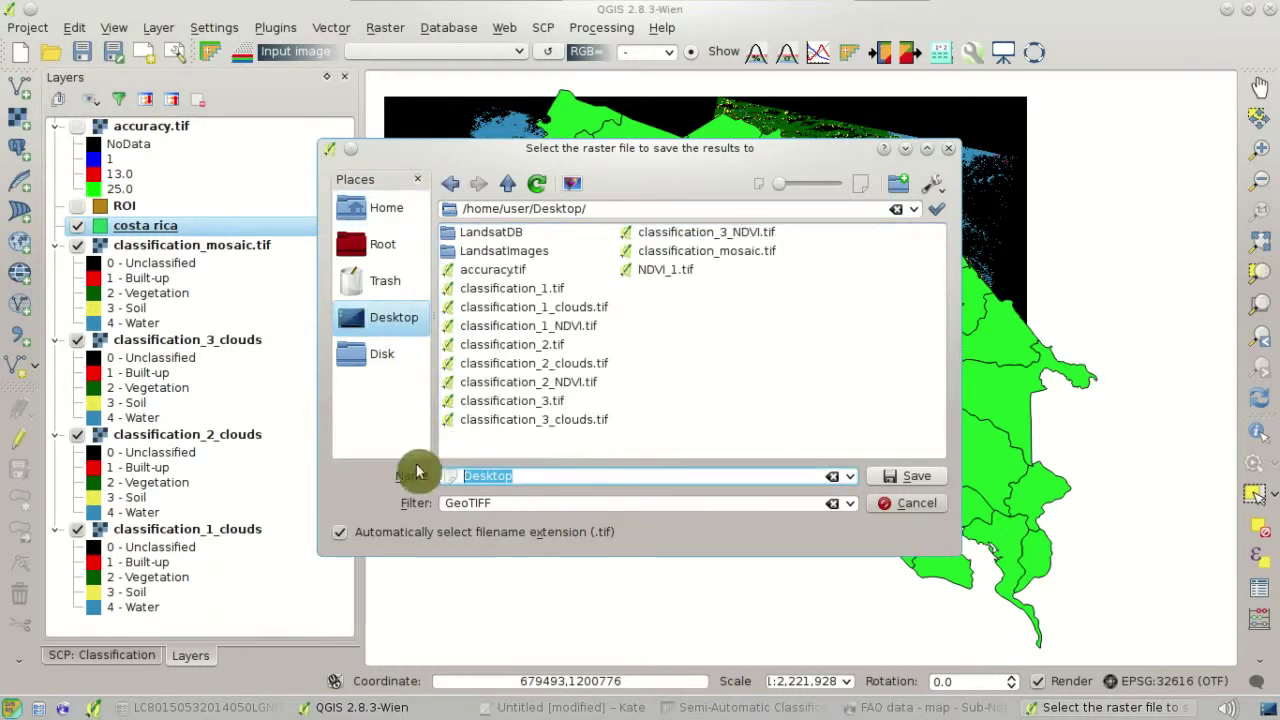
{"action": "type", "text": "classificatio"}
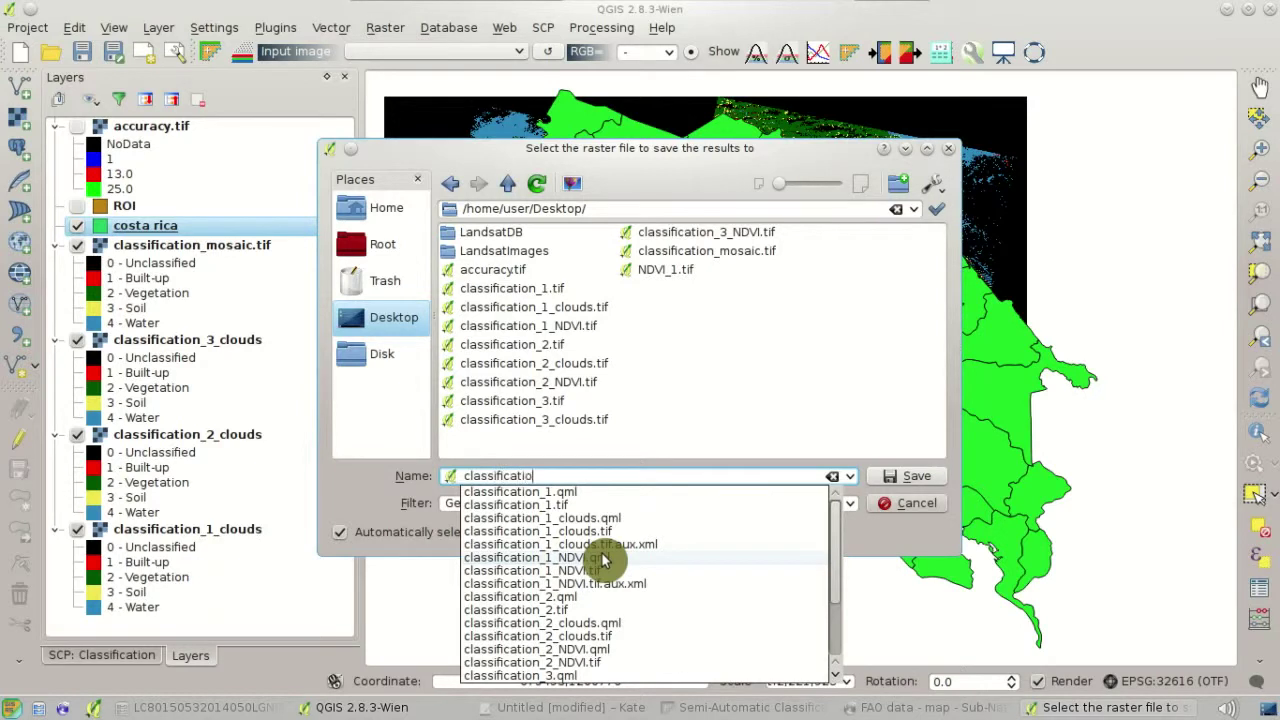
{"action": "type", "text": "n_clip.tif"}
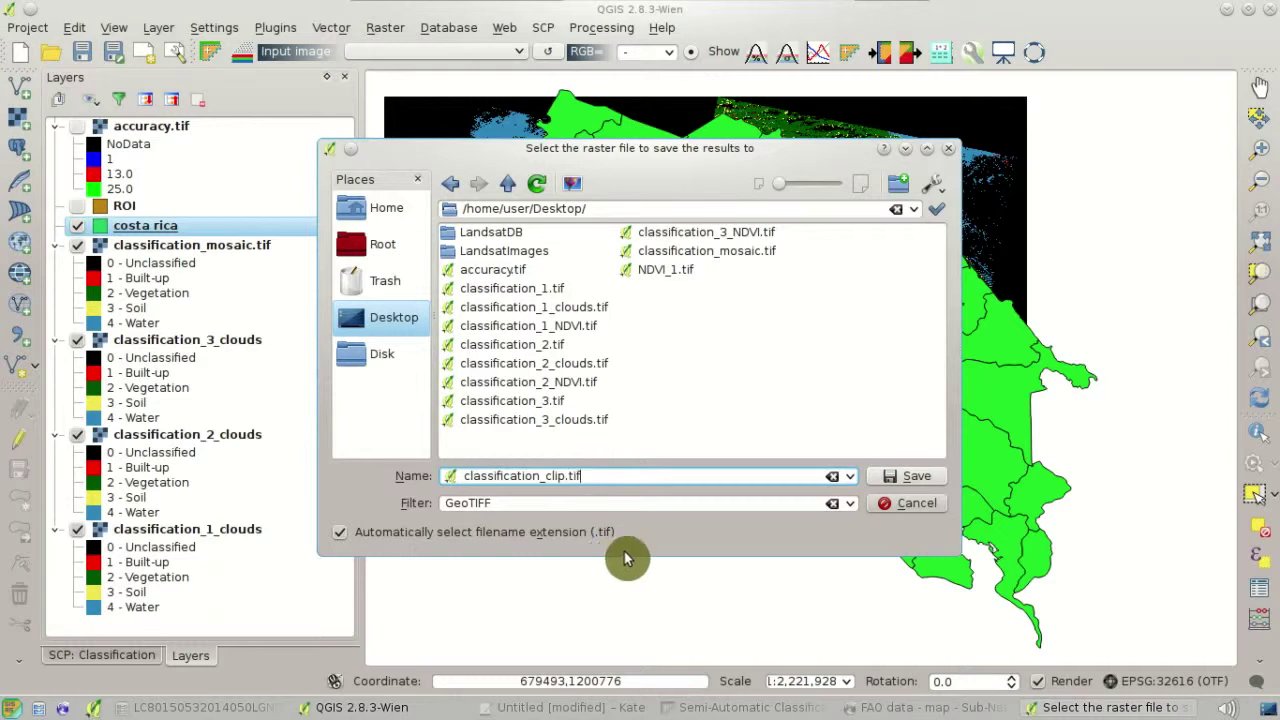
{"action": "left_click", "coordinate": [905, 480]}
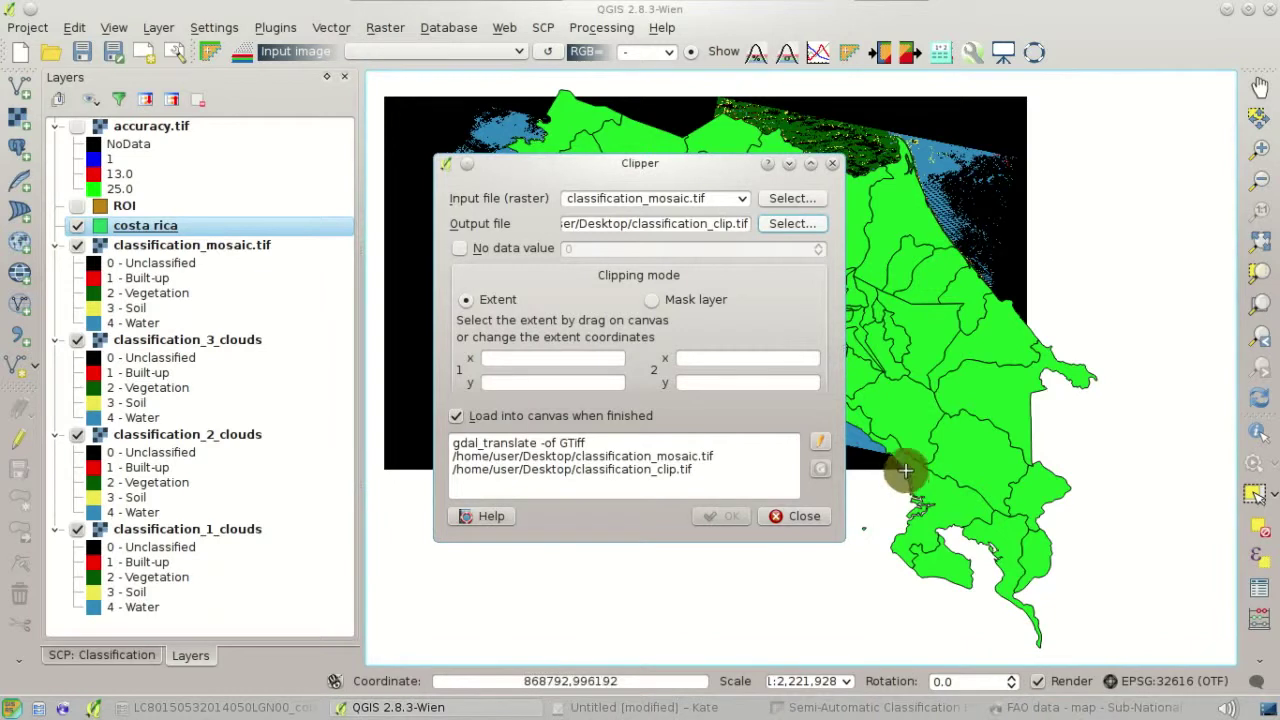
Clip the mosaic using the costa rica layer as mask with a no data value of 0, and close the Clipper.
{"action": "left_click", "coordinate": [657, 300]}
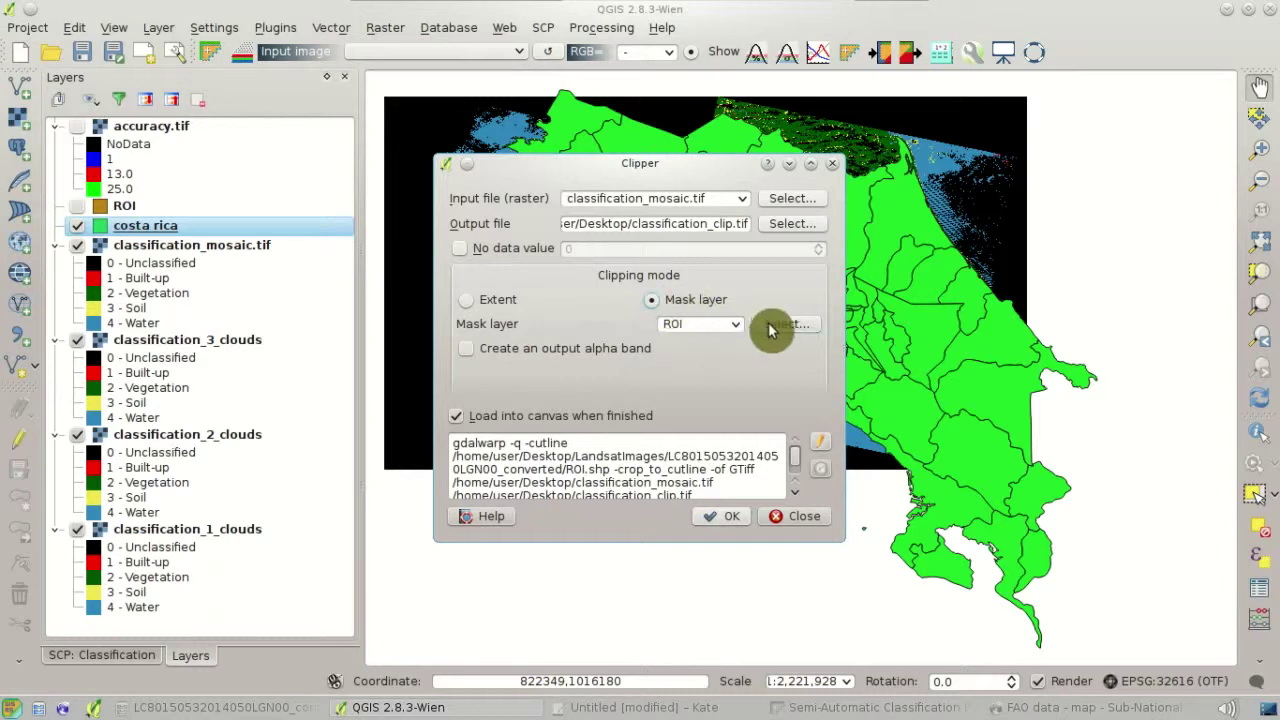
{"action": "left_click", "coordinate": [740, 324]}
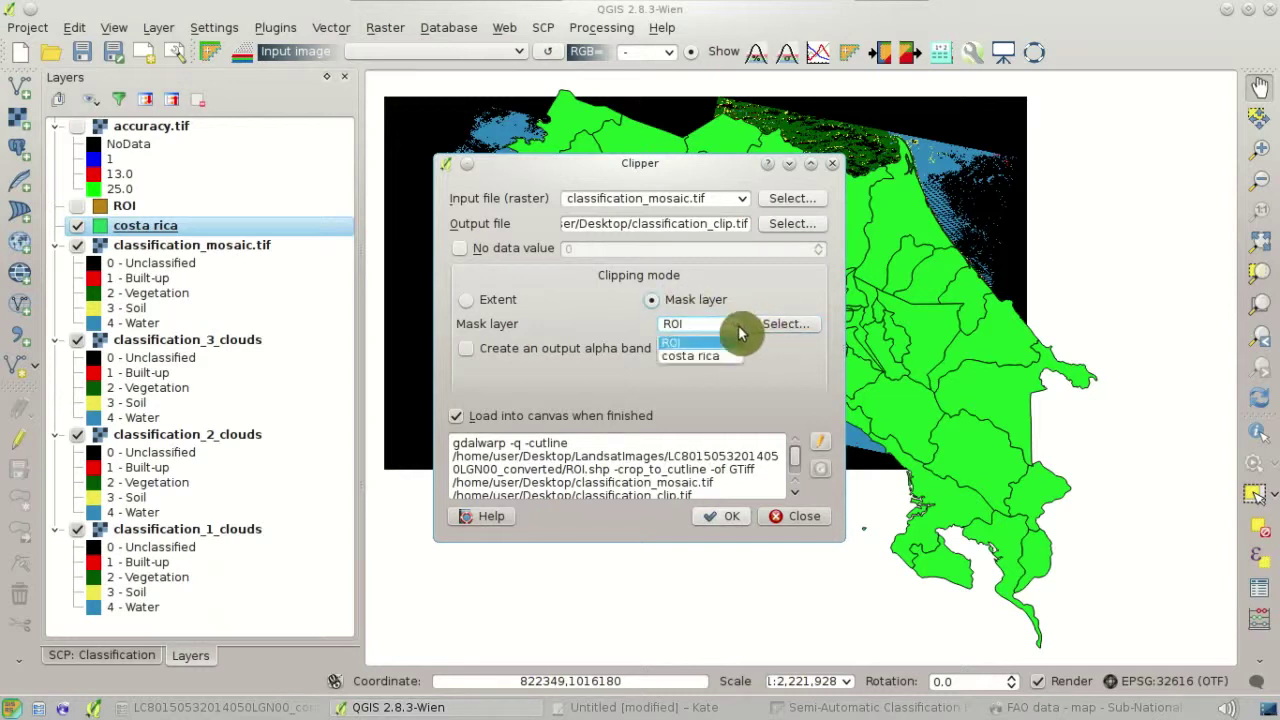
{"action": "left_click", "coordinate": [729, 357]}
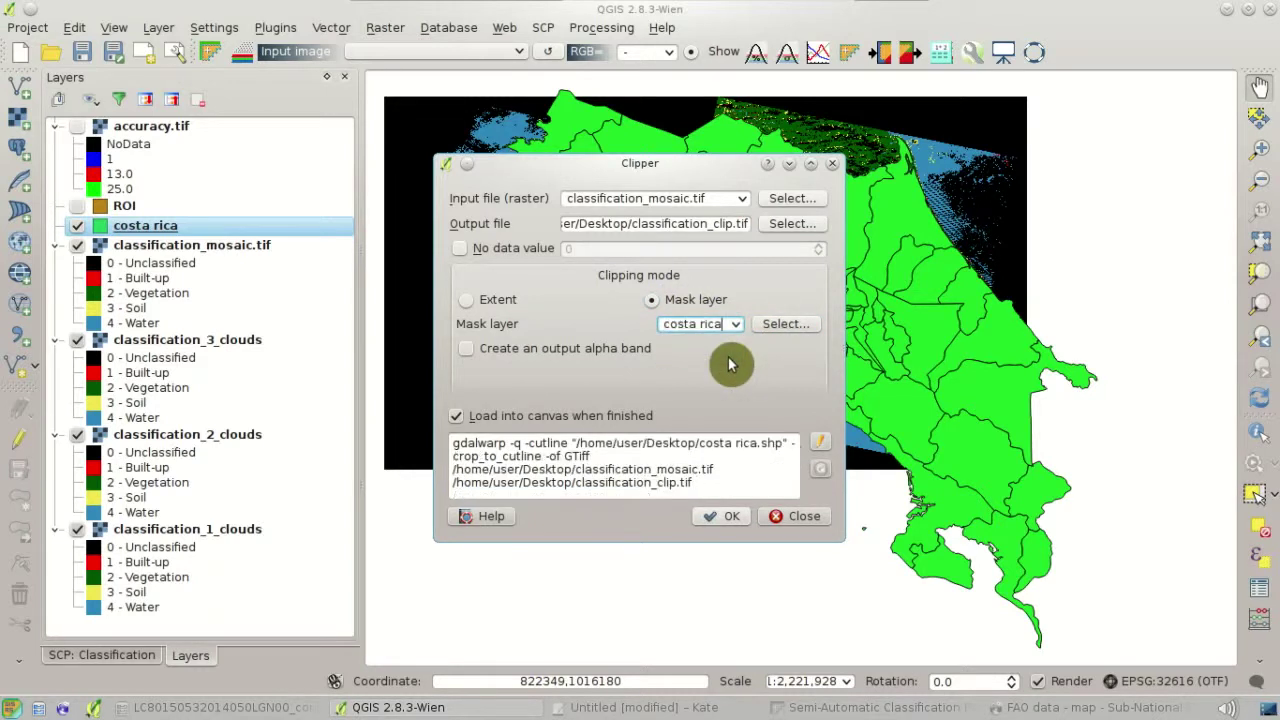
{"action": "left_click", "coordinate": [535, 252]}
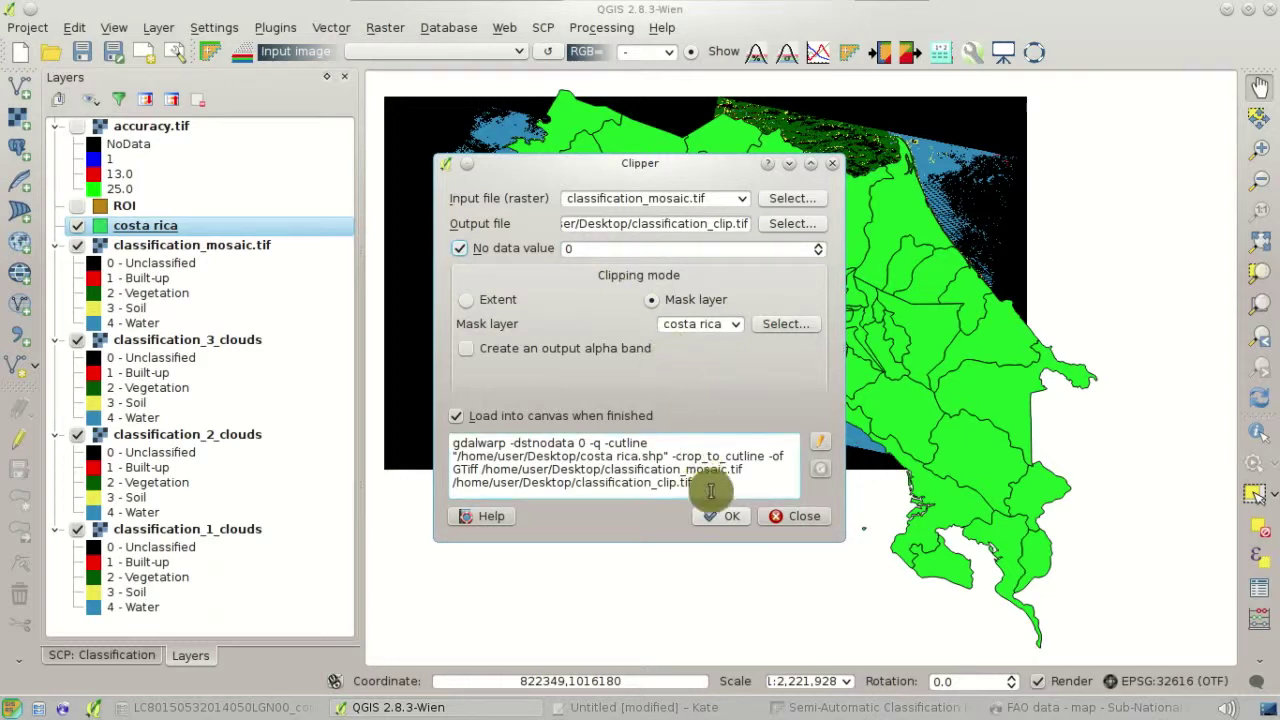
{"action": "left_click", "coordinate": [727, 520]}
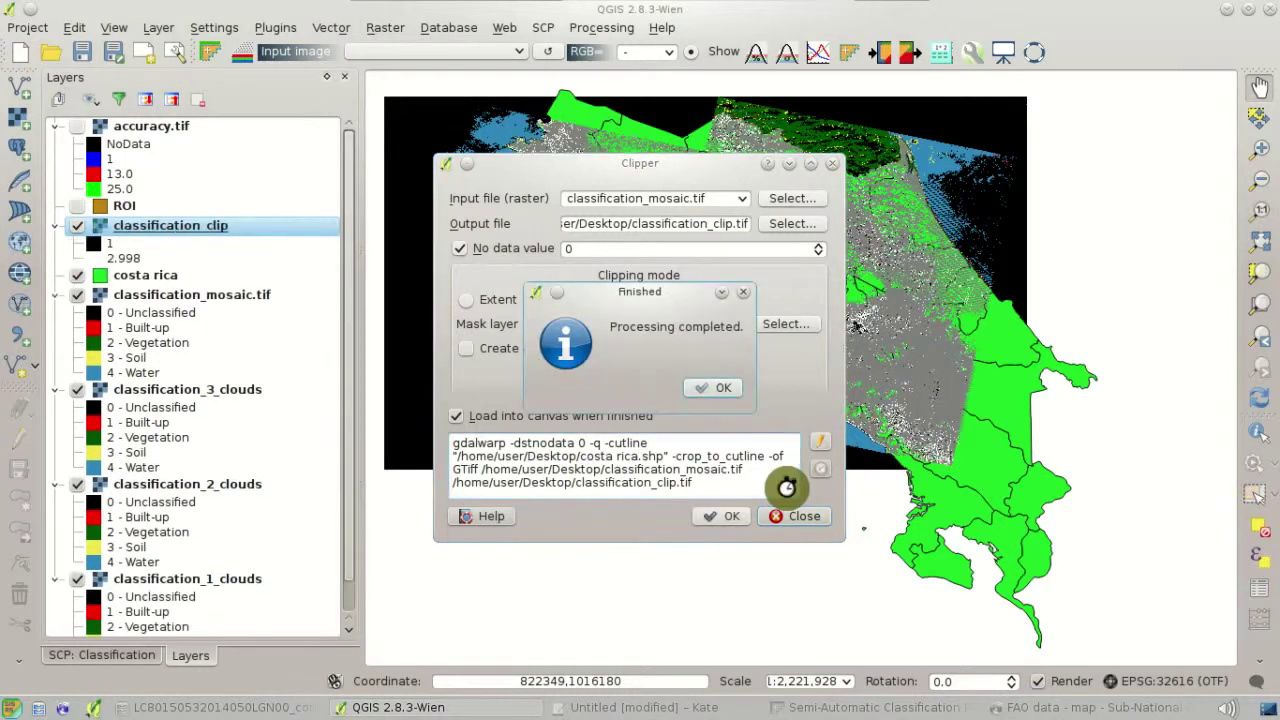
{"action": "left_click", "coordinate": [716, 399]}
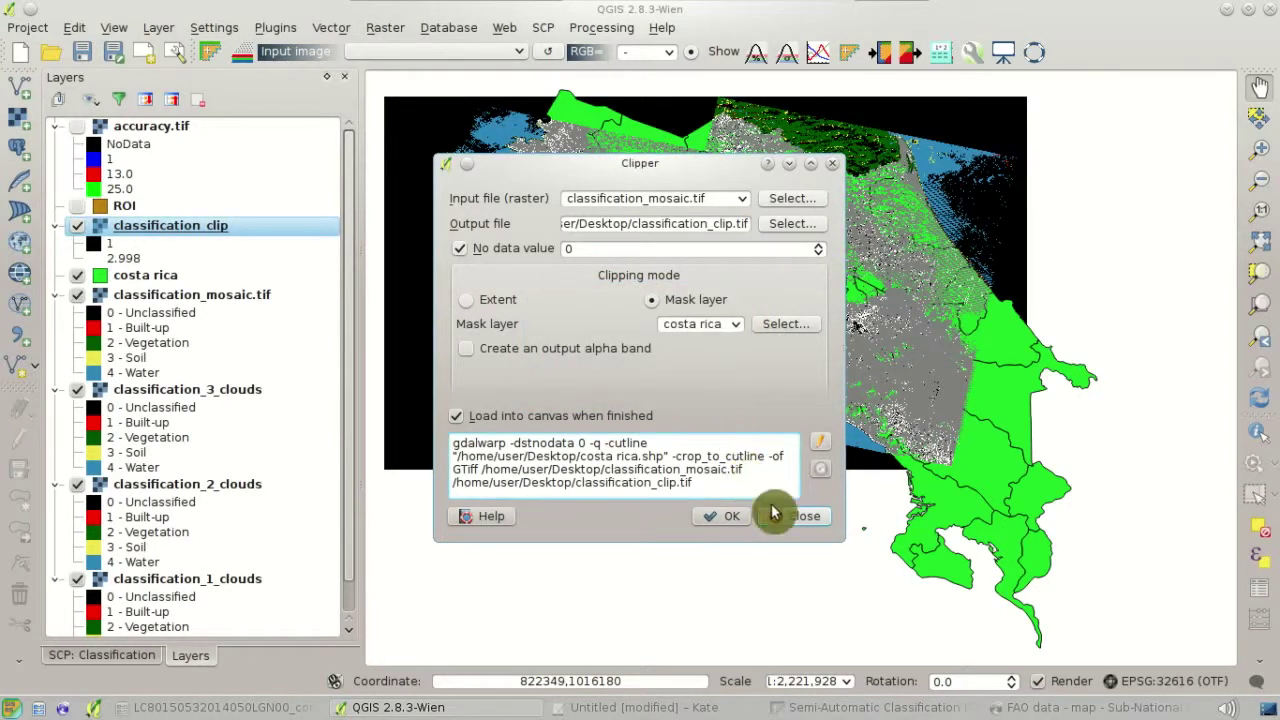
{"action": "left_click", "coordinate": [800, 516]}
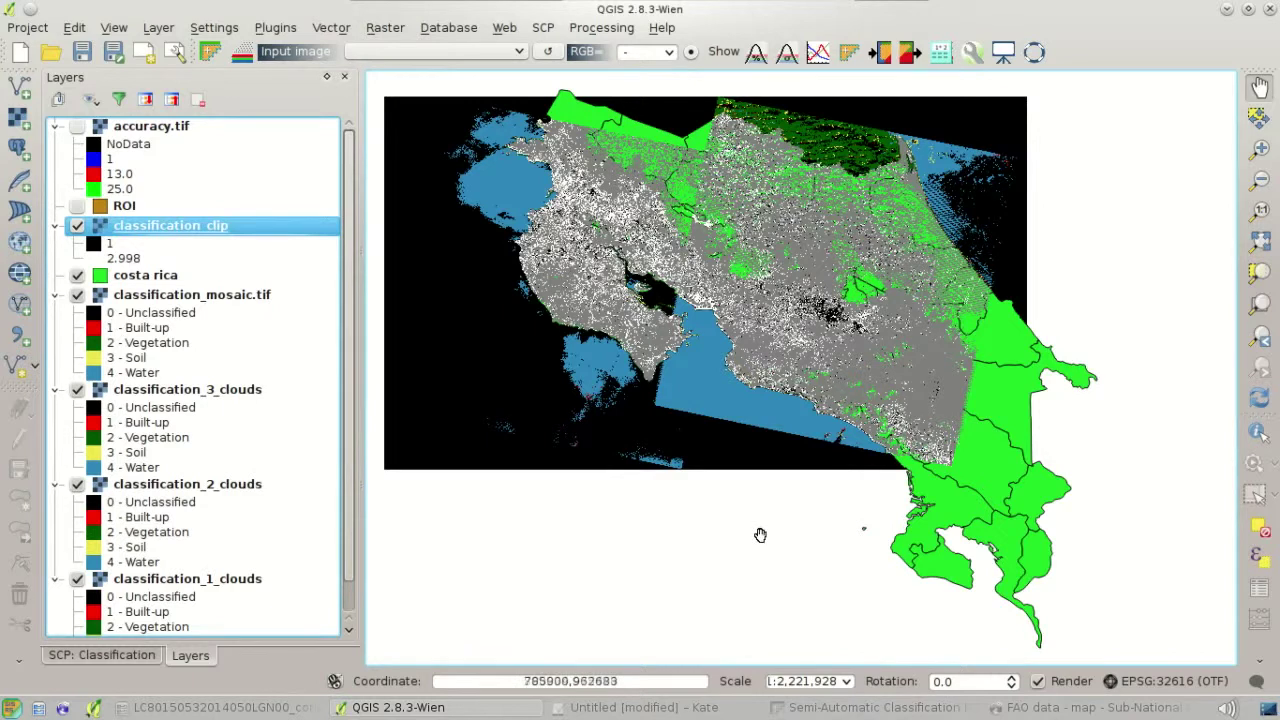
Copy the style of classification_mosaic.tif and paste it onto the classification_clip layer.
{"action": "right_click", "coordinate": [273, 296]}
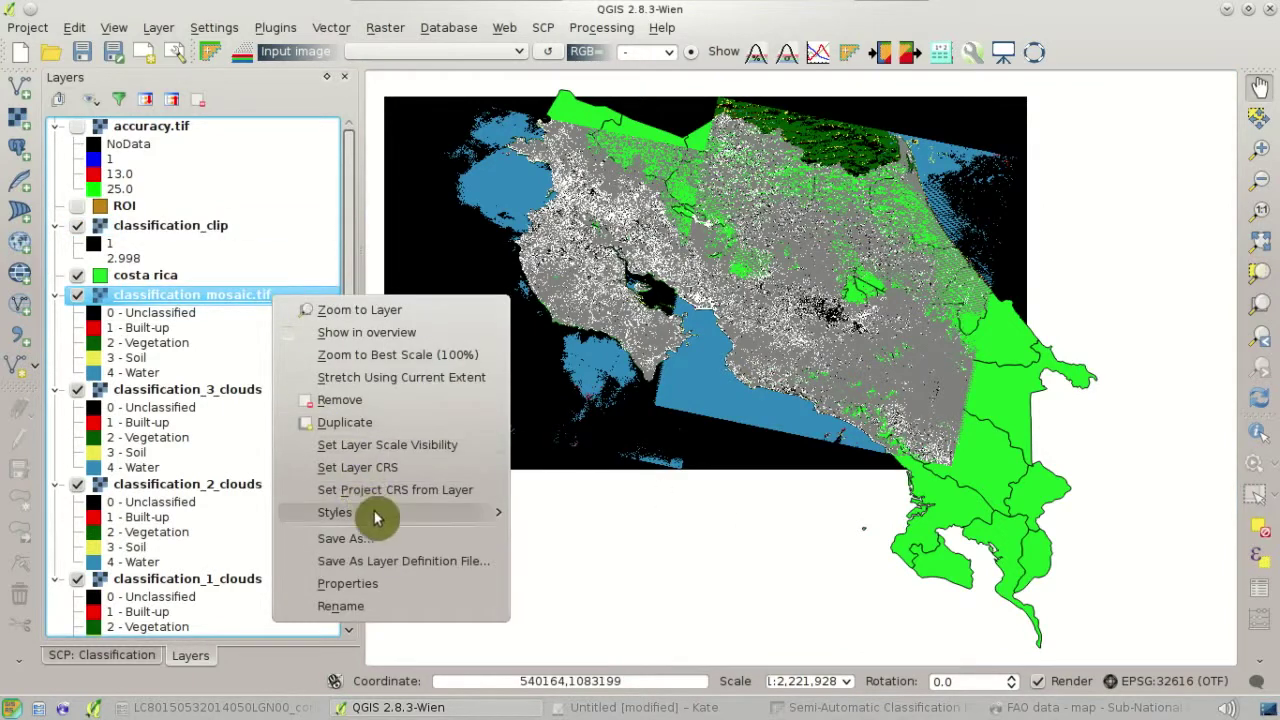
{"action": "mouse_move", "coordinate": [376, 515]}
{"action": "left_click", "coordinate": [543, 518]}
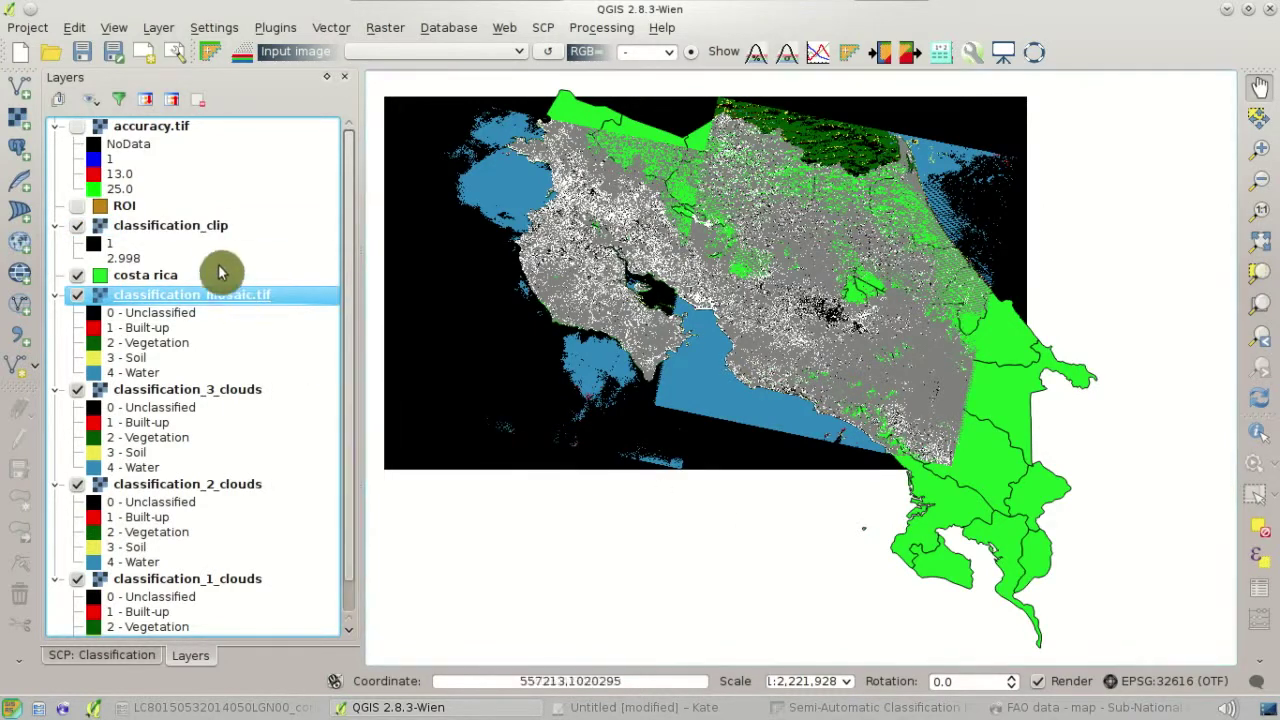
{"action": "right_click", "coordinate": [207, 226]}
{"action": "mouse_move", "coordinate": [398, 455]}
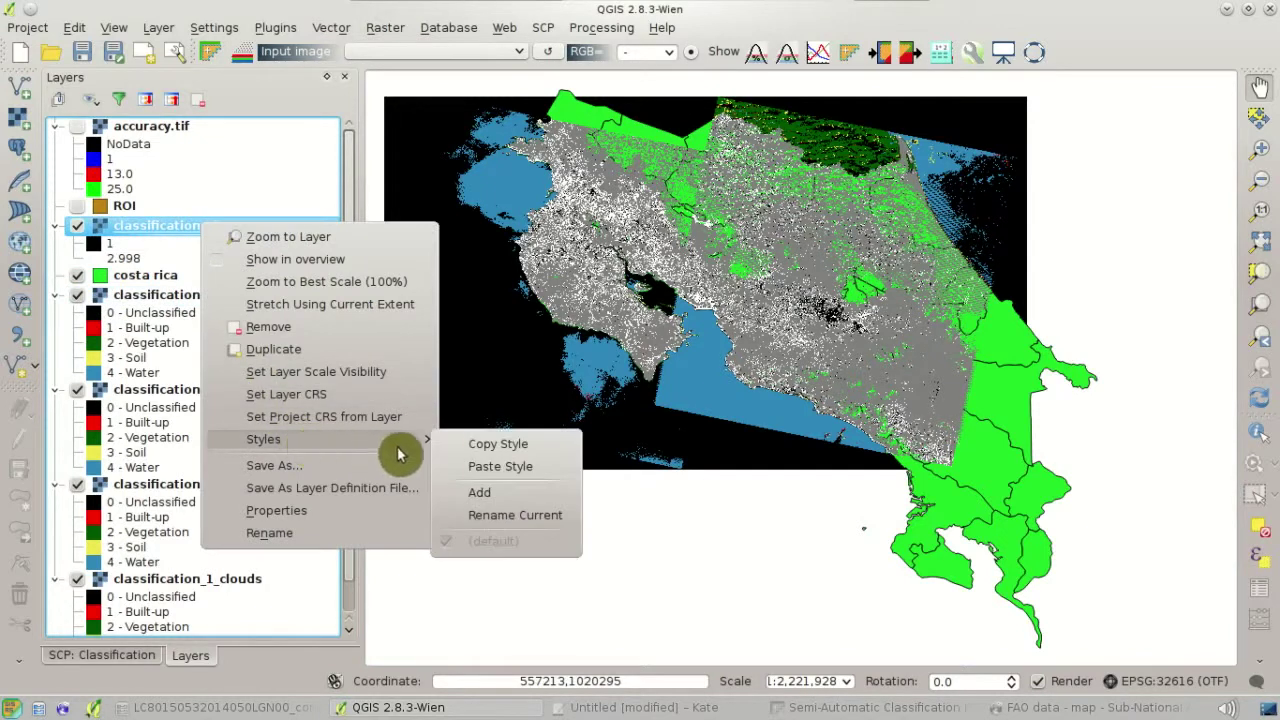
{"action": "left_click", "coordinate": [496, 467]}
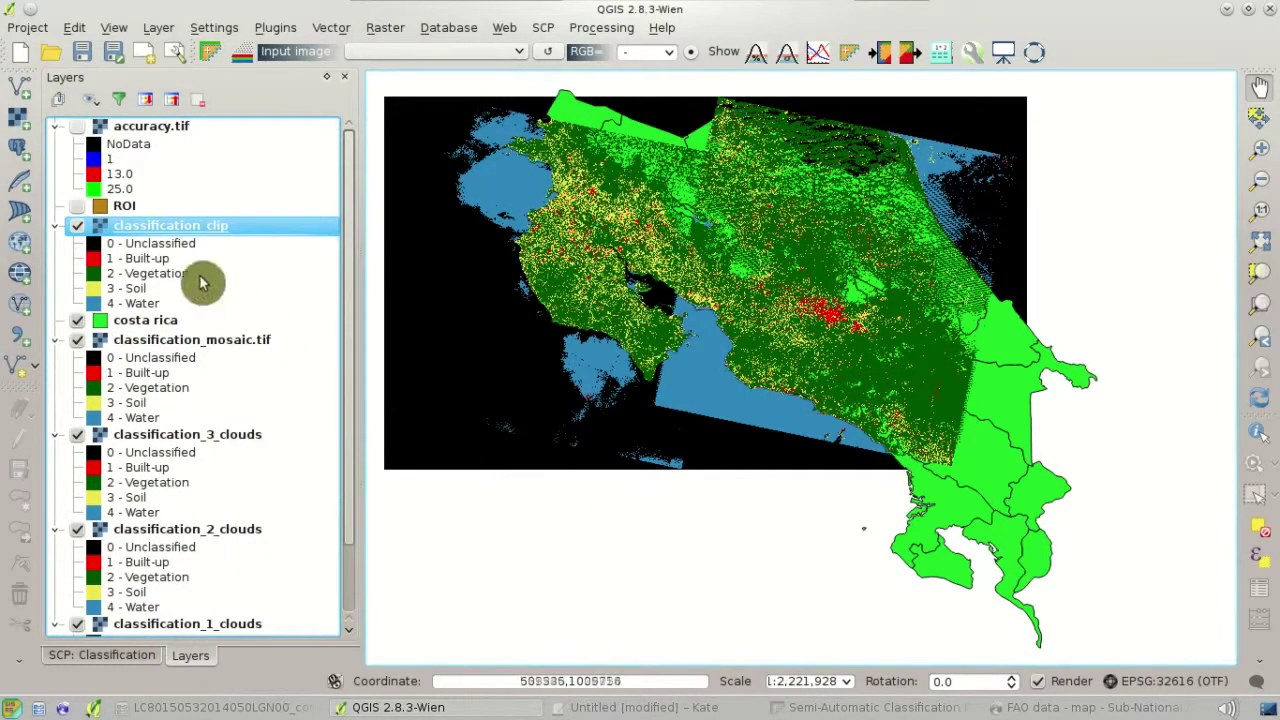
Hide all layers except classification_clip and zoom to that layer's extent.
{"action": "left_click", "coordinate": [91, 101]}
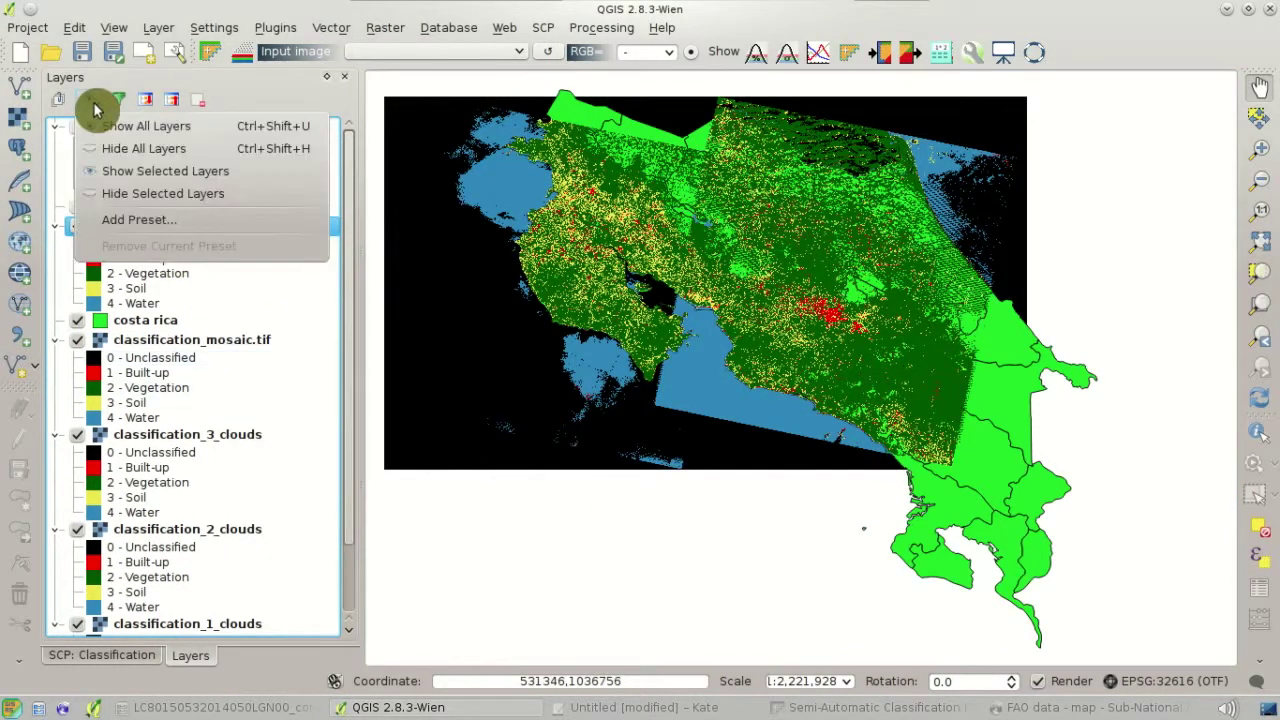
{"action": "left_click", "coordinate": [128, 146]}
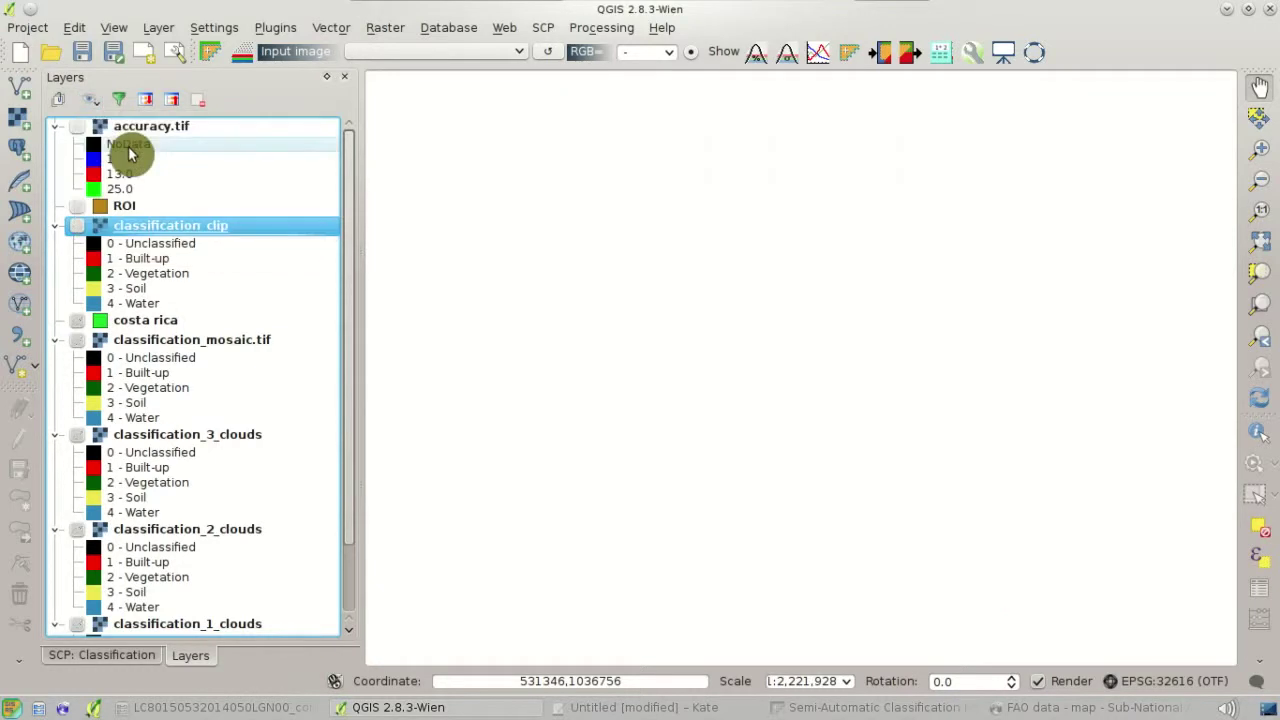
{"action": "left_click", "coordinate": [77, 226]}
{"action": "right_click", "coordinate": [252, 229]}
{"action": "left_click", "coordinate": [277, 240]}
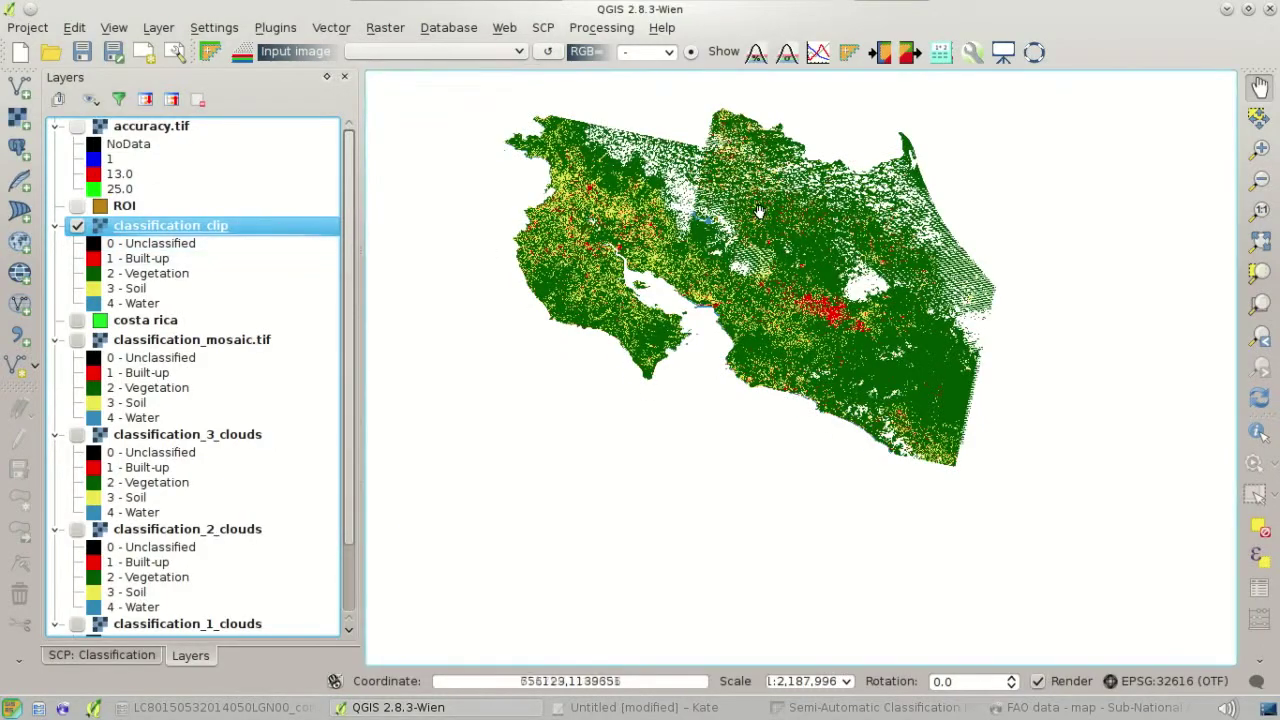
Examine the land cover classes of classification_clip up close in several areas, and return to the layer's full extent.
{"action": "scroll", "coordinate": [759, 212], "scroll_direction": "up", "scroll_amount": 1}
{"action": "scroll", "coordinate": [642, 312], "scroll_direction": "up", "scroll_amount": 1}
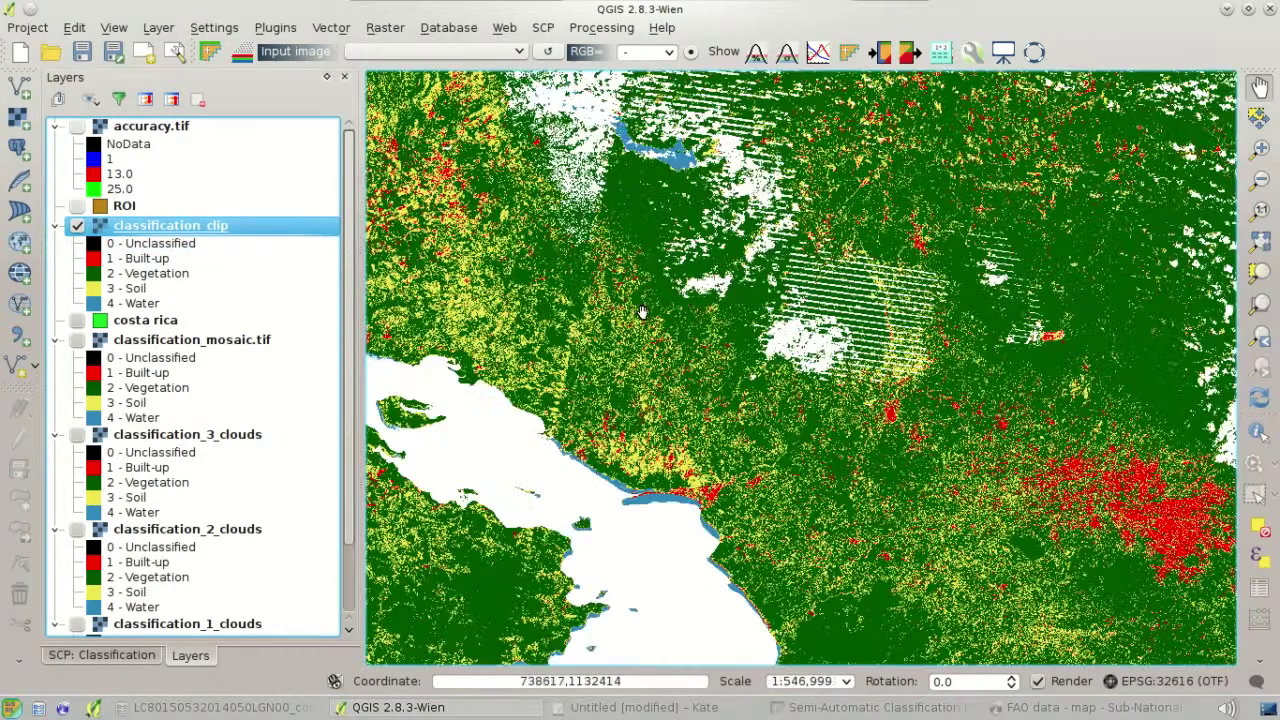
{"action": "left_click_drag", "start_coordinate": [652, 333], "coordinate": [778, 447]}
{"action": "left_click_drag", "start_coordinate": [600, 350], "coordinate": [834, 386]}
{"action": "left_click_drag", "start_coordinate": [872, 270], "coordinate": [682, 264]}
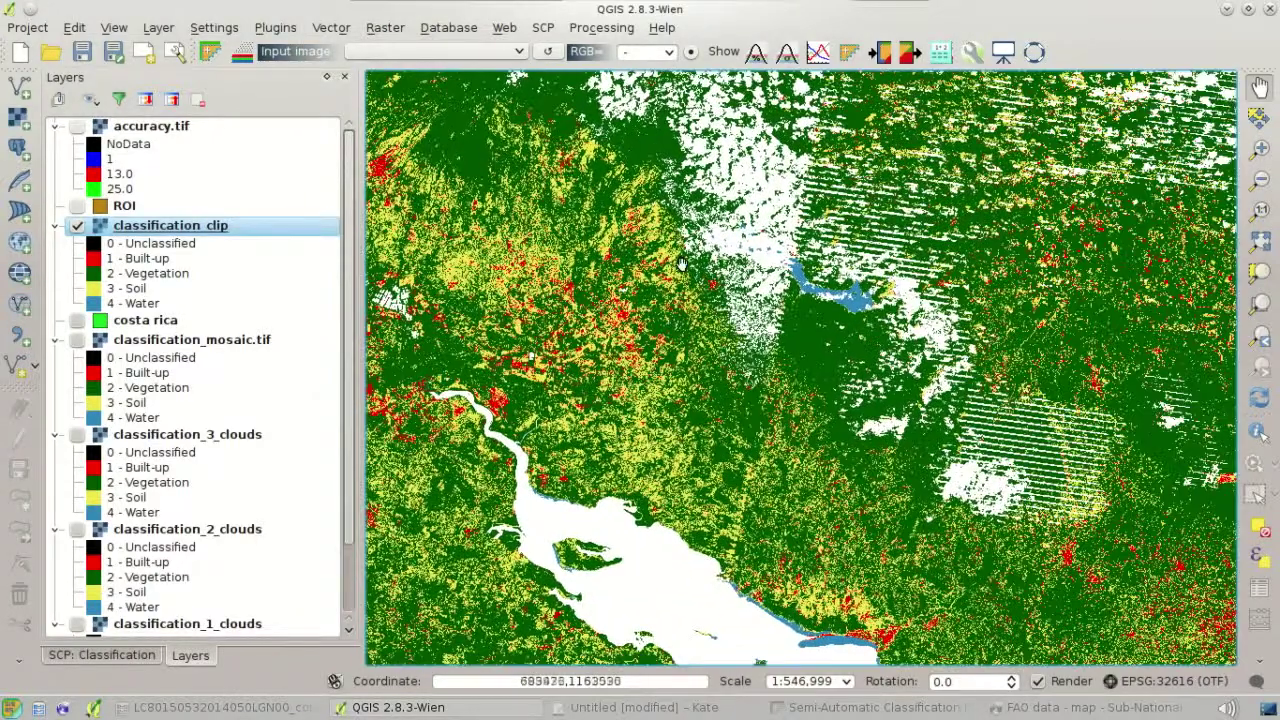
{"action": "left_click_drag", "start_coordinate": [960, 488], "coordinate": [706, 311]}
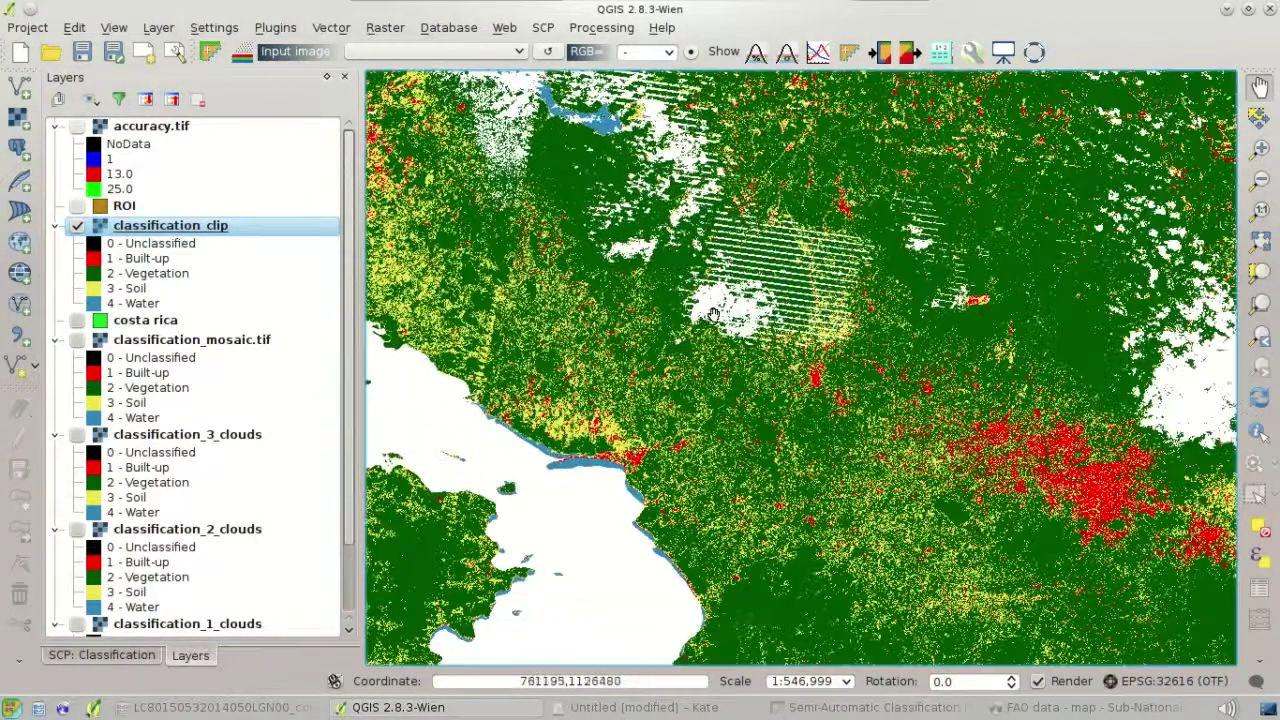
{"action": "right_click", "coordinate": [286, 236]}
{"action": "left_click", "coordinate": [316, 246]}
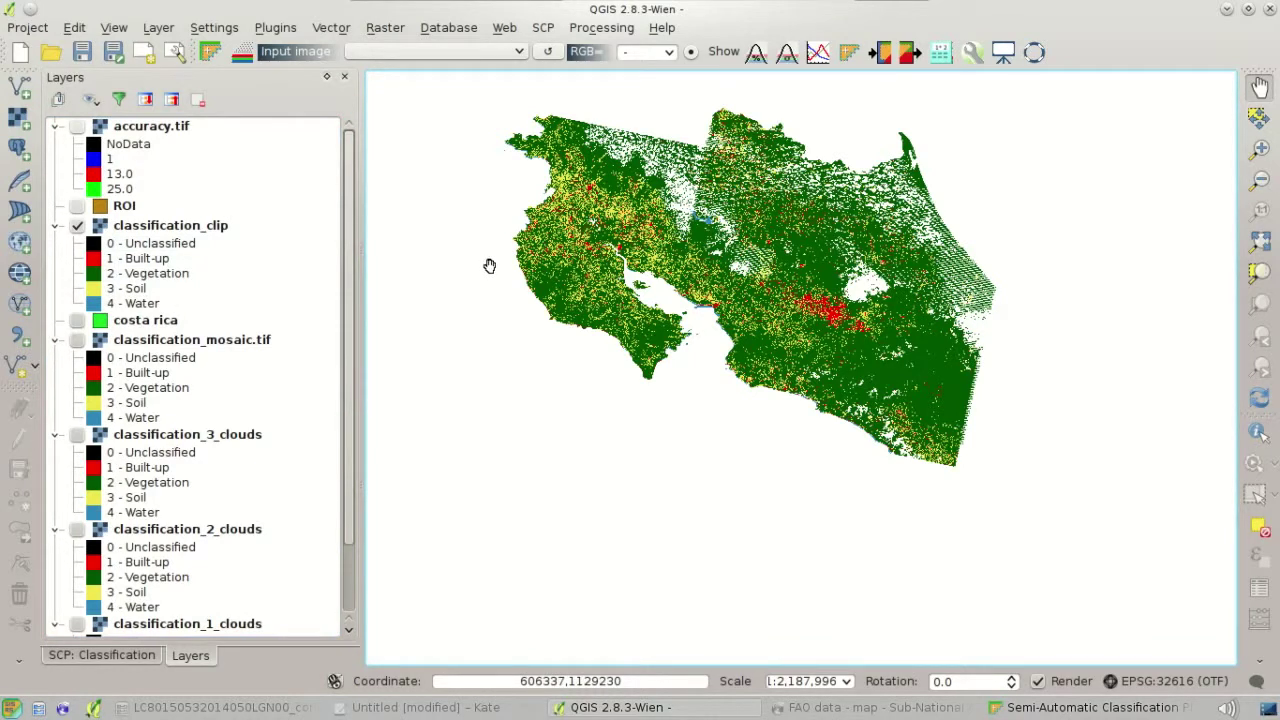
Calculate the SCP classification report for classification_clip, using 0 as the NoData value.
{"action": "left_click", "coordinate": [546, 35]}
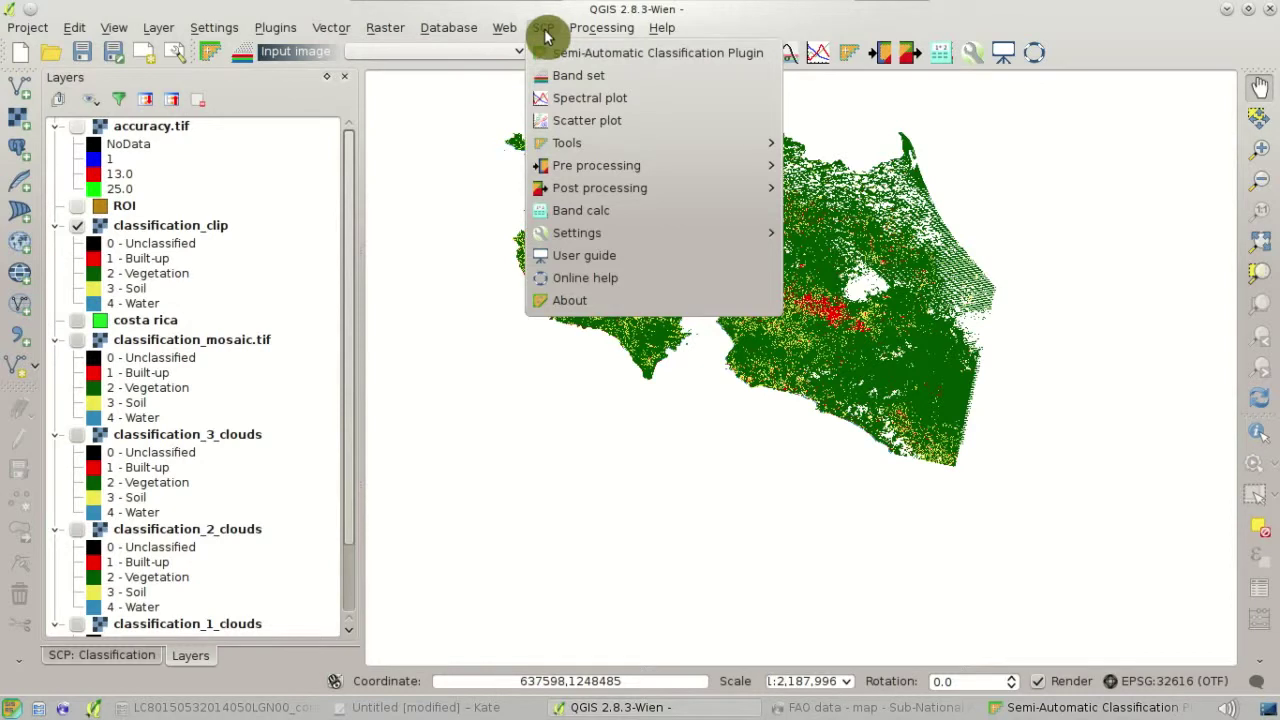
{"action": "mouse_move", "coordinate": [560, 186]}
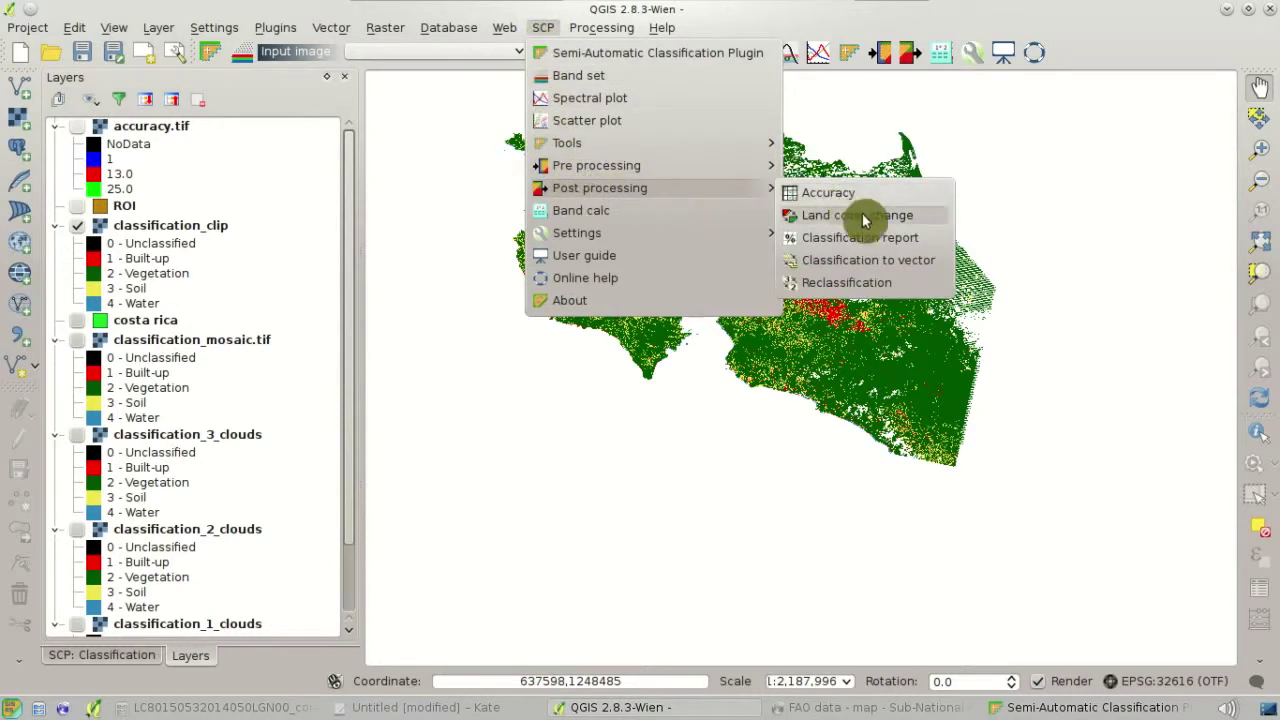
{"action": "left_click", "coordinate": [930, 246]}
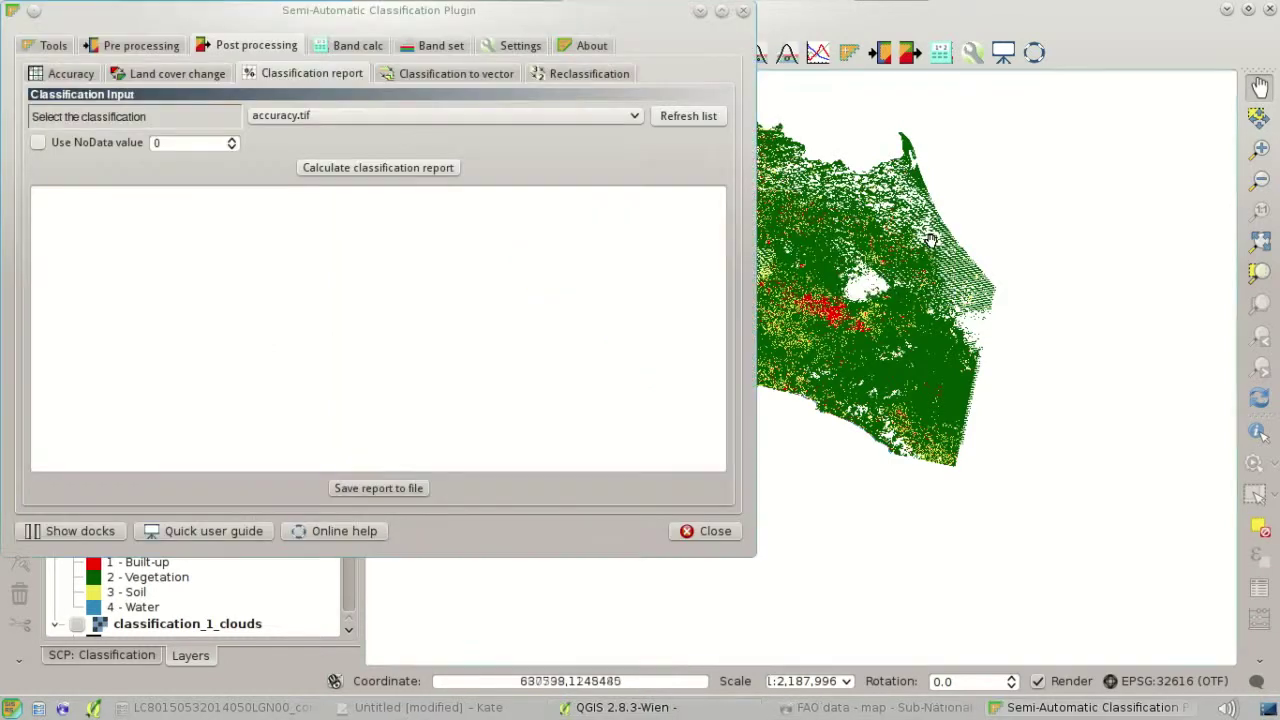
{"action": "left_click_drag", "start_coordinate": [604, 22], "coordinate": [914, 147]}
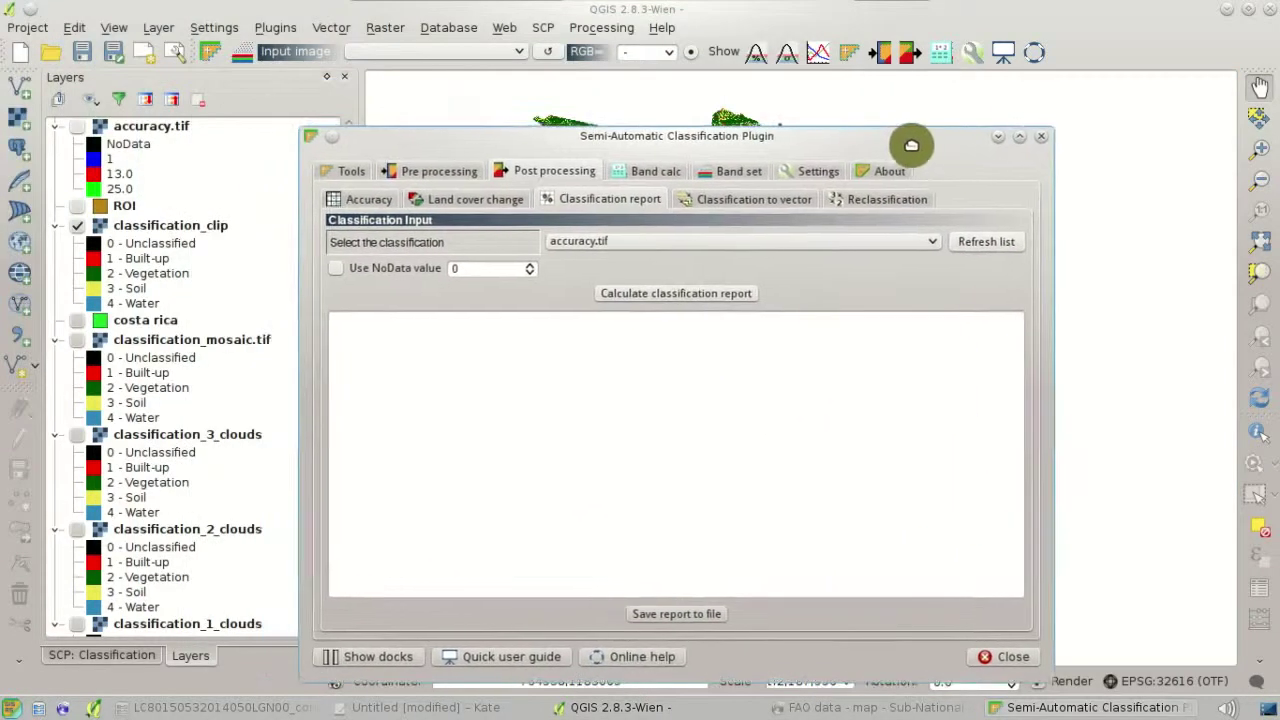
{"action": "left_click", "coordinate": [1012, 250]}
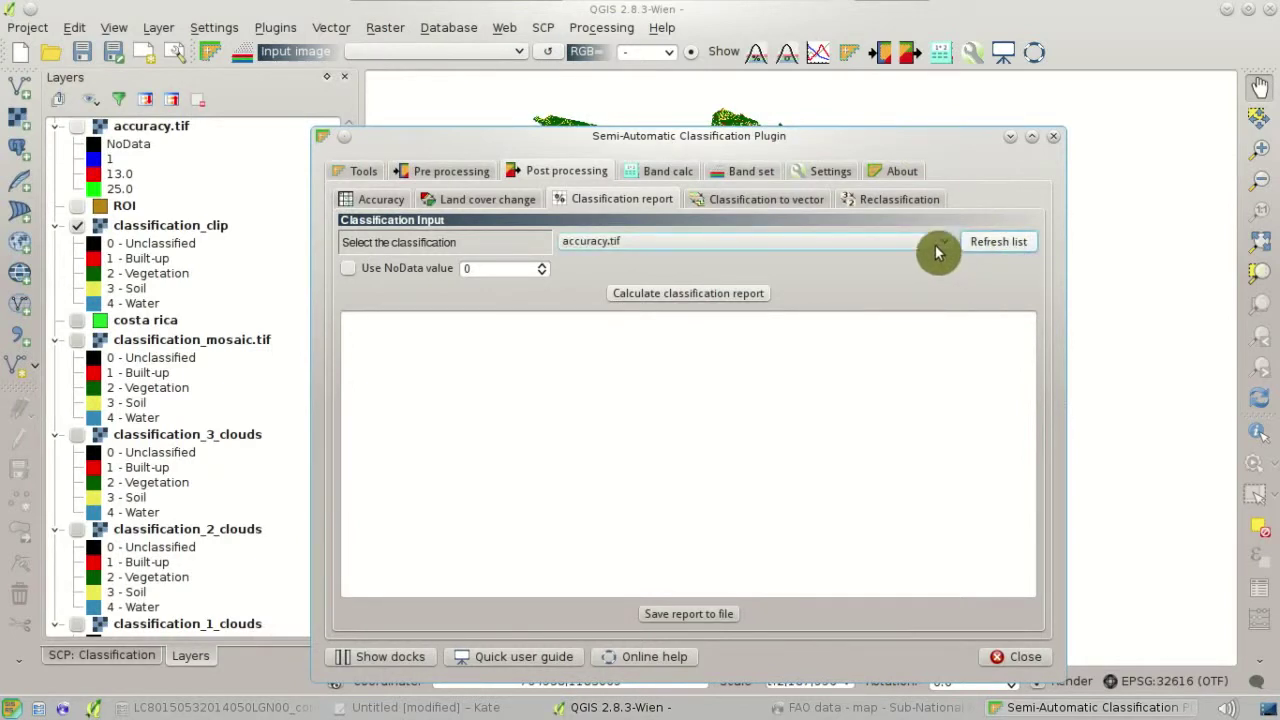
{"action": "left_click", "coordinate": [937, 250]}
{"action": "left_click", "coordinate": [930, 274]}
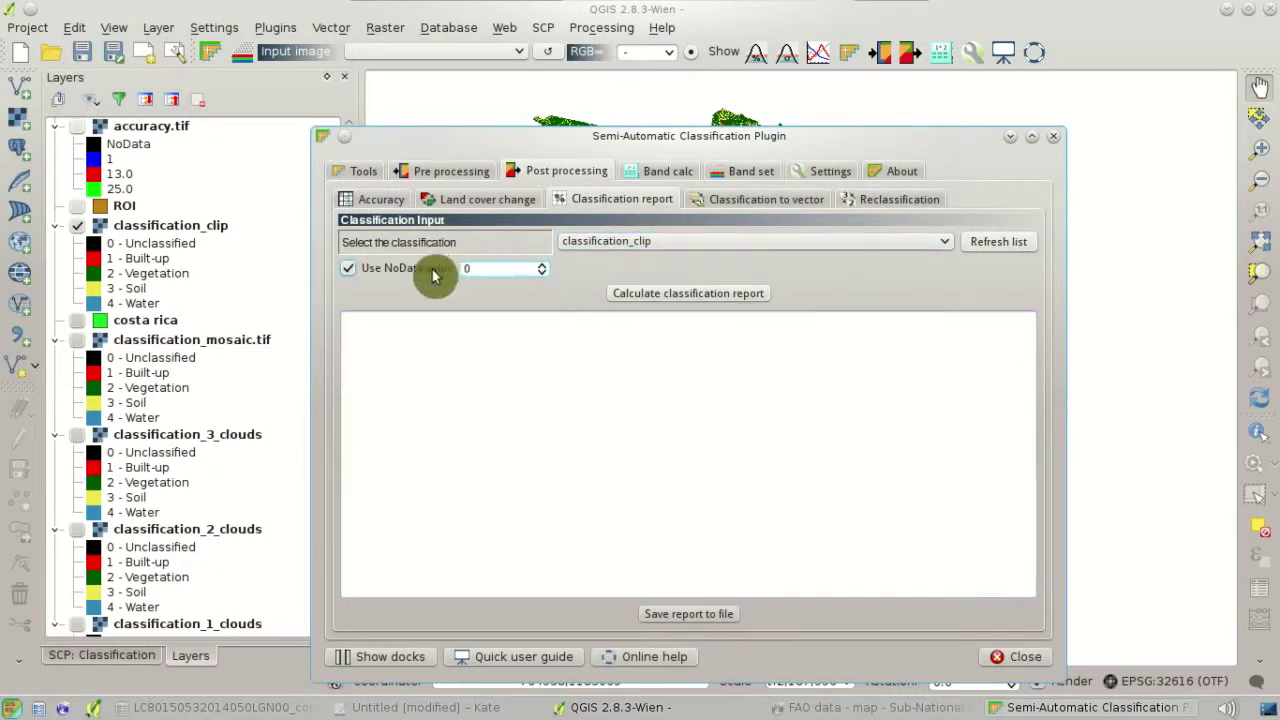
{"action": "left_click", "coordinate": [752, 300]}
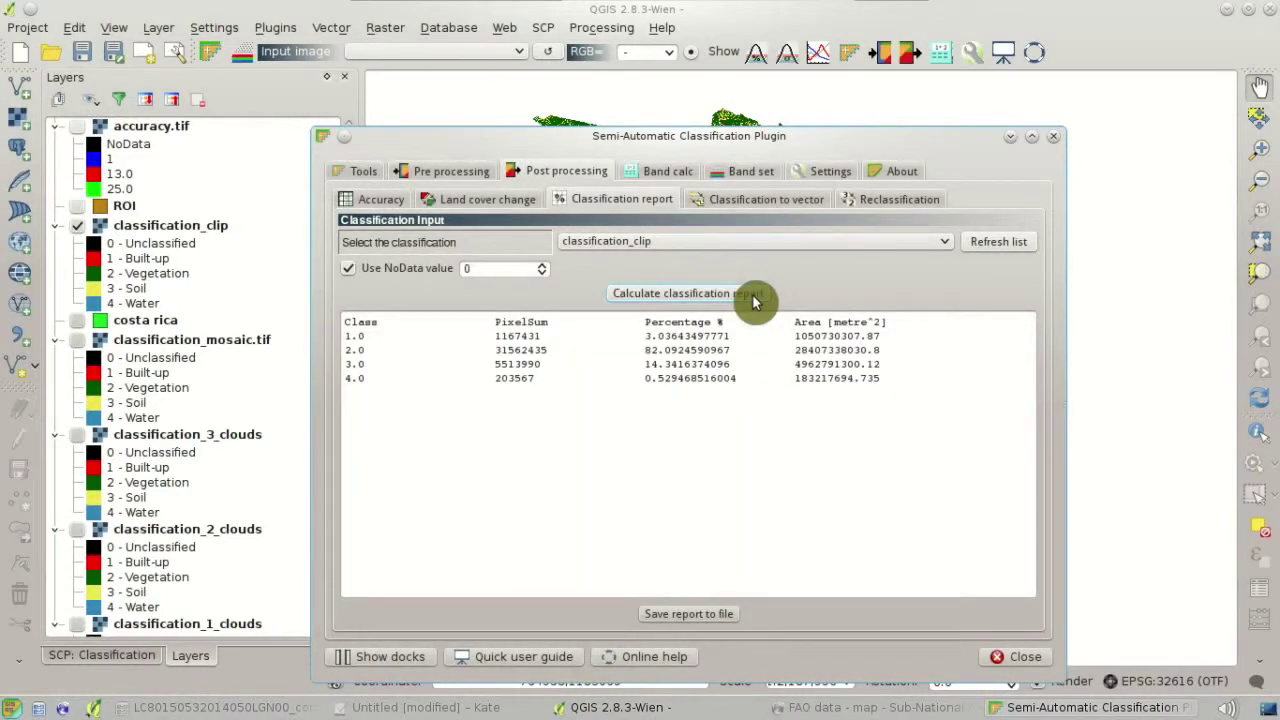
{"action": "left_click_drag", "start_coordinate": [906, 400], "coordinate": [366, 327]}
{"action": "left_click", "coordinate": [437, 397]}
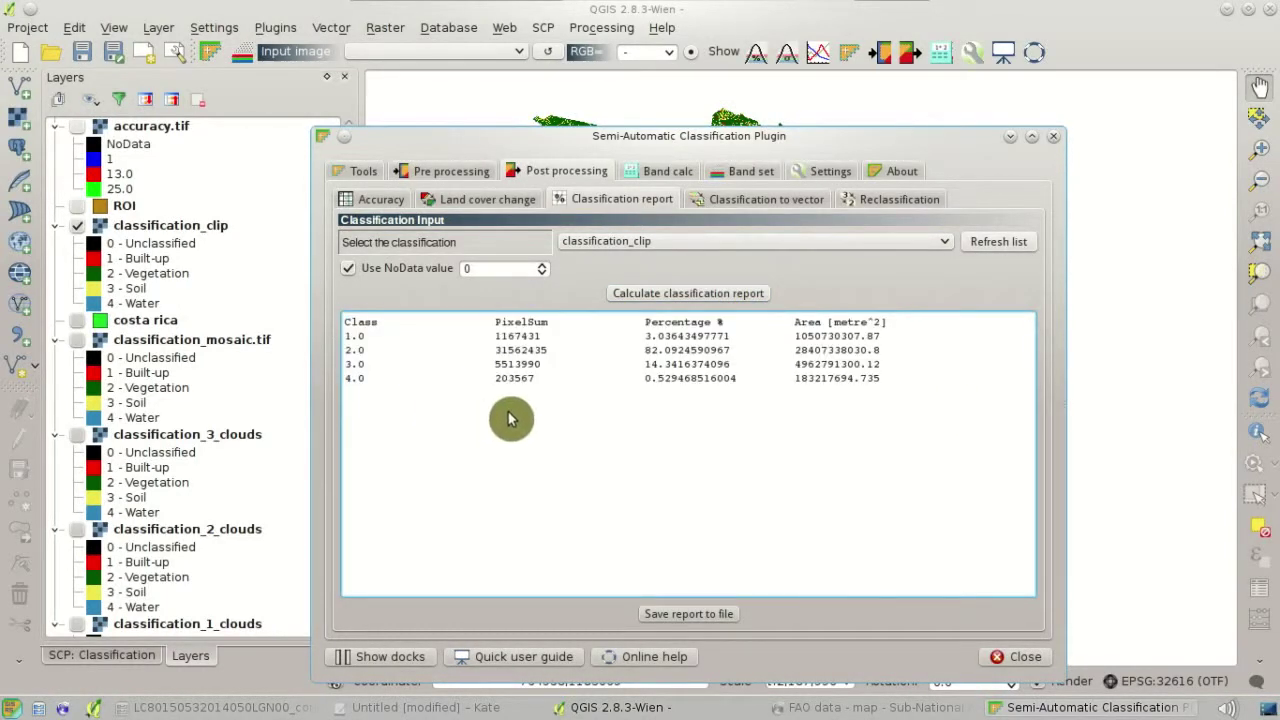